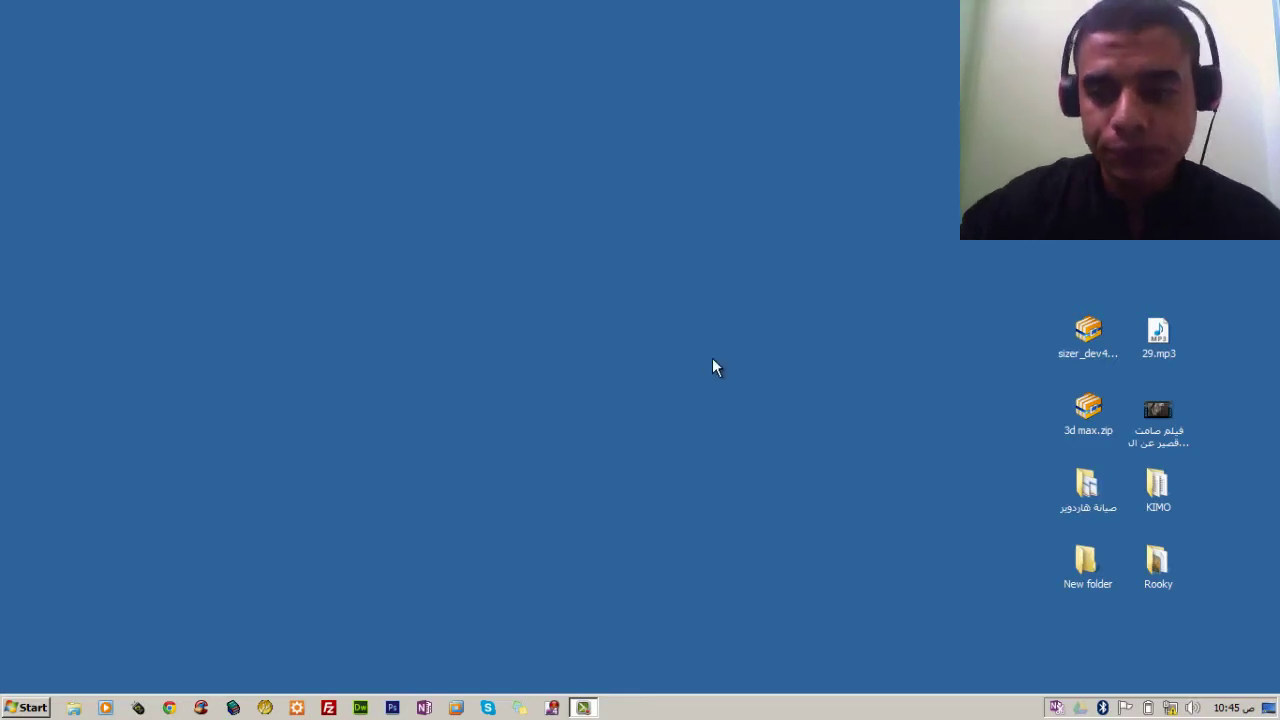
Marquee-select all eight desktop icons, move them together toward the middle of the desktop, and deselect them
drag(1230, 252, 1069, 612)
drag(729, 481, 595, 420)
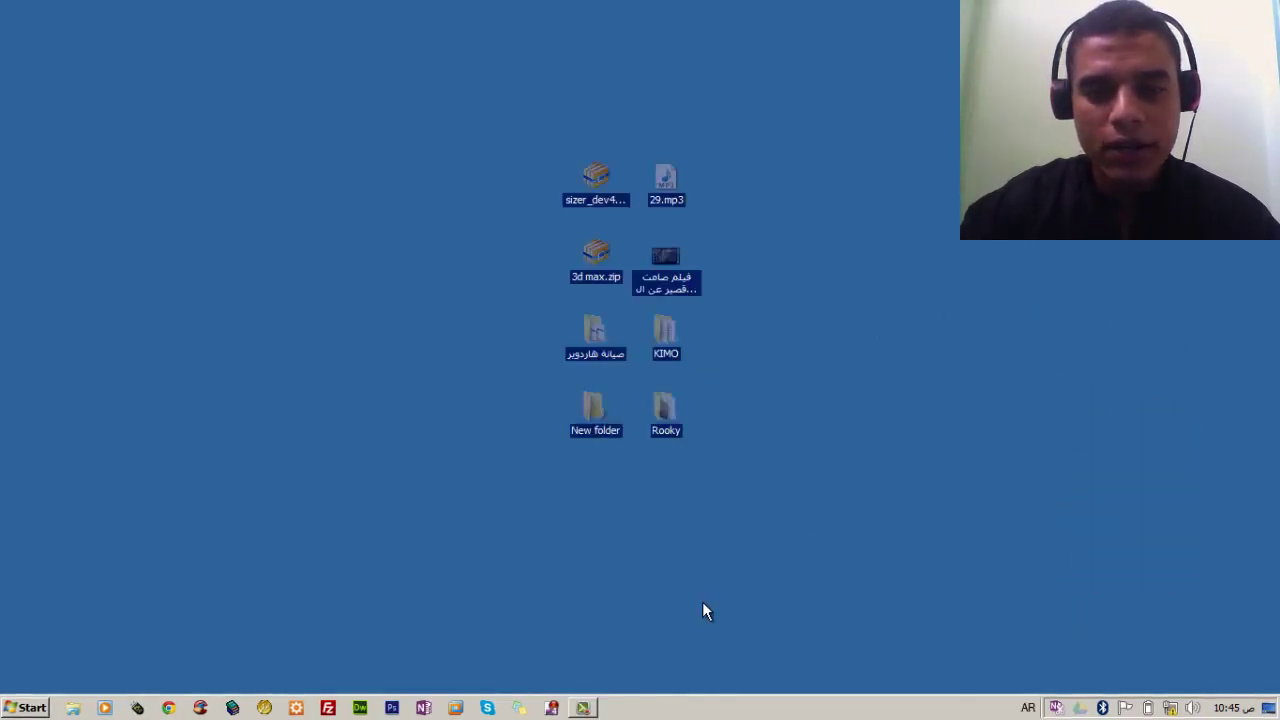
click(819, 342)
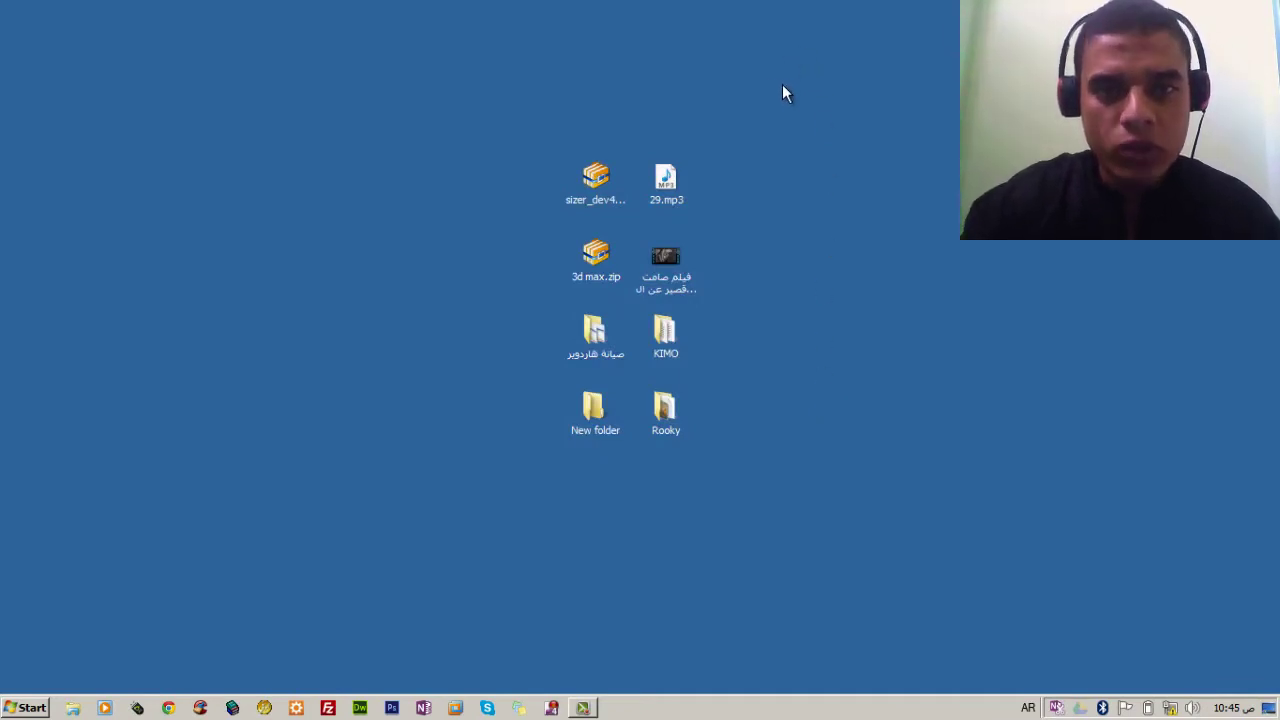
Select all the desktop icons again, shift the group further left, and bring up its context options before clearing the selection
drag(790, 95, 540, 508)
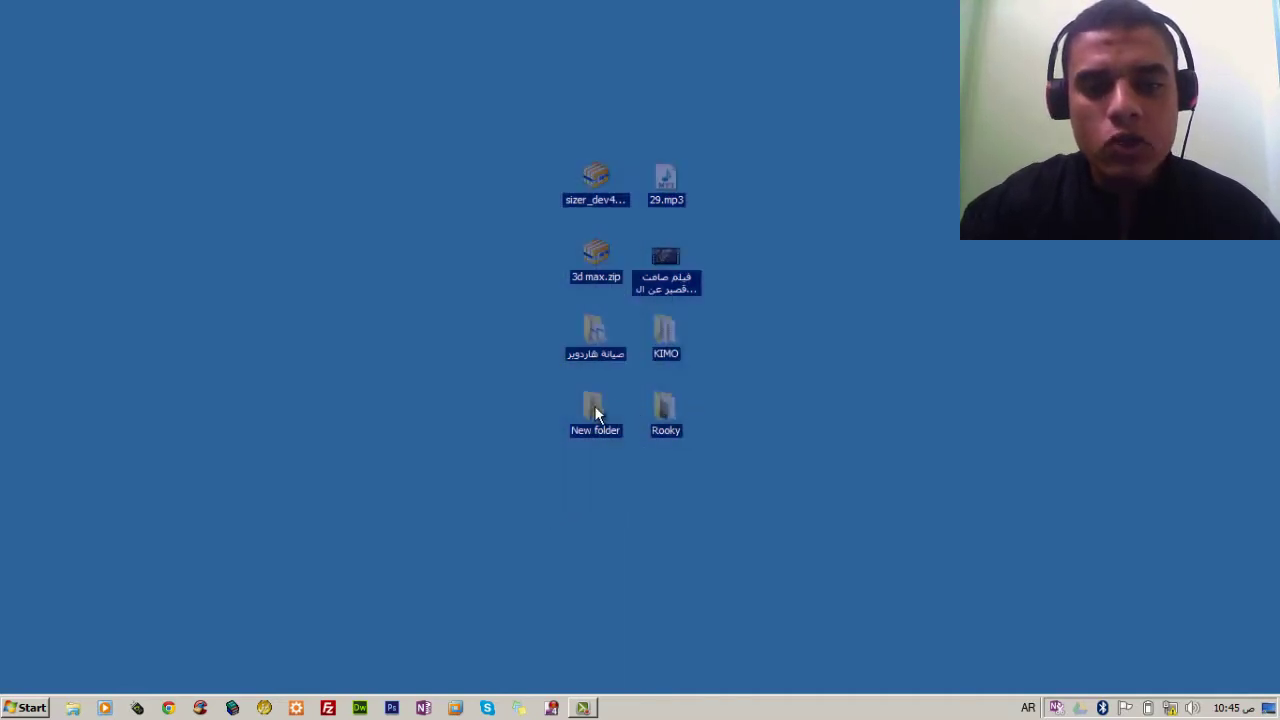
drag(557, 412, 416, 412)
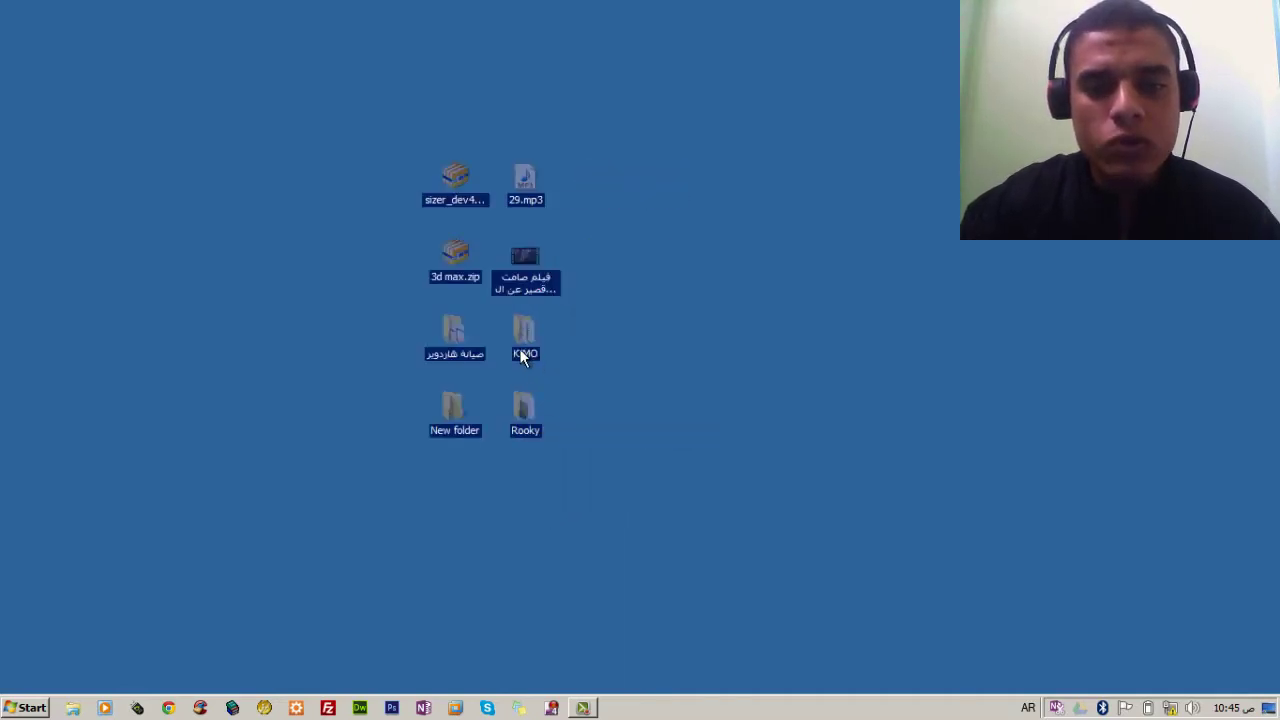
right_click(526, 413)
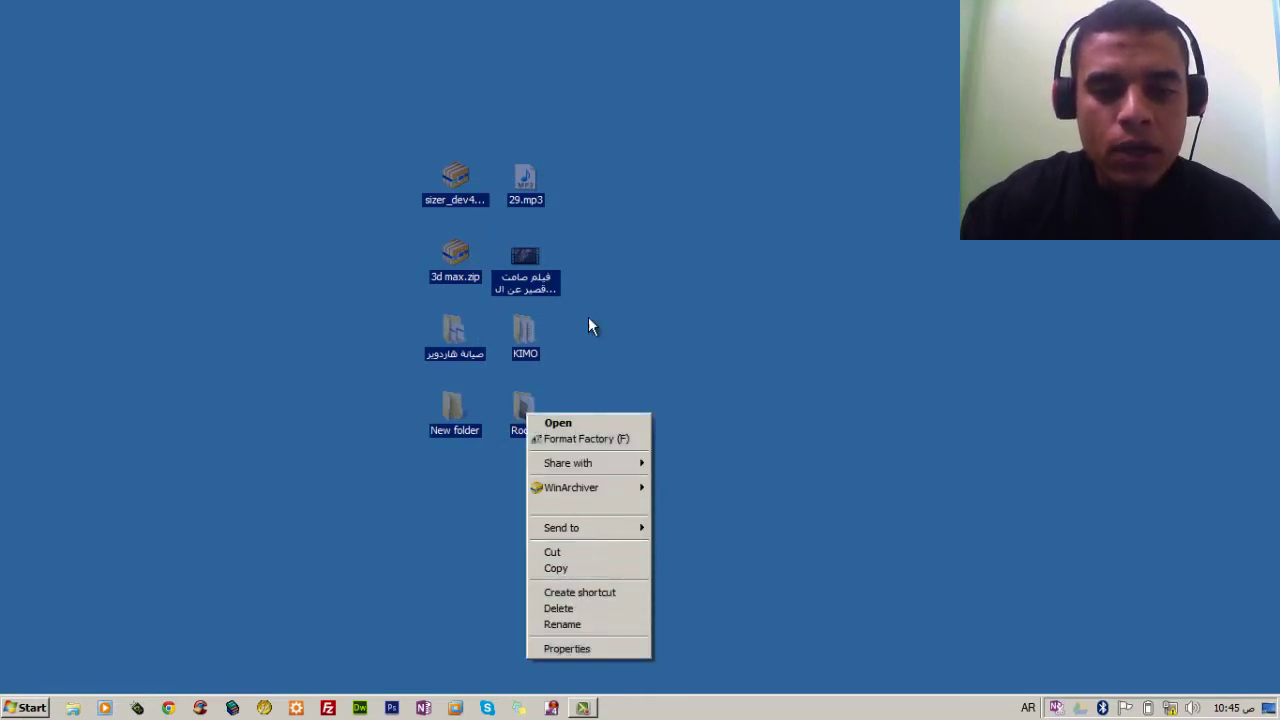
click(623, 128)
Select sizer_dev482.zip on its own, replace that with a marquee selection around all desktop icons, and clear it
mouse_move(616, 94)
mouse_down()
mouse_move(474, 274)
mouse_move(438, 290)
mouse_move(519, 265)
mouse_move(620, 277)
mouse_up()
click(606, 168)
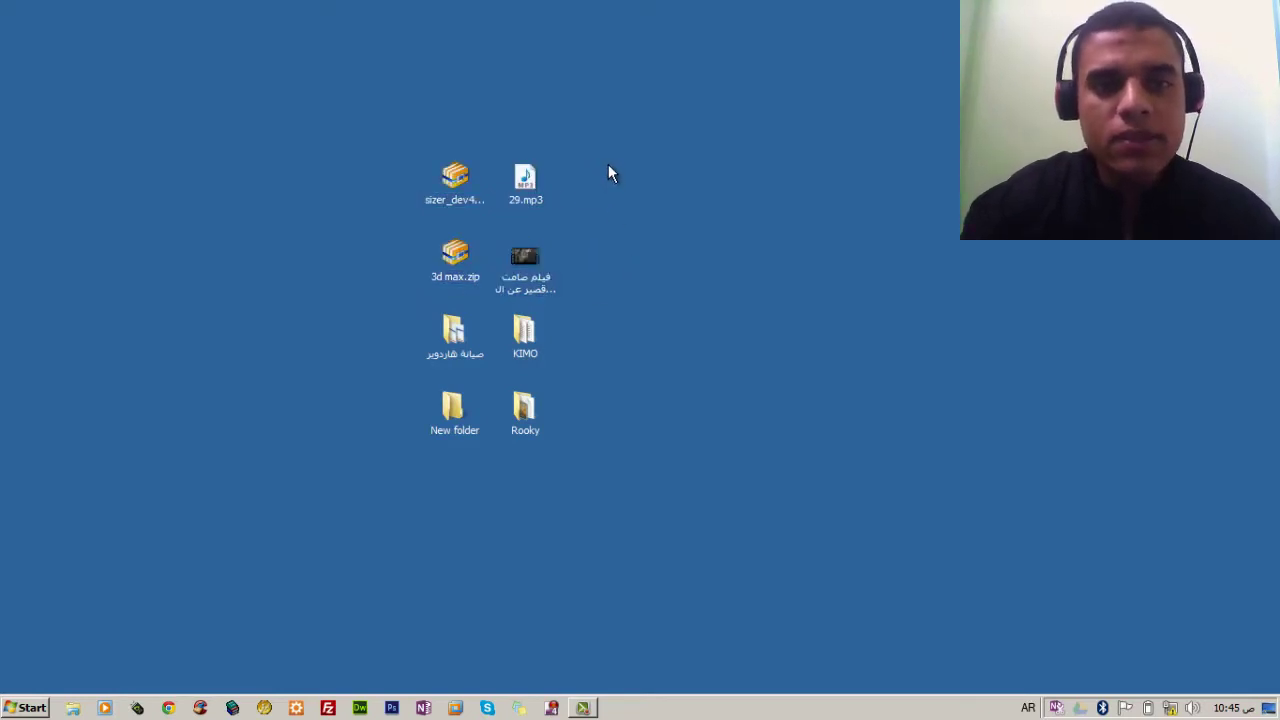
click(471, 200)
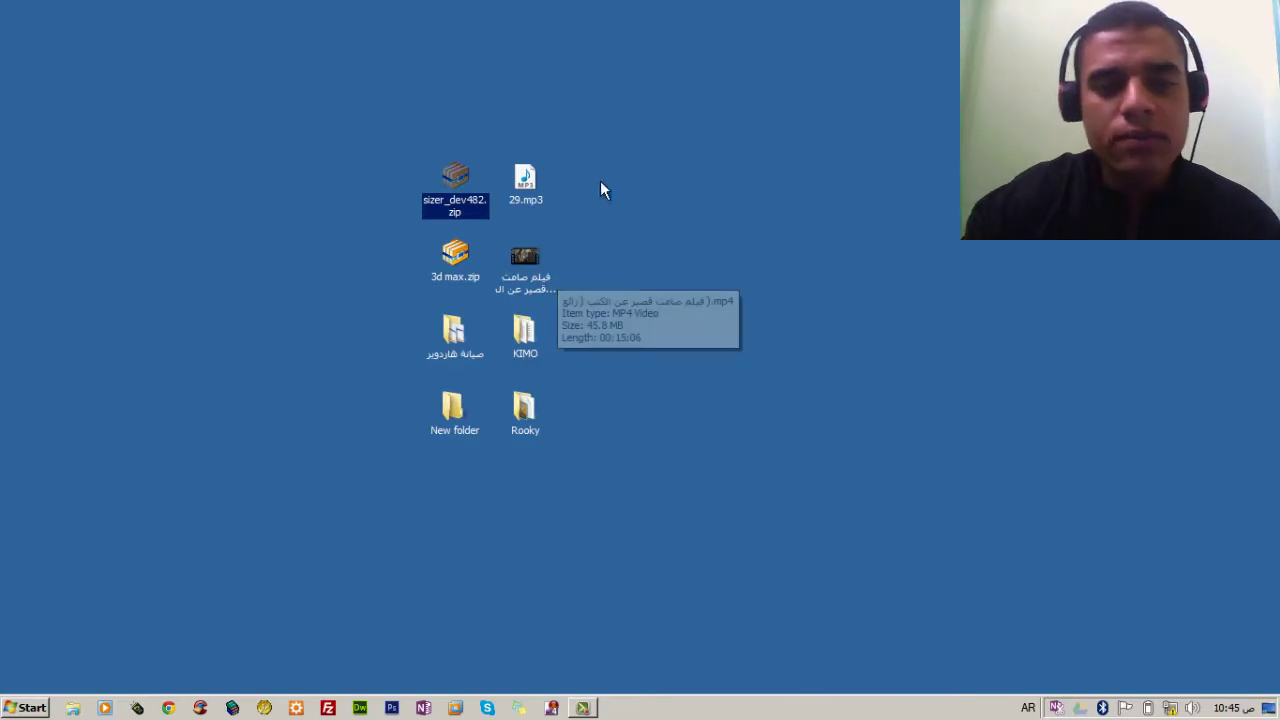
drag(700, 80, 359, 608)
click(630, 400)
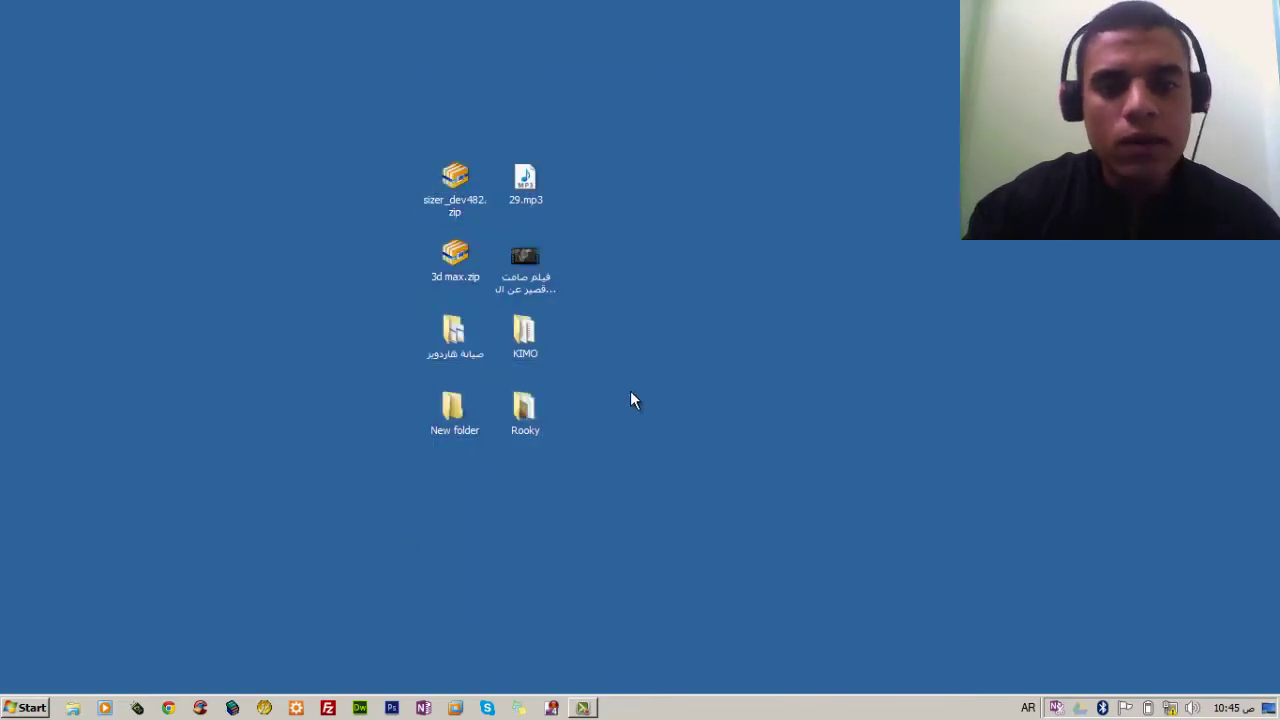
Select the non-adjacent items sizer_dev482.zip, the MP4 video, Rooky and New folder together, and clear the selection
mouse_move(478, 254)
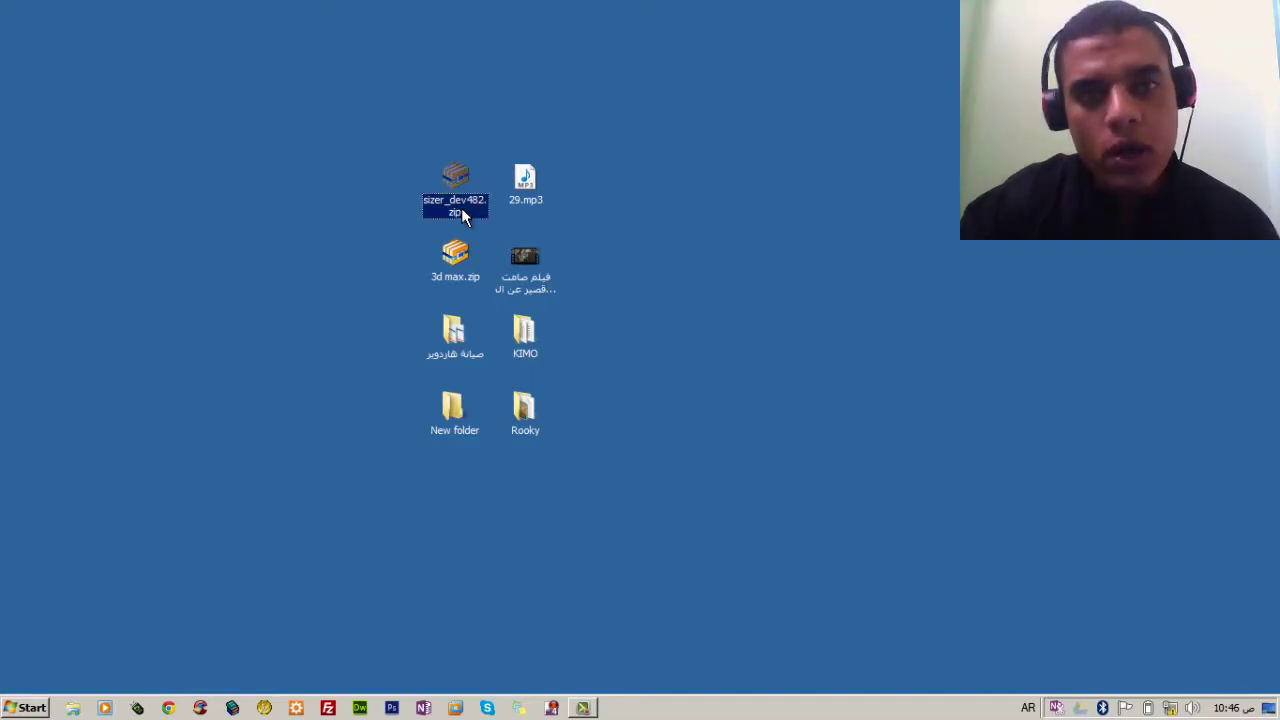
ctrl+click(524, 283)
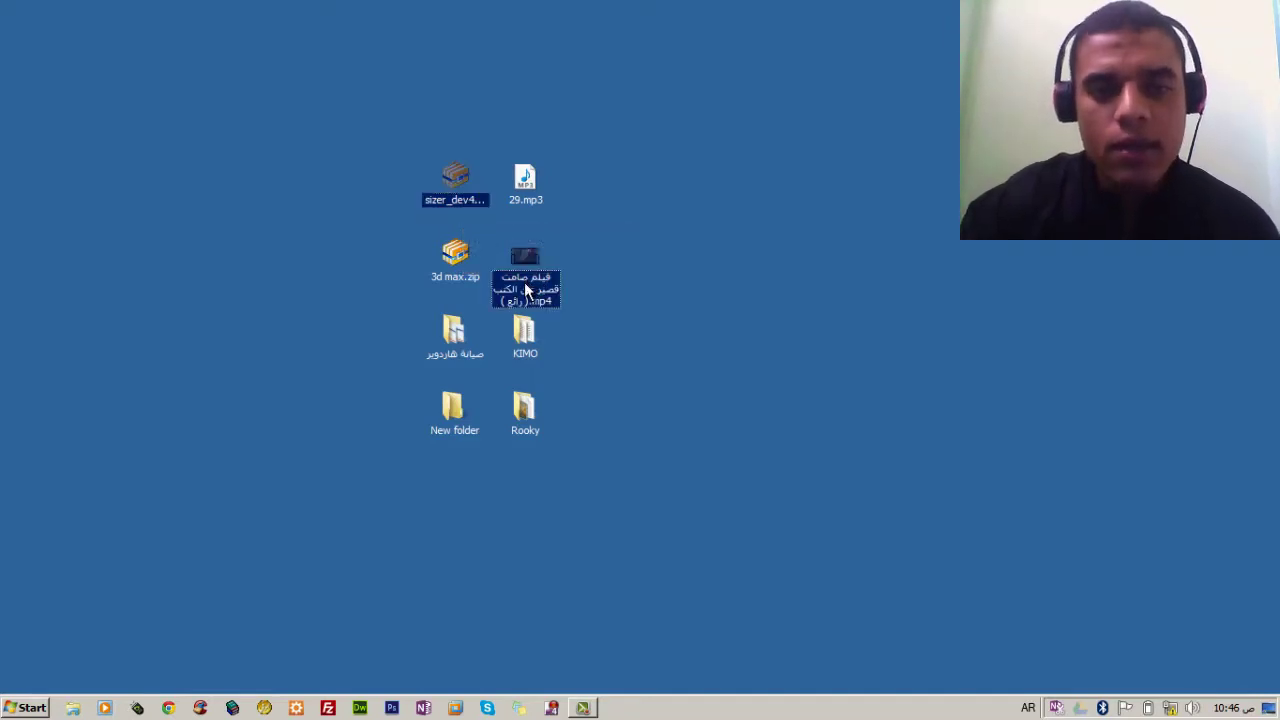
ctrl+click(521, 430)
ctrl+click(462, 426)
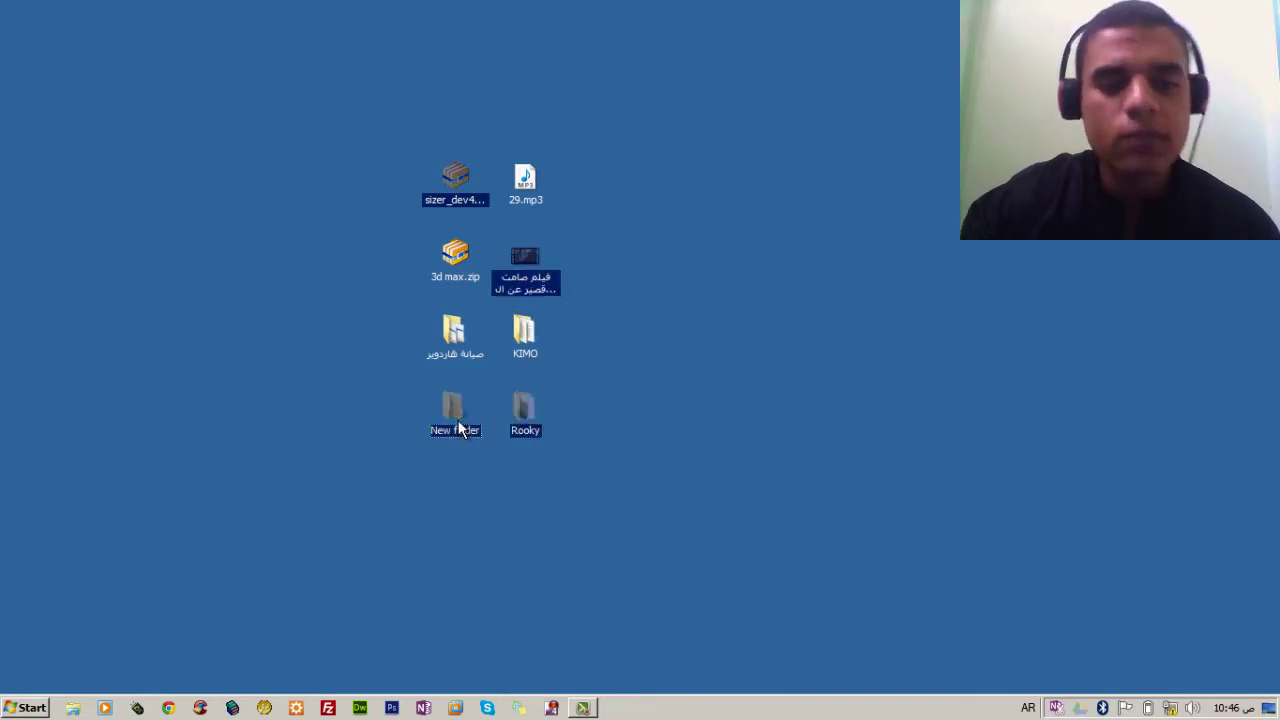
click(633, 253)
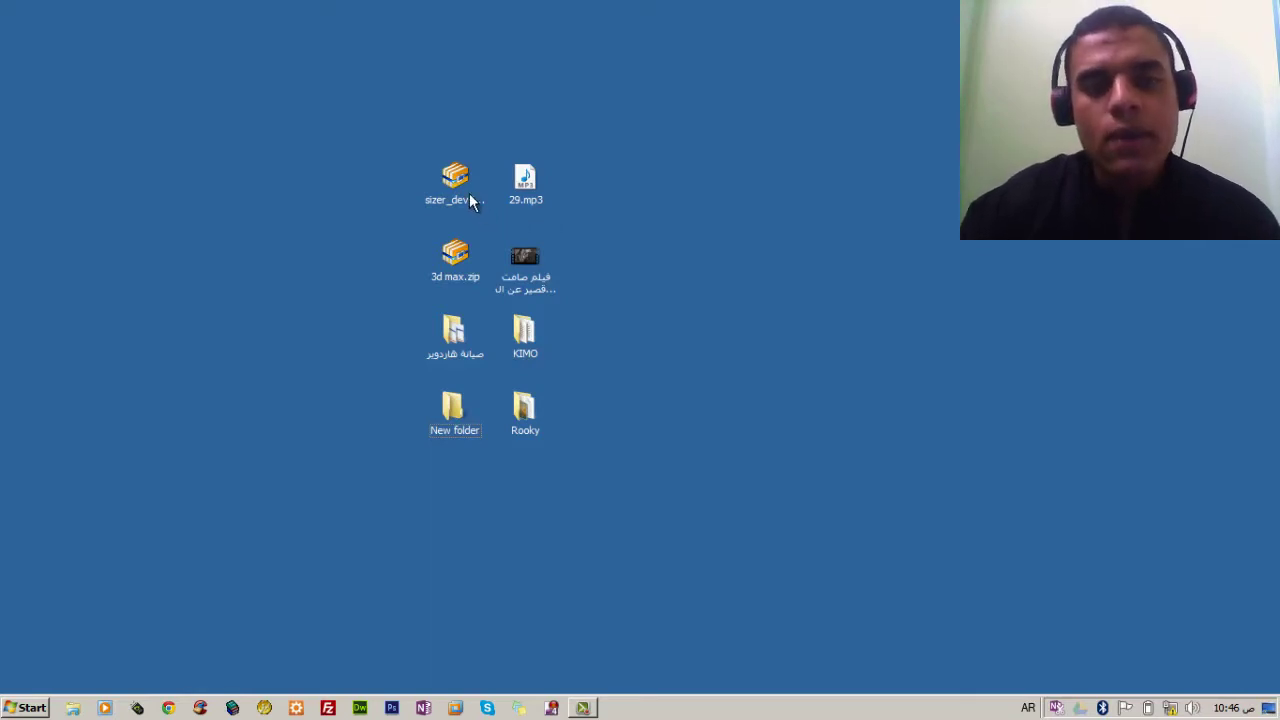
Select sizer_dev482.zip alone, and replace it with a selection of every item on the desktop
mouse_move(469, 194)
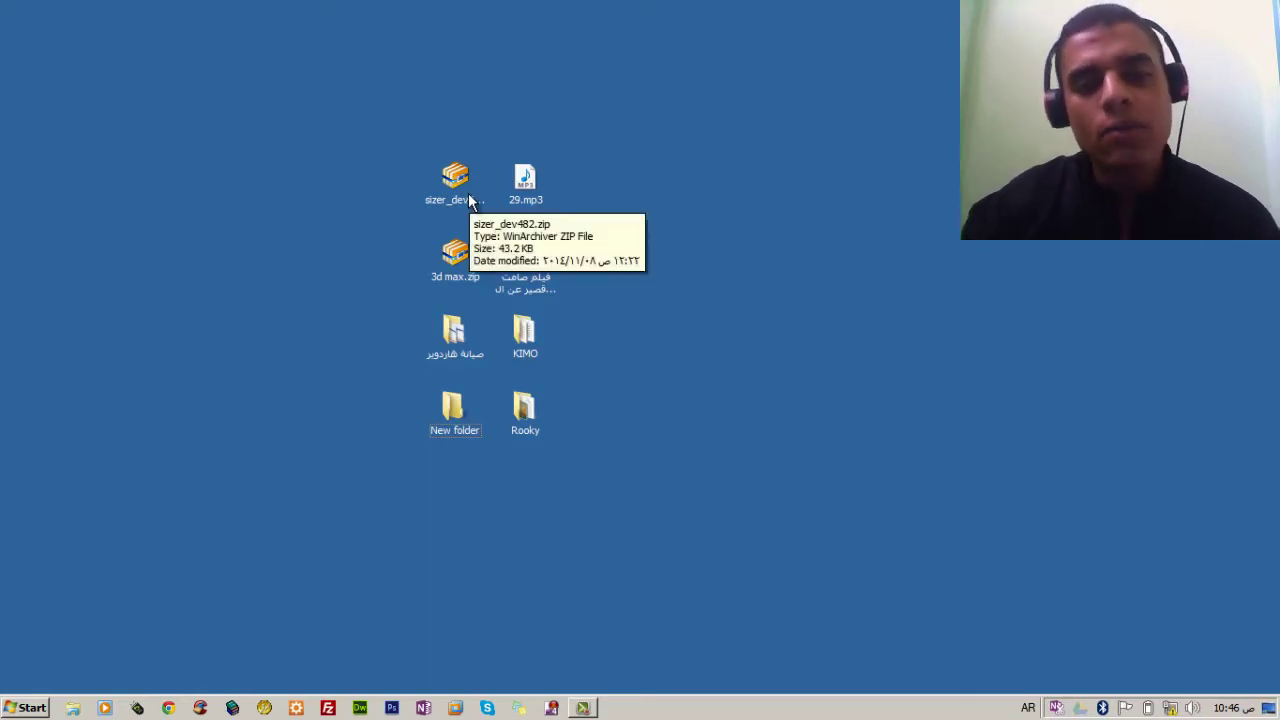
click(469, 199)
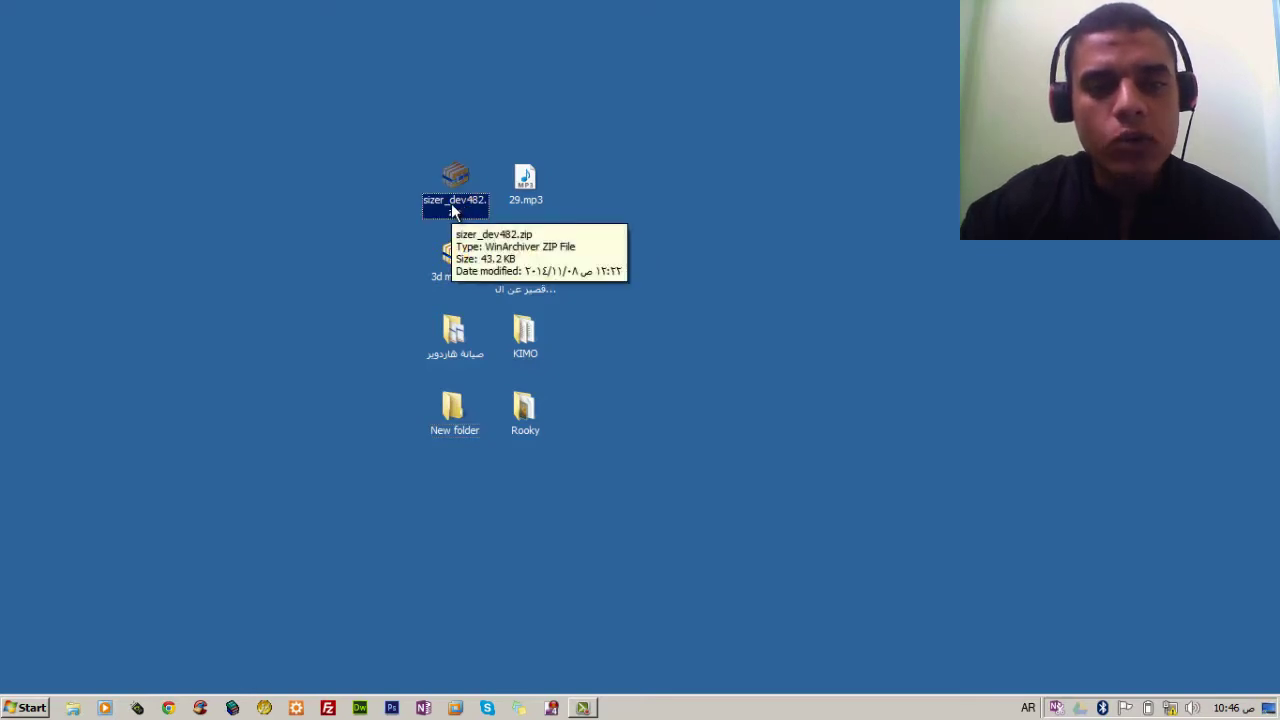
click(357, 230)
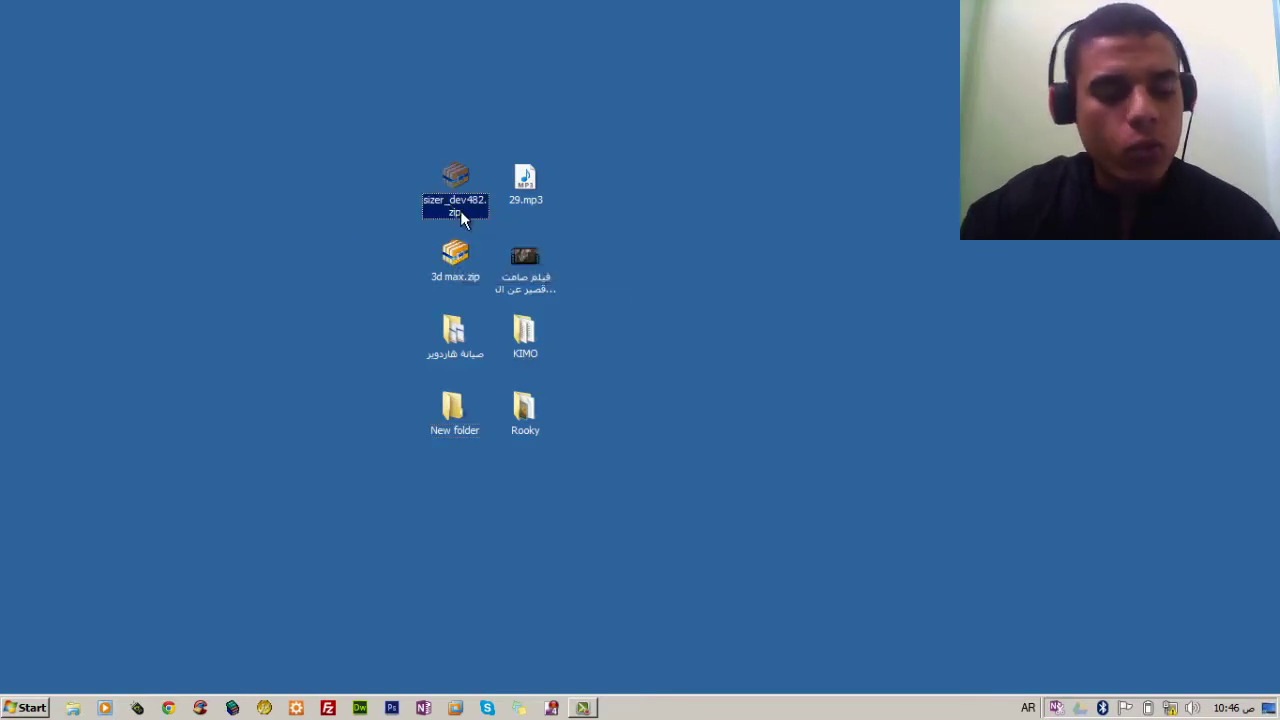
key(ctrl+a)
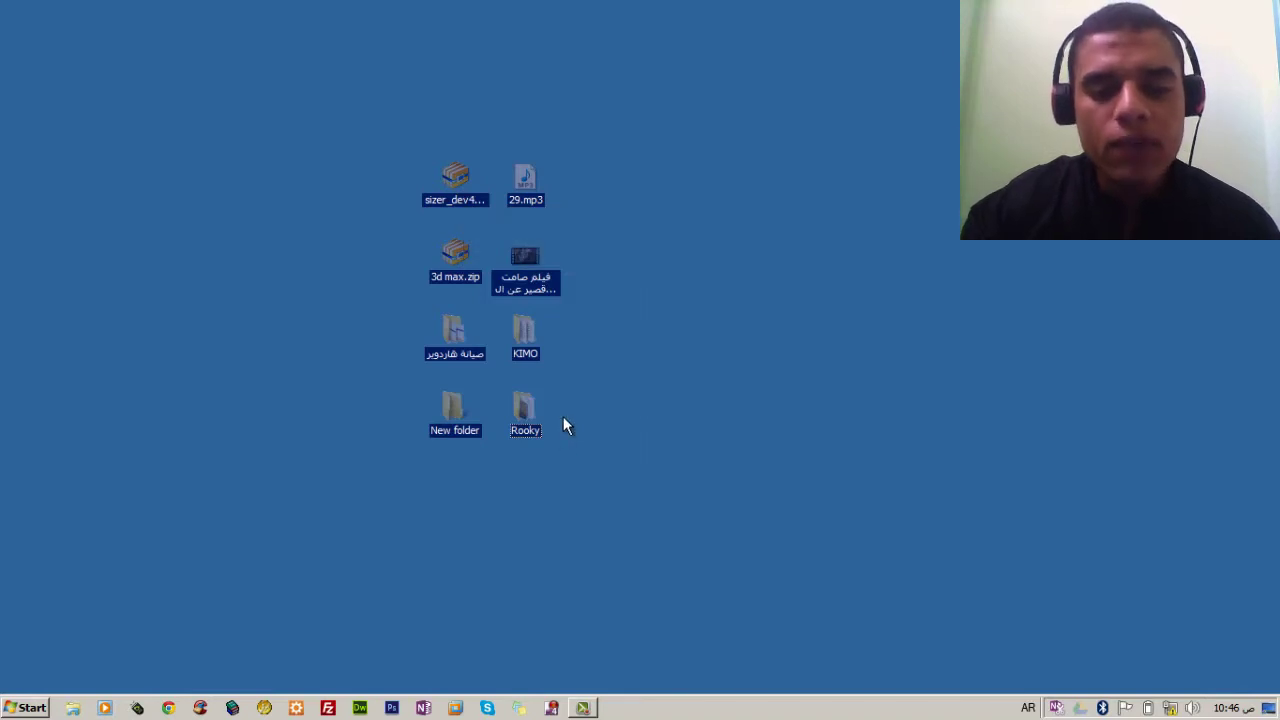
Select the continuous range of icons from sizer_dev482.zip through New folder, and clear the selection
click(462, 178)
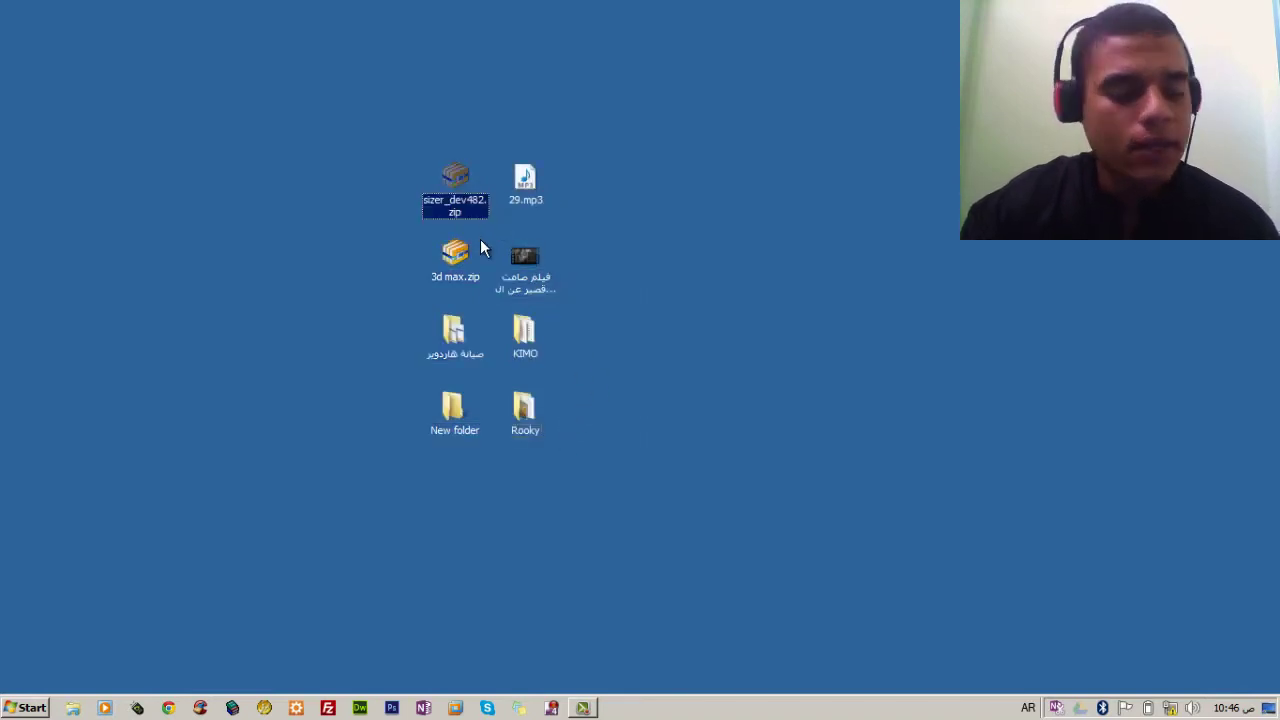
shift+click(455, 415)
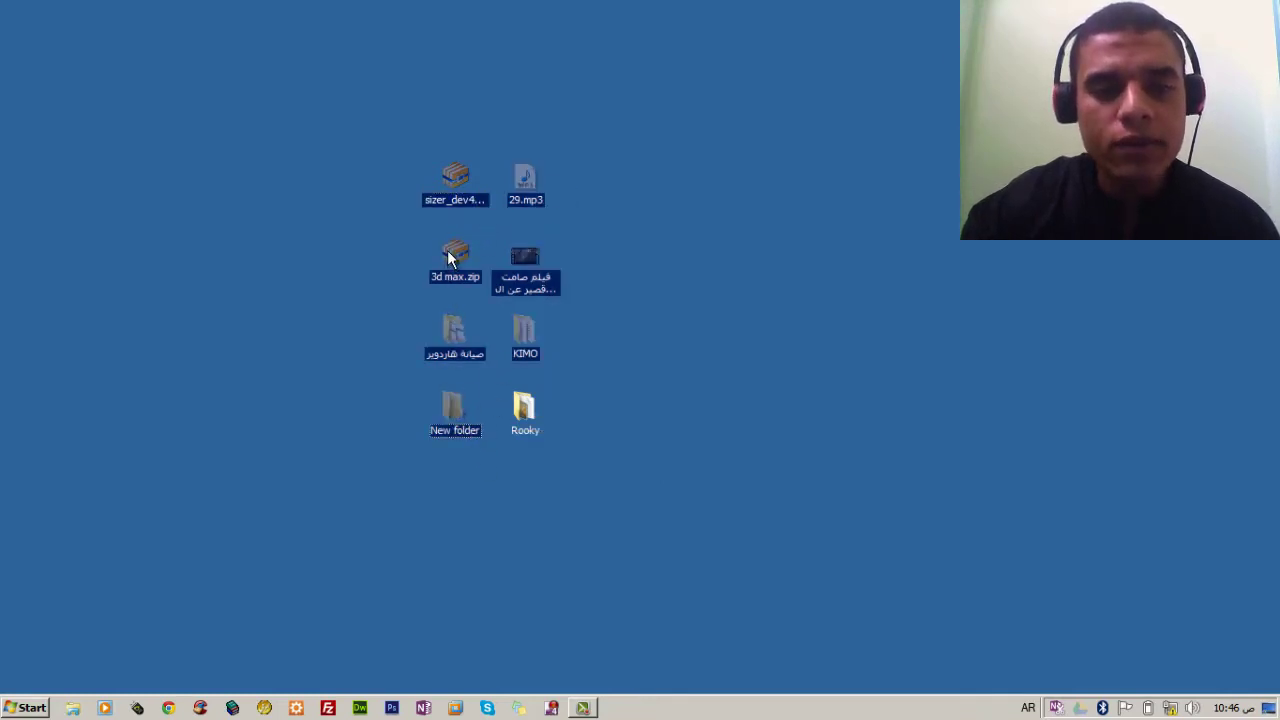
click(620, 368)
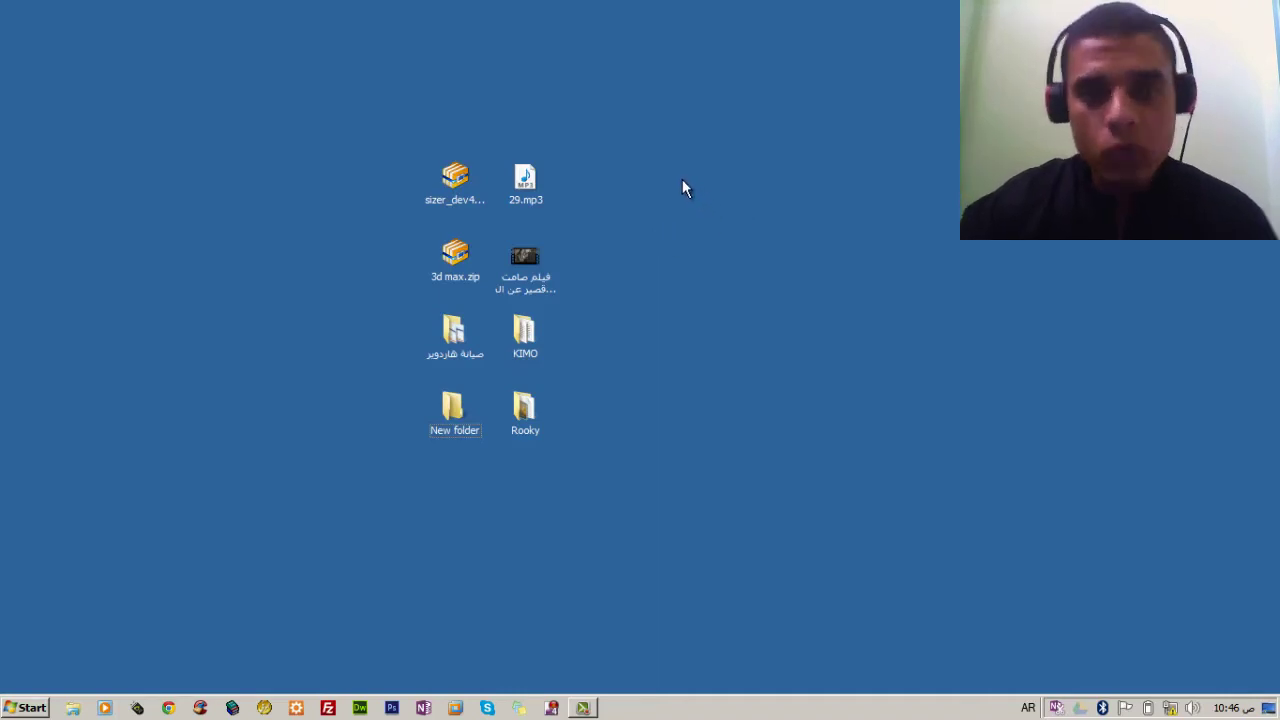
Using only the keyboard after picking sizer_dev482.zip, add 29.mp3, 3d max.zip, KIMO and New folder to the selection, skipping the others
click(451, 193)
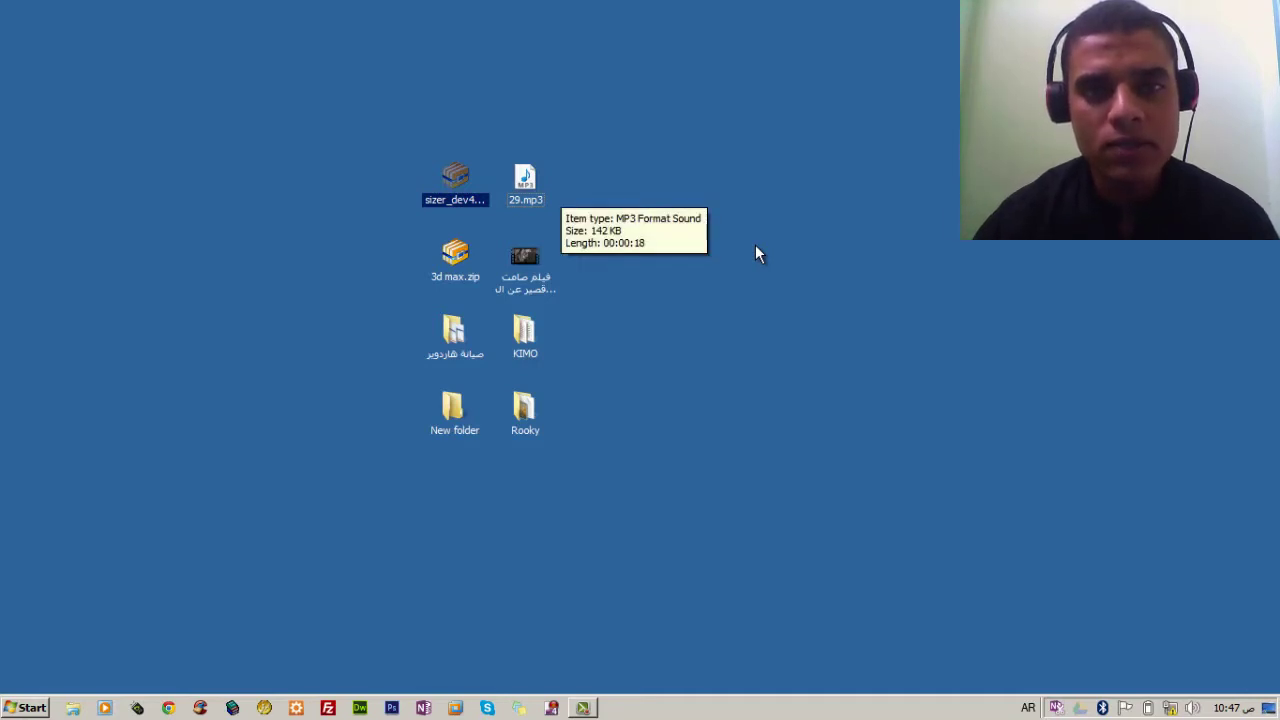
key(shift+Right)
key(ctrl+Down)
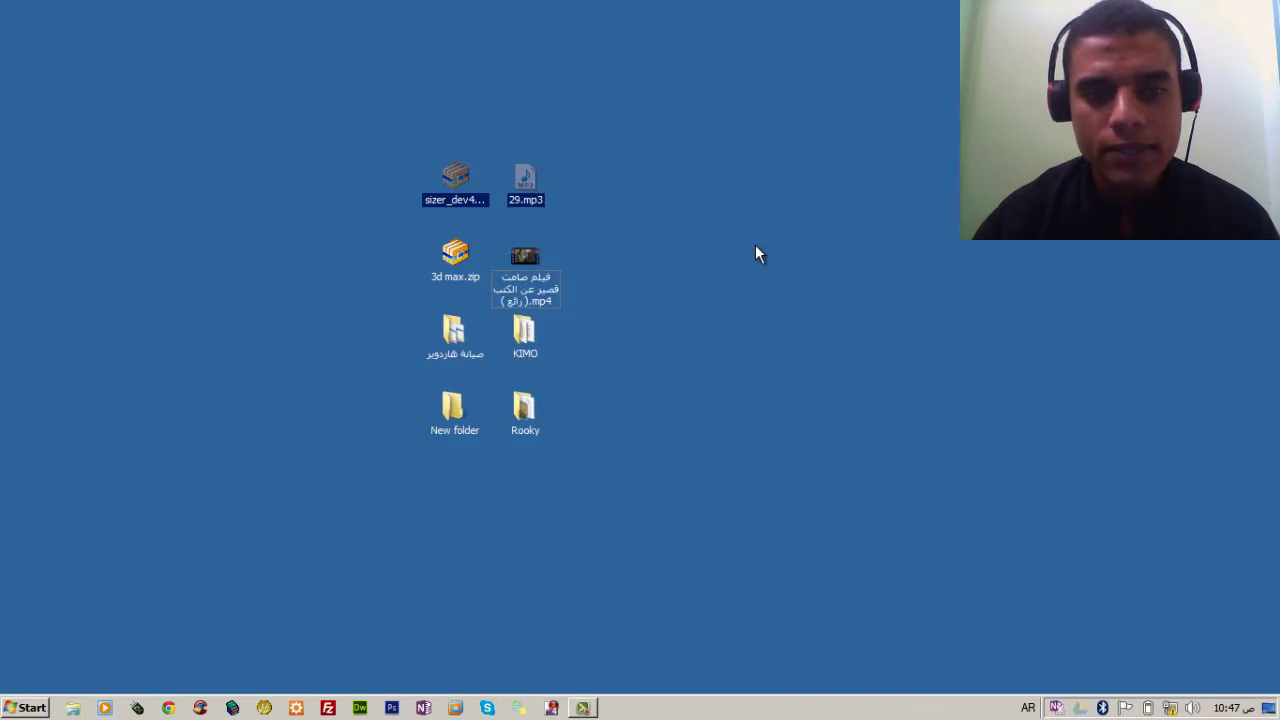
key(ctrl+Down)
key(ctrl+space)
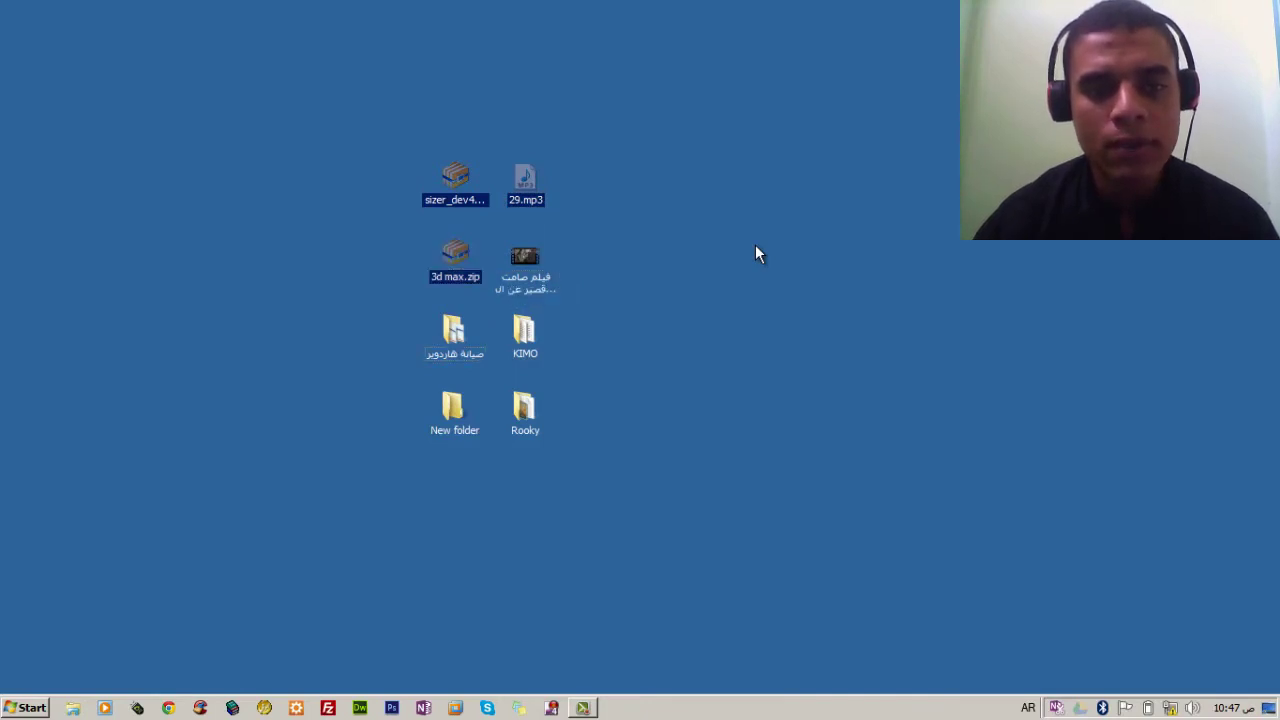
key(ctrl+Down)
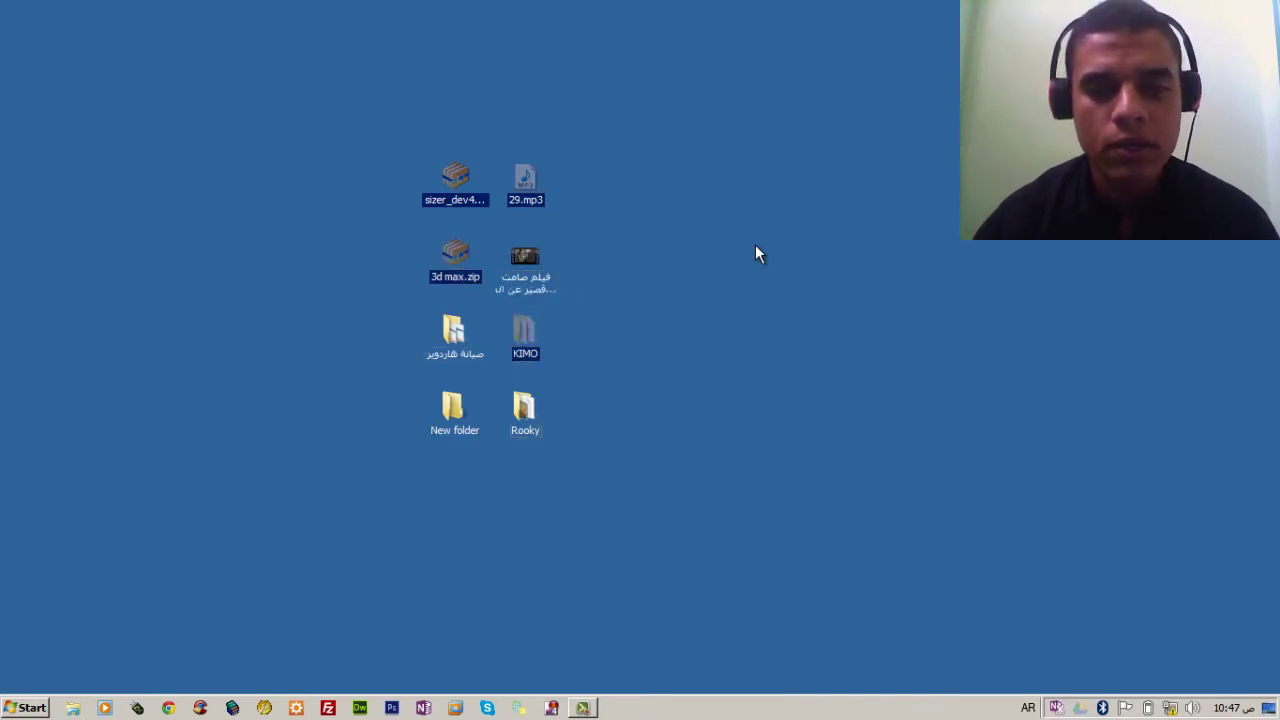
key(ctrl+Down)
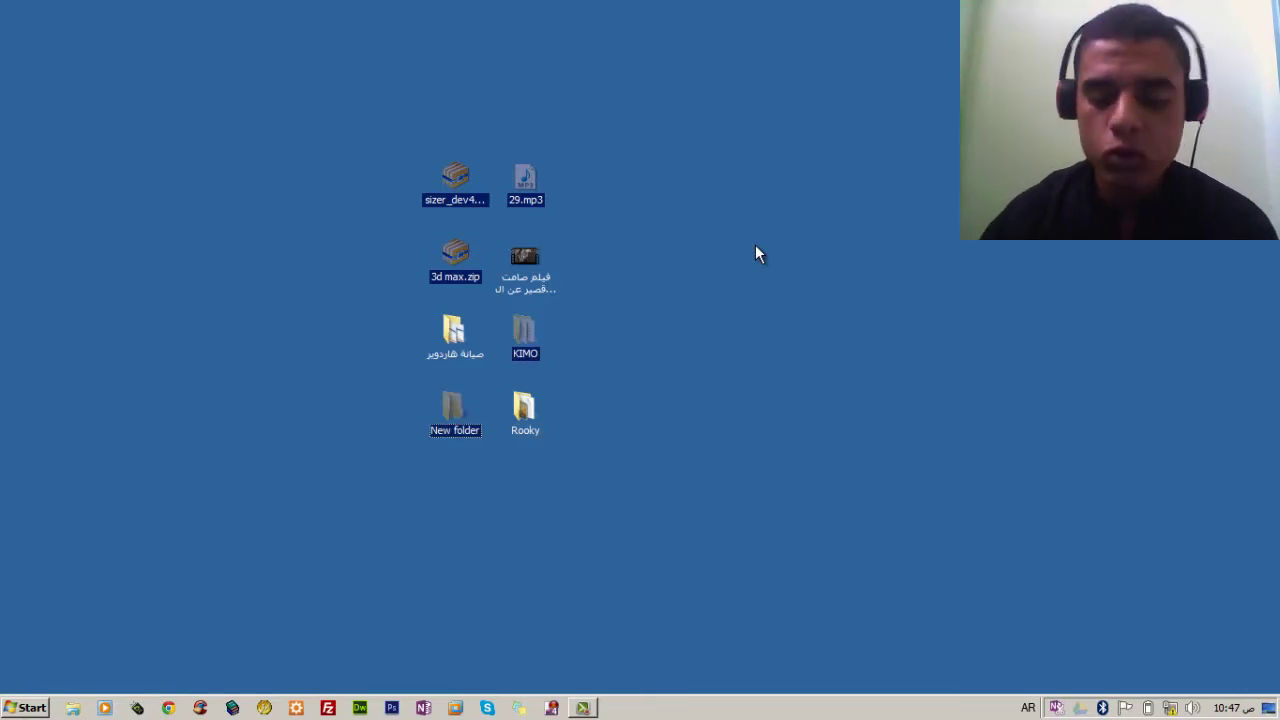
Reduce the selection to sizer_dev482.zip and extend it one icon at a time through New folder with the keyboard
key(Up)
key(Up)
key(Up)
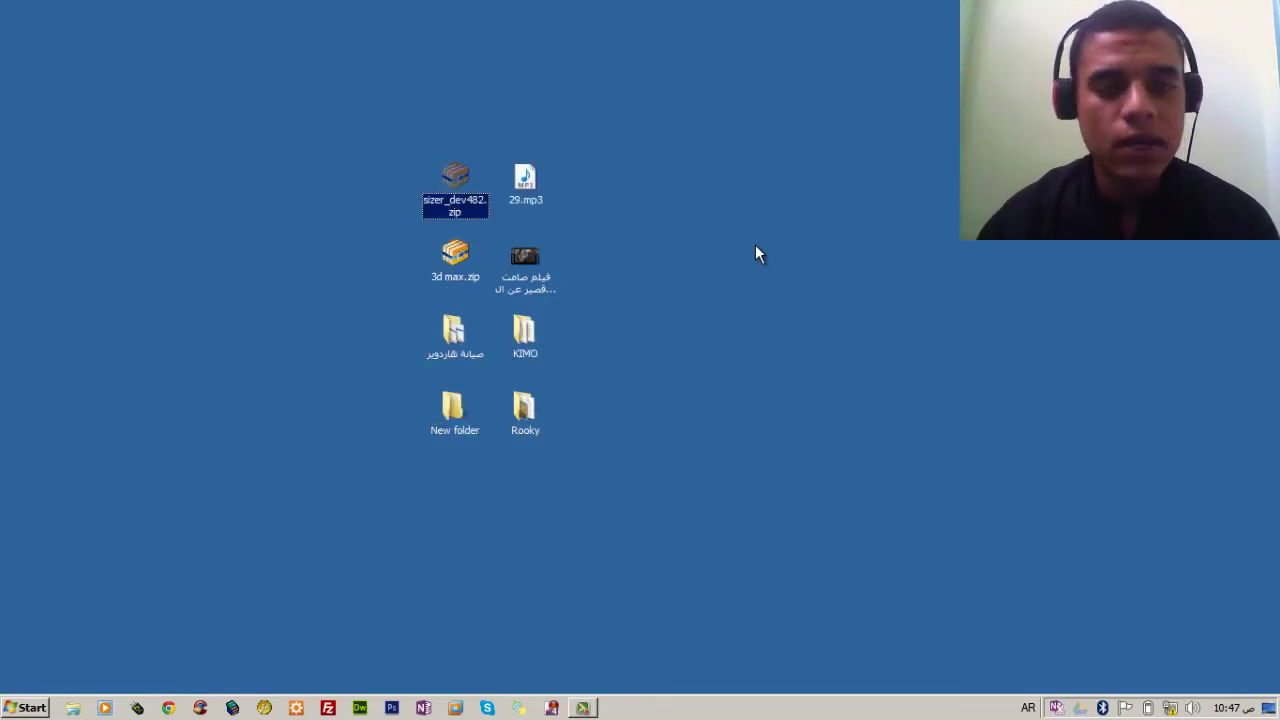
key(shift+Right)
key(shift+Down)
key(shift+Left)
key(shift+Down)
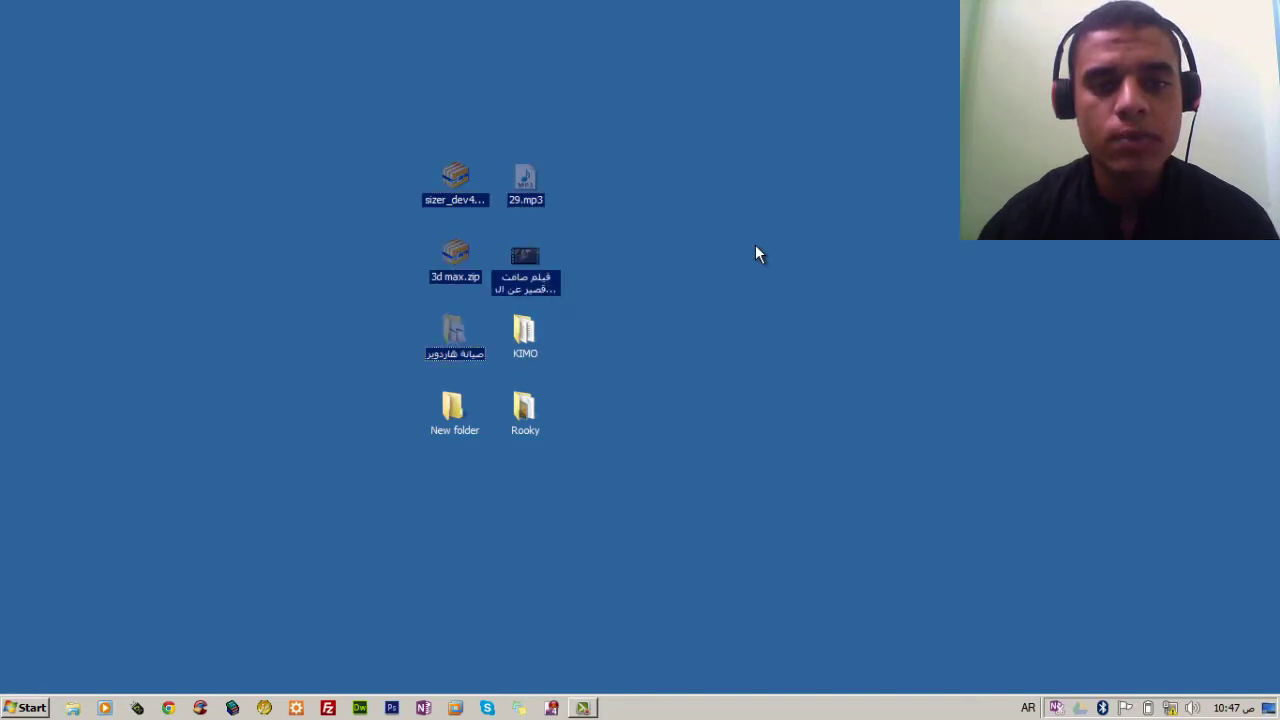
key(shift+Right)
key(shift+Down)
key(shift+Left)
Shrink the extended selection back to sizer_dev482.zip, 29.mp3 and 3d max.zip with the keyboard
key(shift+Up)
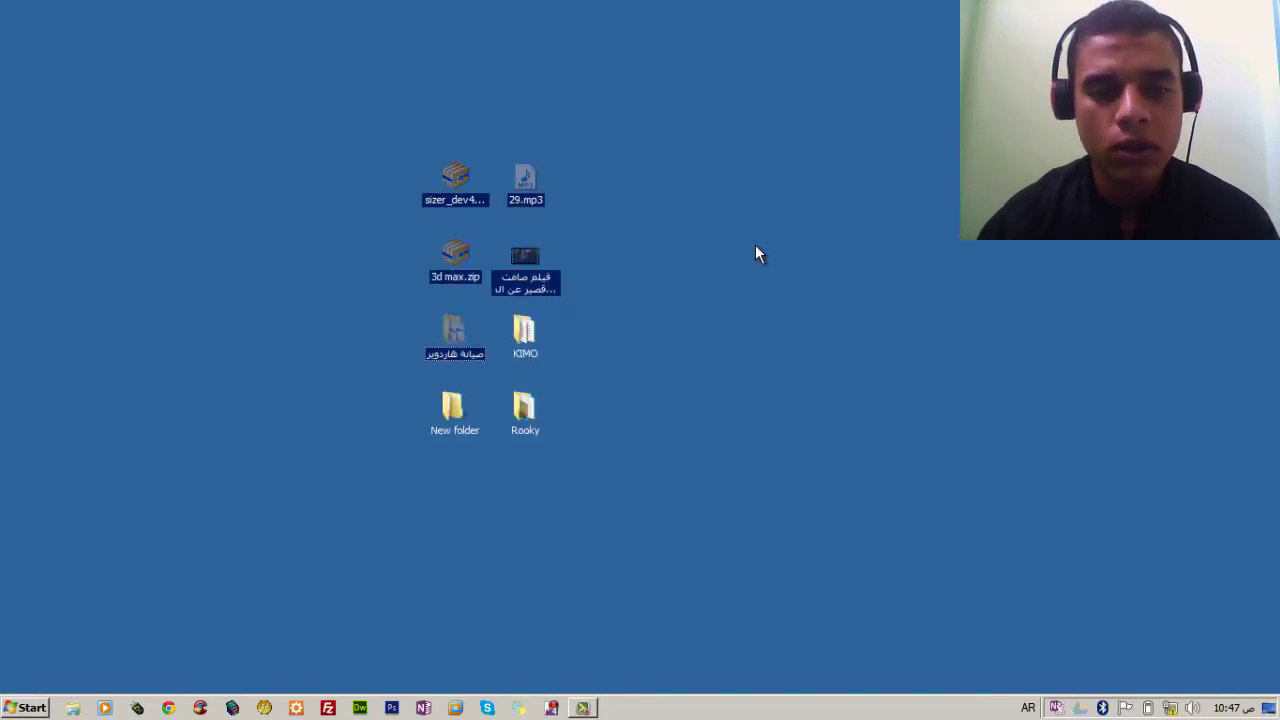
key(shift+Right)
key(shift+Up)
key(shift+Left)
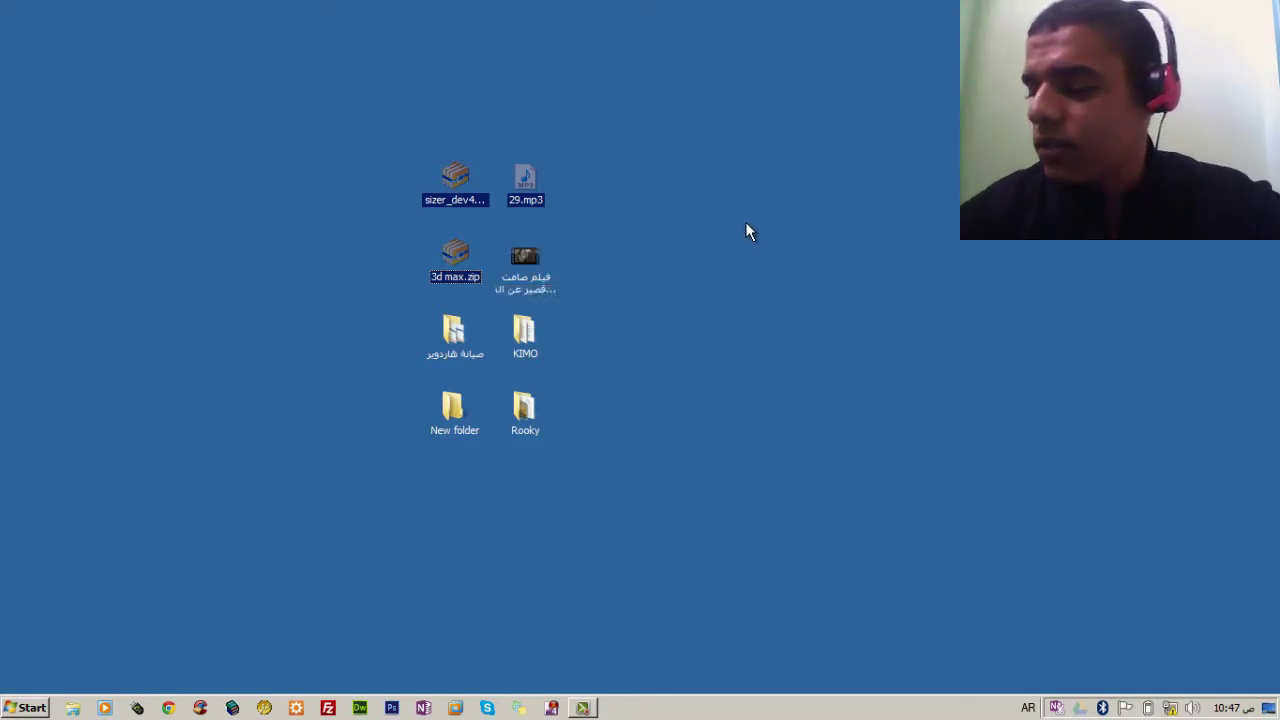
Clear the icon selection and refresh the desktop twice
right_click(681, 215)
click(725, 253)
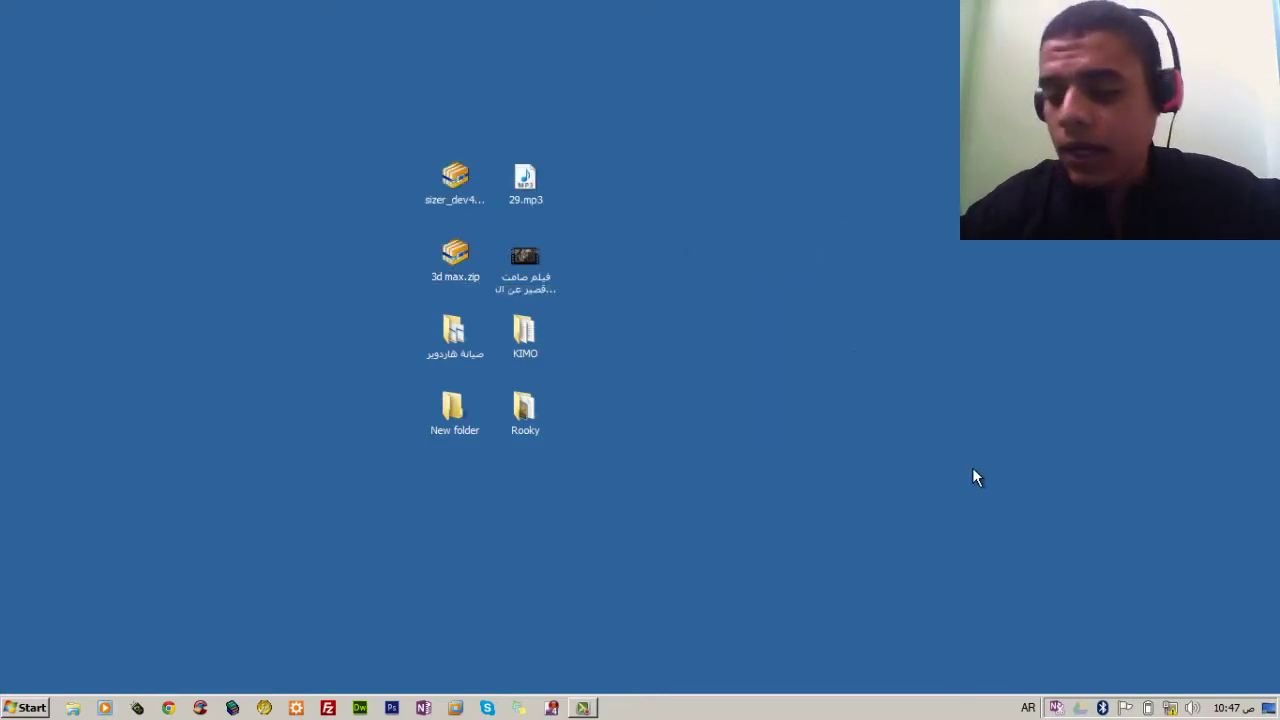
right_click(865, 418)
click(878, 451)
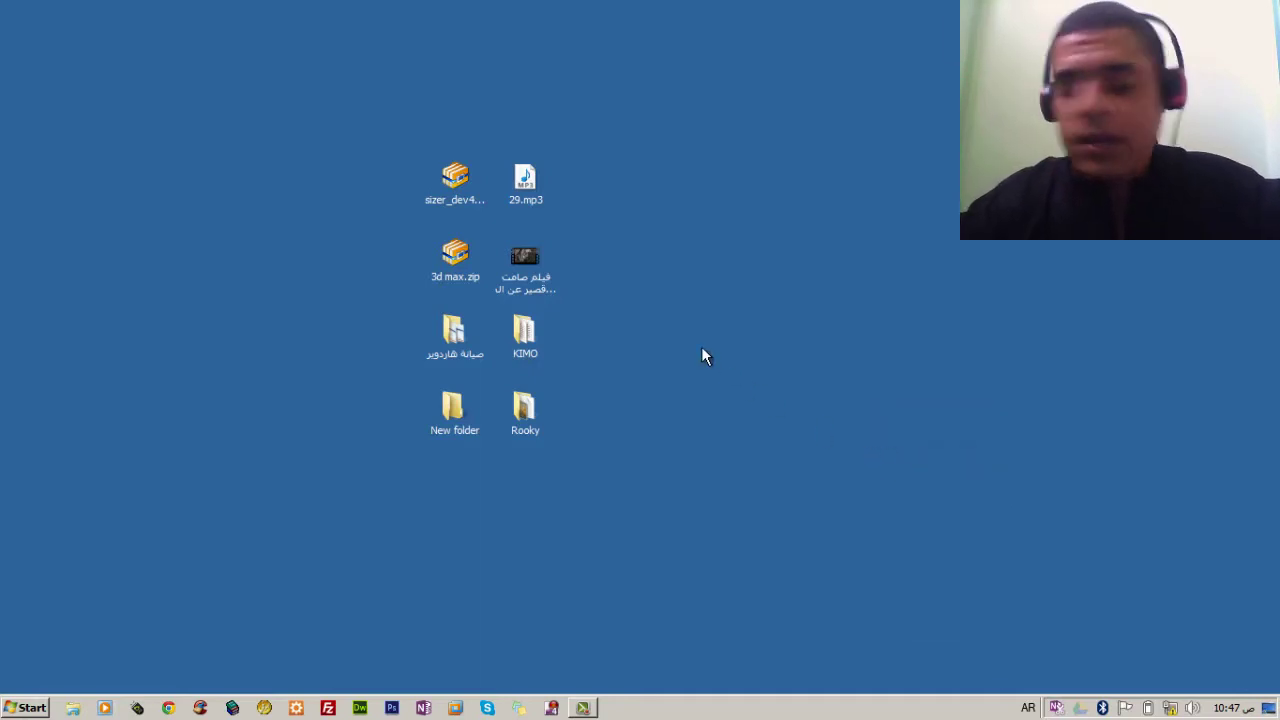
Open the desktop's Personalization settings and look through the My Themes, Aero, and Basic and High Contrast theme groups
right_click(673, 245)
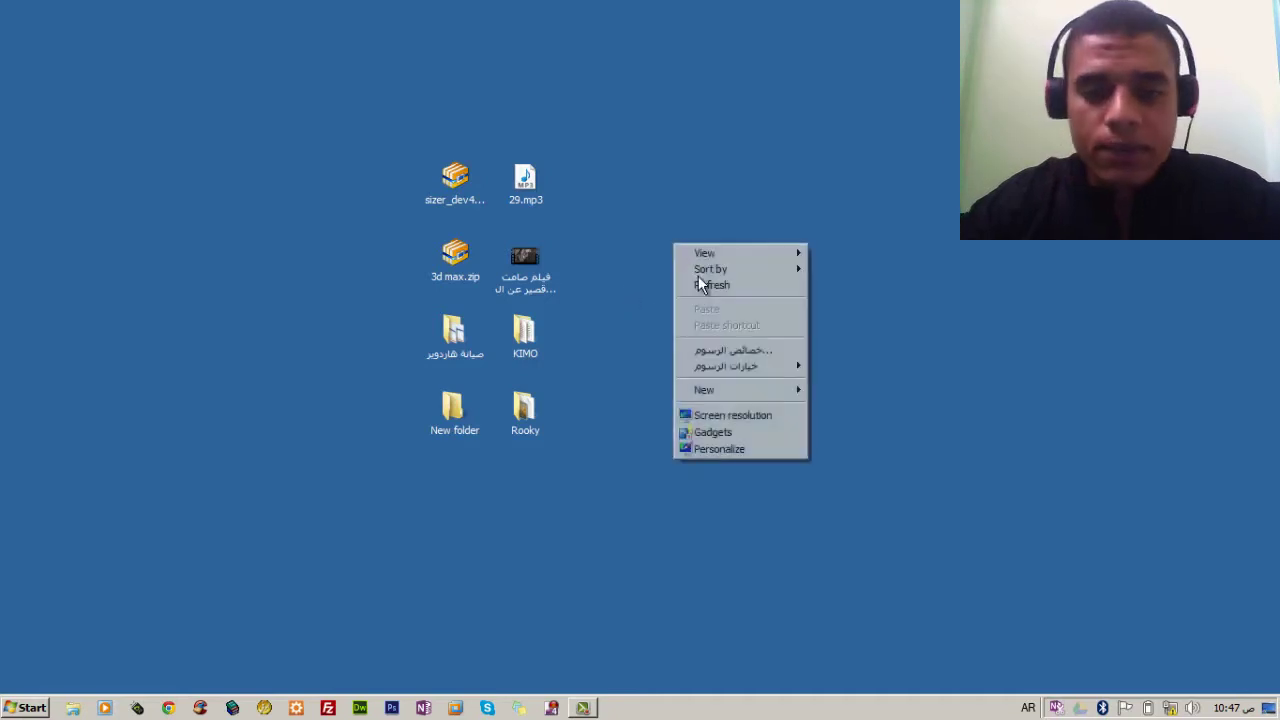
click(733, 451)
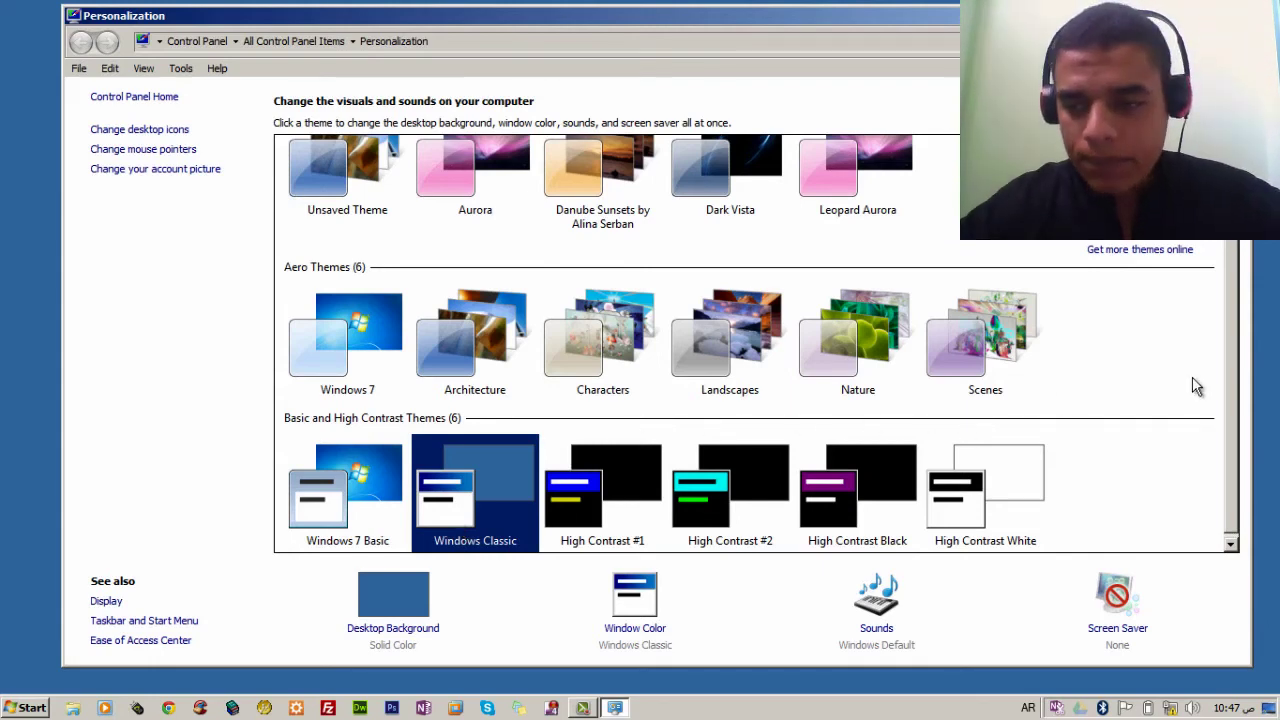
drag(1232, 336, 1215, 277)
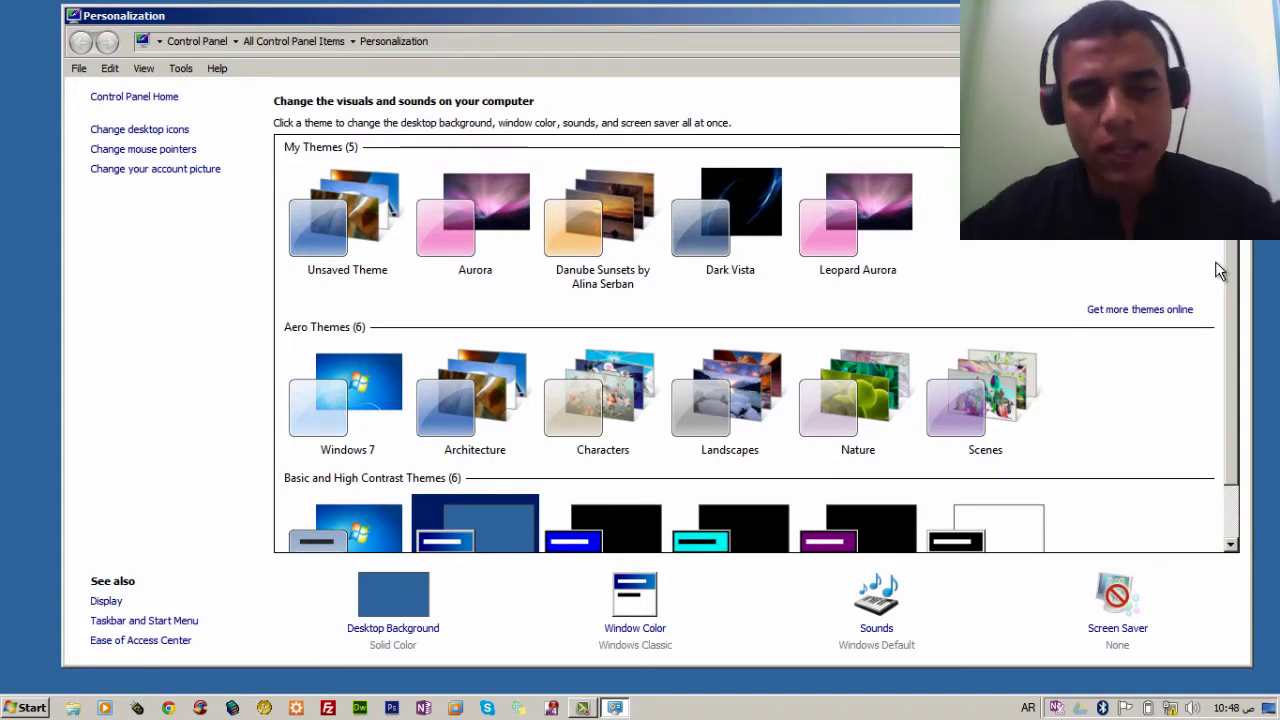
scroll(1014, 447, down, 1)
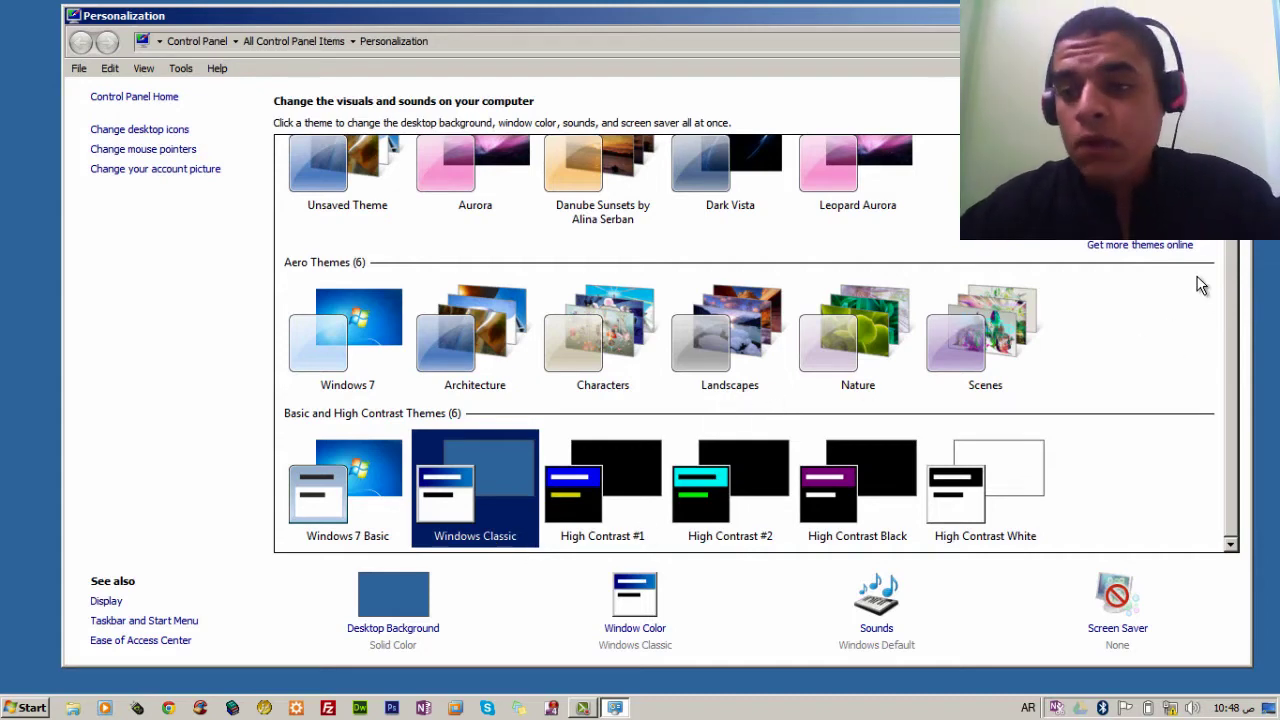
scroll(1230, 337, up, 2)
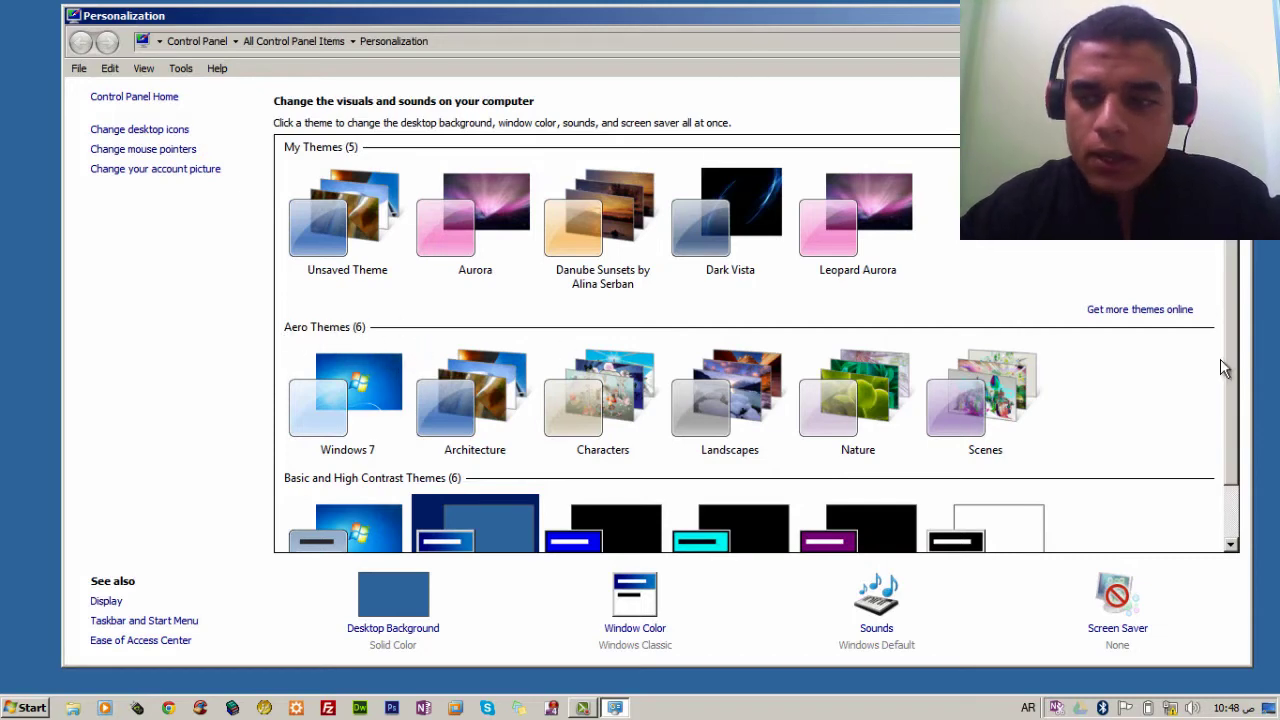
Apply the Architecture theme from the Aero Themes group and reposition the Personalization window
scroll(1233, 355, down, 1)
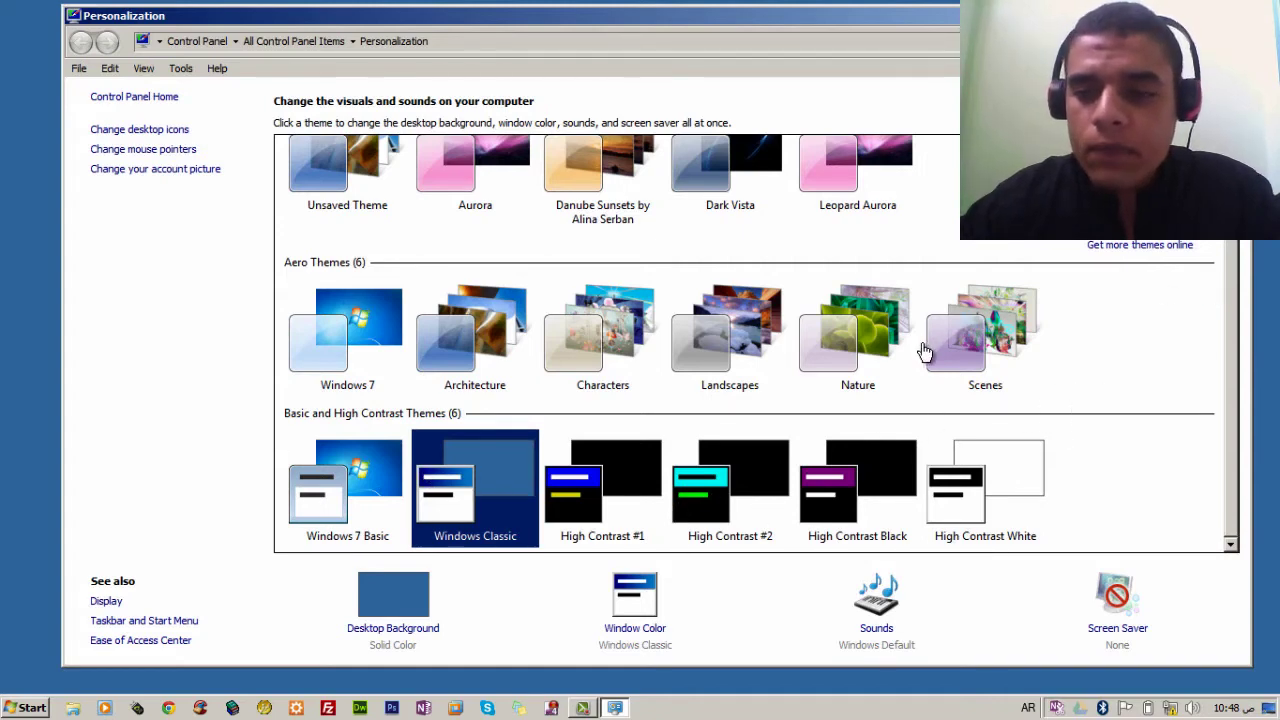
click(469, 354)
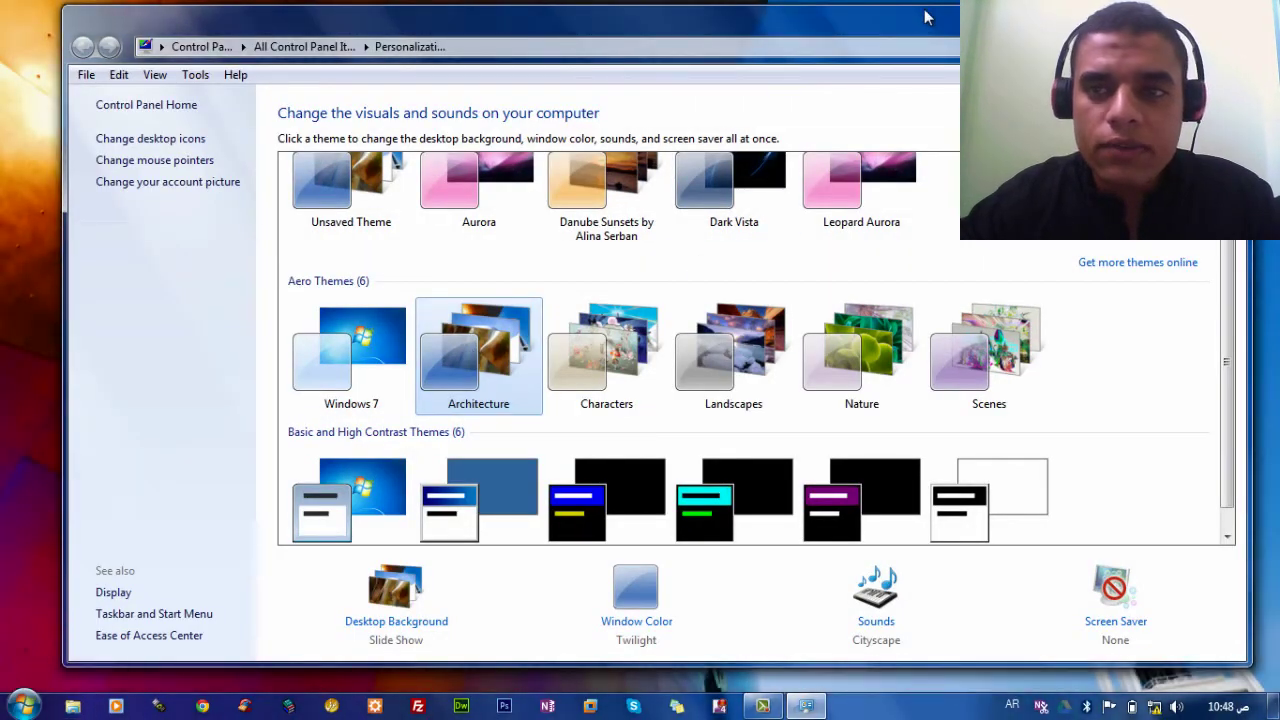
drag(925, 17, 880, 47)
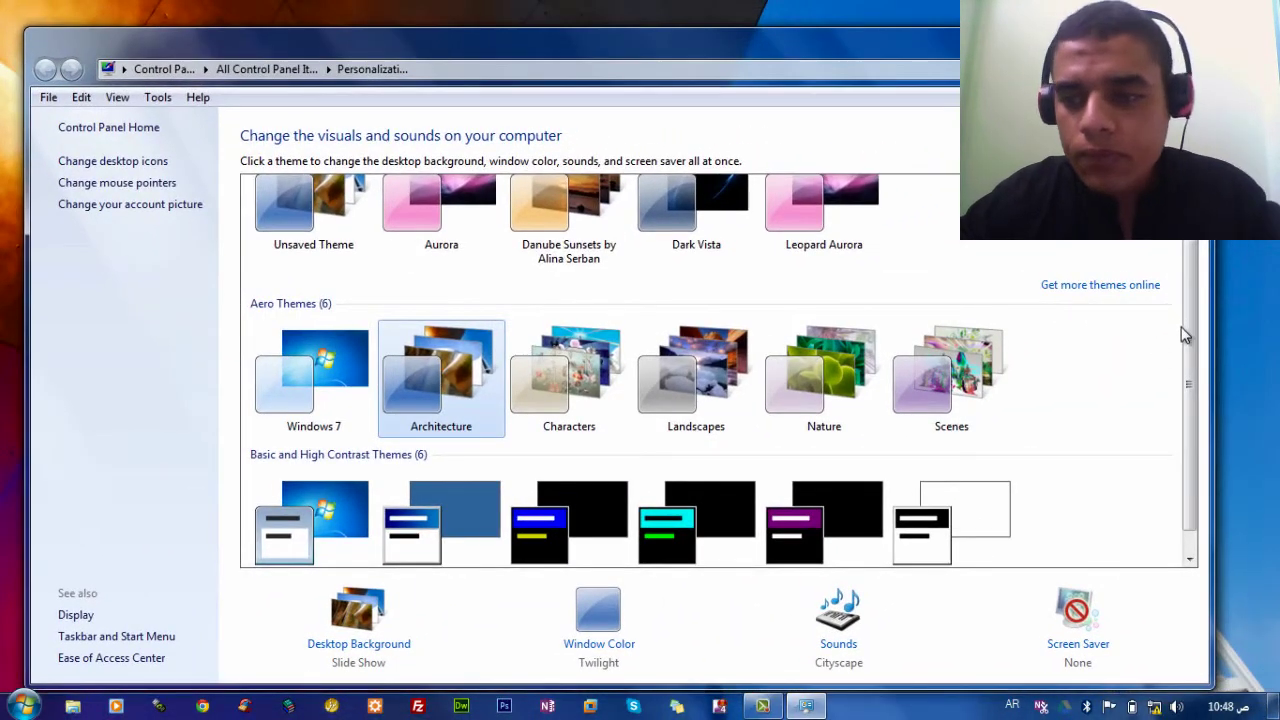
drag(1187, 318, 1192, 264)
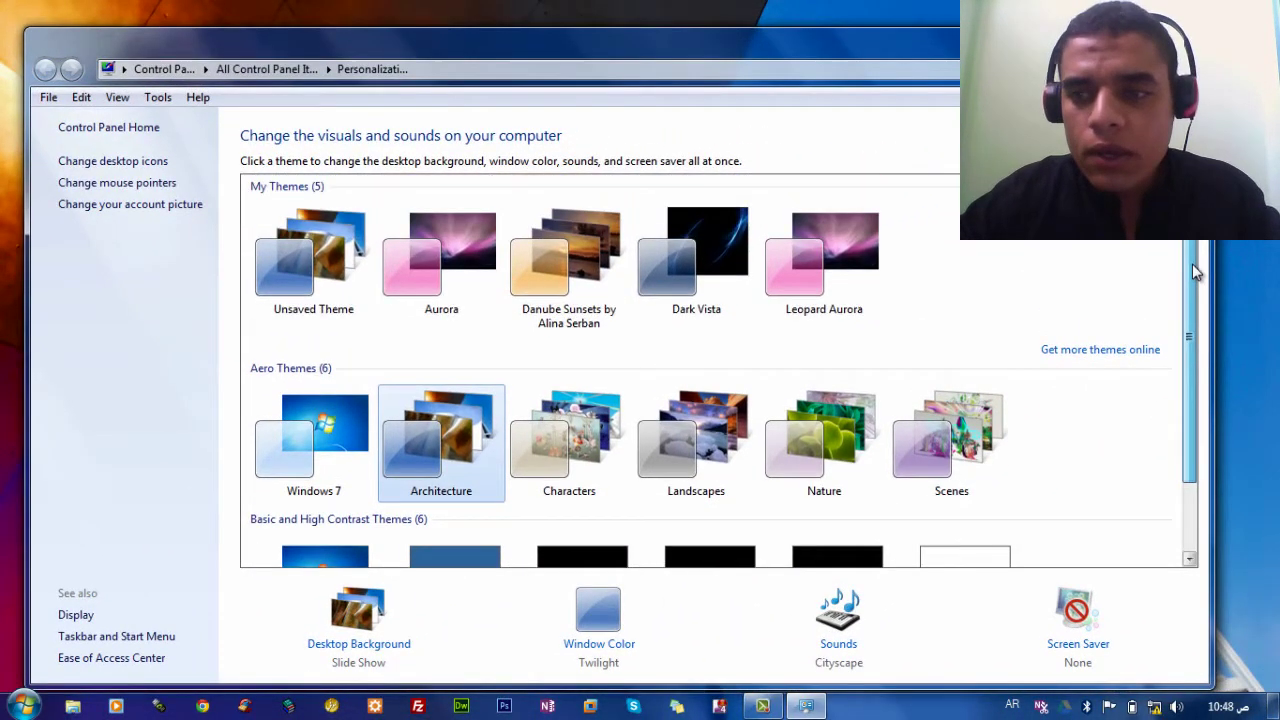
click(478, 403)
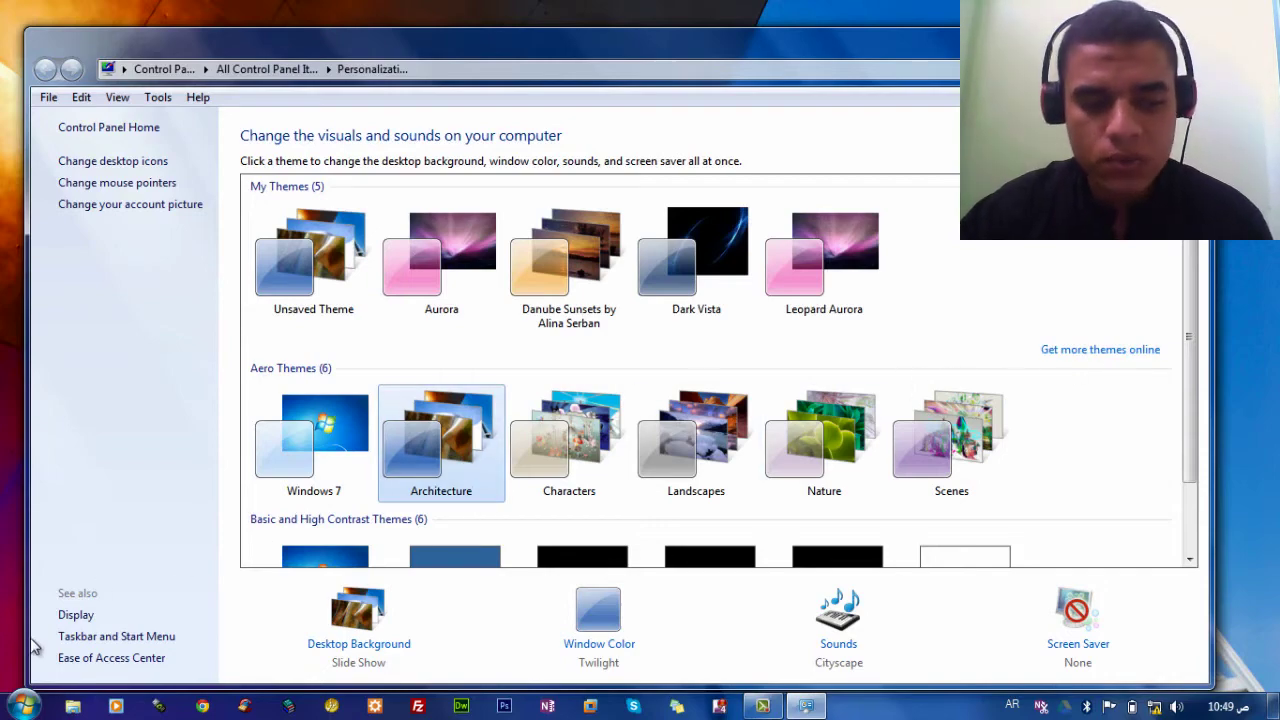
Apply the Danube Sunsets theme by opening its theme pack file from the Downloads folder
click(24, 706)
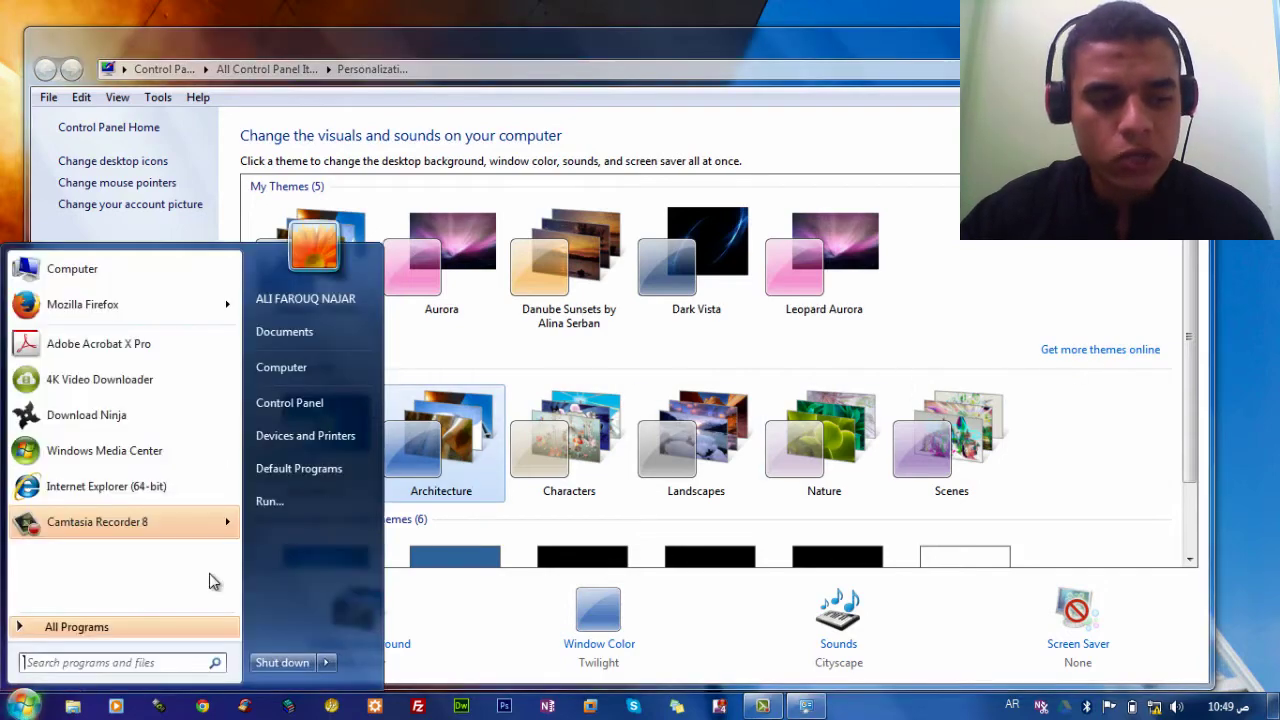
click(335, 332)
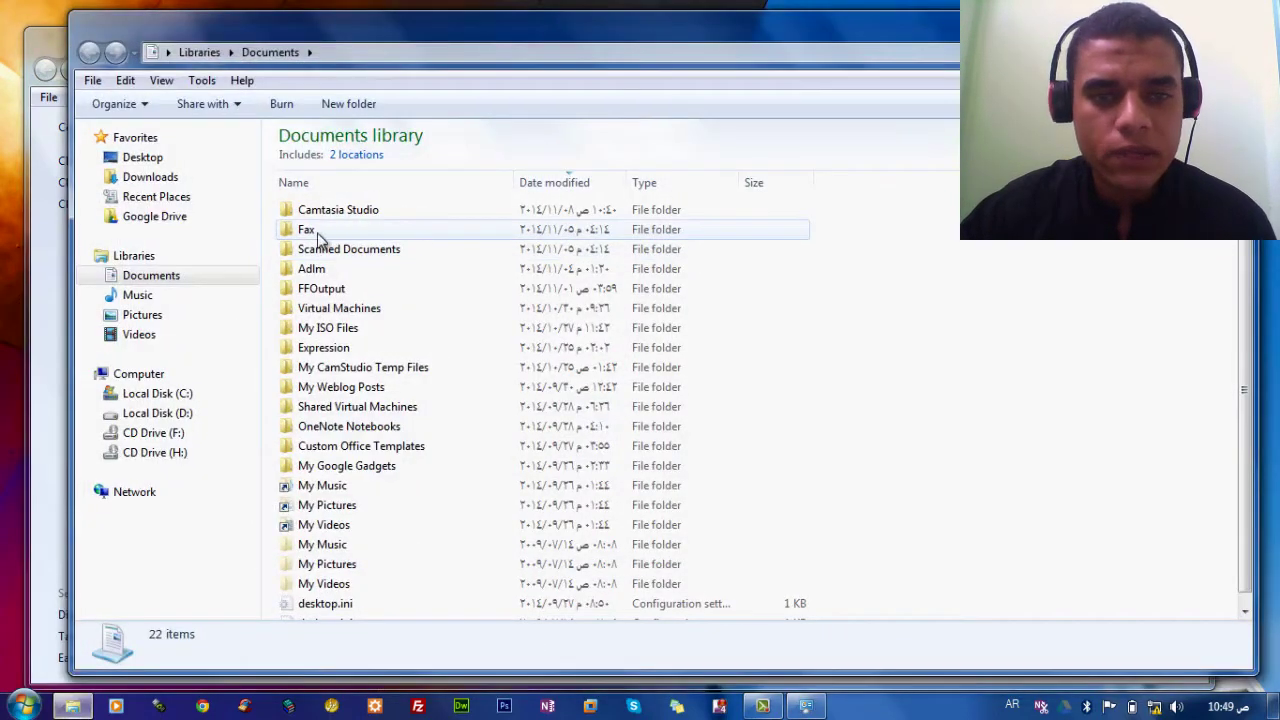
click(175, 177)
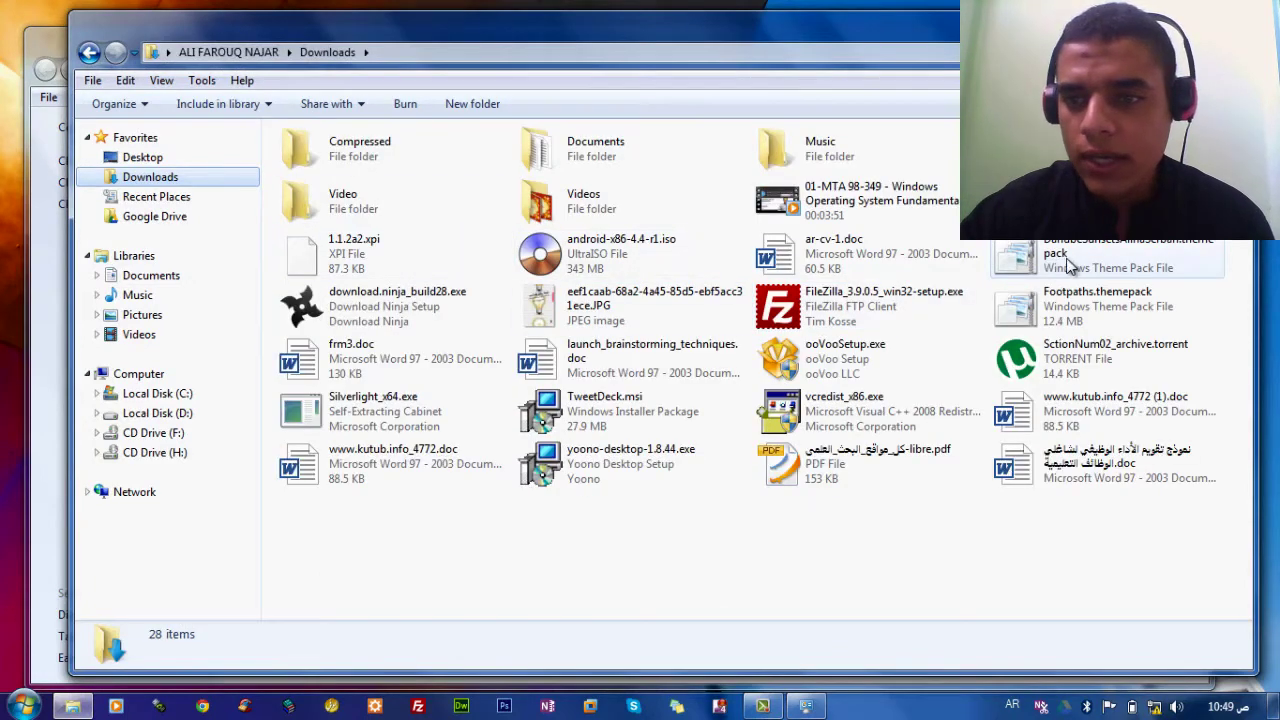
click(1100, 265)
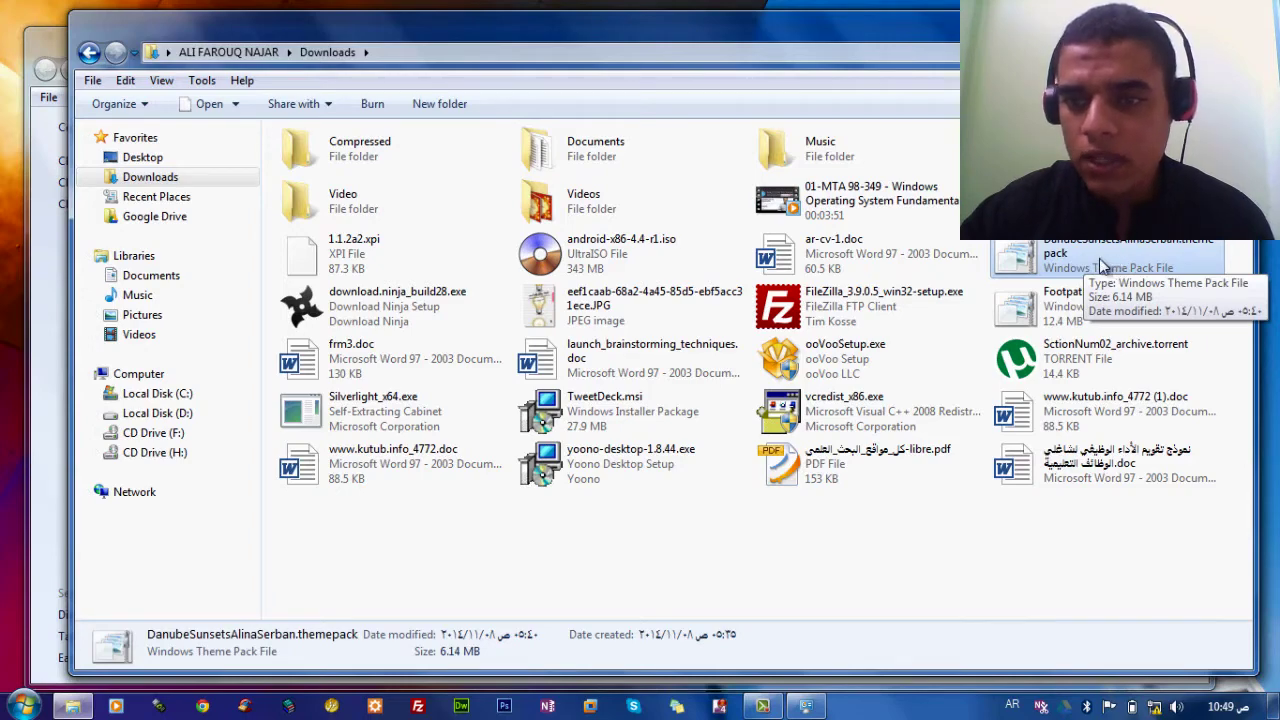
double_click(1100, 263)
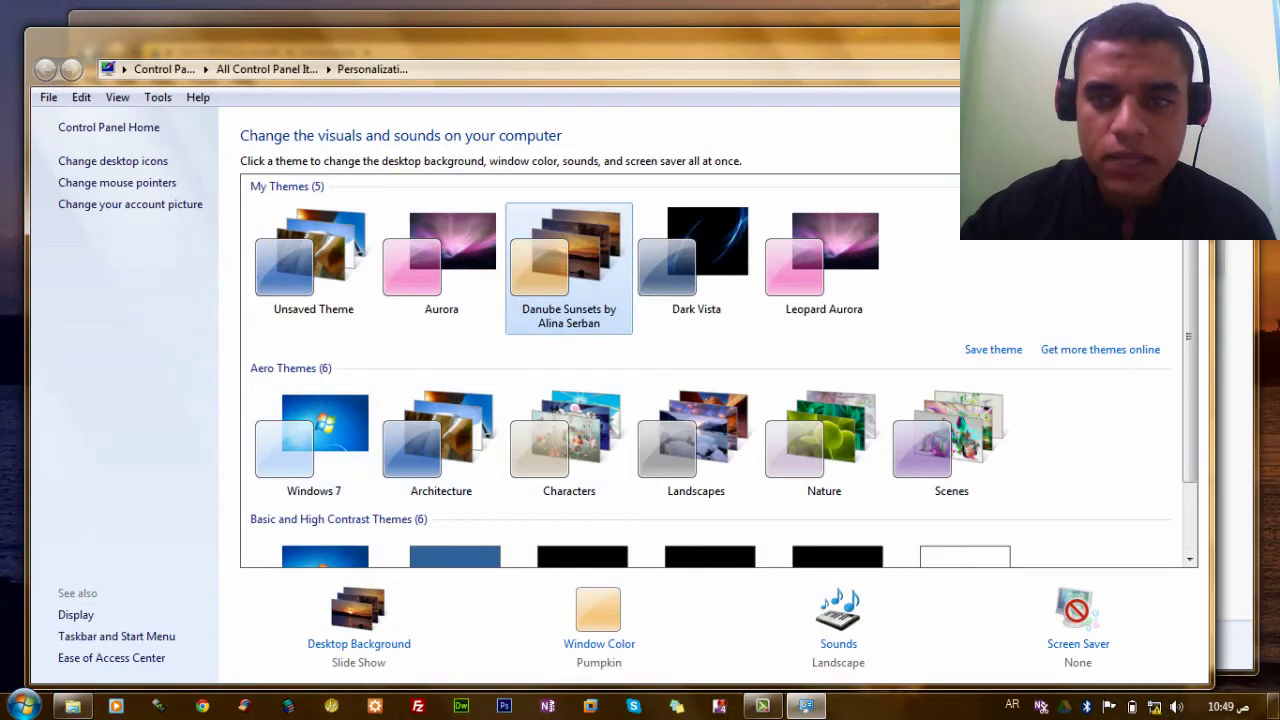
View the desktop under the Danube Sunsets theme, then return to Personalization and review the theme groups
click(1190, 40)
click(1155, 16)
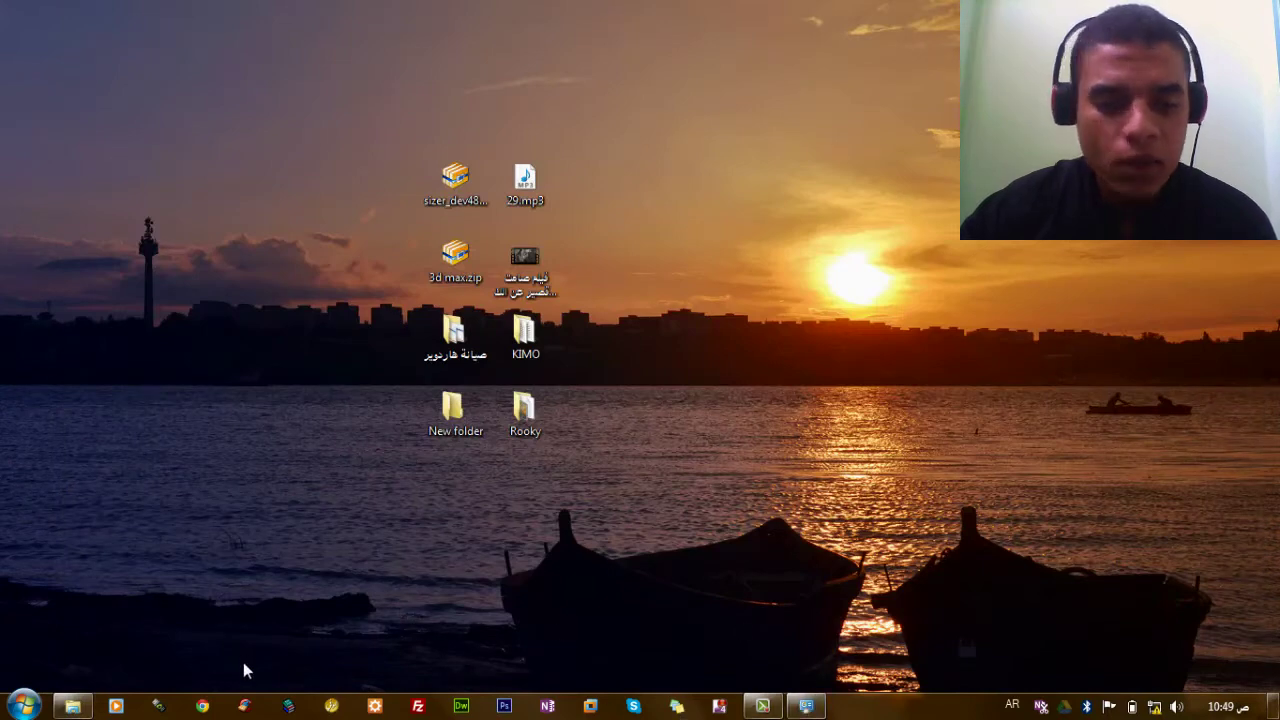
click(806, 706)
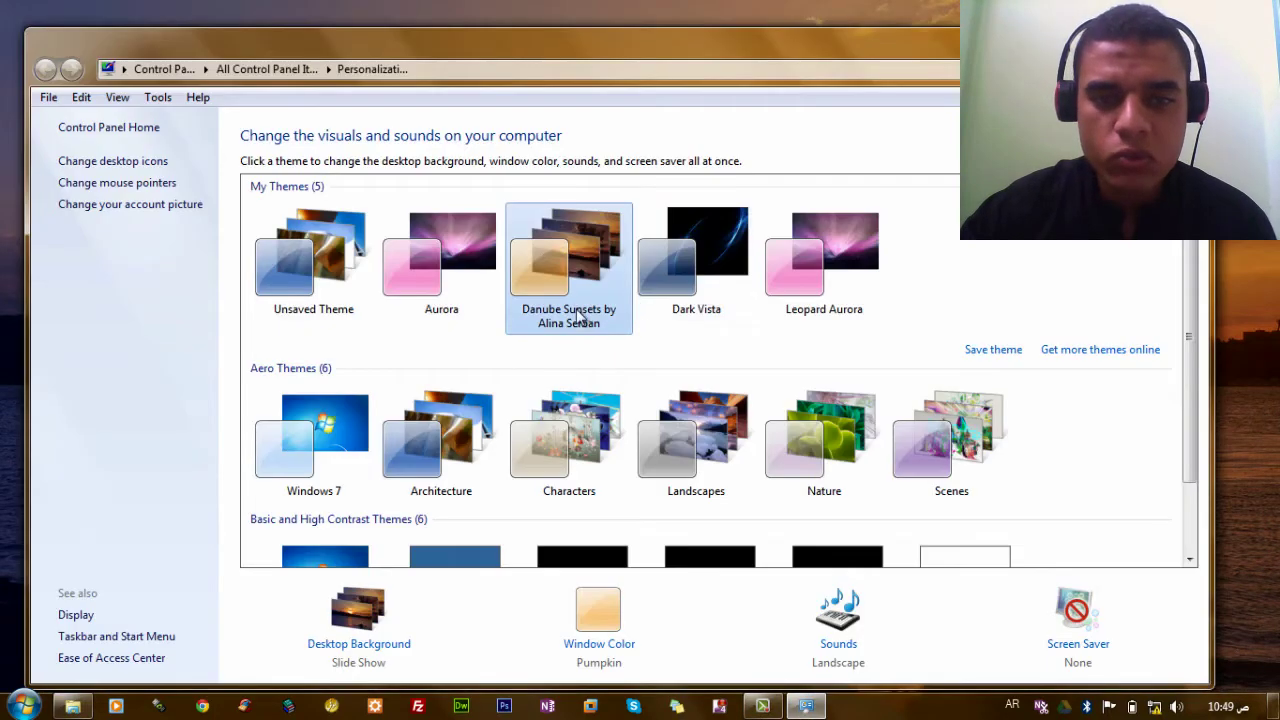
right_click(578, 316)
click(1049, 274)
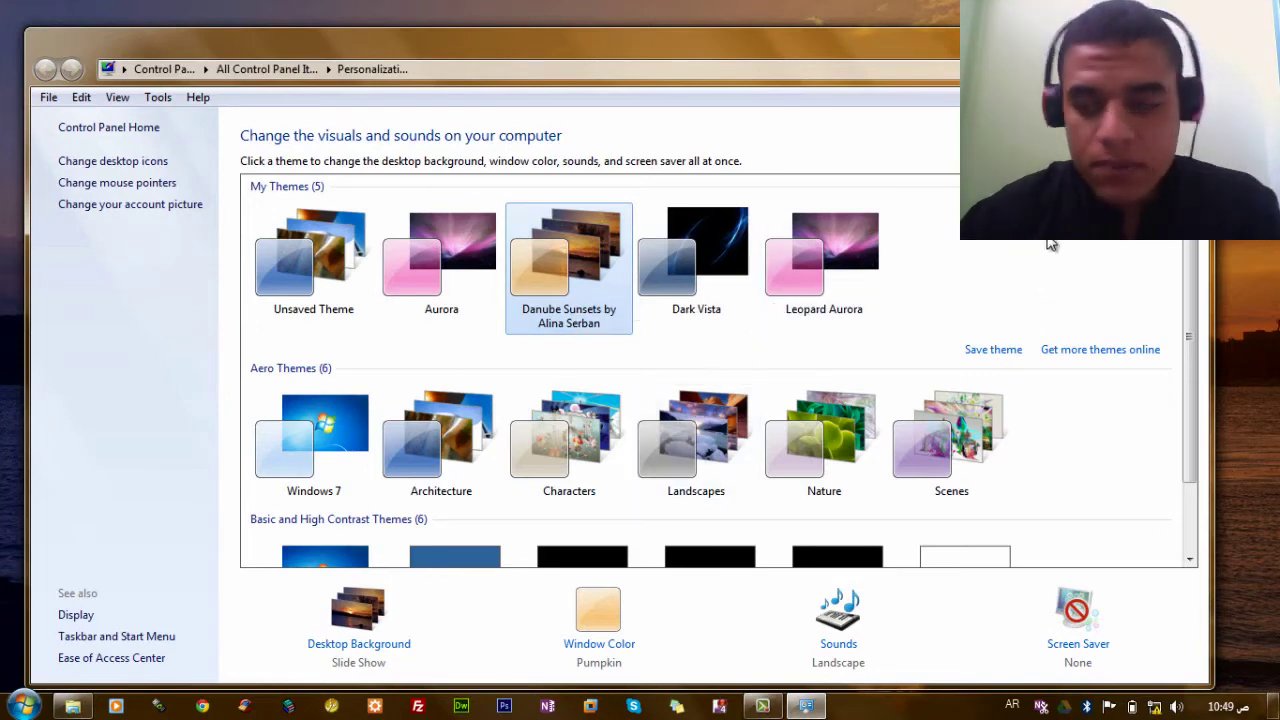
scroll(1166, 293, down, 2)
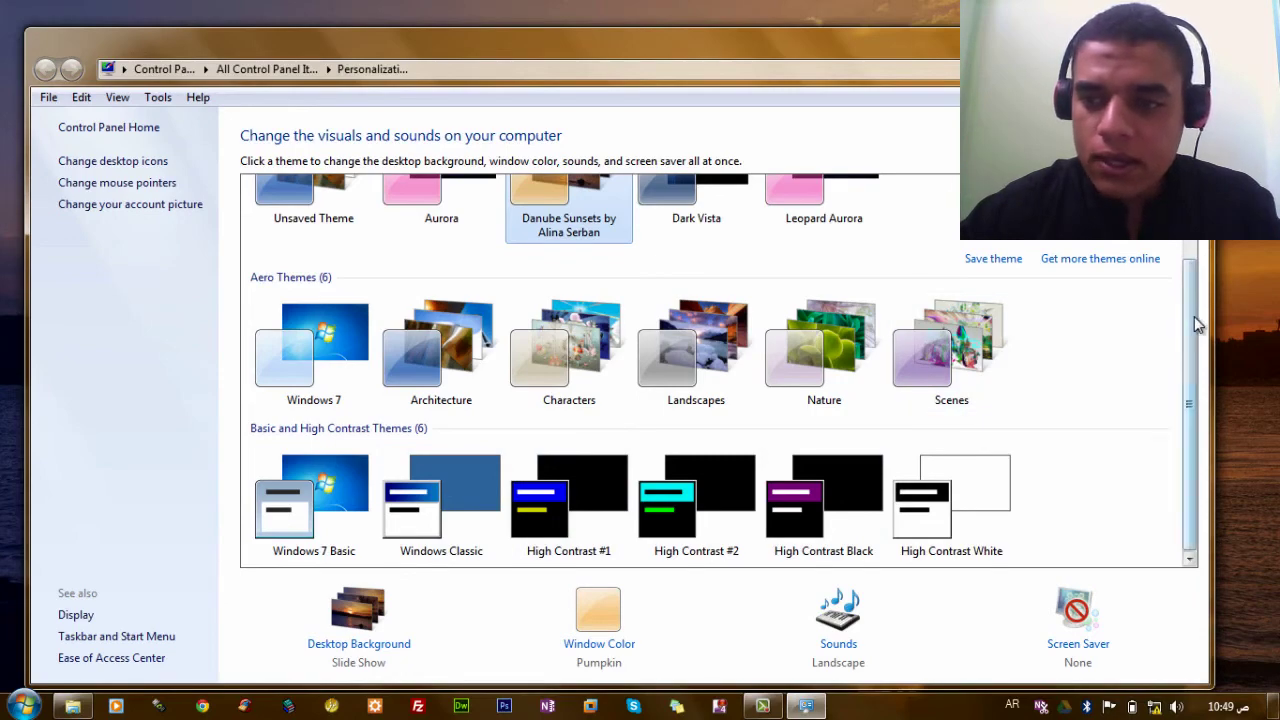
scroll(1194, 316, up, 2)
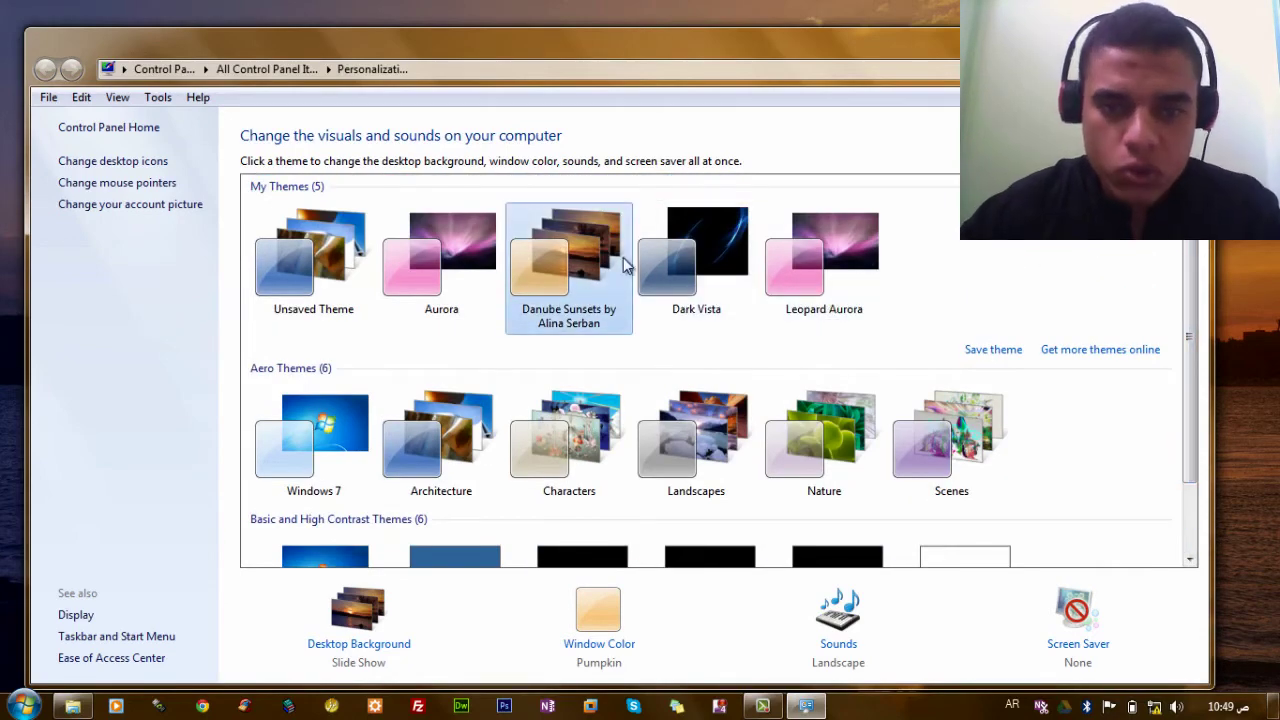
Show the desktop and advance the theme's slide show to the next desktop background twice
key(super+d)
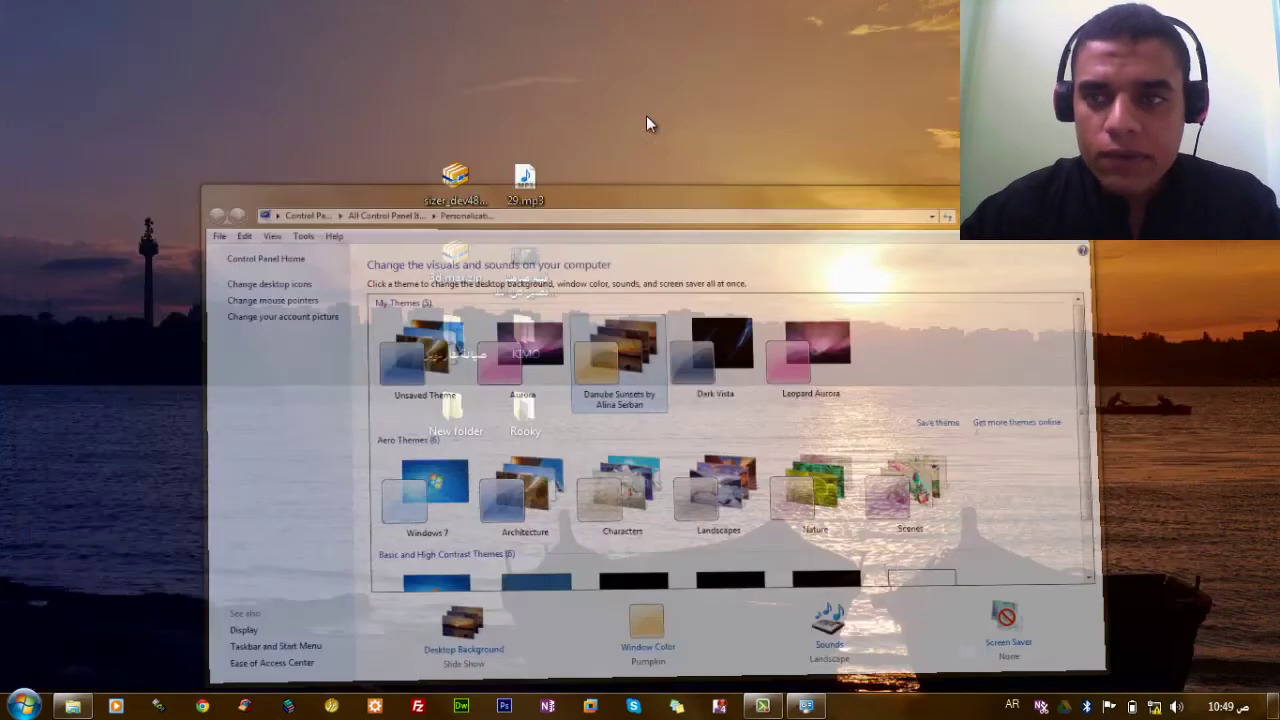
right_click(666, 205)
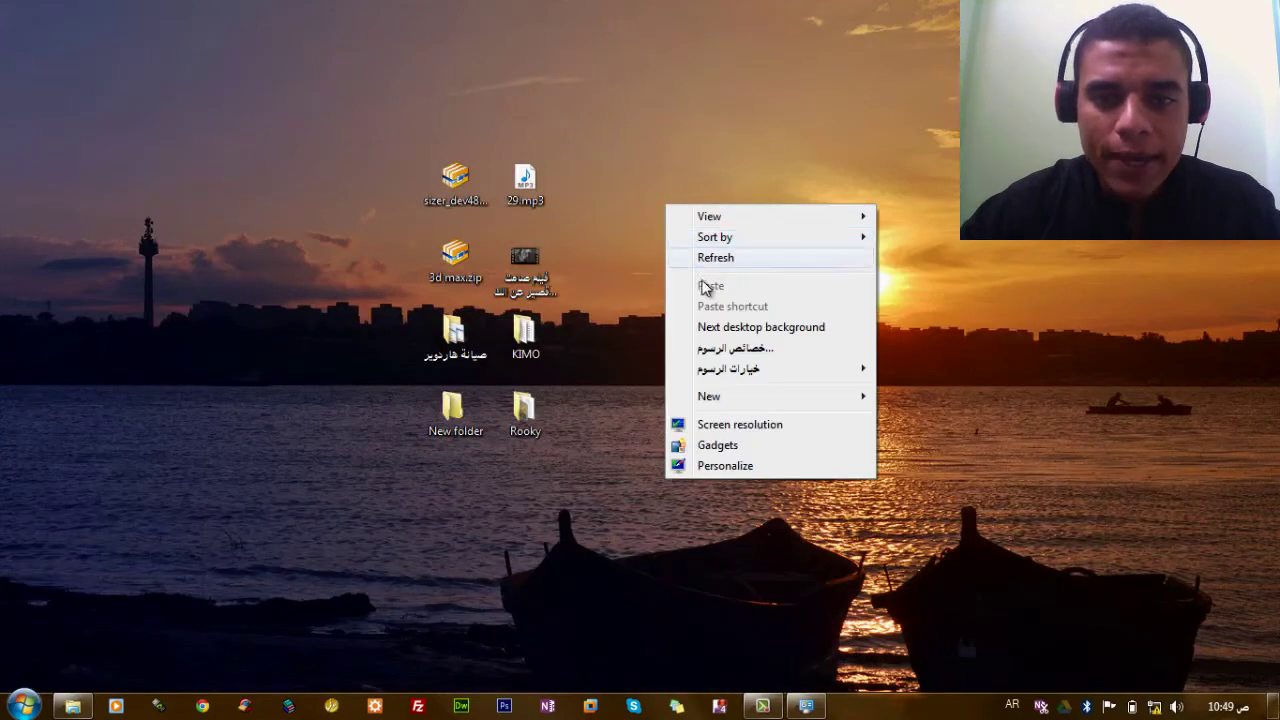
click(753, 327)
right_click(681, 293)
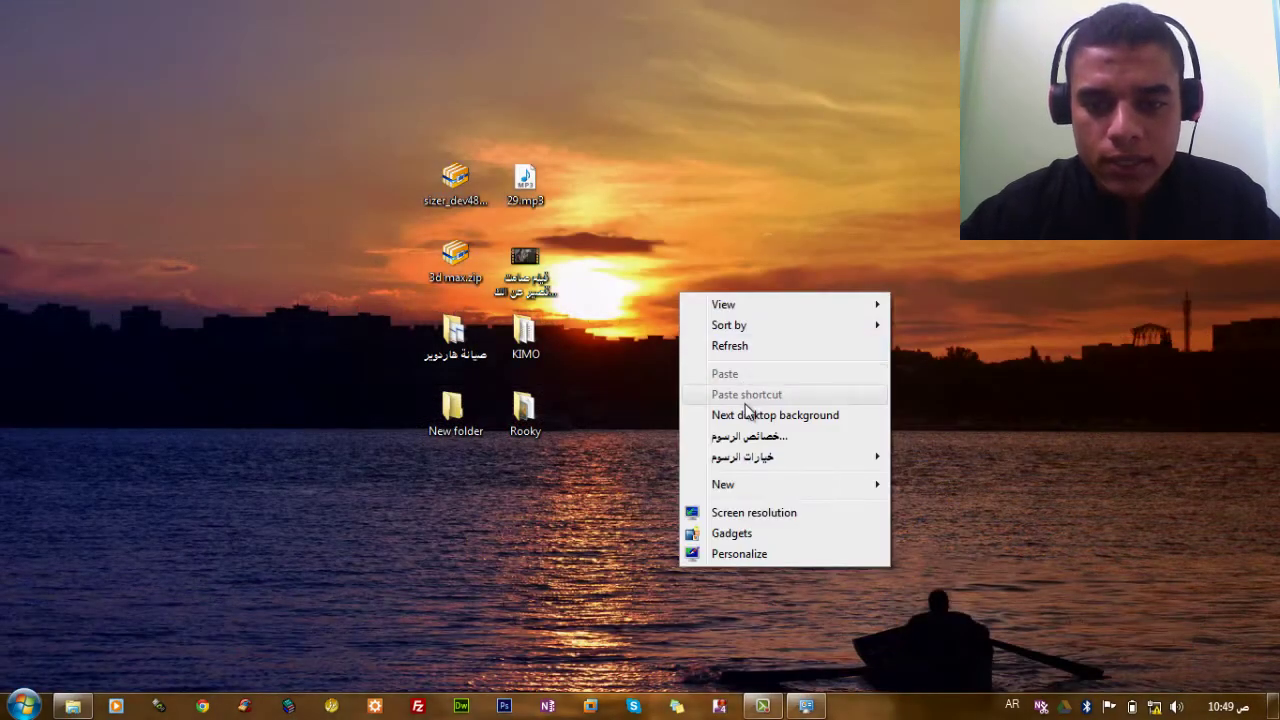
click(745, 412)
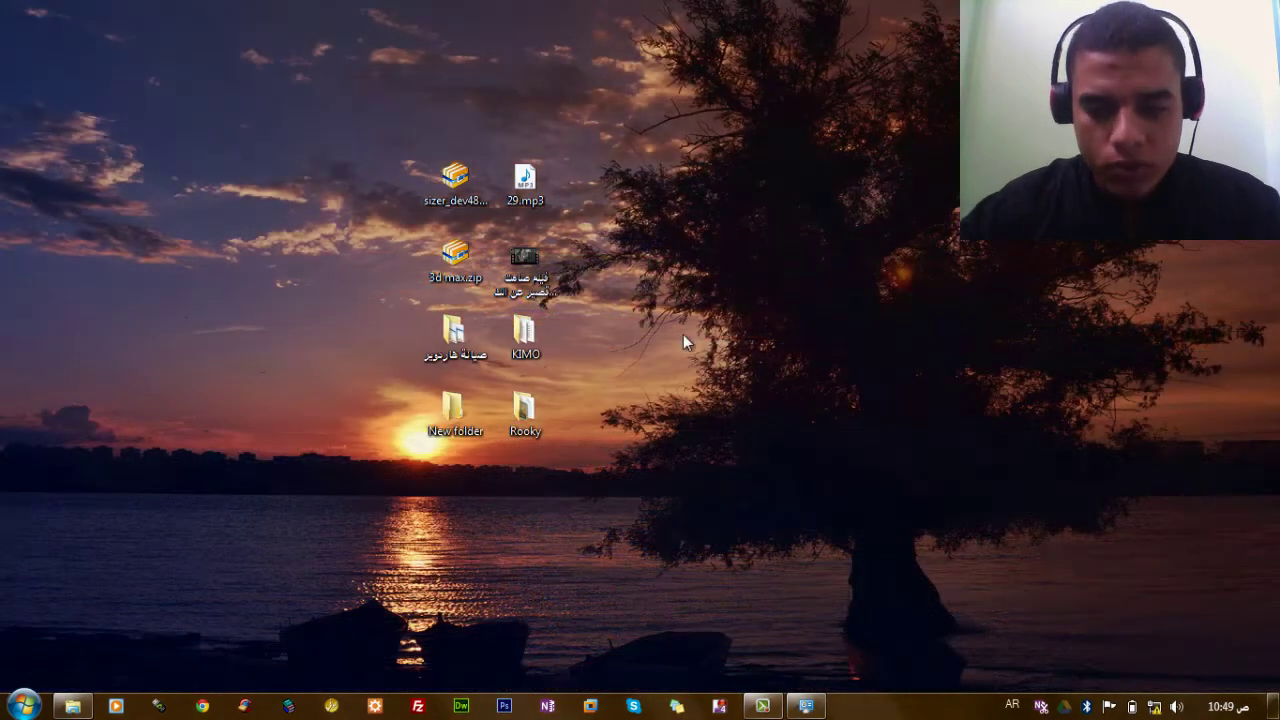
Apply the Aurora theme from My Themes and check the desktop's context options under it
click(806, 706)
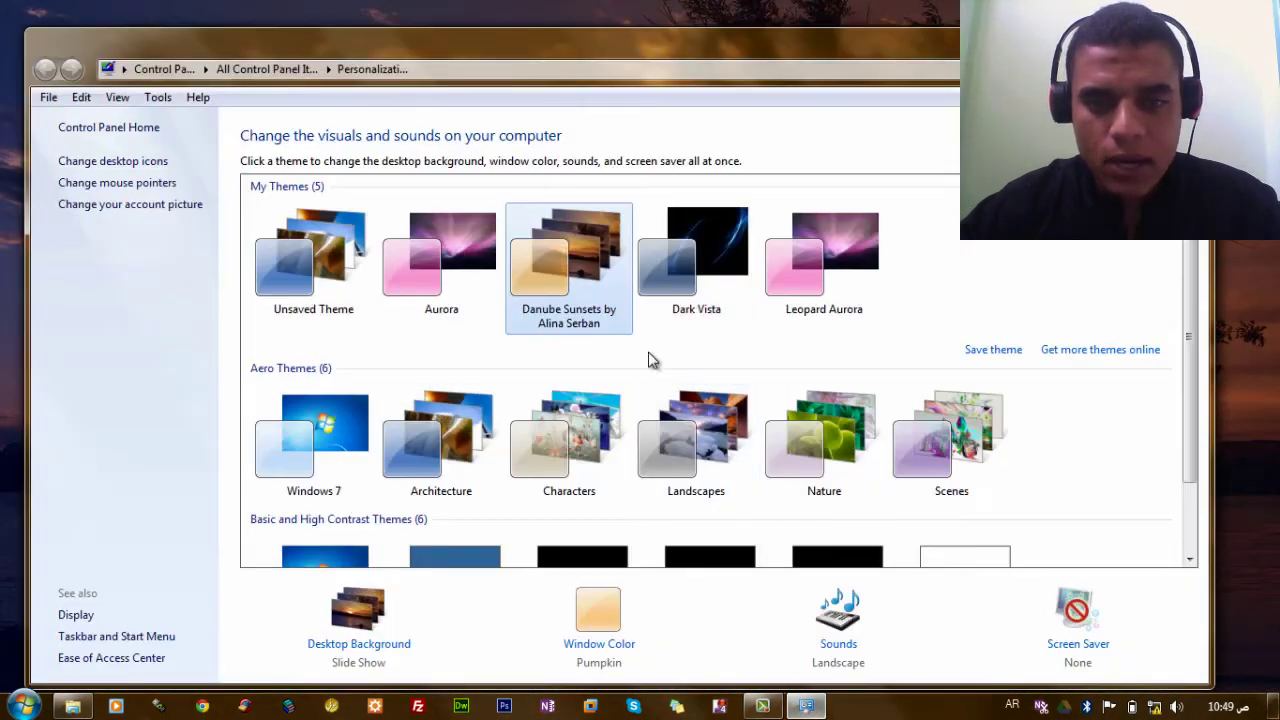
click(441, 260)
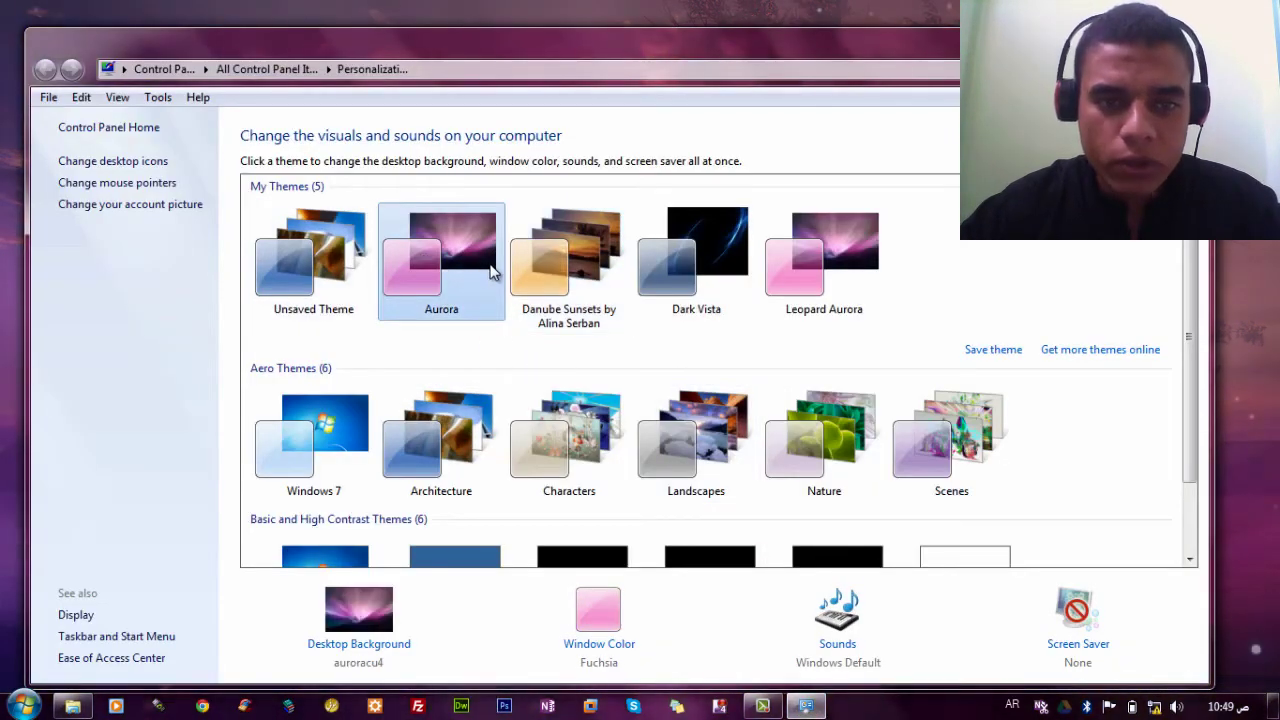
right_click(425, 4)
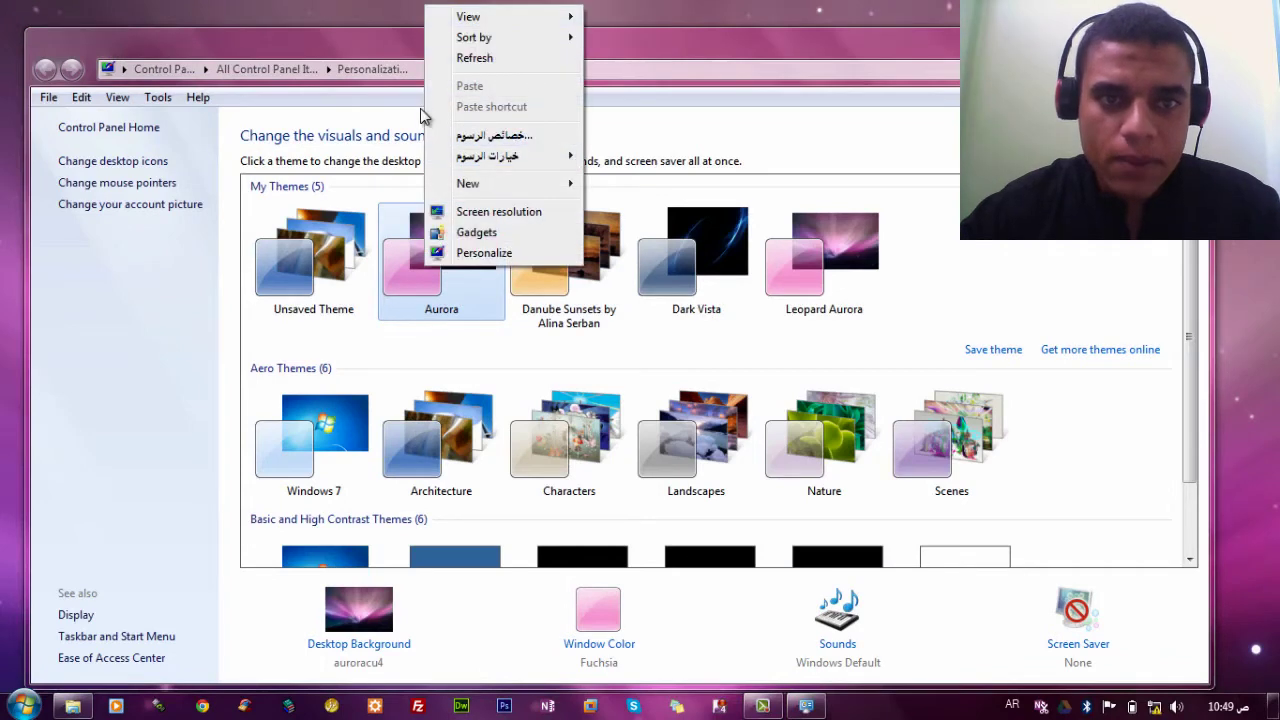
click(690, 36)
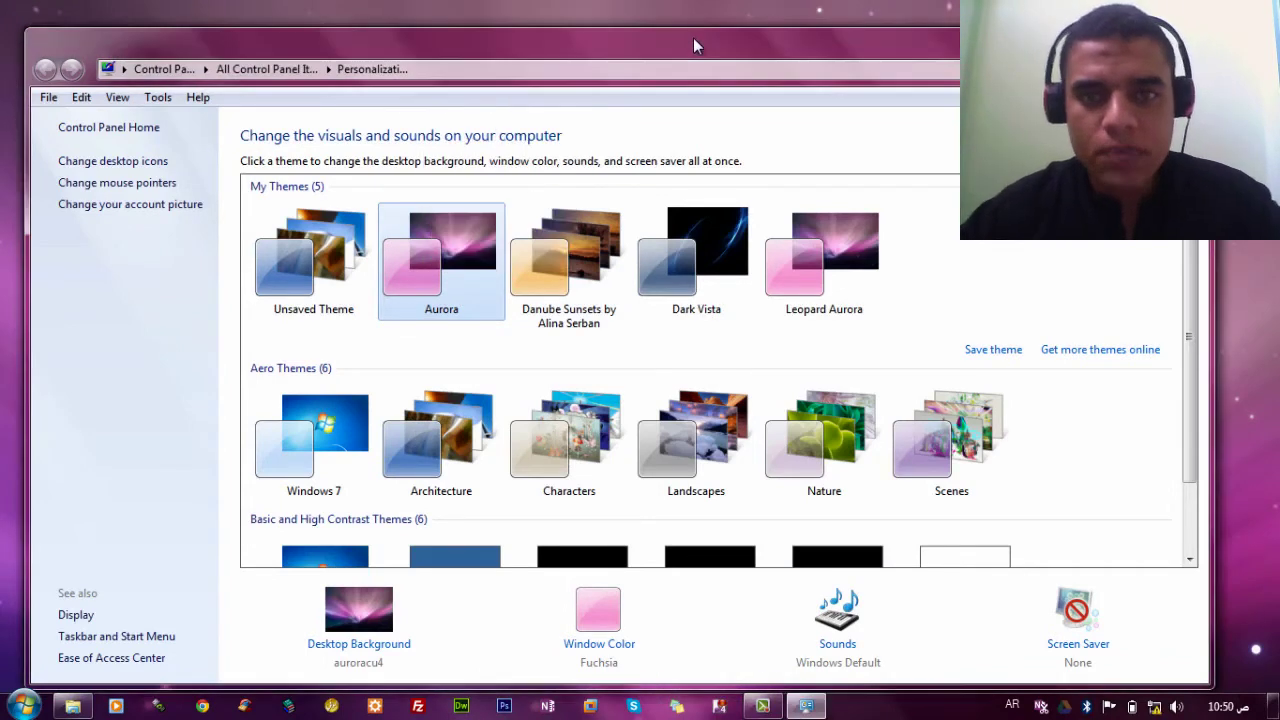
Open the Desktop Background settings and browse to the Pictures folder inside the Pictures library
drag(1190, 326, 1202, 432)
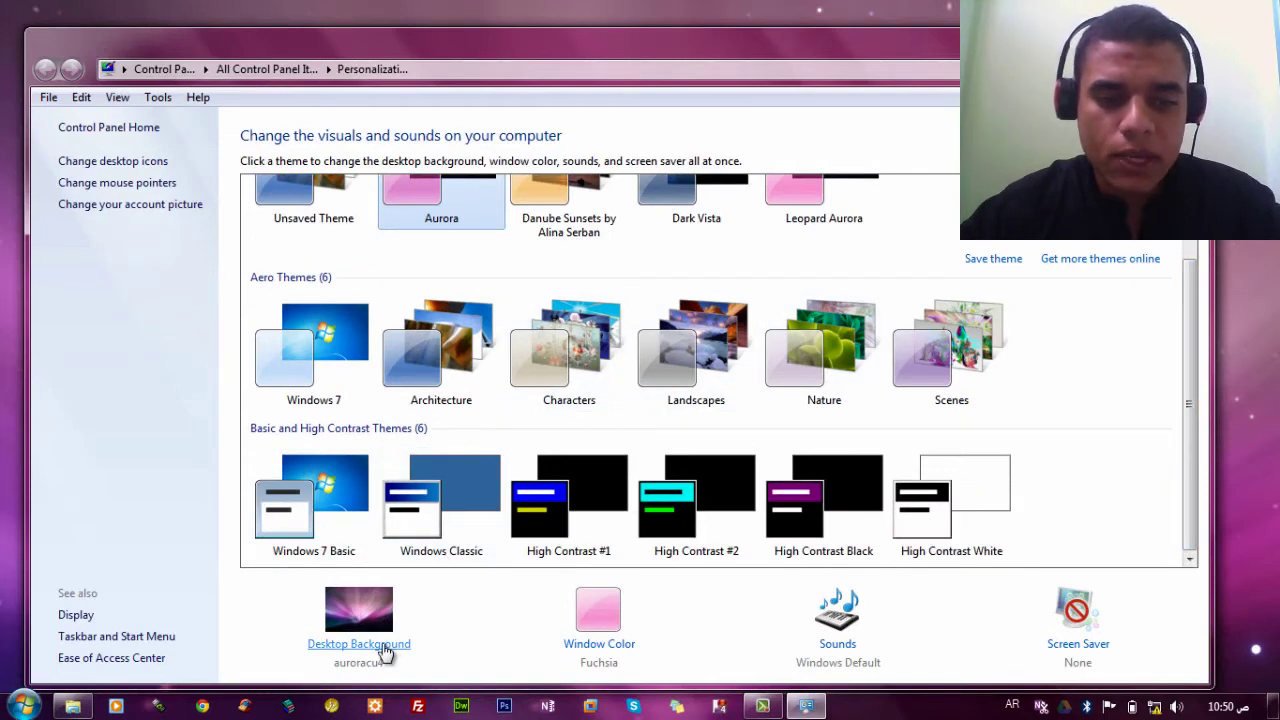
click(380, 648)
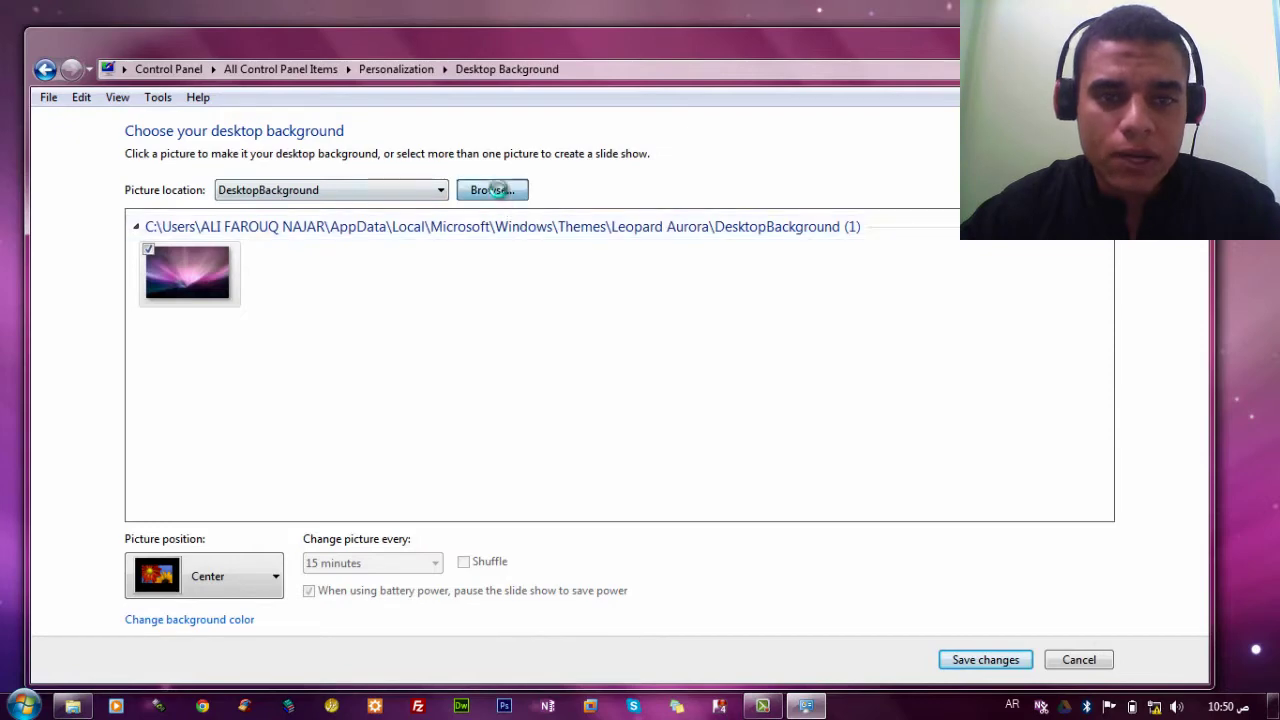
click(494, 190)
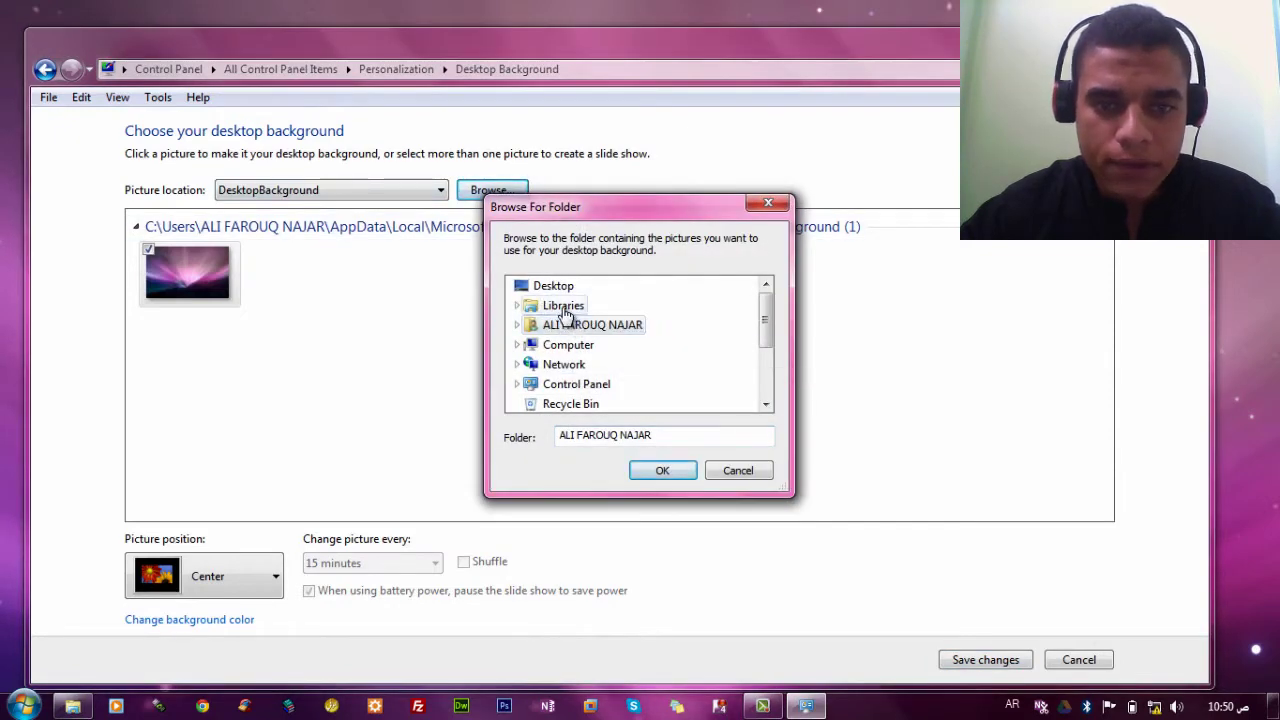
click(518, 306)
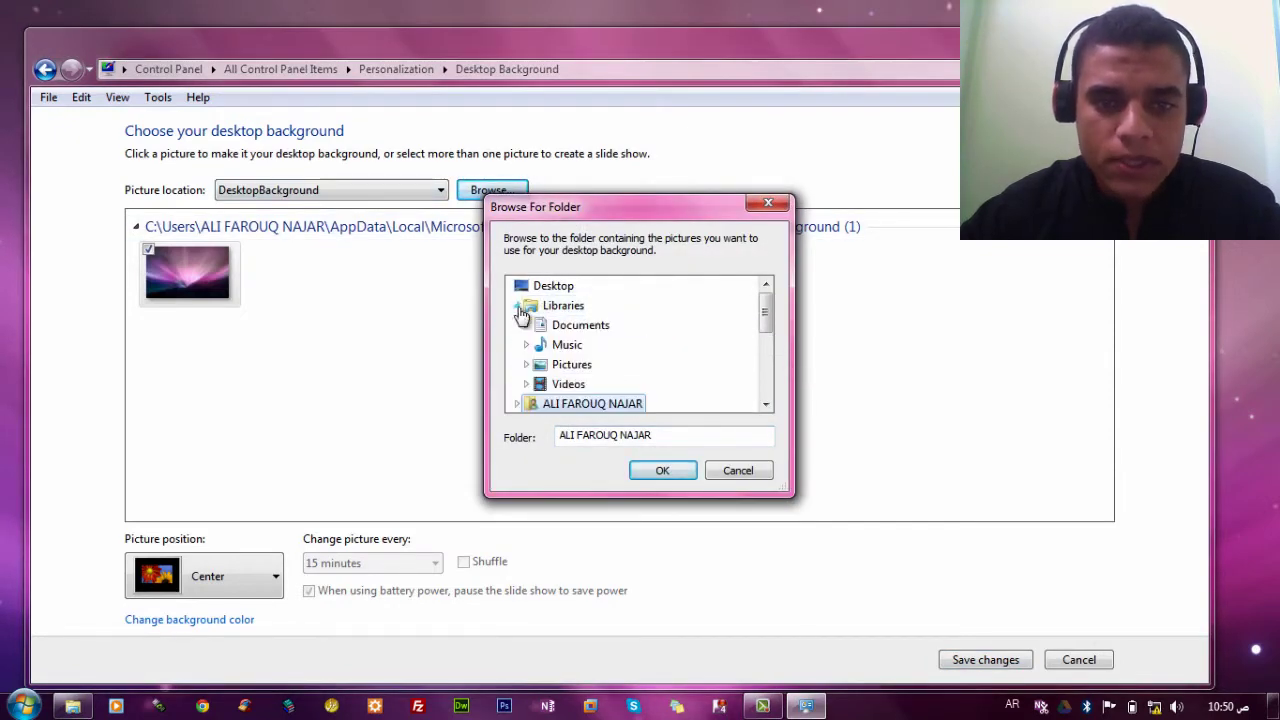
double_click(568, 366)
click(581, 384)
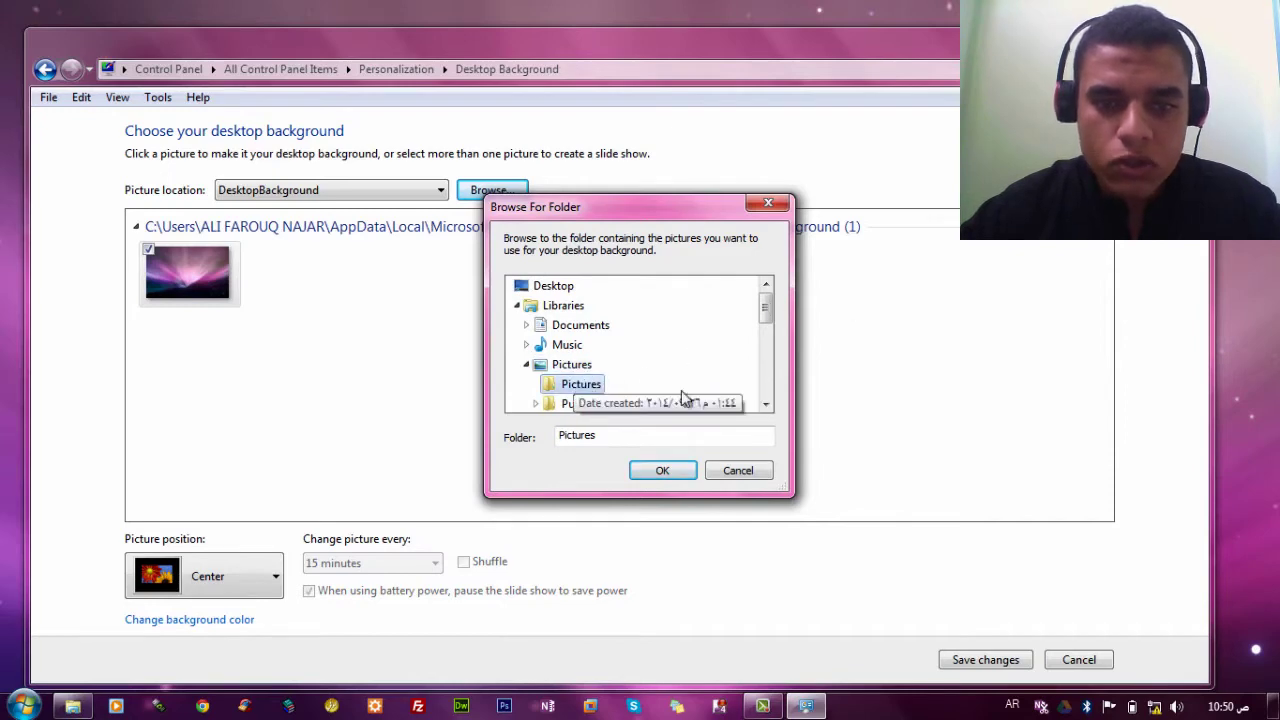
Look through the Public Pictures and other picture source folders, then cancel the folder selection
drag(764, 312, 766, 340)
double_click(598, 325)
scroll(668, 393, up, 1)
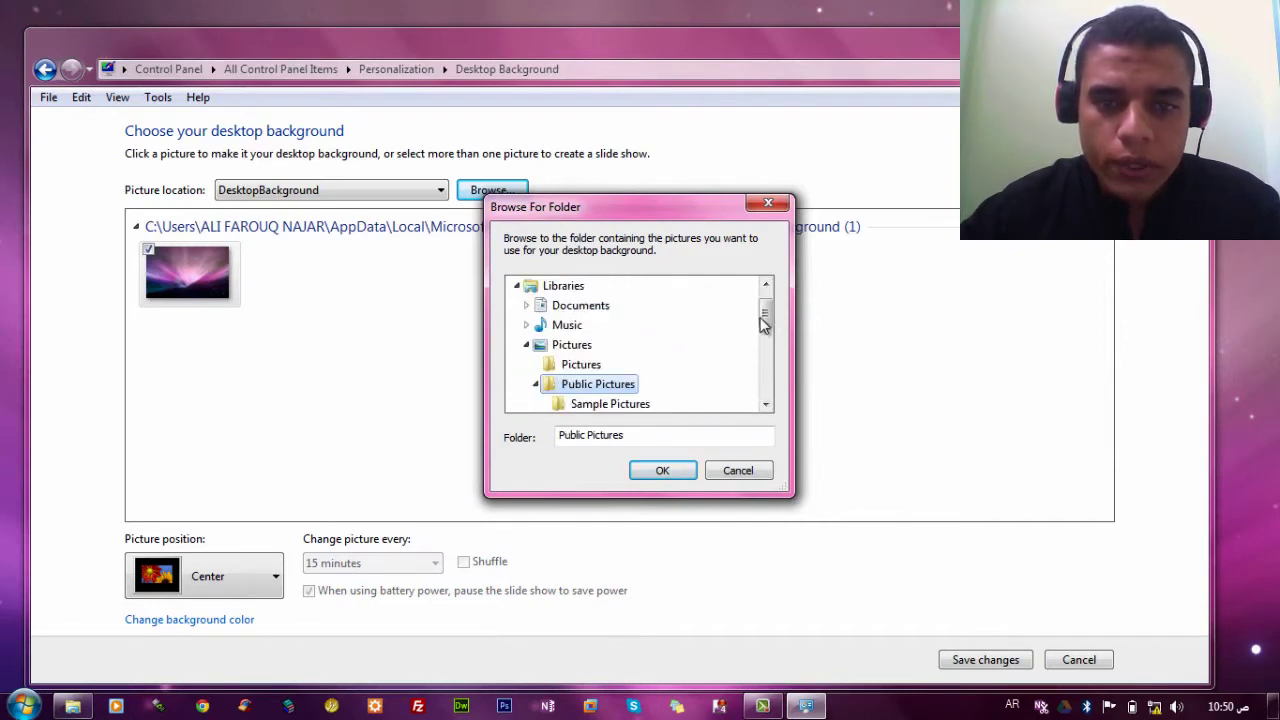
click(611, 403)
drag(766, 322, 768, 275)
double_click(630, 345)
scroll(674, 357, up, 1)
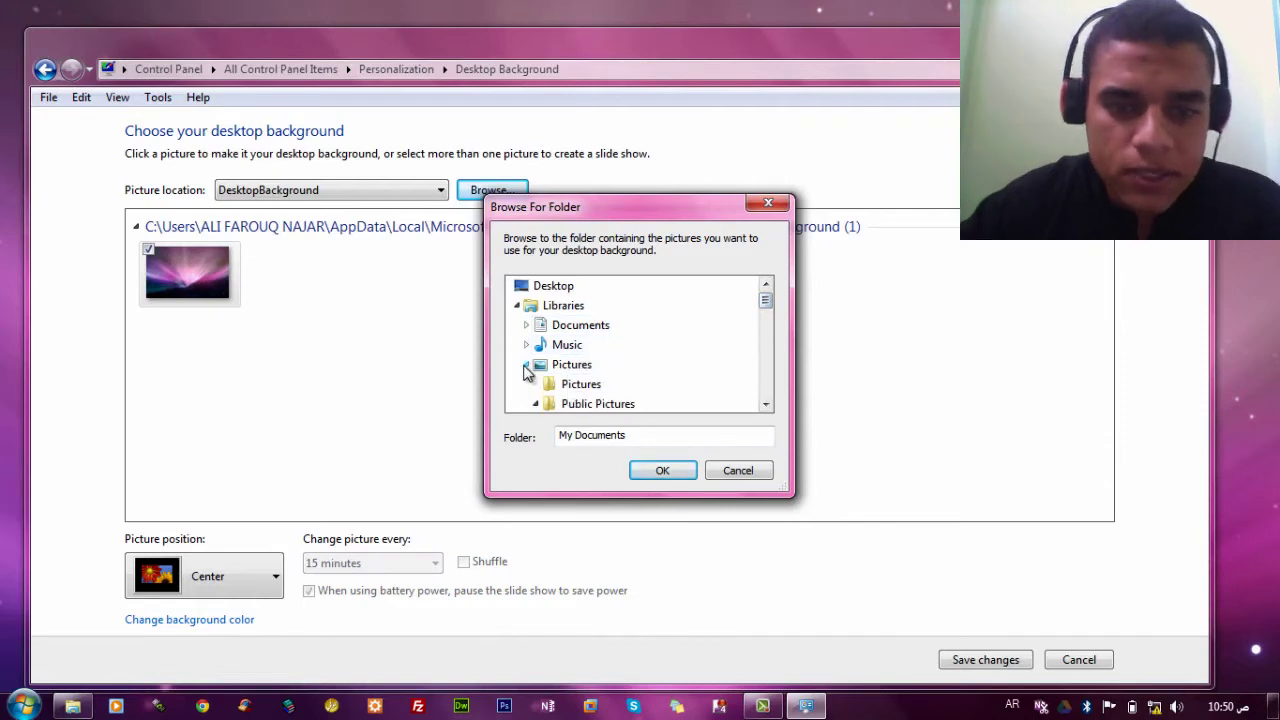
double_click(572, 364)
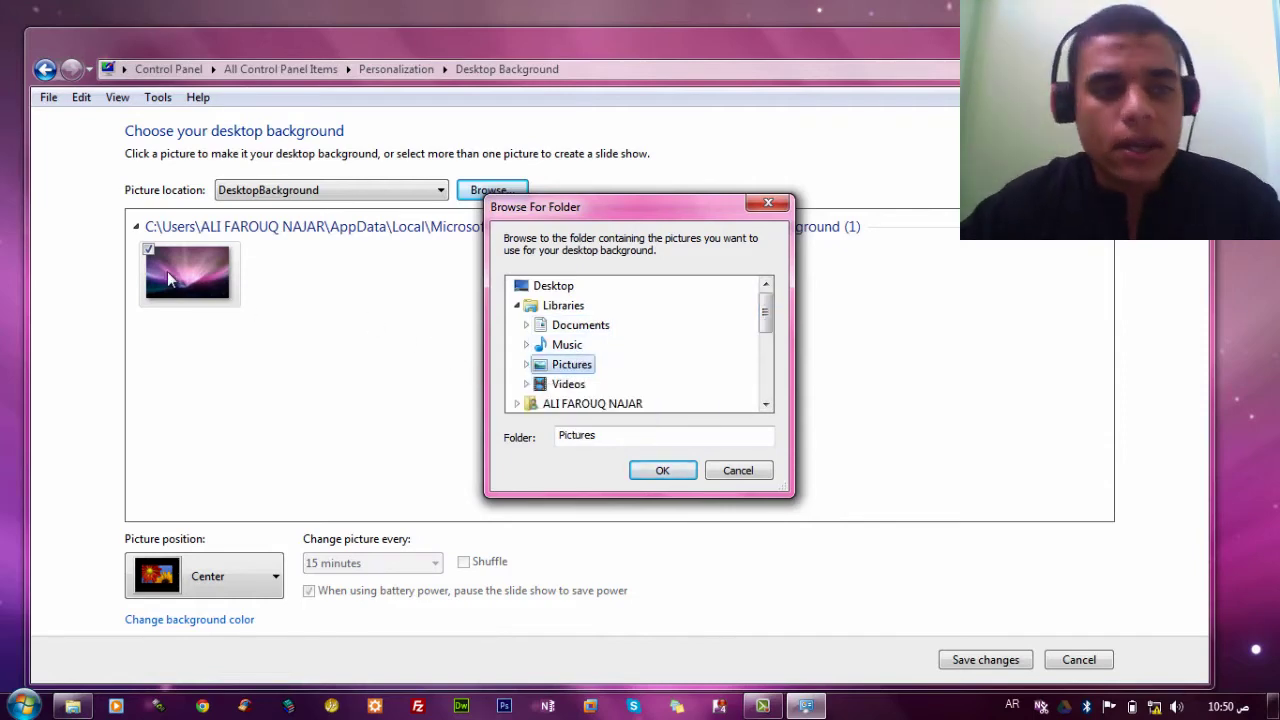
click(766, 471)
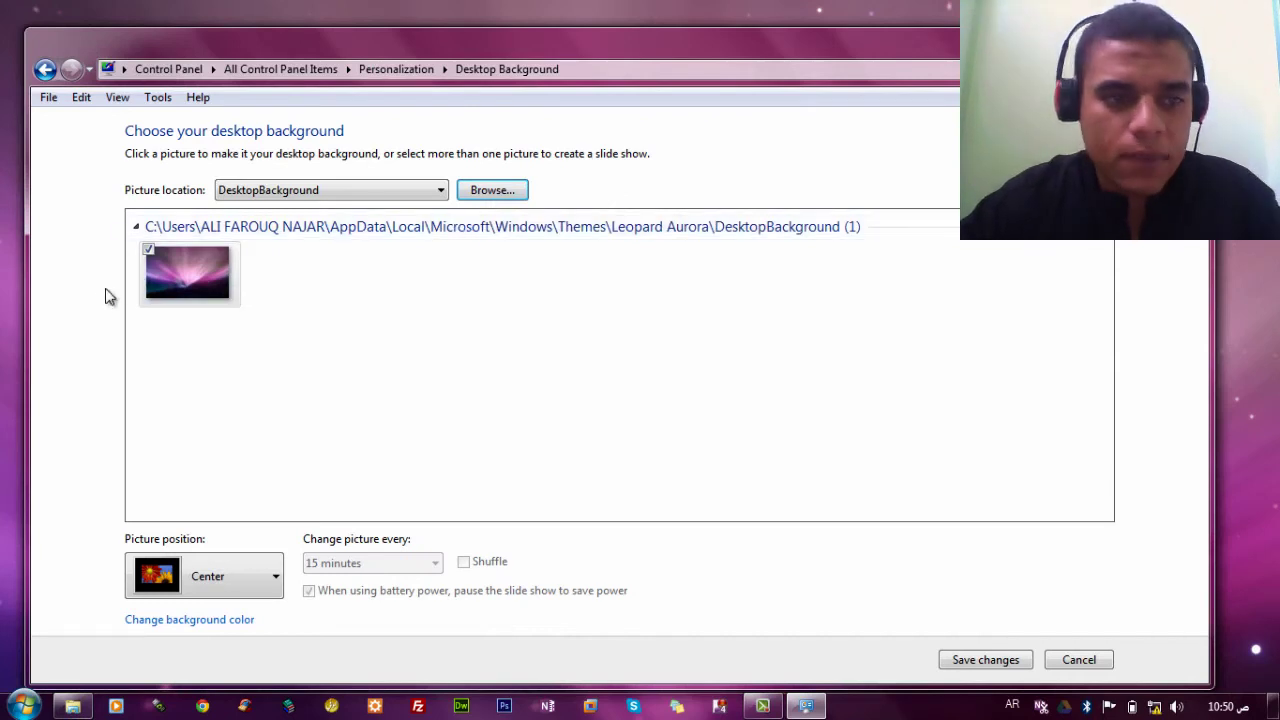
Deselect the Aurora picture in the desktop background list and open Computer to access the drives
click(160, 265)
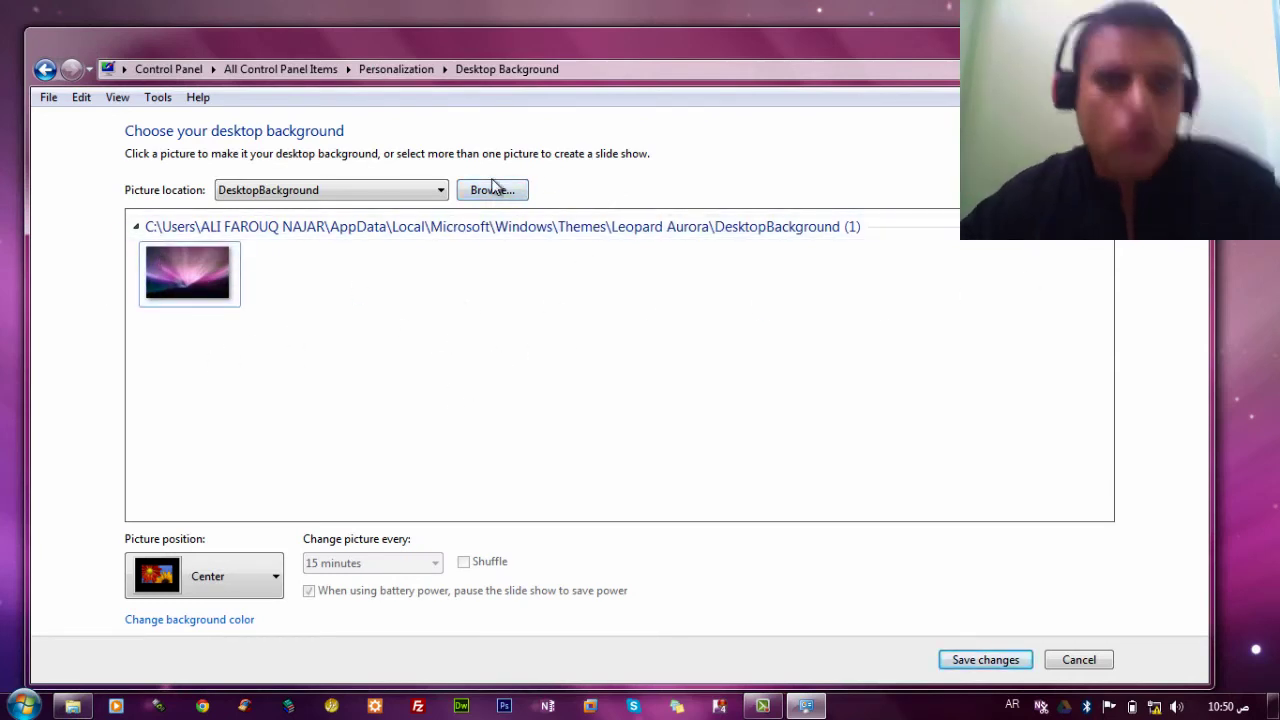
click(24, 706)
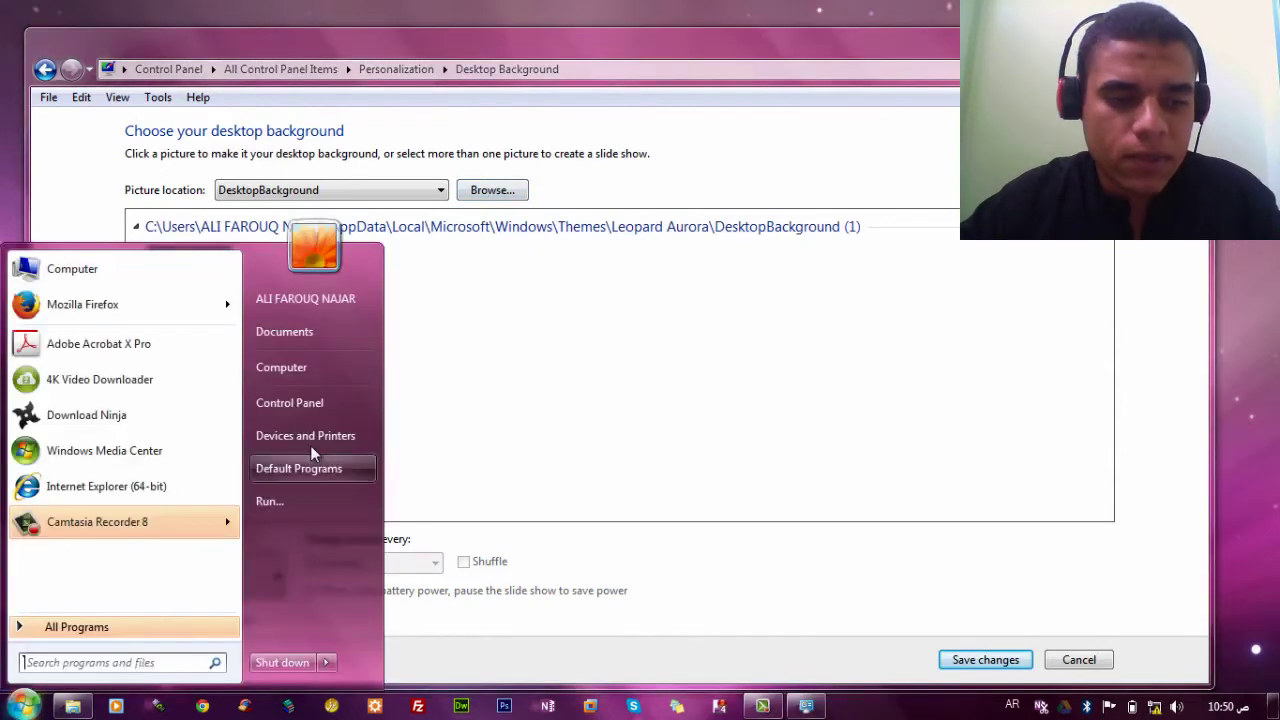
click(320, 378)
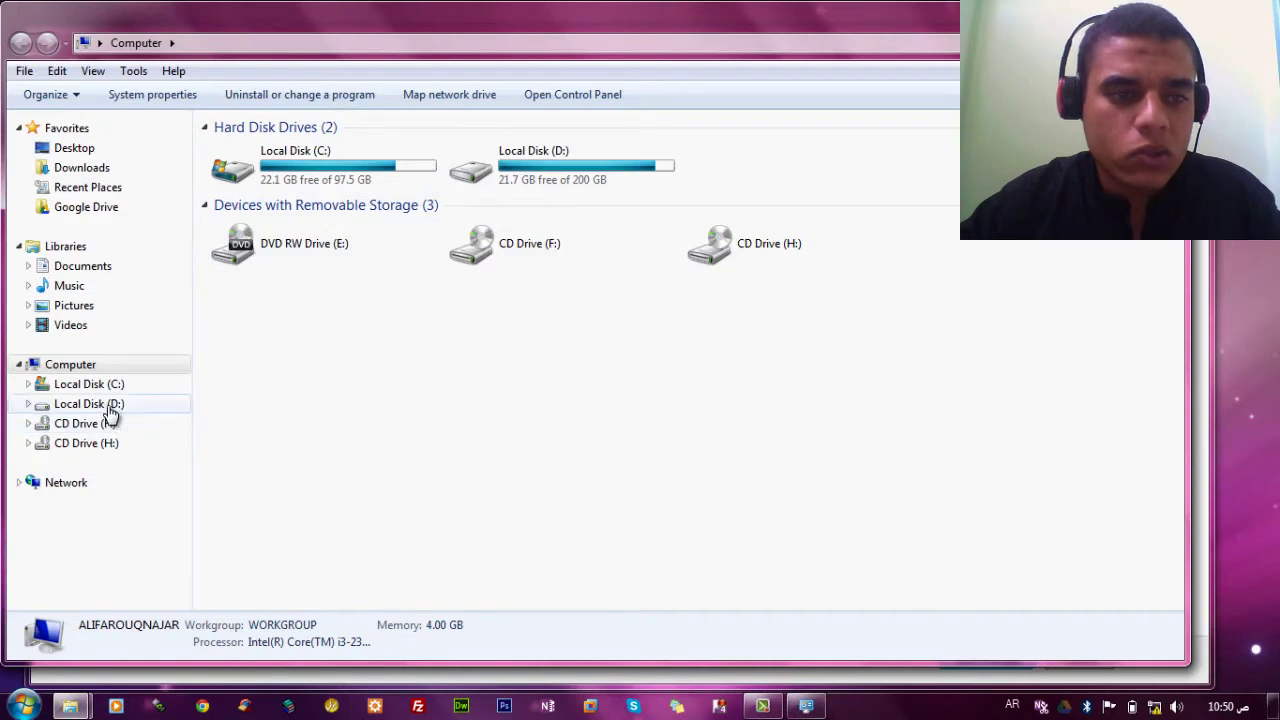
Open 000.jpg from the under_Arrange folder on drive D, check its option for setting the desktop background, and close the picture and folder
click(115, 405)
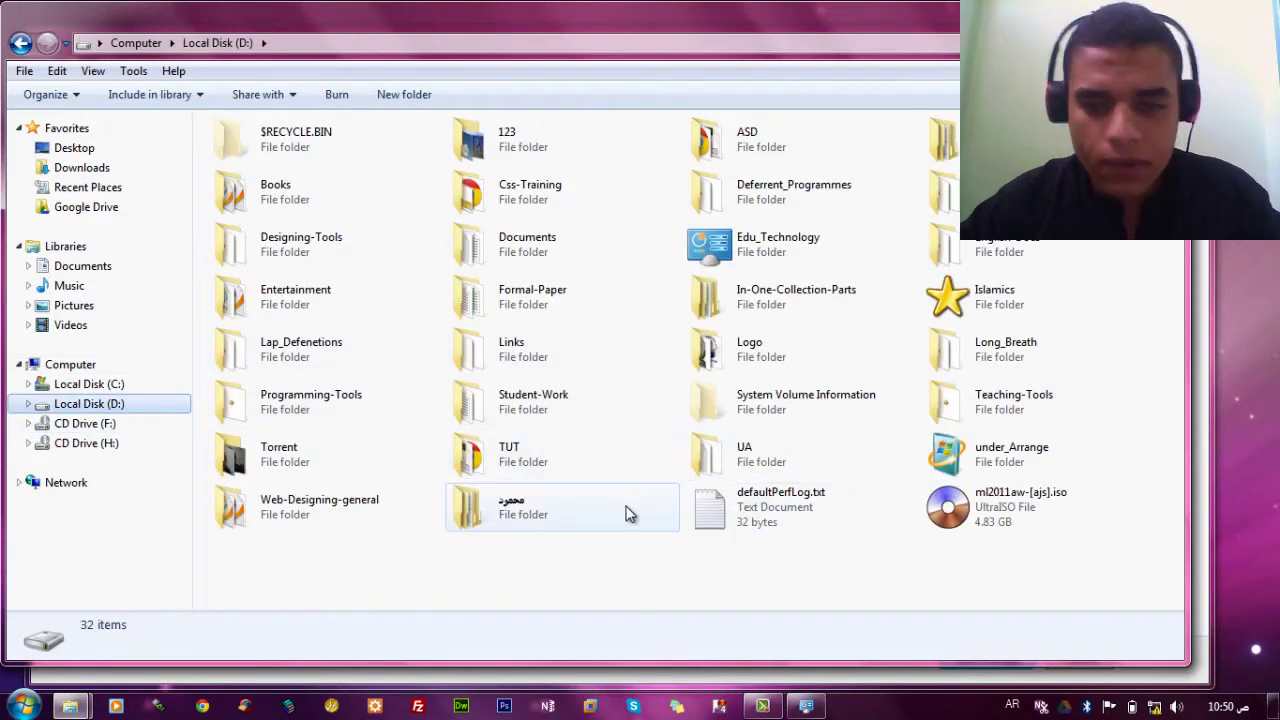
double_click(1025, 459)
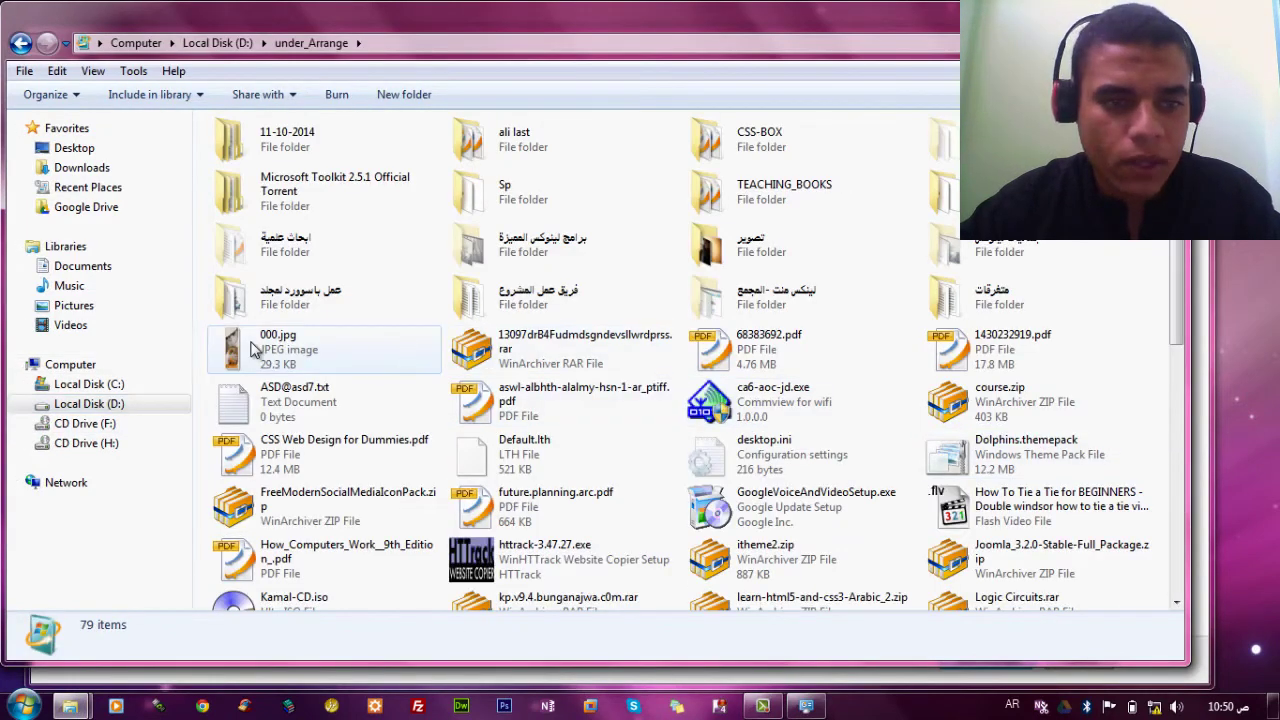
double_click(412, 370)
right_click(620, 316)
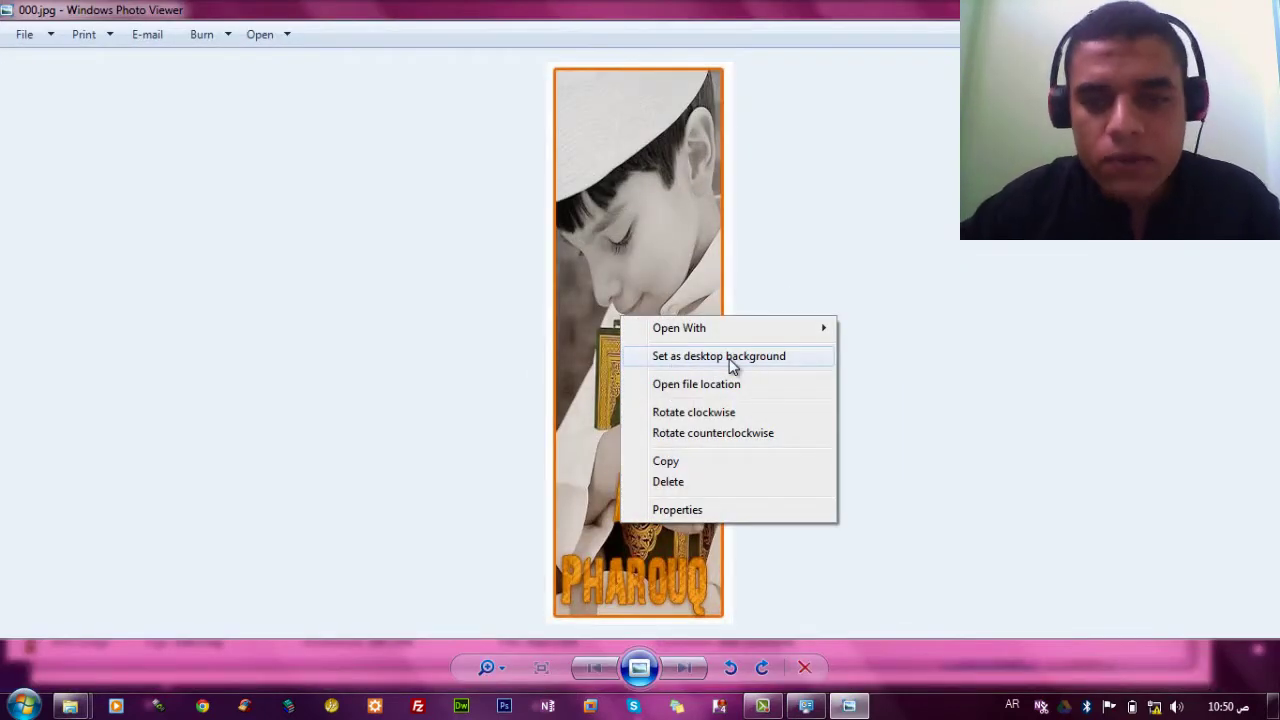
click(1200, 258)
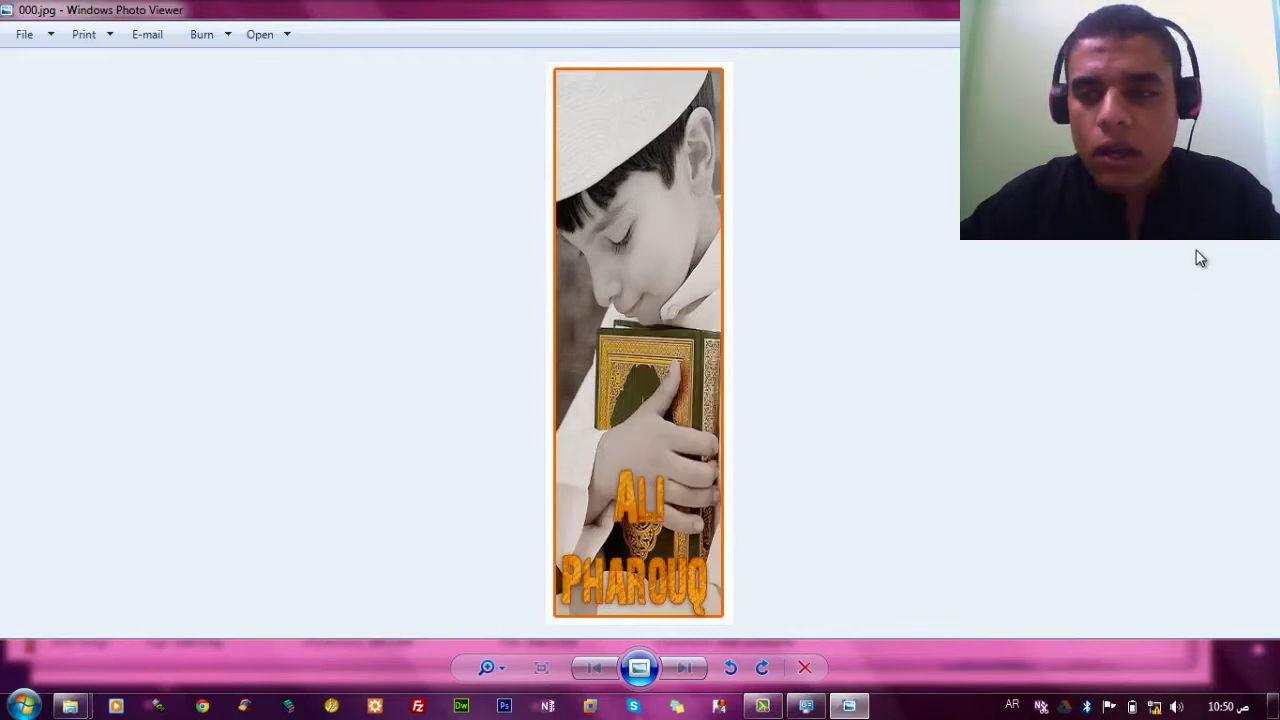
key(alt+F4)
key(alt+F4)
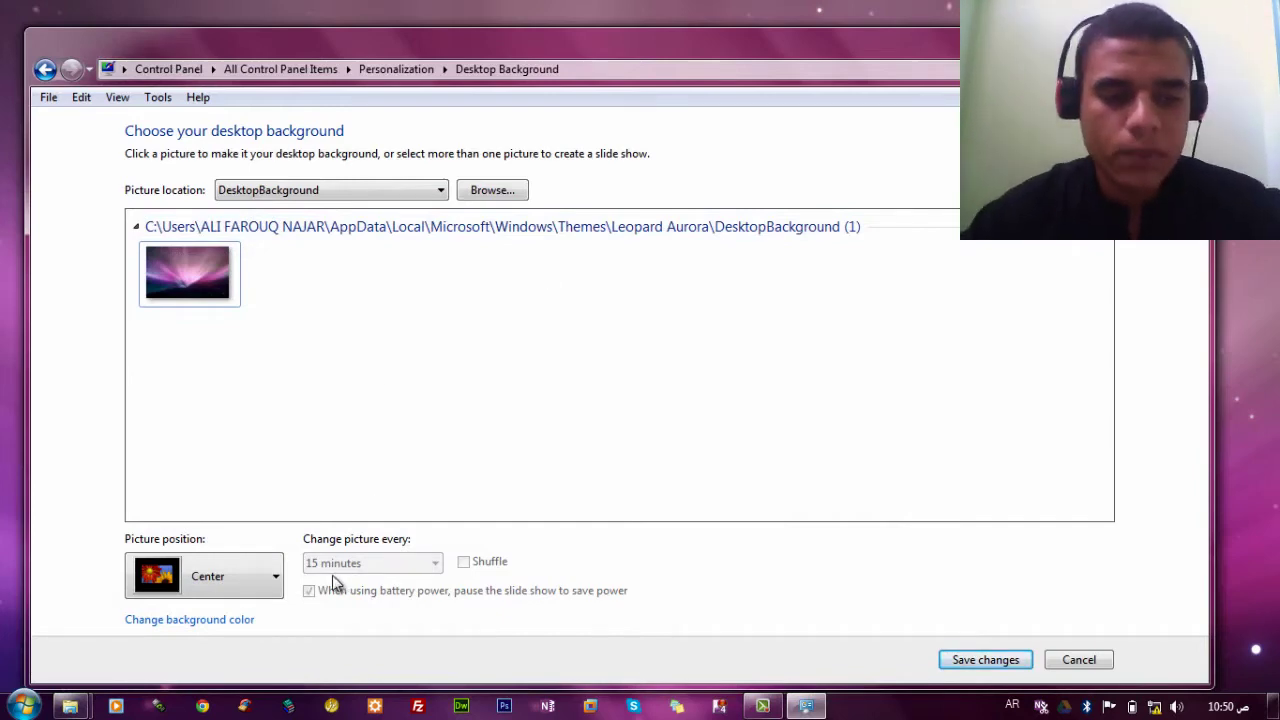
Review the picture position choices for the desktop background and return to Personalization
click(239, 568)
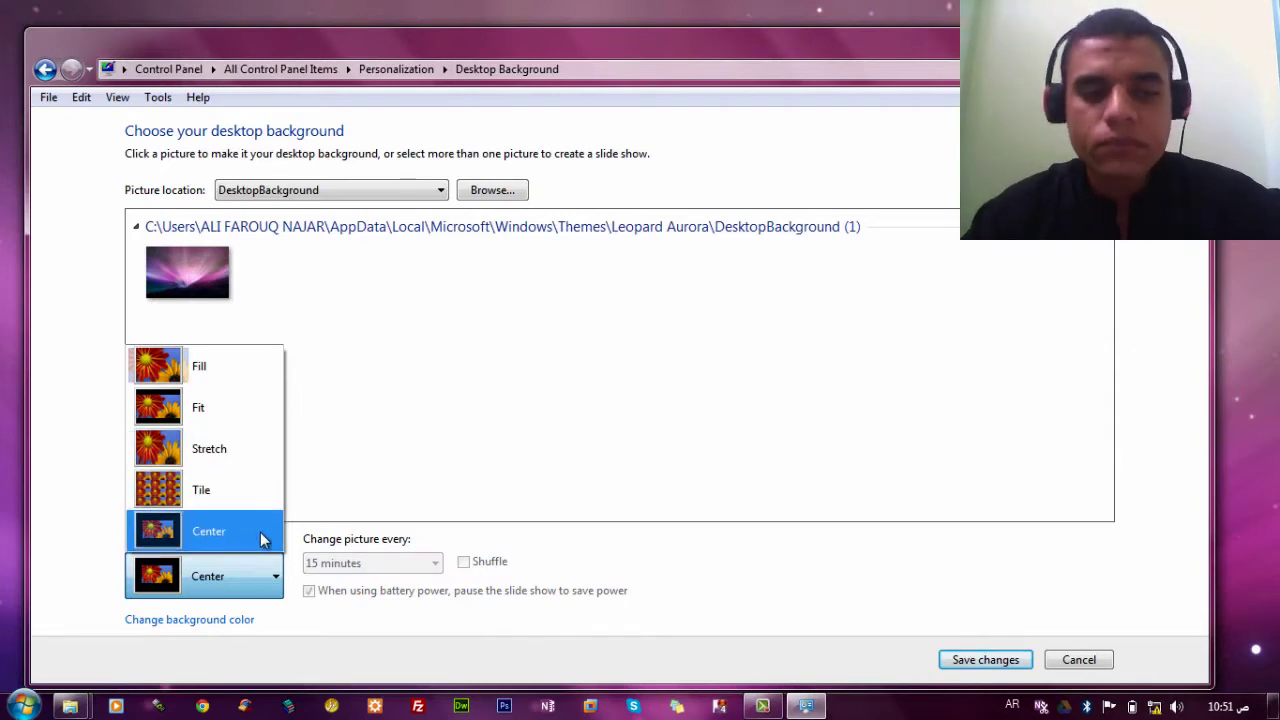
click(462, 451)
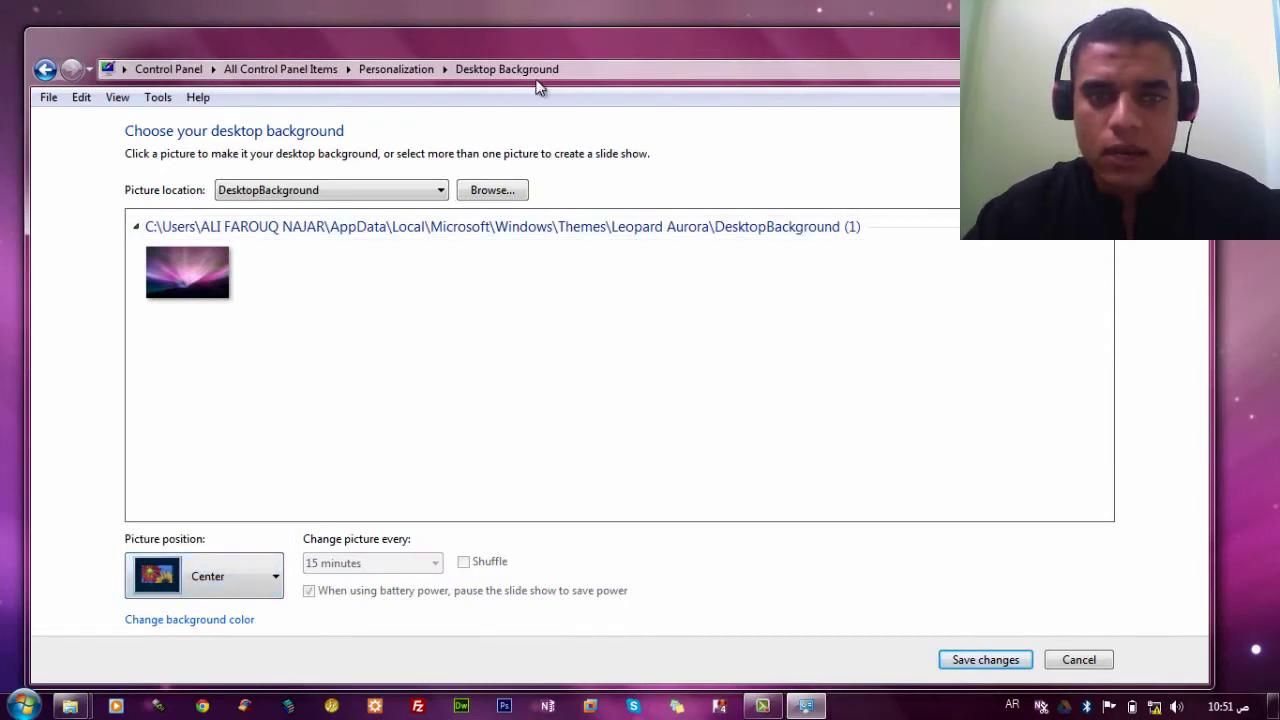
click(418, 76)
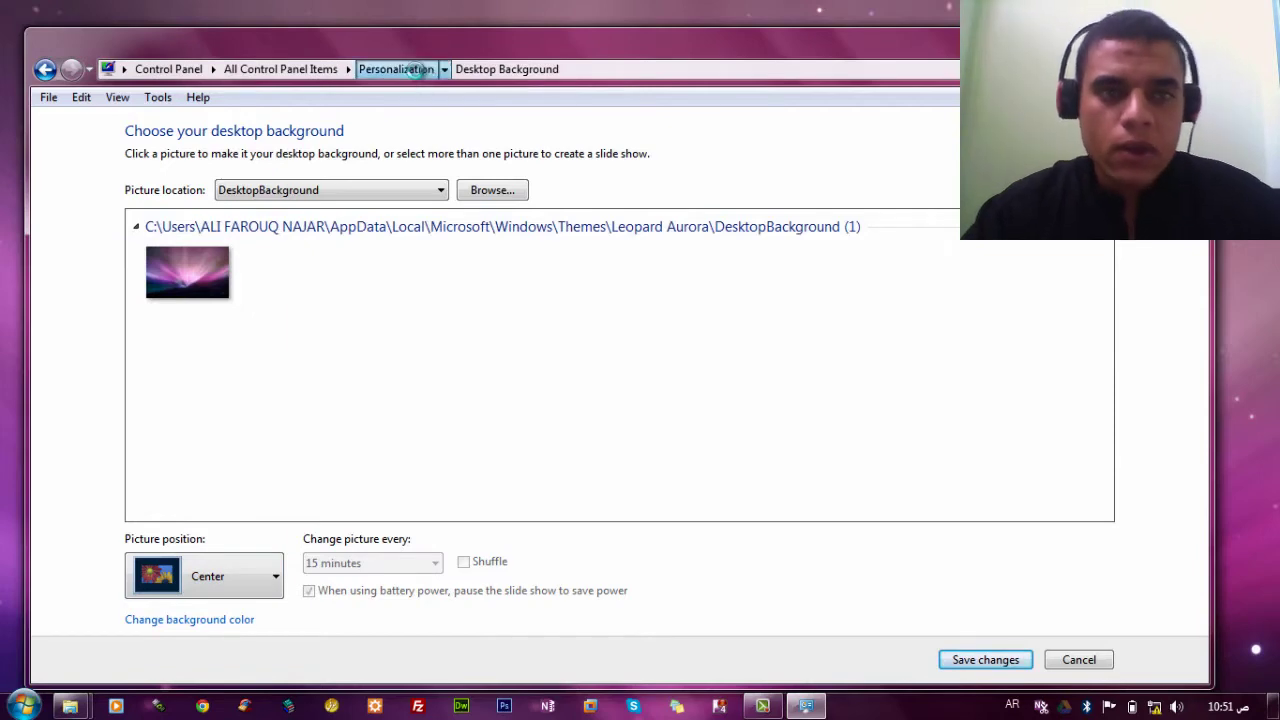
Apply the Danube Sunsets theme and review the picture change intervals in its Desktop Background settings
click(590, 287)
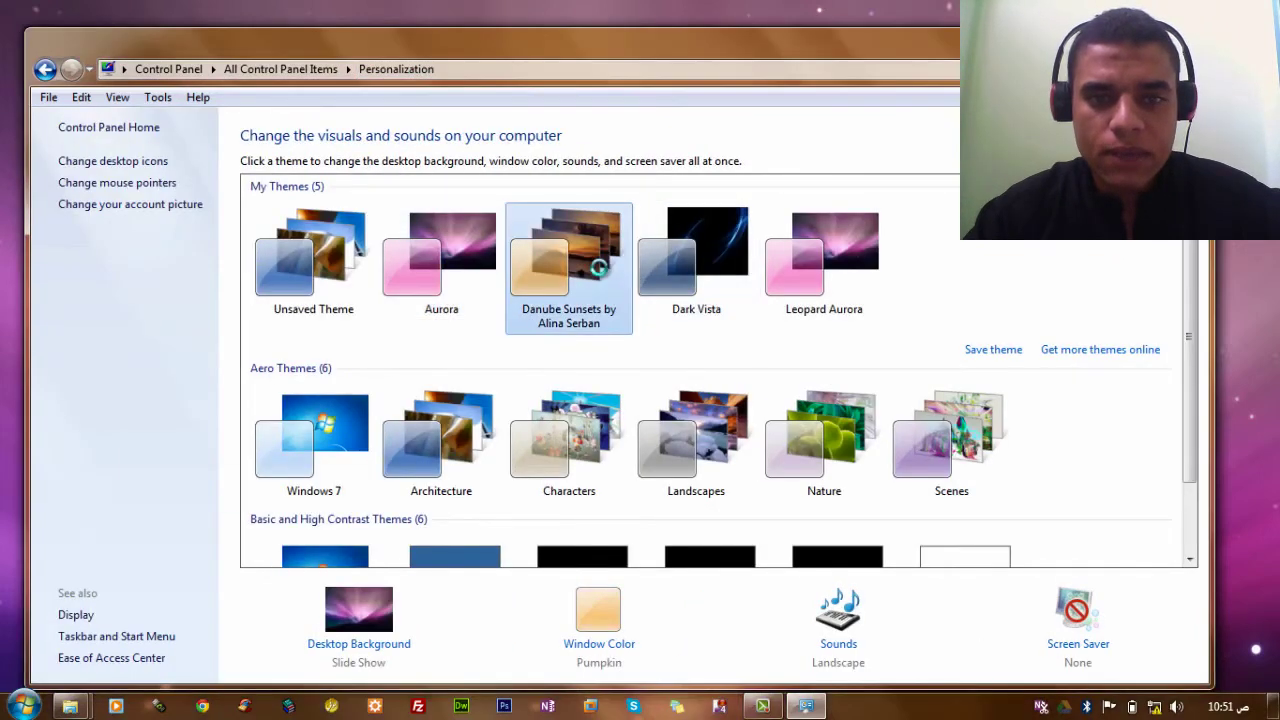
click(360, 645)
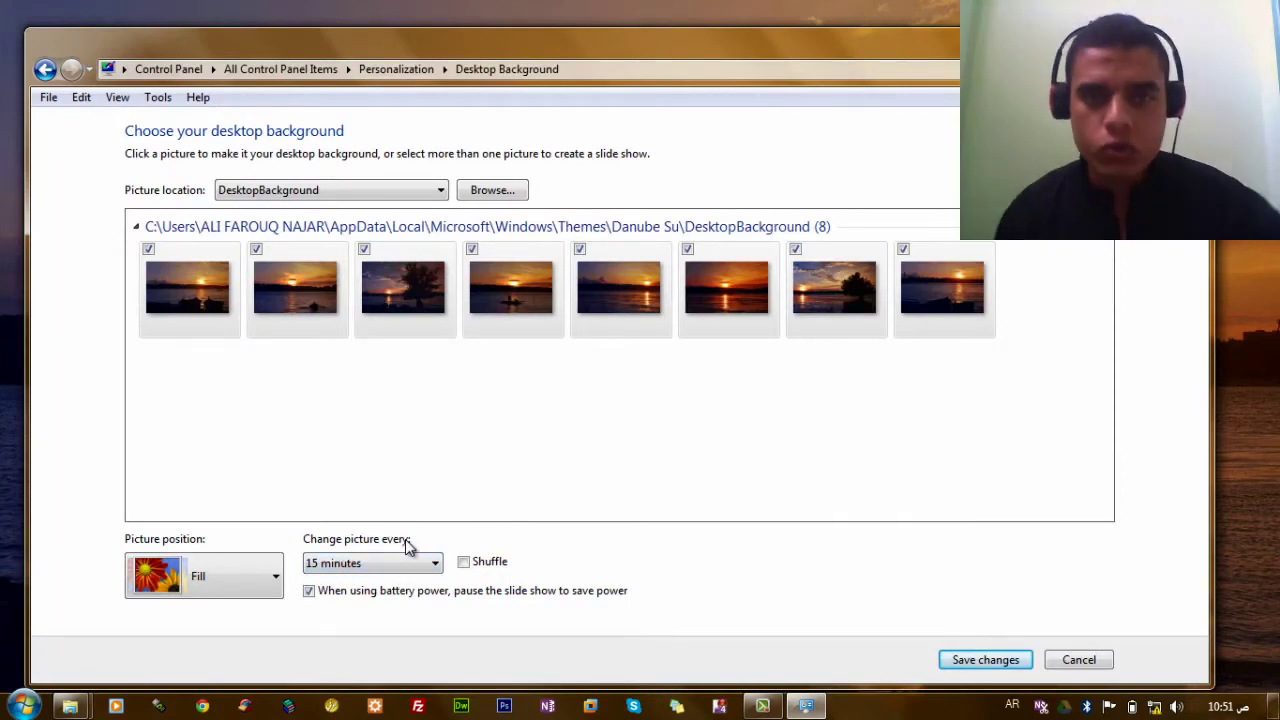
click(400, 563)
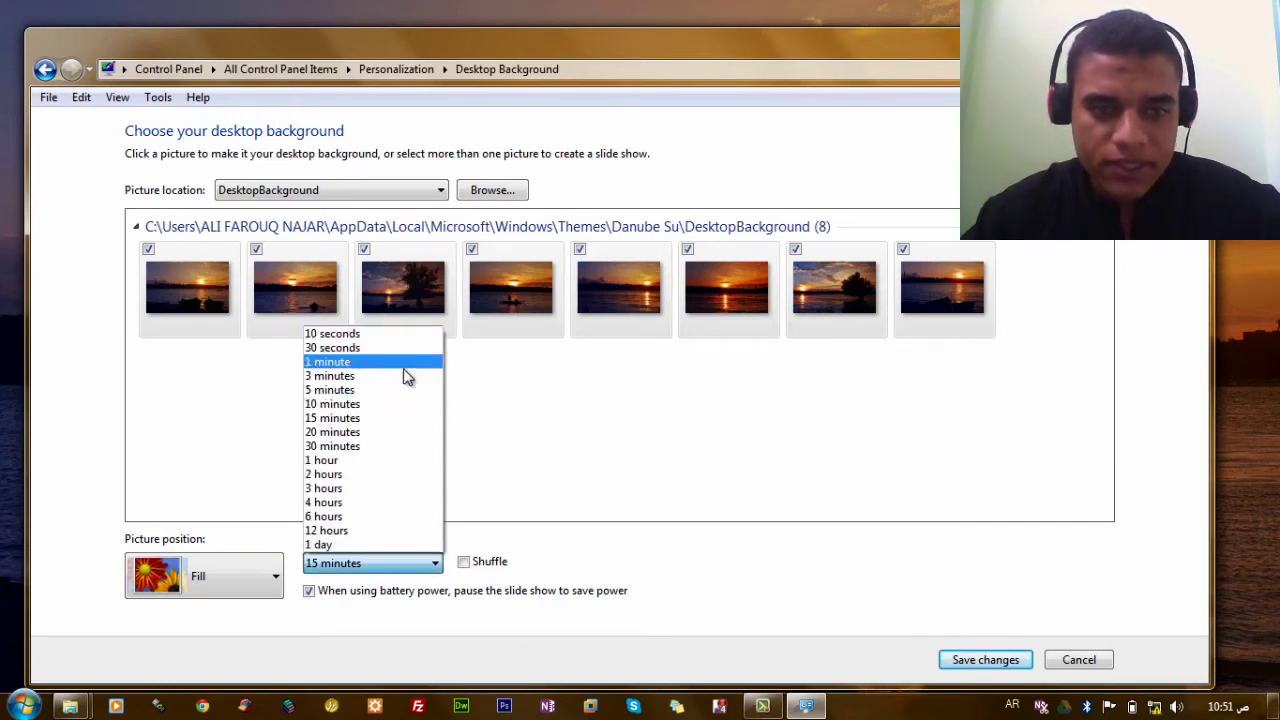
click(512, 496)
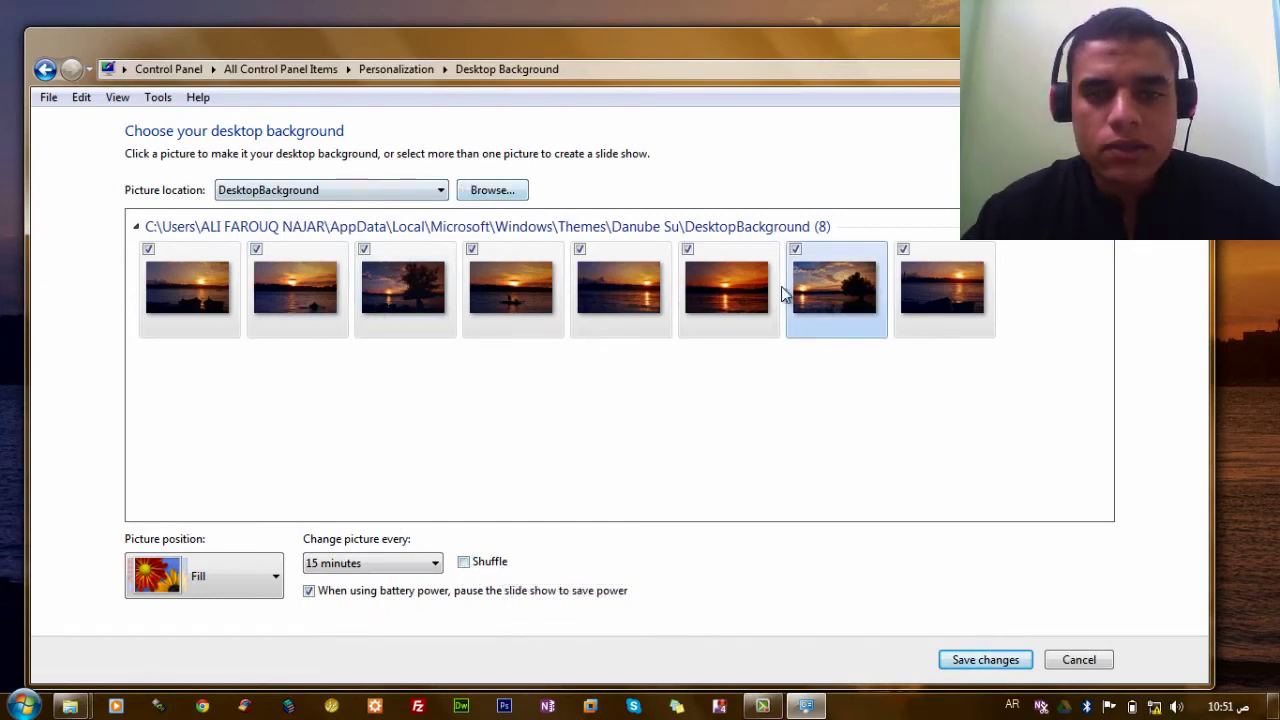
Exclude the last two Danube Sunsets pictures from the slide show, reselect all the pictures, and deselect them all
click(903, 250)
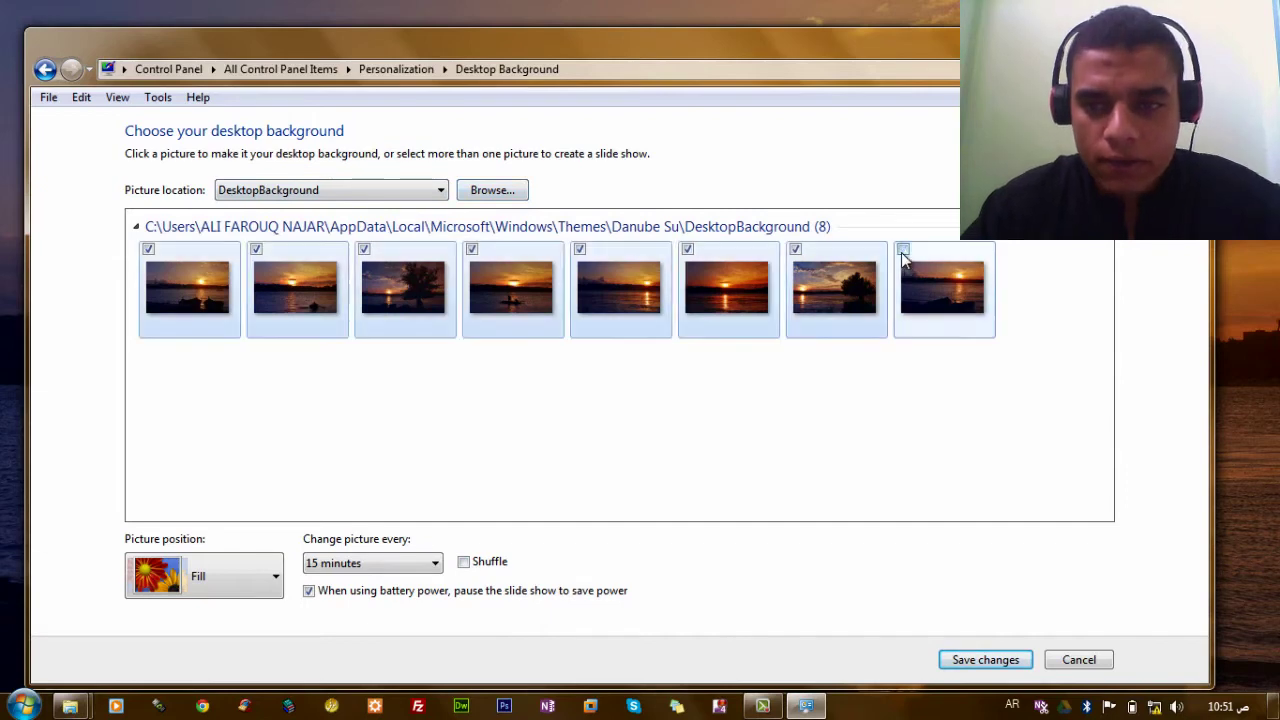
click(797, 251)
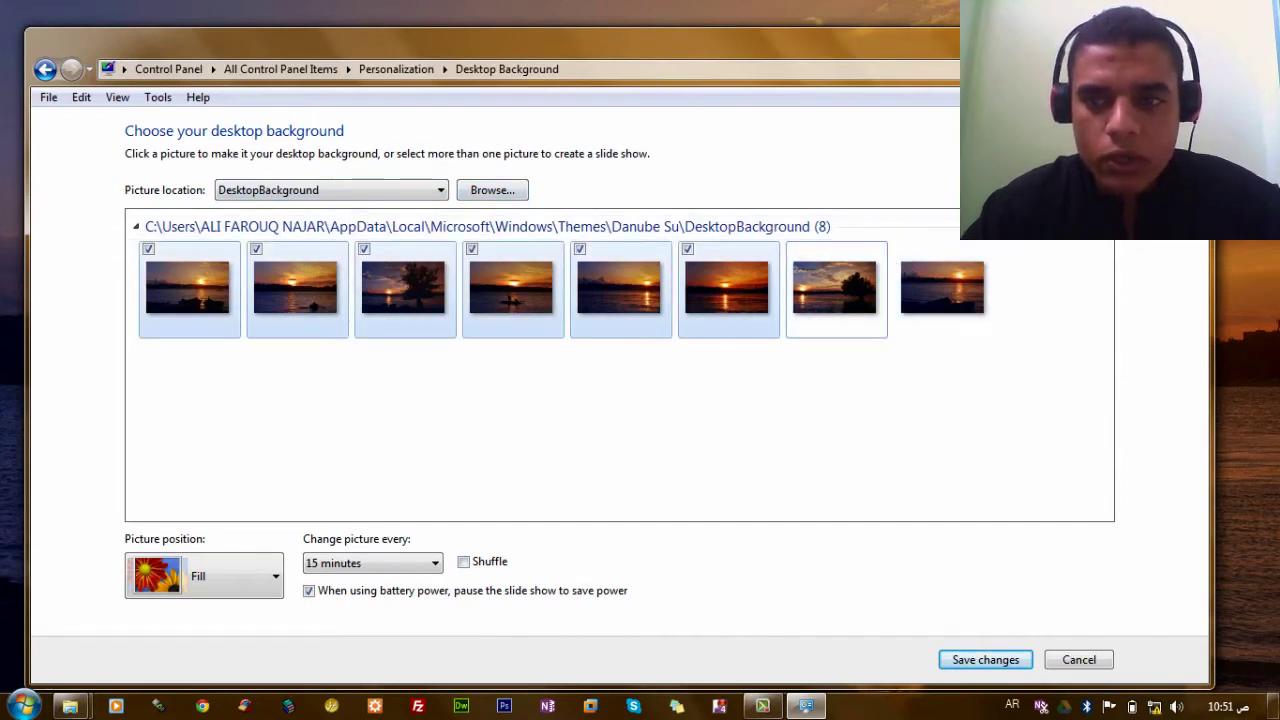
key(ctrl+a)
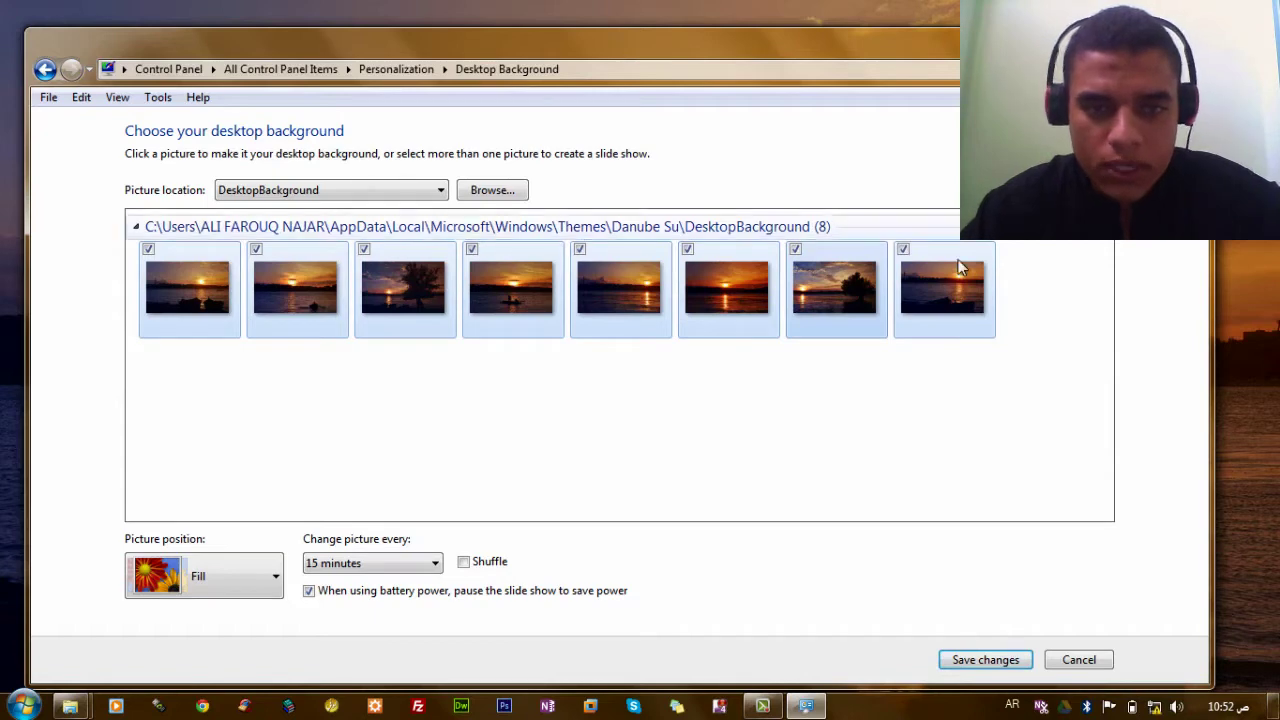
right_click(958, 260)
click(1040, 388)
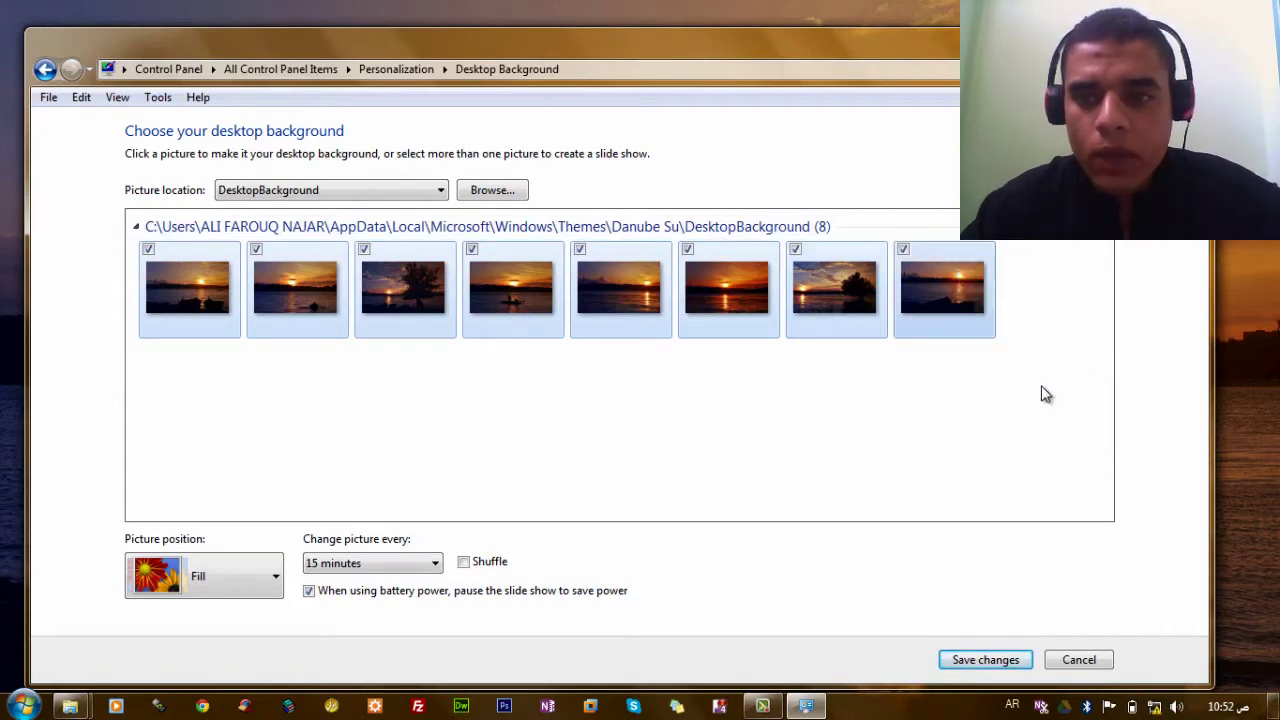
click(1046, 394)
Check the available picture locations for the background and return to Personalization without saving
click(309, 194)
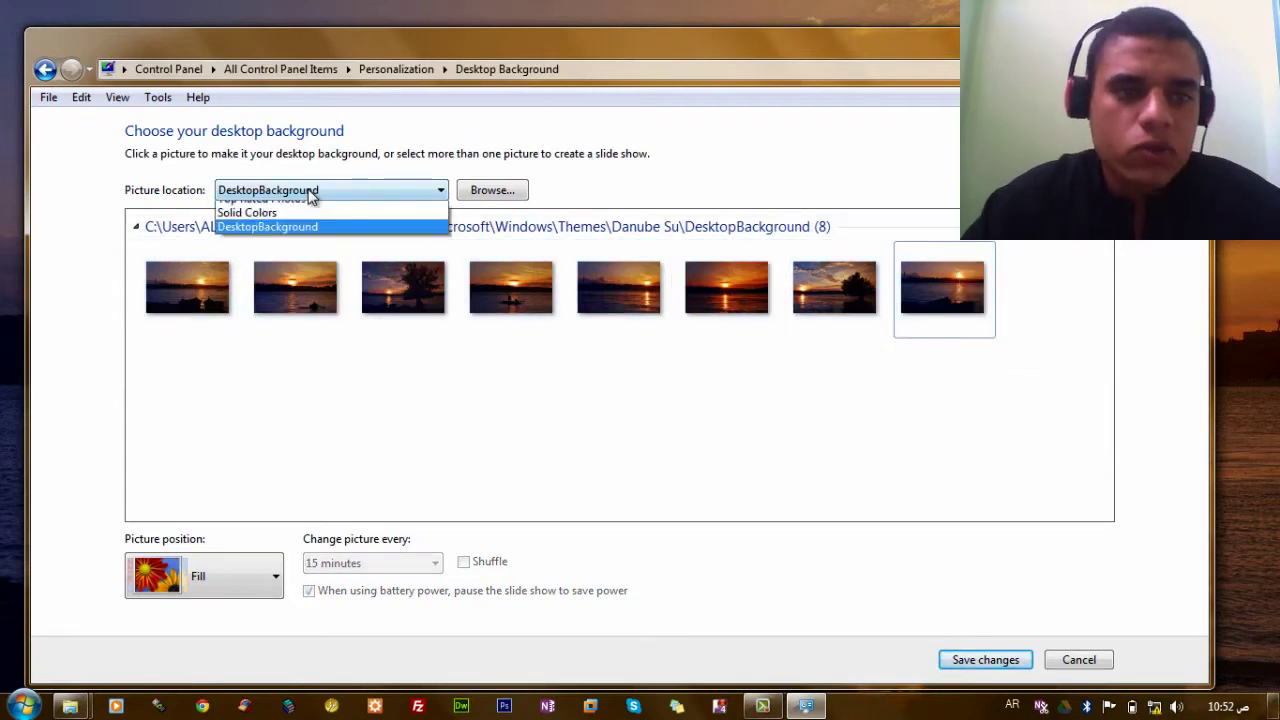
click(380, 195)
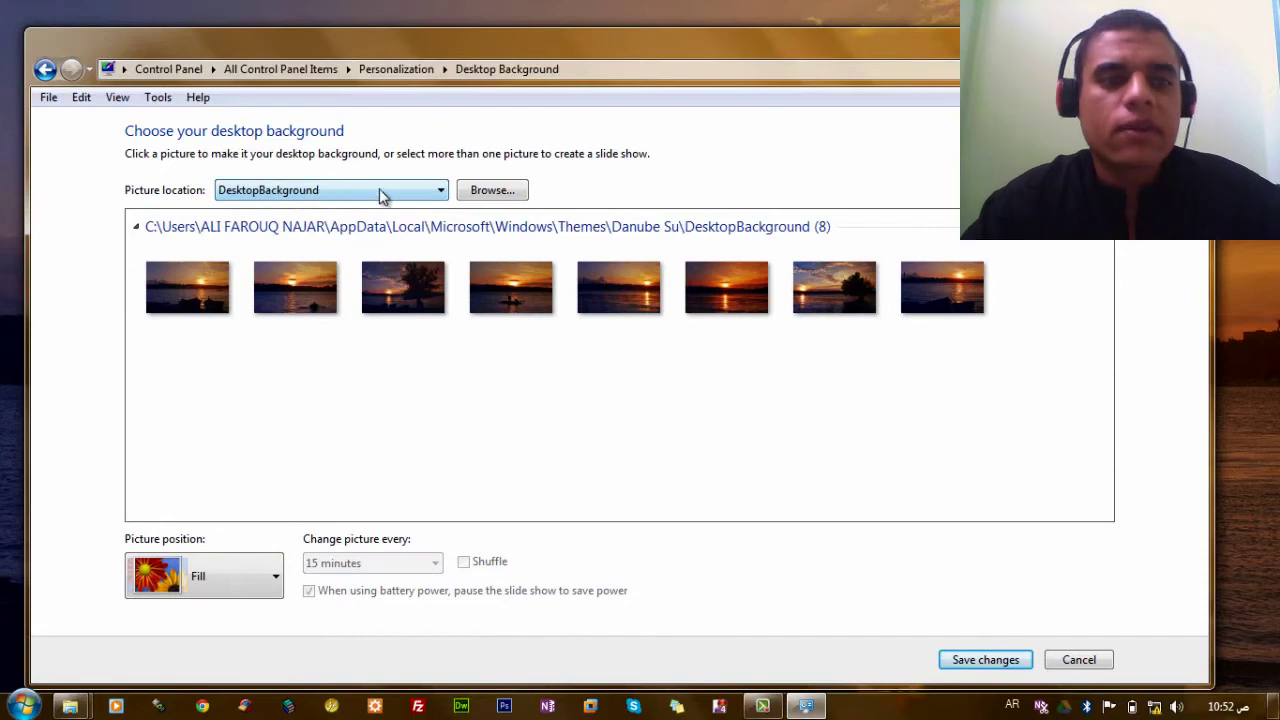
click(412, 70)
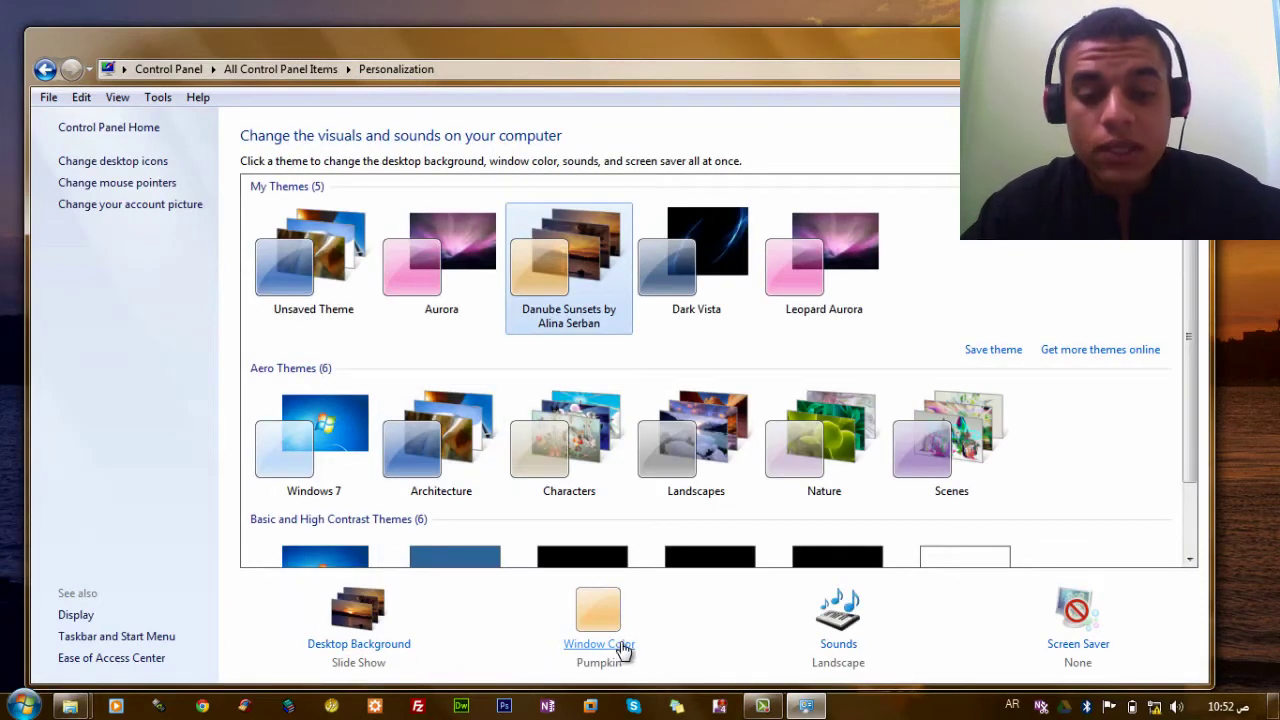
Try the Ruby, purple and Fuchsia window colors and return to Personalization without saving
click(622, 651)
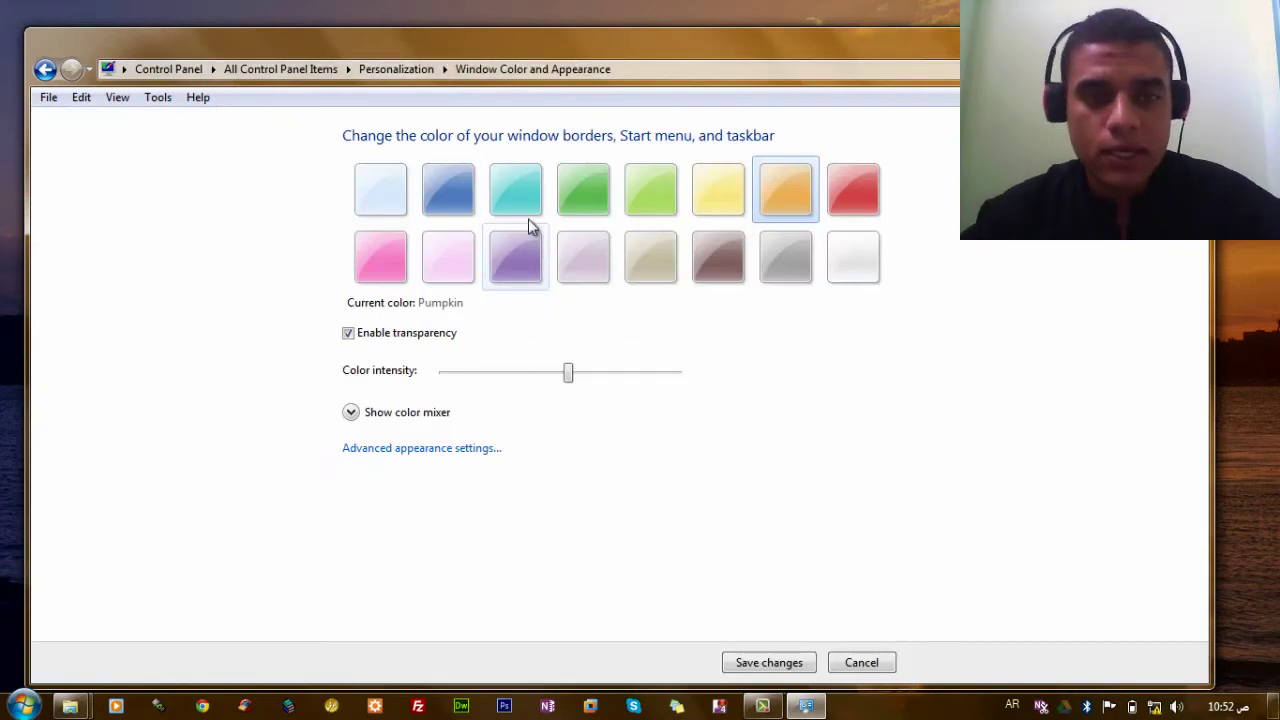
drag(585, 37, 610, 42)
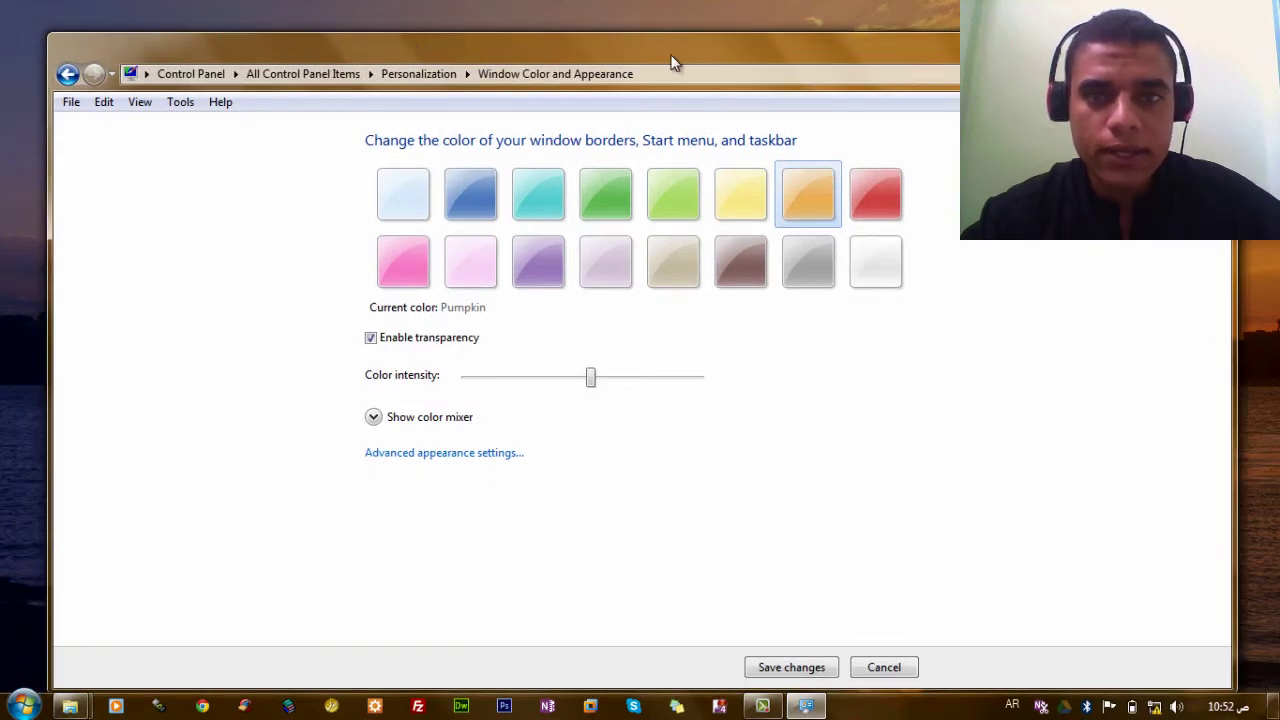
click(866, 188)
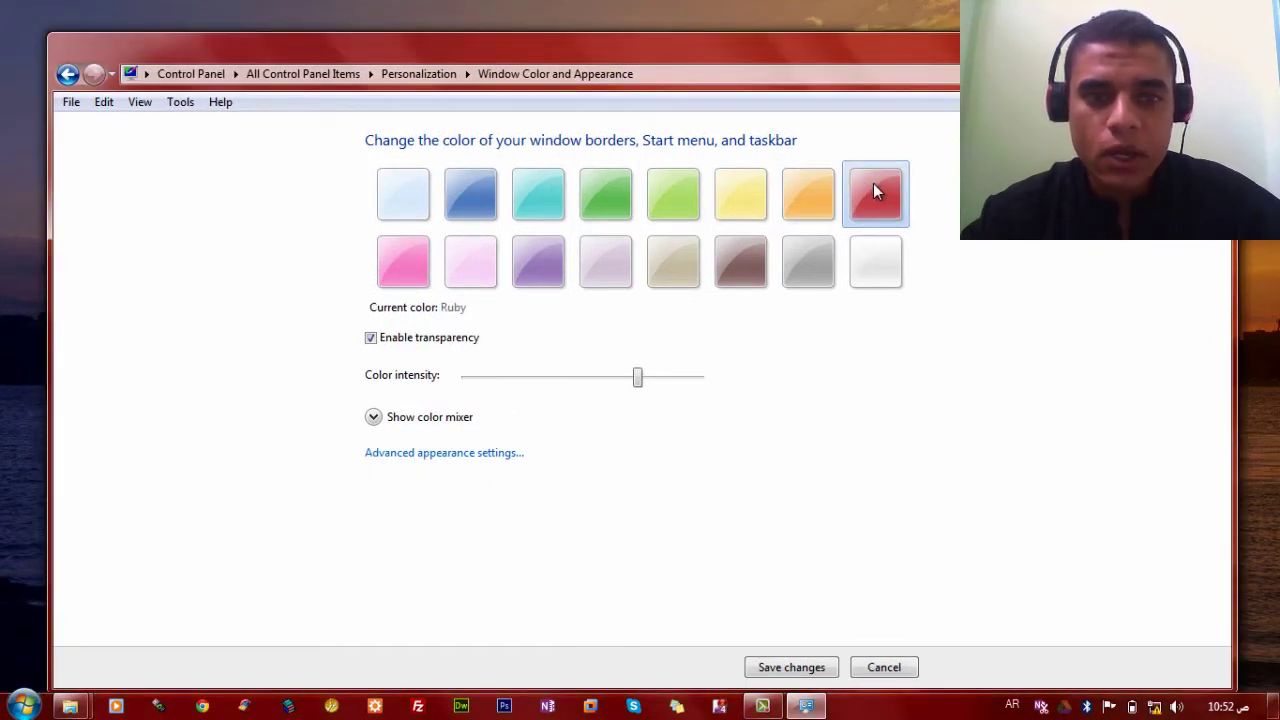
click(538, 260)
click(420, 268)
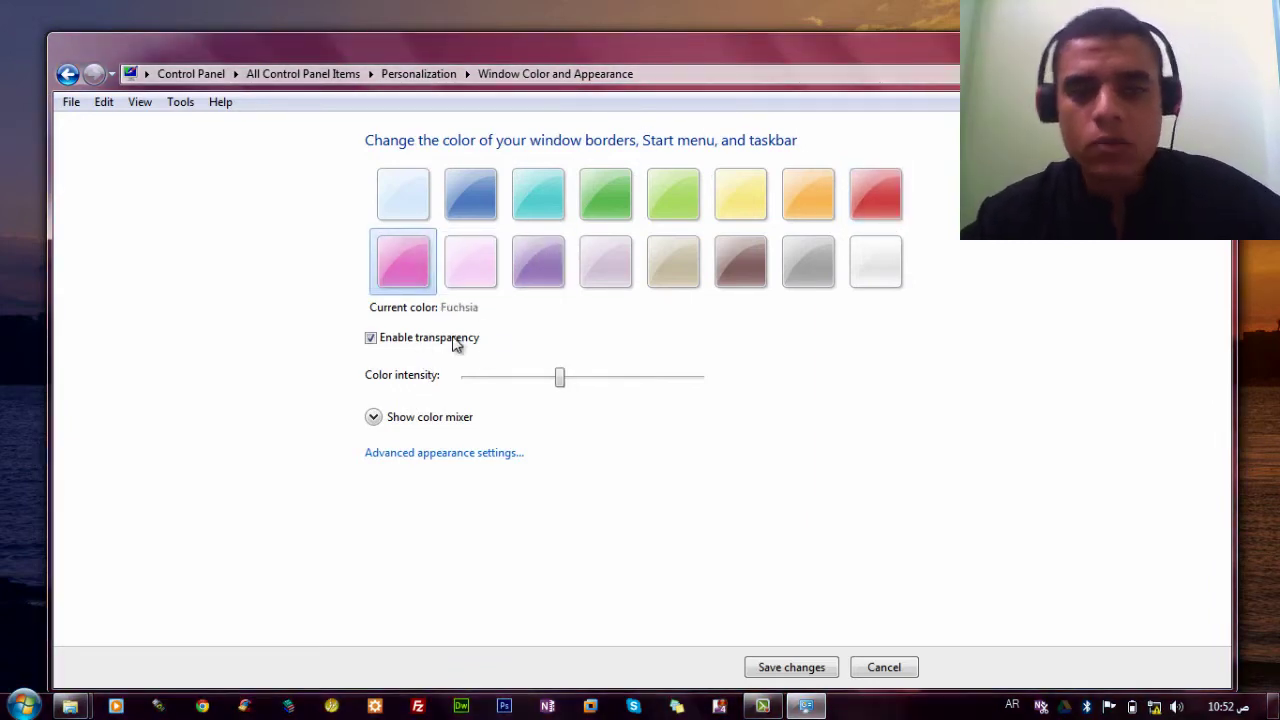
click(416, 75)
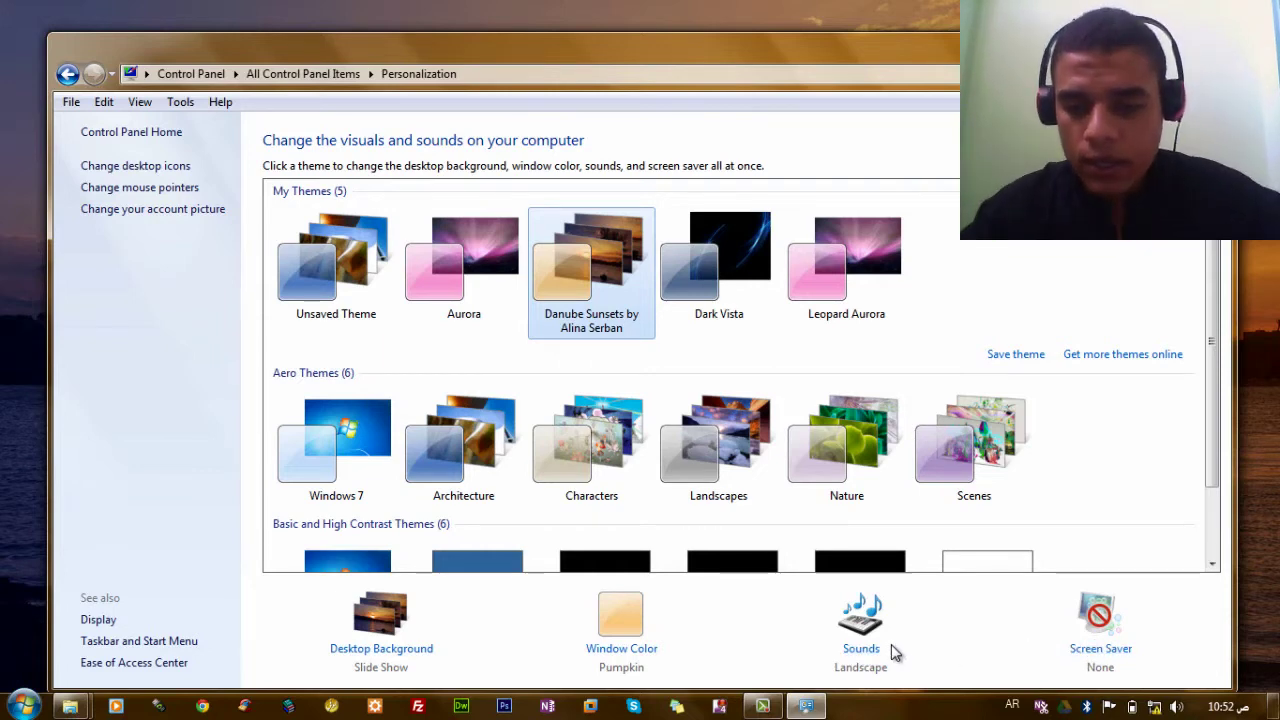
Review the program events of the theme's sound scheme in the Sound settings and cancel the dialog
click(862, 649)
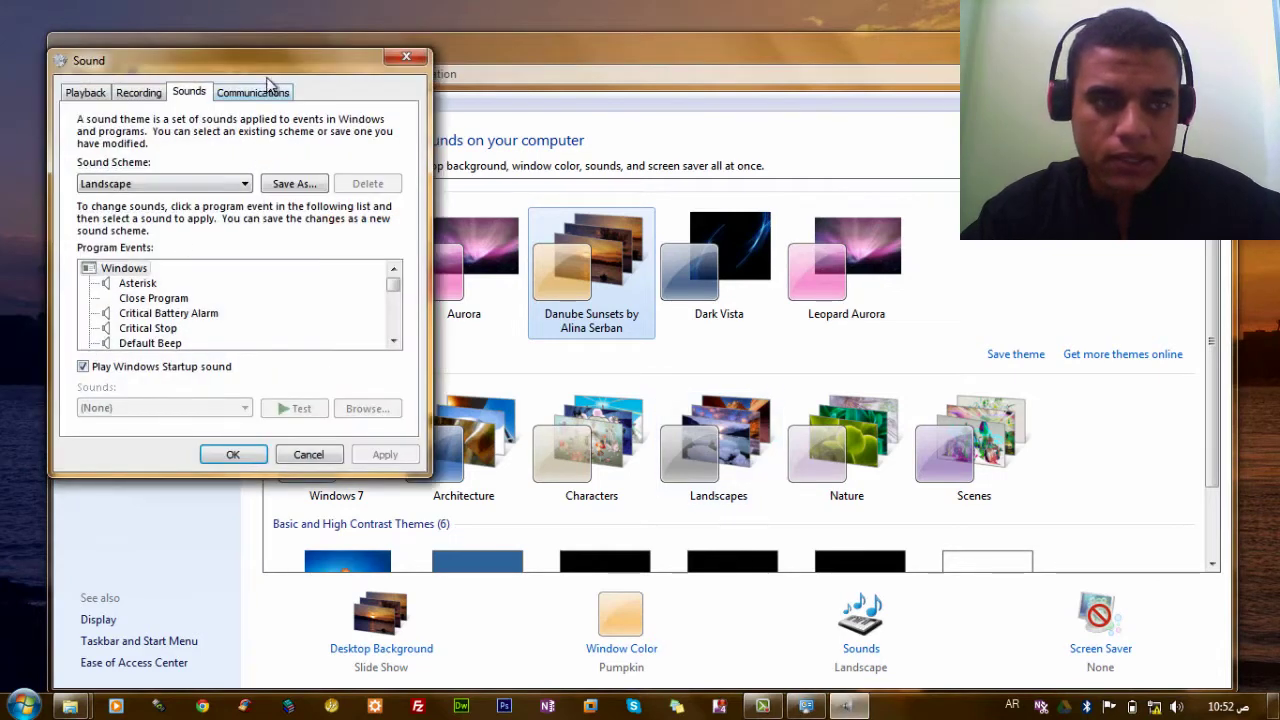
drag(268, 62, 374, 34)
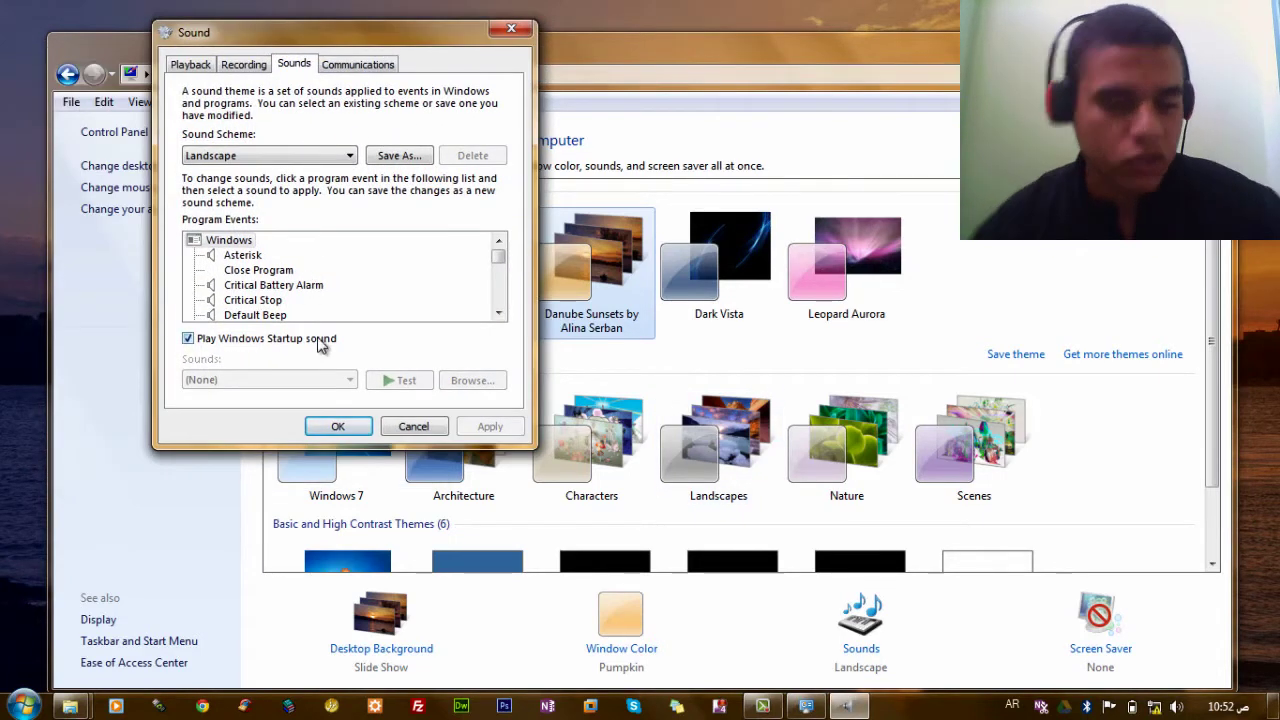
click(498, 313)
click(498, 313)
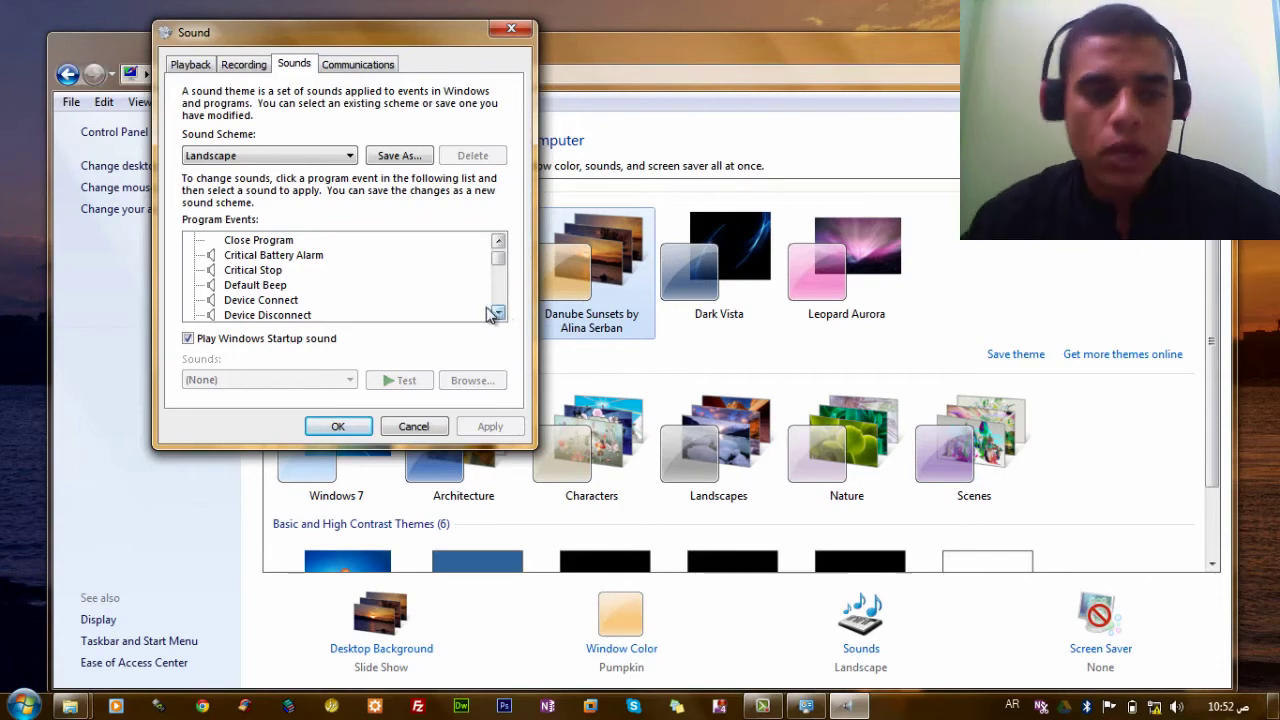
click(414, 426)
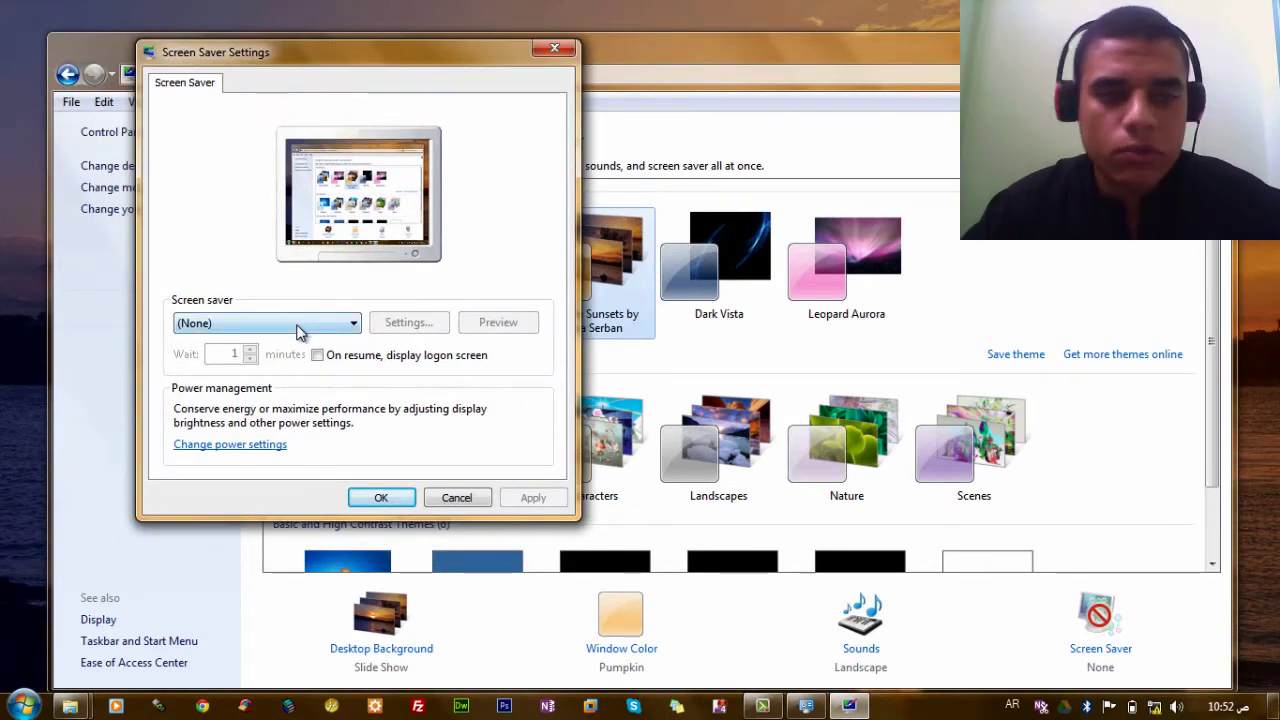
Try the 3D Text screen saver, review the other screen savers and the wait time, and cancel the settings
click(297, 325)
click(290, 324)
click(285, 324)
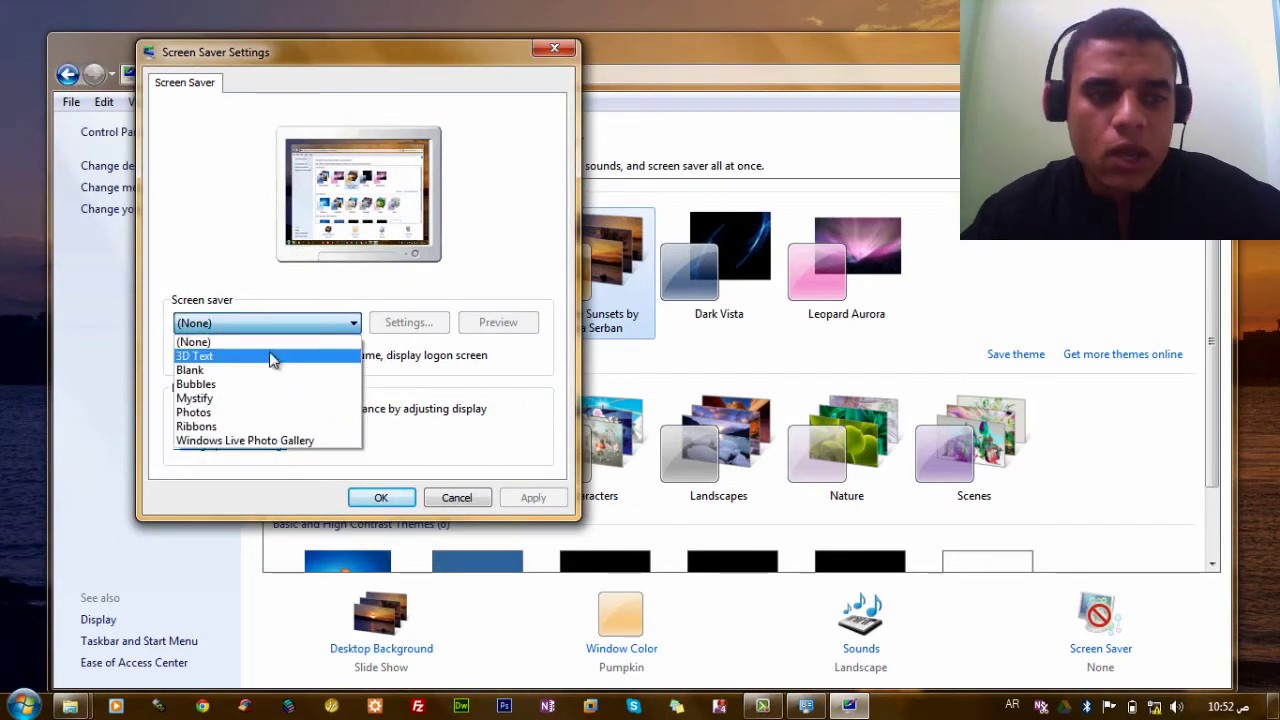
click(270, 357)
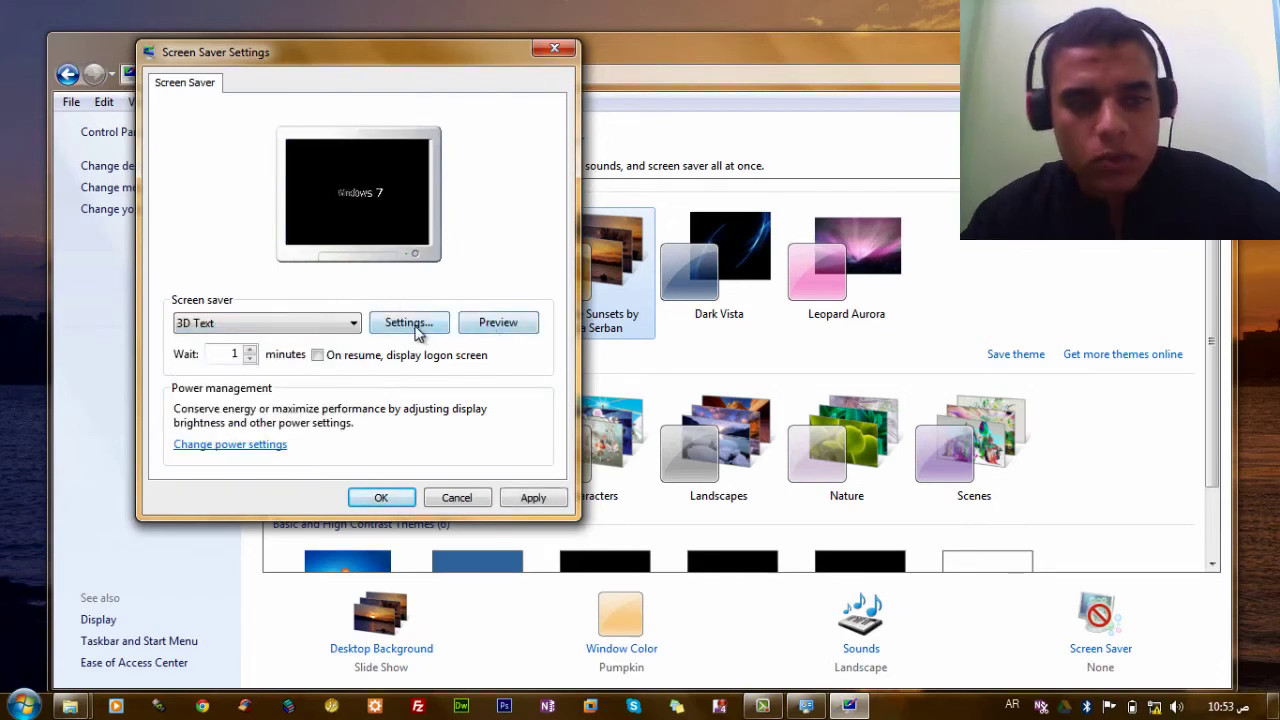
click(356, 327)
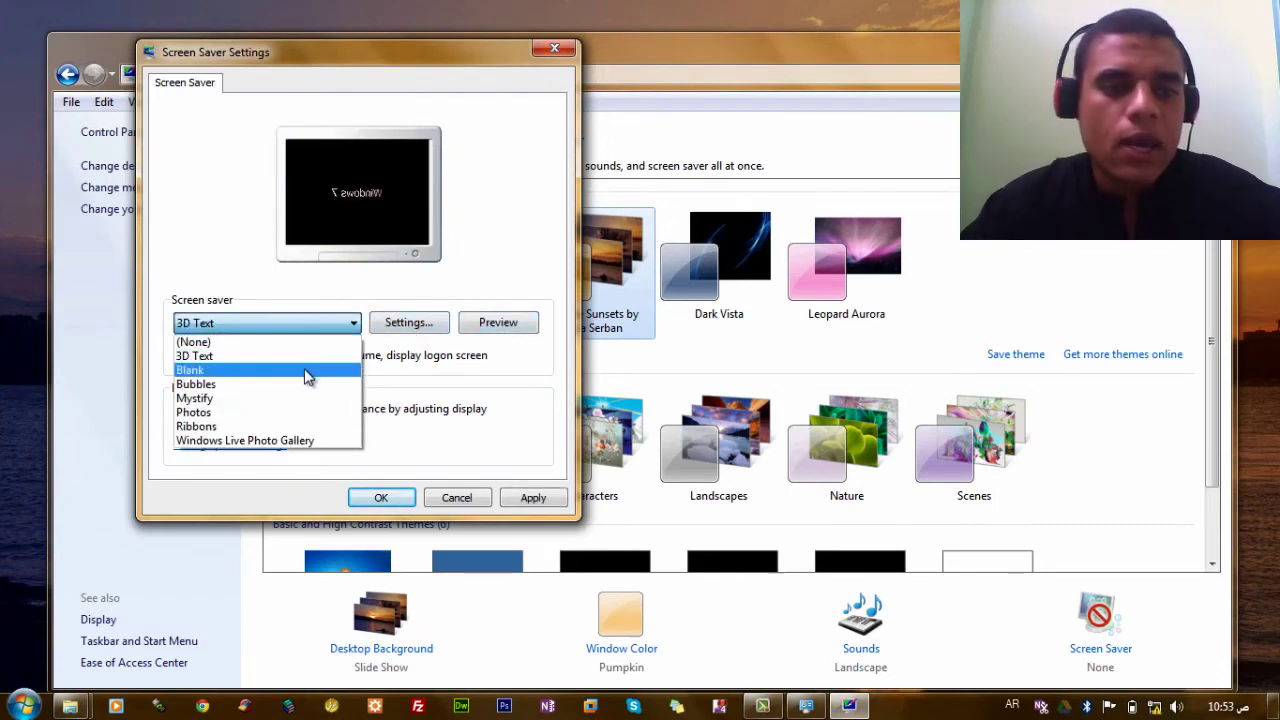
click(389, 376)
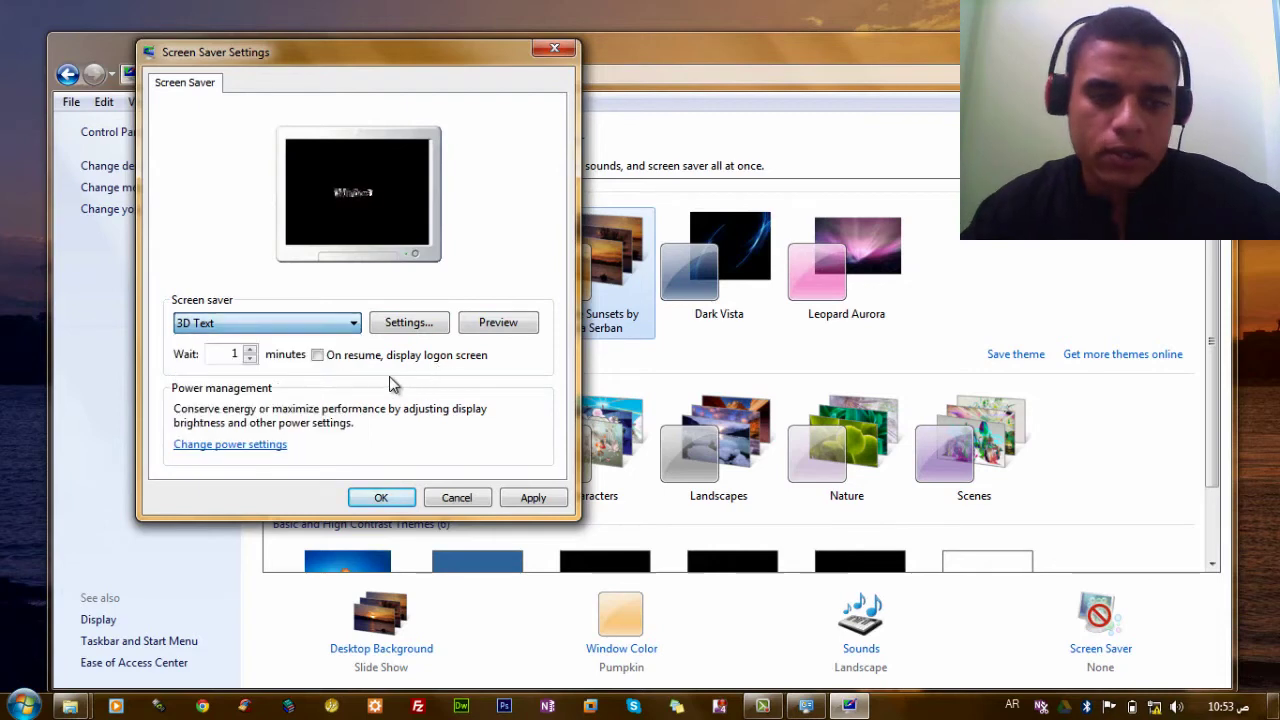
double_click(238, 355)
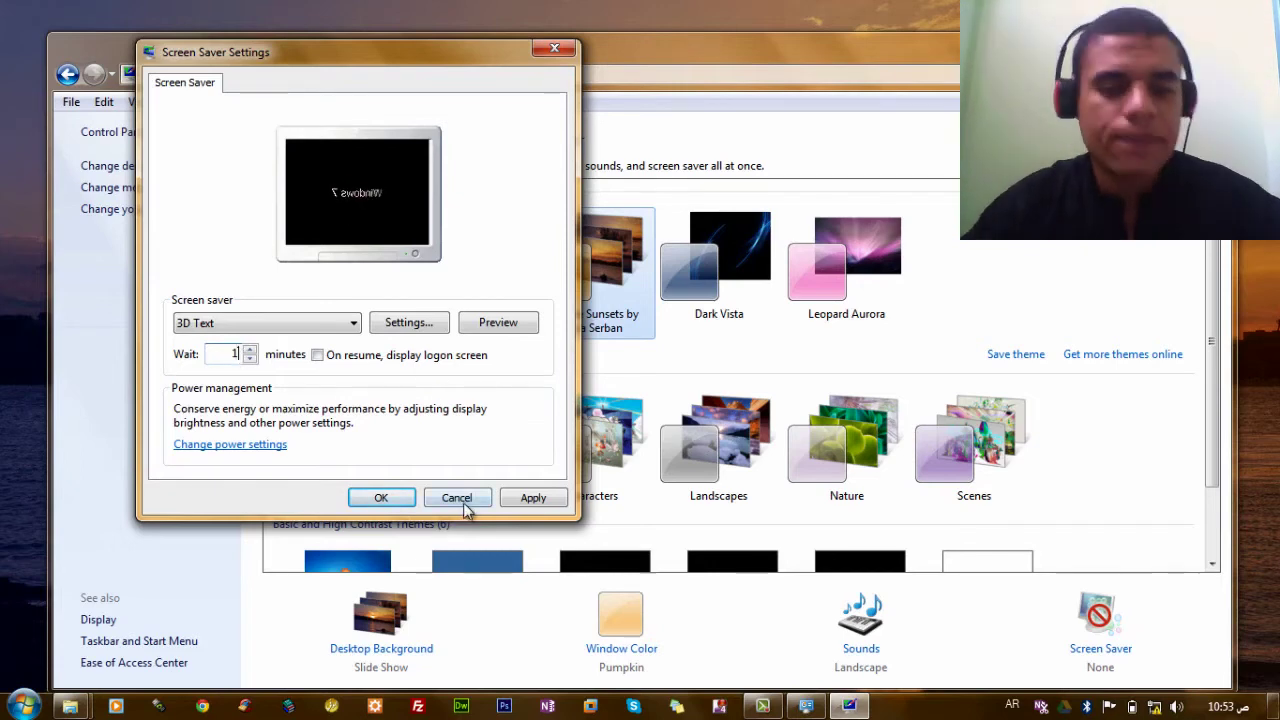
click(457, 497)
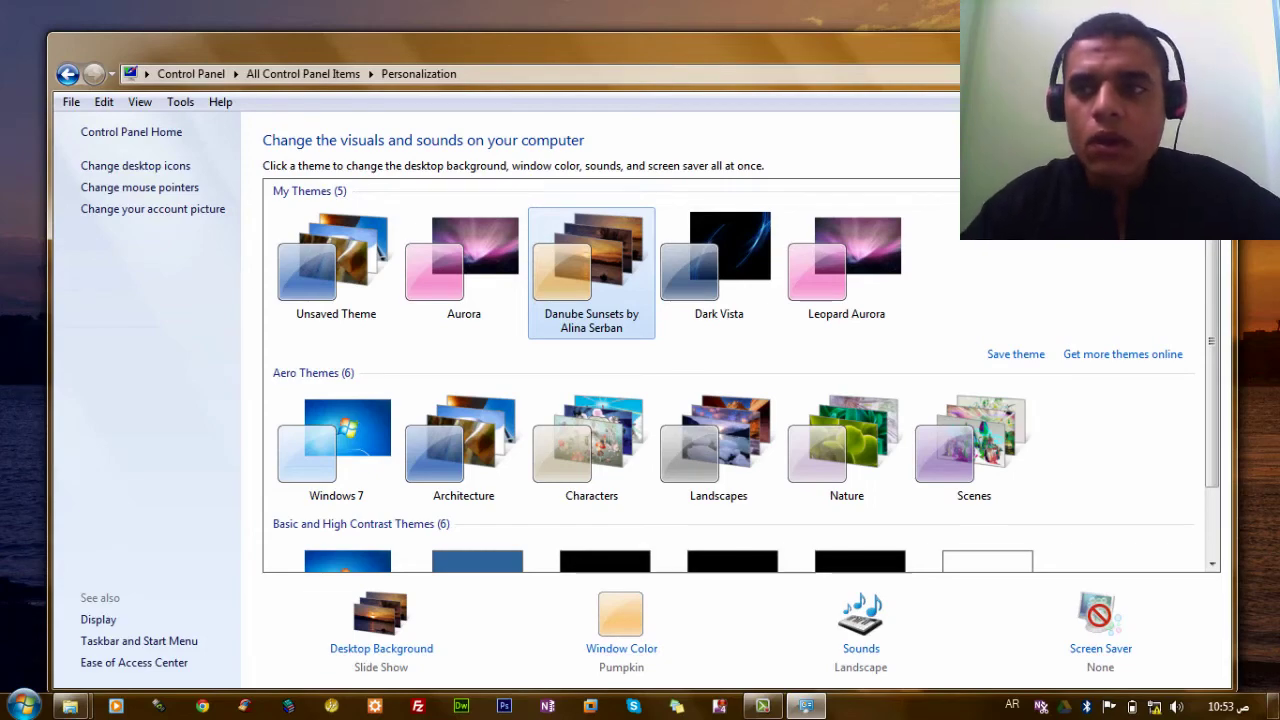
Close Personalization and reach it again from the Control Panel by way of the Display page
key(alt+F4)
right_click(731, 233)
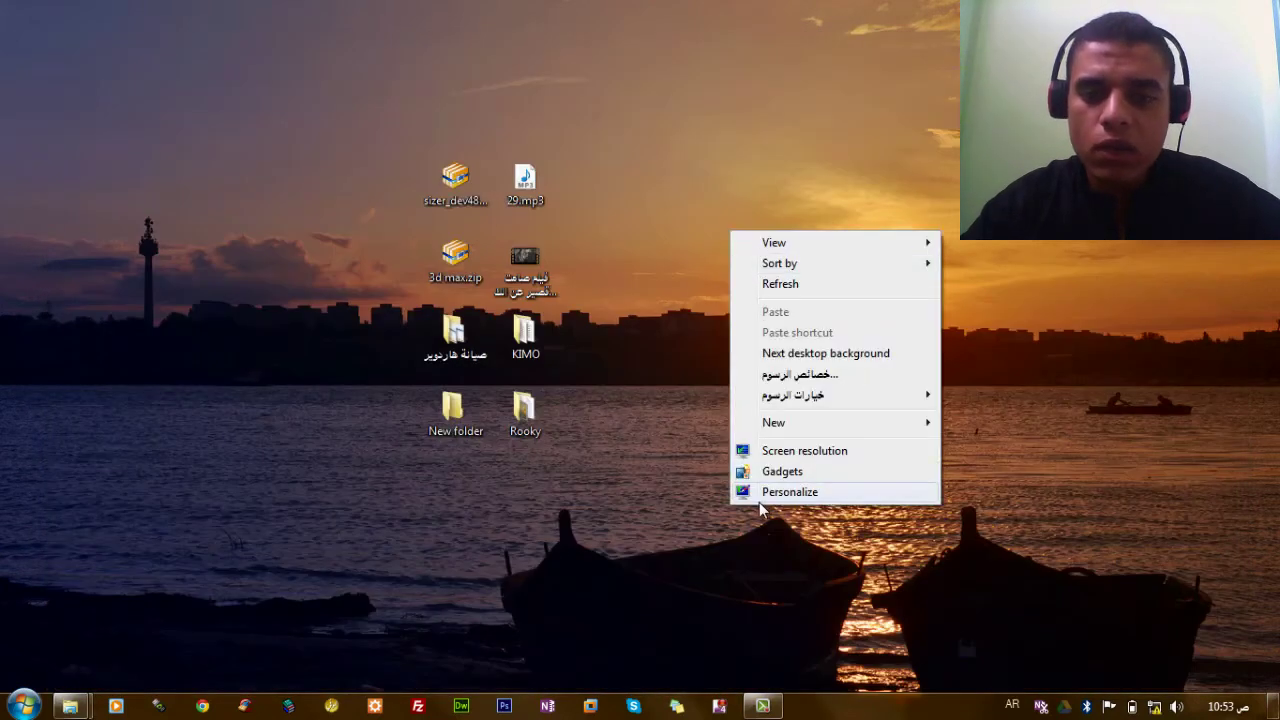
click(687, 516)
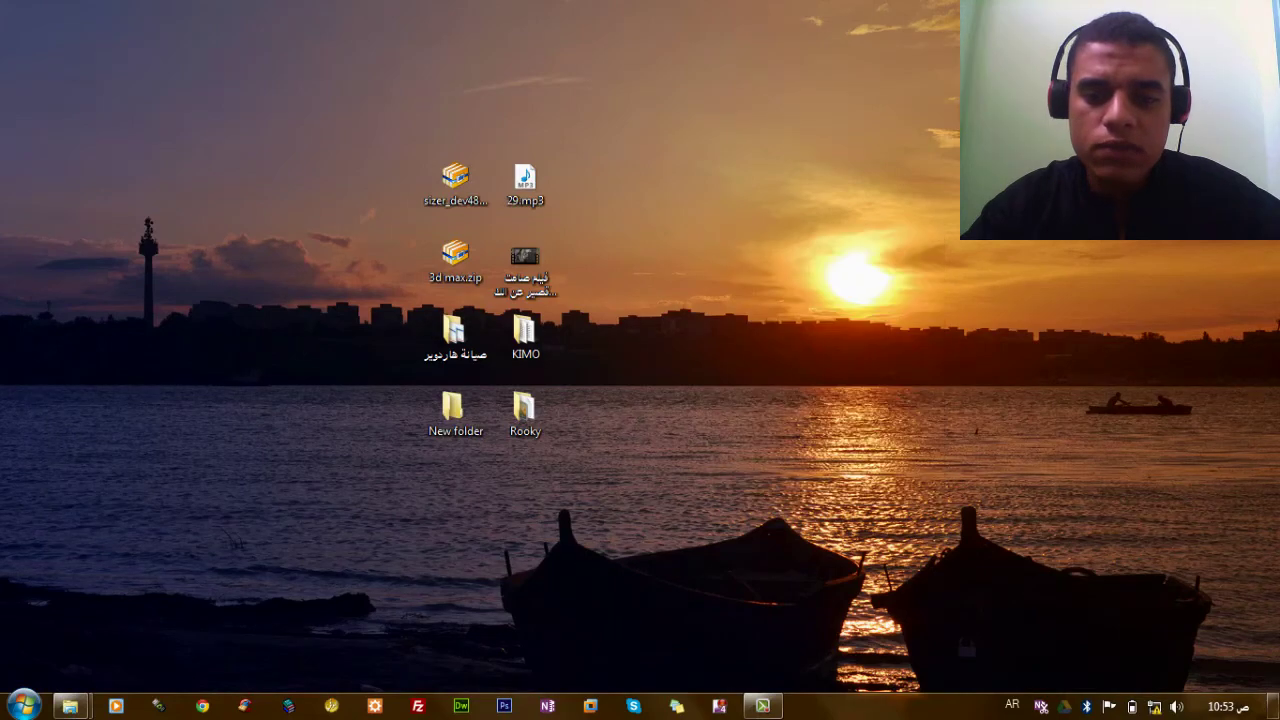
click(24, 706)
click(340, 402)
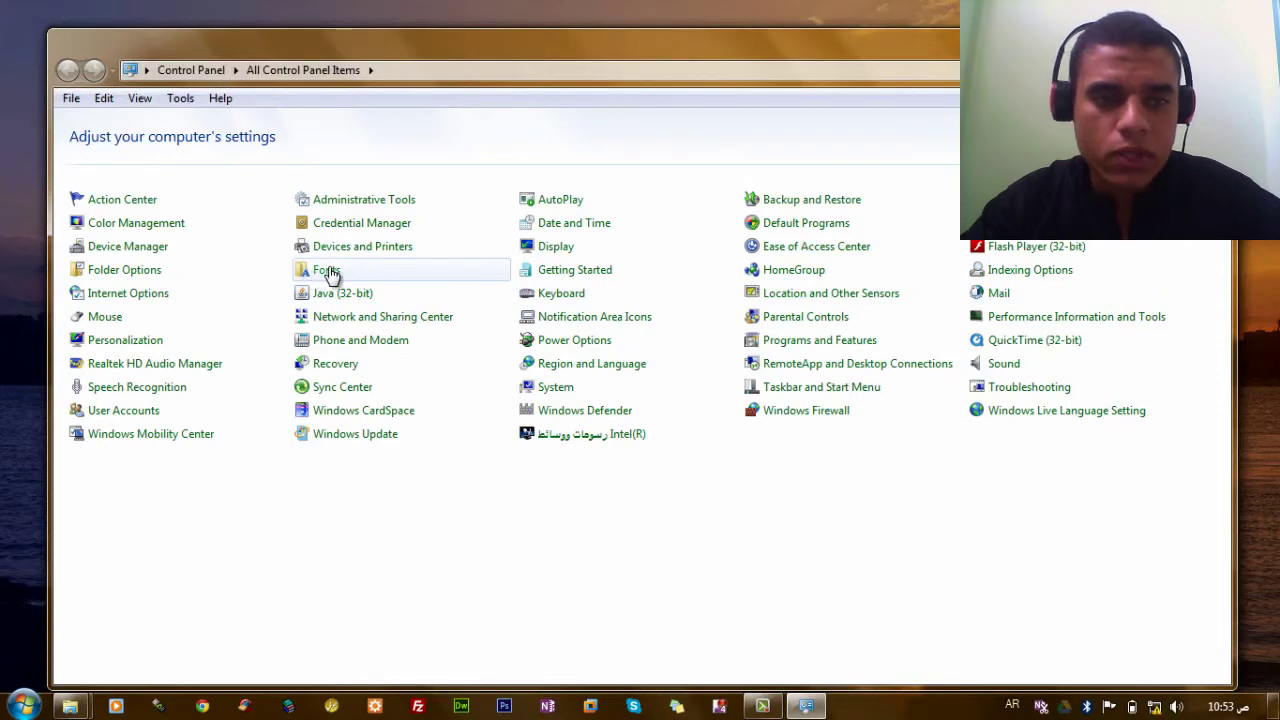
click(550, 247)
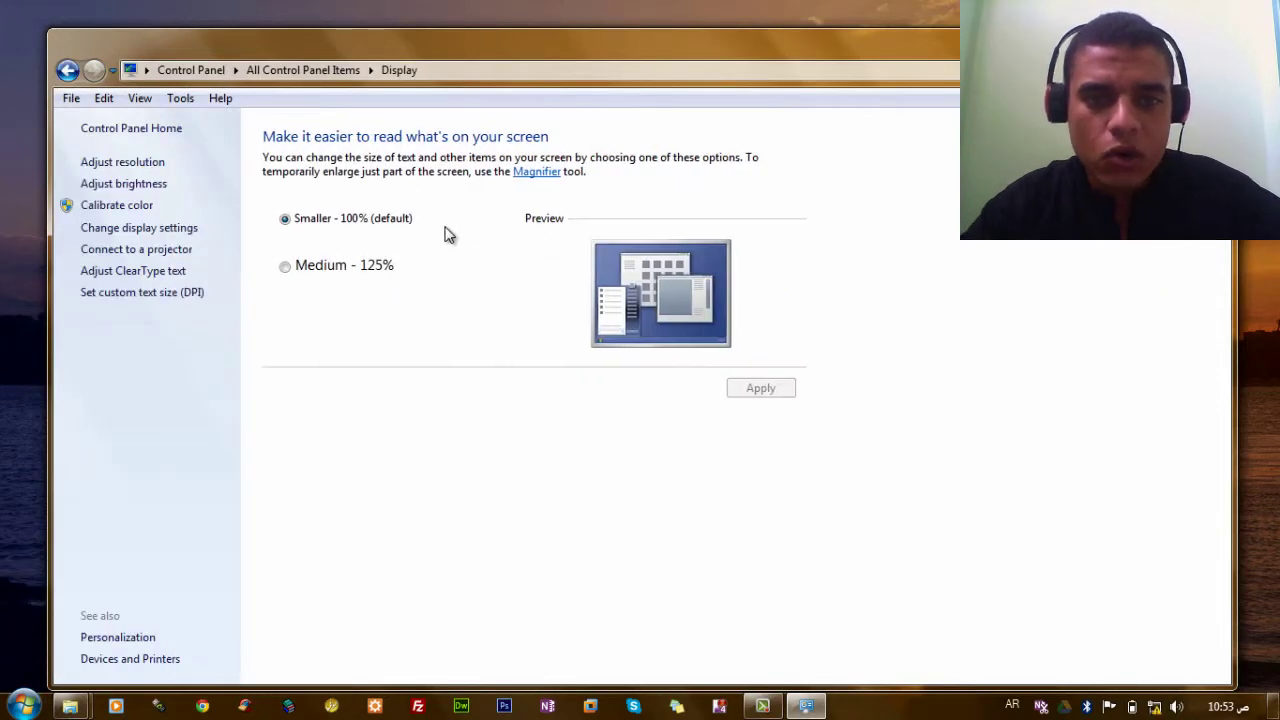
click(118, 638)
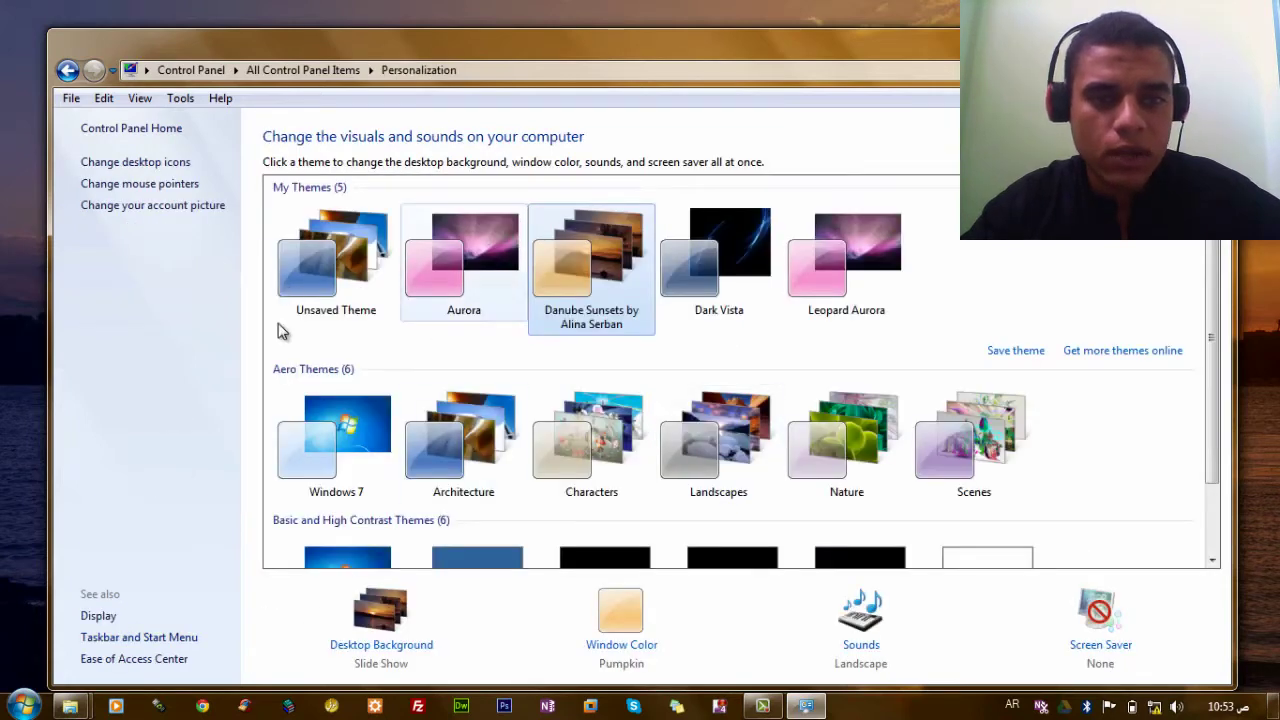
Return to the category view of the Control Panel, open Personalization through Appearance and Personalization, and close the window
click(78, 73)
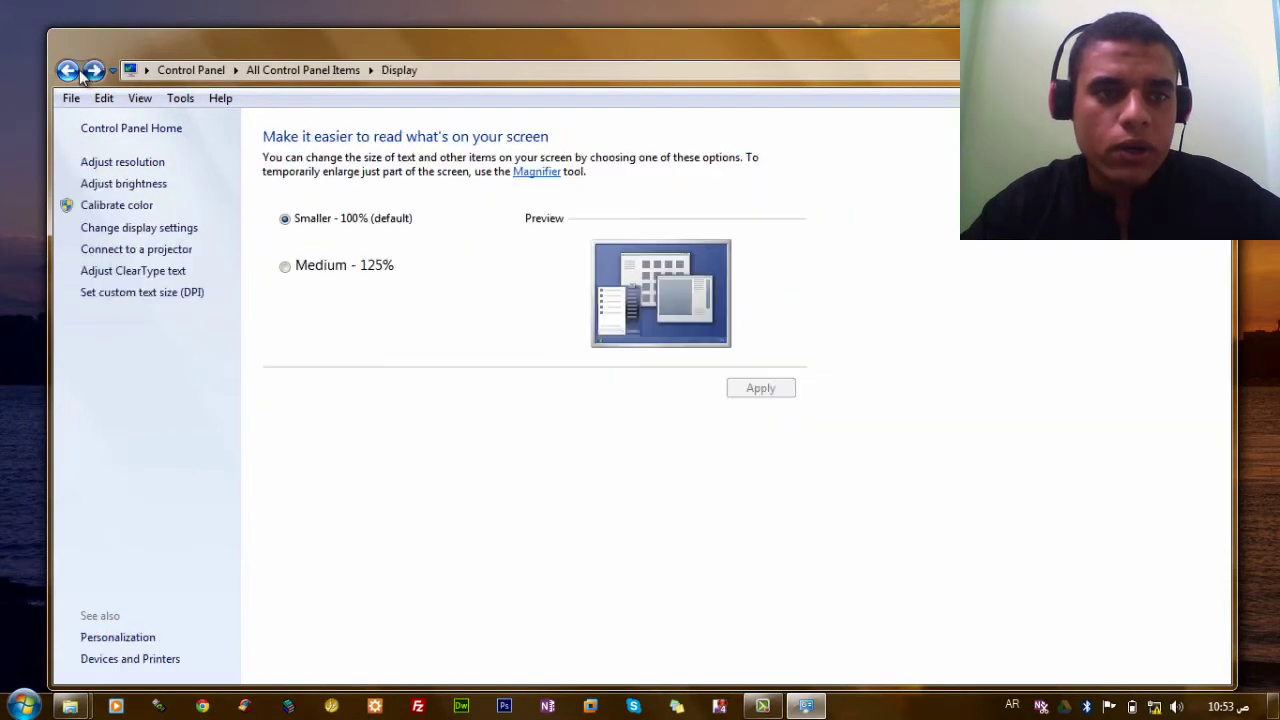
click(70, 72)
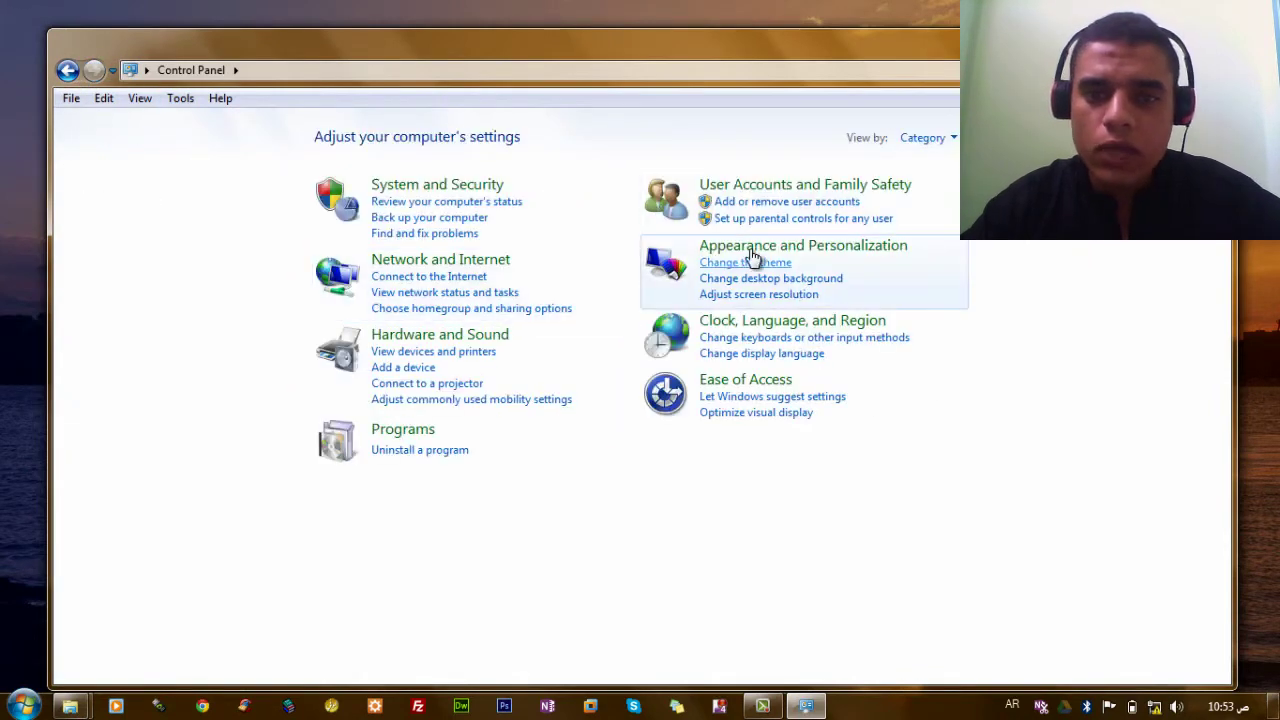
click(789, 246)
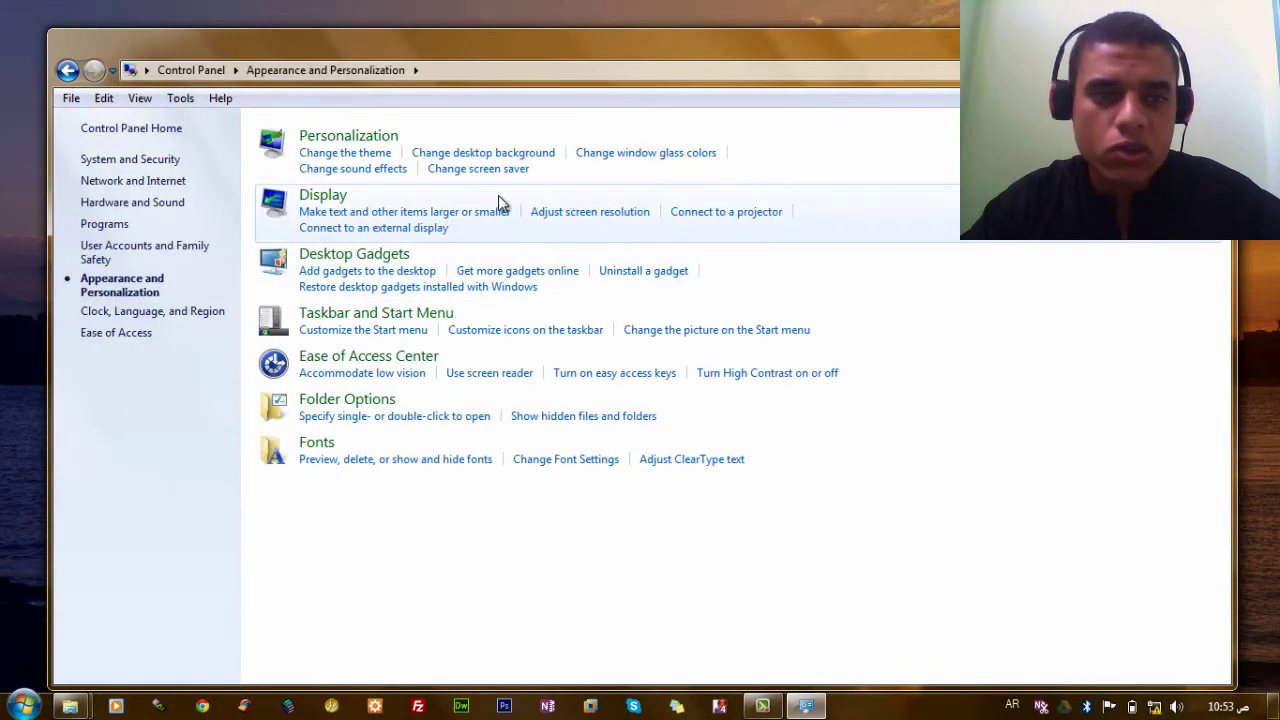
click(365, 137)
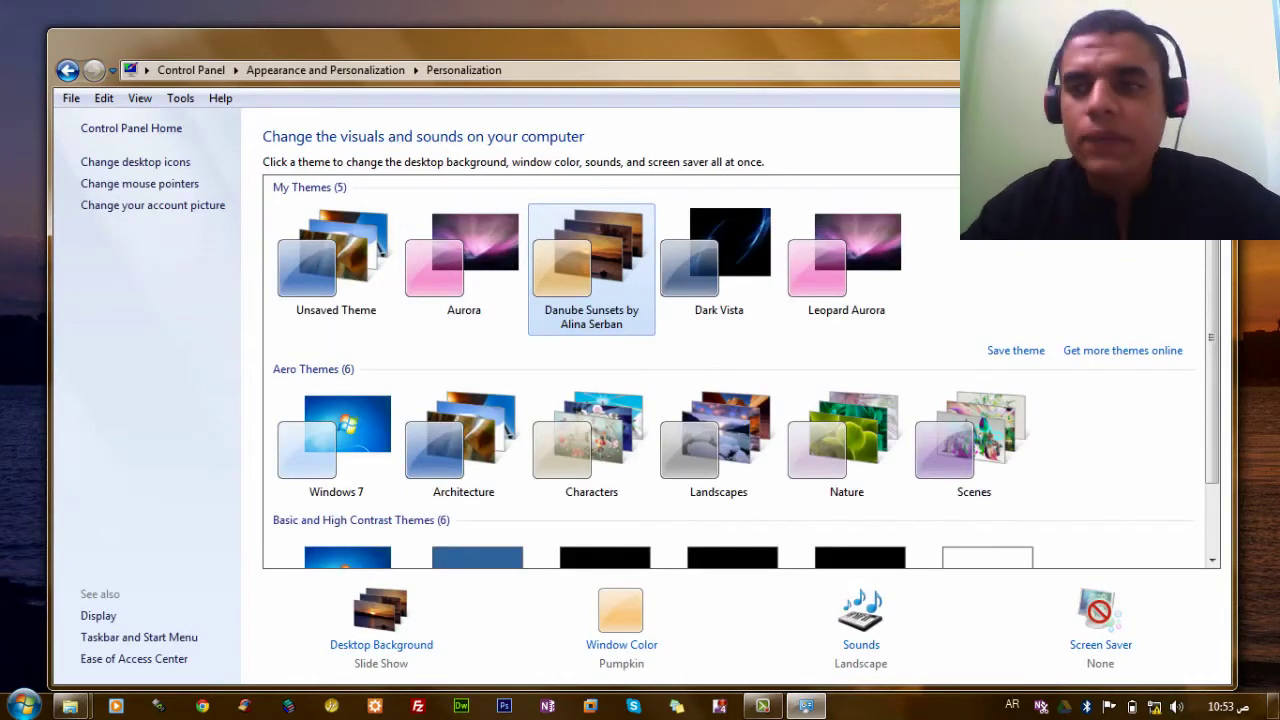
key(alt+F4)
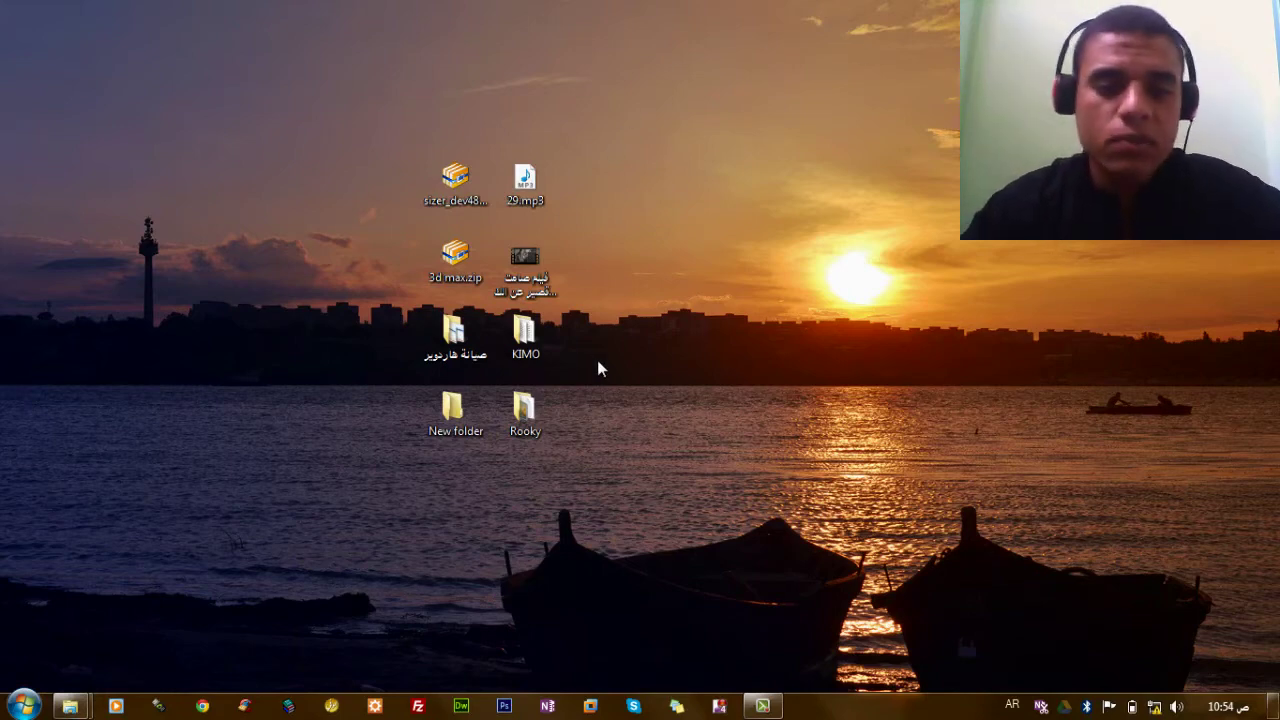
Open Mouse Properties from the small icons view of the Control Panel, and close both windows
right_click(665, 292)
click(692, 342)
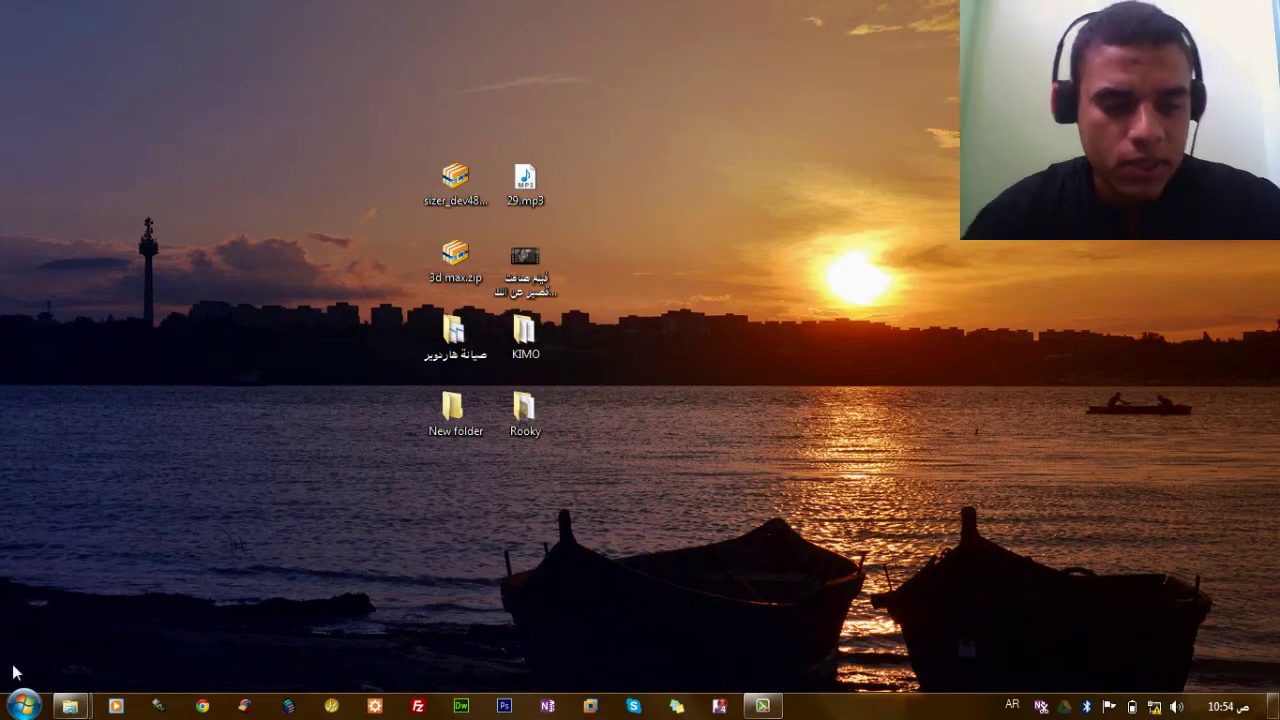
click(24, 706)
click(292, 398)
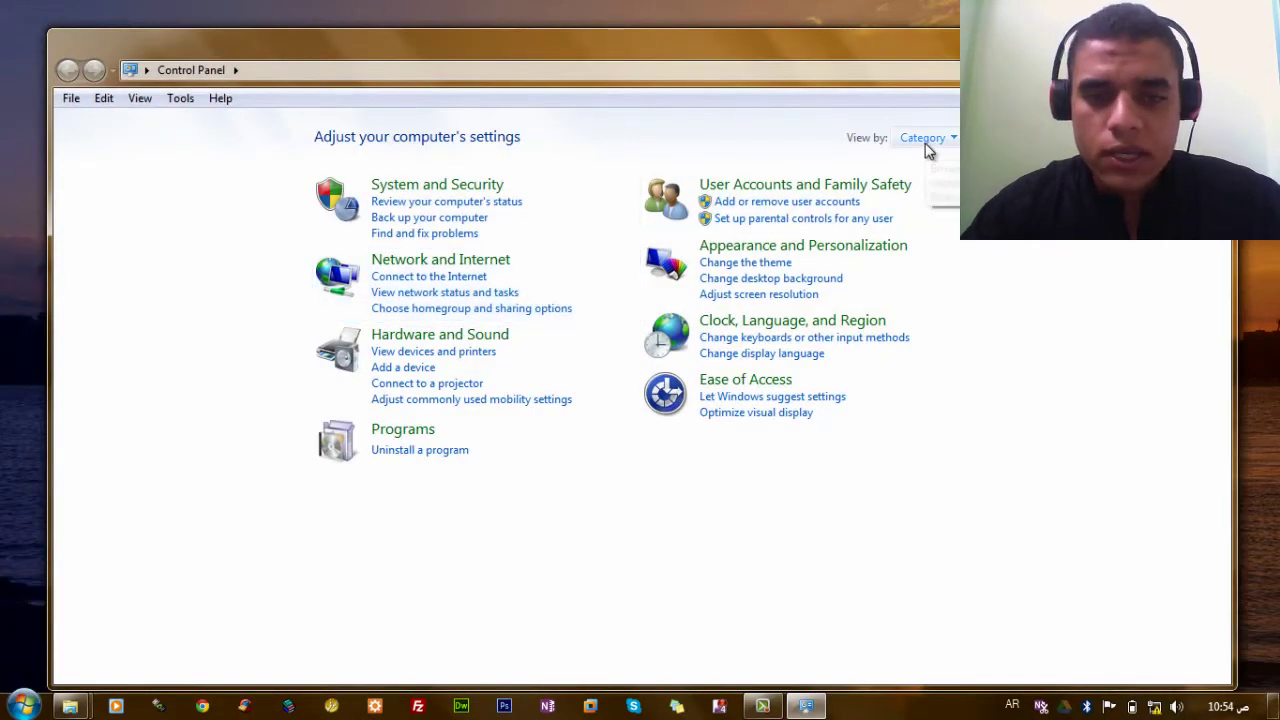
click(924, 142)
click(940, 211)
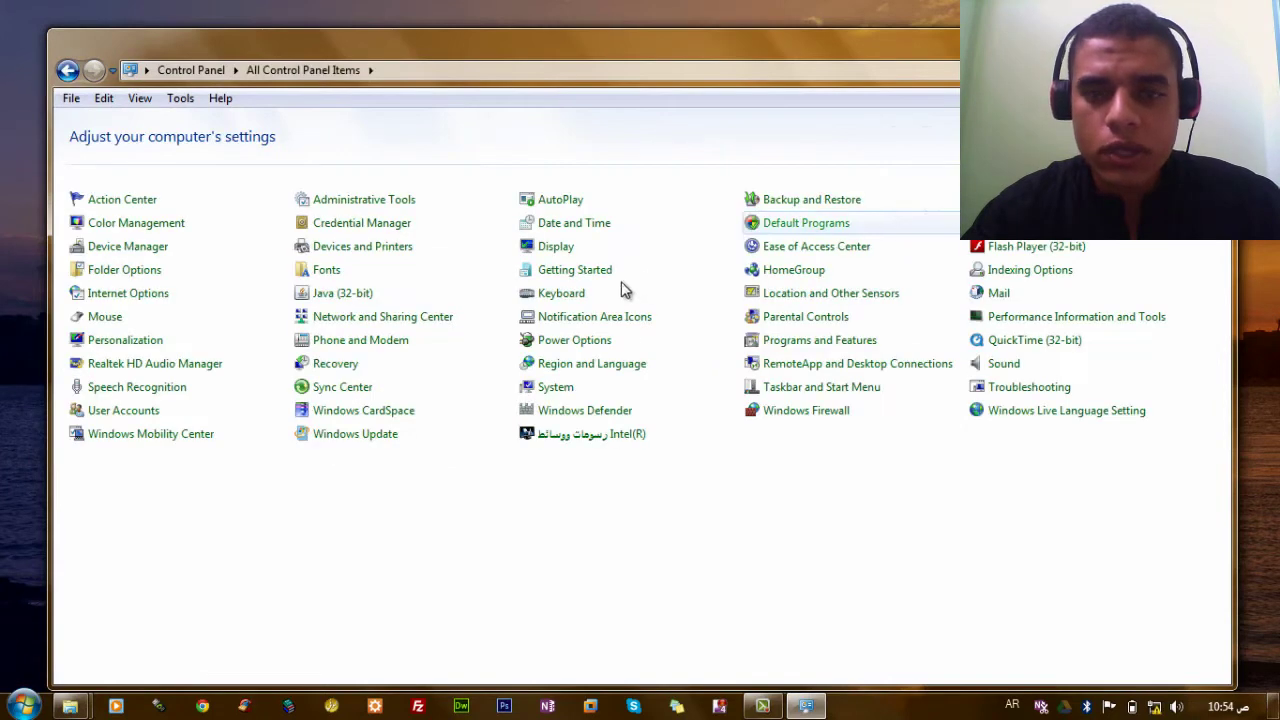
click(187, 320)
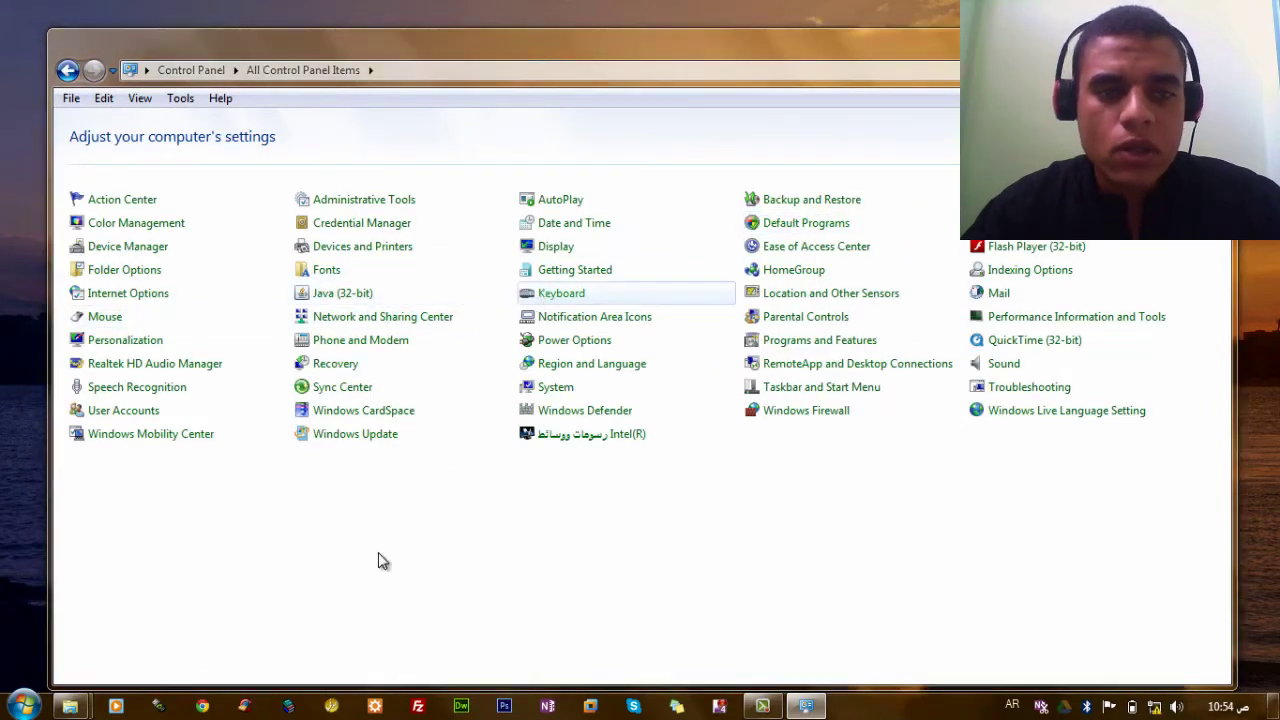
drag(410, 148, 480, 157)
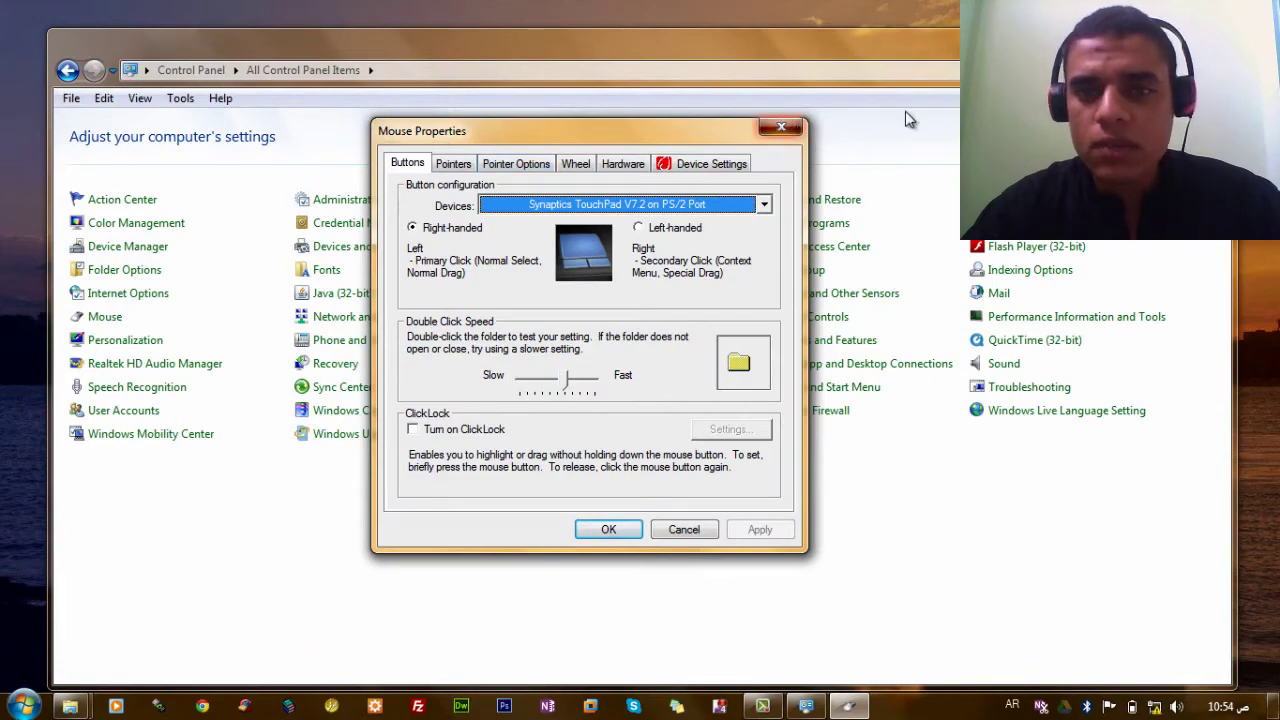
click(781, 127)
key(alt+F4)
Open the mouse pointer settings from the desktop's Personalization window, and close both windows without changes
right_click(950, 345)
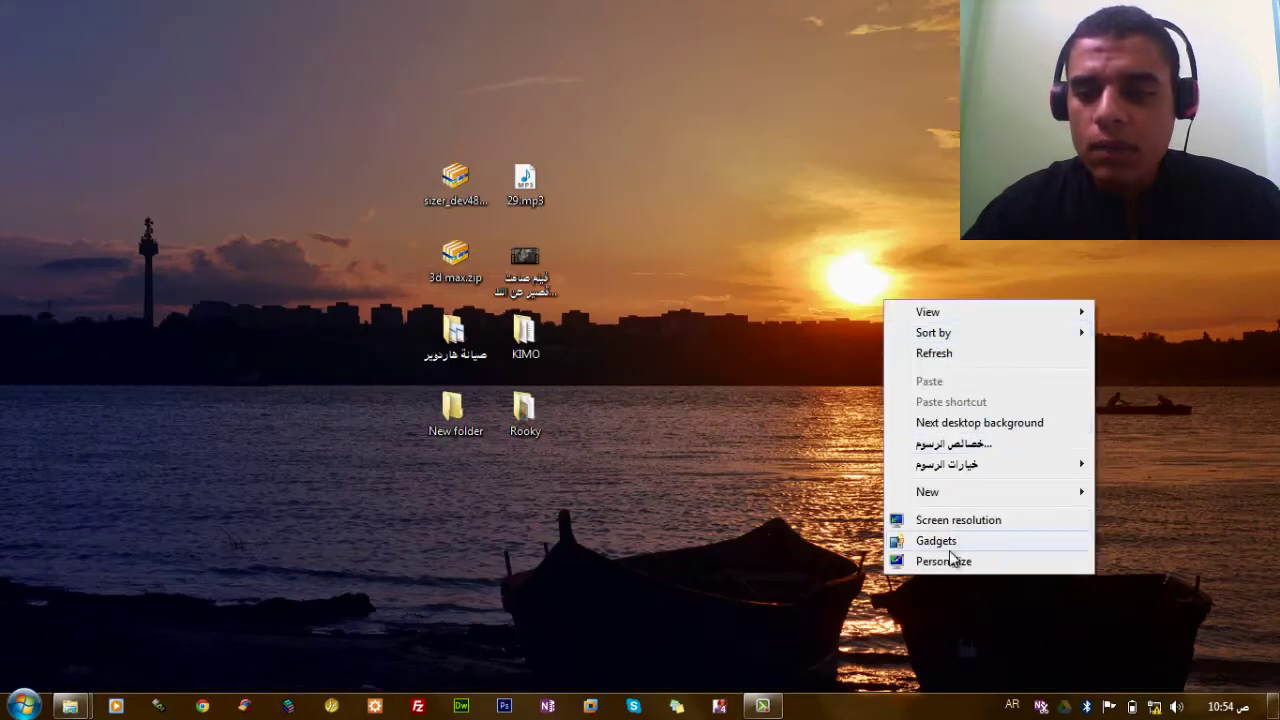
click(957, 561)
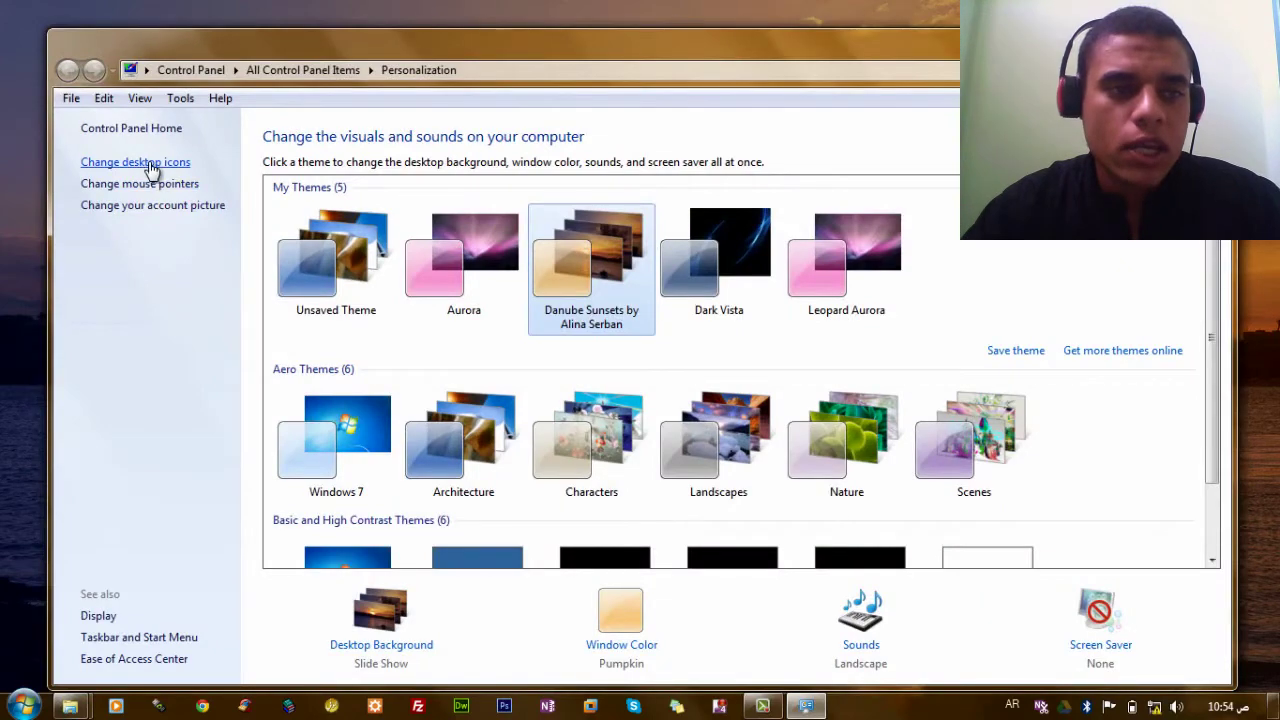
click(165, 185)
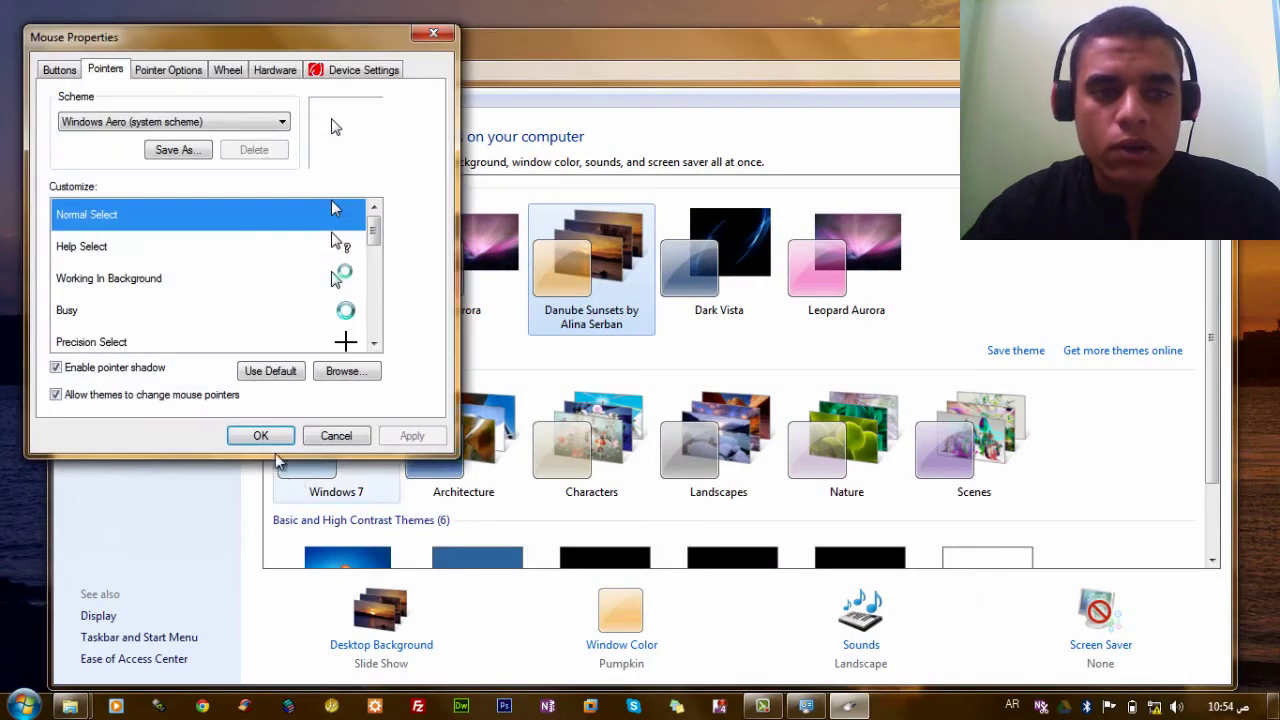
click(436, 33)
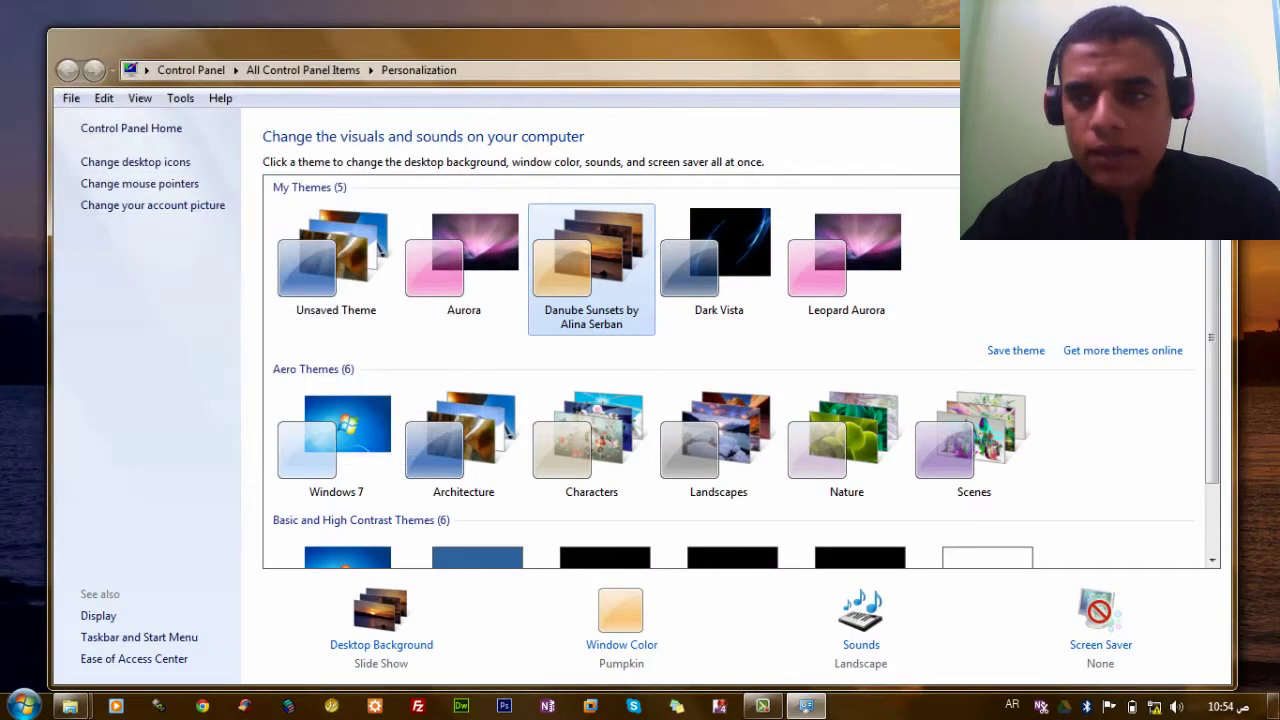
key(alt+F4)
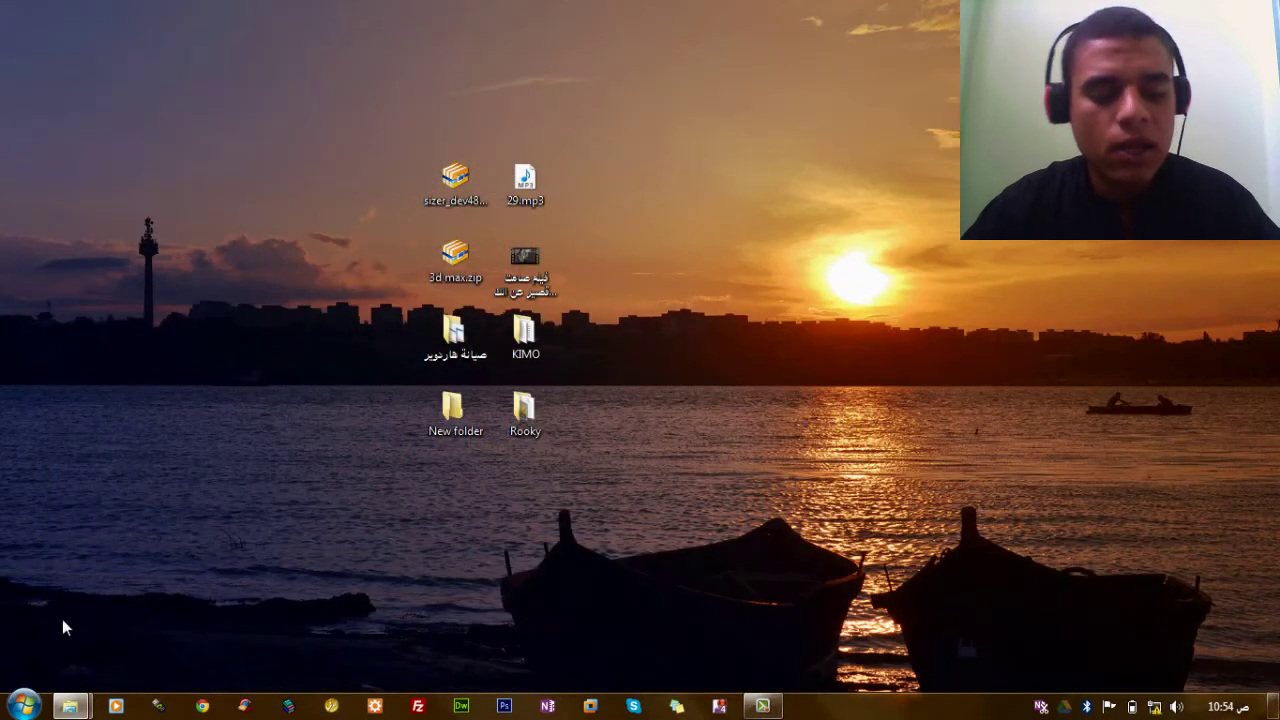
Open Mouse Properties by running main.cpl and place the dialog near the middle of the desktop
click(23, 706)
click(270, 501)
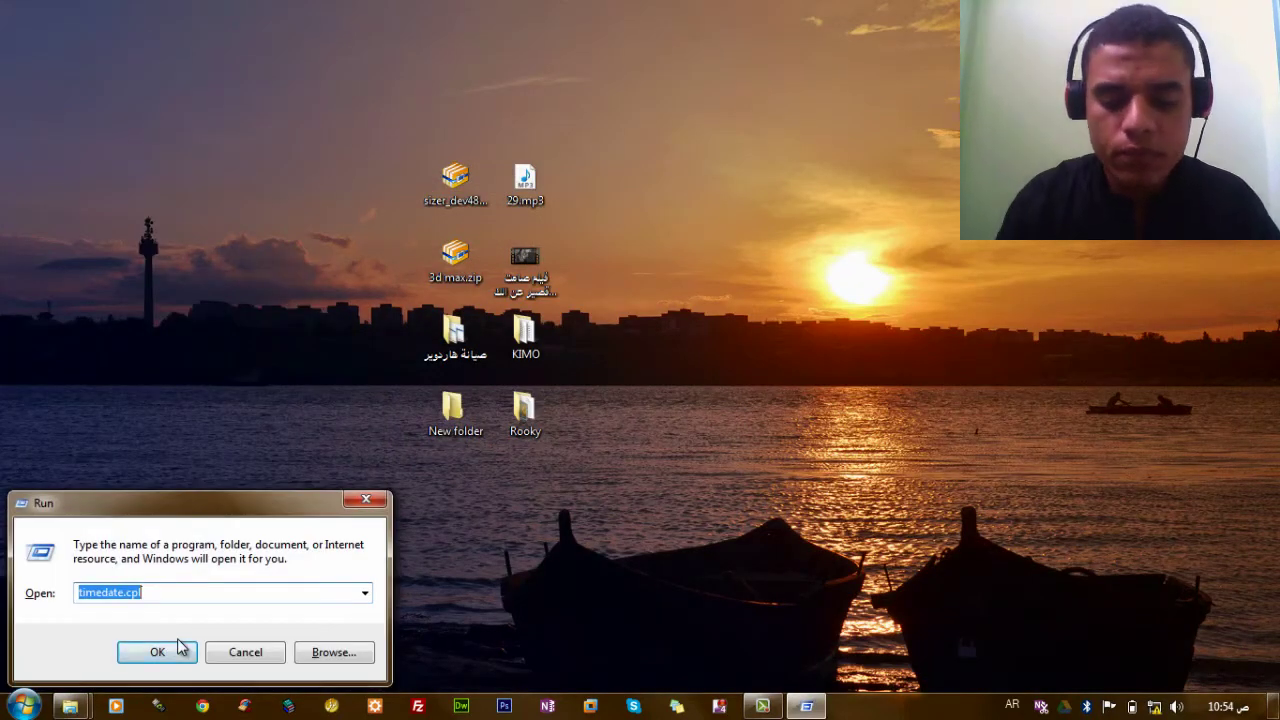
key(alt+shift)
text(maink)
key(BackSpace)
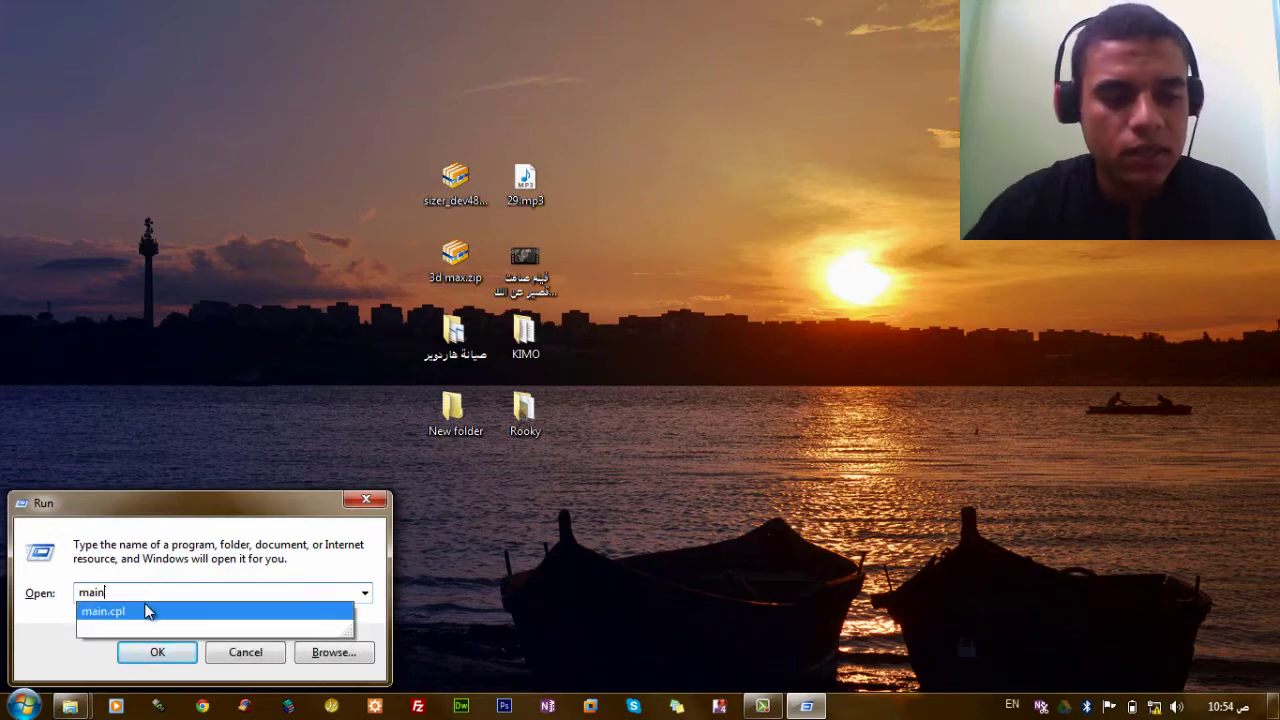
click(147, 611)
click(157, 649)
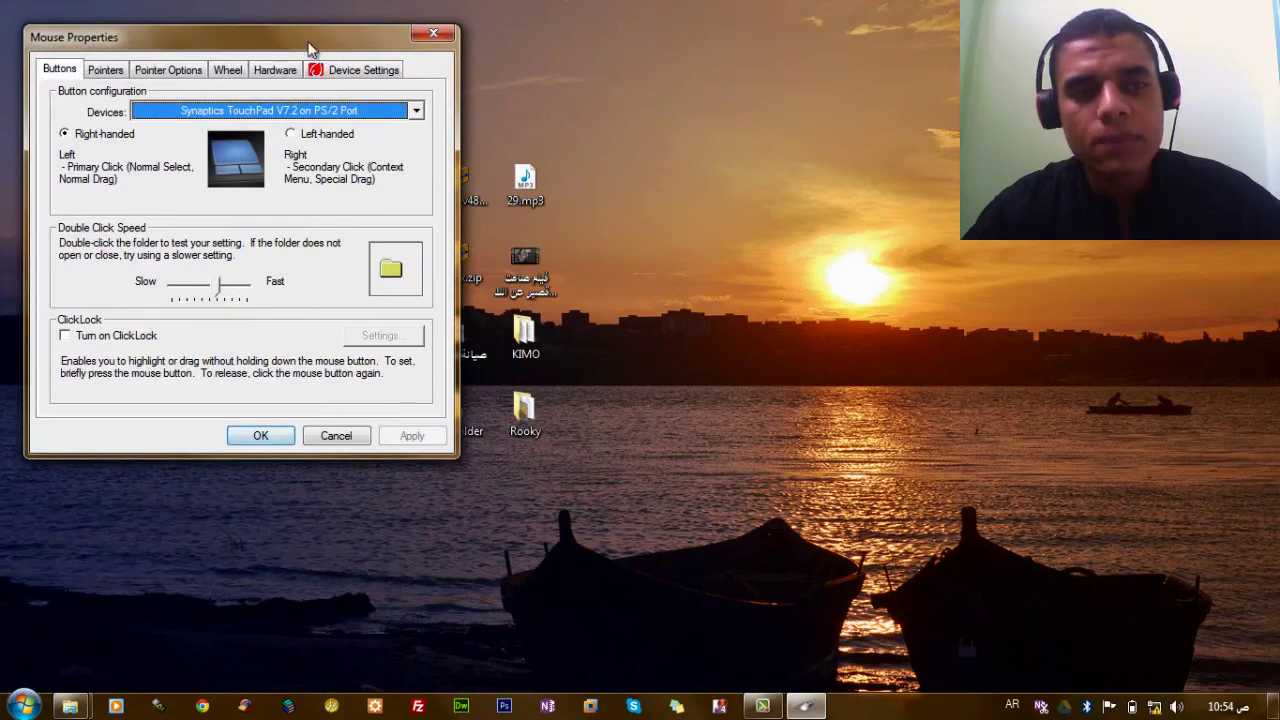
drag(309, 47, 659, 98)
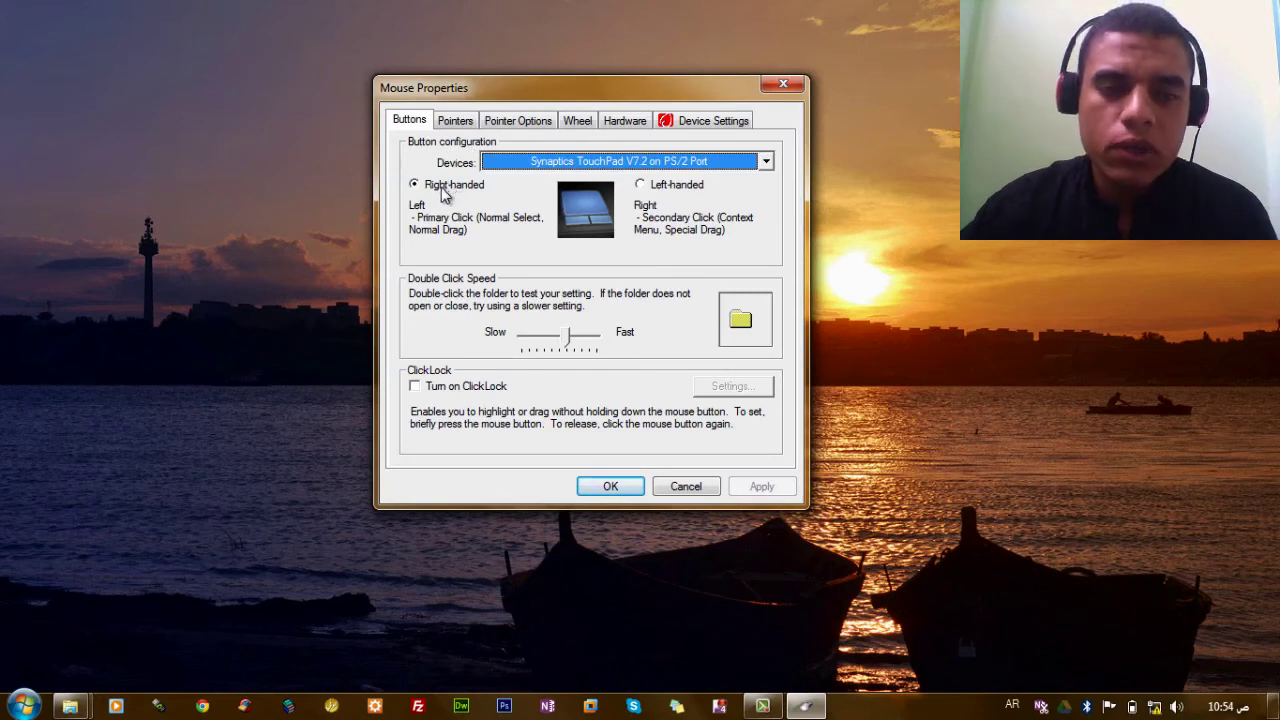
Refresh the desktop with the right-handed setup, and apply the Left-handed button configuration
right_click(214, 208)
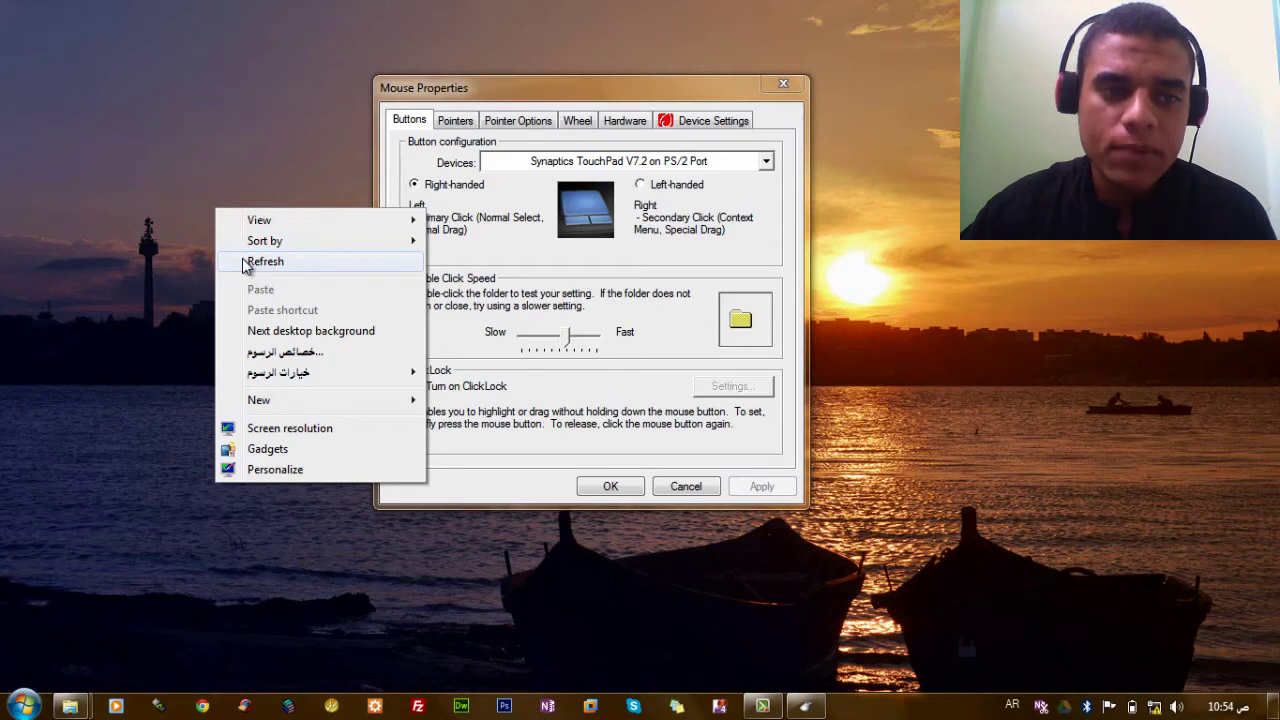
click(262, 262)
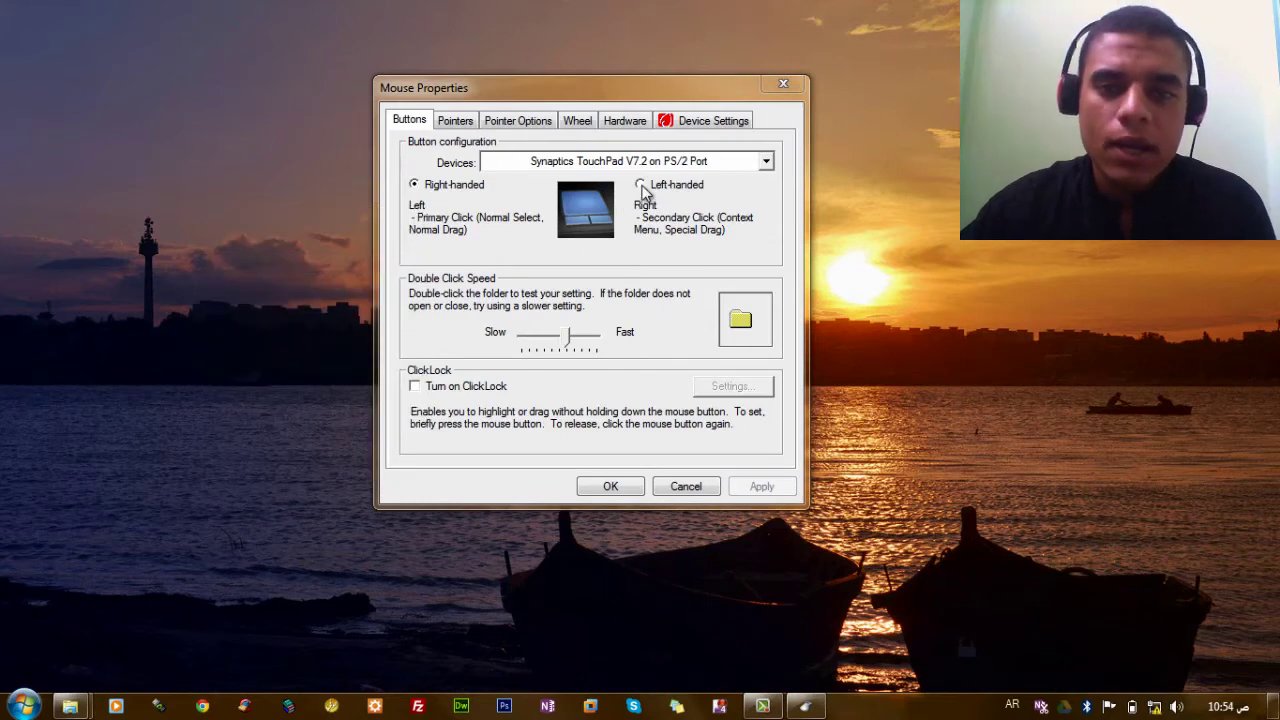
click(641, 186)
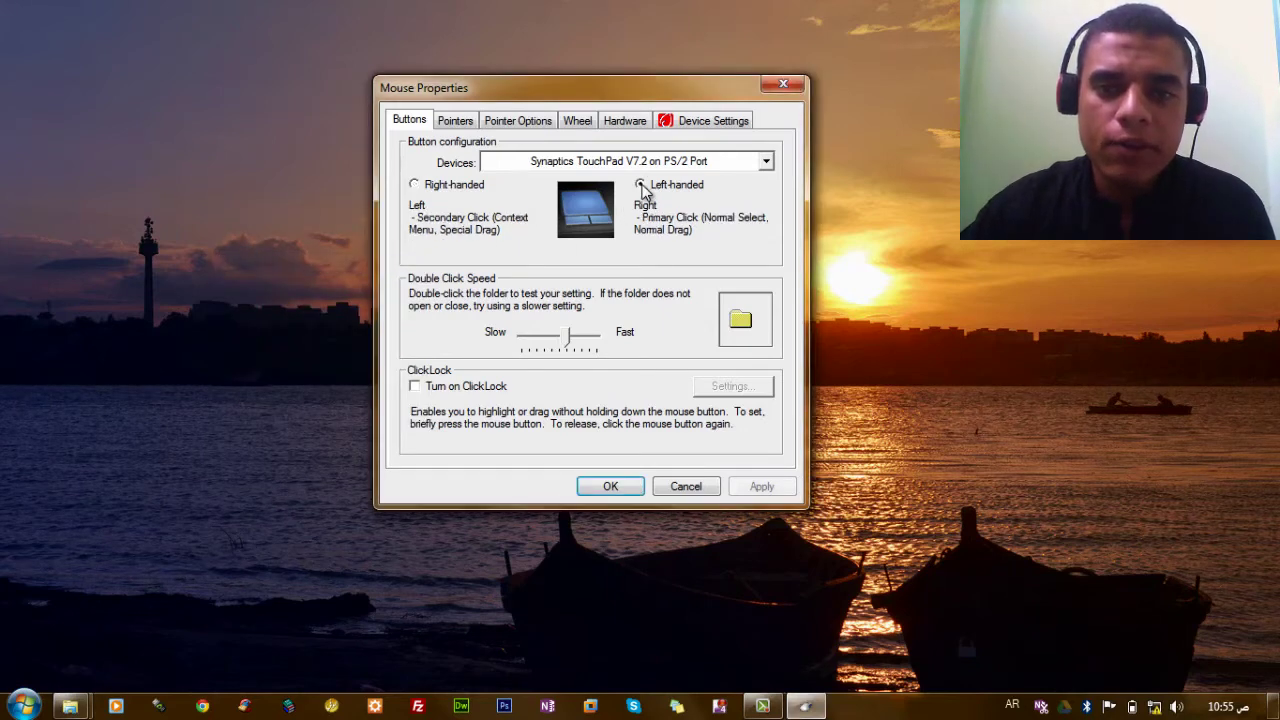
click(86, 190)
click(745, 489)
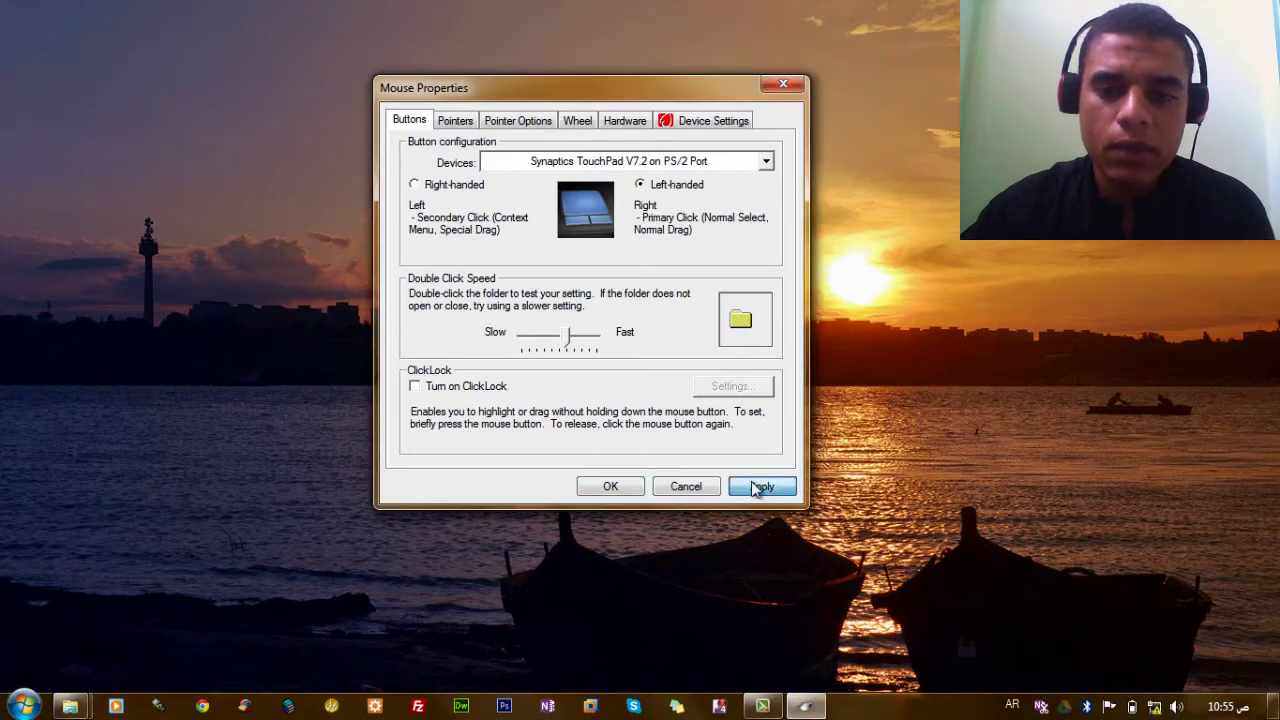
Test the swapped mouse buttons by refreshing the desktop, and close Mouse Properties keeping the left-handed setting
right_click(156, 237)
click(240, 292)
click(610, 486)
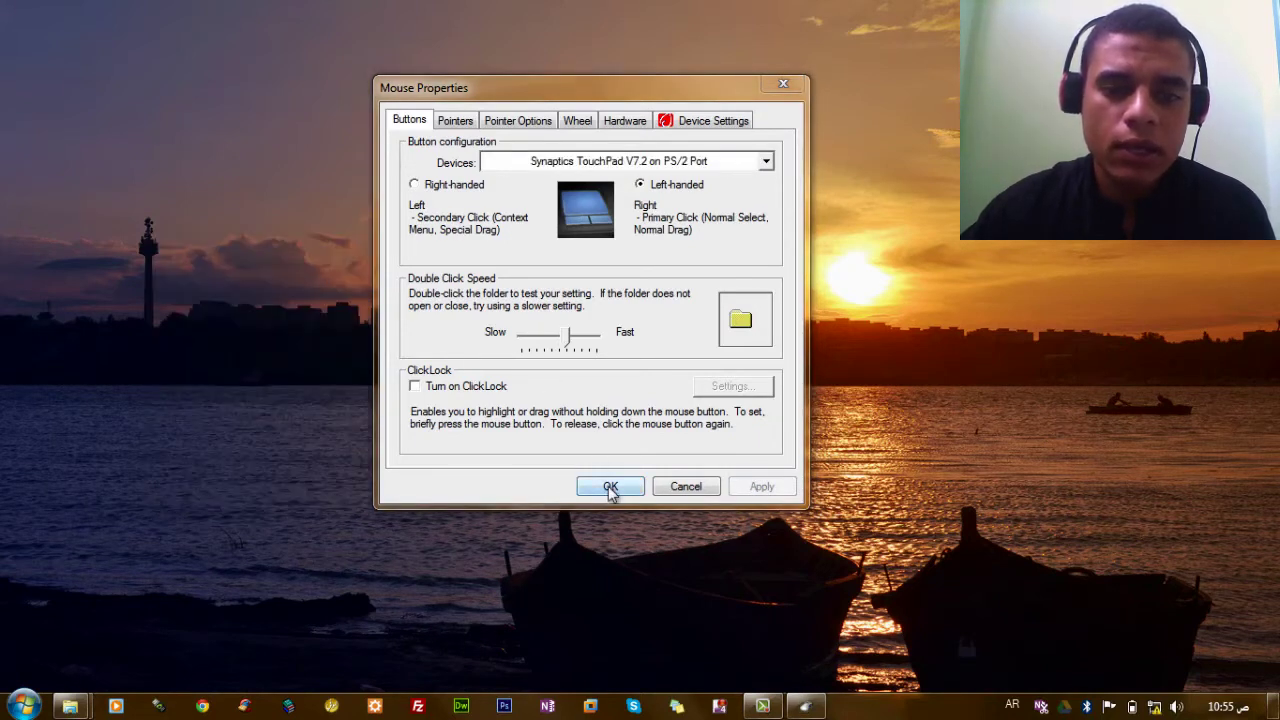
right_click(156, 282)
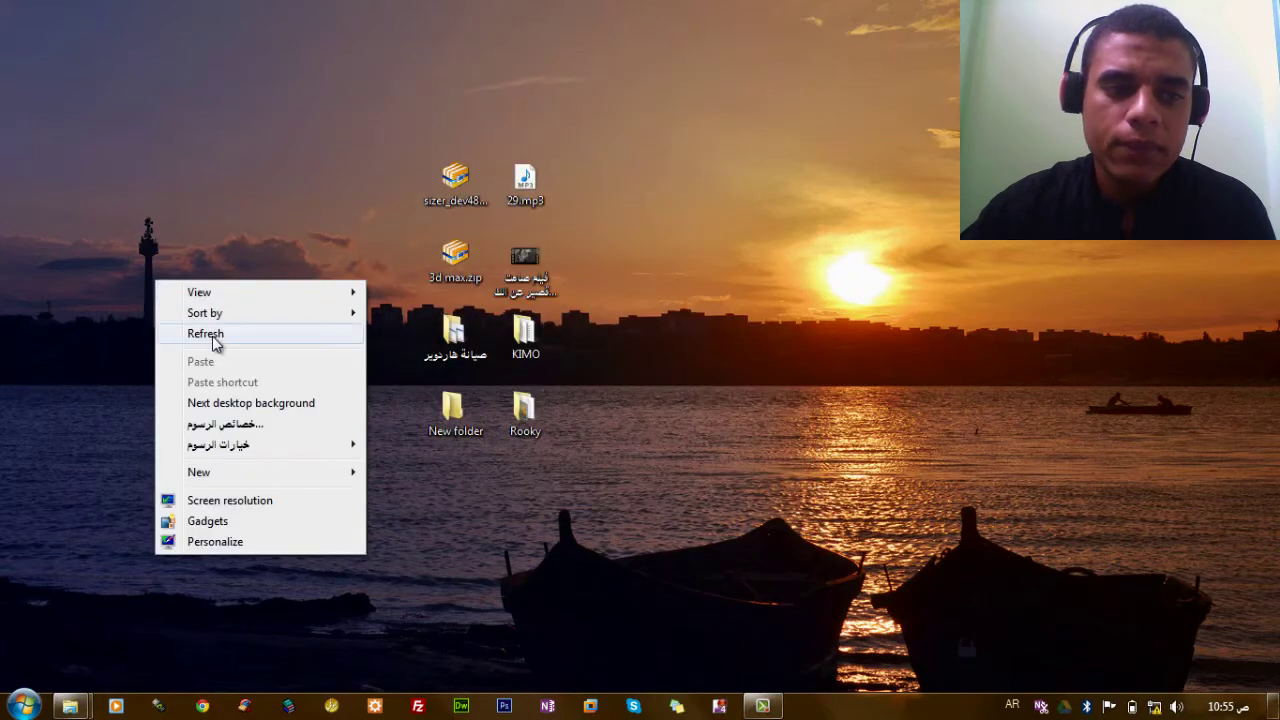
click(206, 336)
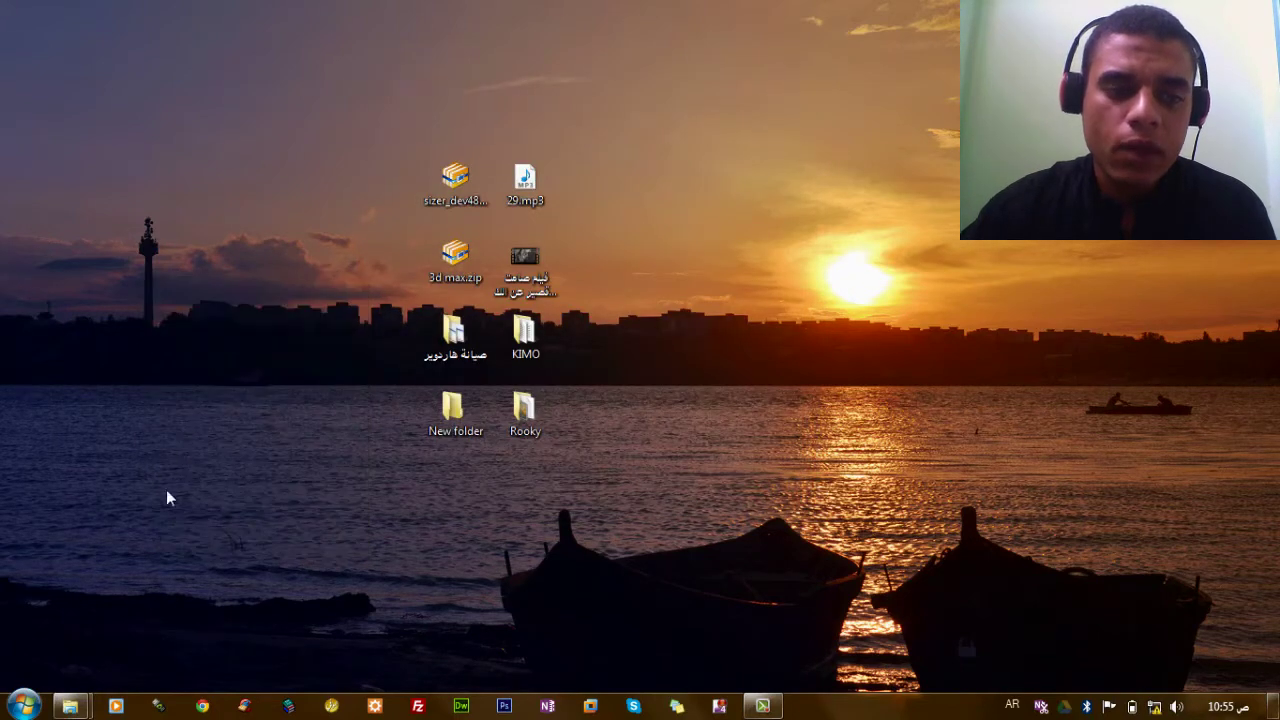
Reopen Mouse Properties with the Run command and test the left-handed buttons by refreshing the desktop
click(28, 710)
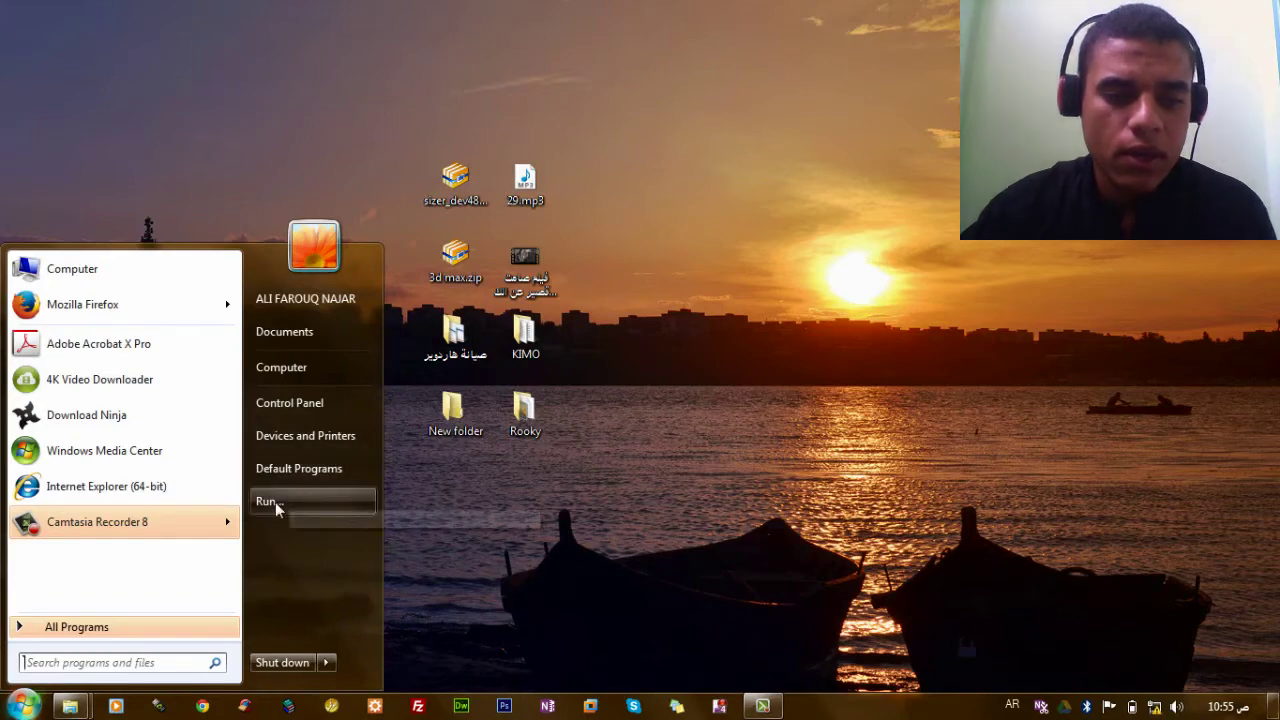
click(272, 501)
click(157, 651)
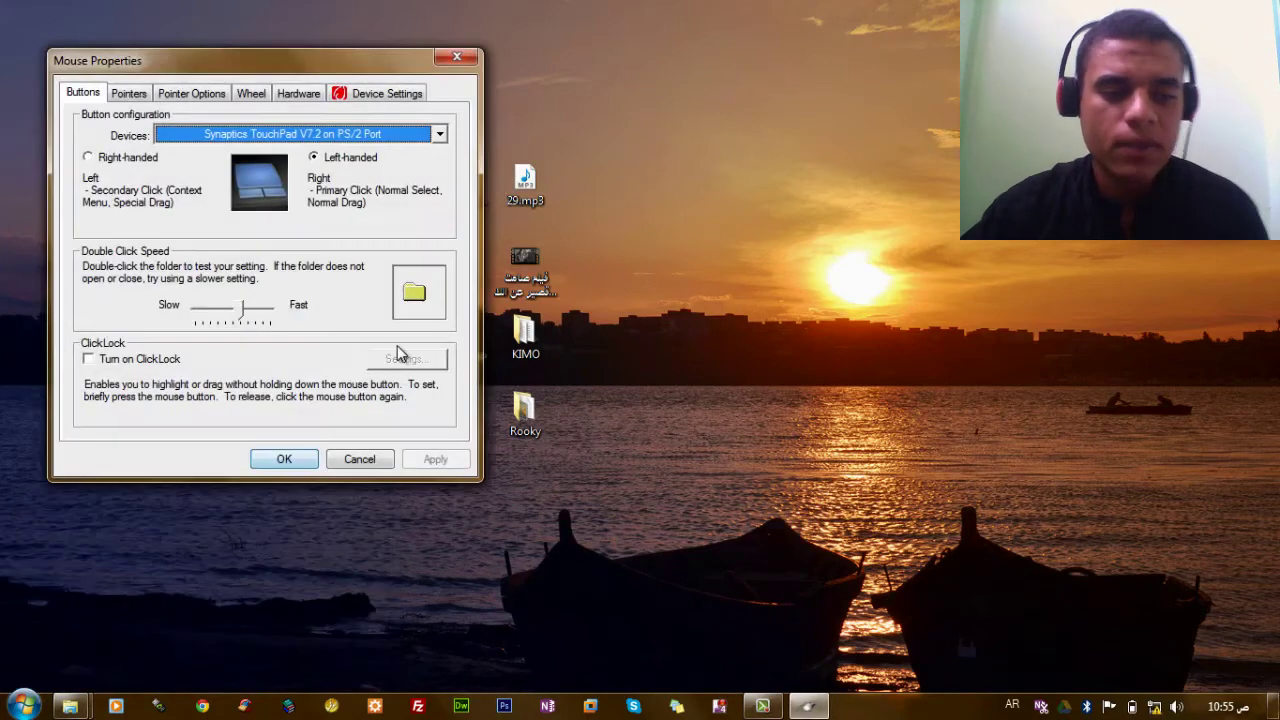
drag(283, 24, 442, 51)
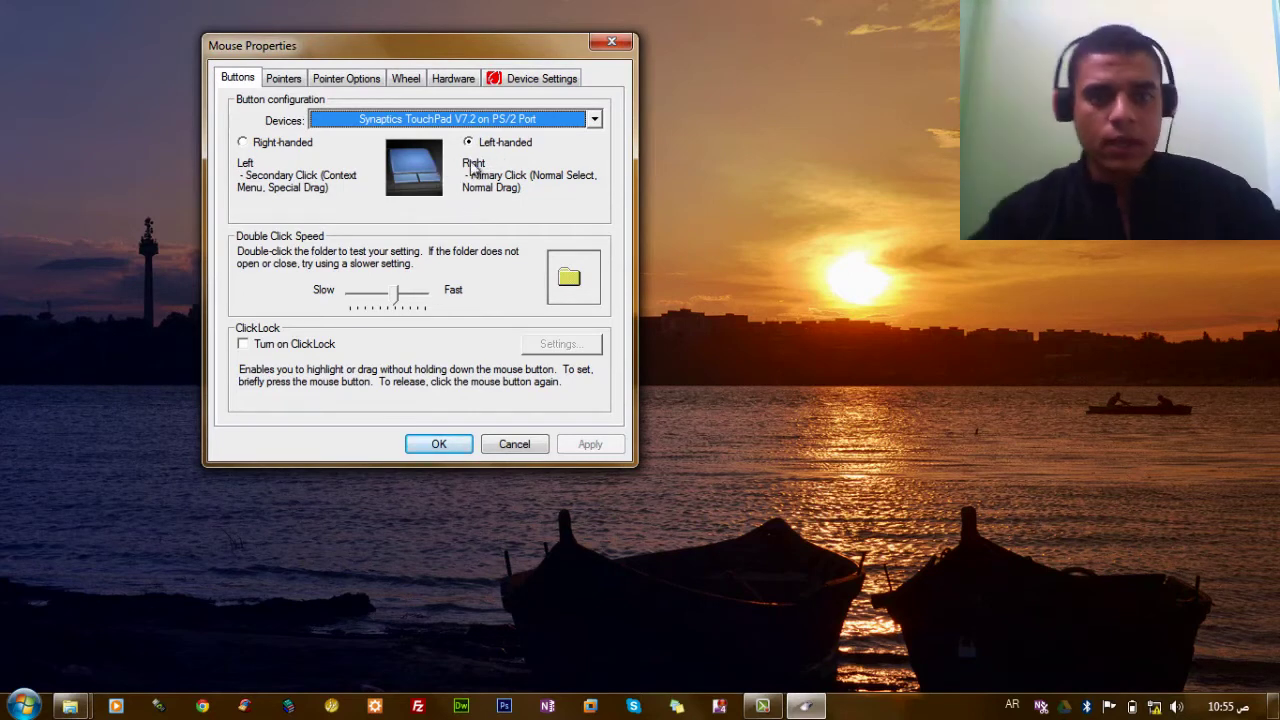
right_click(735, 128)
click(768, 174)
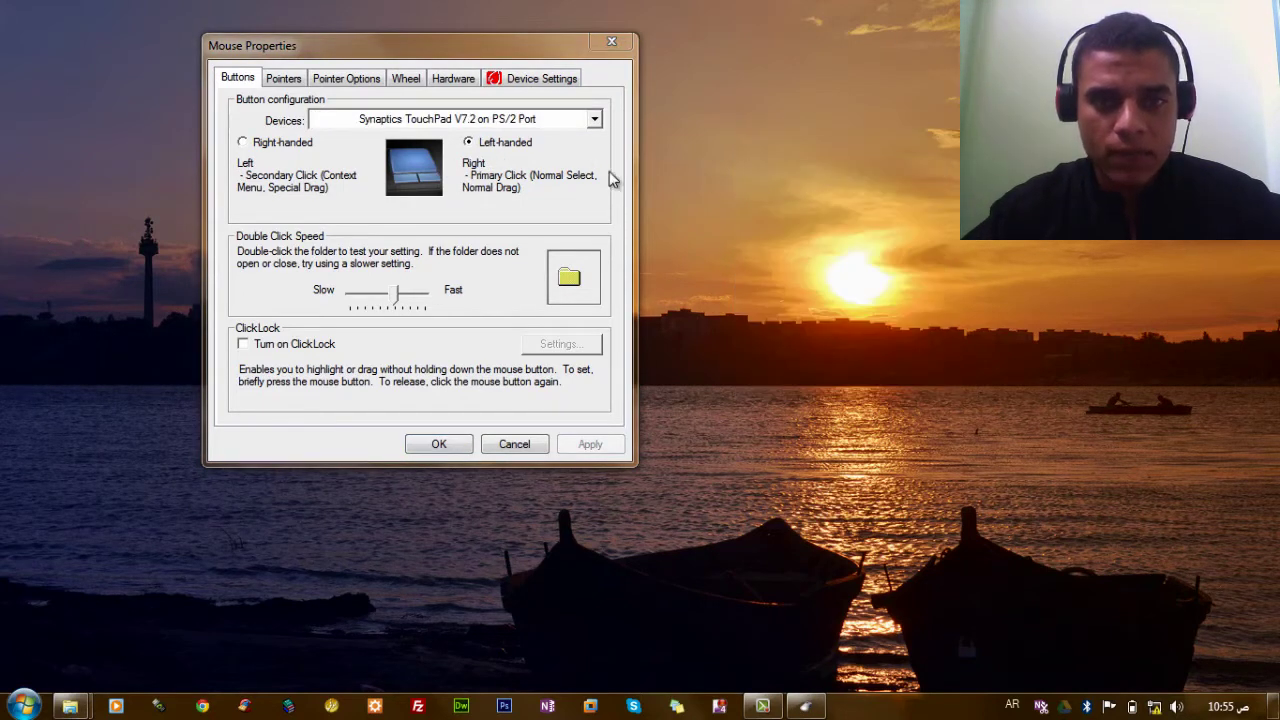
Refresh the desktop with the left-handed setup, apply the Right-handed button configuration, and test it with another desktop refresh
right_click(144, 254)
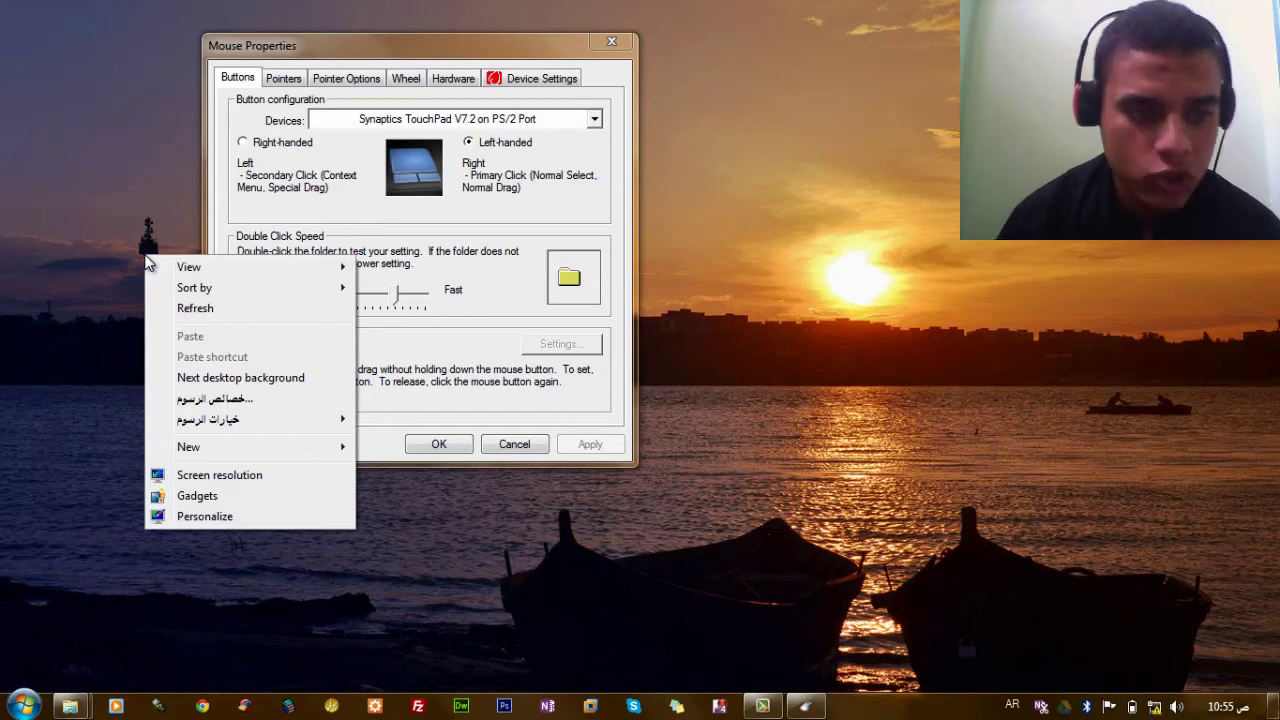
click(186, 310)
click(260, 146)
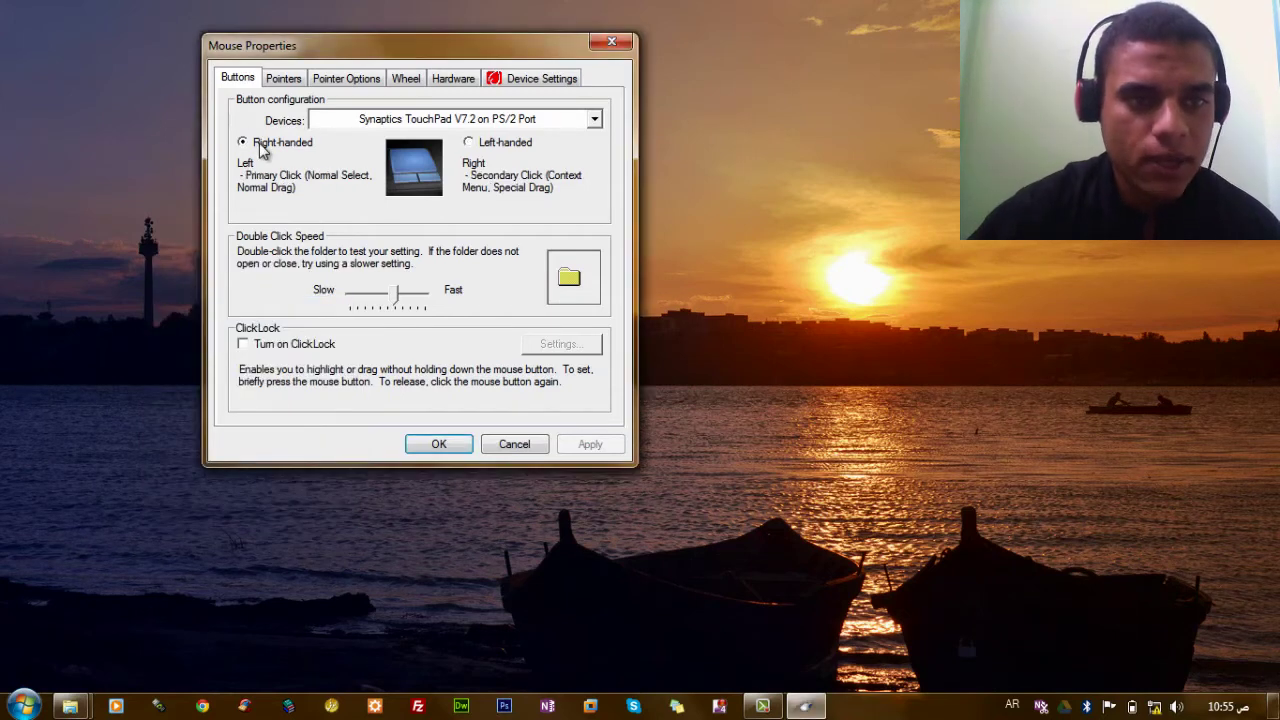
right_click(121, 219)
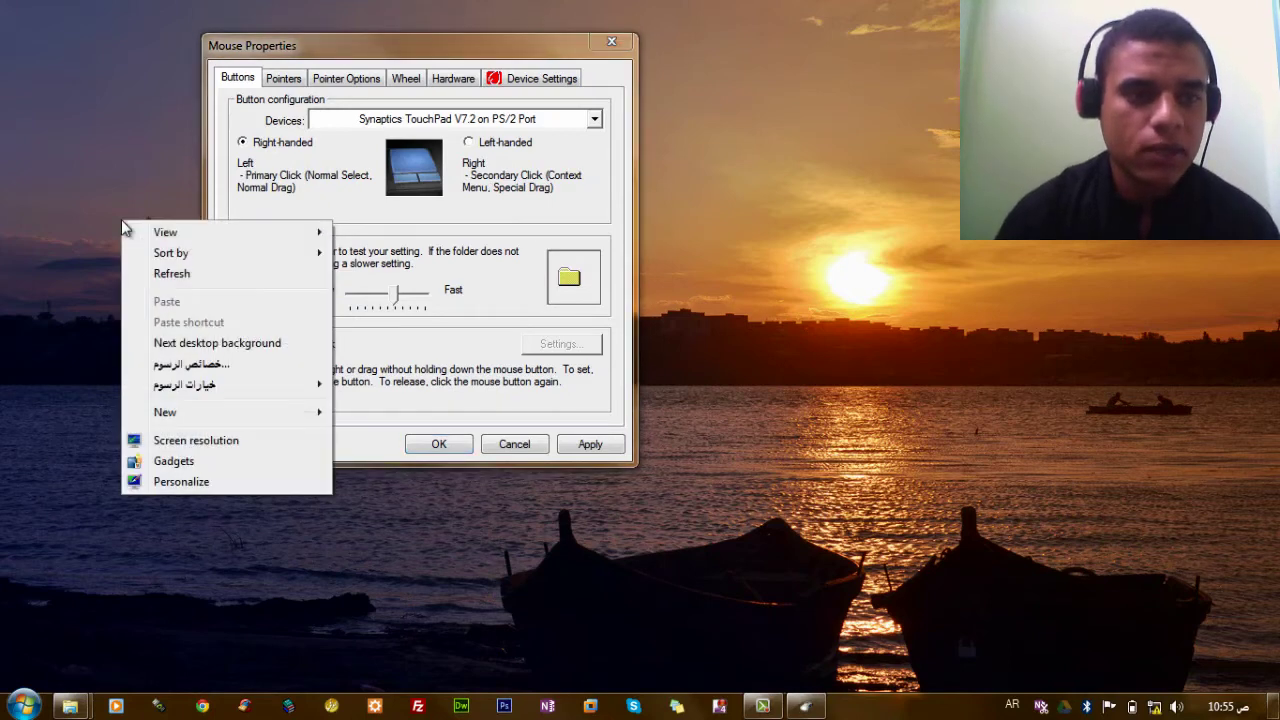
click(183, 277)
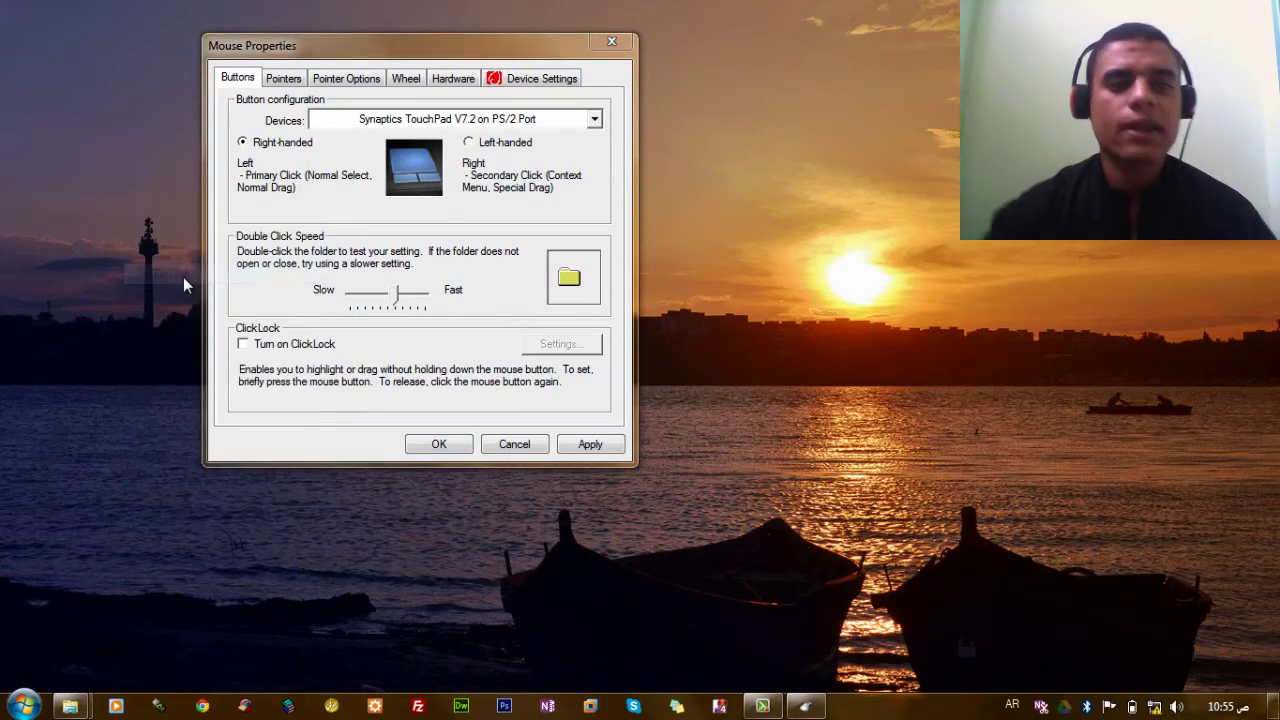
click(610, 444)
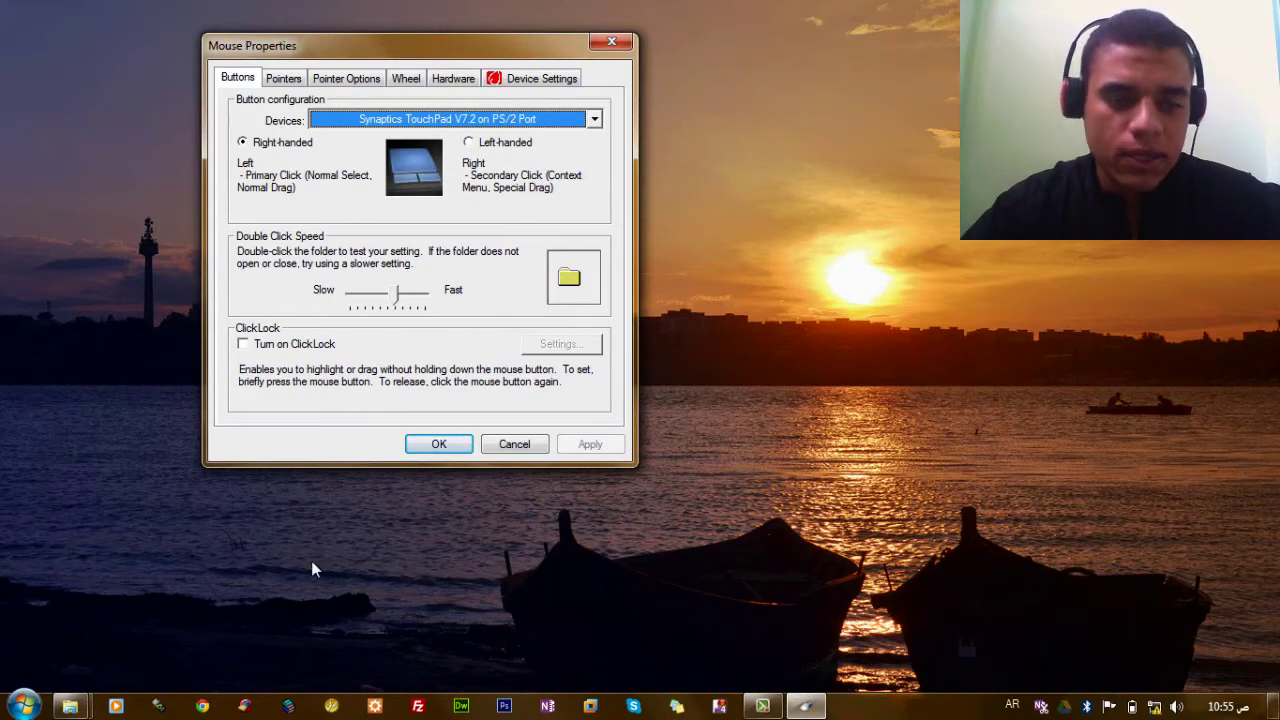
Move Mouse Properties away from the desktop icons, and test the current double-click speed by opening and closing New folder
drag(423, 35, 809, 4)
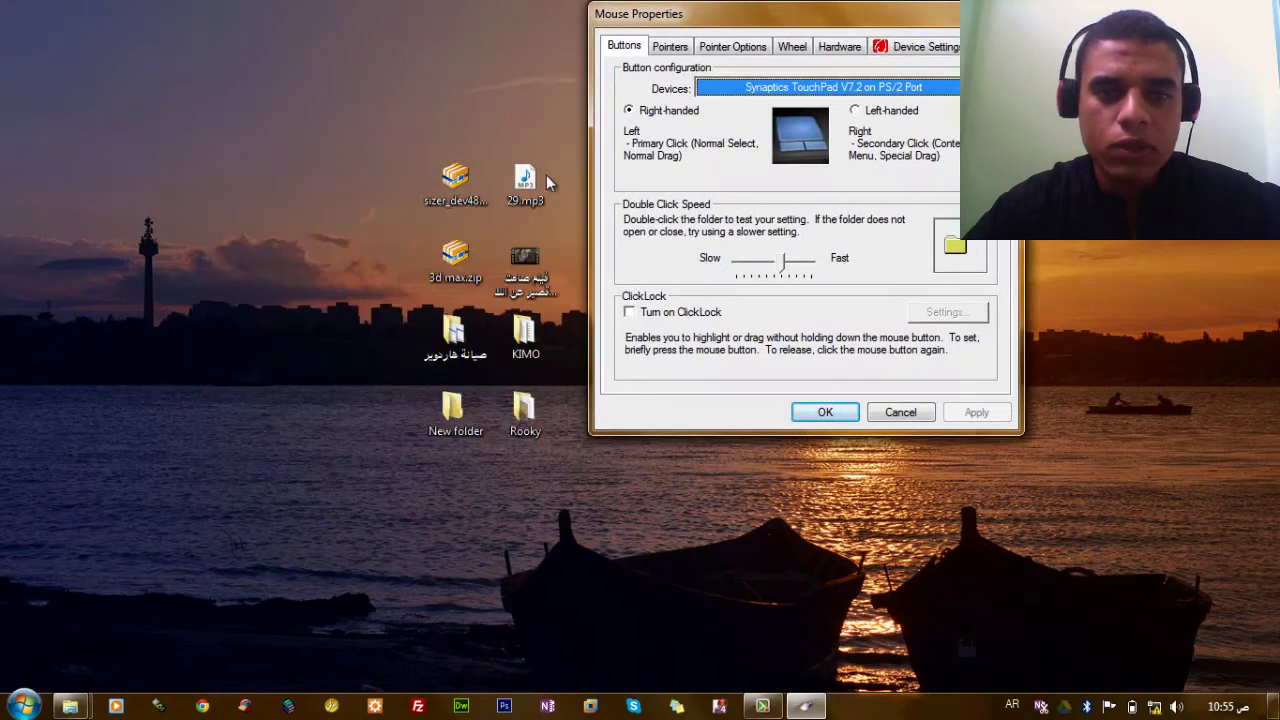
double_click(453, 410)
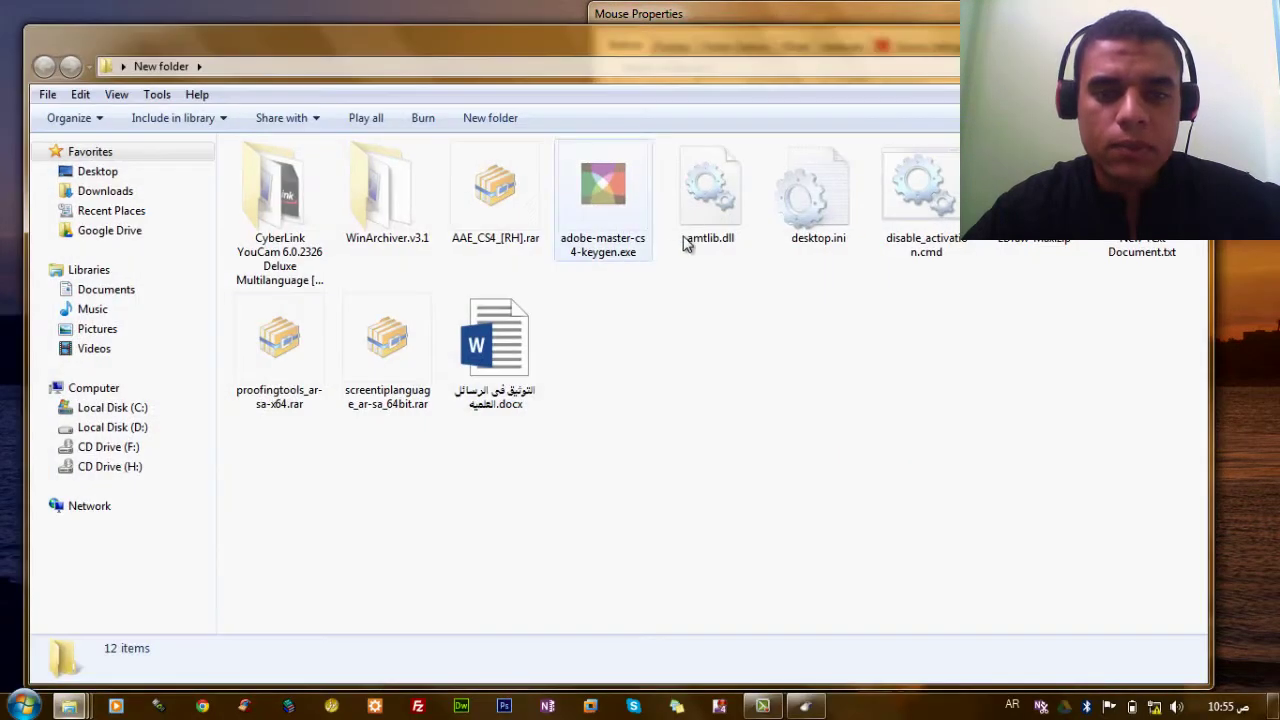
key(alt+F4)
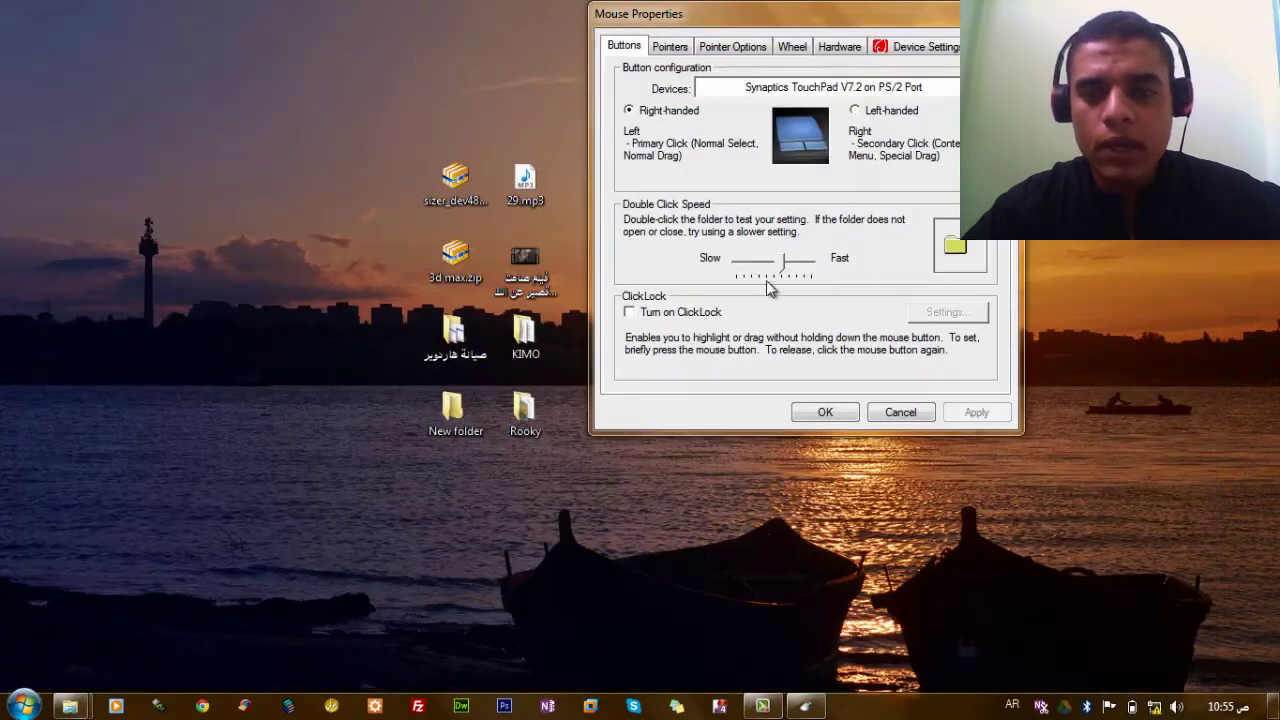
Set the double-click speed to the slowest value and test it by opening and closing New folder on the desktop
drag(778, 266, 727, 272)
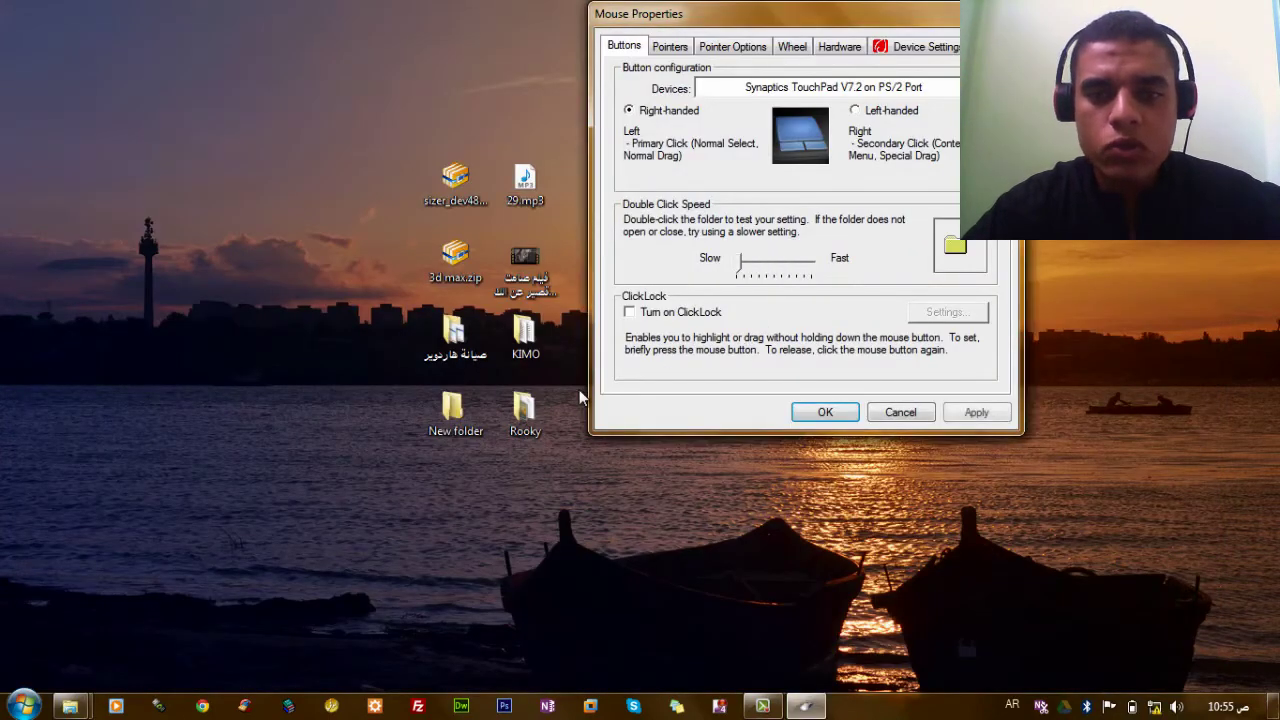
click(453, 430)
double_click(453, 430)
key(alt+F4)
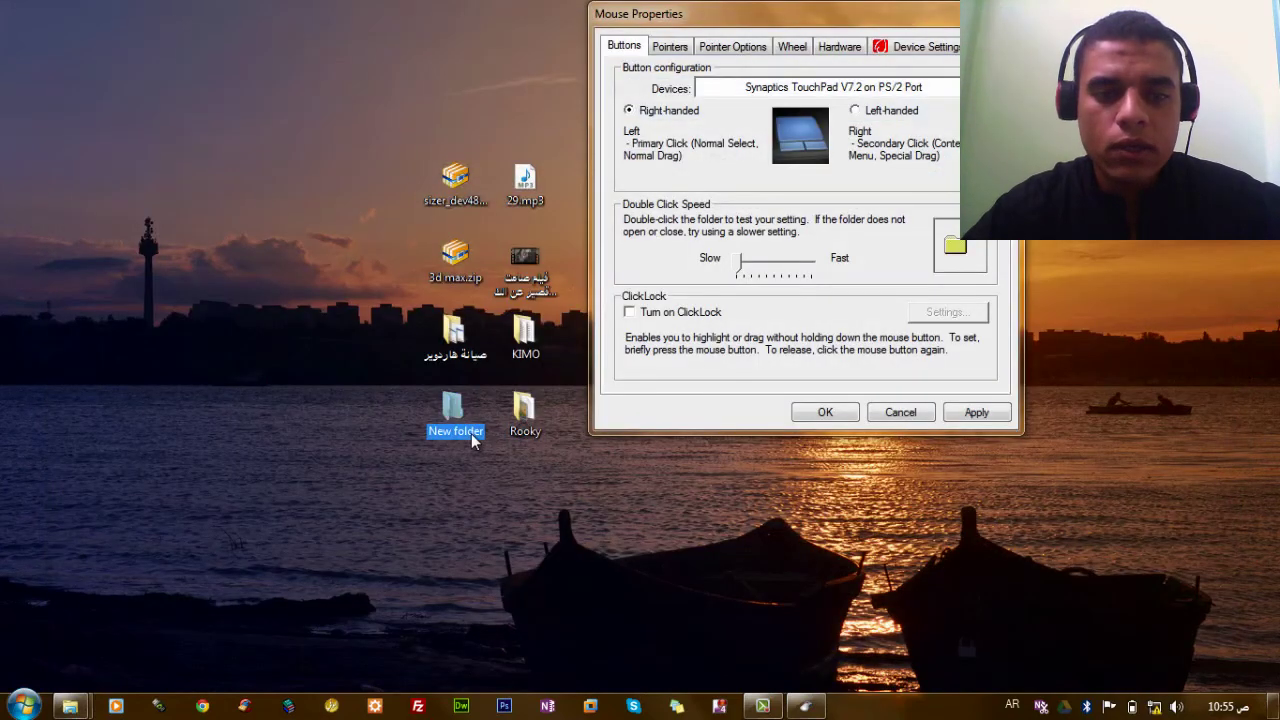
double_click(471, 433)
key(alt+F4)
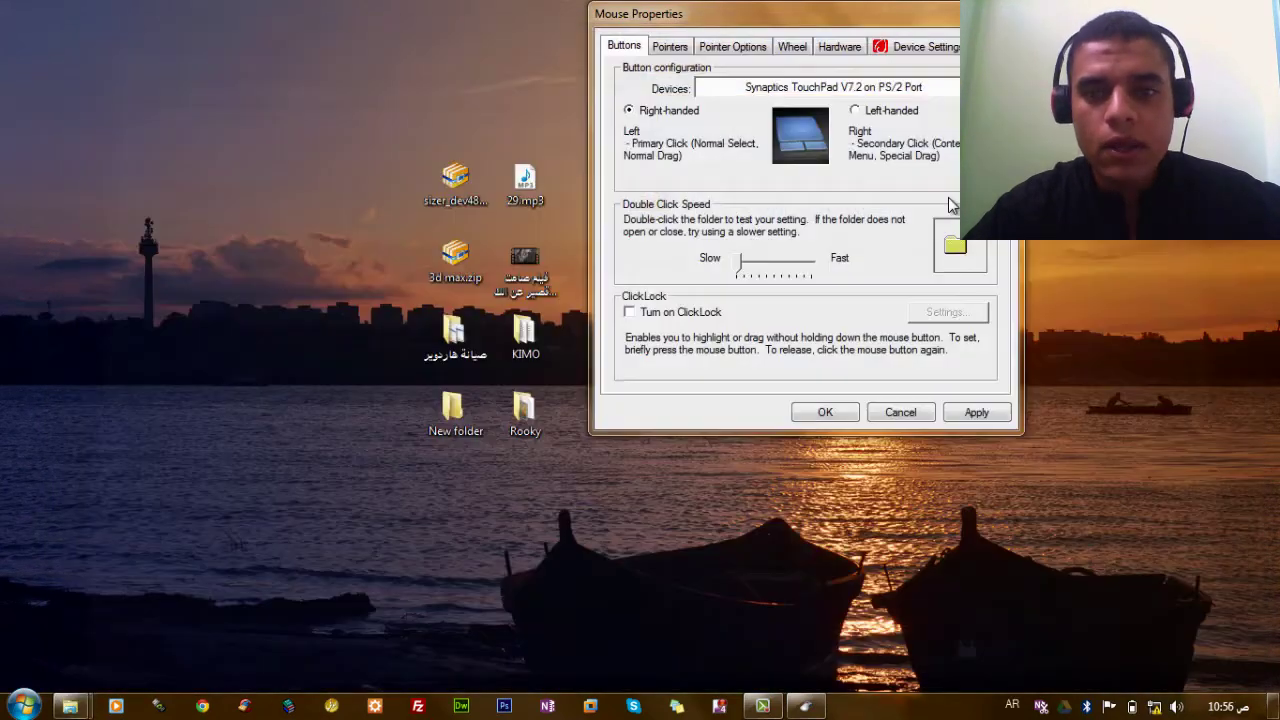
Apply the fastest double-click speed, test it by opening New folder, and close both the folder and Mouse Properties
drag(745, 274, 851, 263)
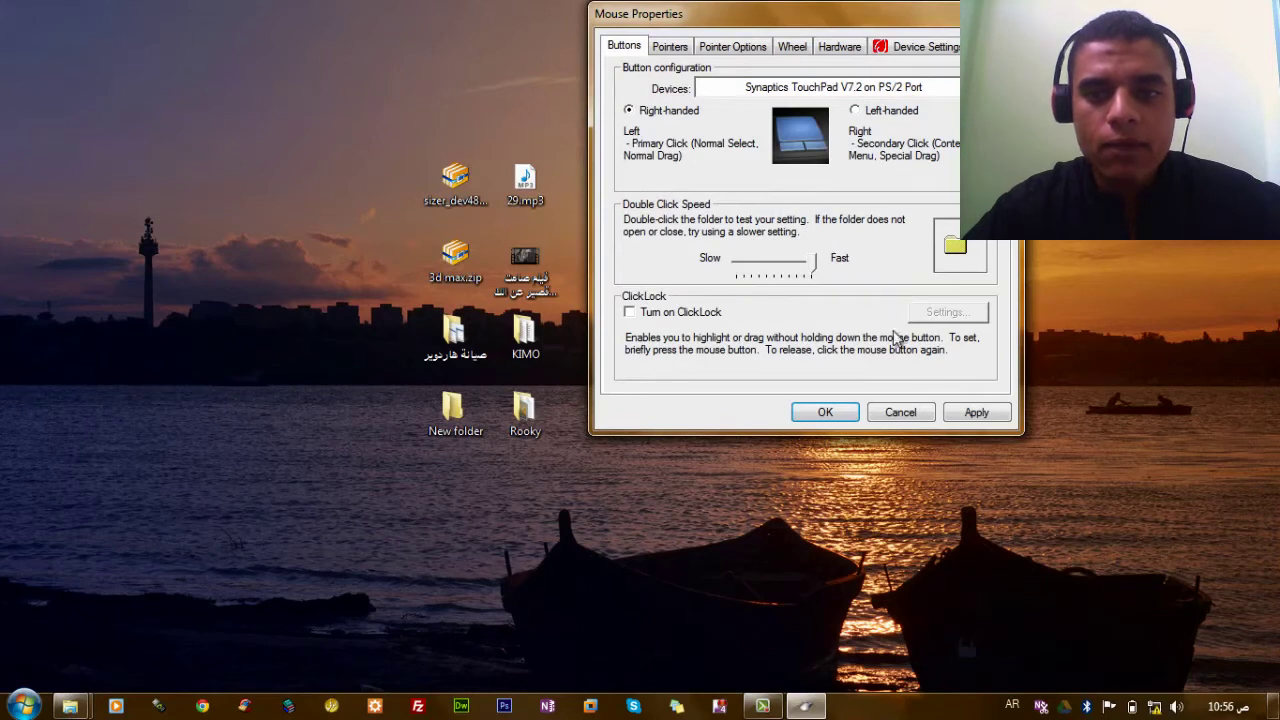
click(965, 410)
click(467, 429)
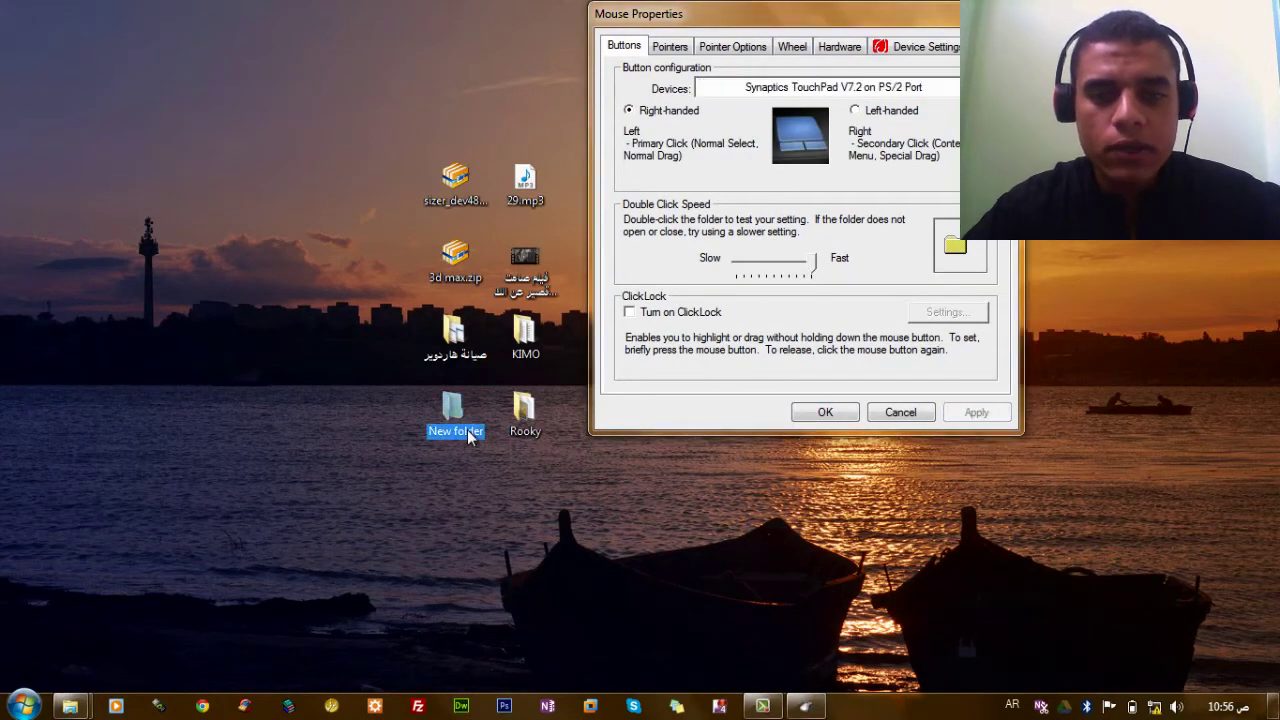
click(467, 429)
key(Return)
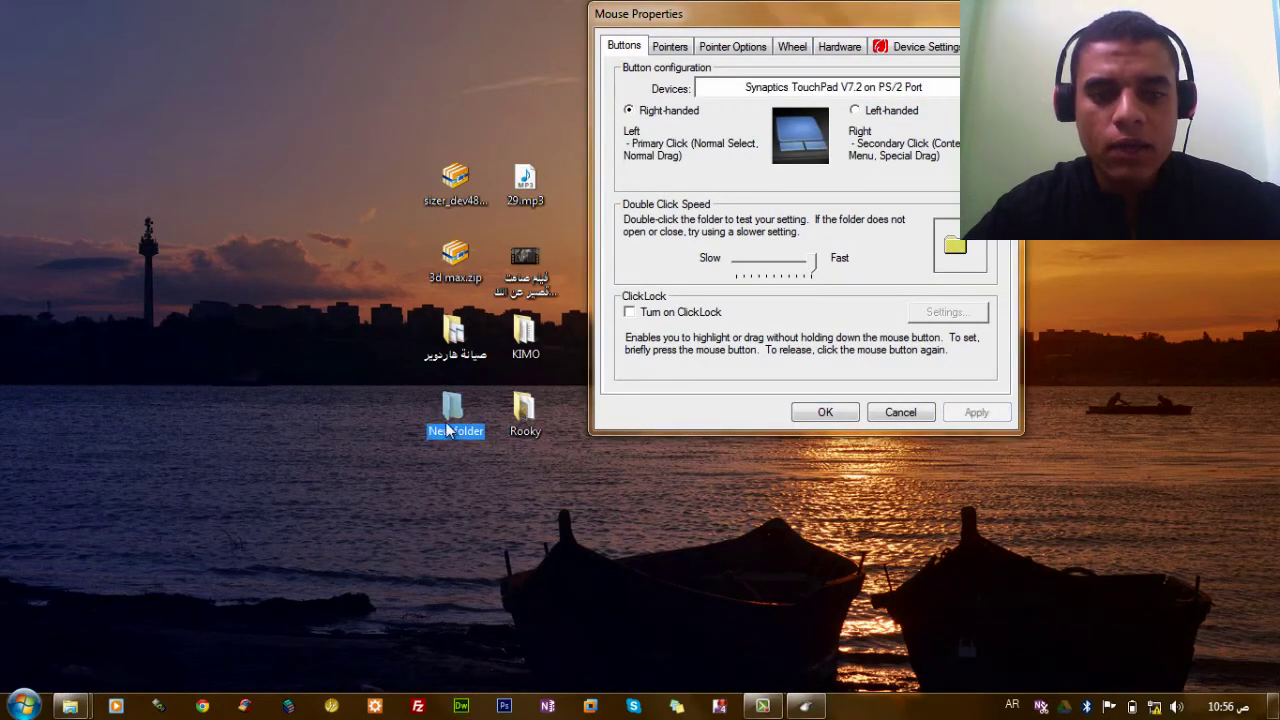
click(425, 420)
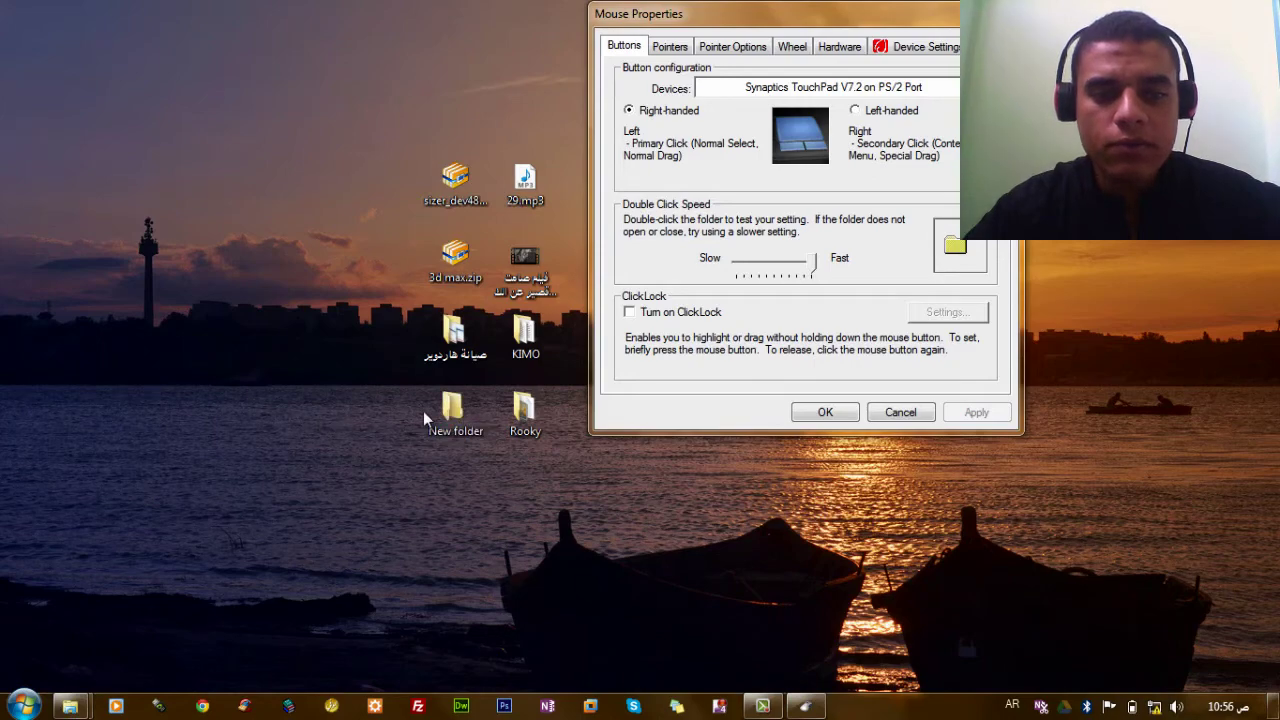
double_click(449, 416)
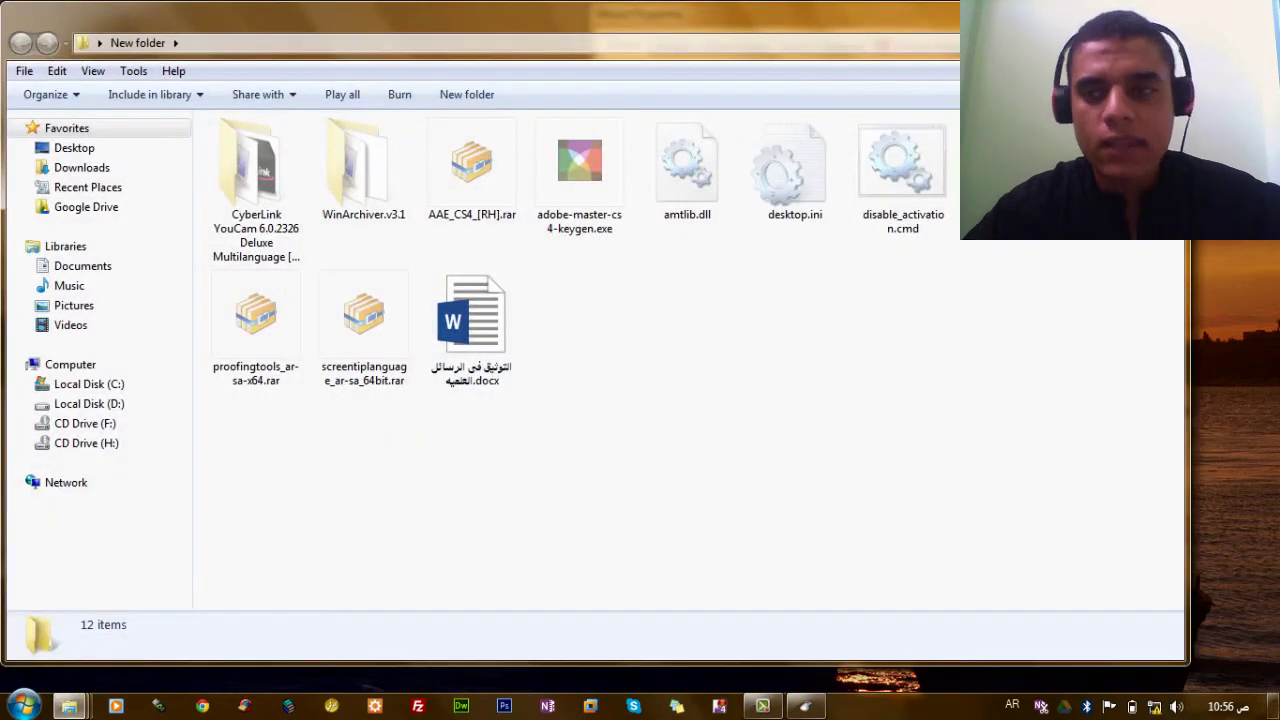
key(alt+F4)
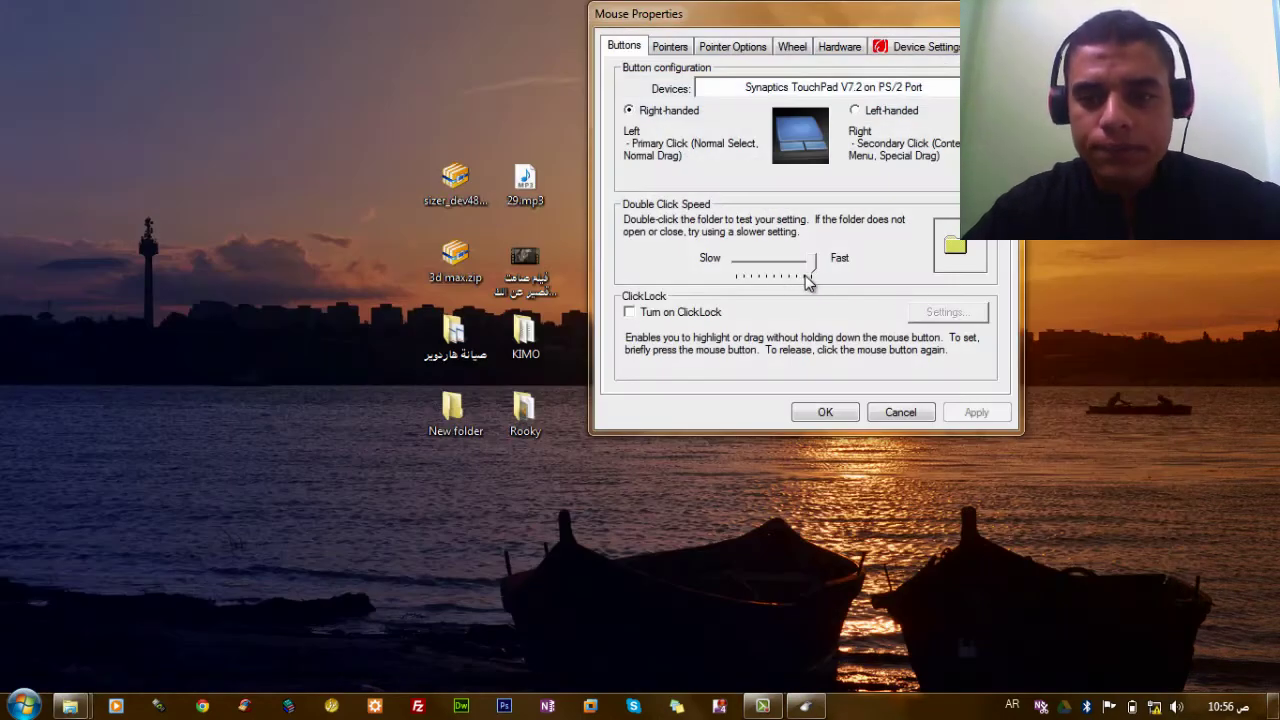
click(899, 413)
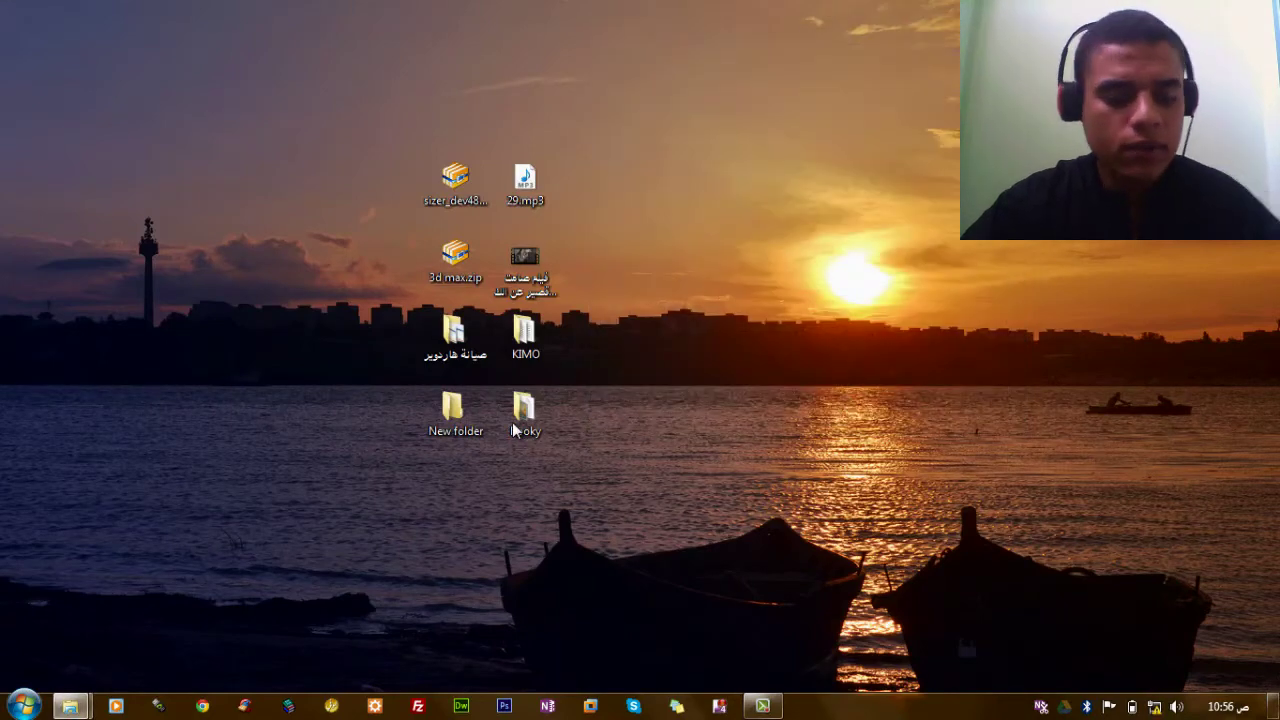
Reopen Mouse Properties with the Run command, place it near the middle of the desktop, and set the double-click speed to mid-range
key(super+r)
click(160, 651)
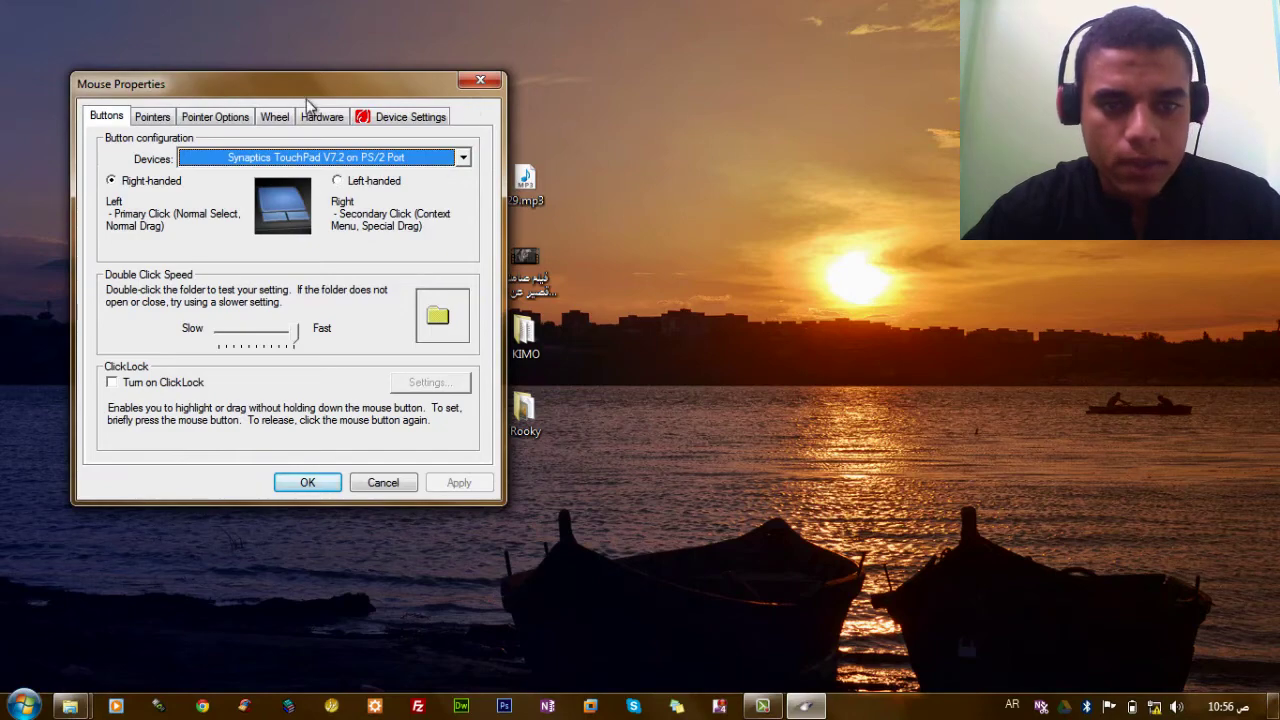
drag(310, 103, 590, 82)
drag(575, 311, 540, 316)
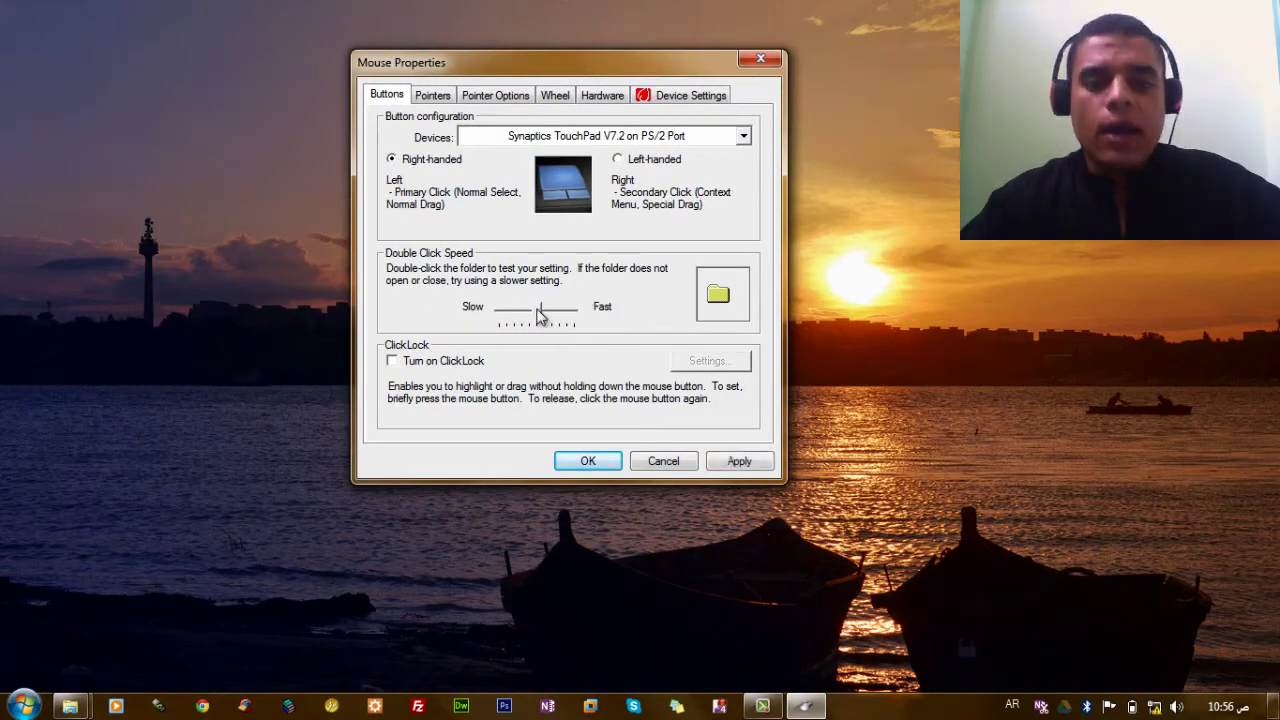
Show the pointer scheme settings, uncover part of the desktop, and refresh it to demonstrate the current pointer
click(432, 95)
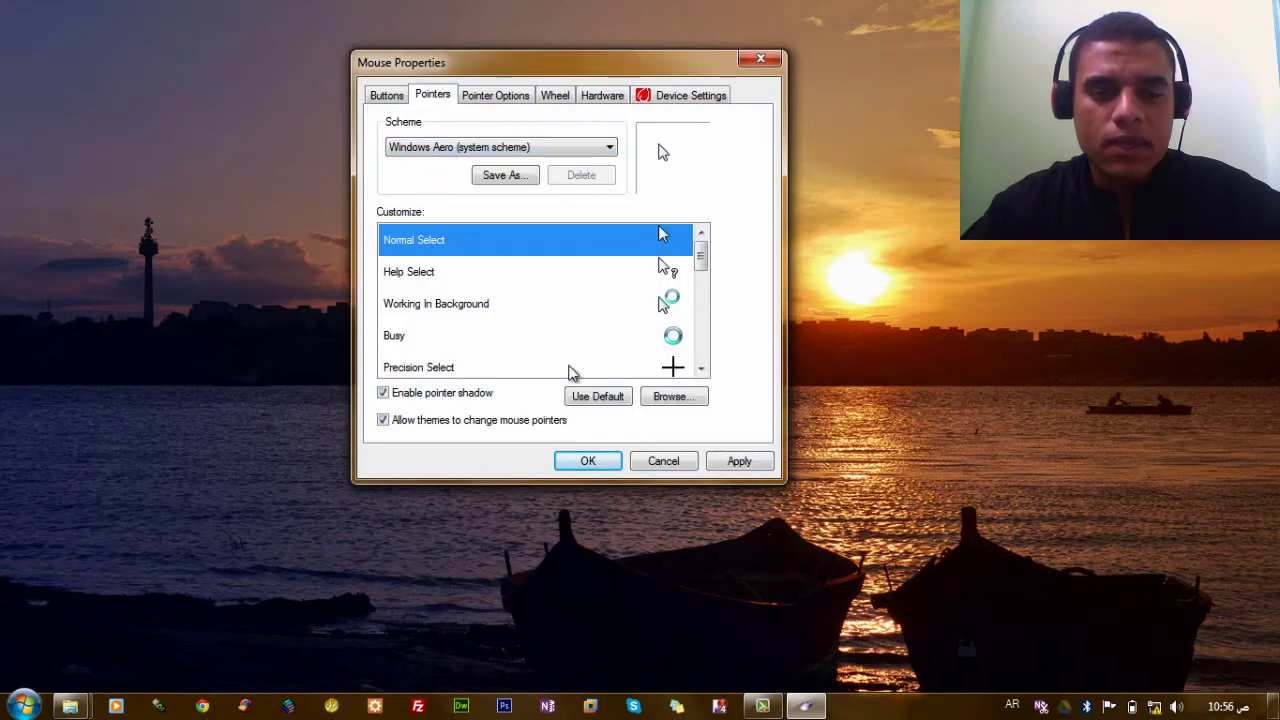
drag(572, 52, 712, 30)
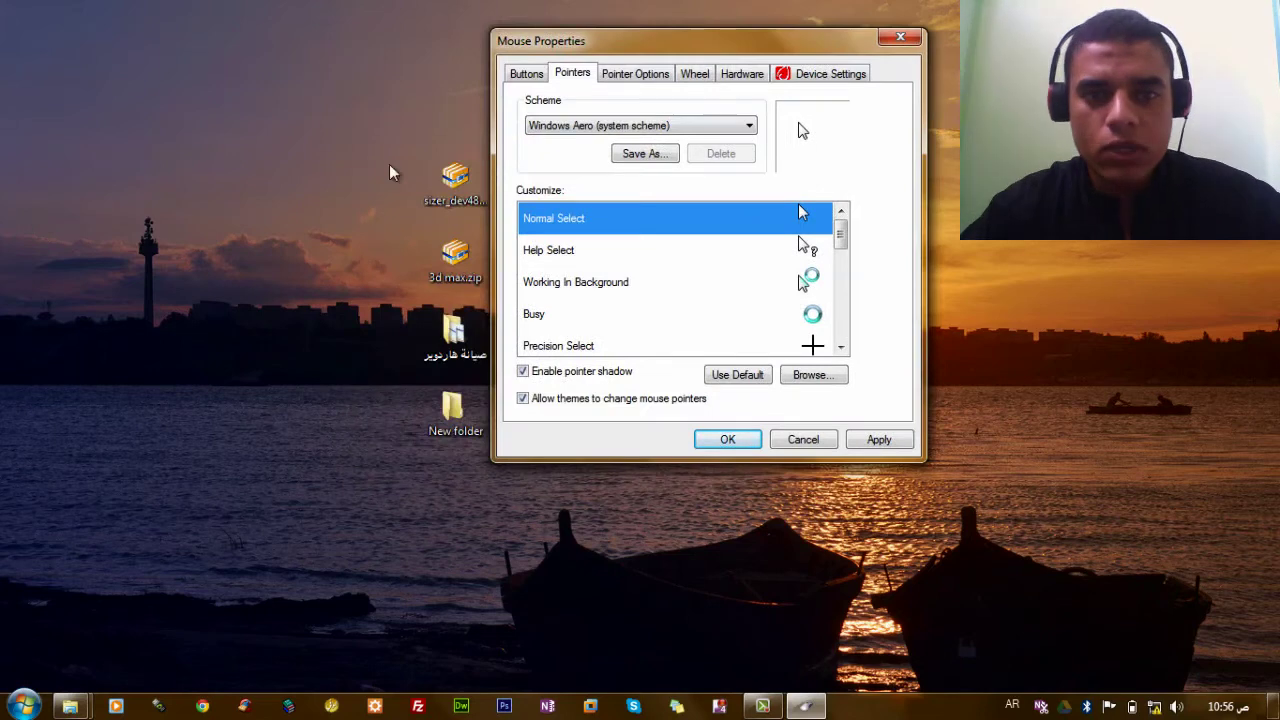
right_click(270, 202)
click(300, 249)
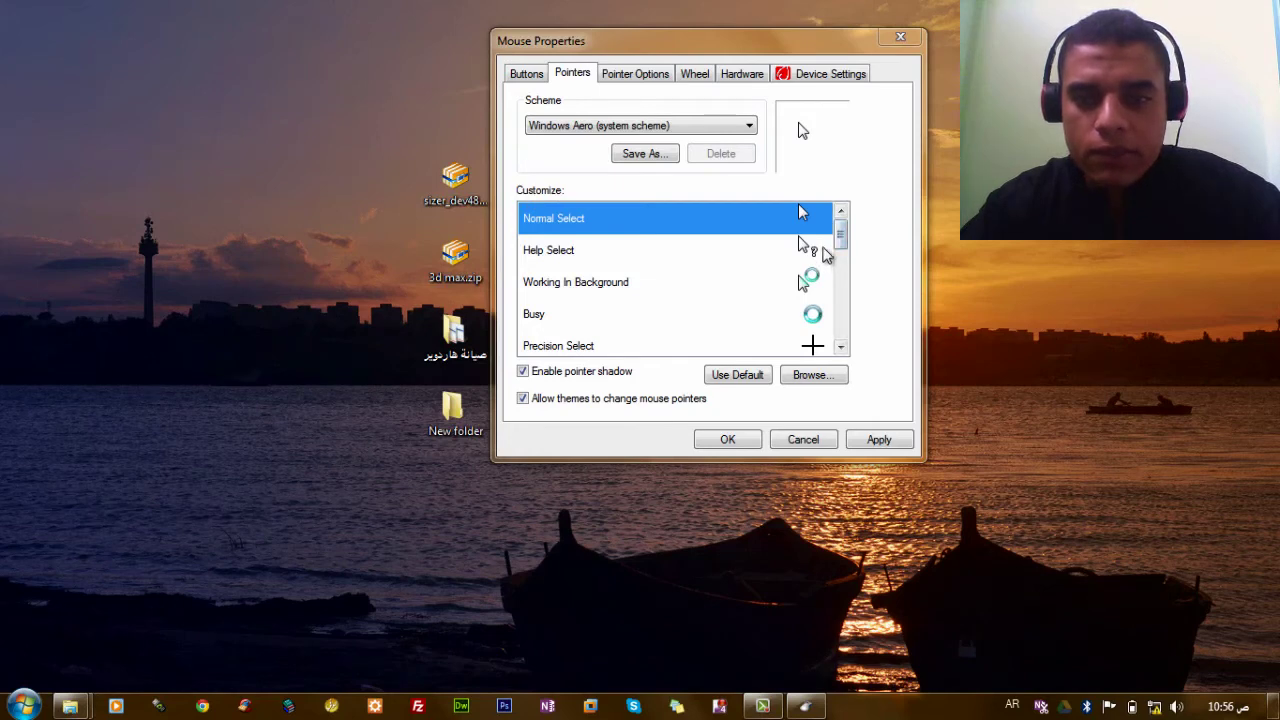
Examine the customizable pointers of the Windows Aero scheme, including Busy, Text Select, Vertical Resize, Alternate Select and Link Select
click(818, 322)
click(840, 346)
click(840, 346)
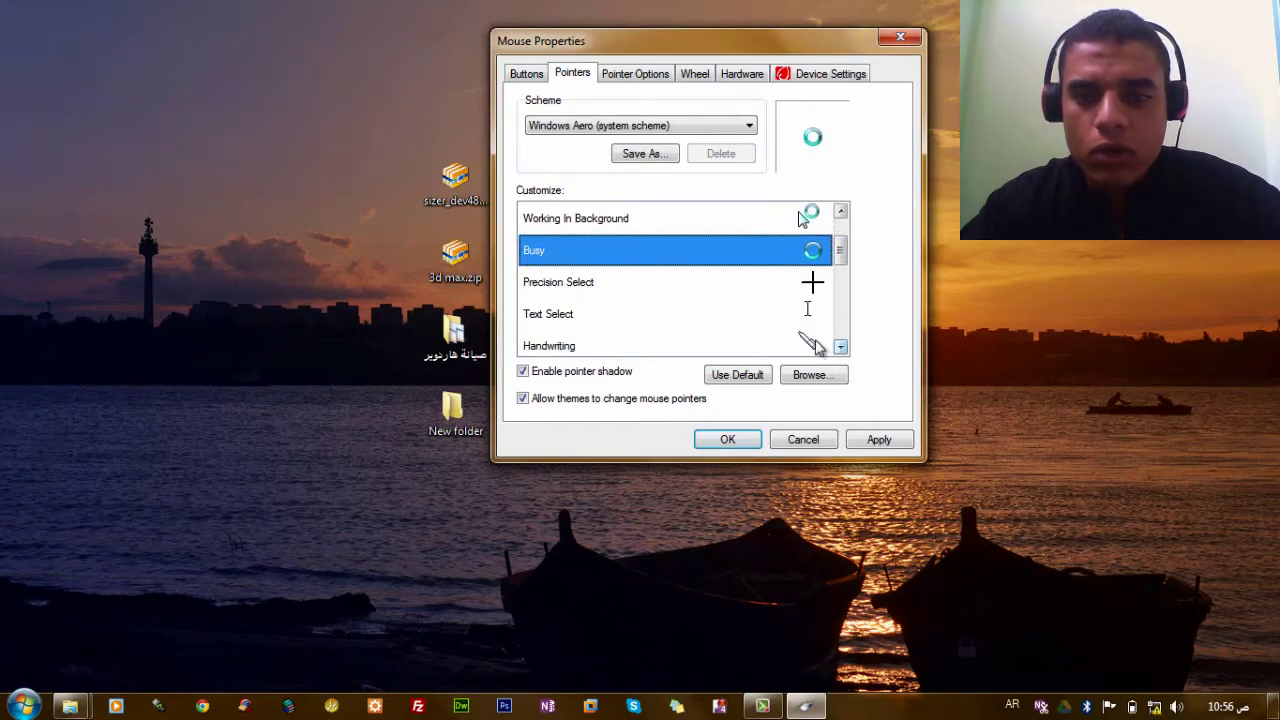
click(815, 314)
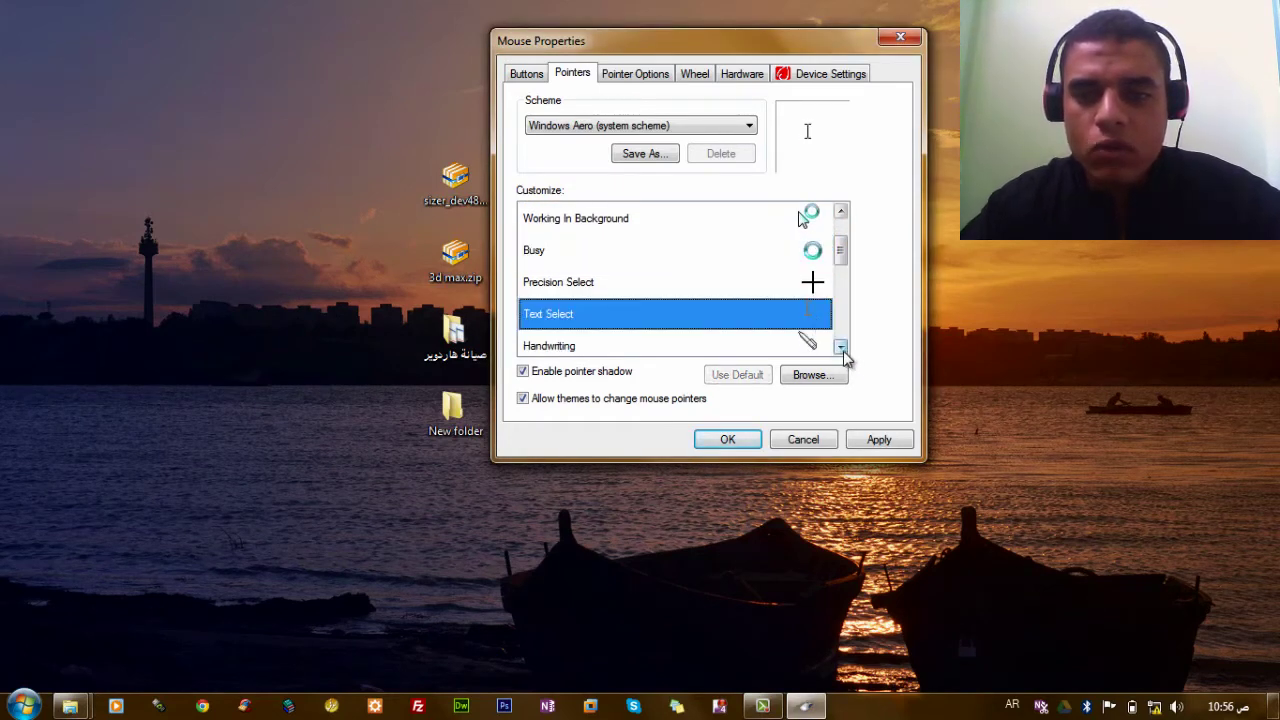
click(840, 346)
click(840, 346)
click(815, 290)
click(840, 346)
click(815, 314)
click(840, 346)
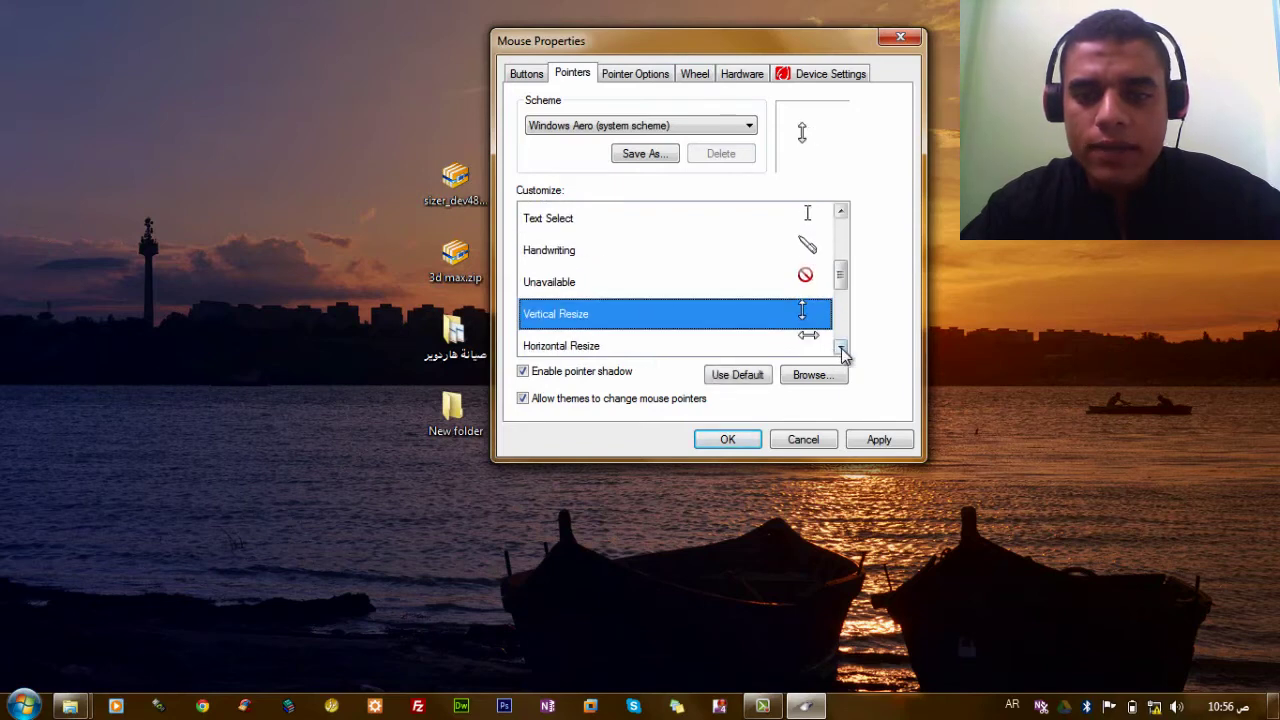
click(840, 346)
click(840, 346)
click(840, 346)
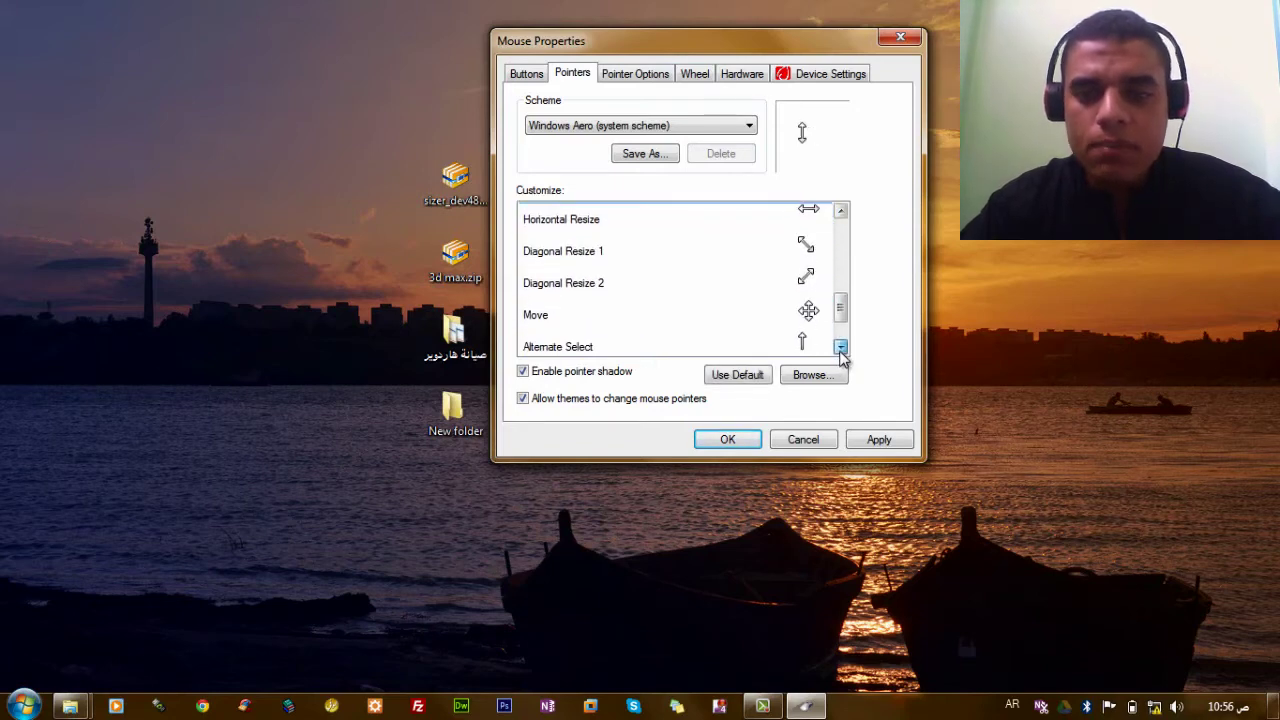
click(808, 313)
key(Down)
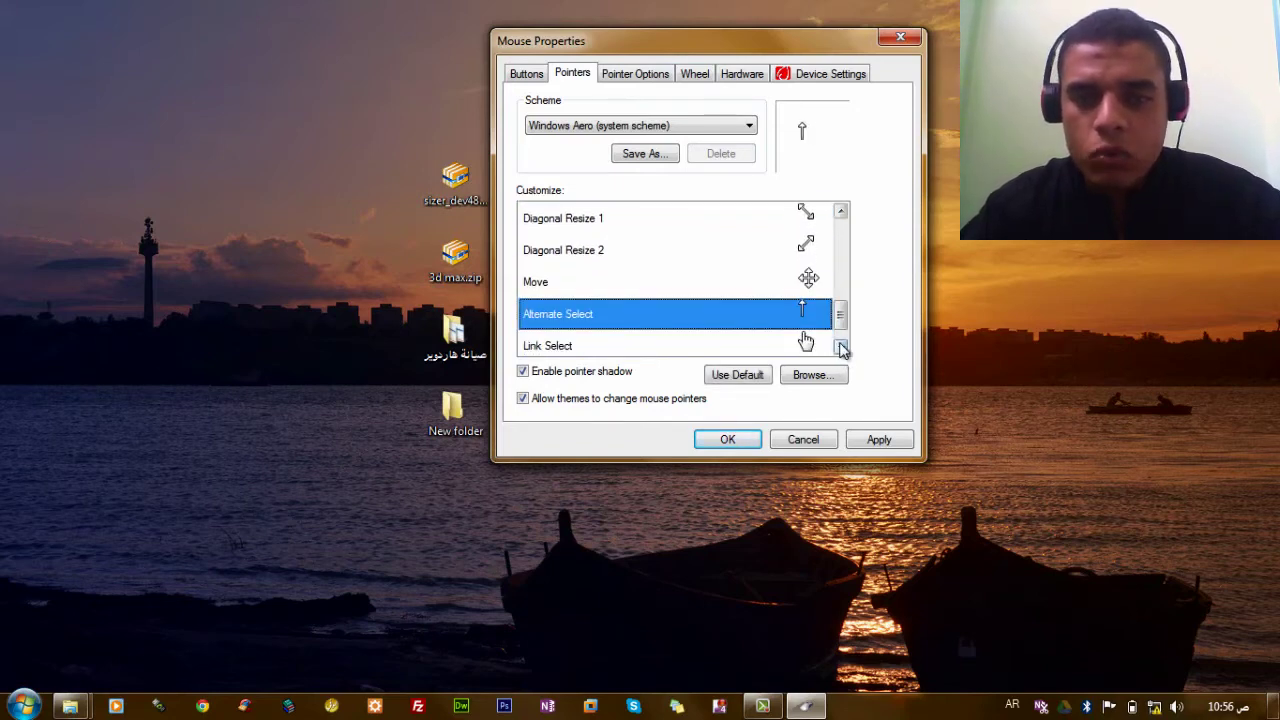
click(841, 346)
click(788, 326)
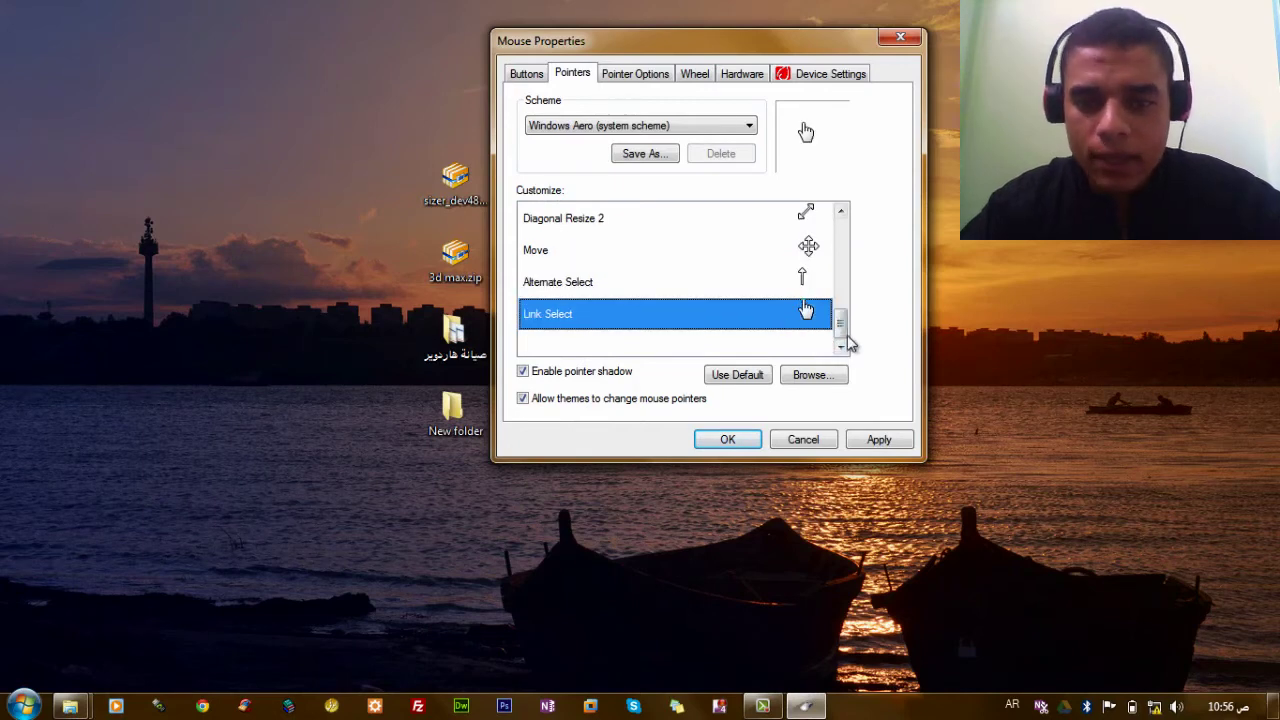
drag(846, 330, 842, 215)
Apply the Windows Black (system scheme) pointer scheme and try the new pointer by refreshing the desktop
click(705, 128)
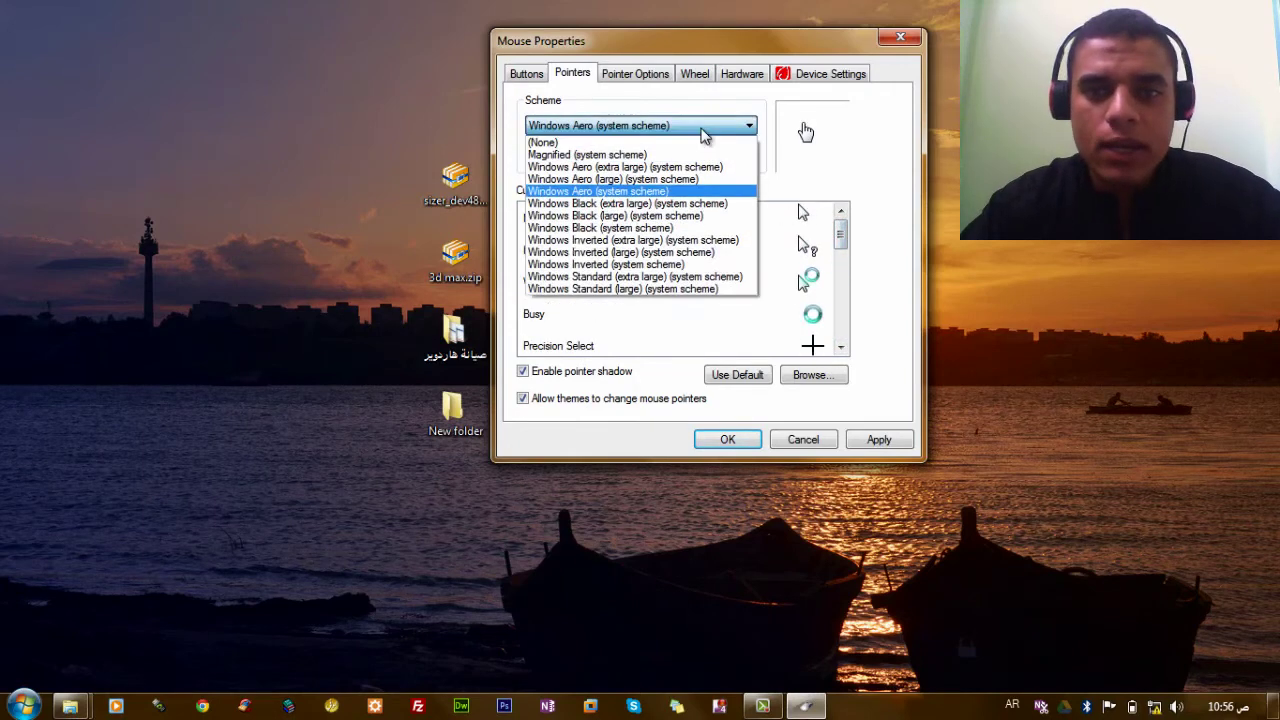
click(690, 228)
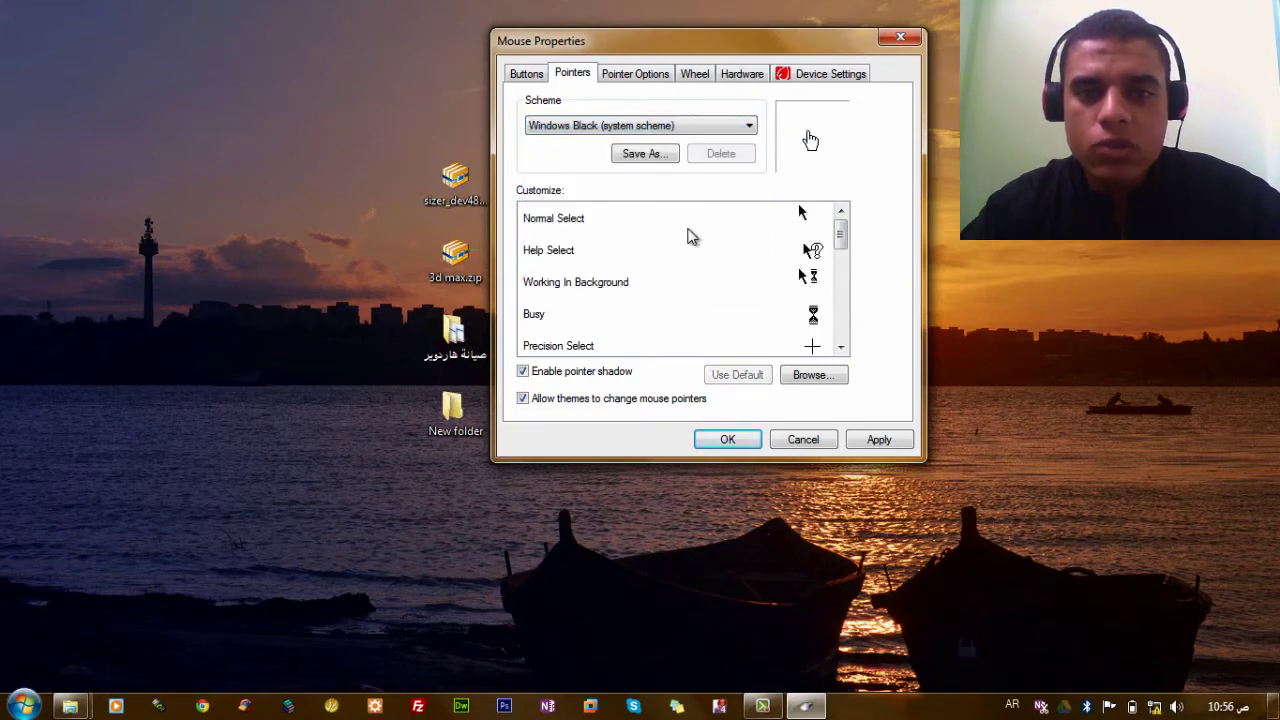
click(880, 440)
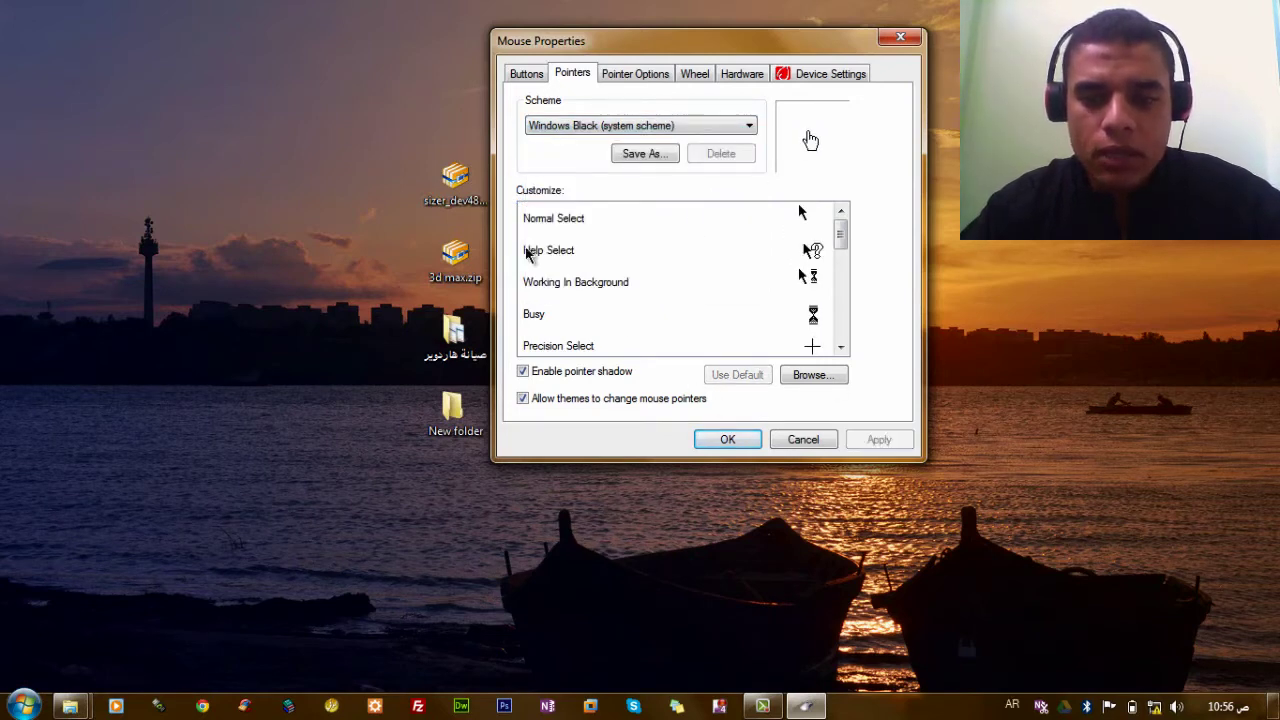
right_click(290, 152)
click(337, 201)
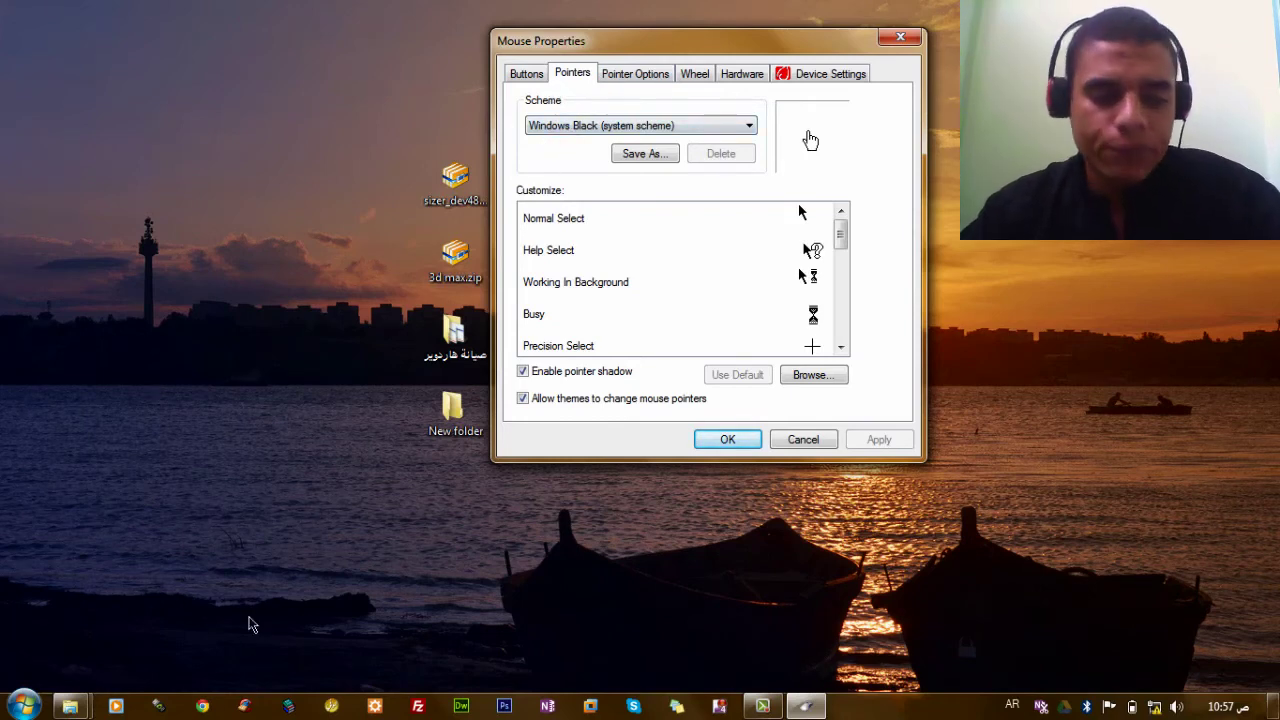
Try the fastest and slowest pointer speeds, set the speed slightly above mid-range, apply it, and close Mouse Properties
click(636, 78)
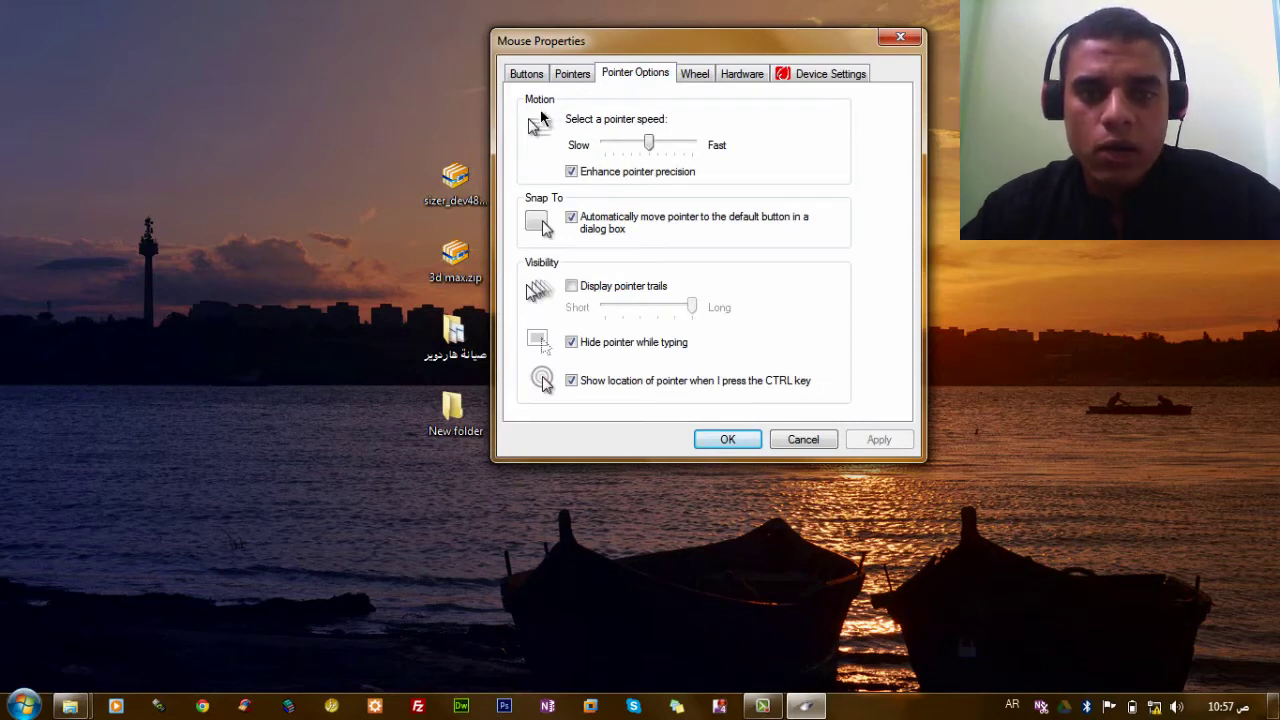
drag(648, 143, 720, 150)
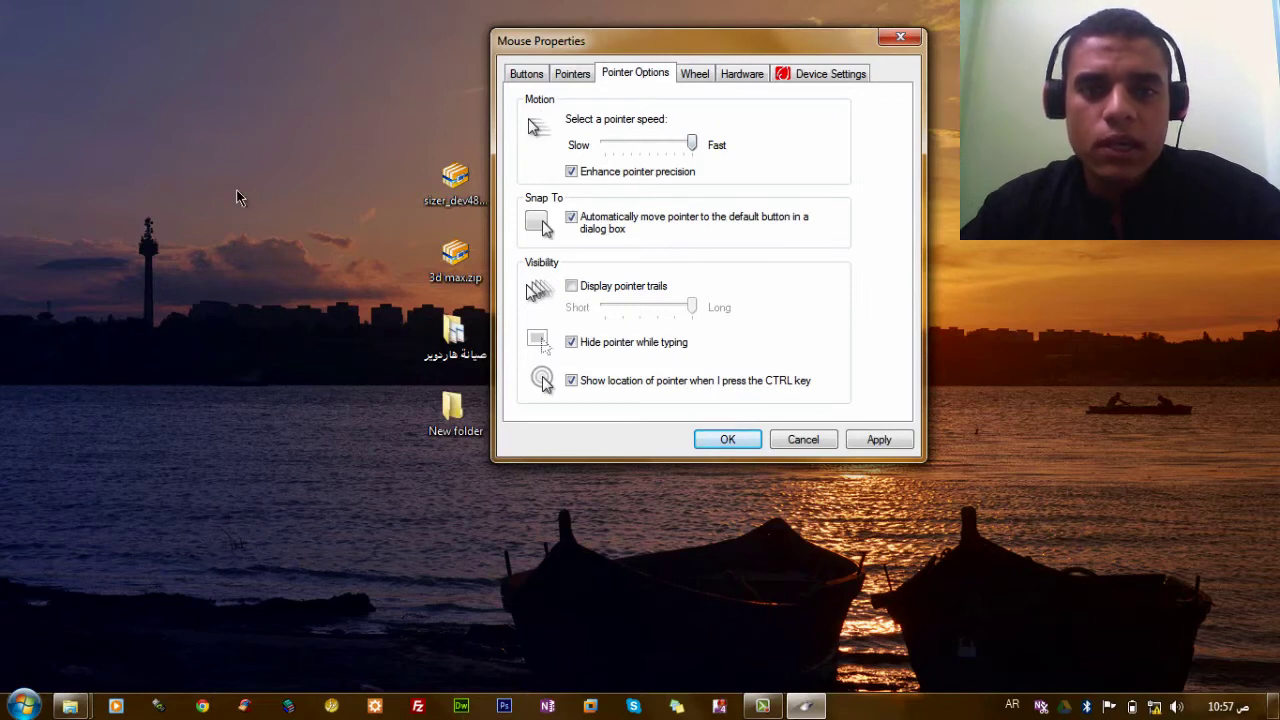
drag(646, 144, 606, 150)
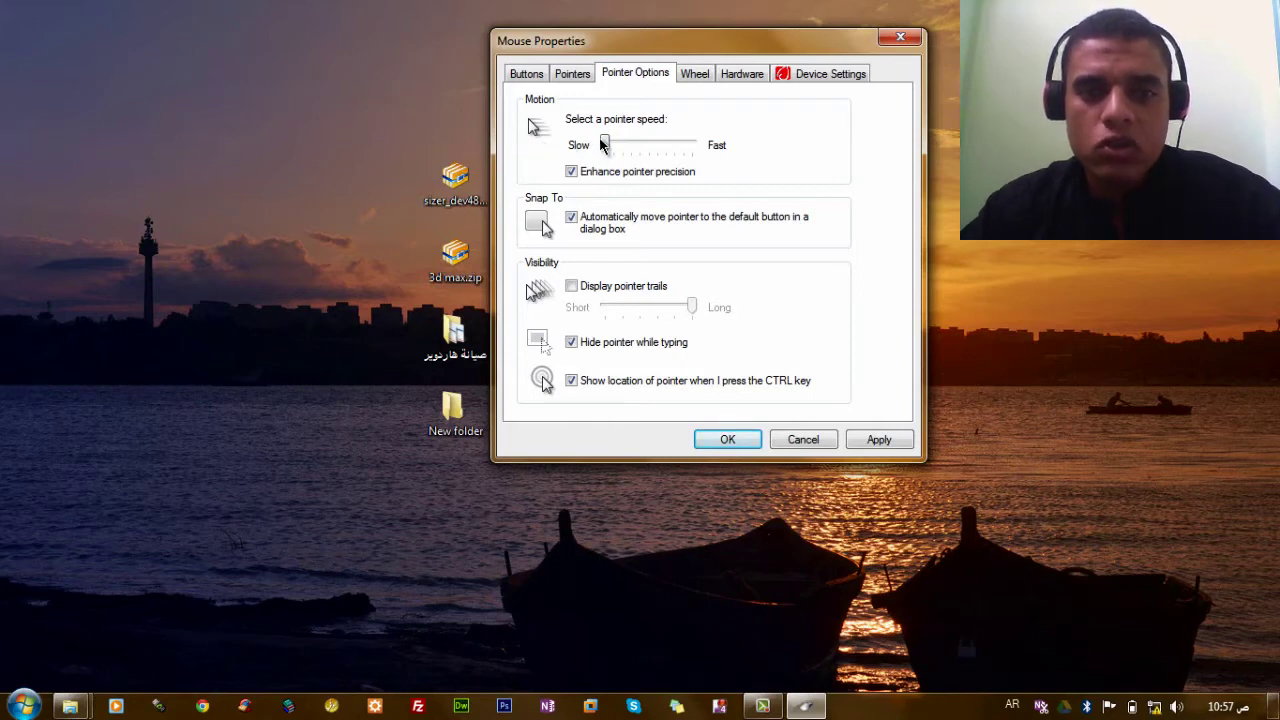
drag(612, 148, 657, 145)
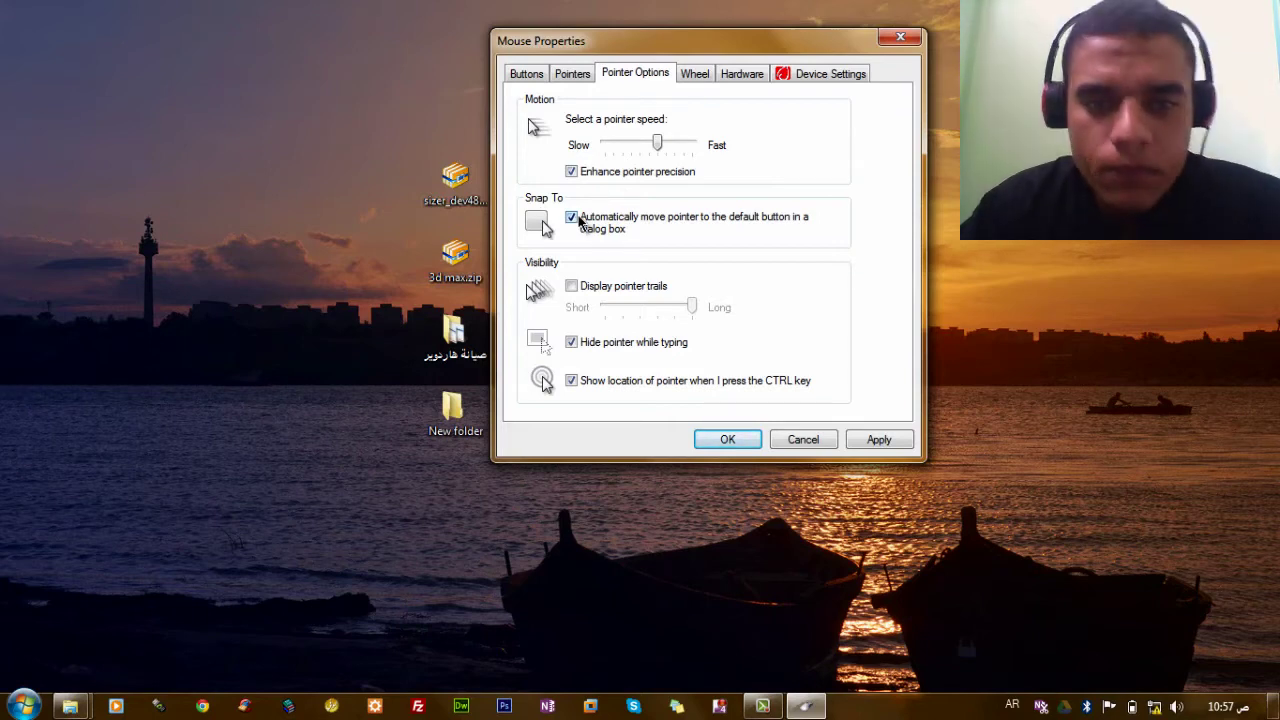
click(880, 442)
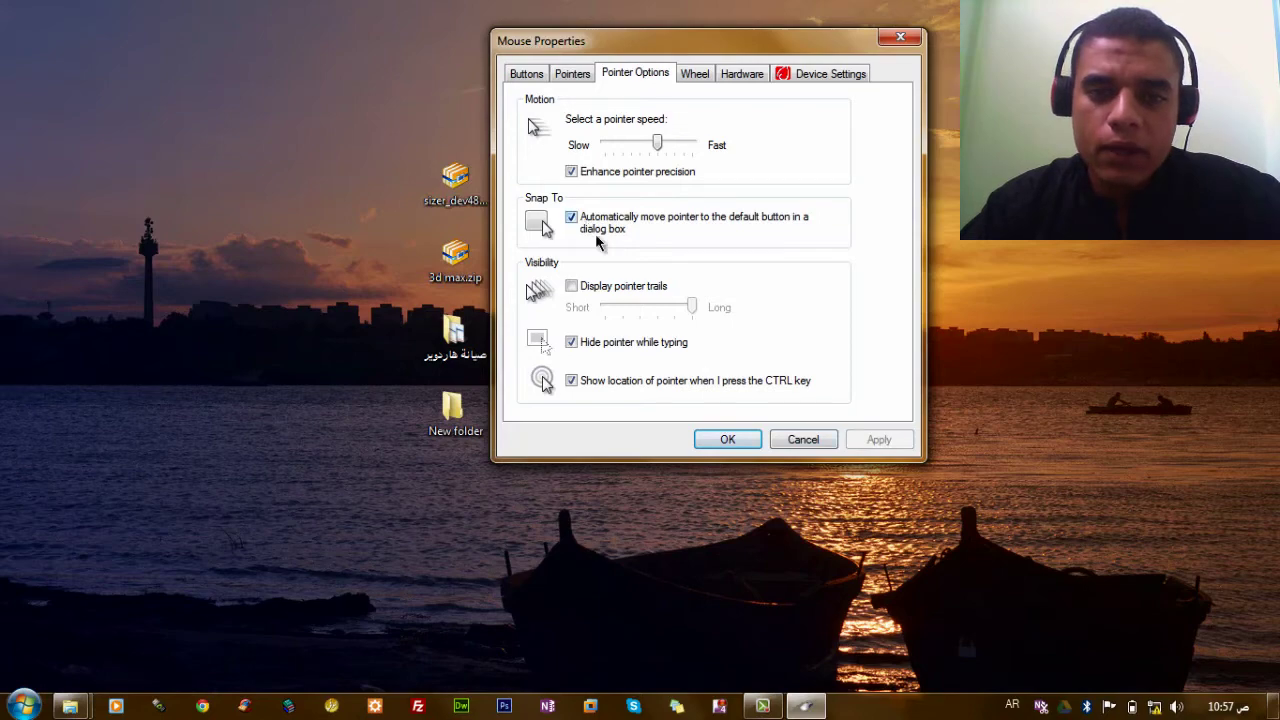
click(728, 439)
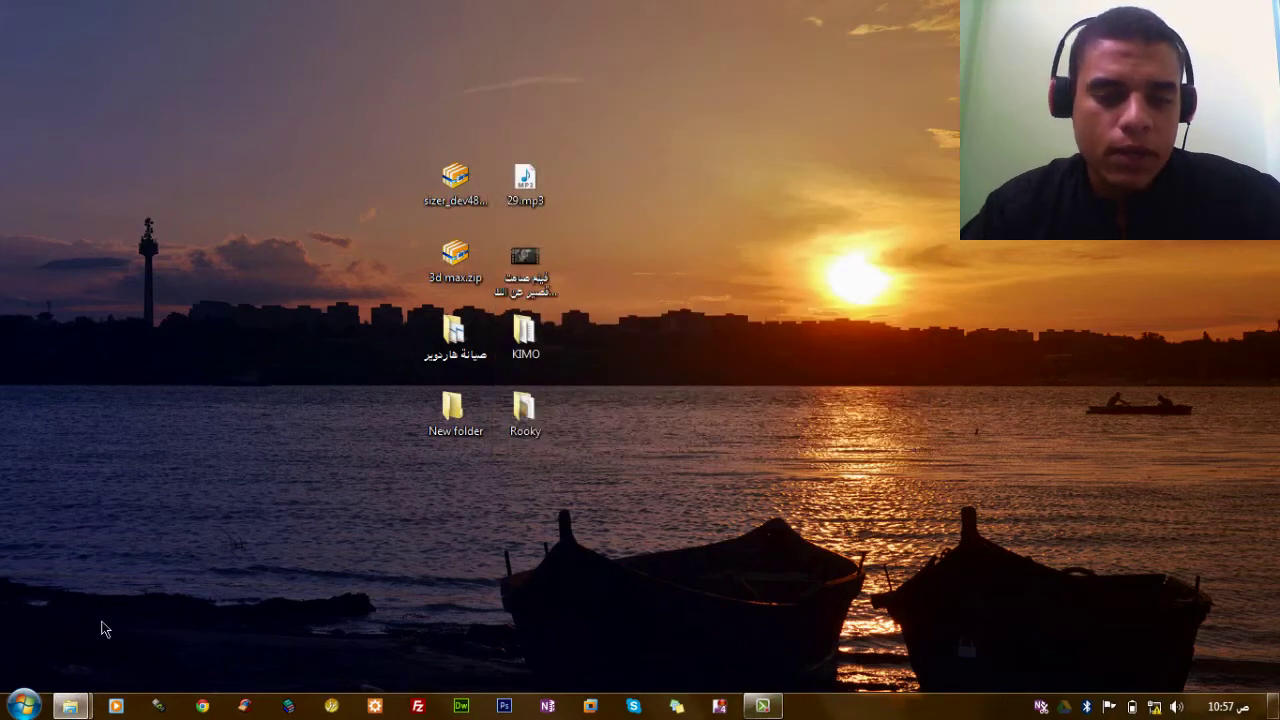
Reopen Mouse Properties from Control Panel and turn off automatically moving the pointer to the default button in dialog boxes
click(24, 706)
click(371, 401)
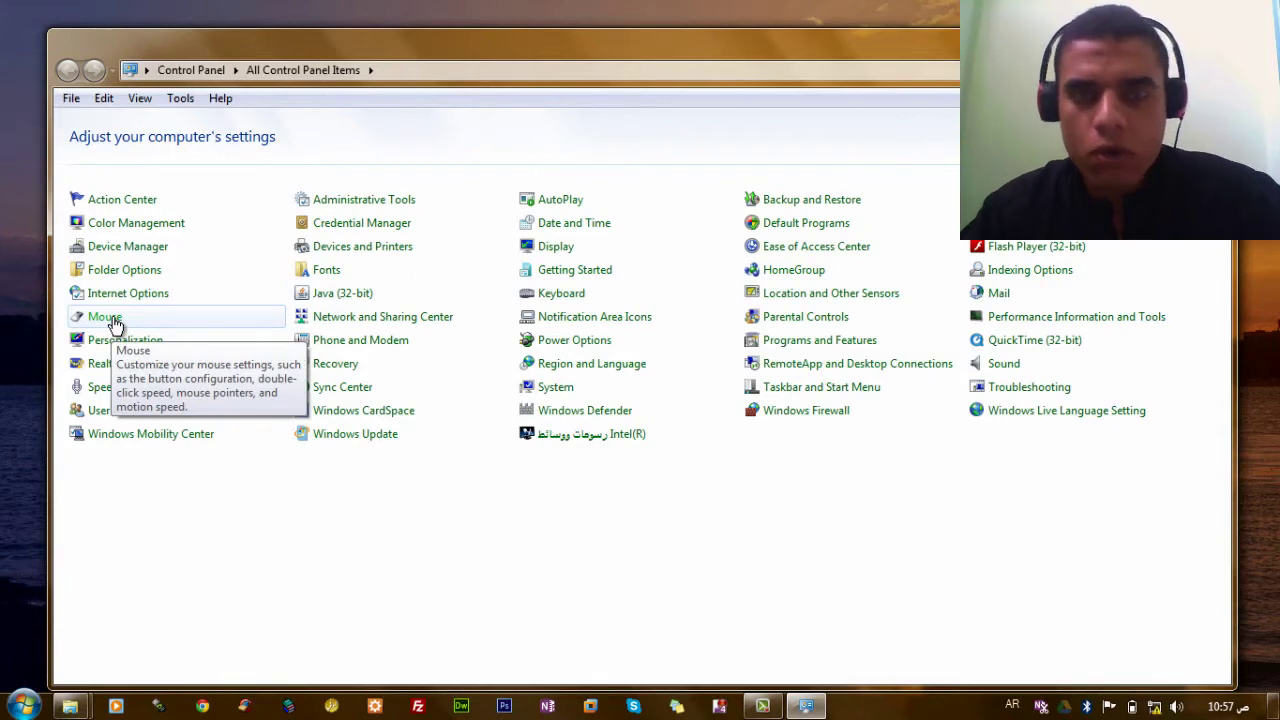
click(114, 322)
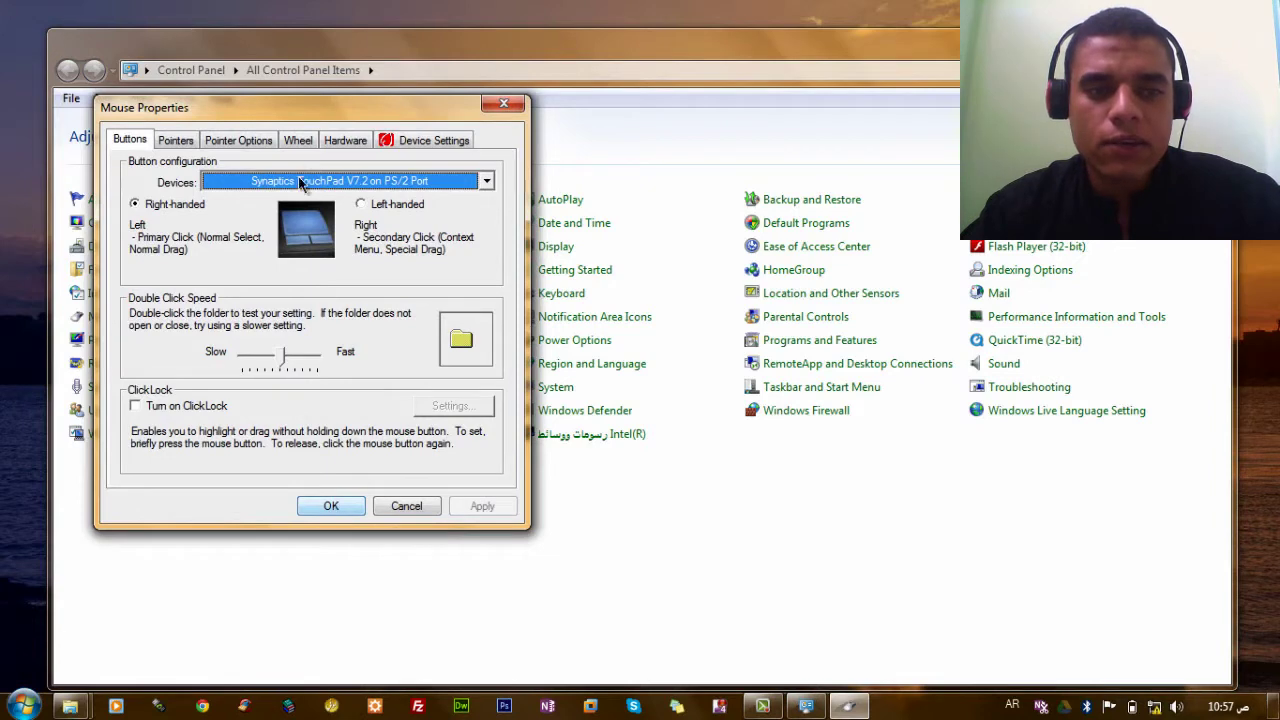
click(240, 140)
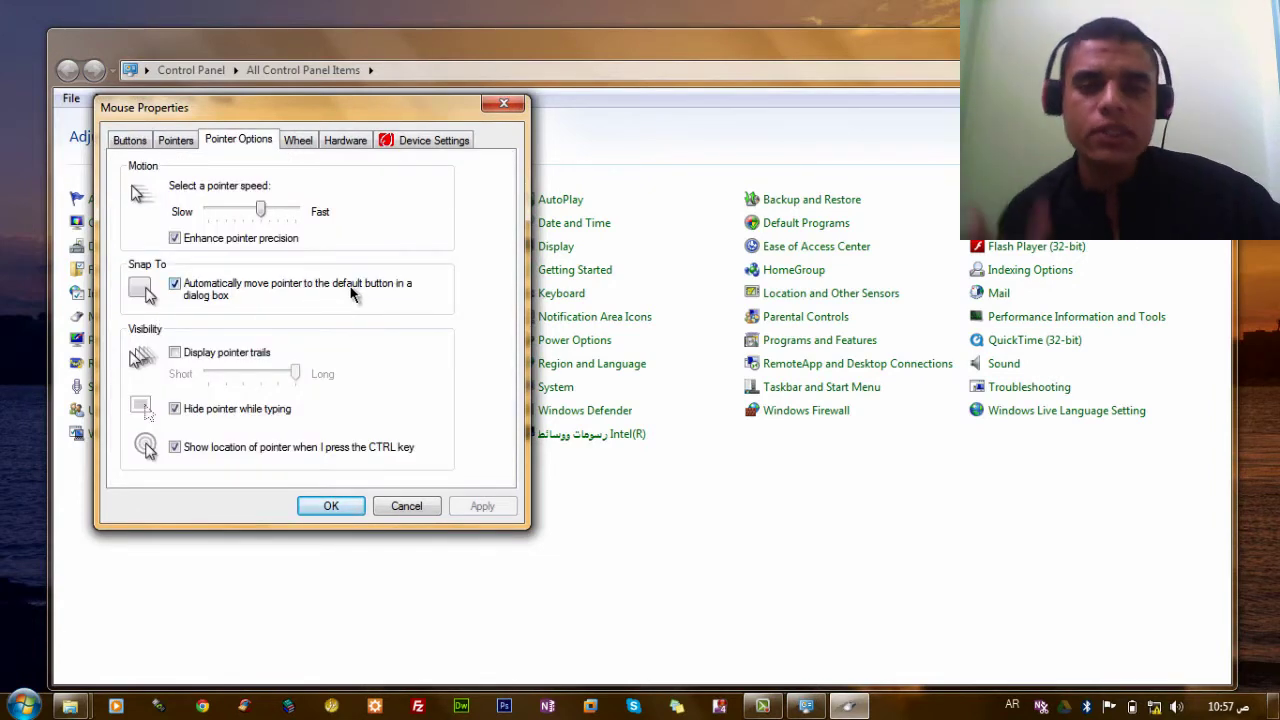
click(176, 285)
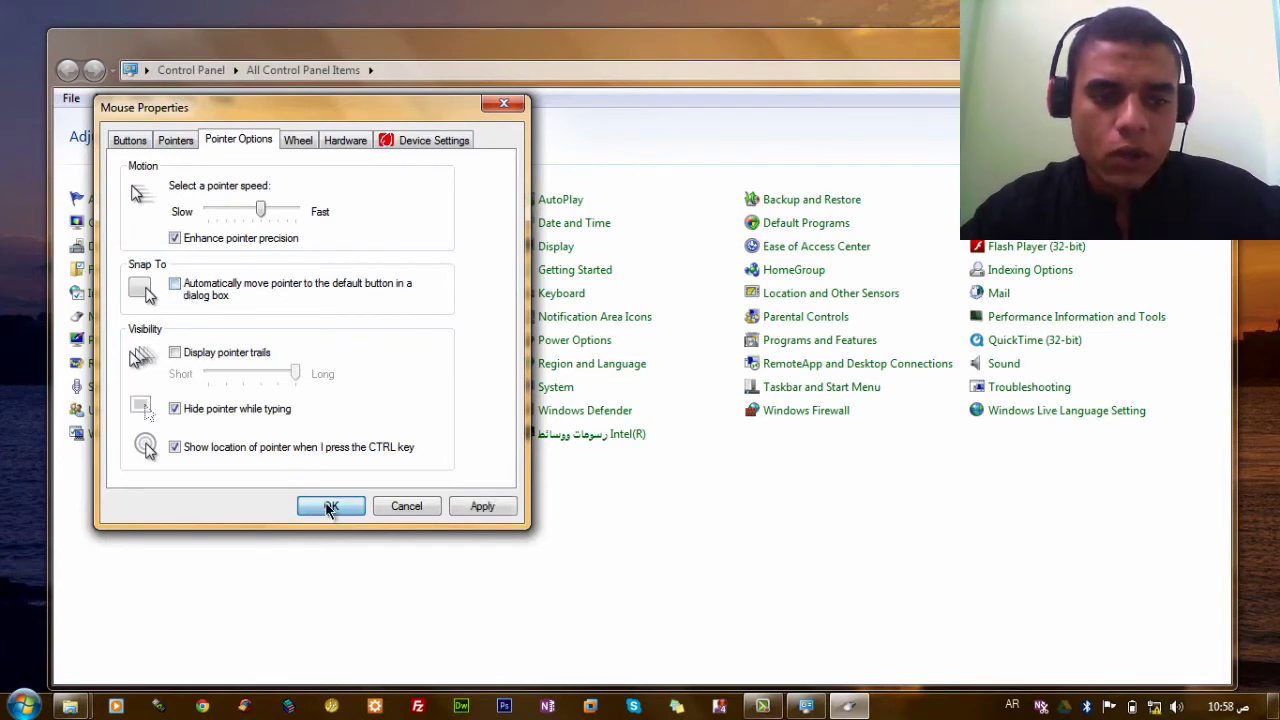
click(330, 506)
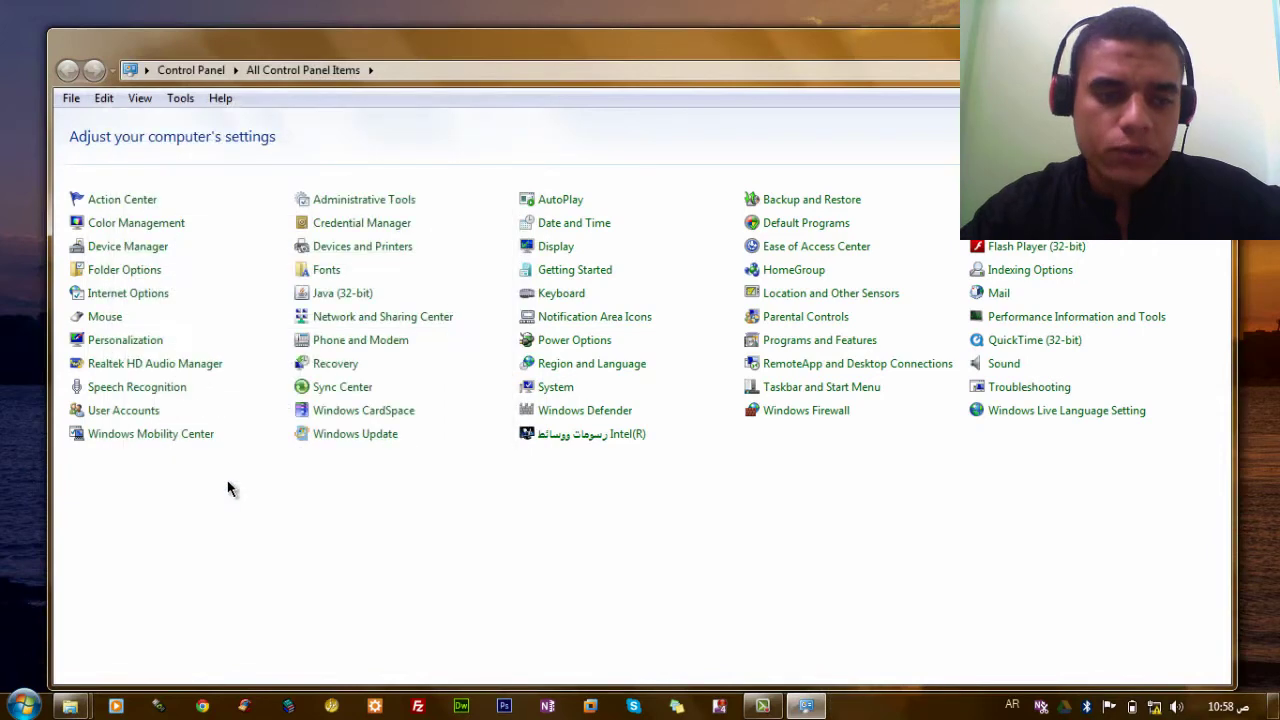
Reopen Mouse Properties, re-enable automatic movement to the default button, and demonstrate showing the pointer's location
click(105, 318)
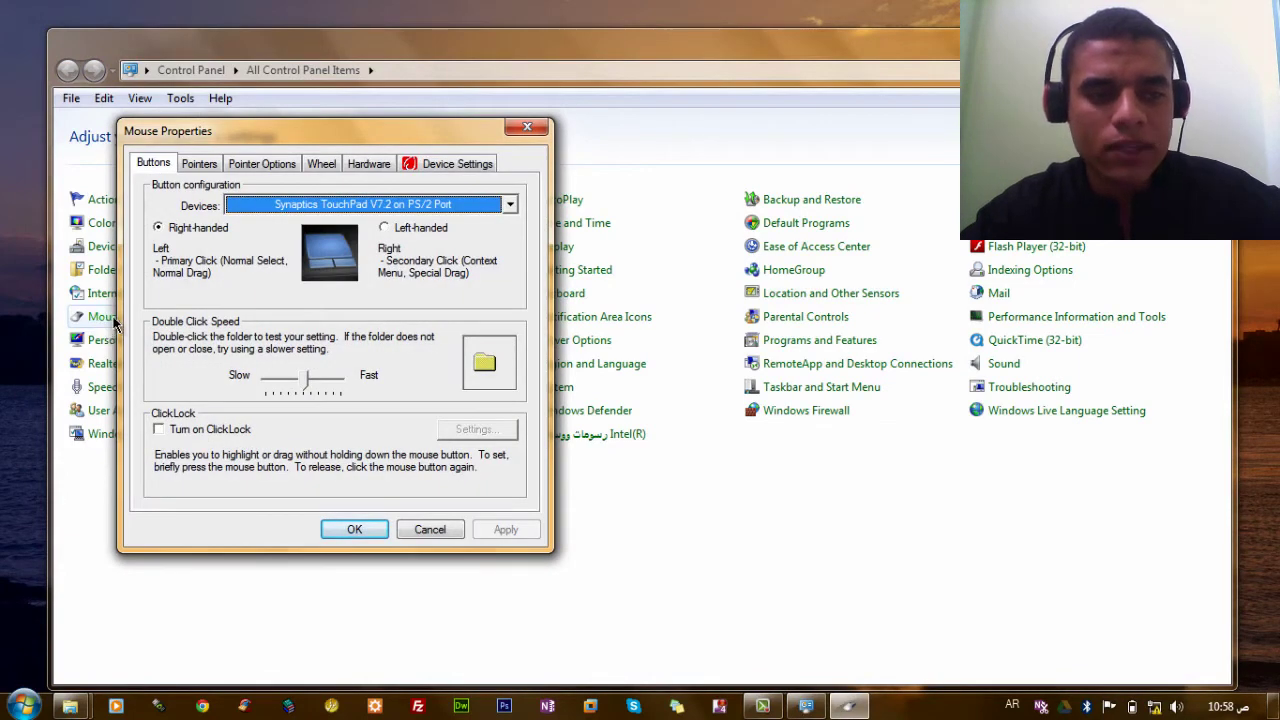
click(261, 163)
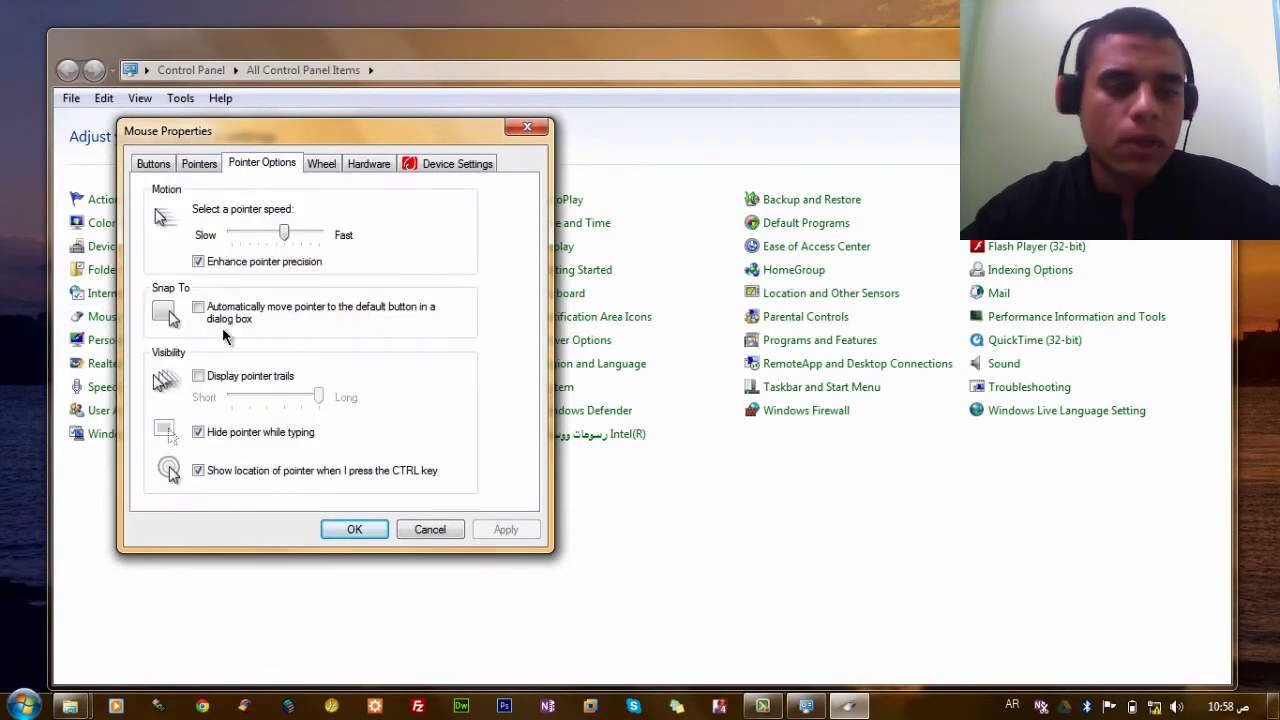
click(218, 318)
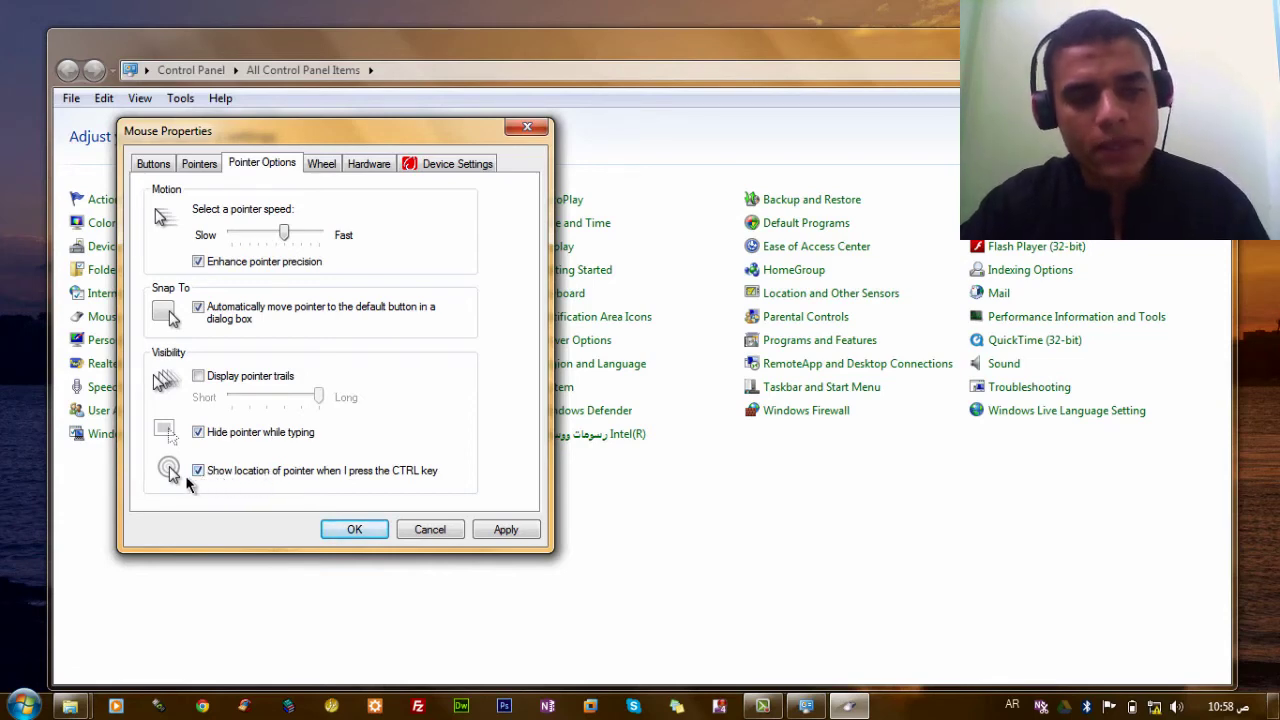
key(ctrl)
key(ctrl)
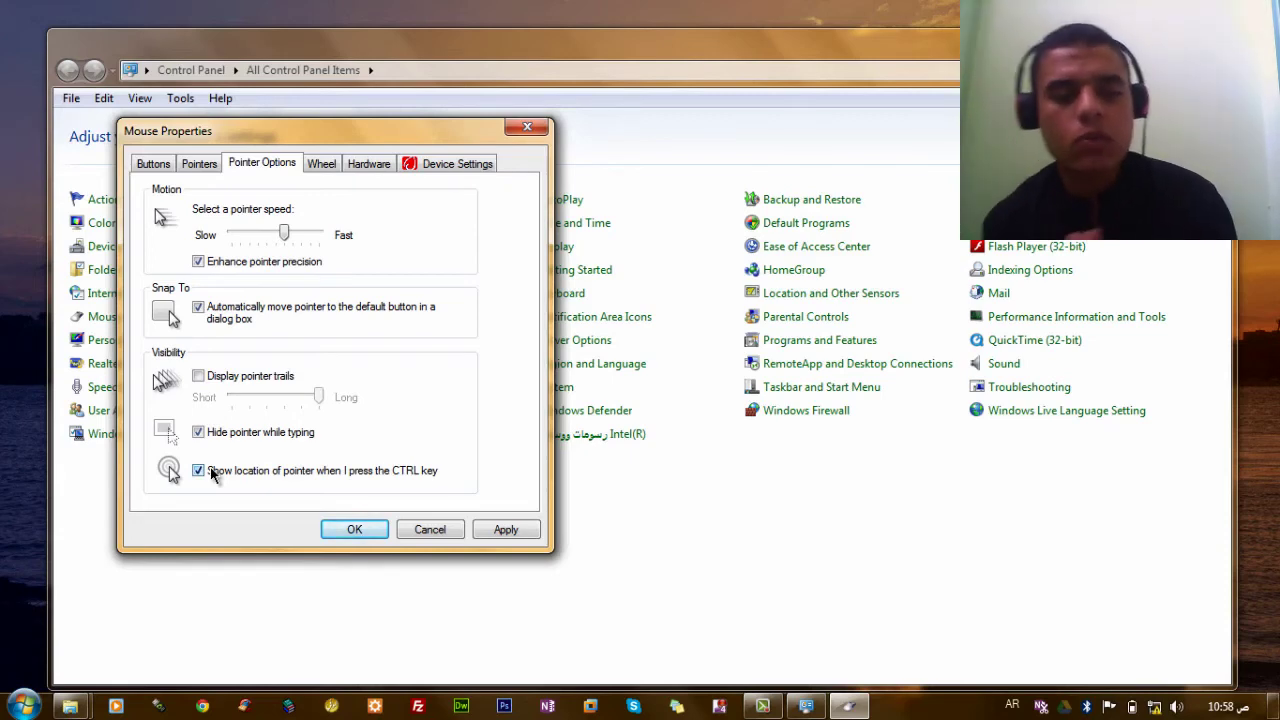
Show the wheel settings, display the Control Panel items as large icons, and scroll through them to demonstrate wheel scrolling
click(321, 164)
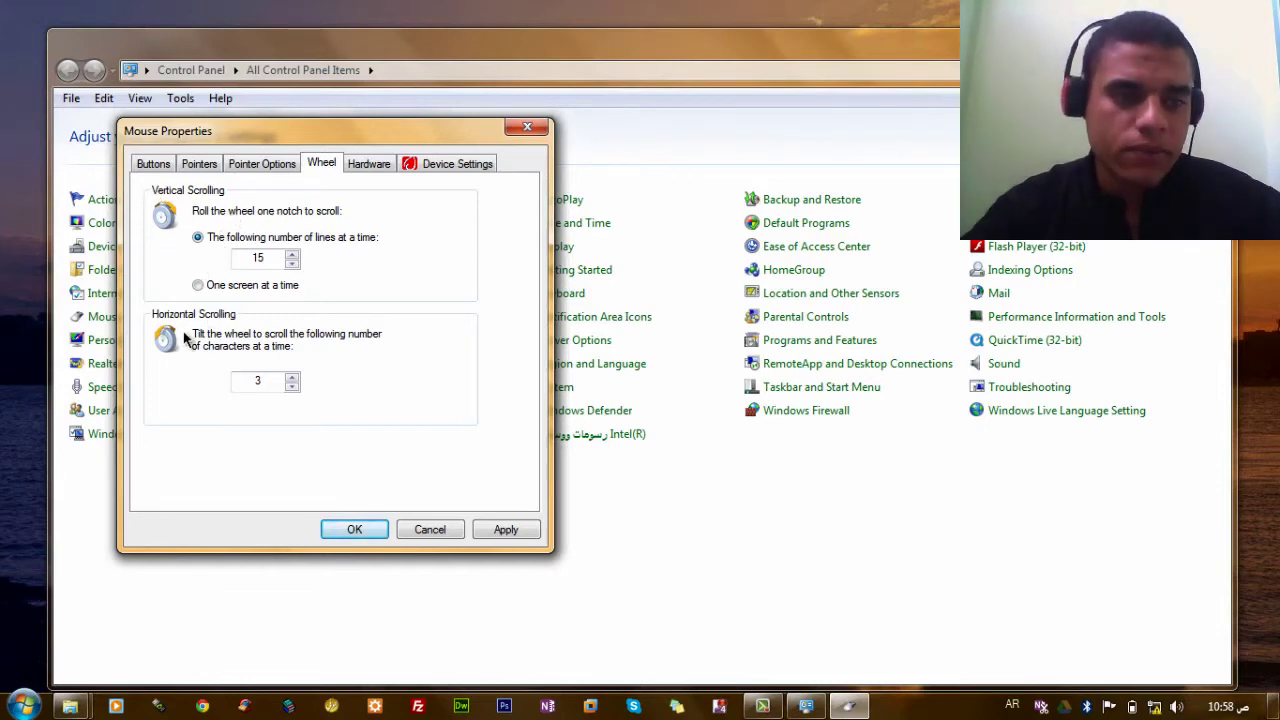
key(Escape)
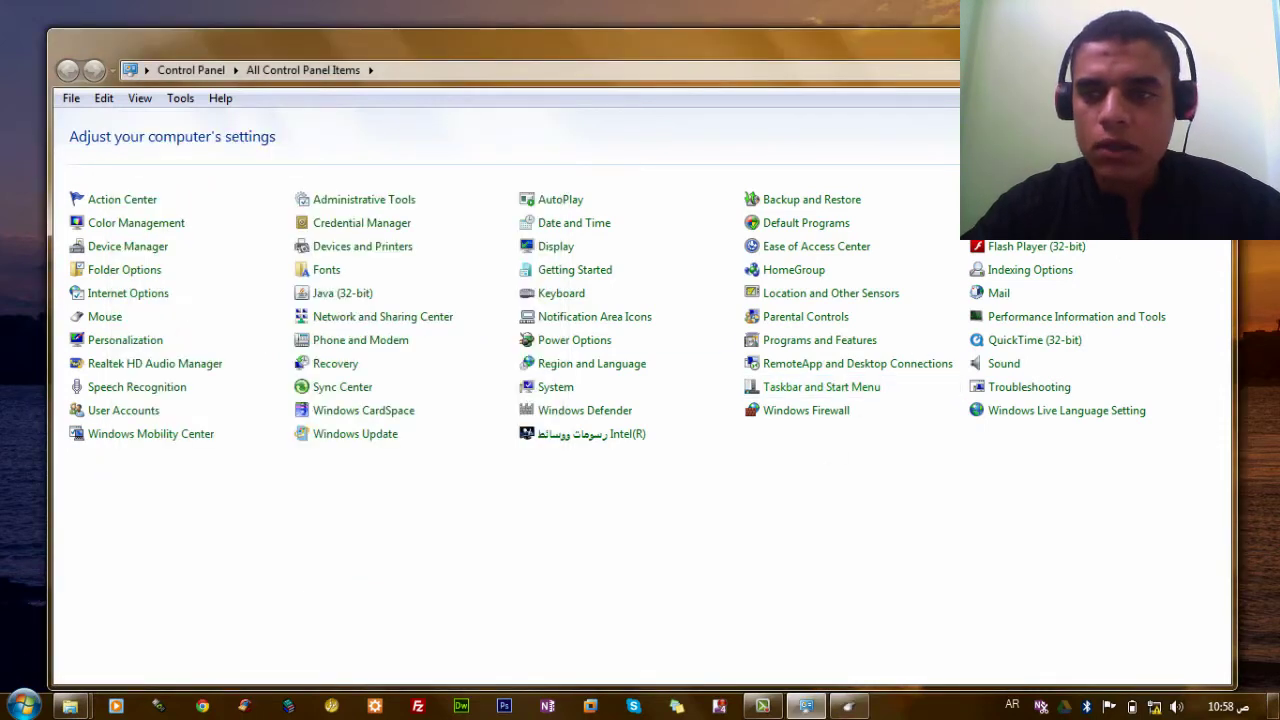
click(1140, 242)
scroll(1221, 439, down, 3)
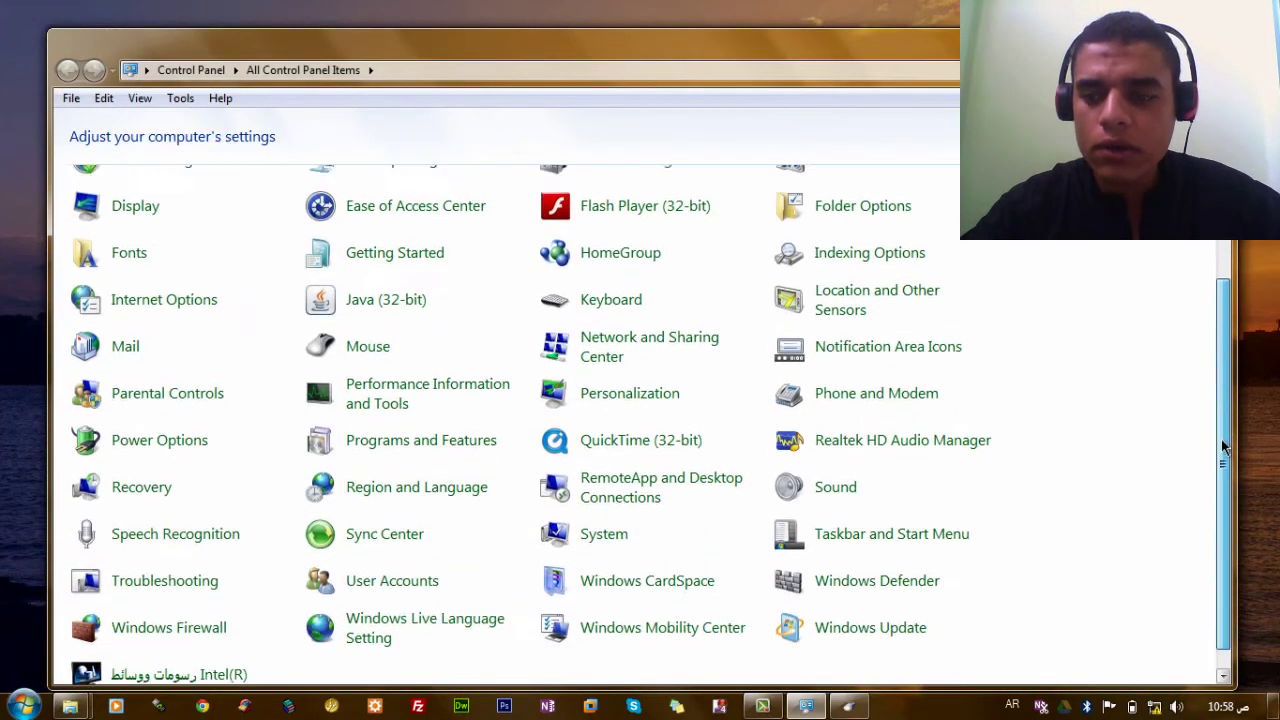
scroll(1201, 280, up, 3)
scroll(955, 312, down, 3)
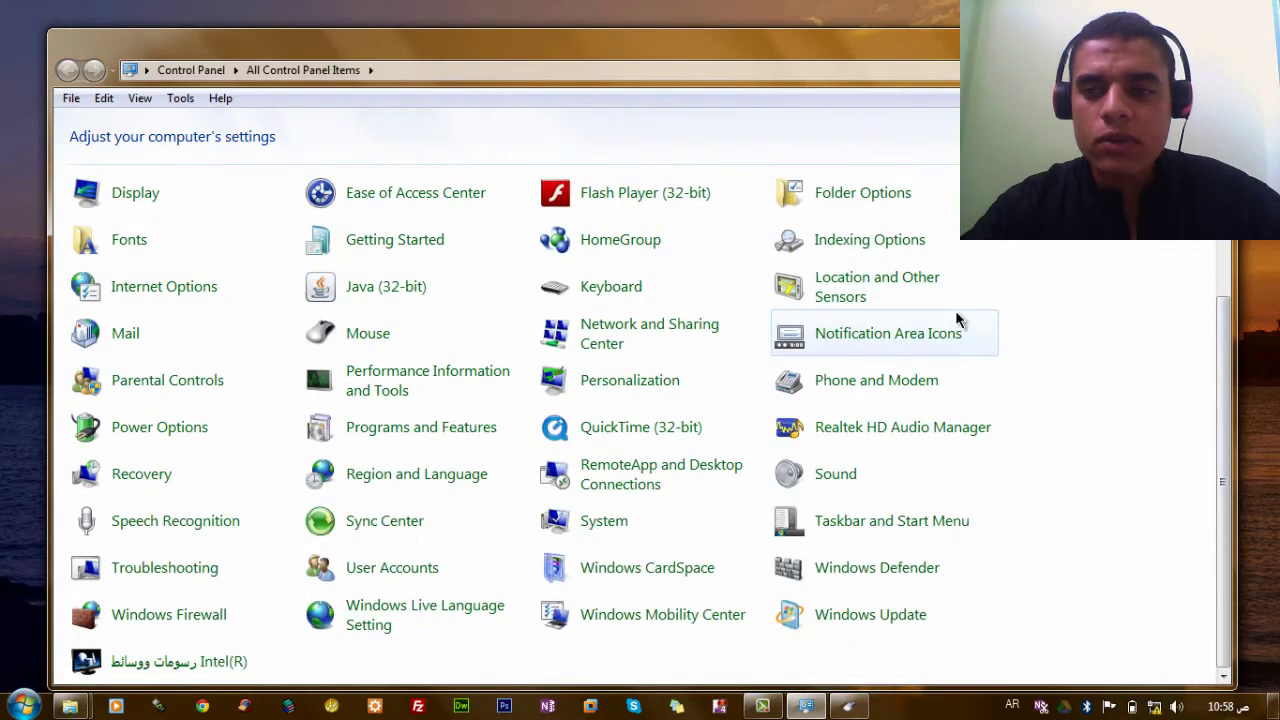
scroll(955, 318, up, 3)
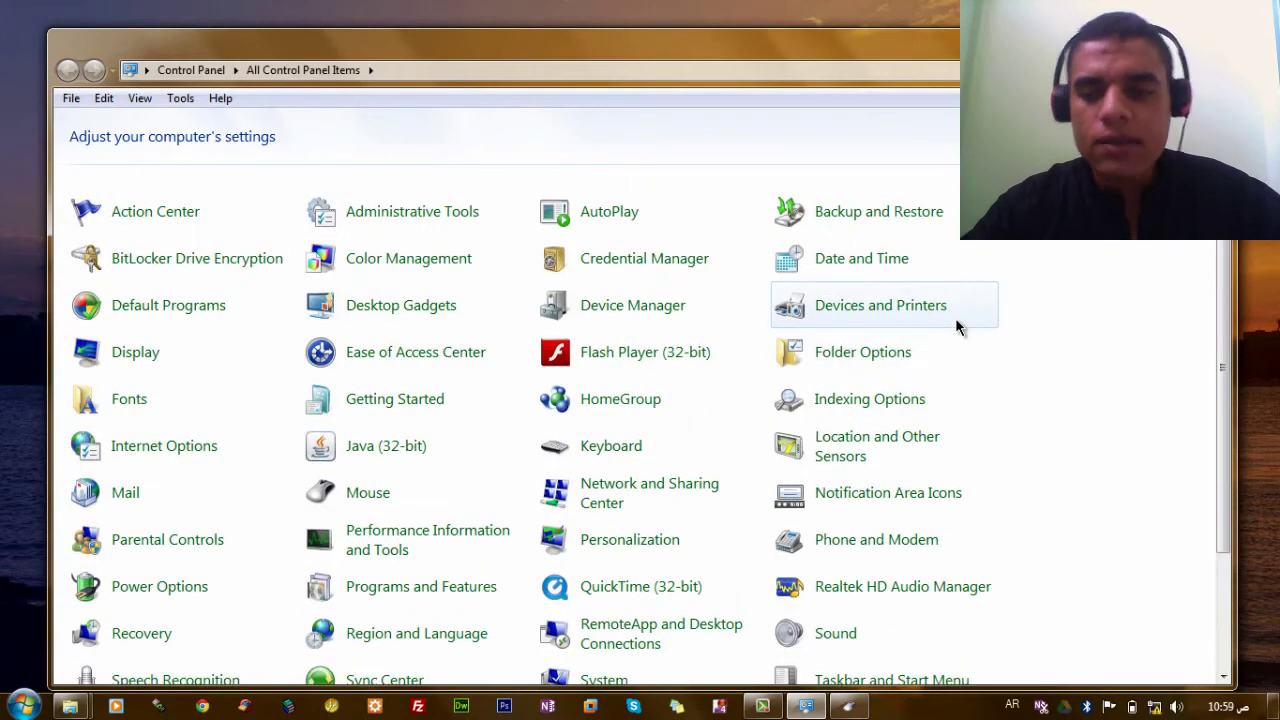
Return to Mouse Properties, highlight the vertical scrolling line count, view the hardware and device settings, and accept the dialog
click(848, 706)
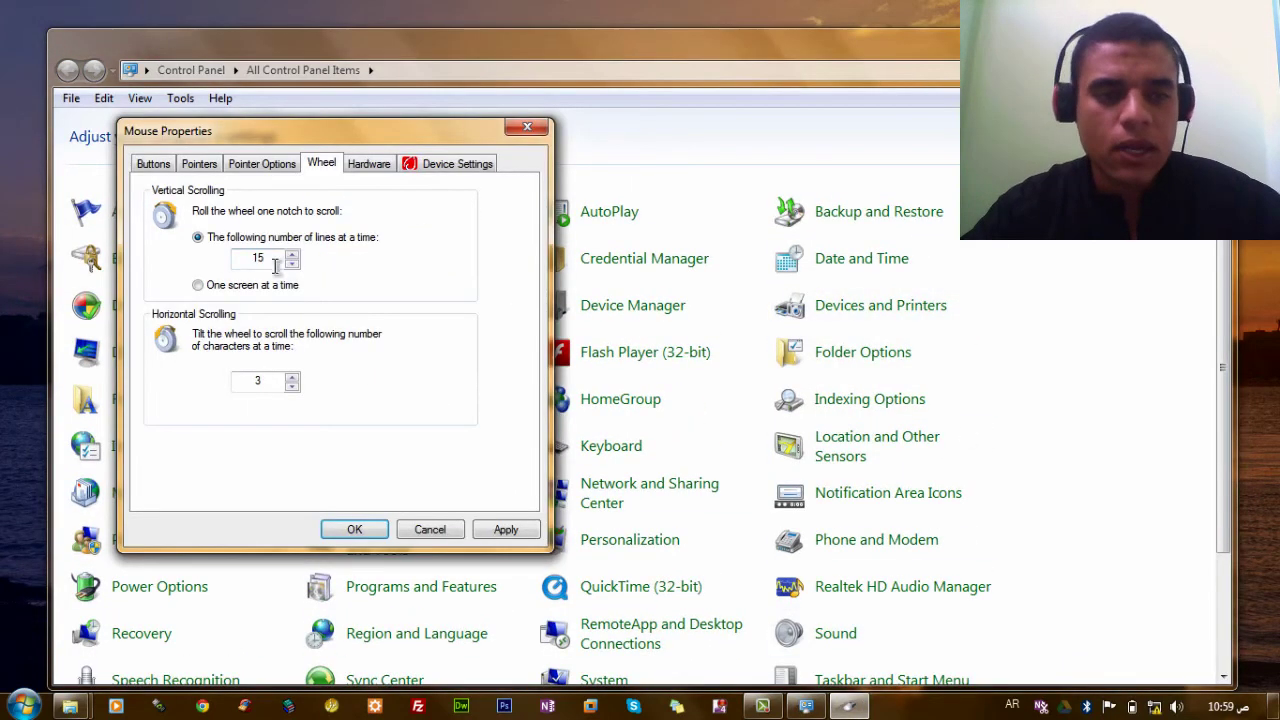
drag(272, 258, 238, 258)
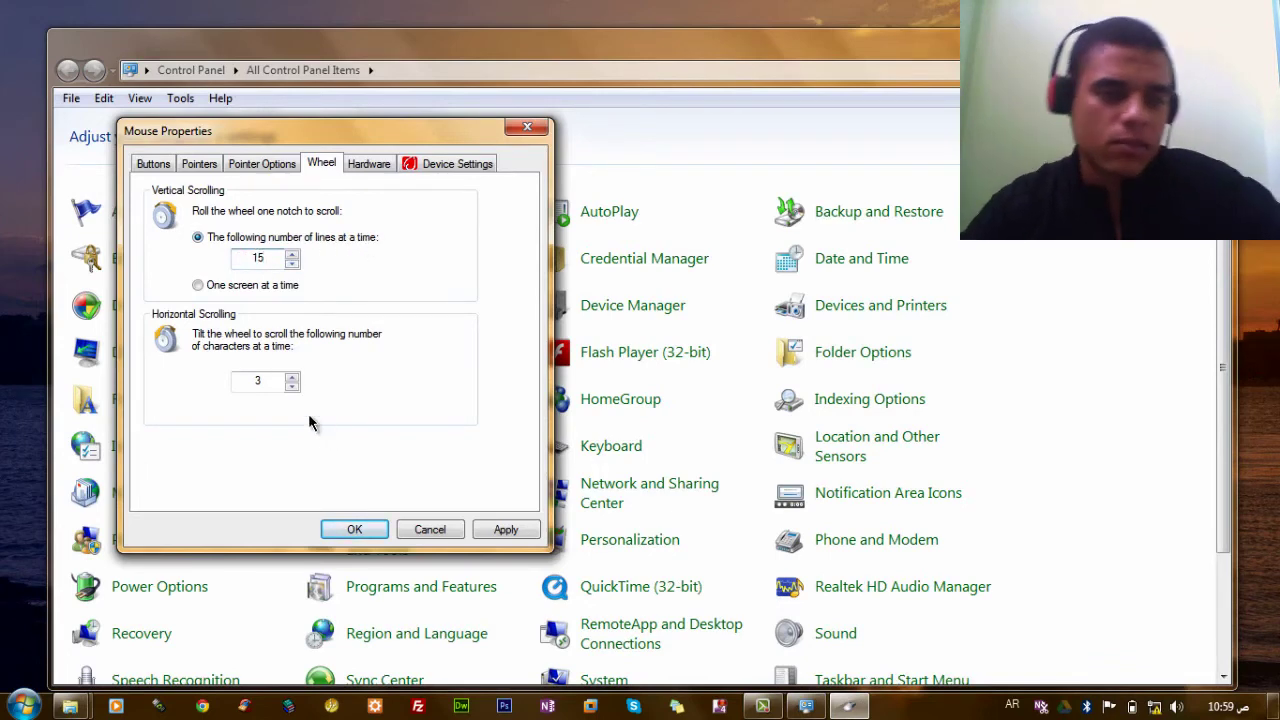
click(372, 167)
click(464, 166)
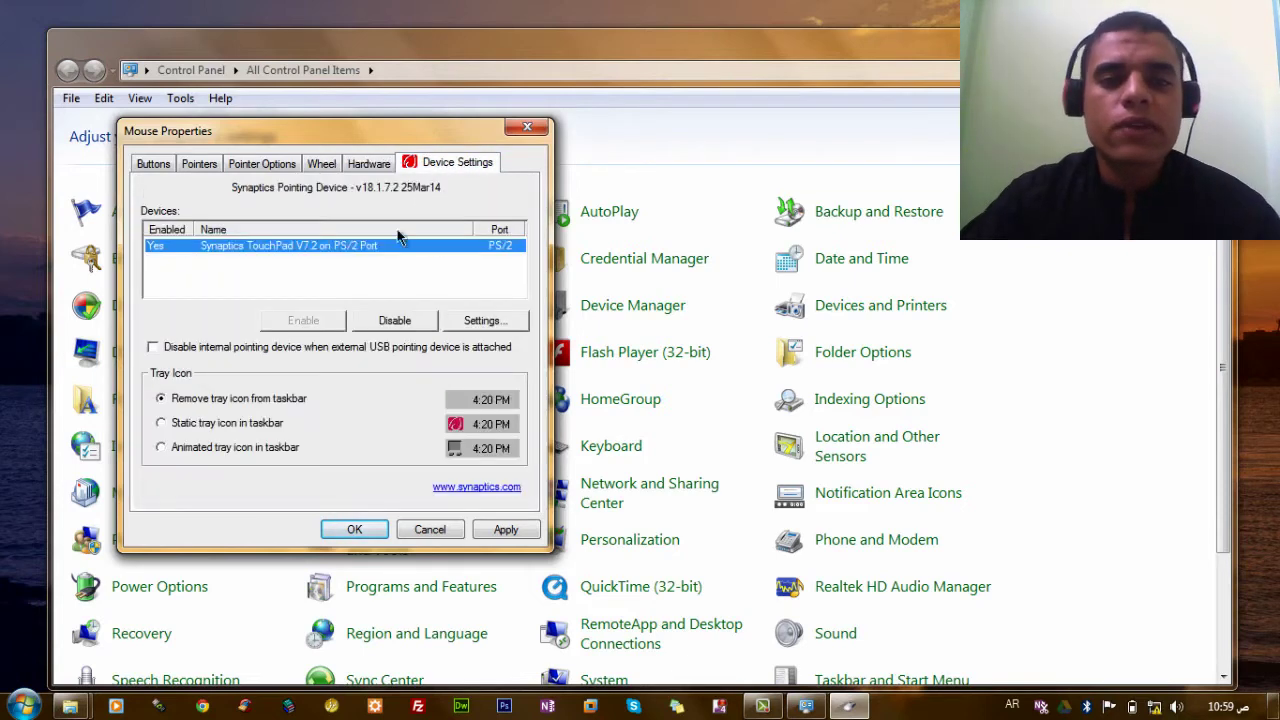
click(368, 526)
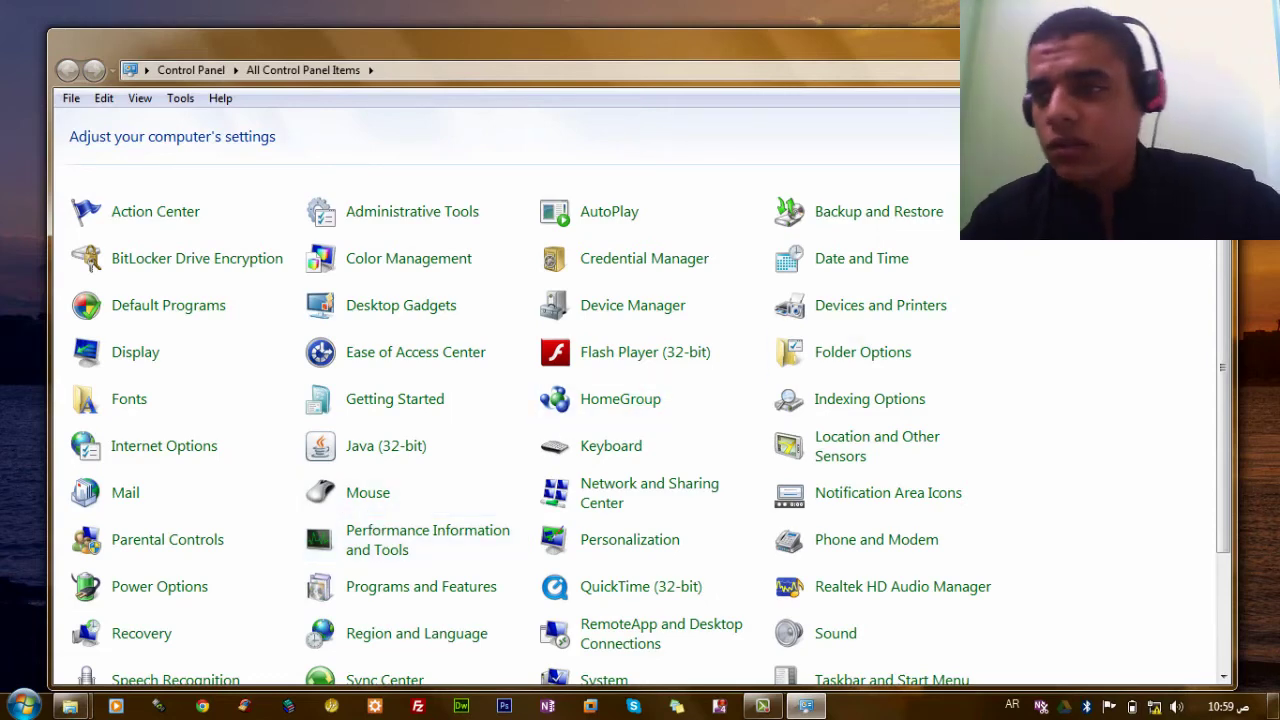
Close Control Panel, open Screen Resolution from the desktop, view the range of available resolutions, and close the window
key(alt+F4)
right_click(658, 260)
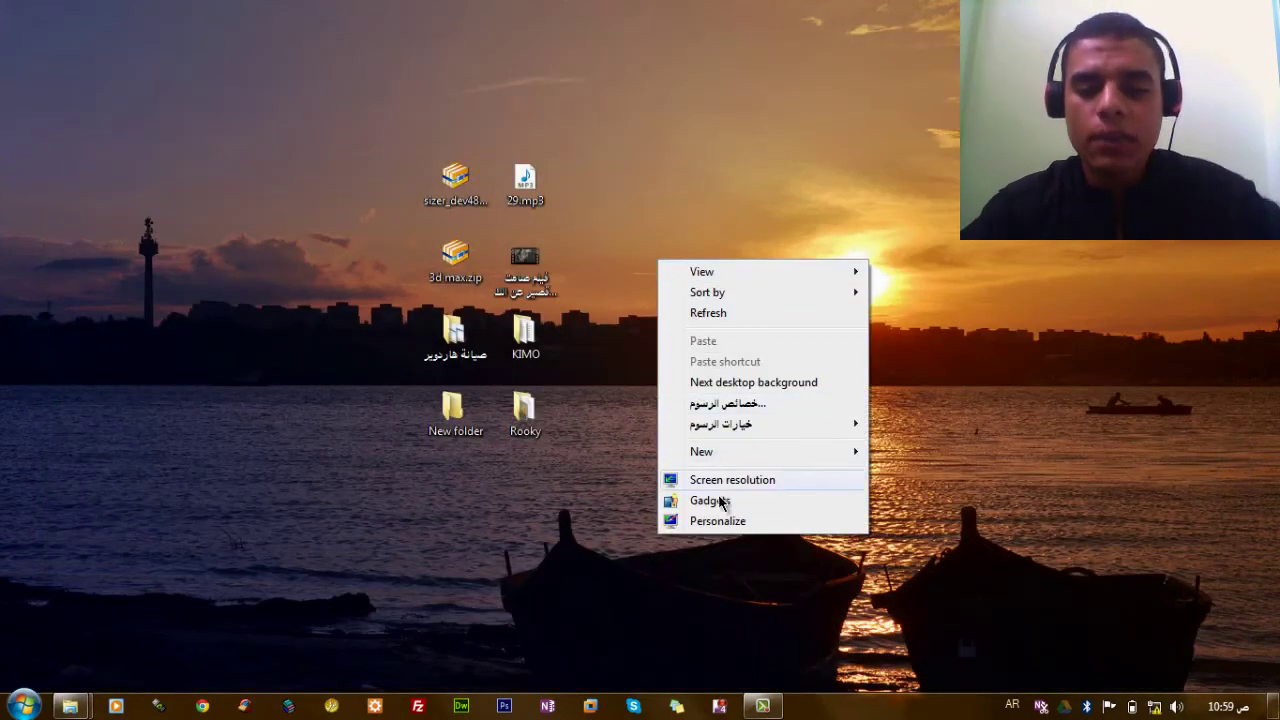
click(732, 481)
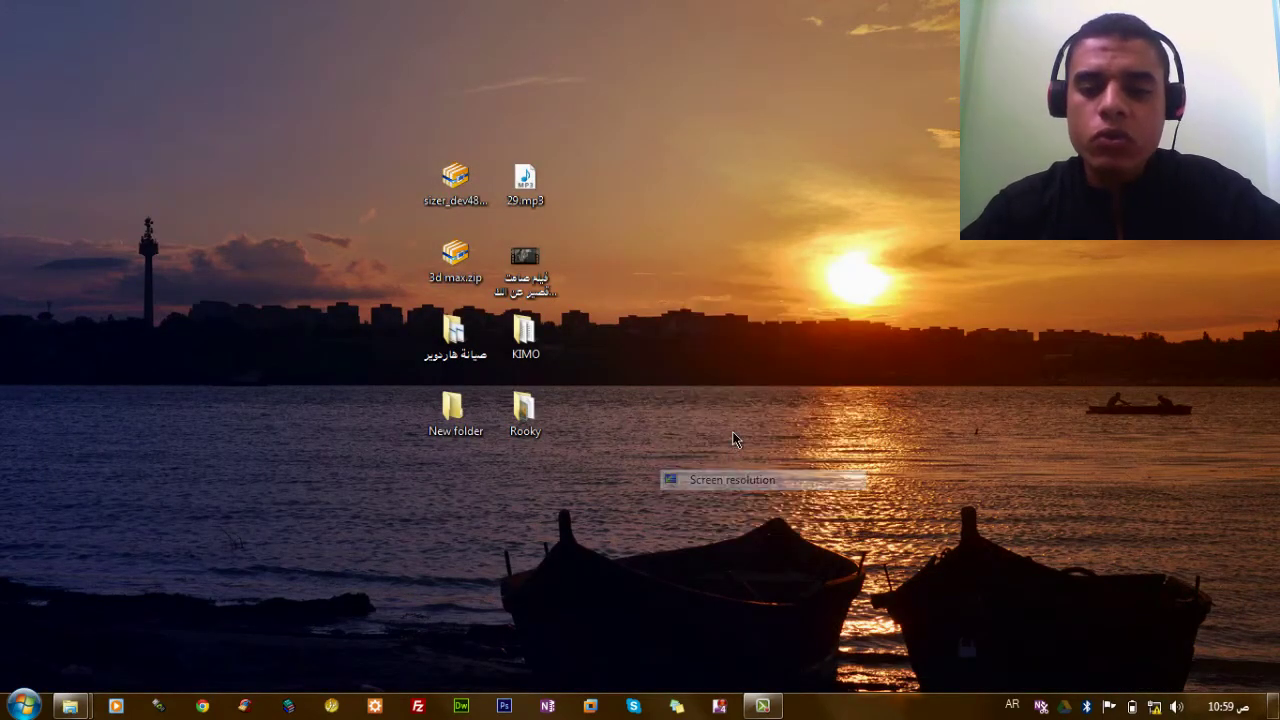
click(612, 322)
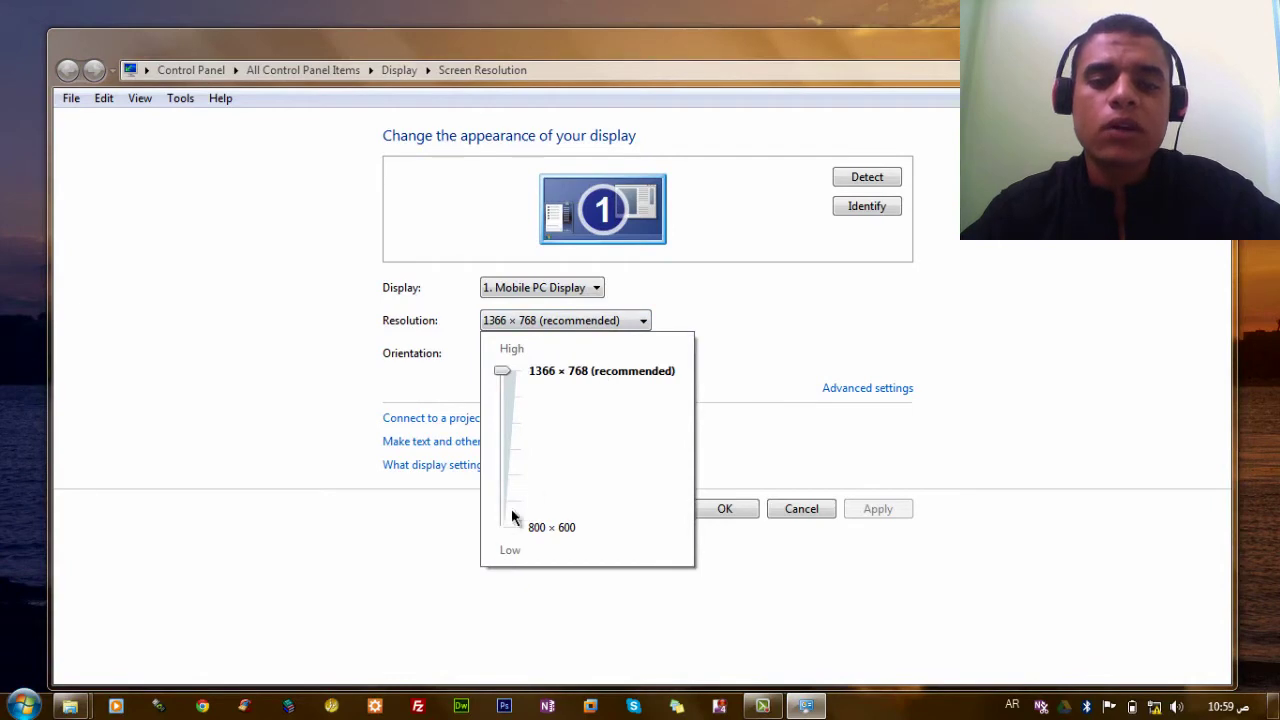
click(1165, 342)
click(1212, 40)
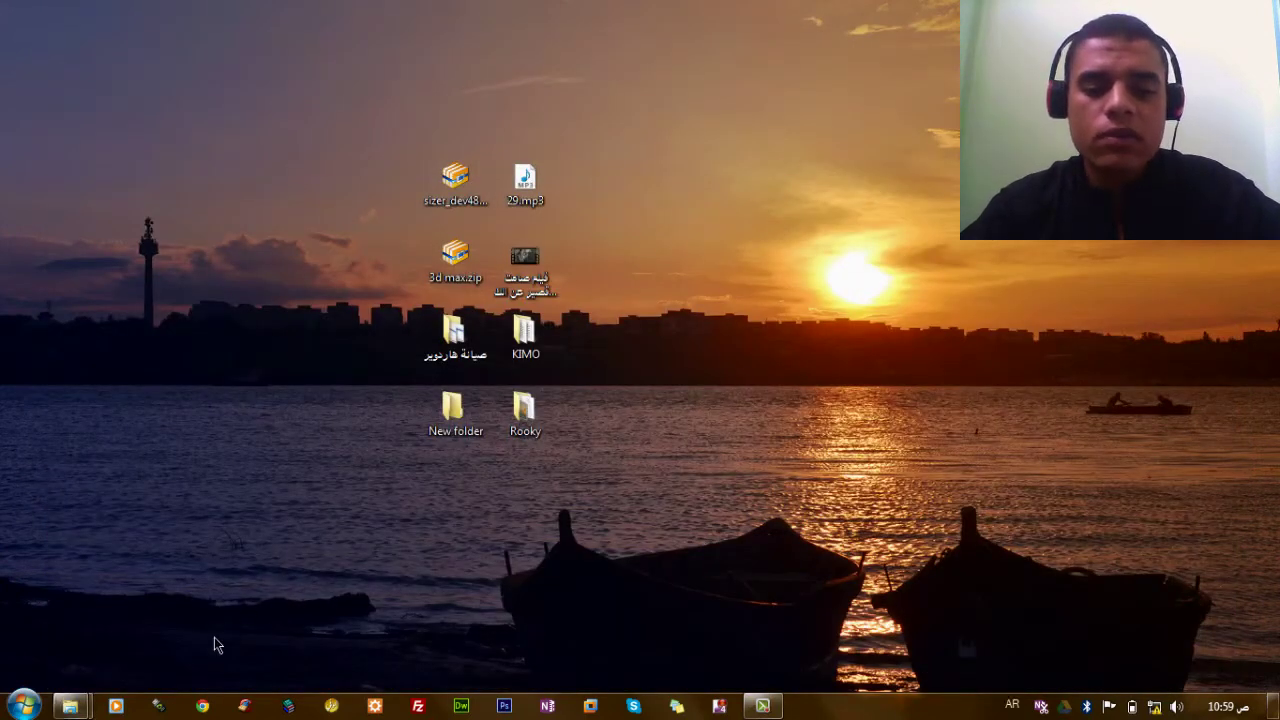
Reopen Control Panel, switch it to small icons, view the resolution settings through Display, and close the window
click(22, 706)
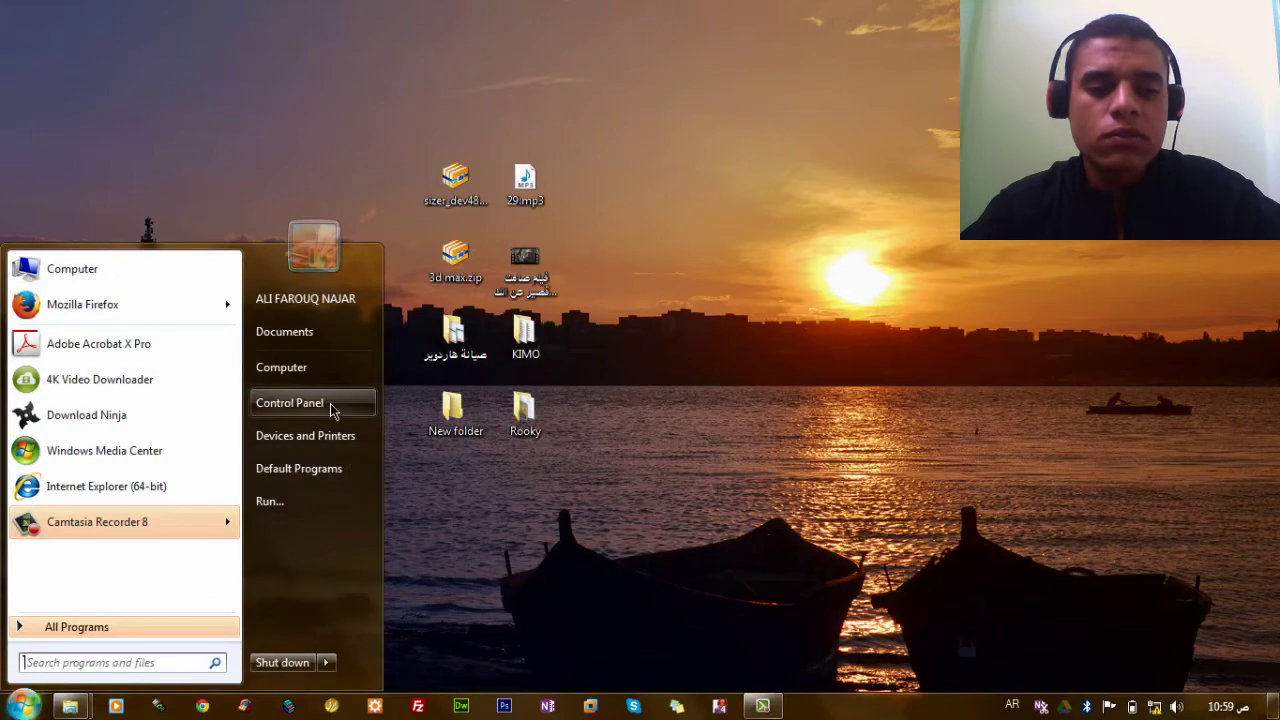
click(330, 405)
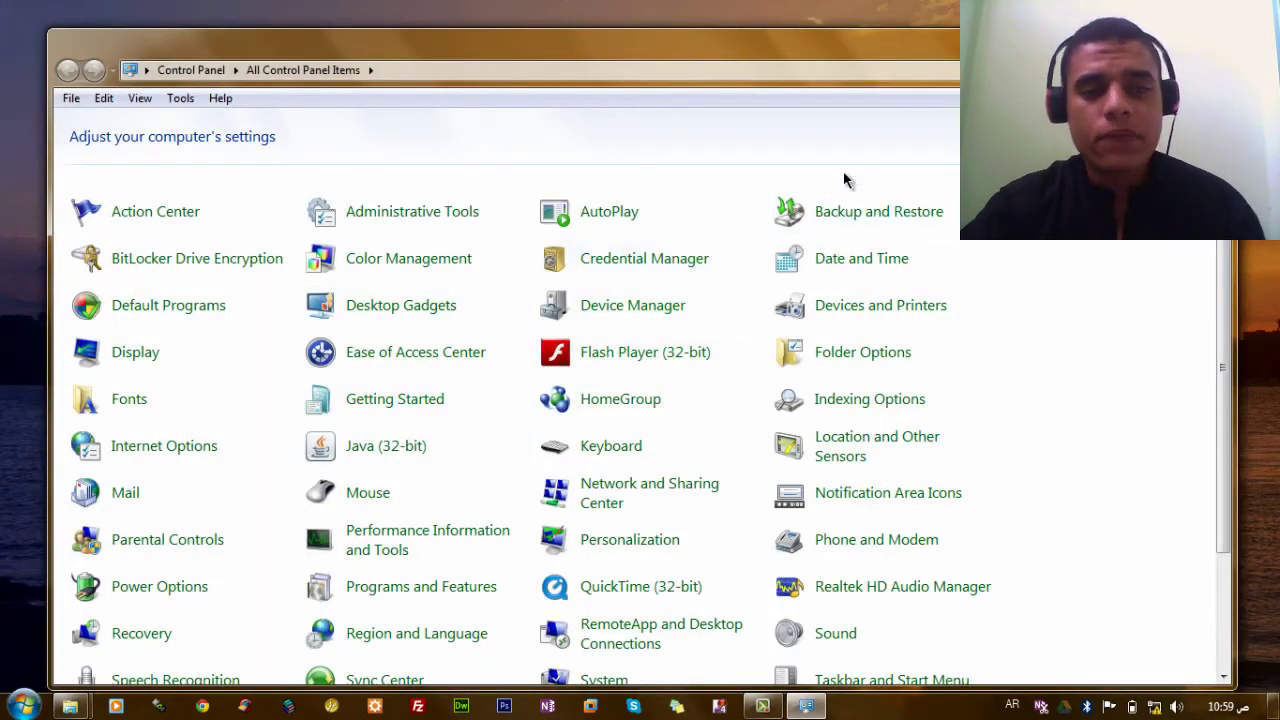
click(1160, 190)
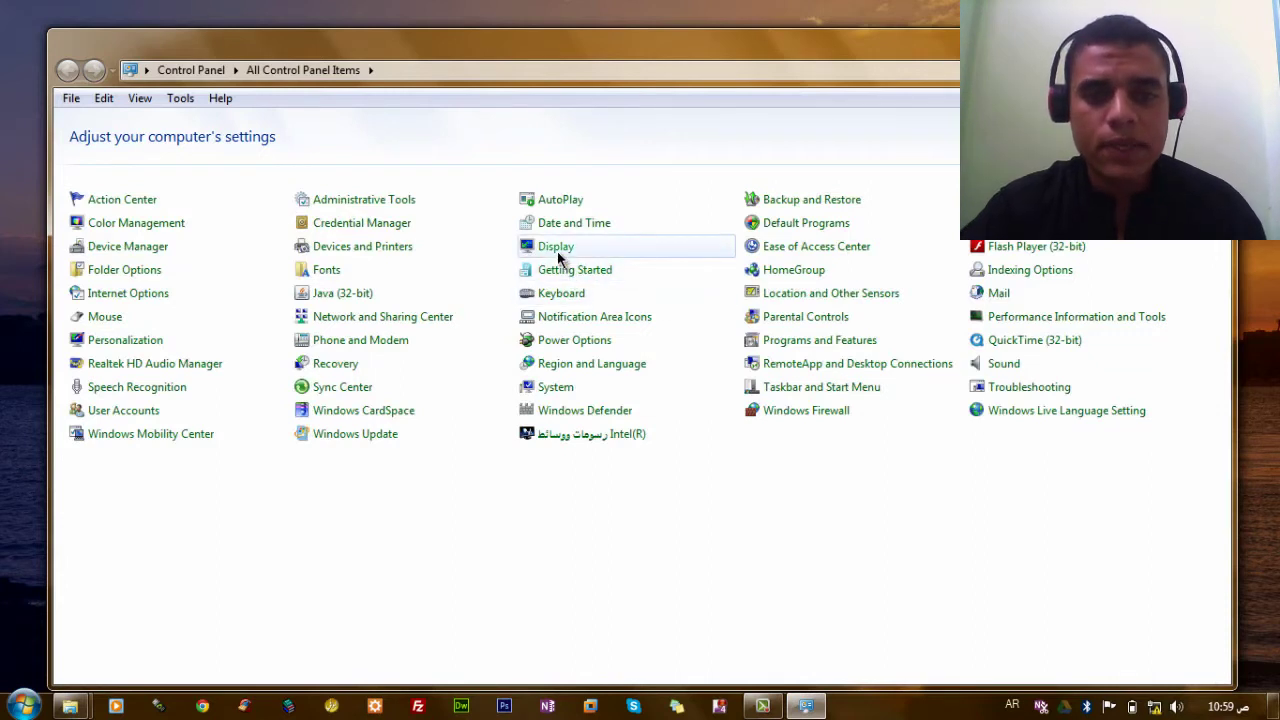
click(530, 247)
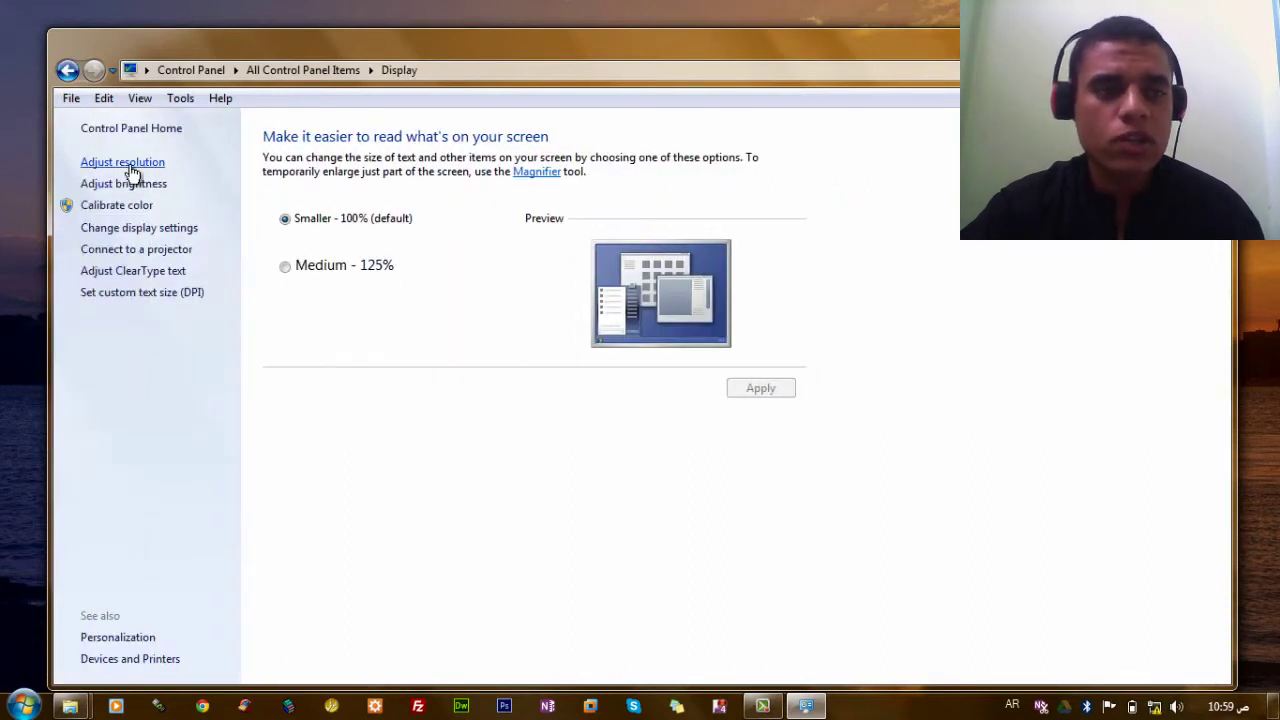
click(130, 168)
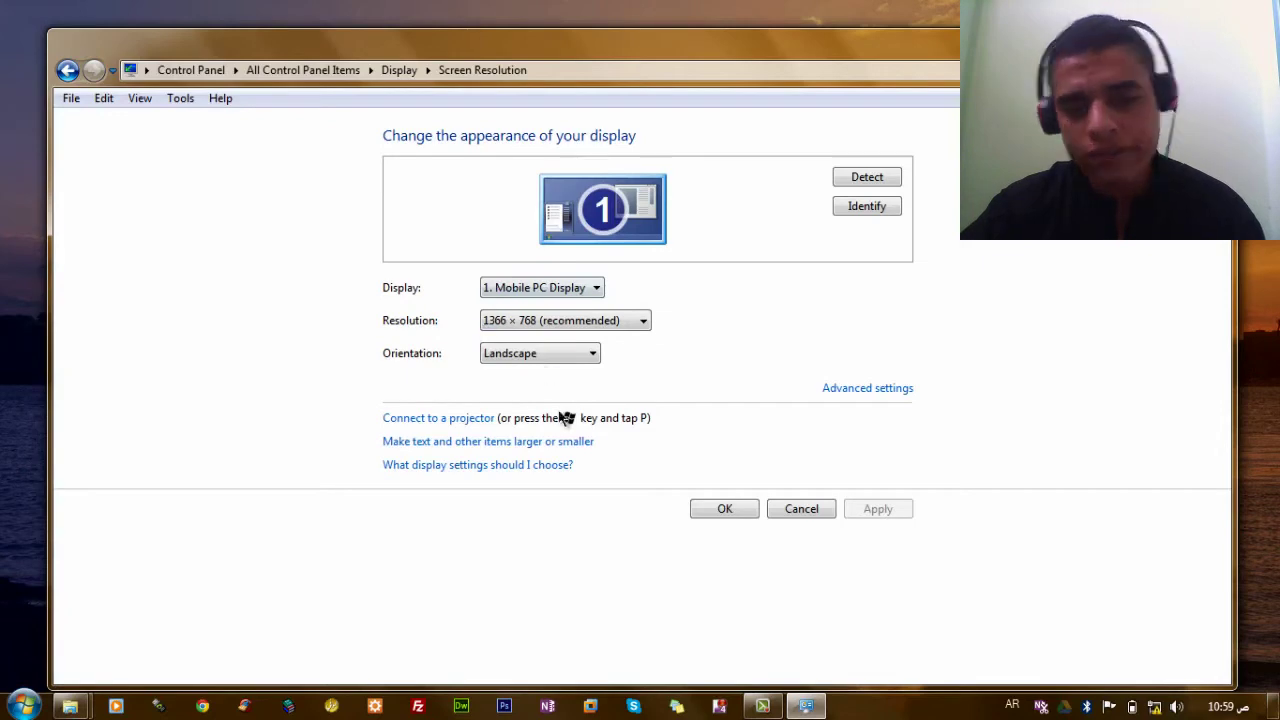
key(alt+F4)
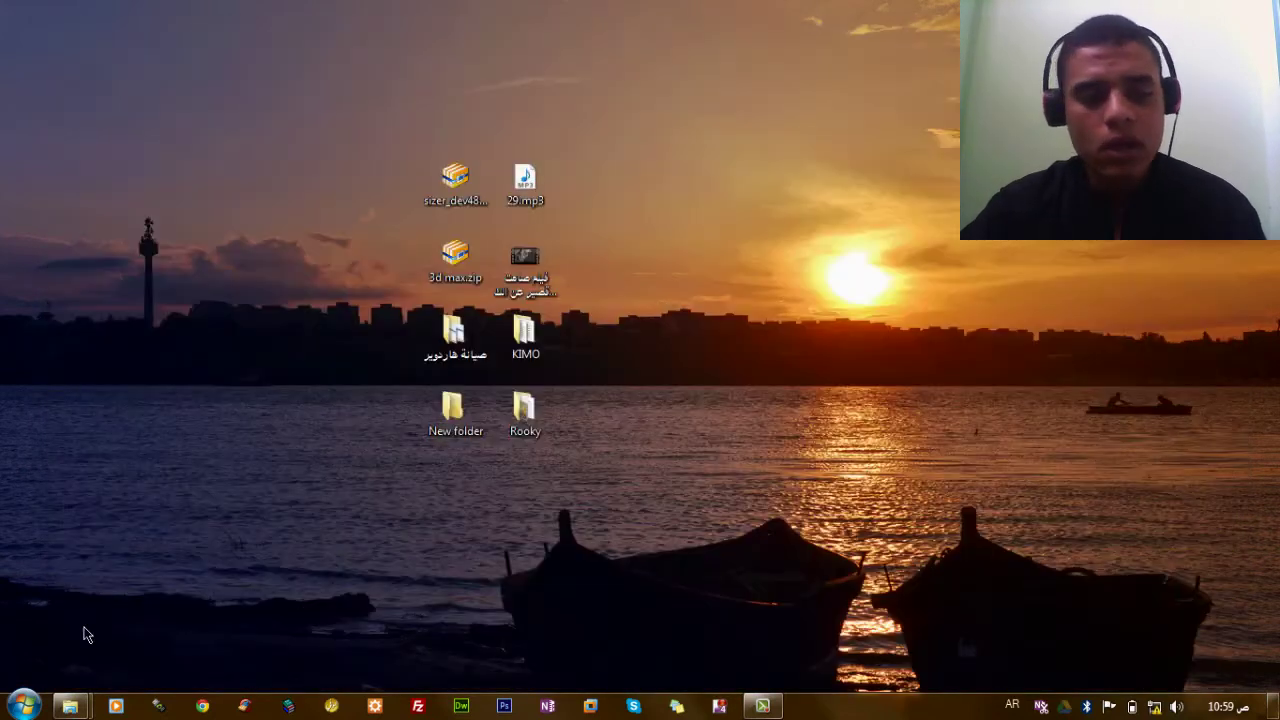
Open Screen Resolution by running desk.cpl from the Run dialog, check the Resolution setting, and accept the window
click(30, 705)
click(278, 500)
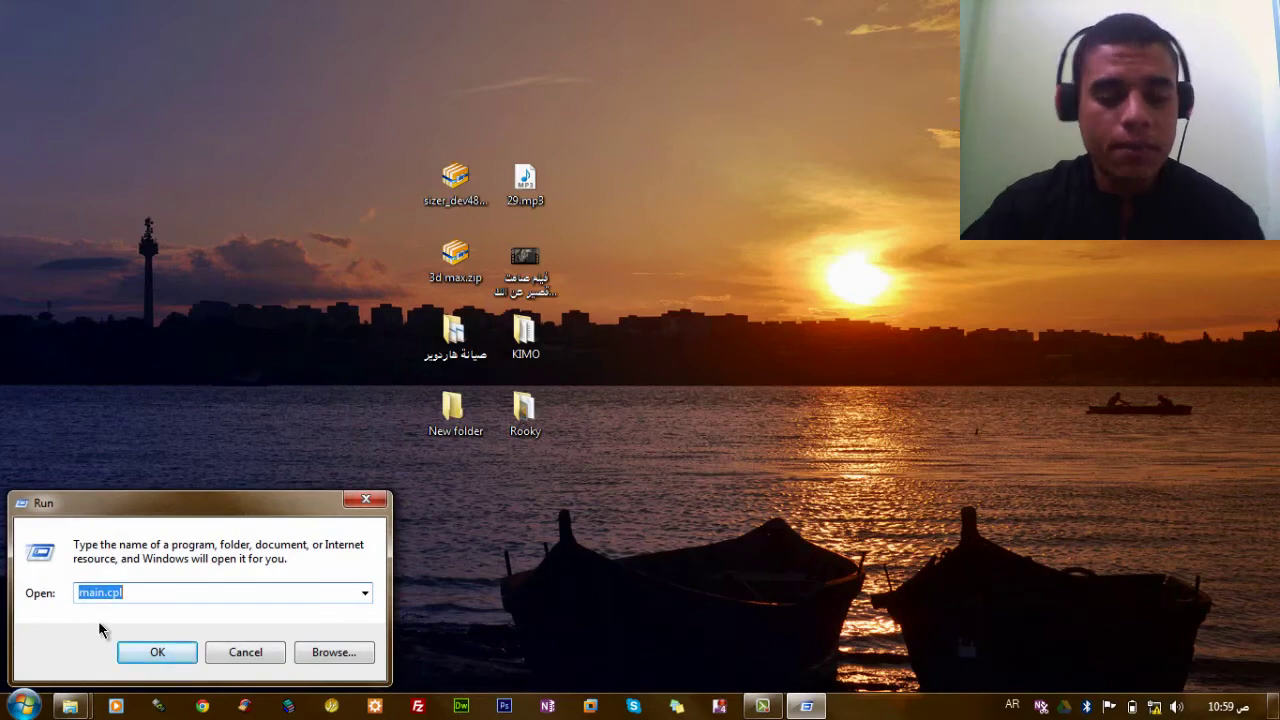
text(de)
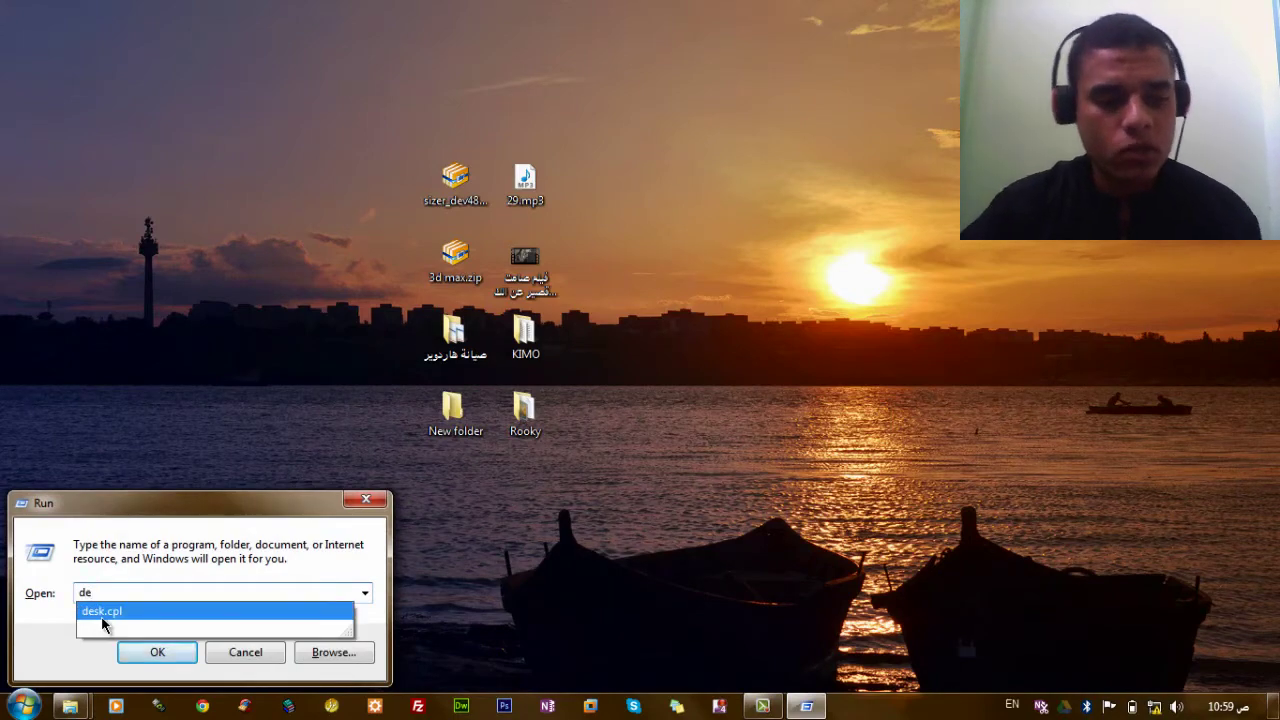
click(110, 612)
click(155, 652)
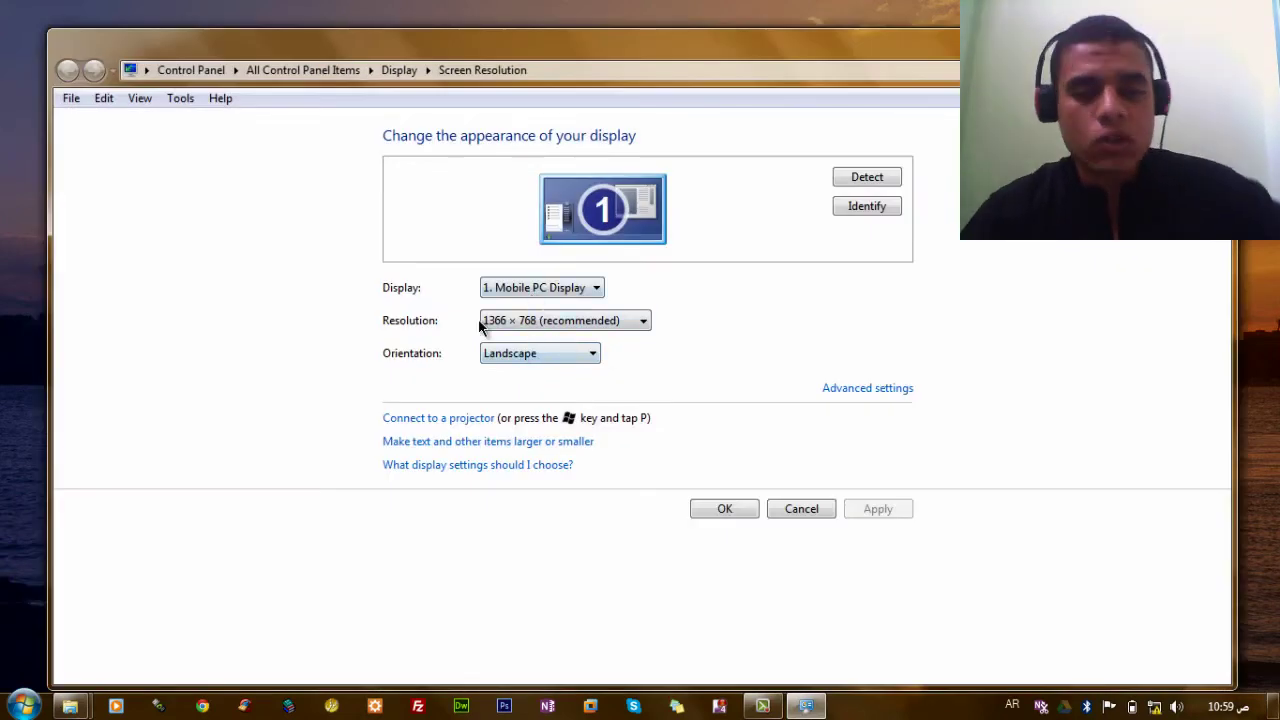
click(633, 322)
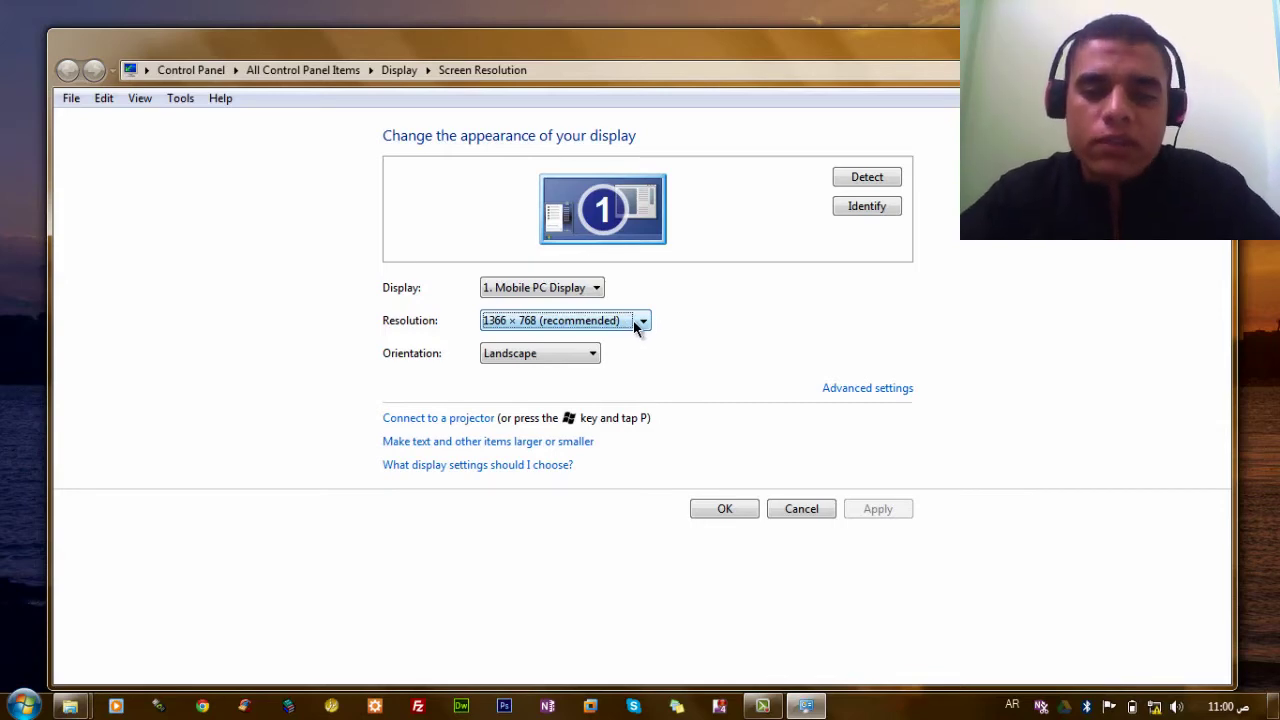
click(707, 318)
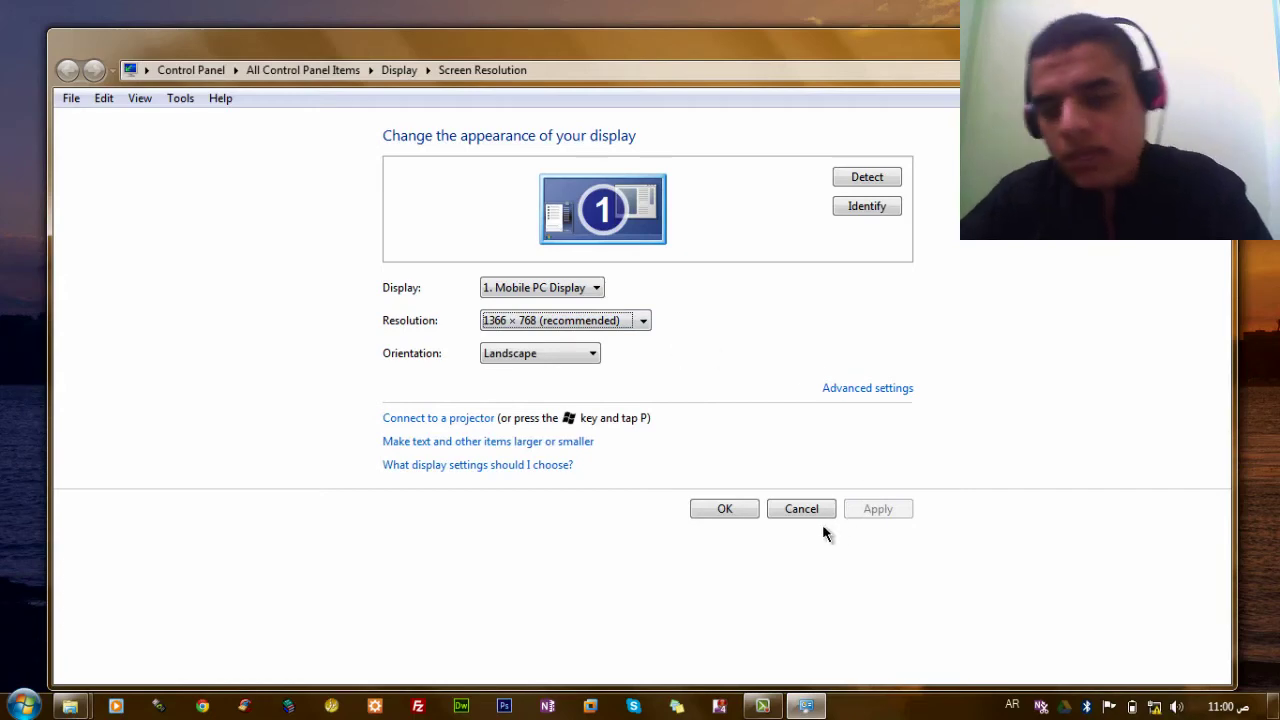
click(744, 508)
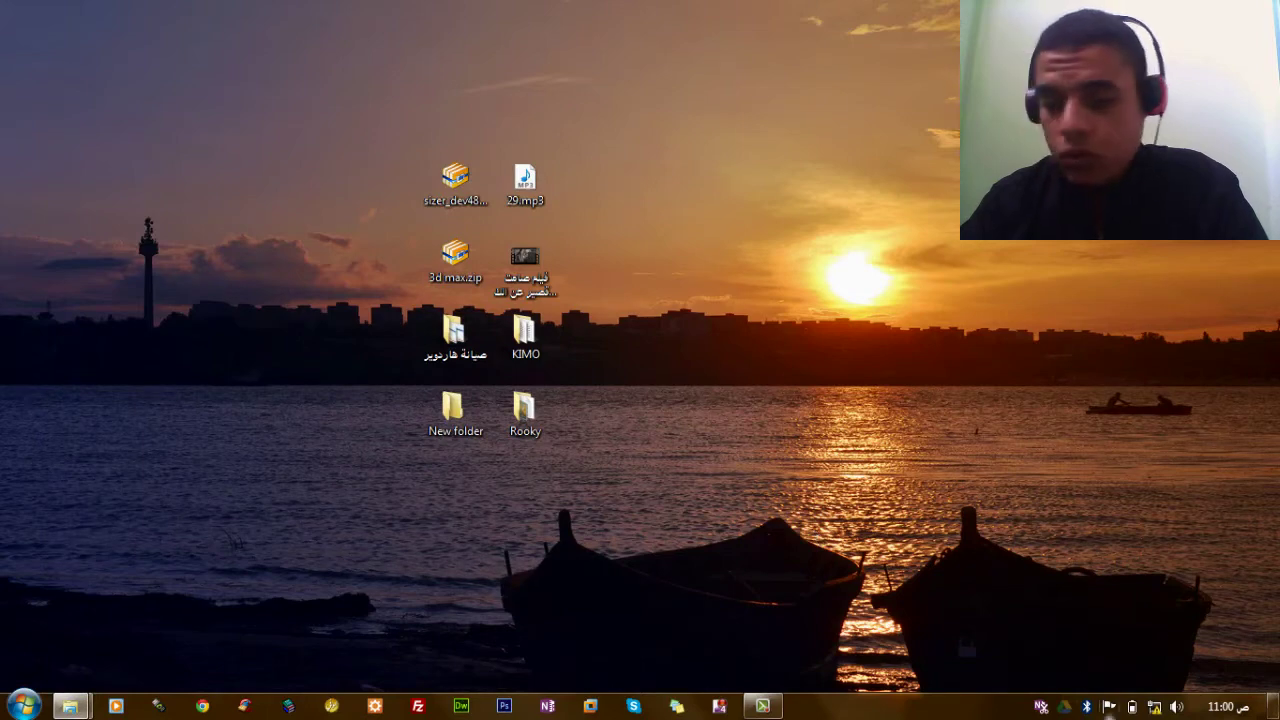
Show the speaker volume control, open the Sound settings by running mmsys.cpl, and close the Sound dialog
click(1177, 707)
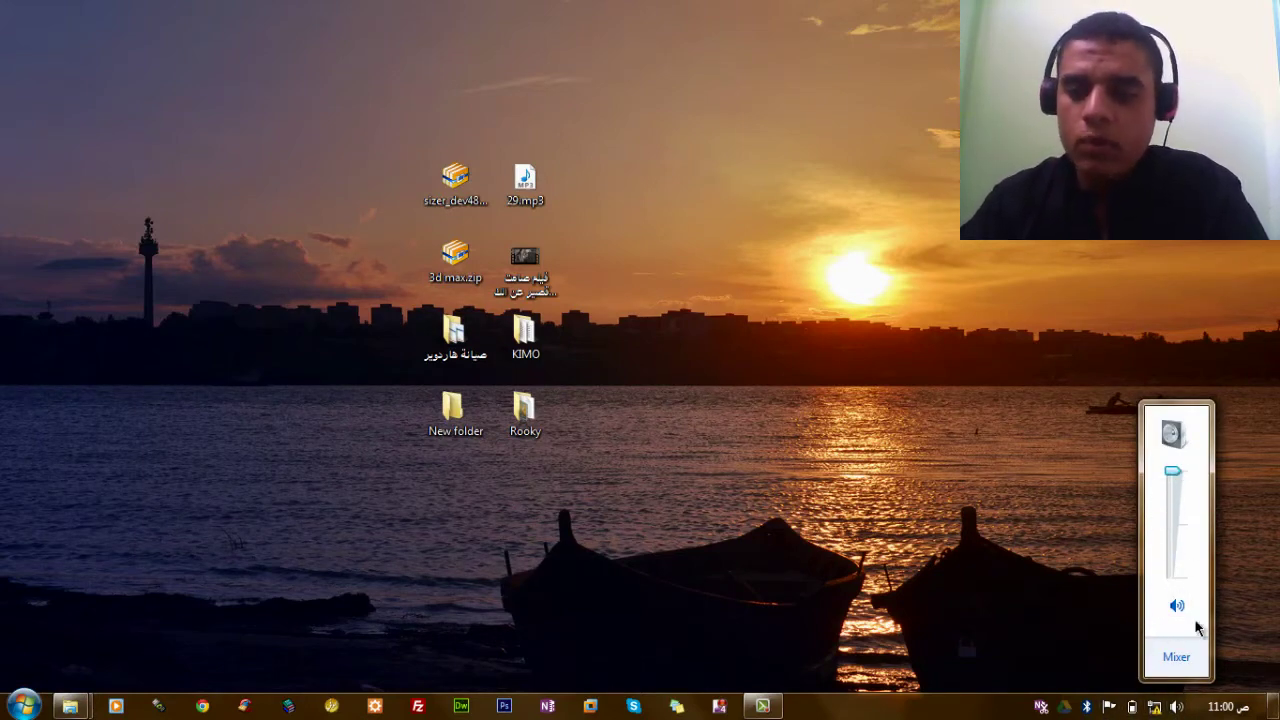
click(1006, 492)
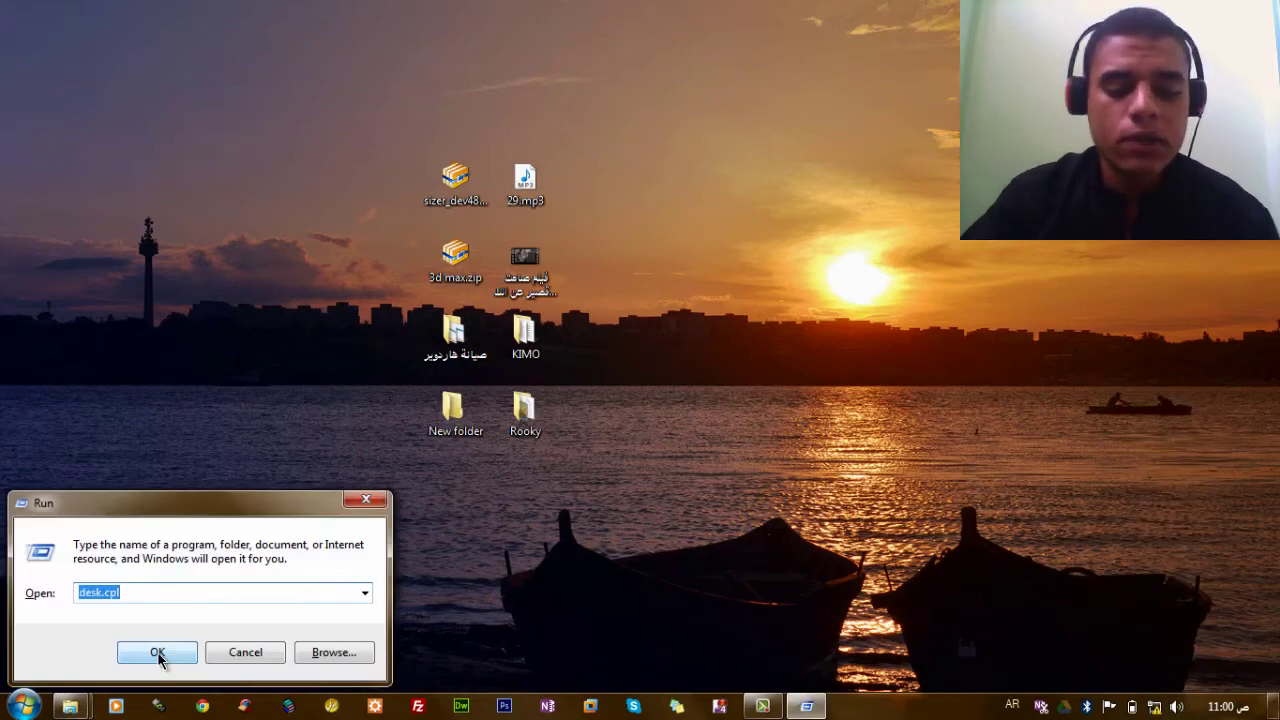
text(ة)
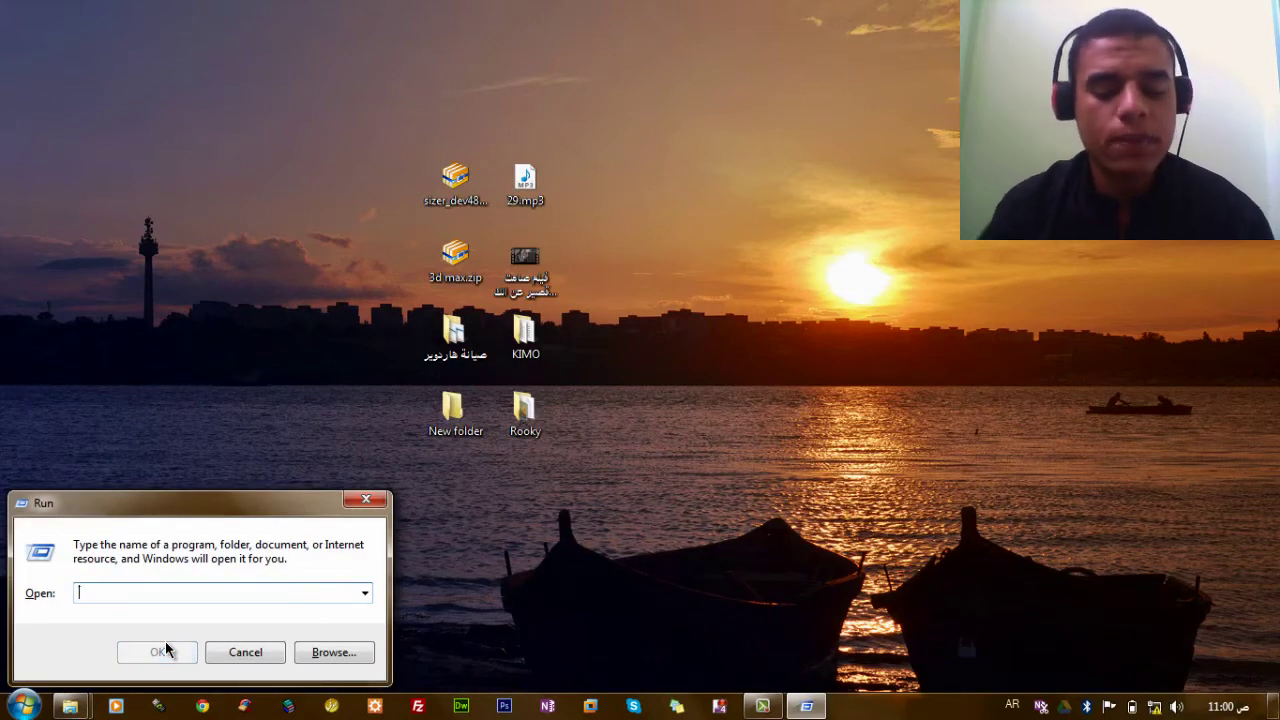
text(mm)
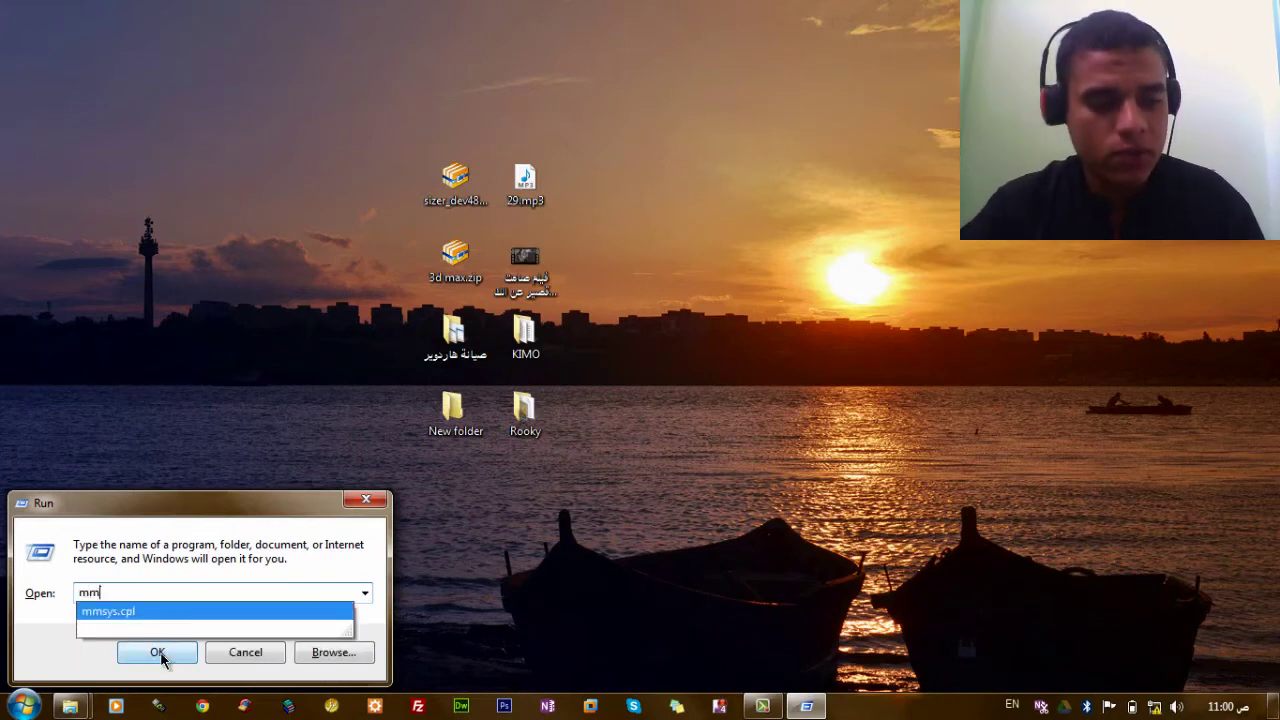
click(160, 654)
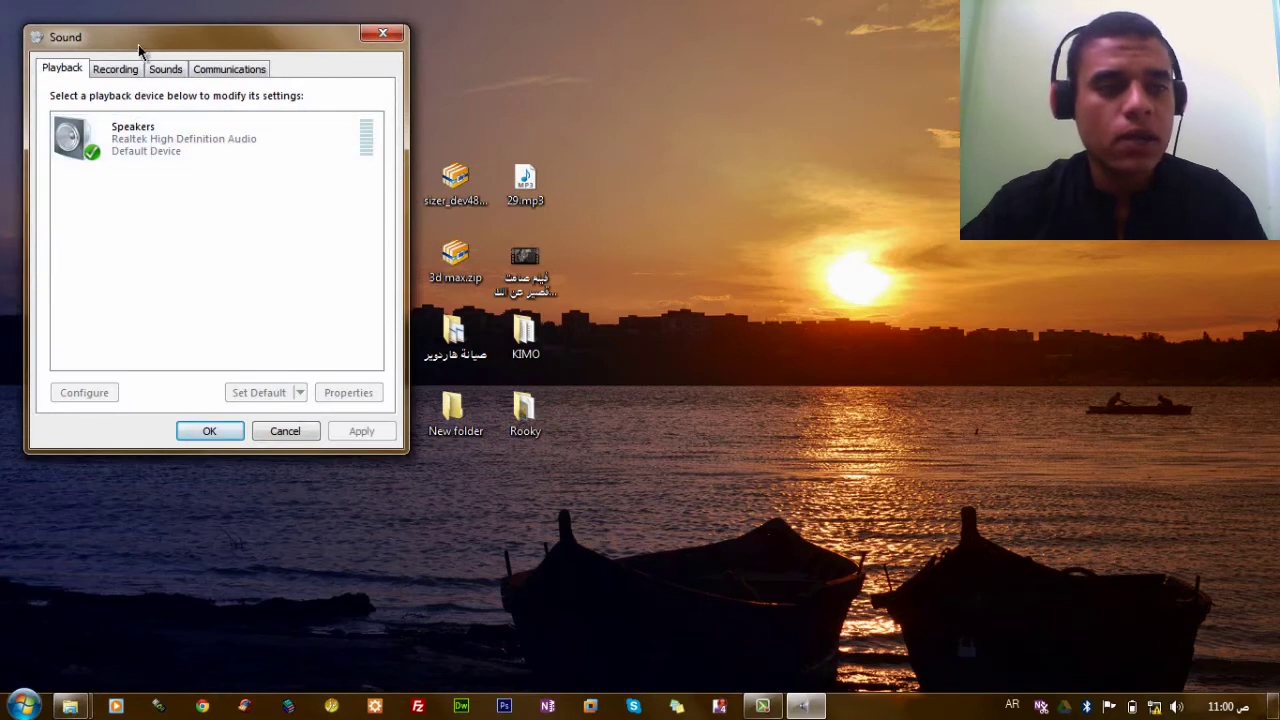
click(382, 33)
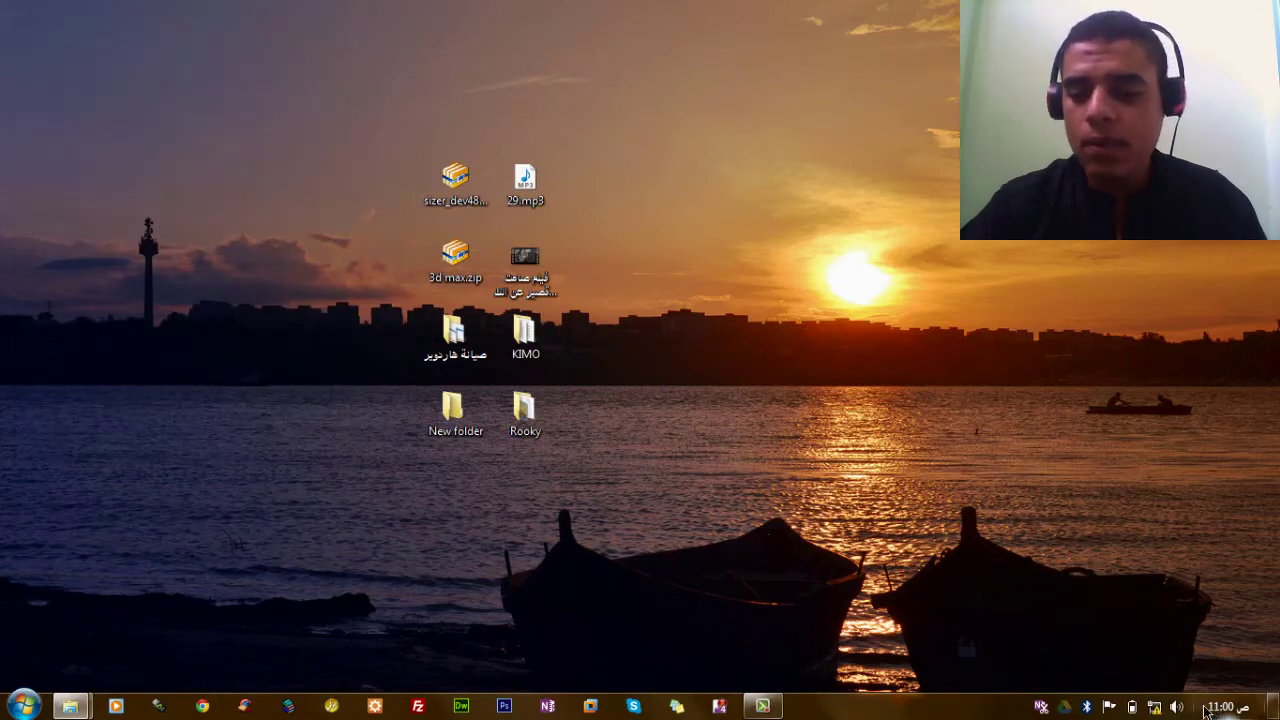
Open Sounds from the notification area's speaker, view the Playback, Recording, Sounds and Communications settings, and cancel the dialog
right_click(1177, 707)
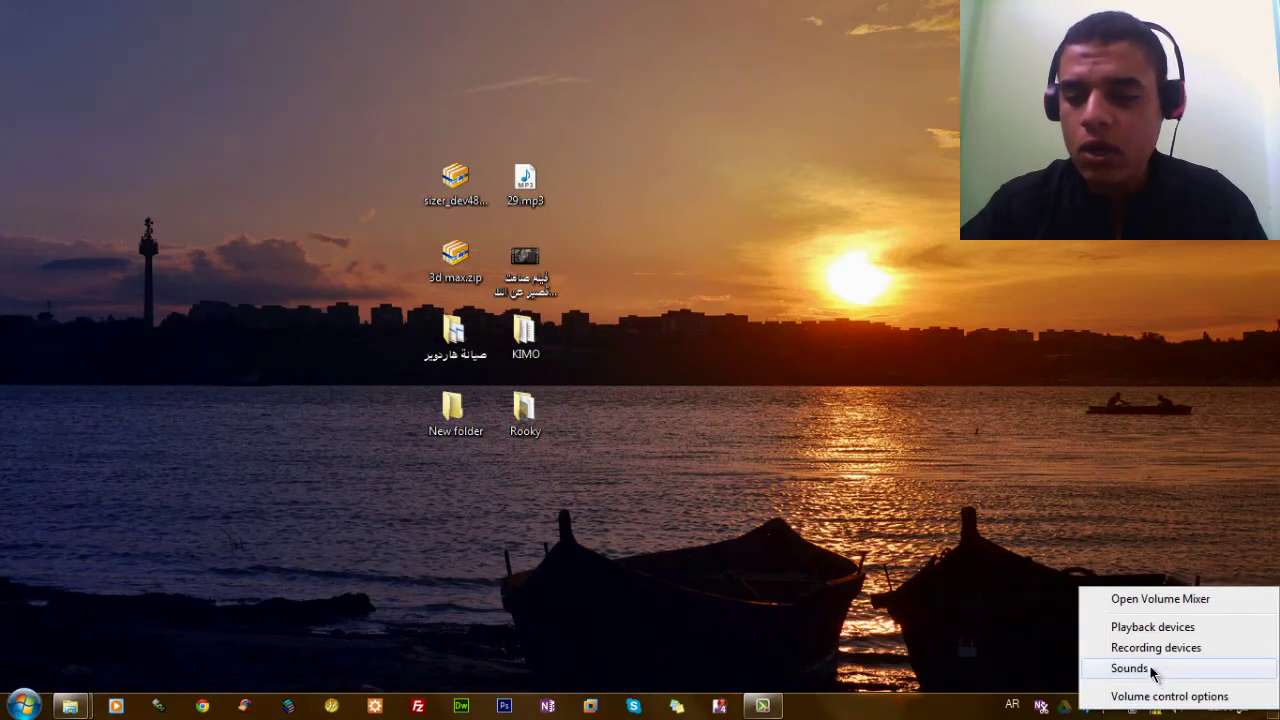
click(1150, 668)
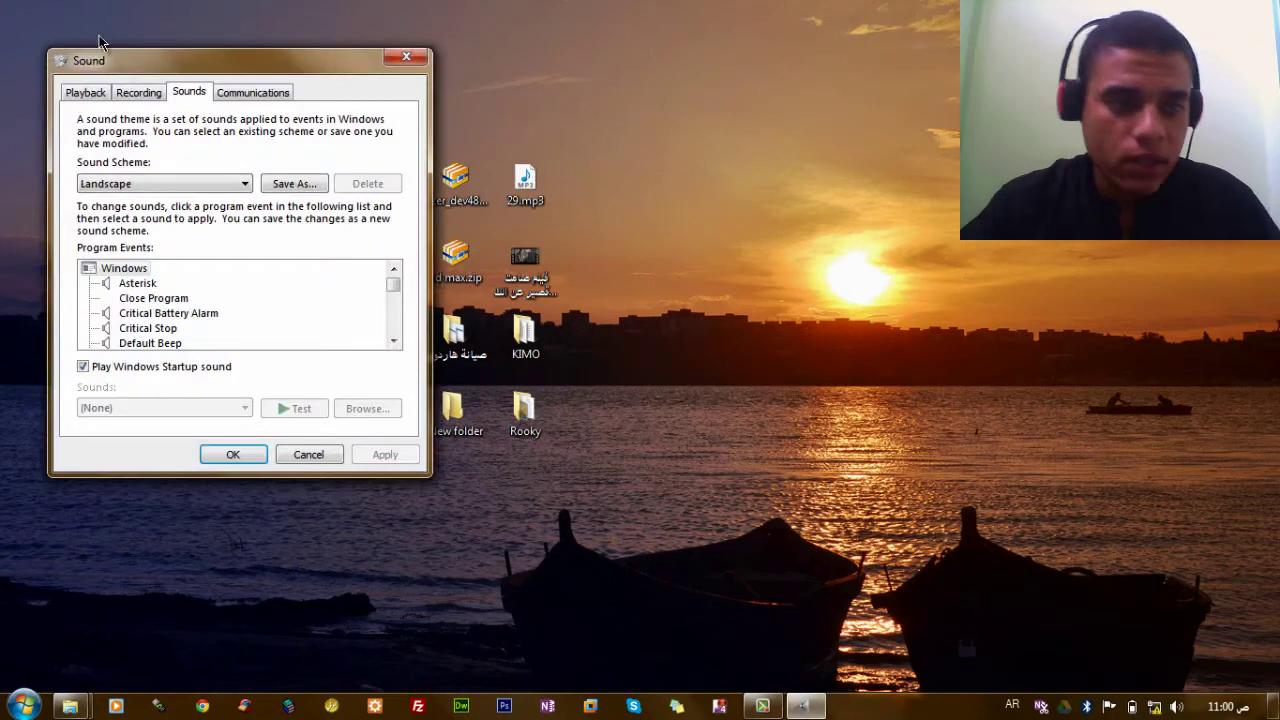
click(86, 92)
click(139, 92)
click(189, 91)
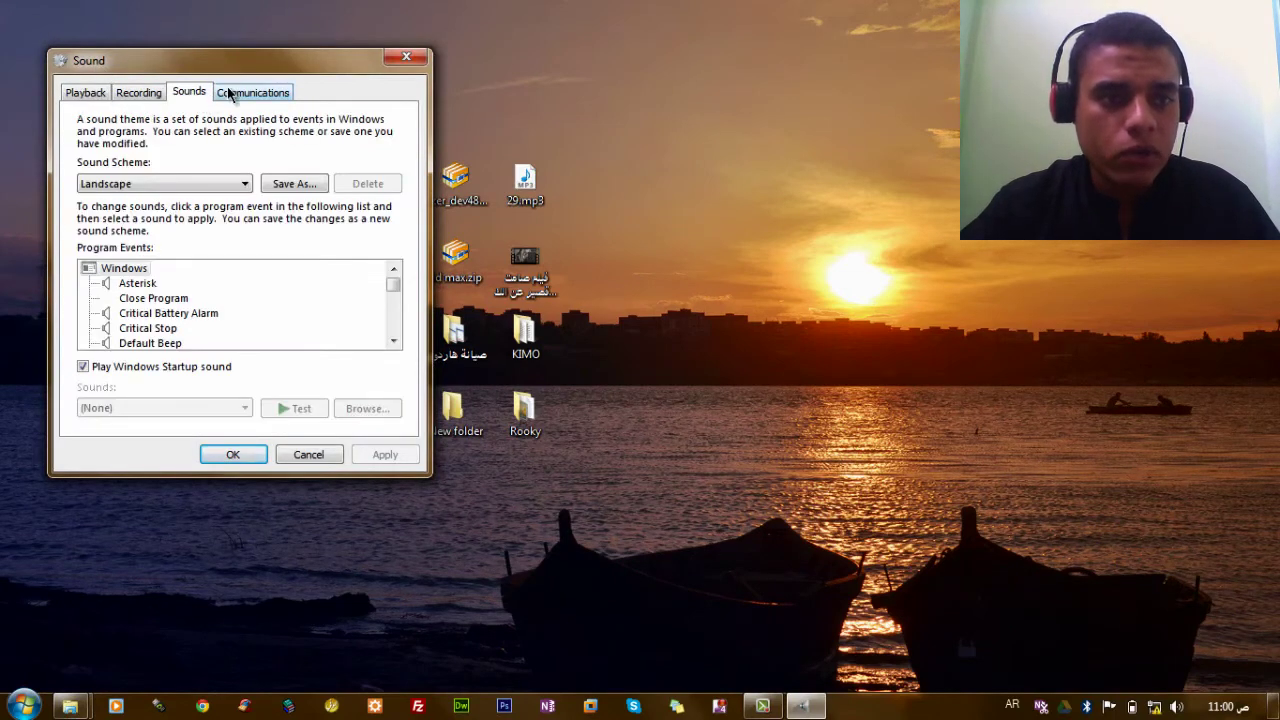
click(139, 92)
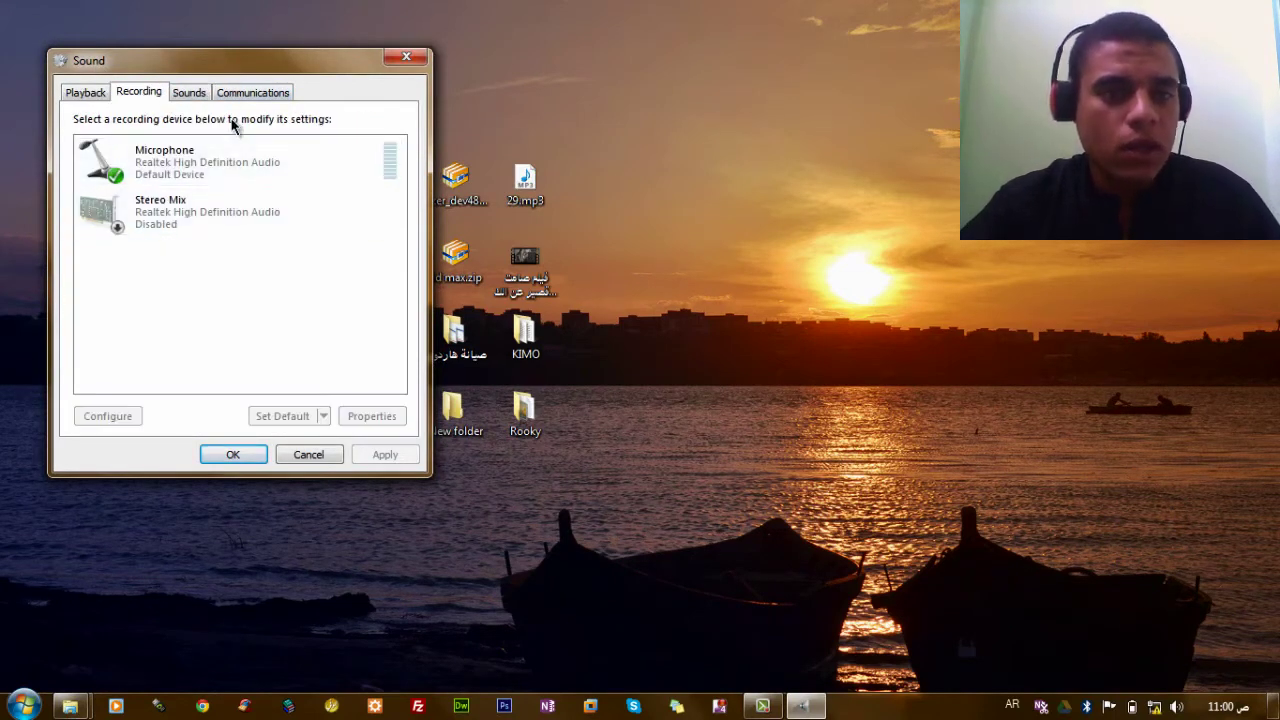
click(198, 92)
click(240, 92)
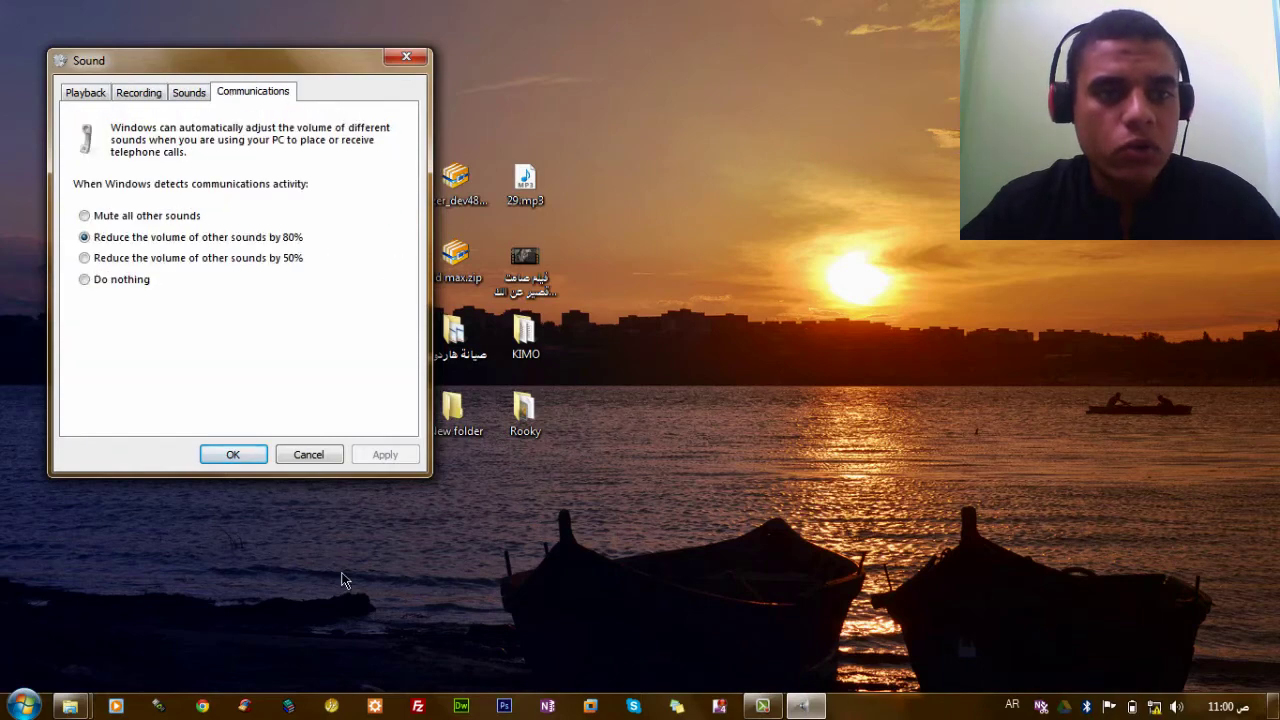
click(323, 458)
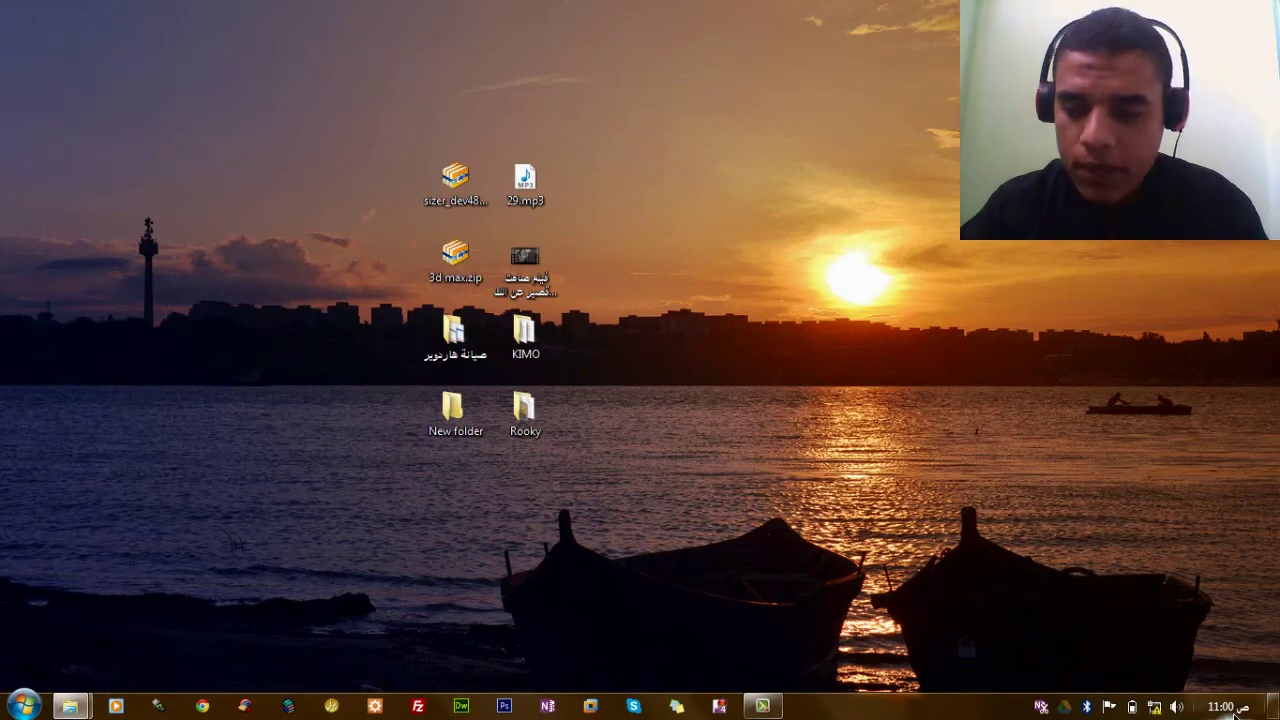
Open the date and time settings from the taskbar clock, view the option for changing date and time, and cancel
click(1232, 708)
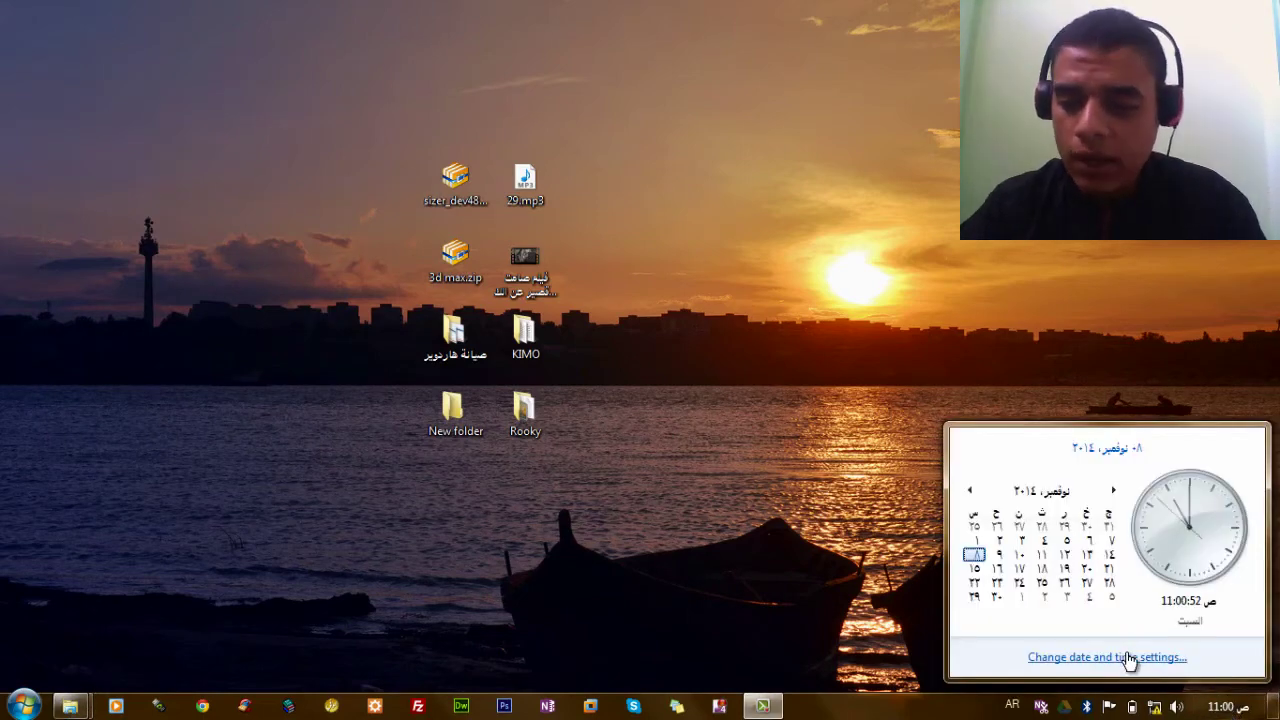
click(1113, 658)
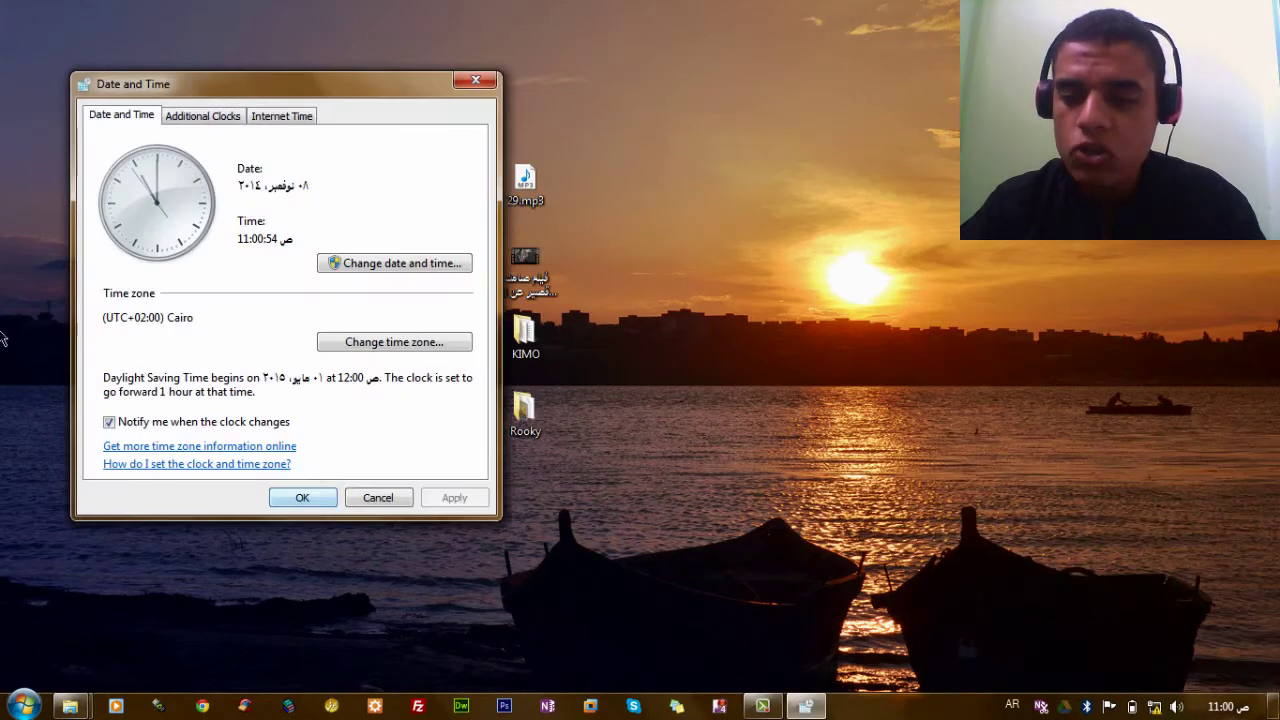
click(423, 264)
click(418, 440)
click(389, 491)
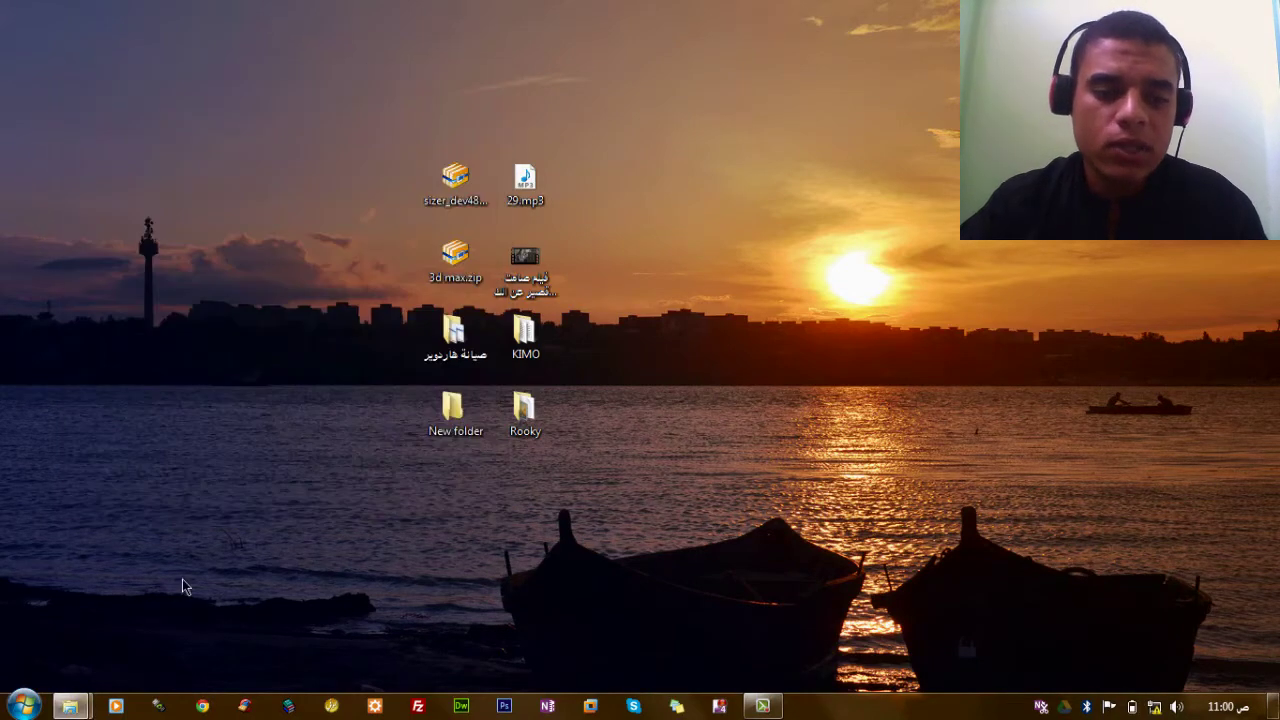
Open Date and Time through Control Panel, cancel the dialog, and close Control Panel
click(7, 711)
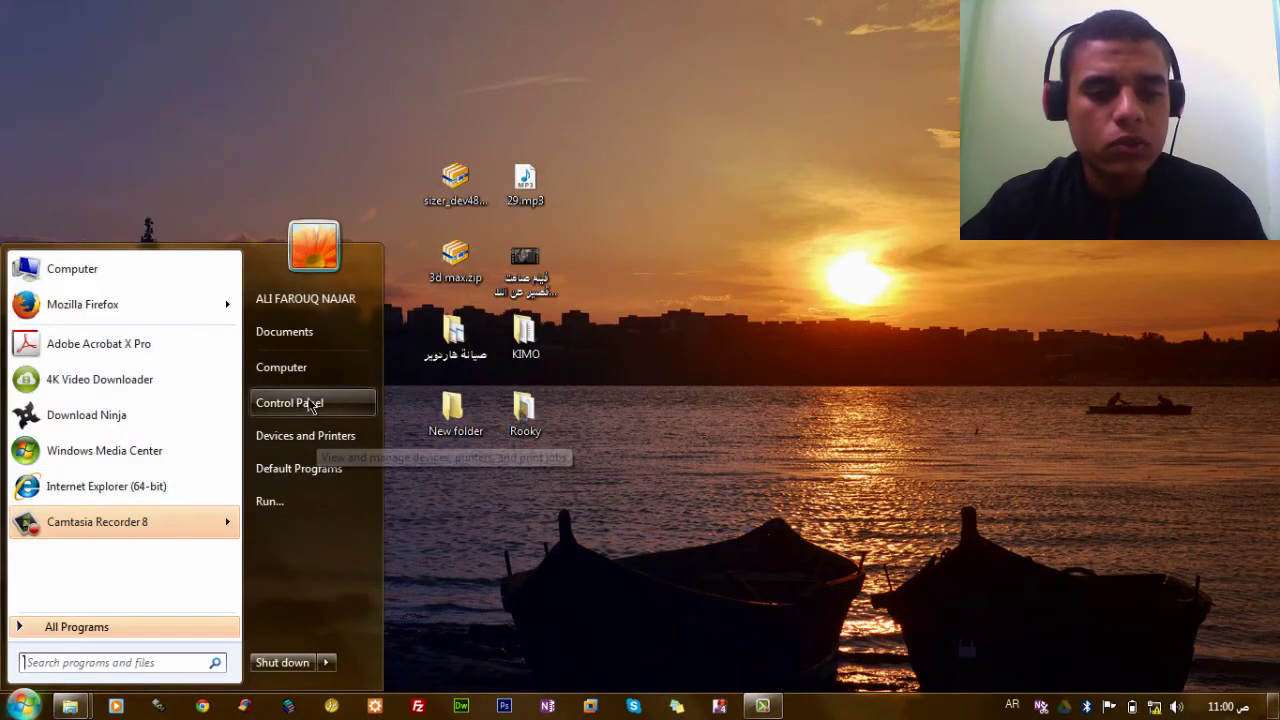
click(307, 400)
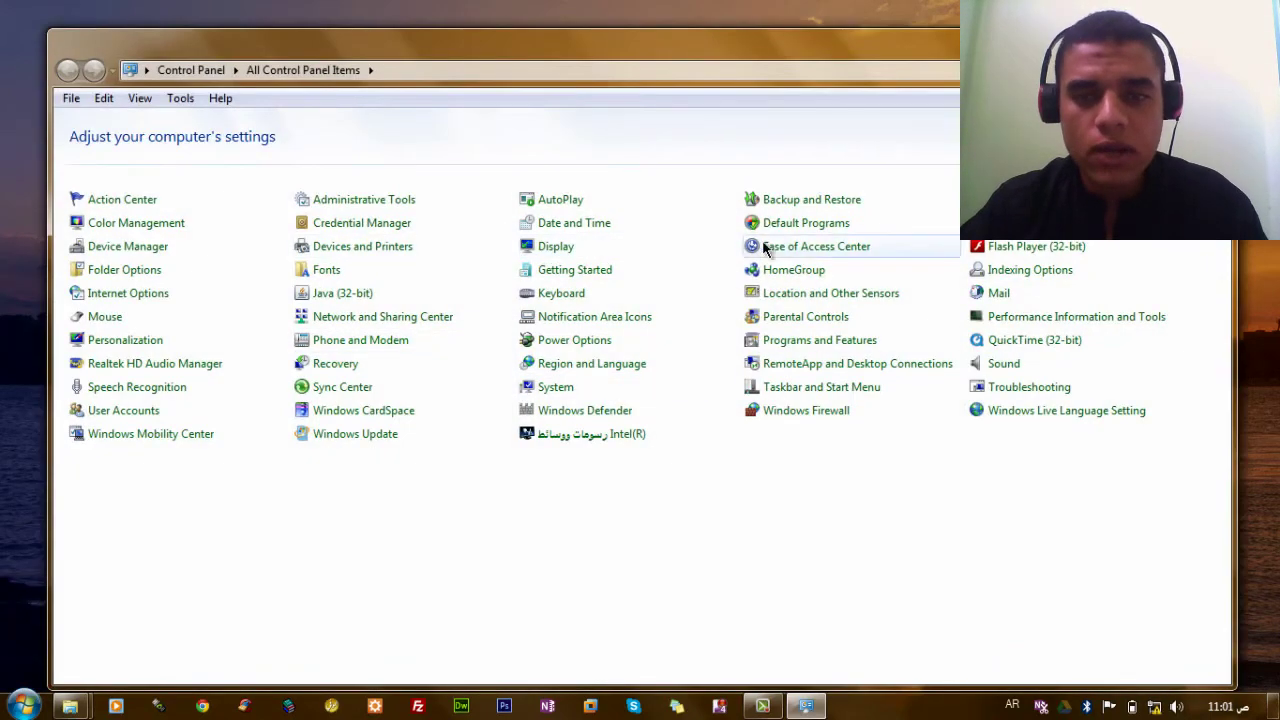
click(594, 224)
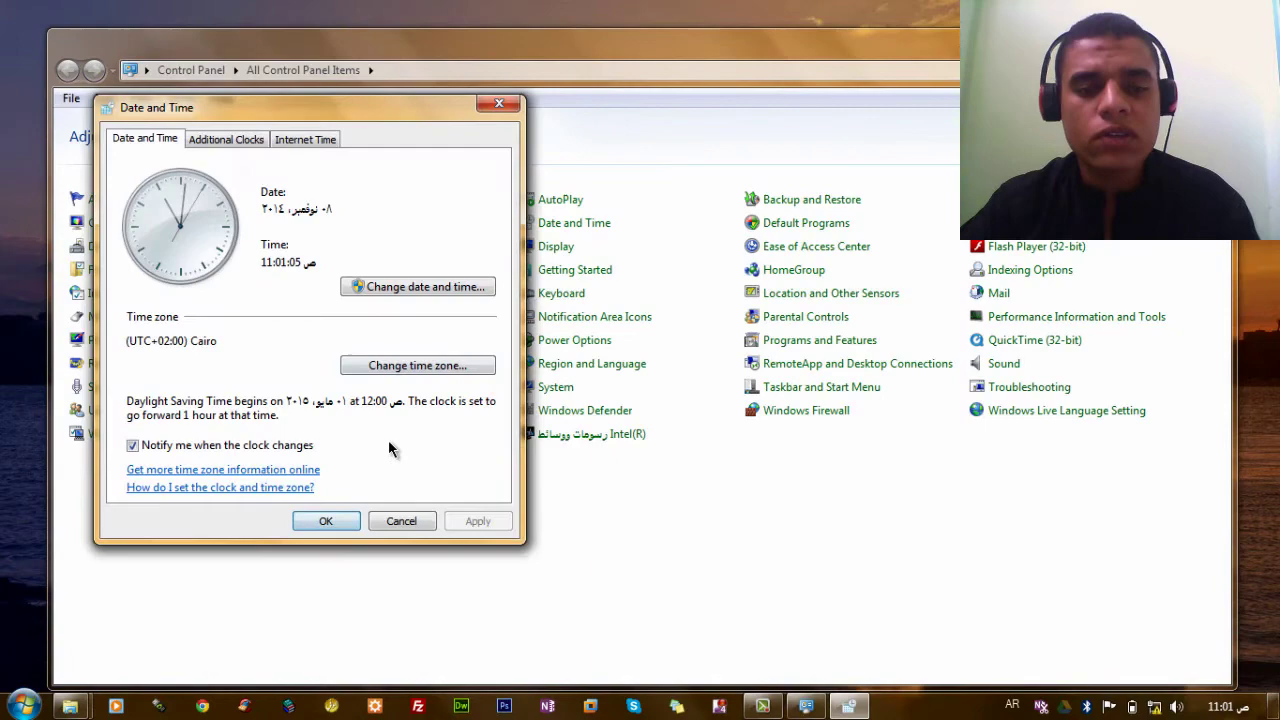
click(401, 521)
key(alt+F4)
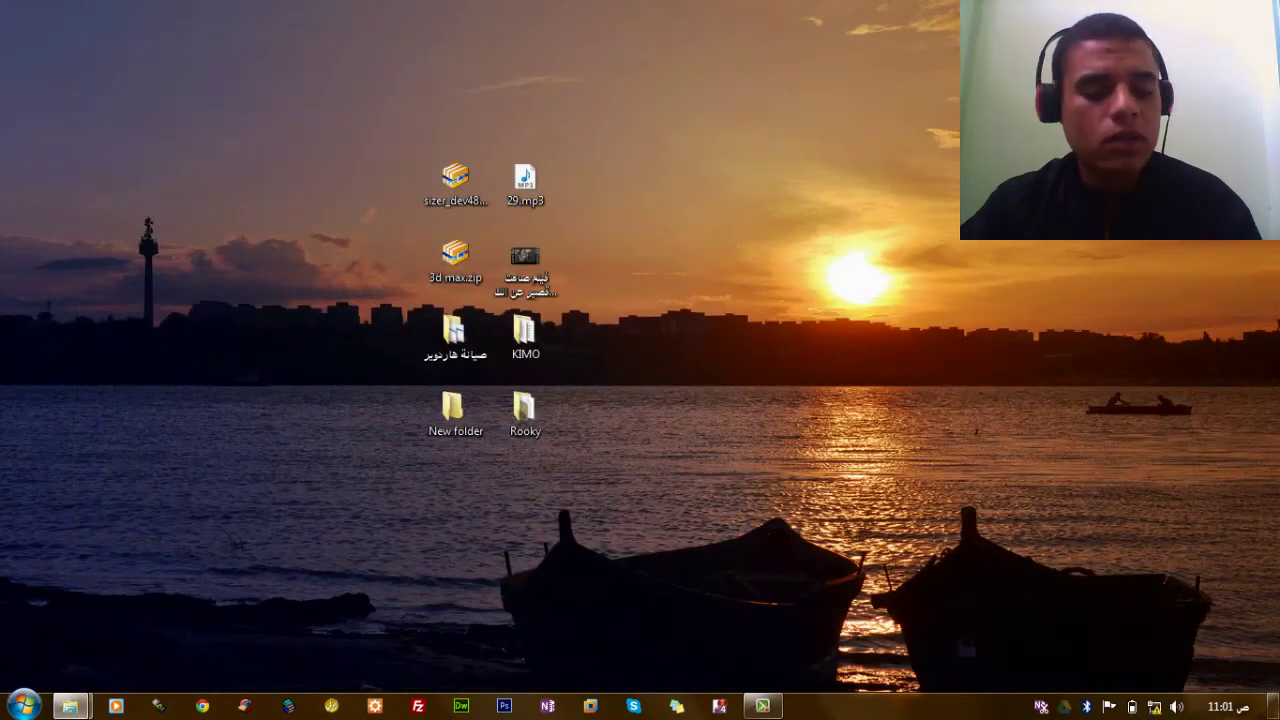
Try to open the date and time settings by running datetime.cpl from the Run dialog
key(super+r)
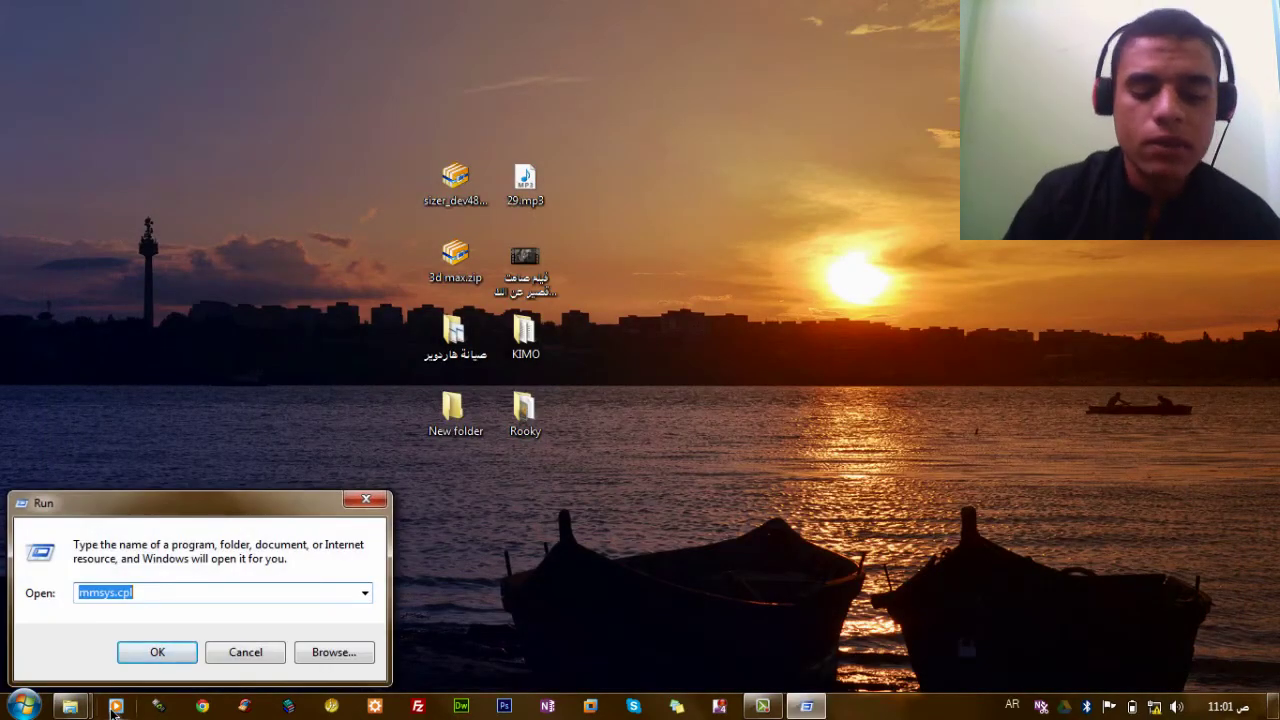
text(datetime)
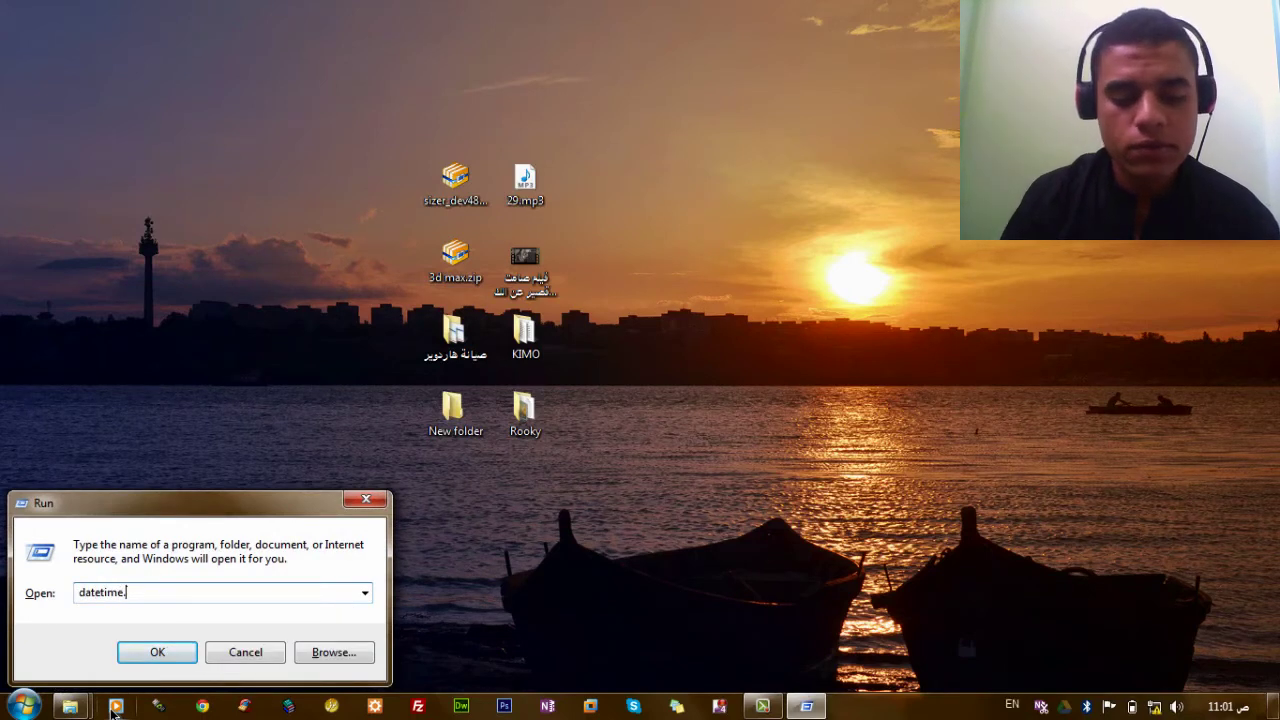
key(Return)
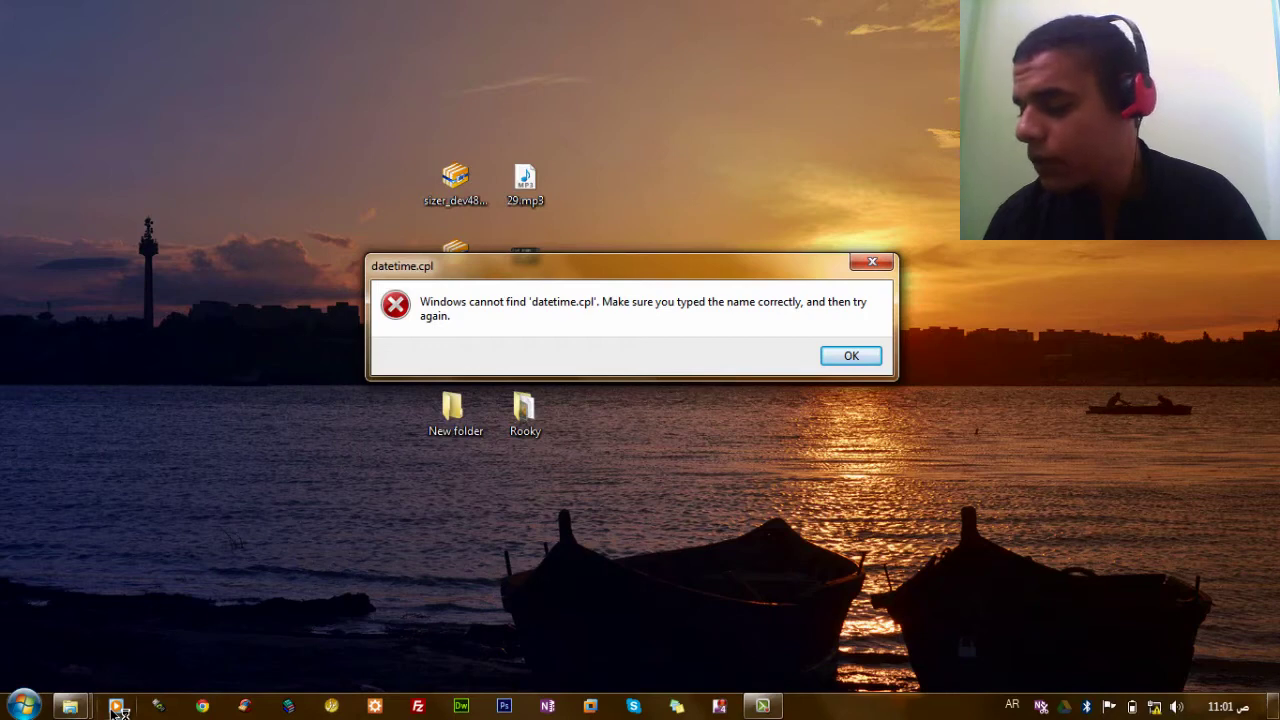
key(Return)
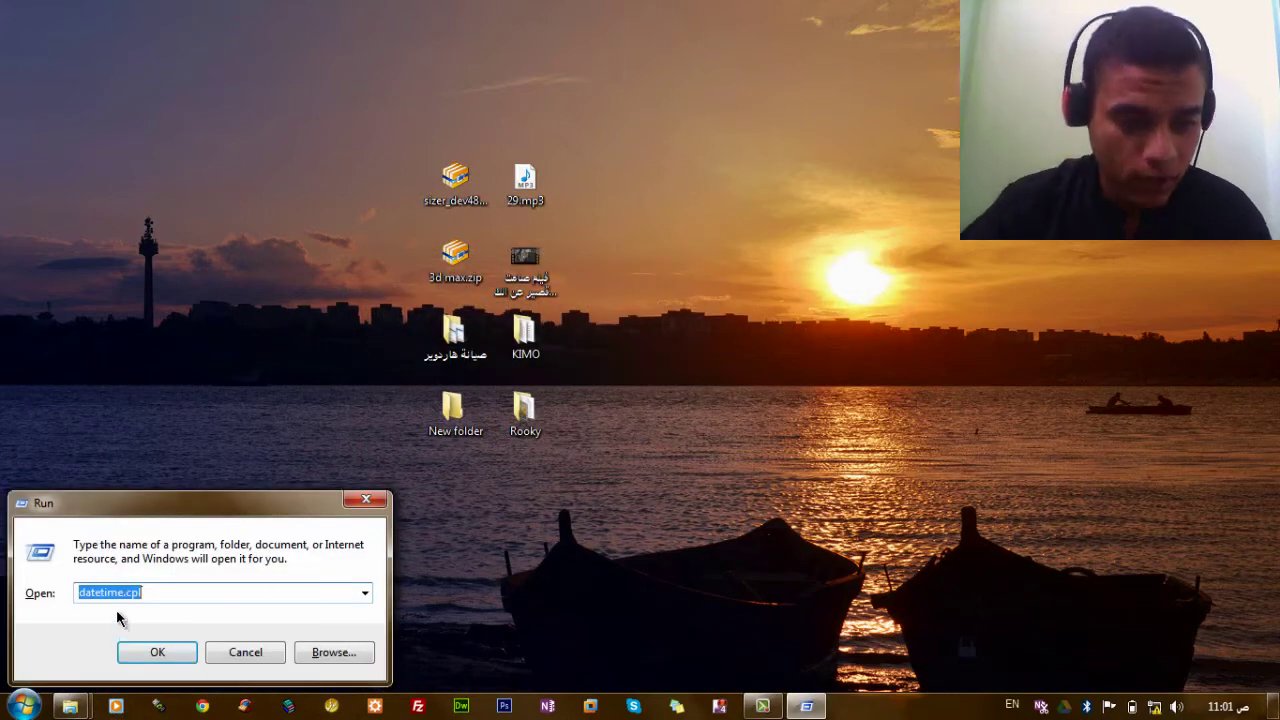
Replace the command's name to run timedate.cpl, opening Date and Time, and accept the dialog
drag(124, 594, 62, 598)
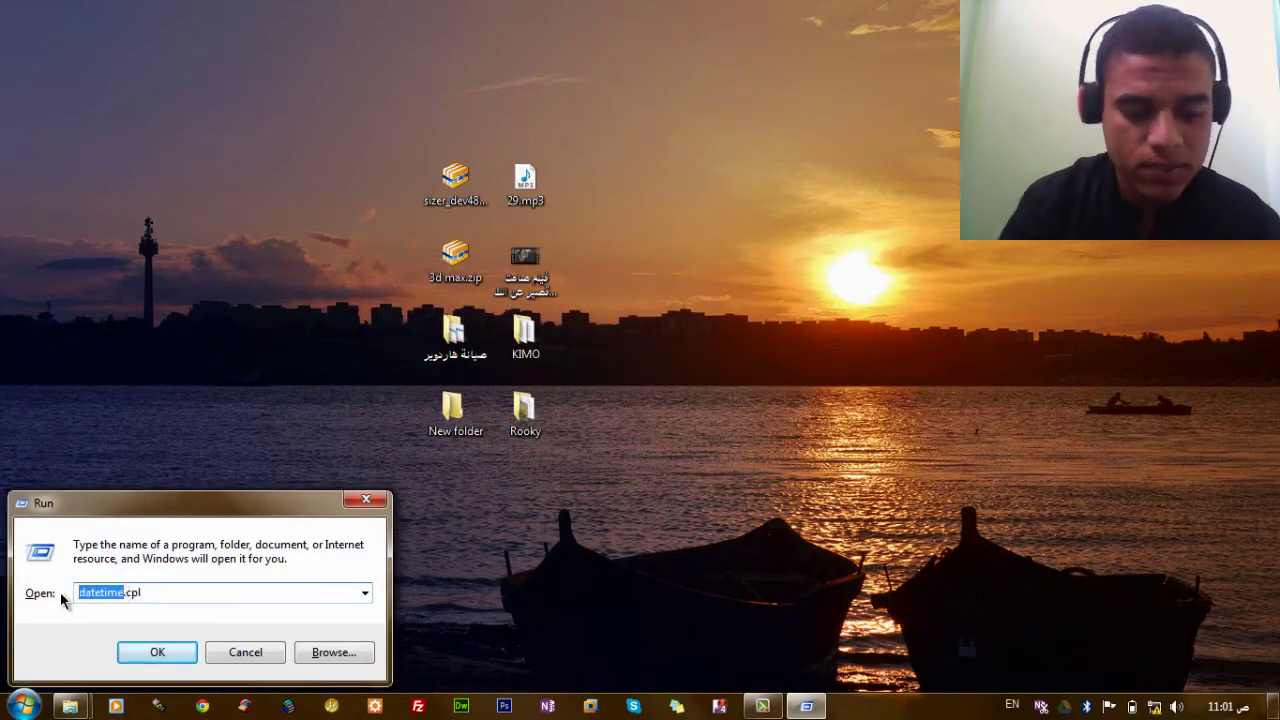
text(t)
text(imef)
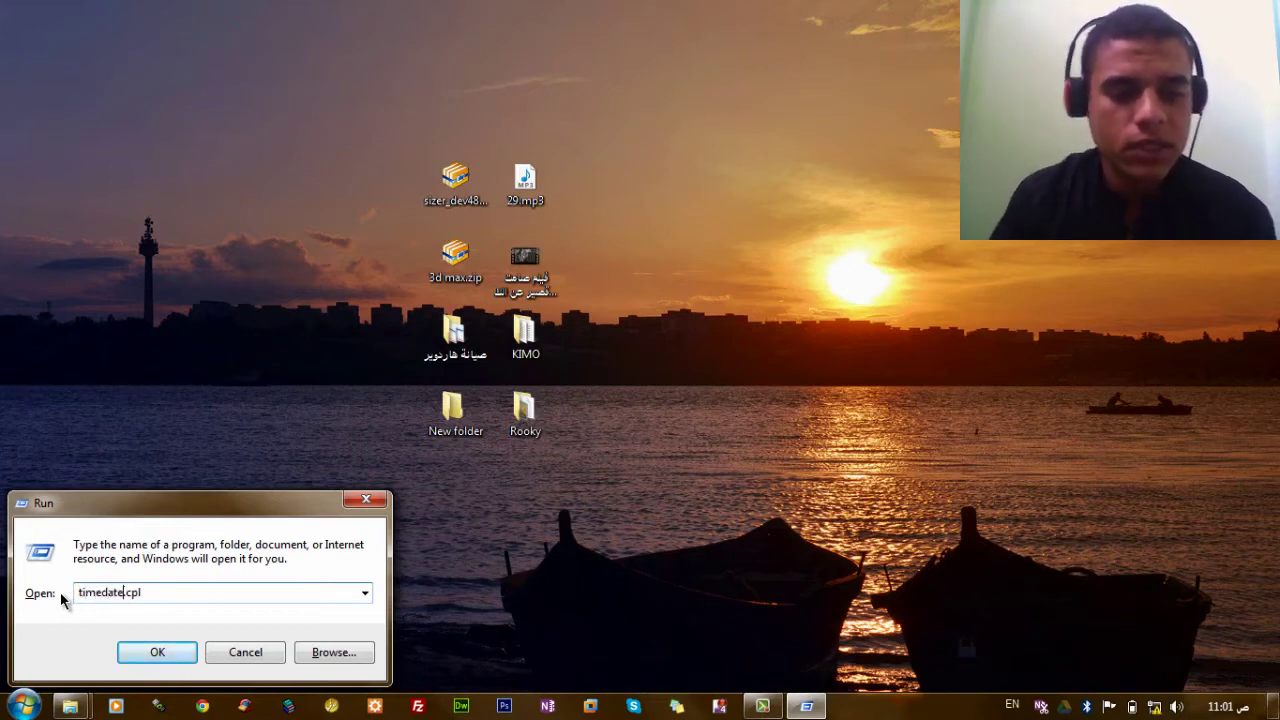
key(Return)
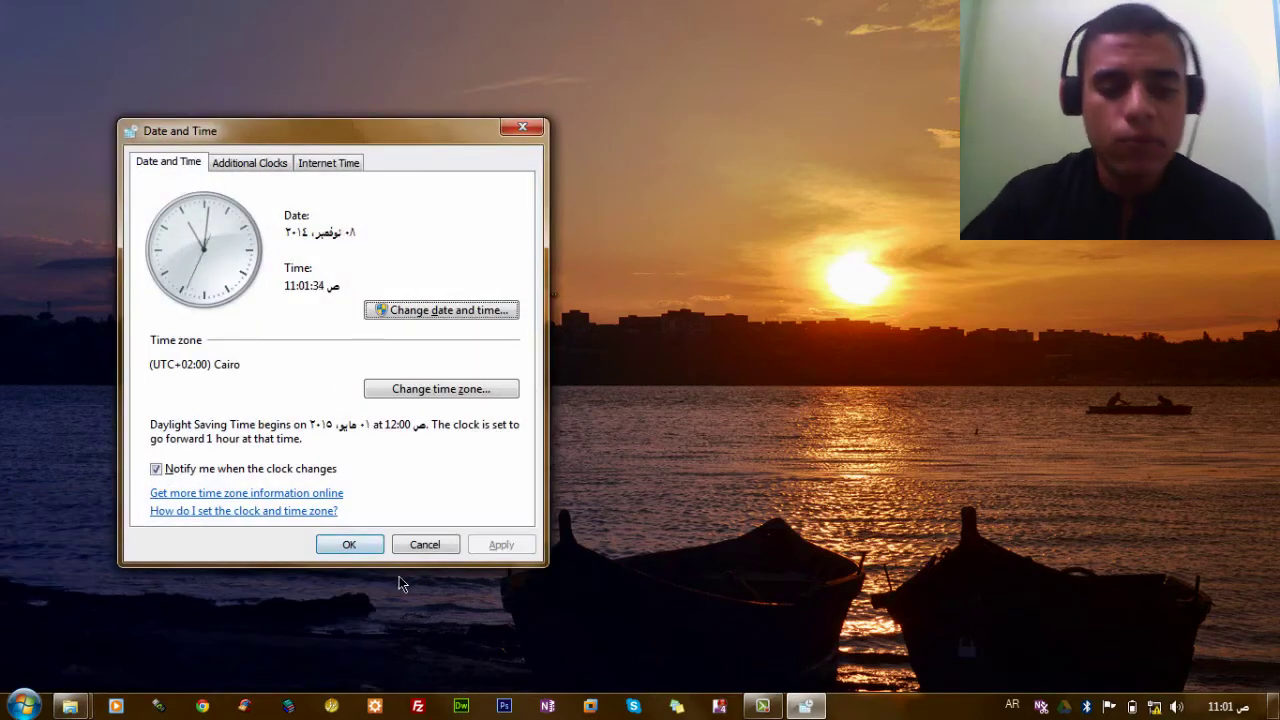
click(382, 546)
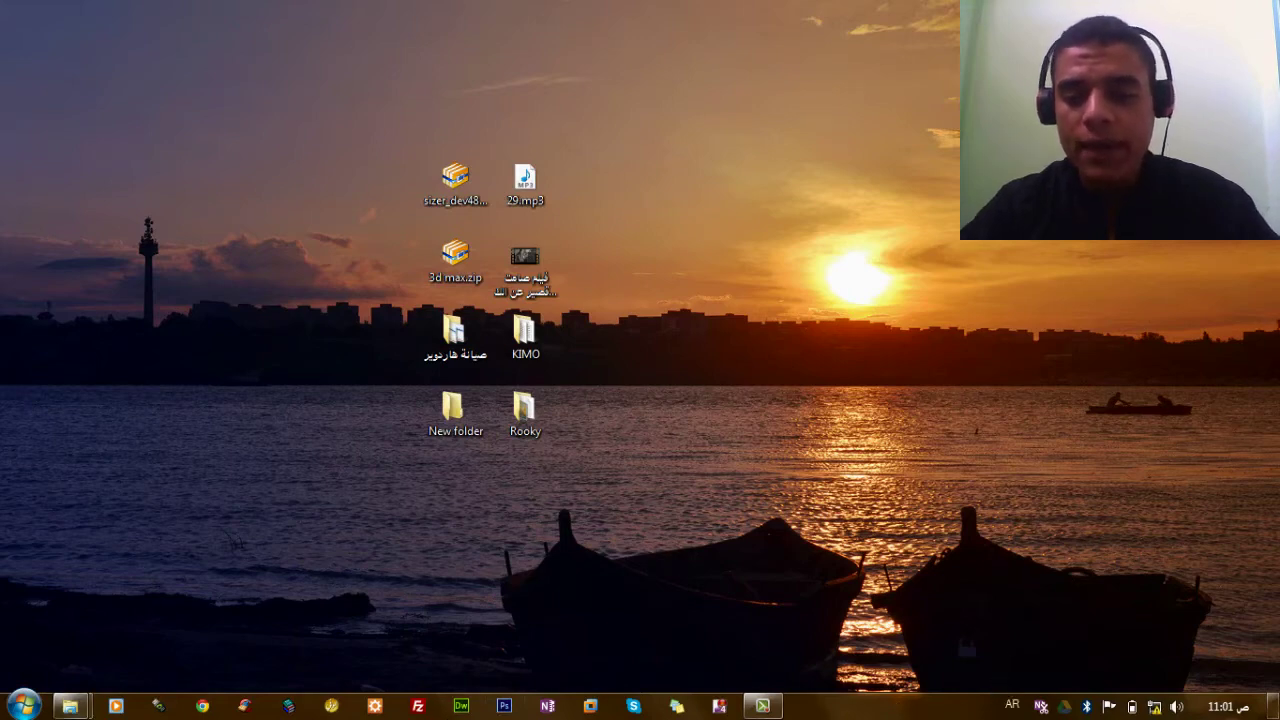
Unlock the taskbar through its properties, accept the change, and try moving the taskbar
right_click(940, 714)
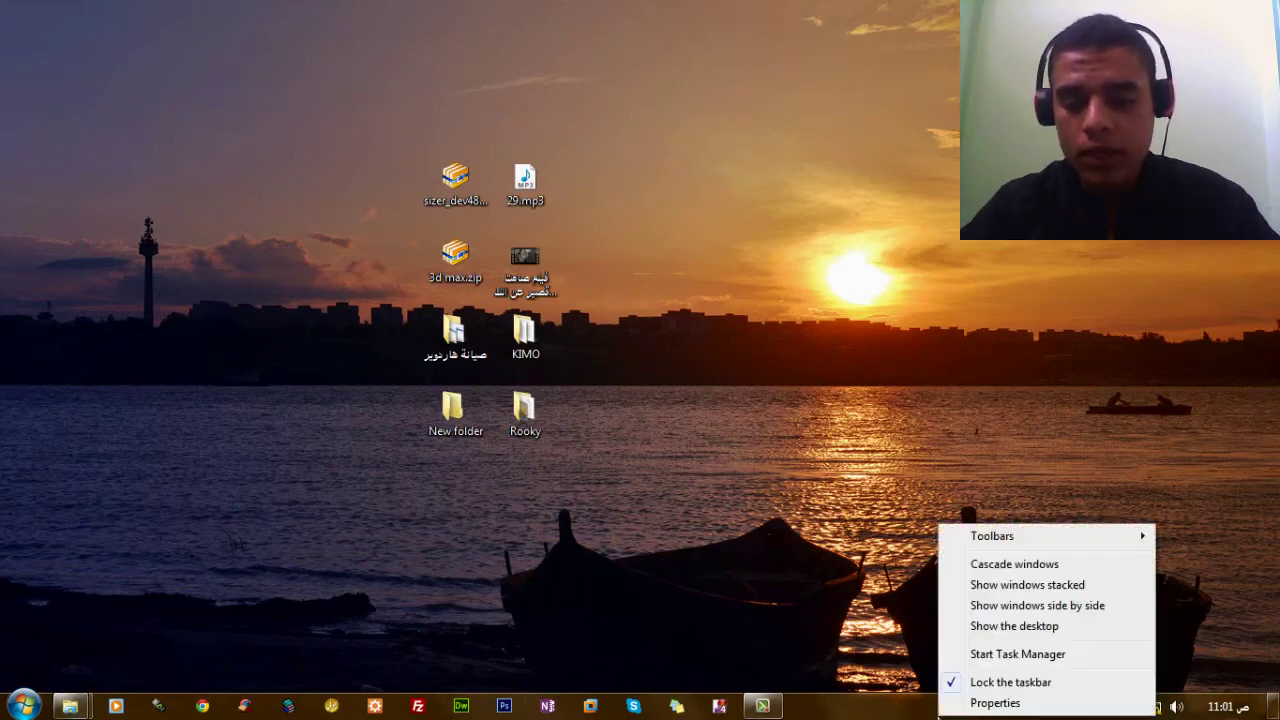
click(998, 704)
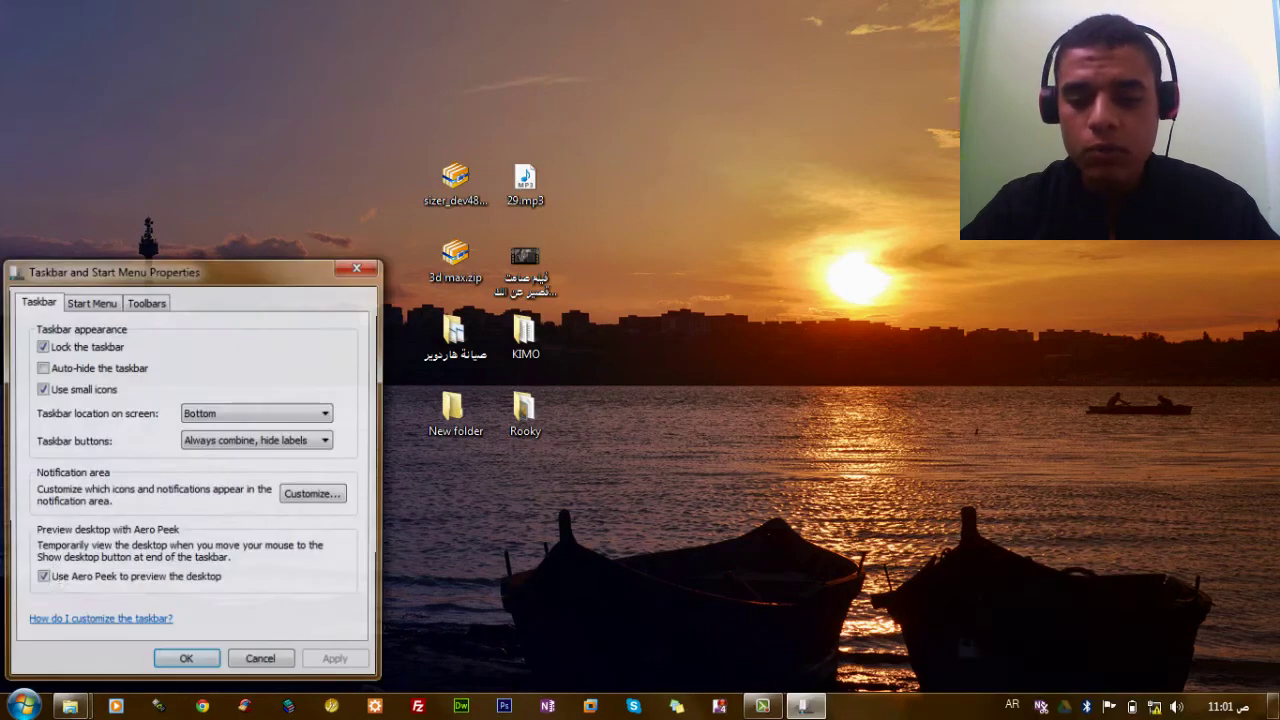
click(74, 347)
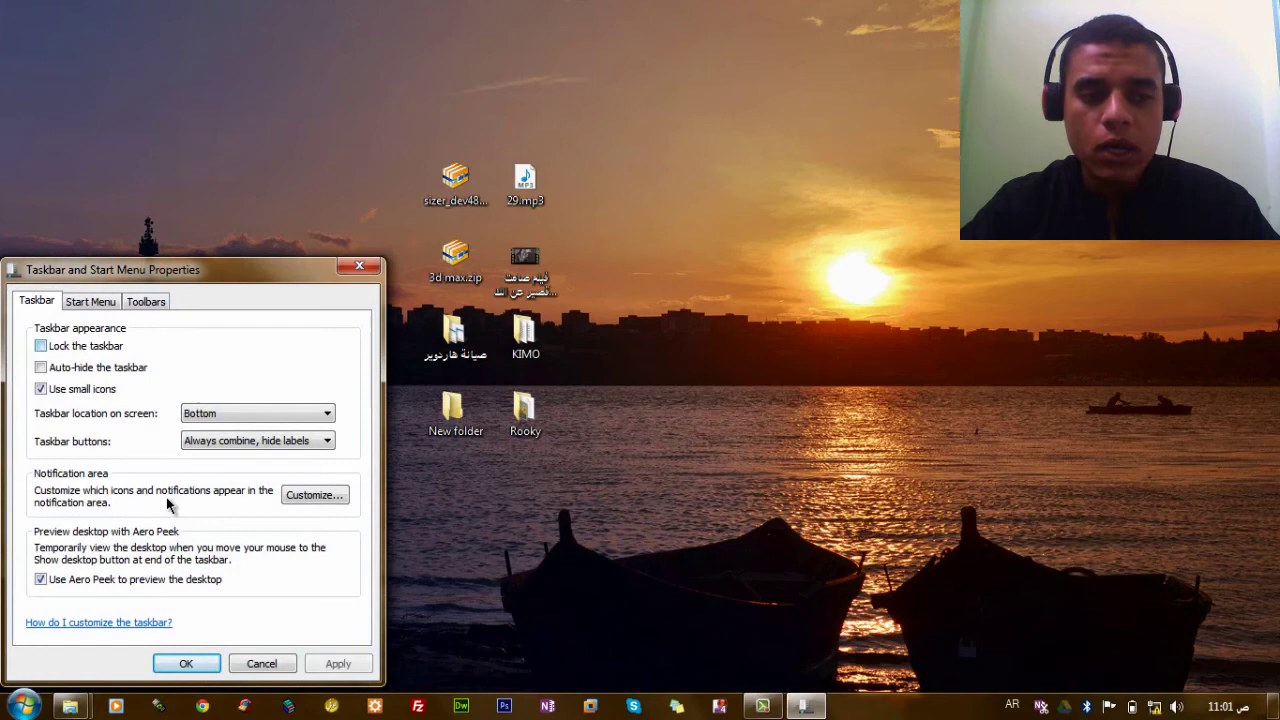
click(186, 663)
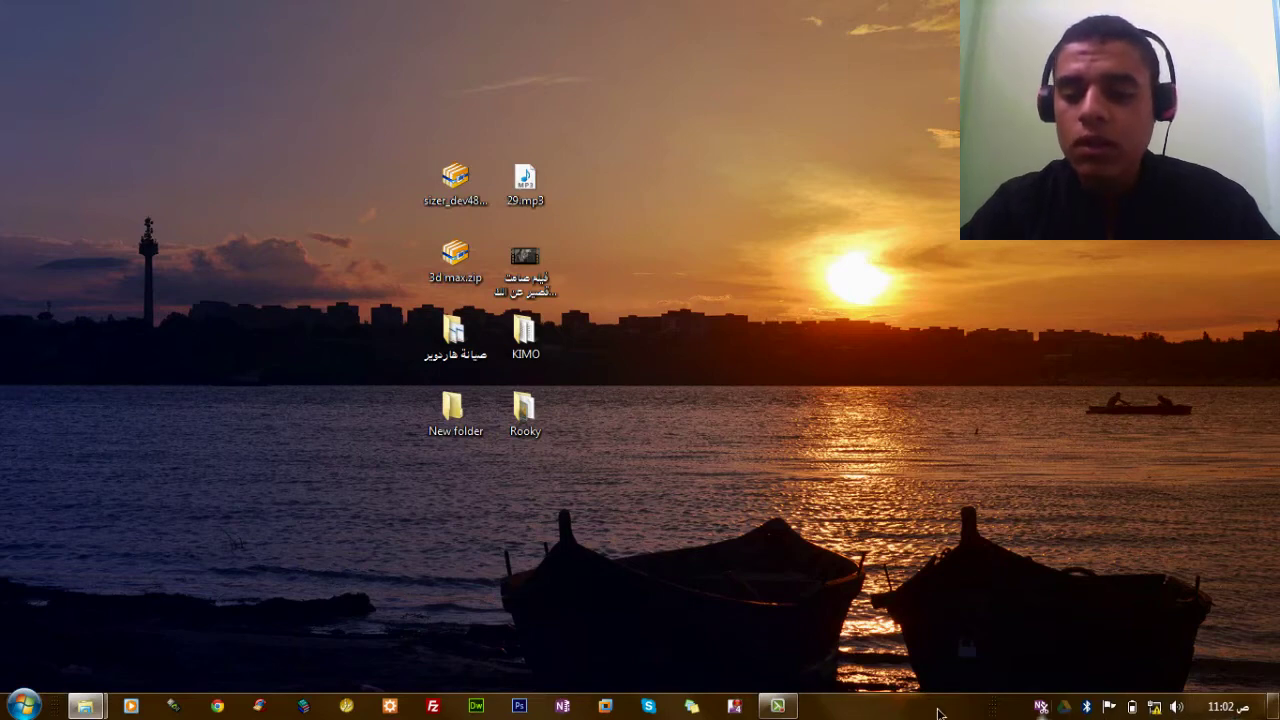
drag(947, 701, 462, 716)
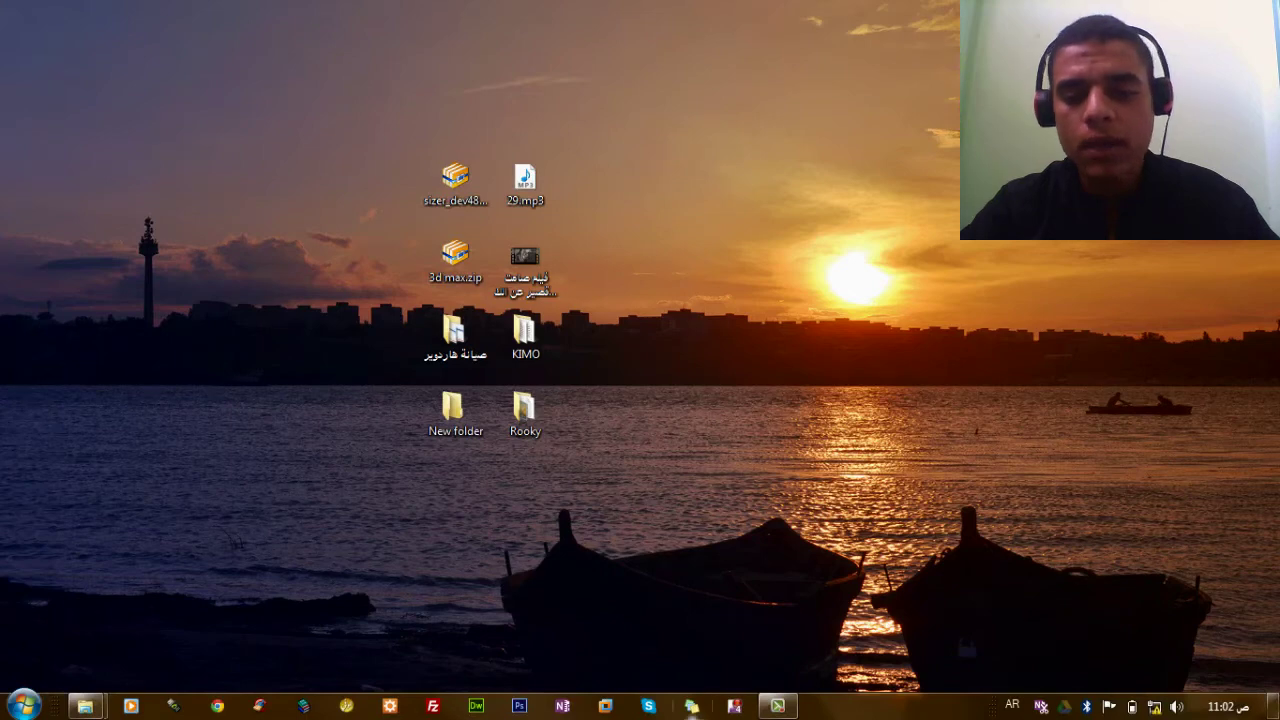
Set the taskbar's location on screen to Top in its properties, apply it, and view the taskbar's context options
right_click(840, 716)
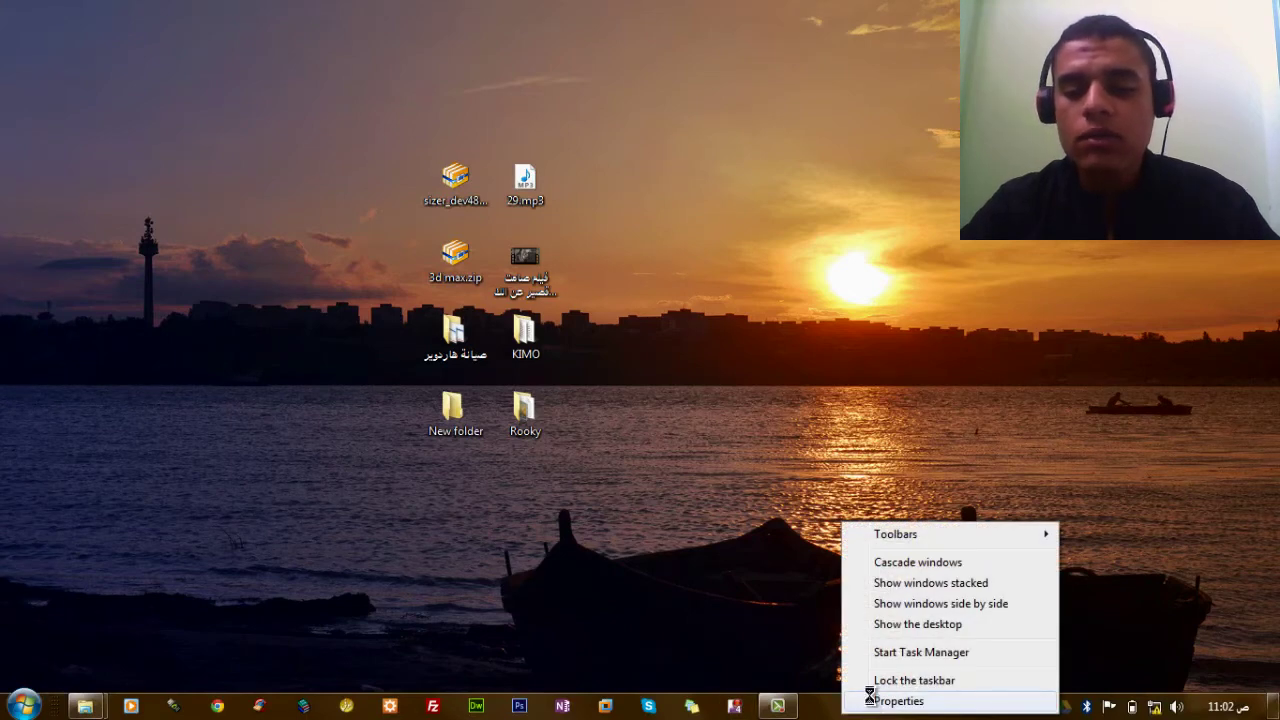
click(872, 699)
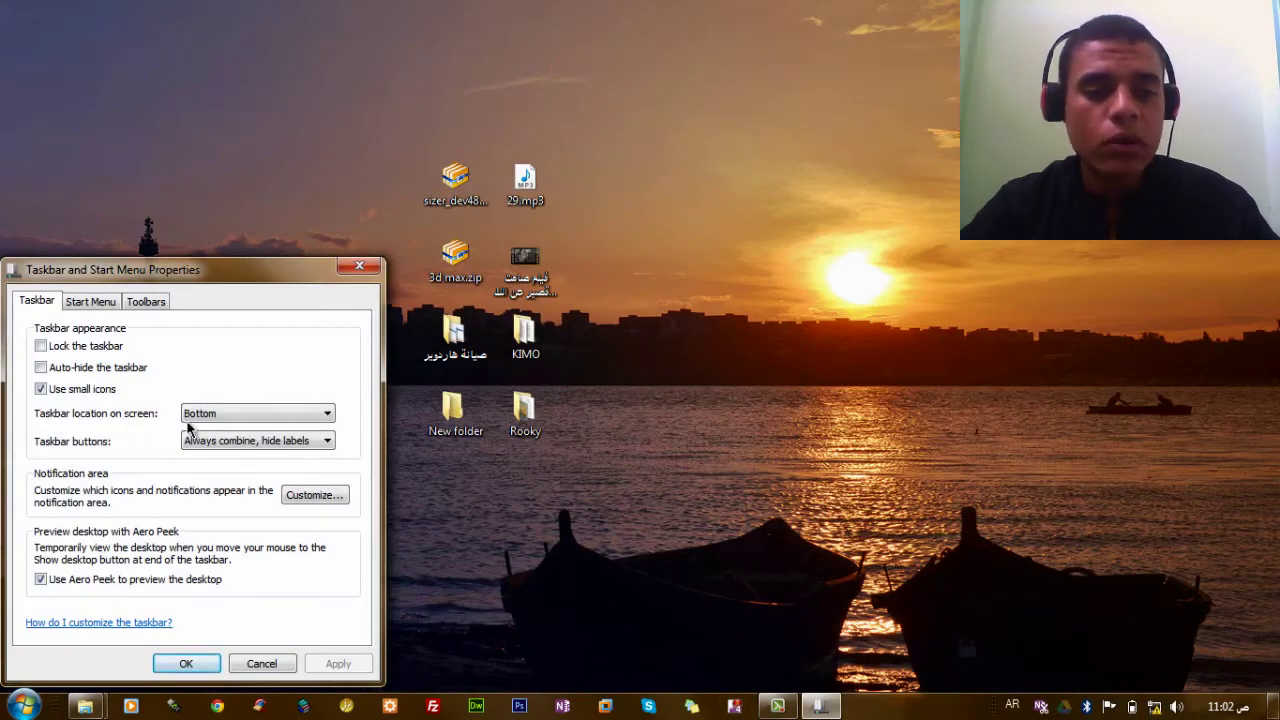
click(217, 415)
click(212, 442)
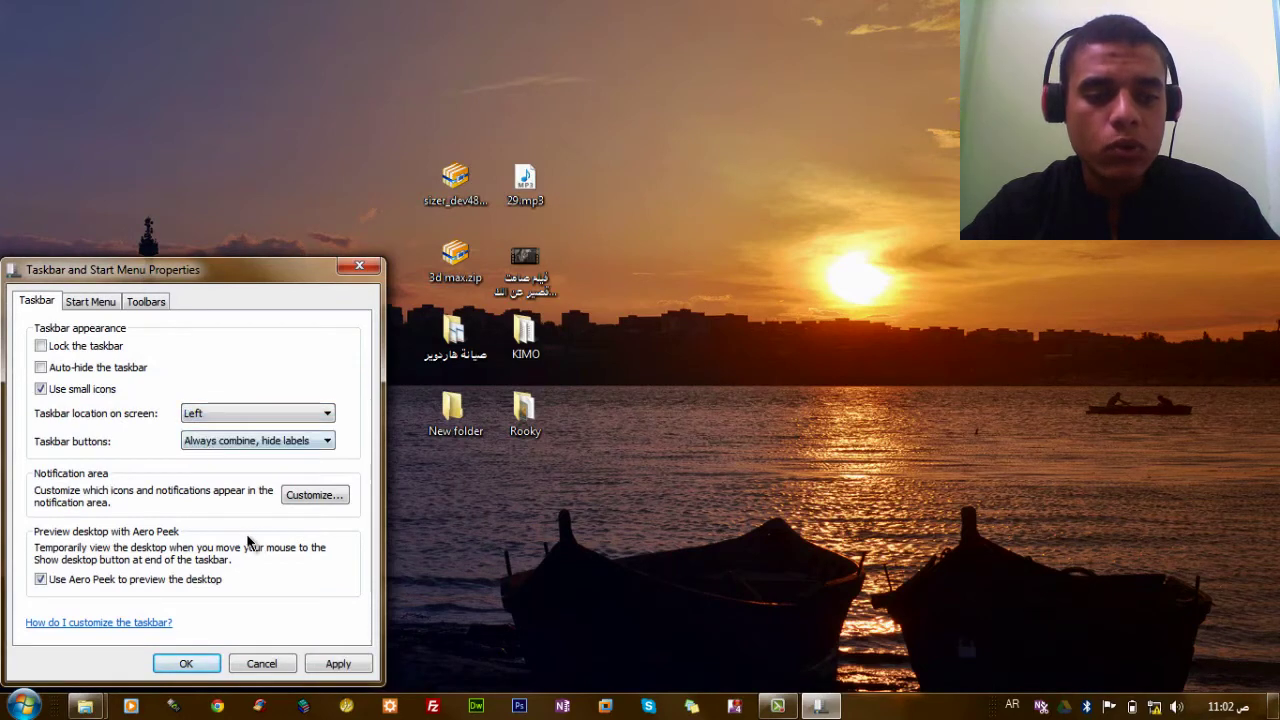
click(227, 413)
click(204, 467)
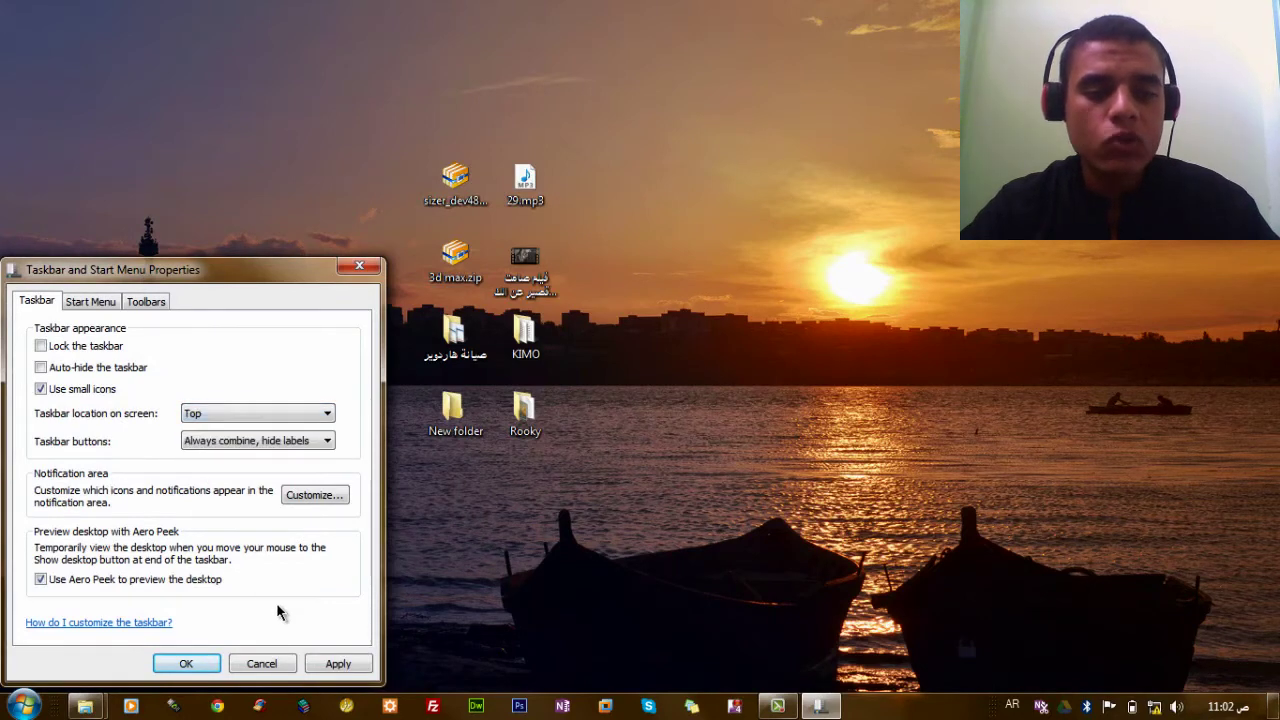
click(338, 662)
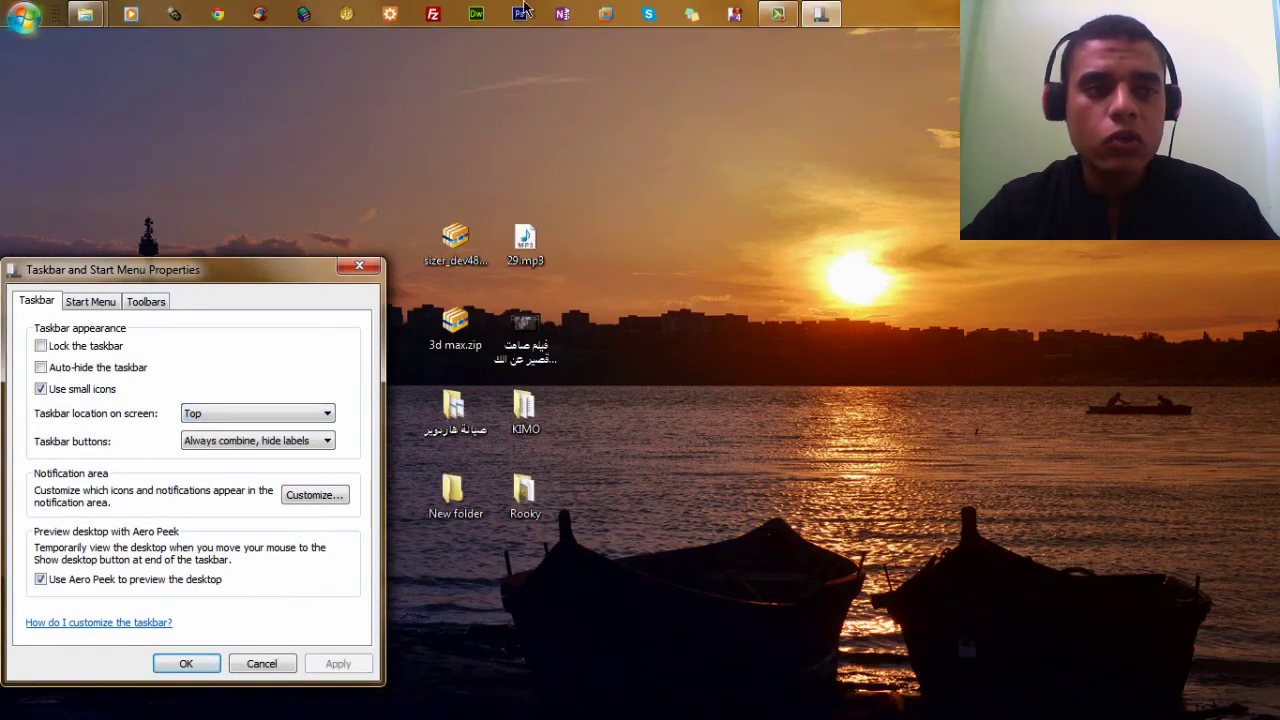
right_click(885, 12)
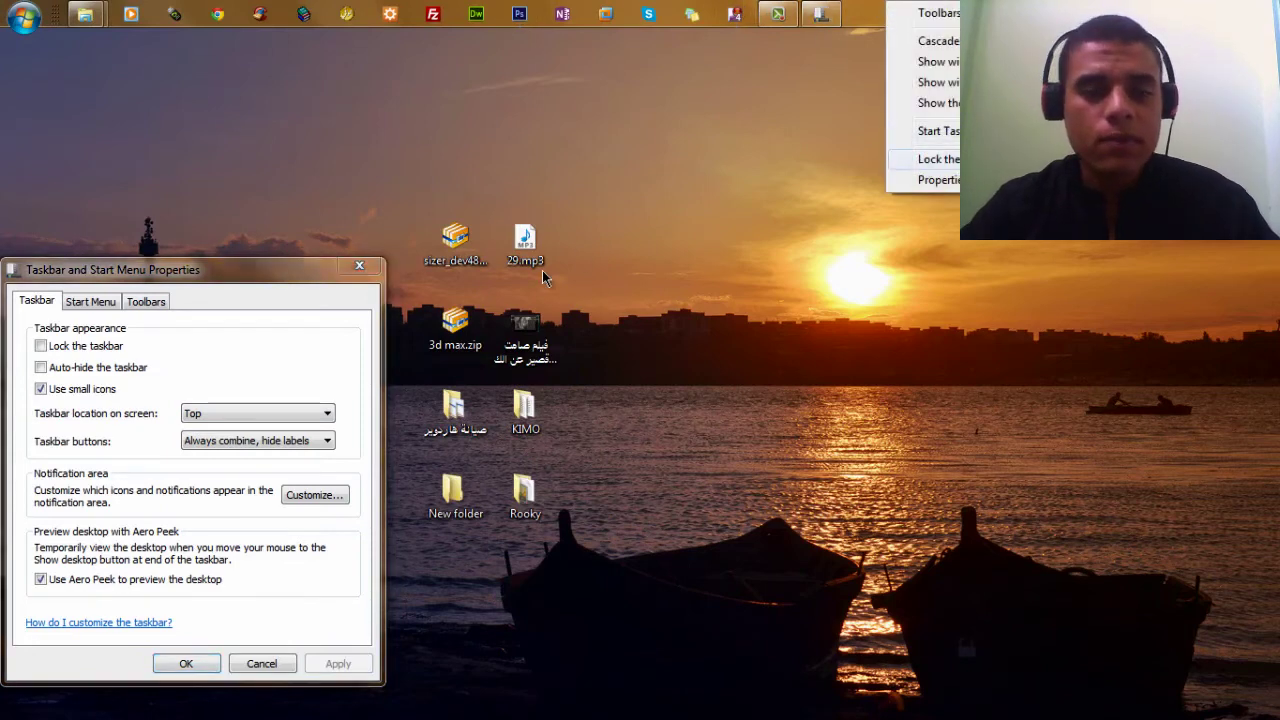
Set the taskbar's location on screen to Bottom, apply it, and accept the properties dialog
click(295, 413)
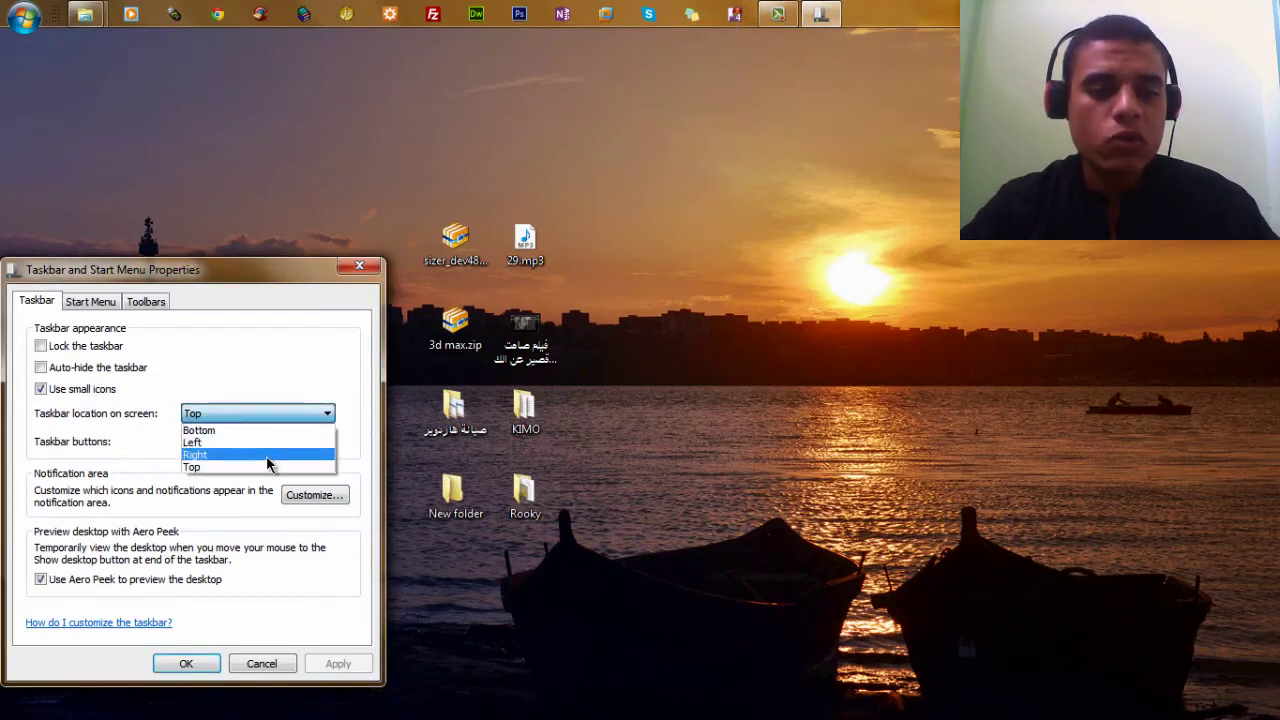
click(257, 432)
click(348, 664)
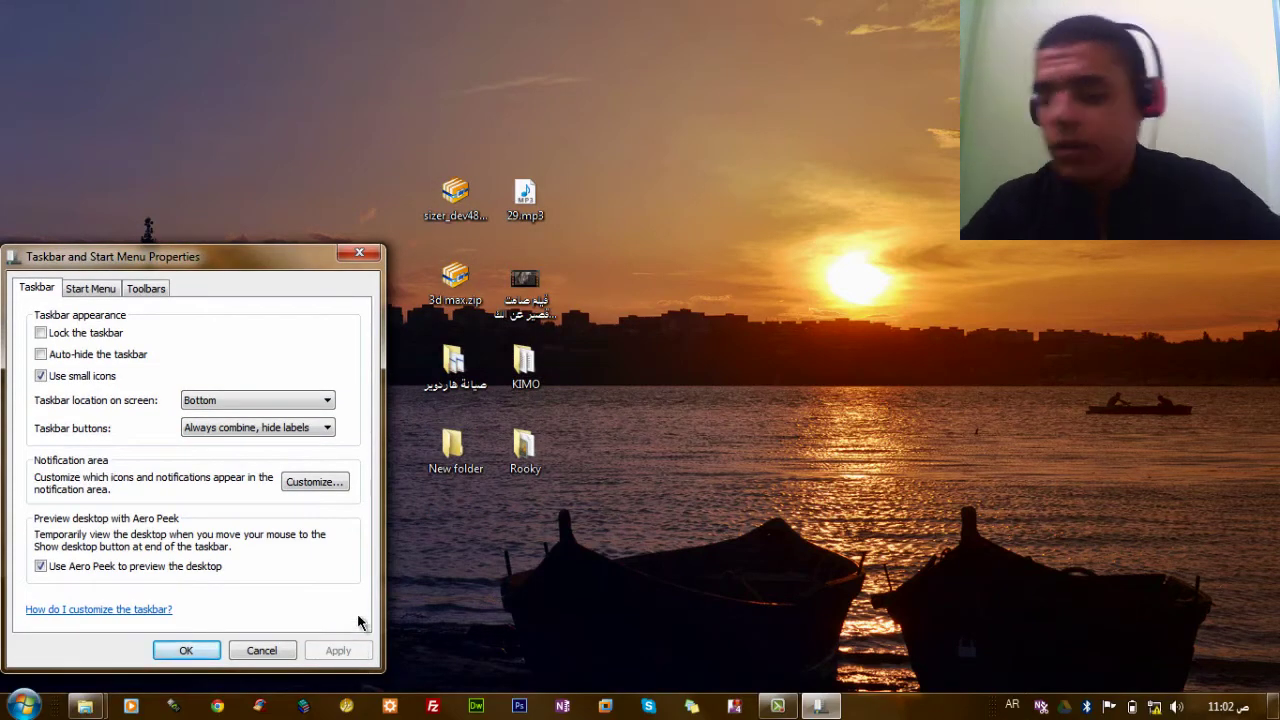
click(186, 650)
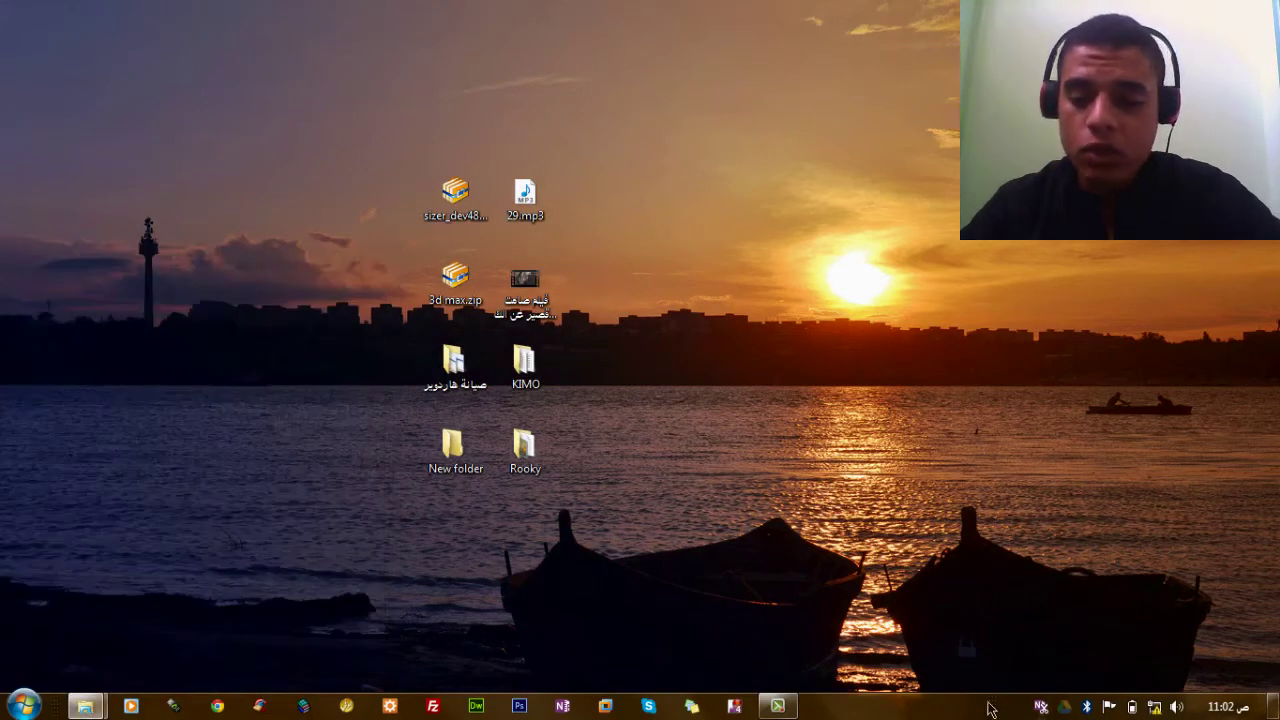
Enlarge the taskbar's height by its edge, and shrink it back to a single row
drag(955, 692, 955, 364)
drag(888, 3, 895, 600)
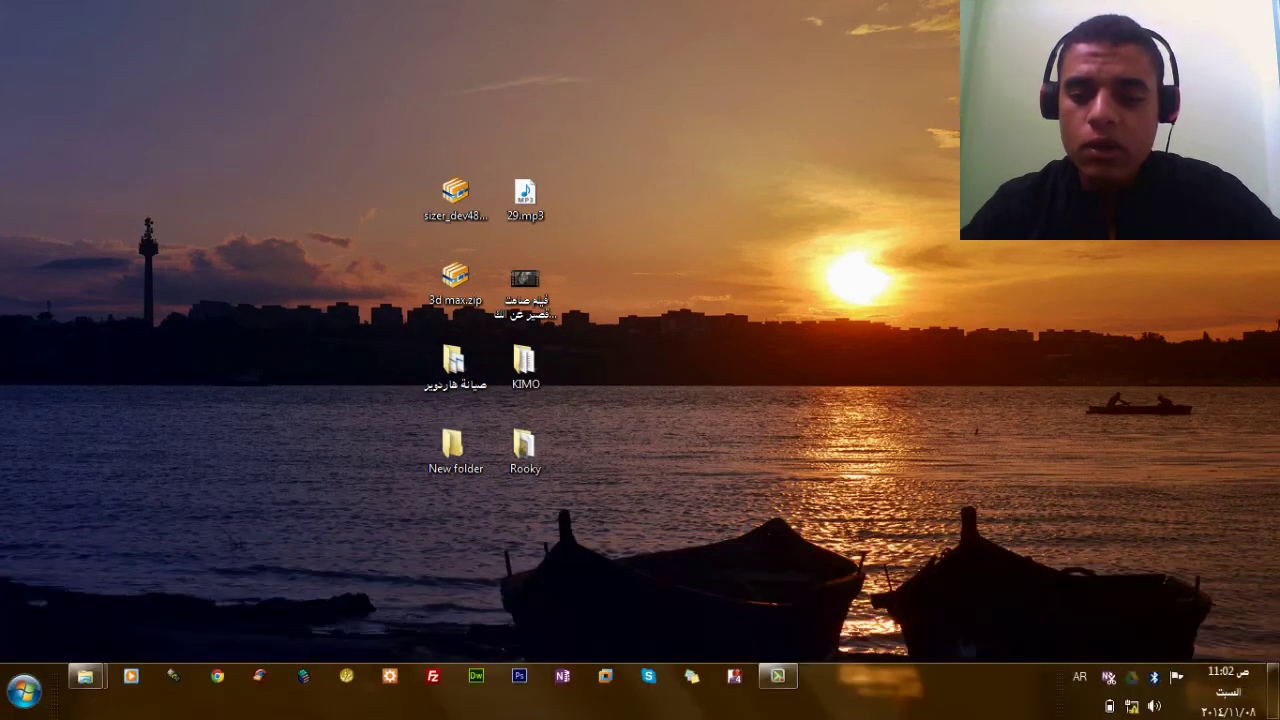
mouse_move(905, 693)
mouse_down()
mouse_move(908, 678)
mouse_move(903, 692)
mouse_up()
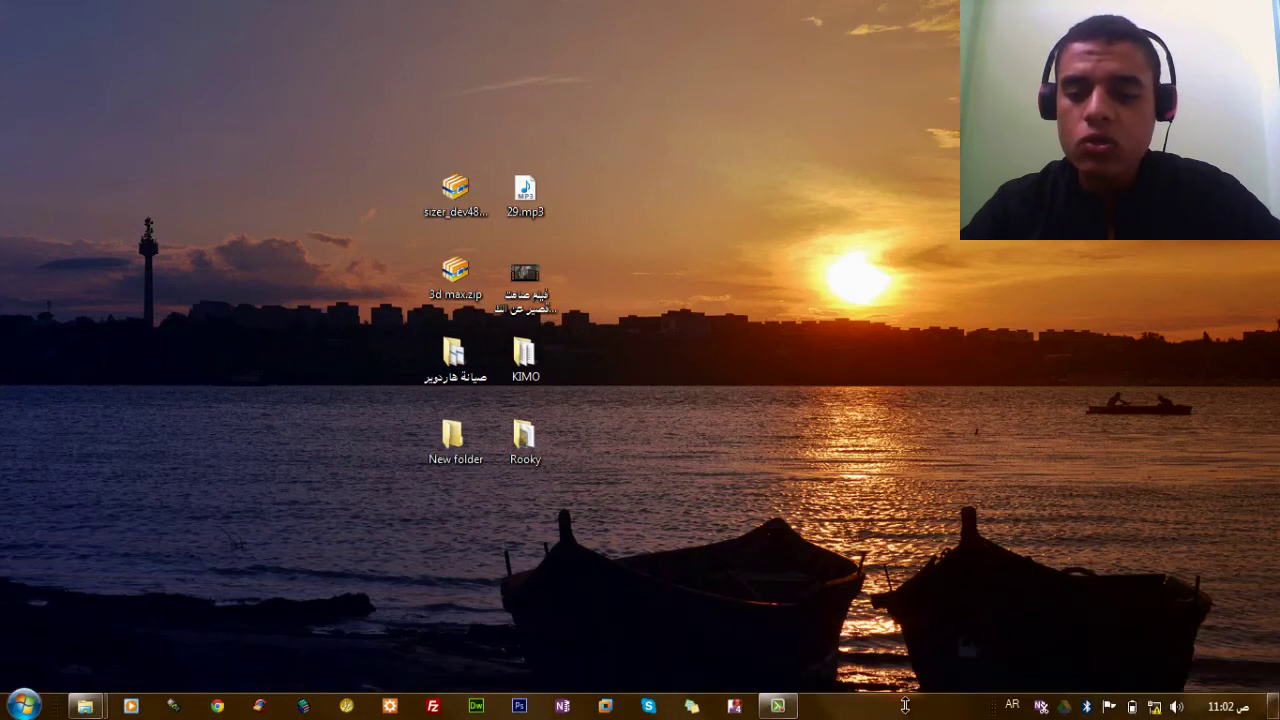
Refresh the desktop and lock the taskbar
right_click(760, 370)
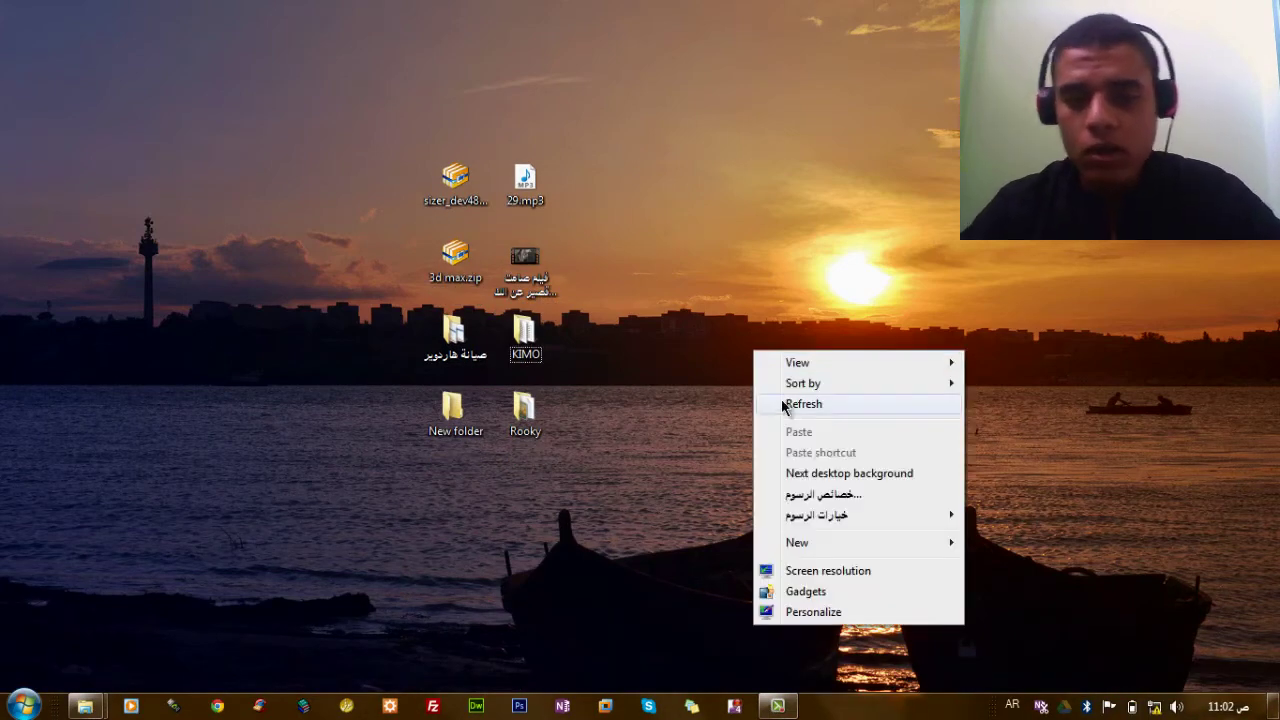
click(786, 406)
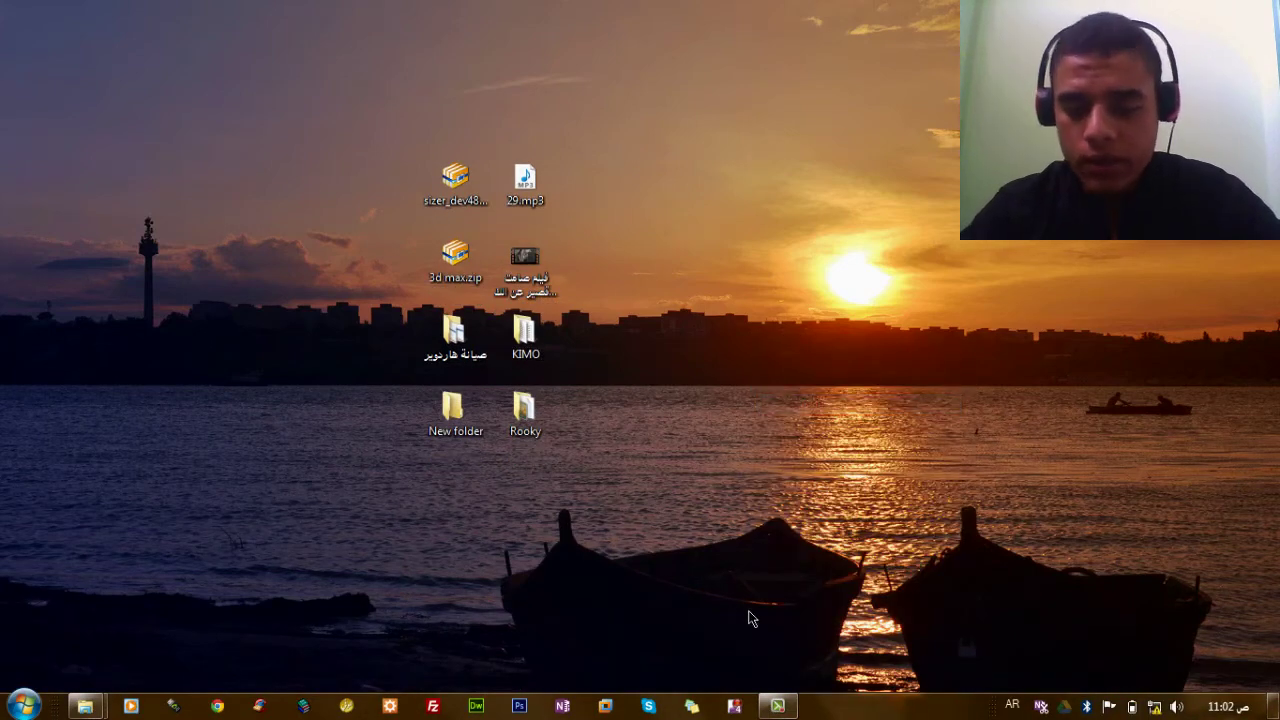
right_click(880, 716)
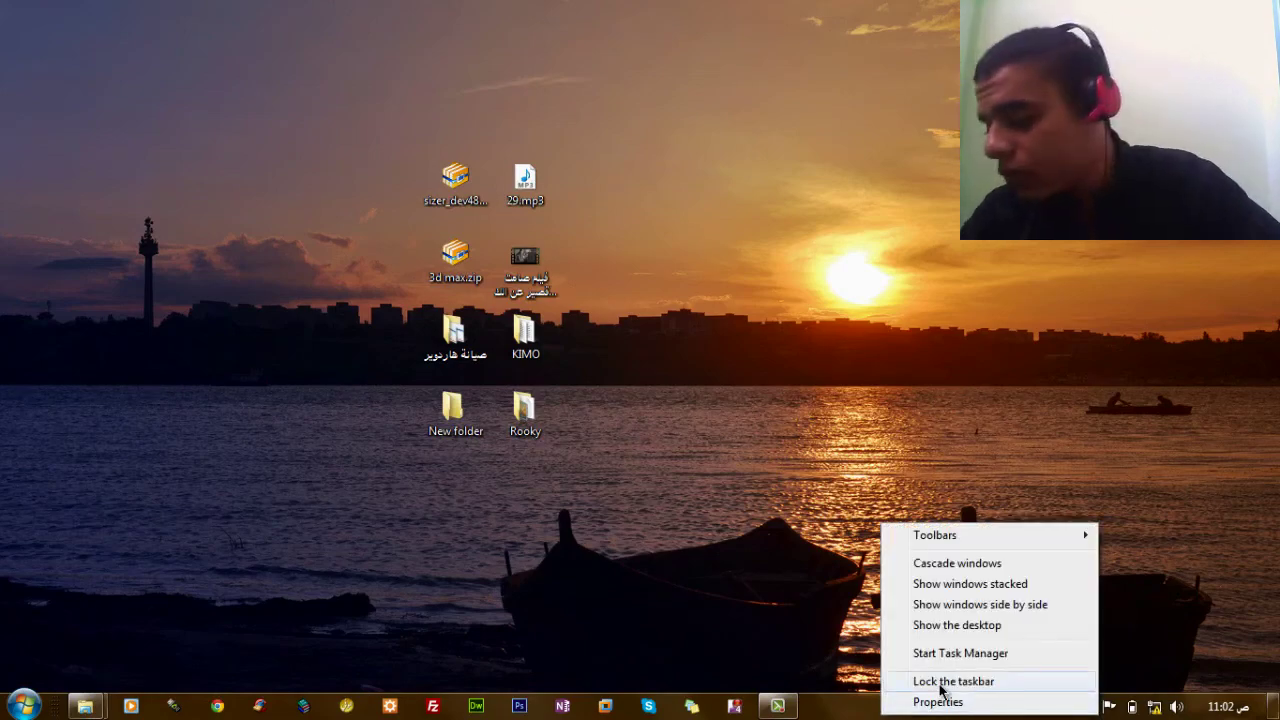
click(940, 684)
In the taskbar properties, enable and apply auto-hide for the taskbar, and disable and apply it again
right_click(906, 713)
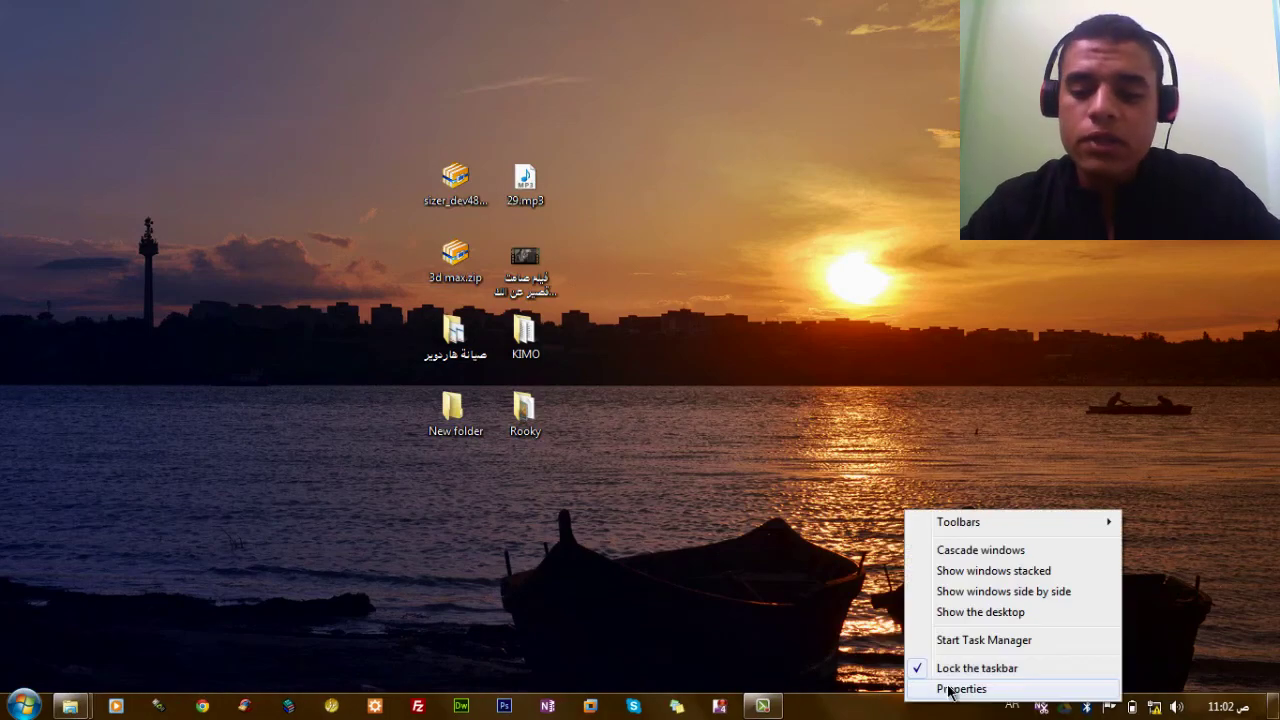
click(950, 690)
drag(68, 276, 260, 183)
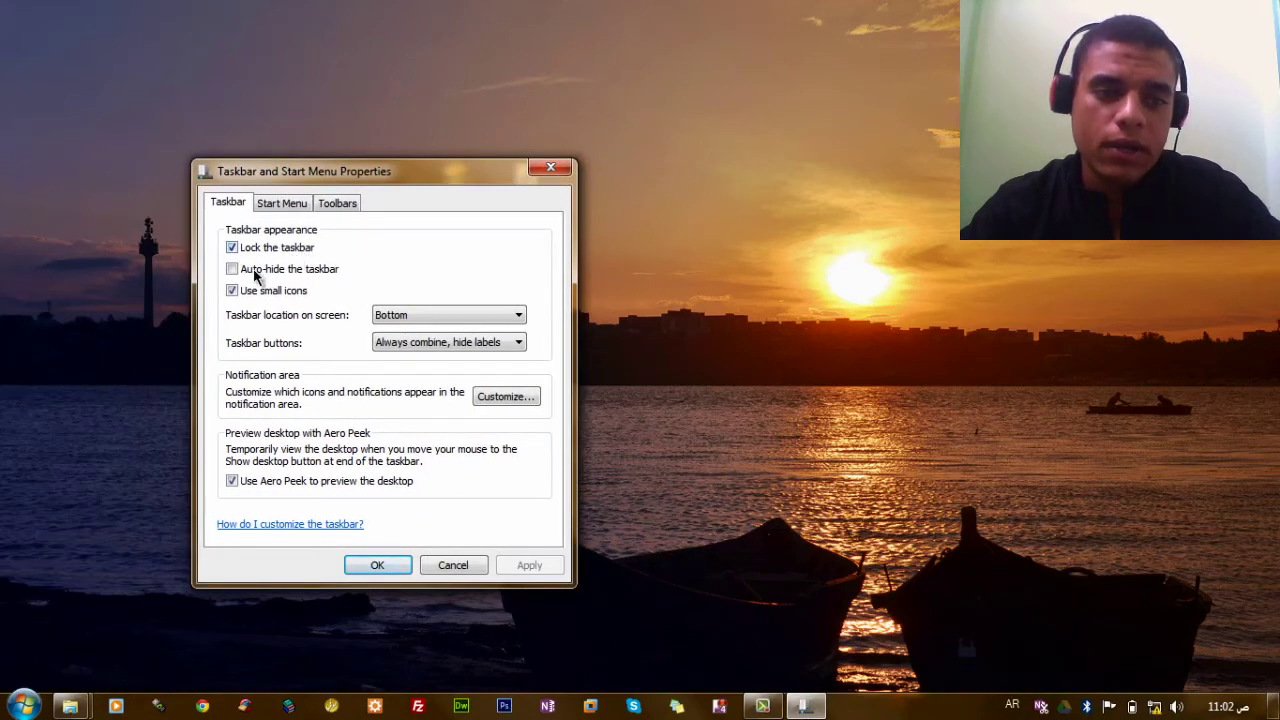
click(245, 269)
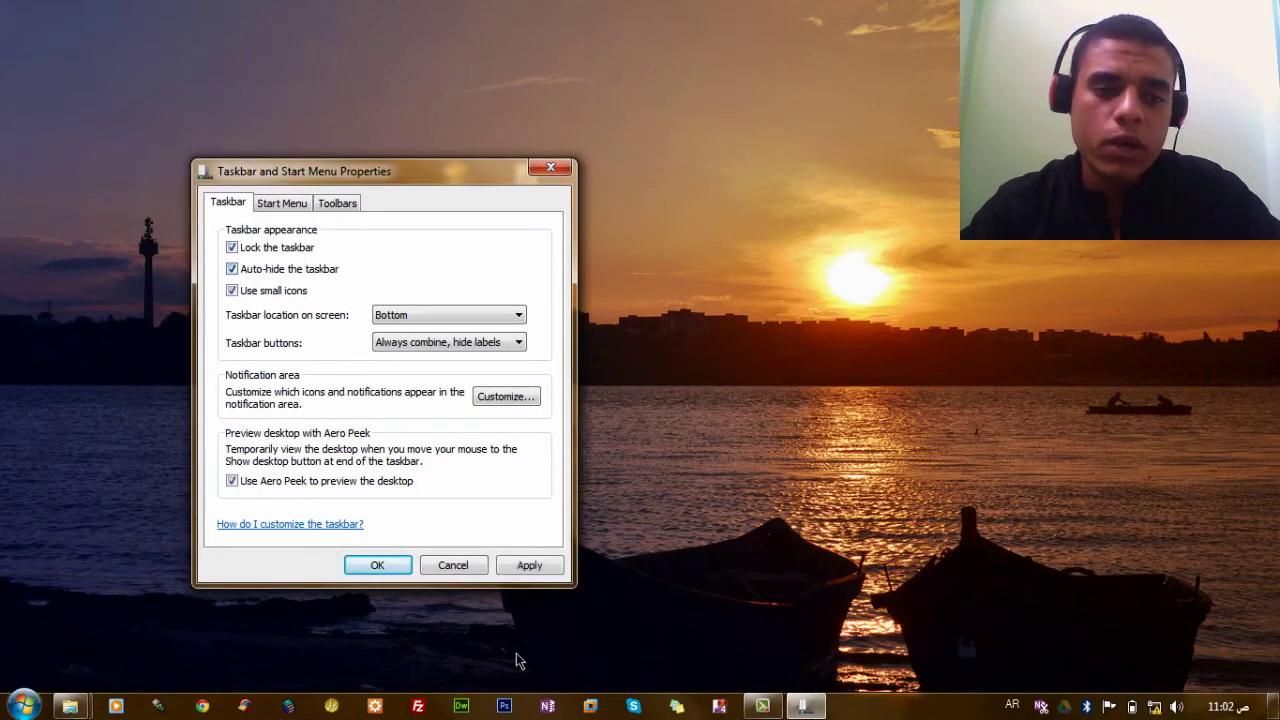
click(530, 566)
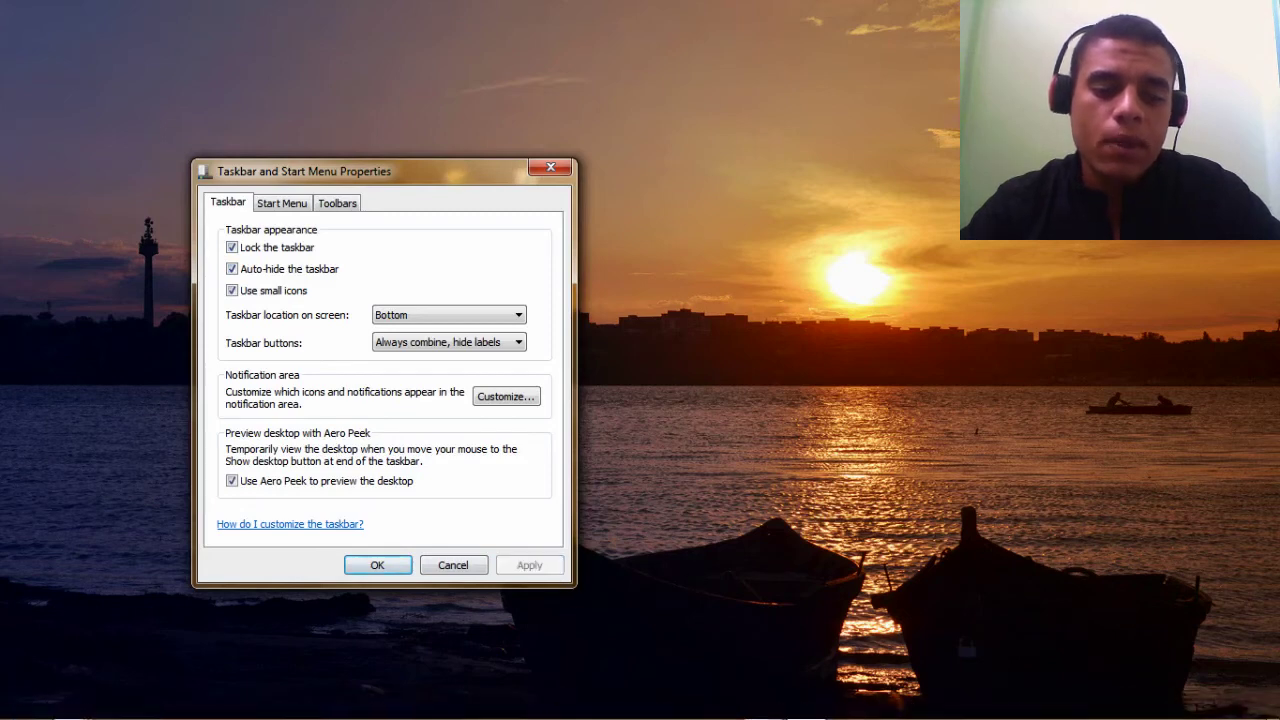
click(312, 268)
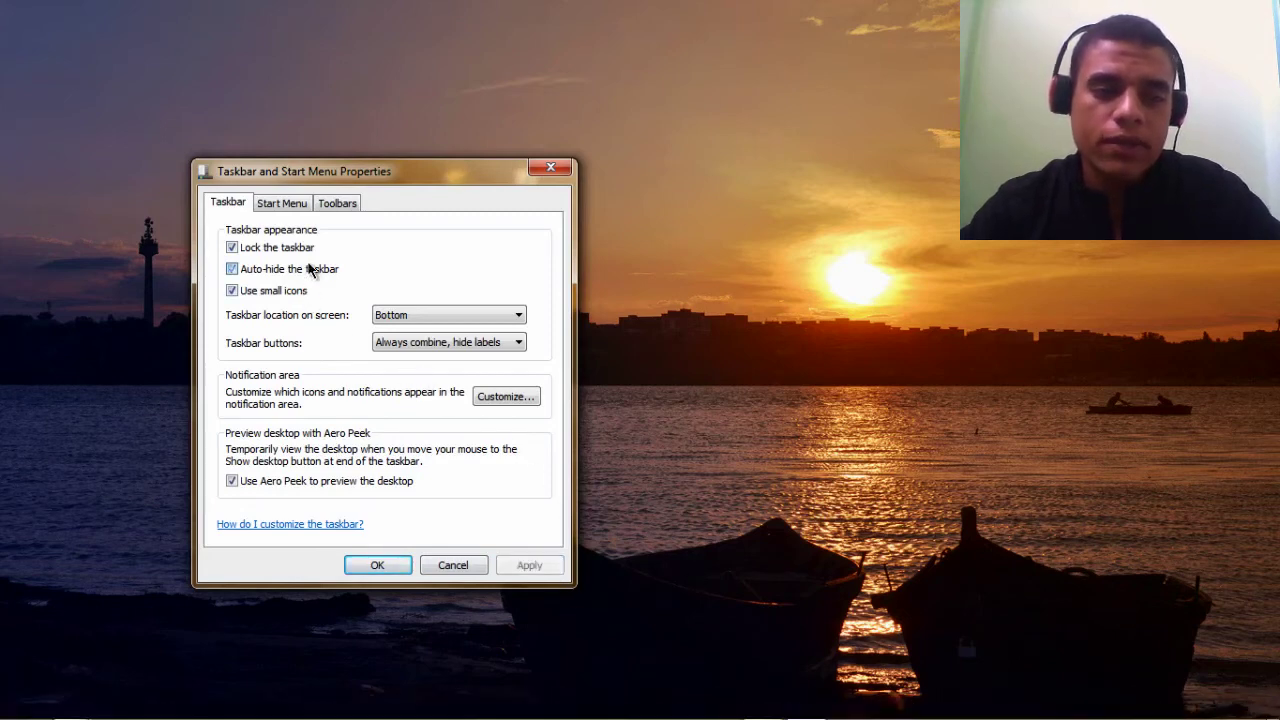
click(529, 566)
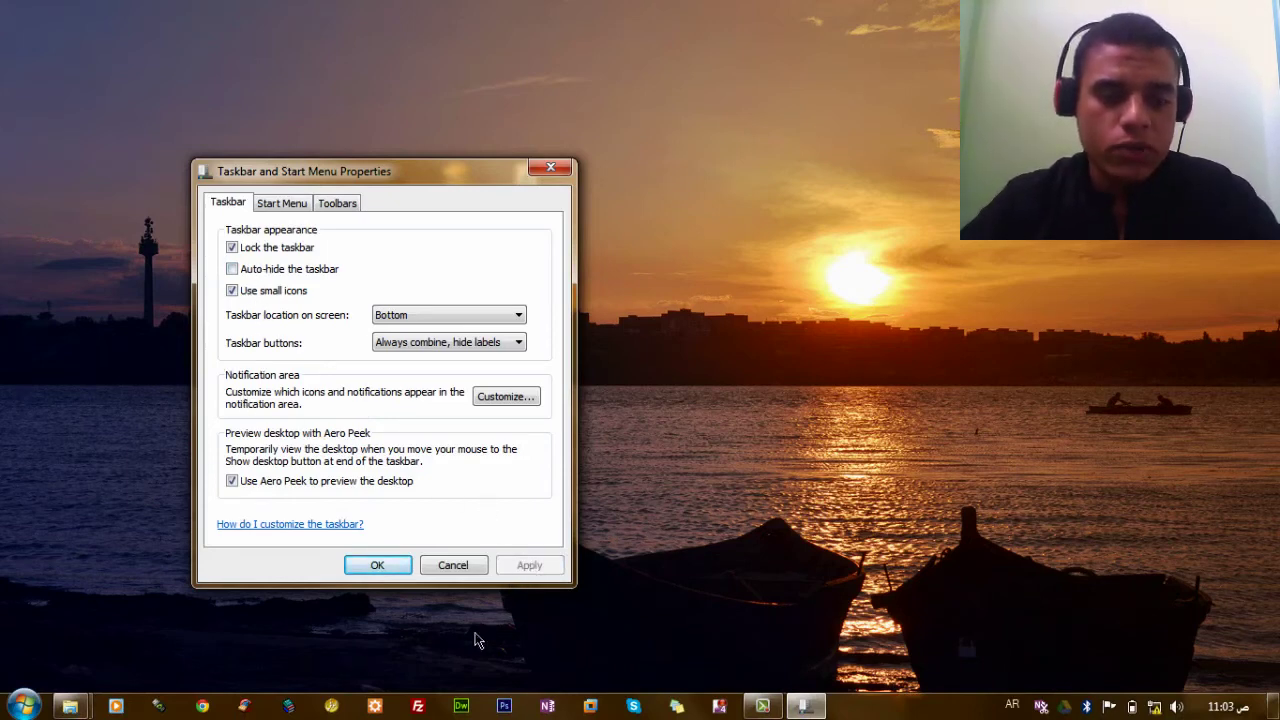
Turn off small taskbar icons and apply the change, and turn small icons back on and apply again
click(268, 291)
click(529, 565)
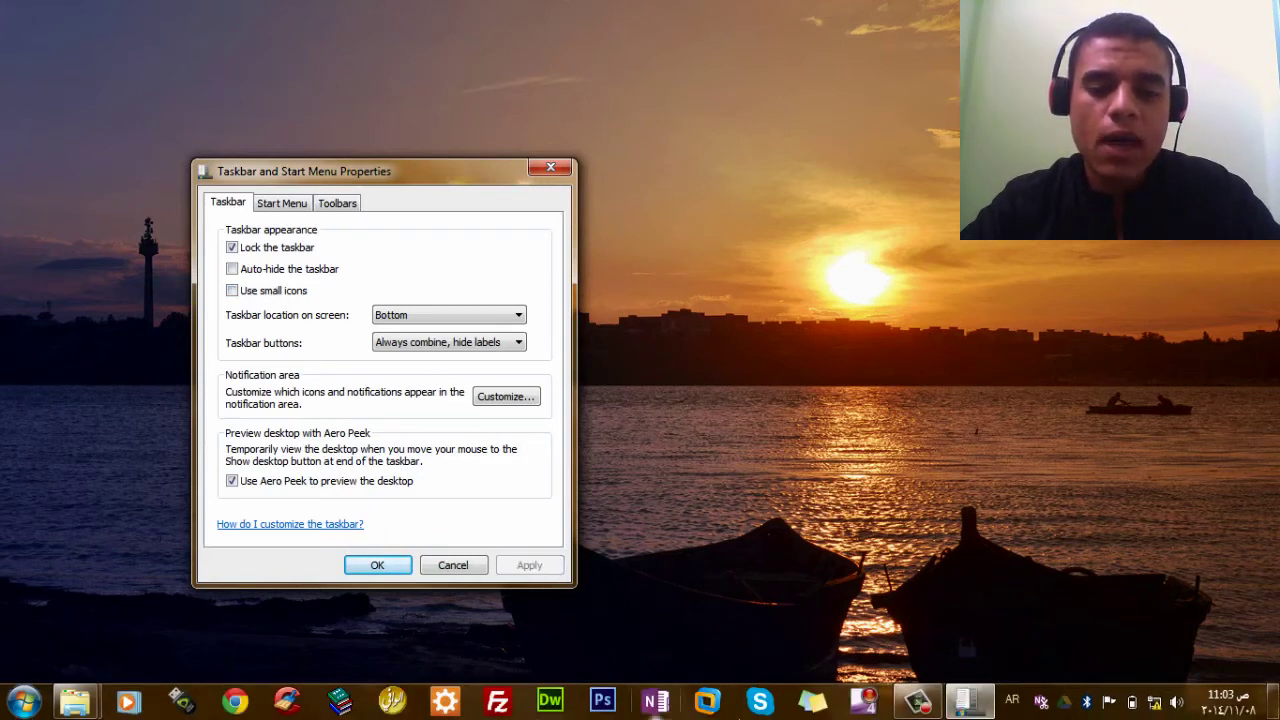
click(276, 294)
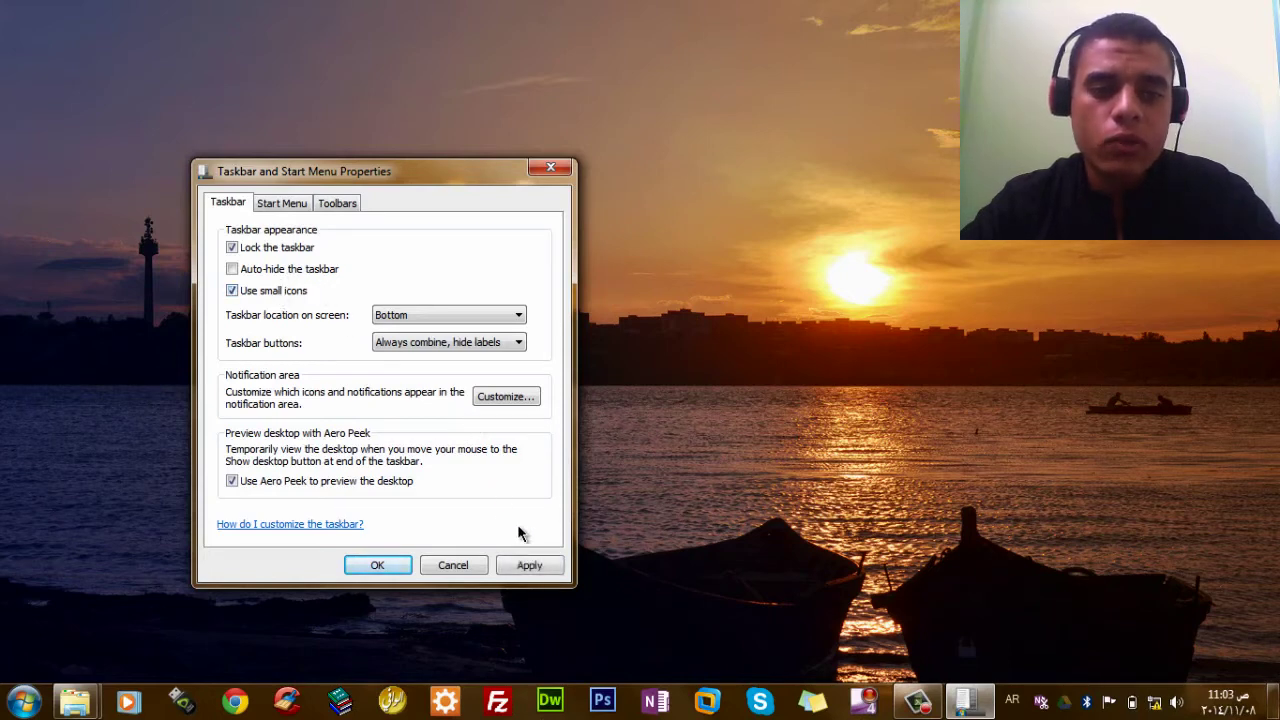
click(529, 565)
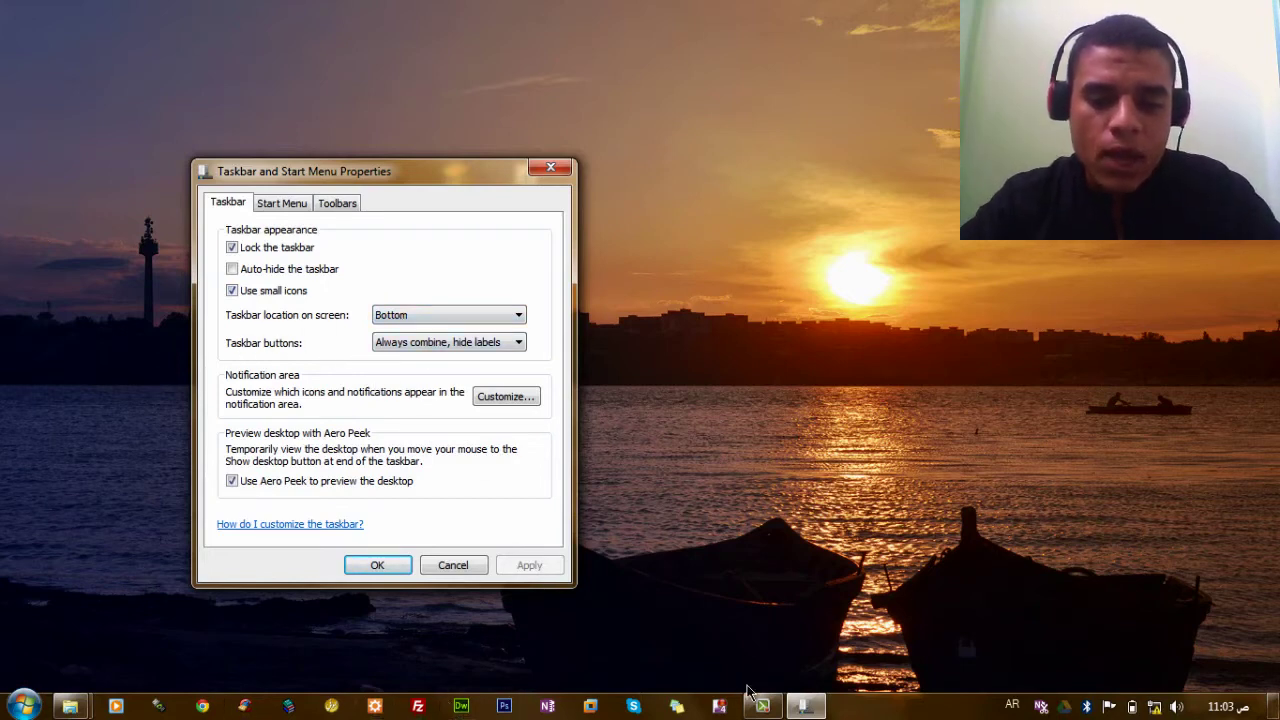
Close the under_Arrange folder window from its taskbar preview and leave the Downloads window minimized
mouse_move(85, 708)
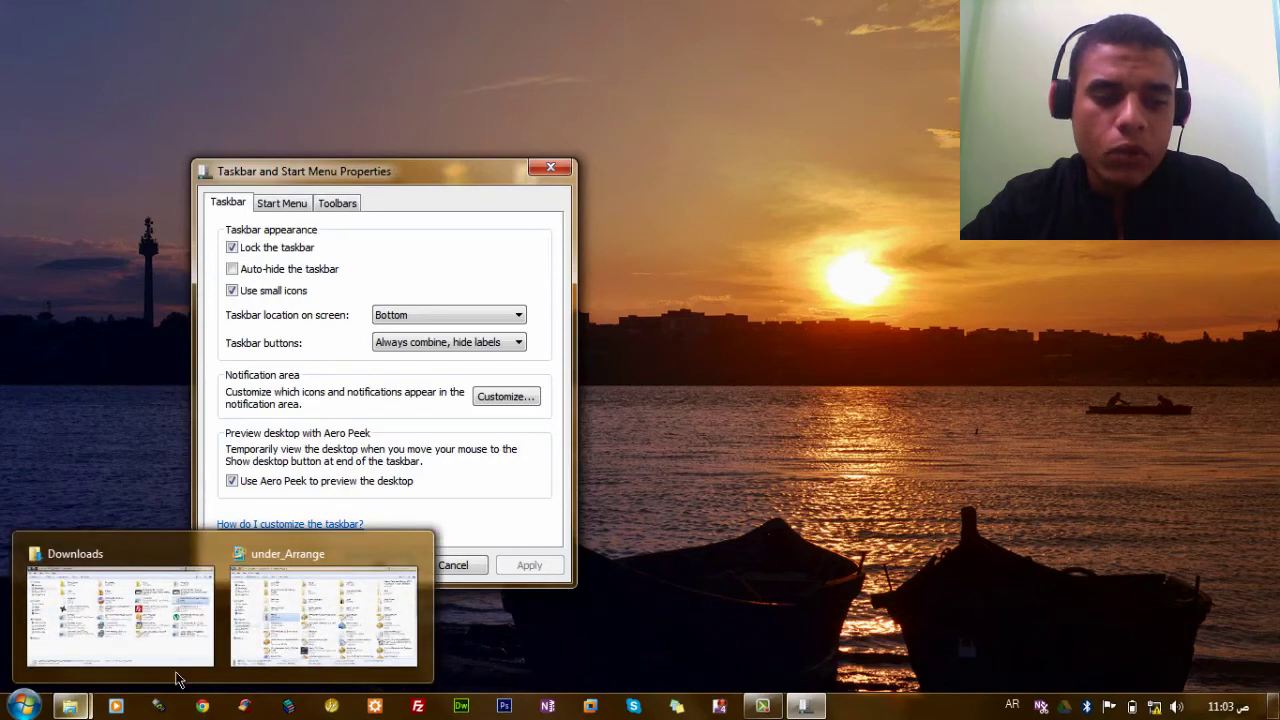
click(410, 557)
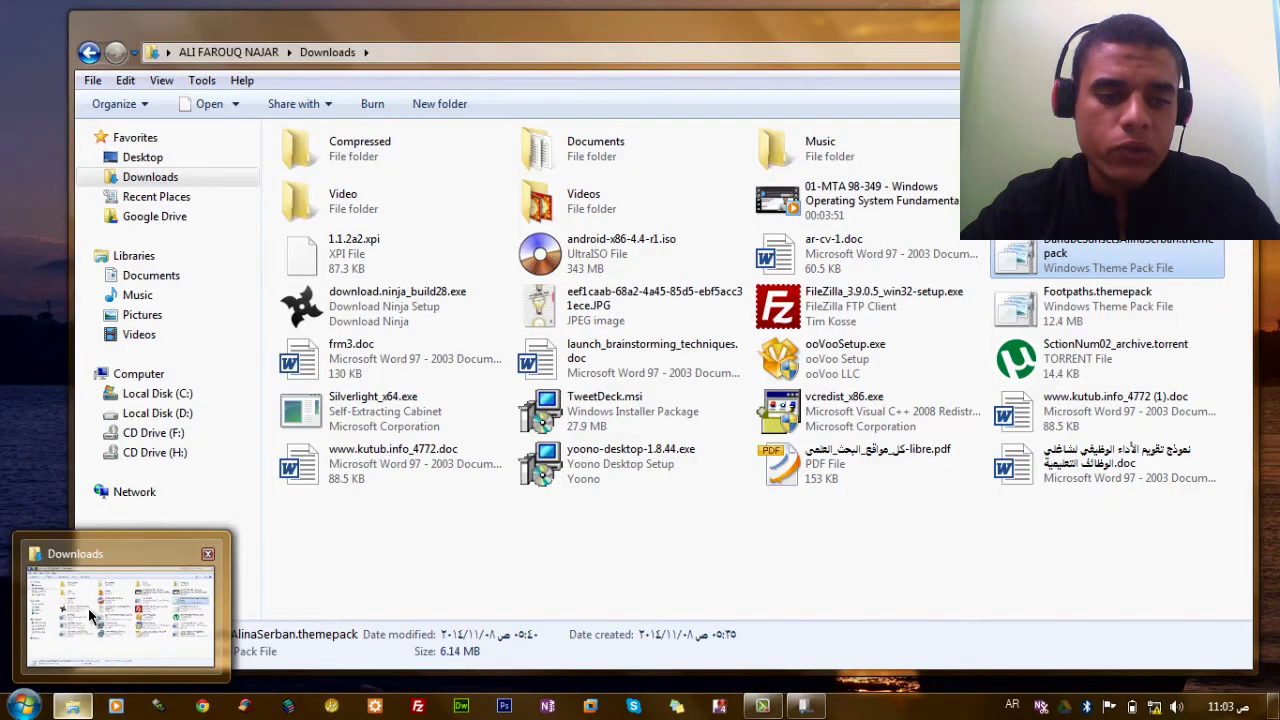
click(88, 615)
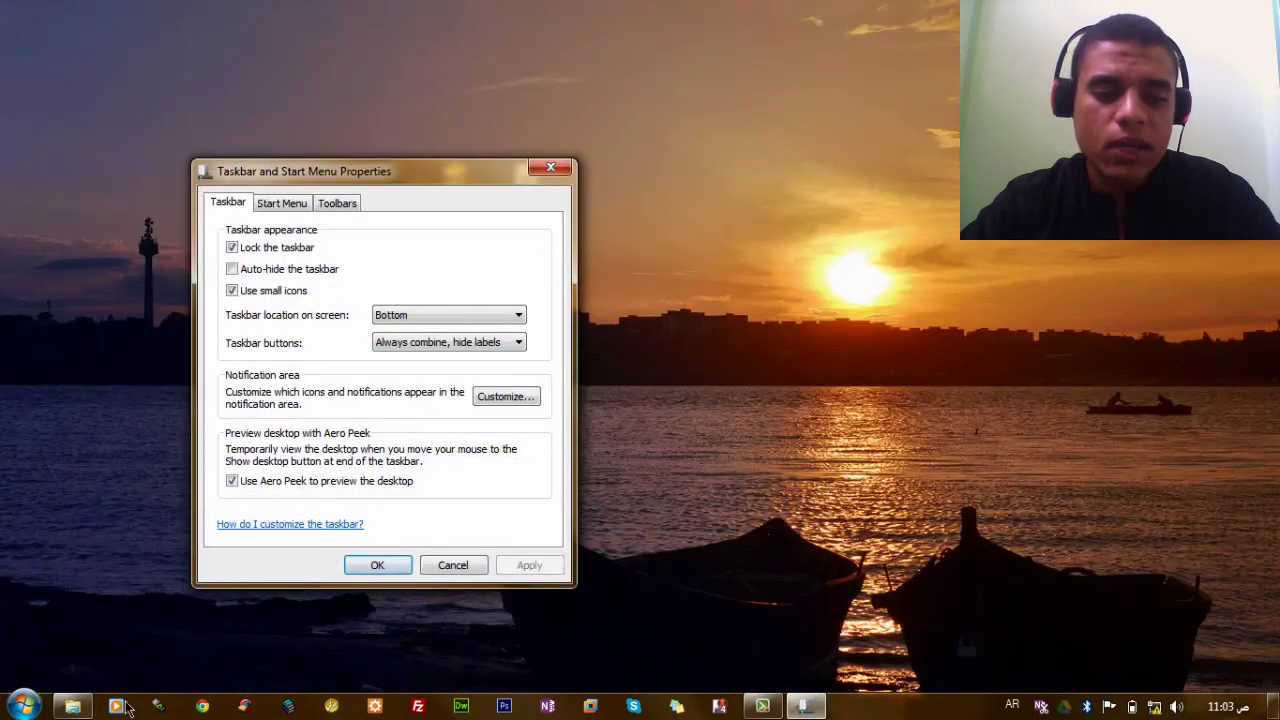
Set the taskbar buttons option to Combine when taskbar is full and apply it
click(422, 343)
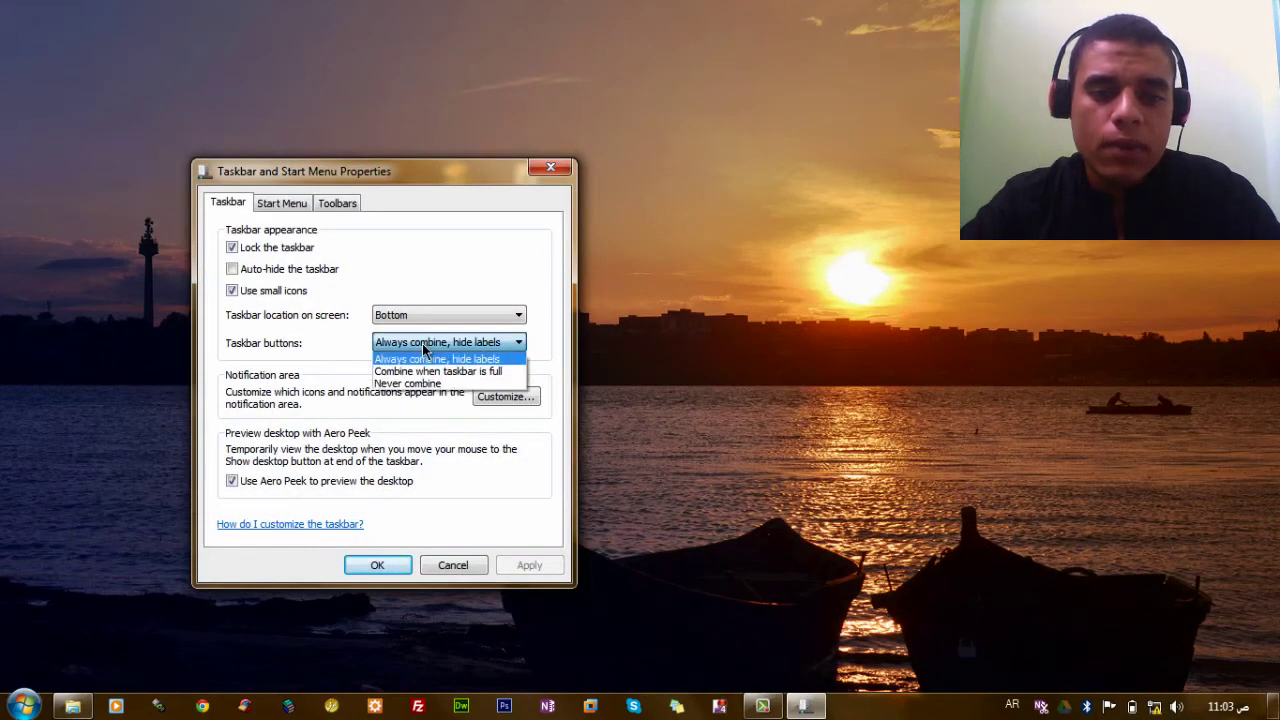
click(437, 359)
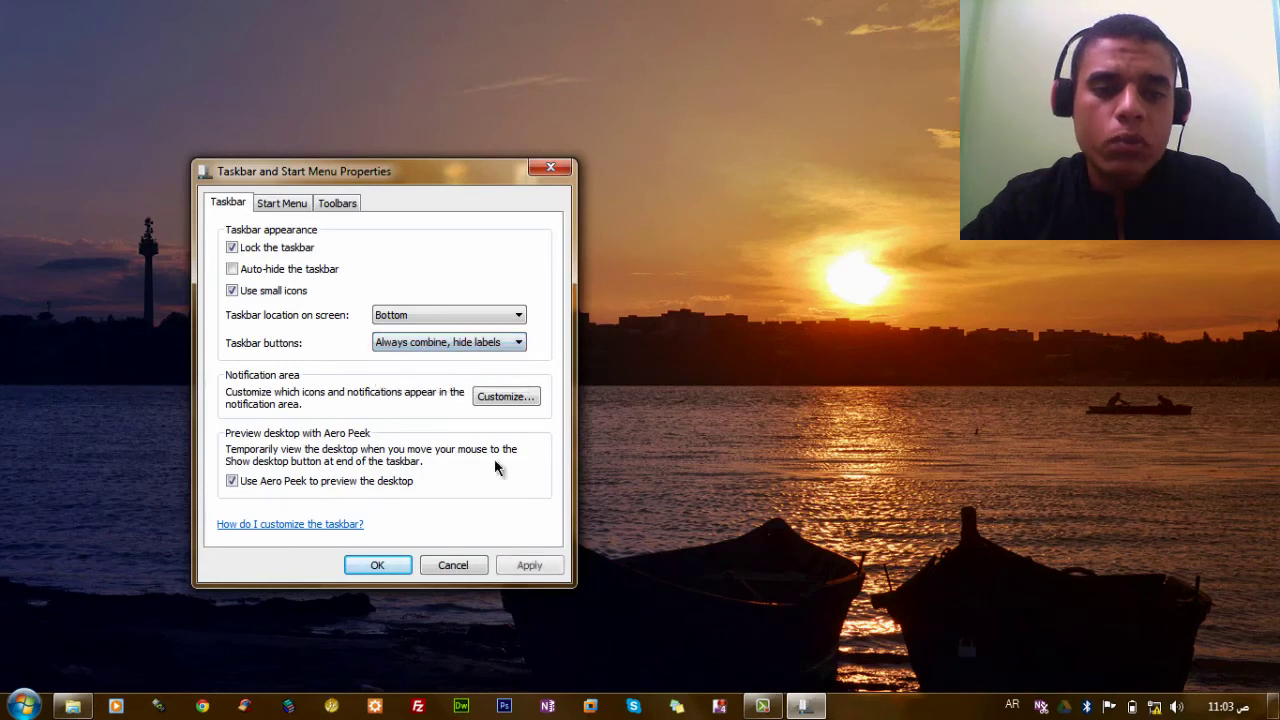
click(466, 343)
click(443, 372)
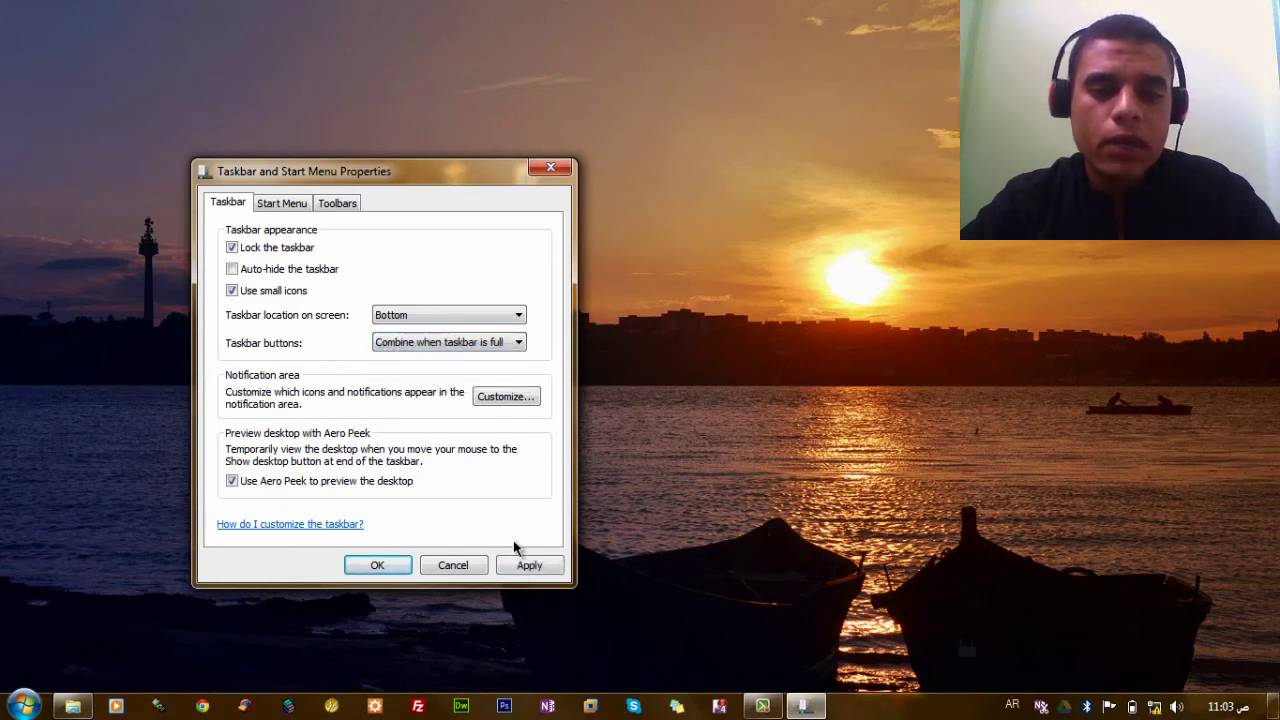
click(527, 565)
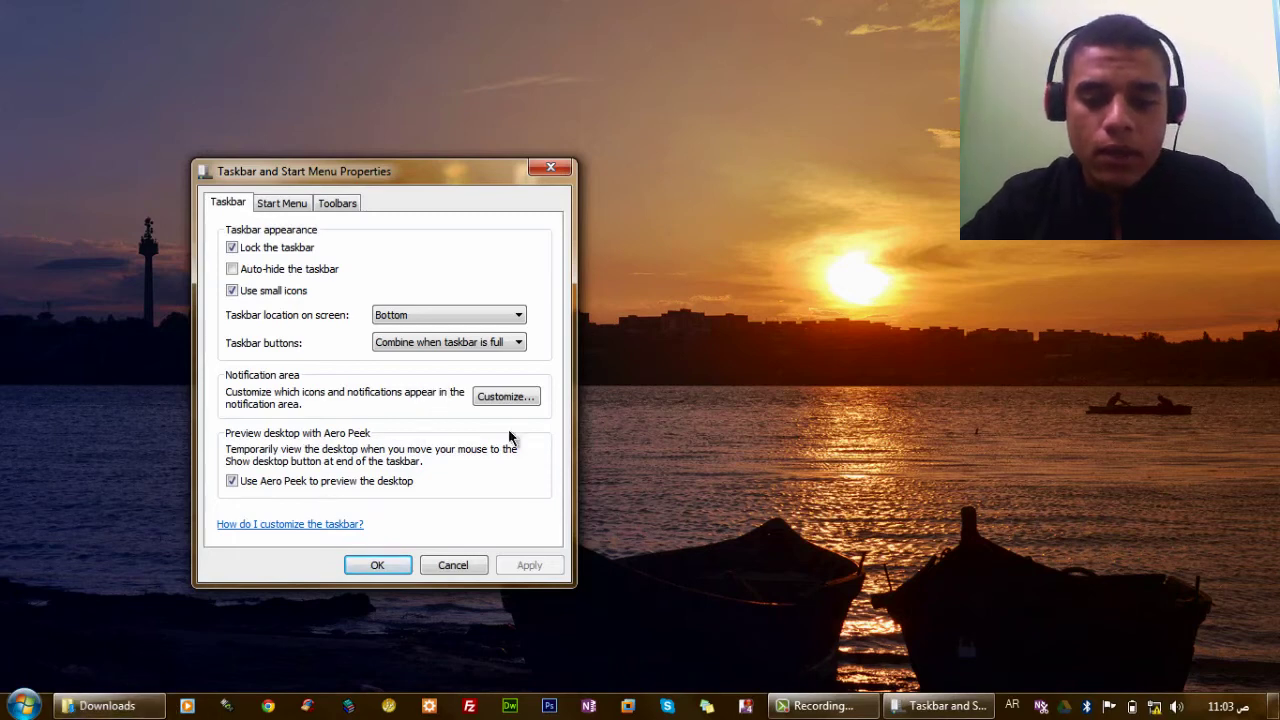
Close the Downloads folder window from its labelled taskbar entry
mouse_move(823, 710)
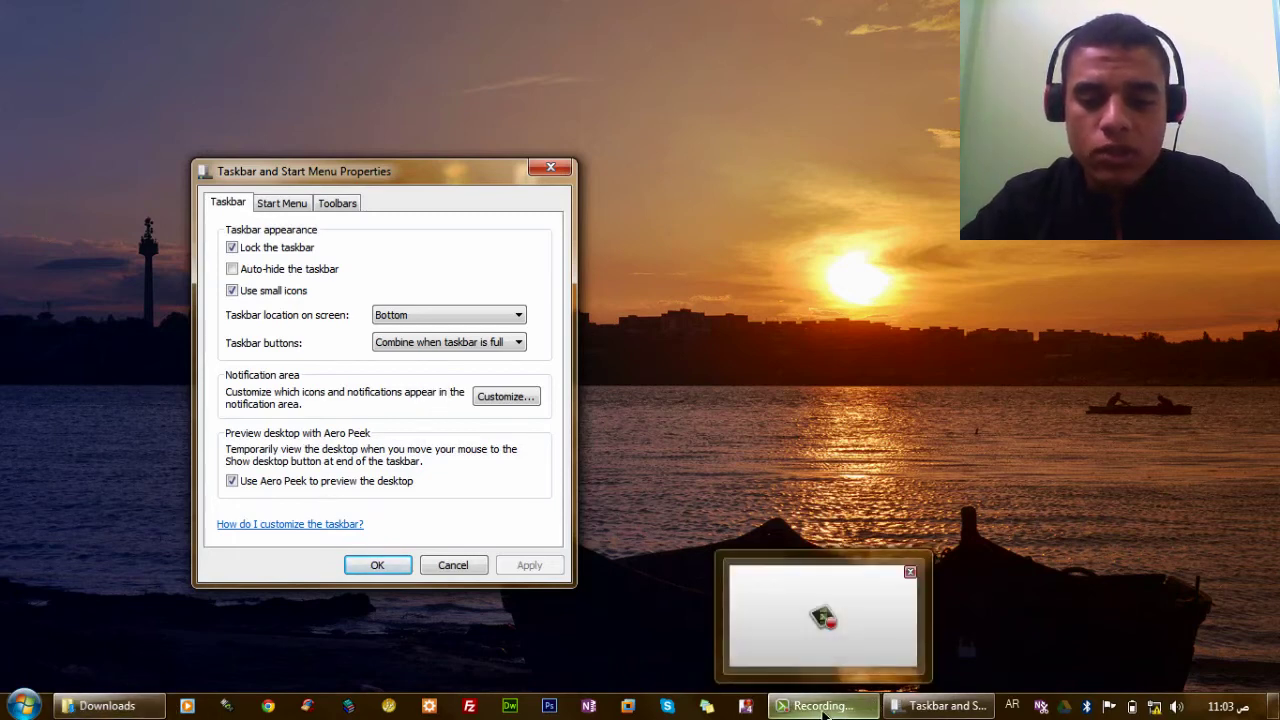
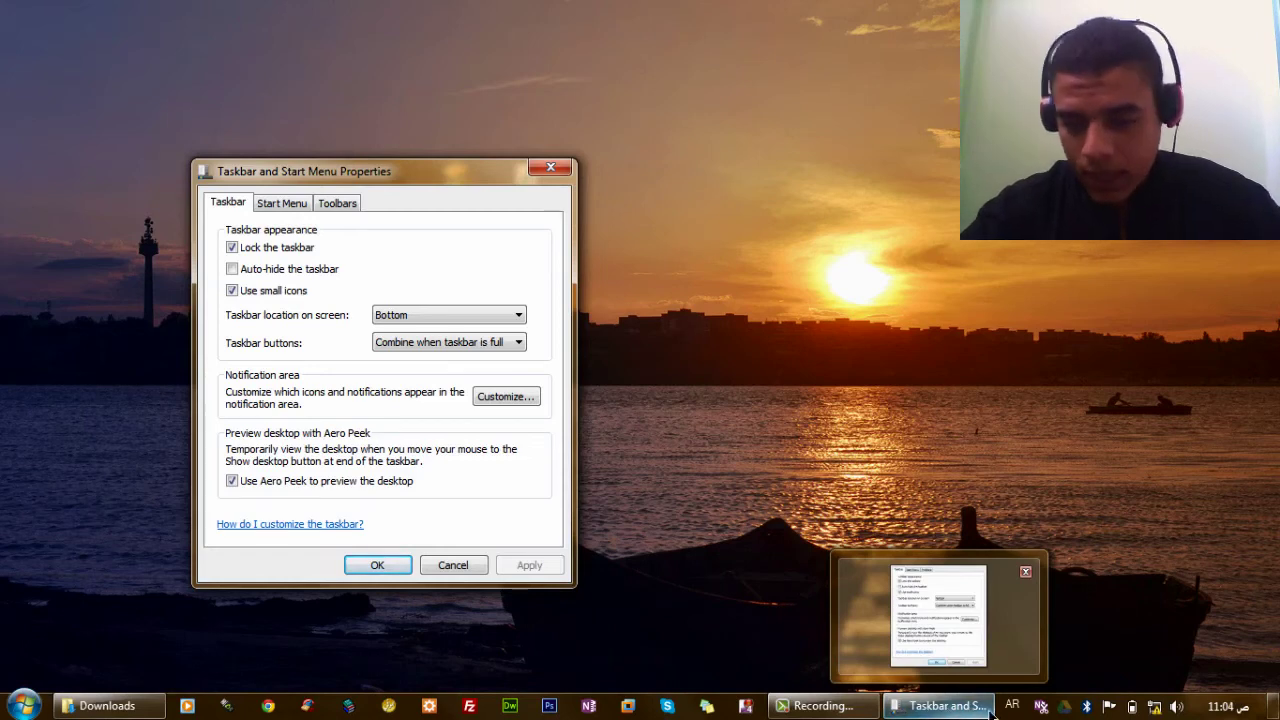
right_click(147, 710)
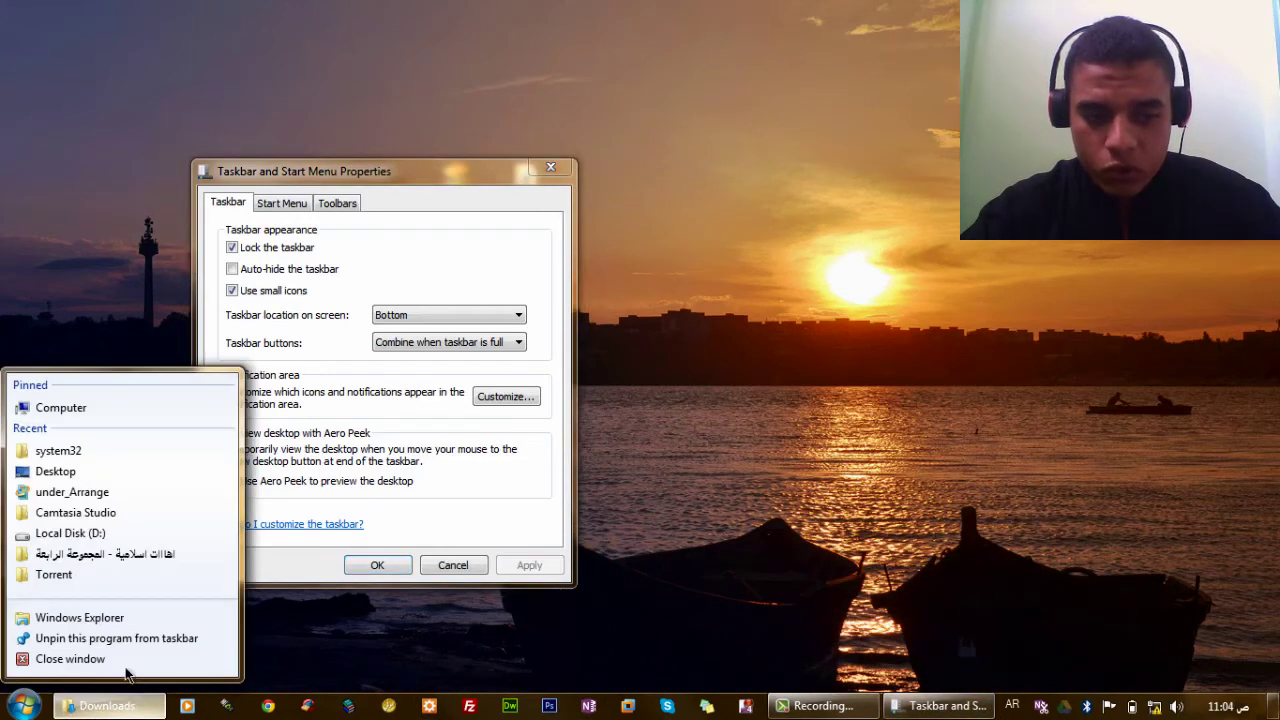
click(124, 668)
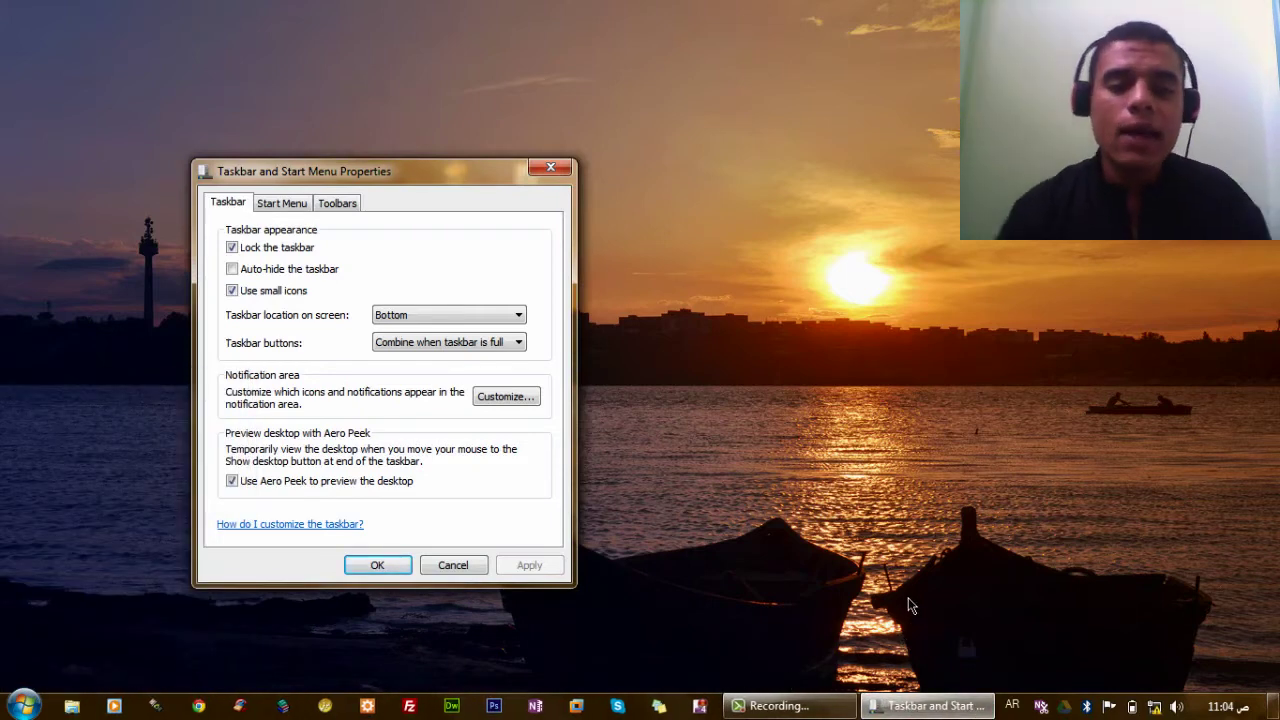
Set the taskbar buttons option to Never combine and apply it
click(502, 345)
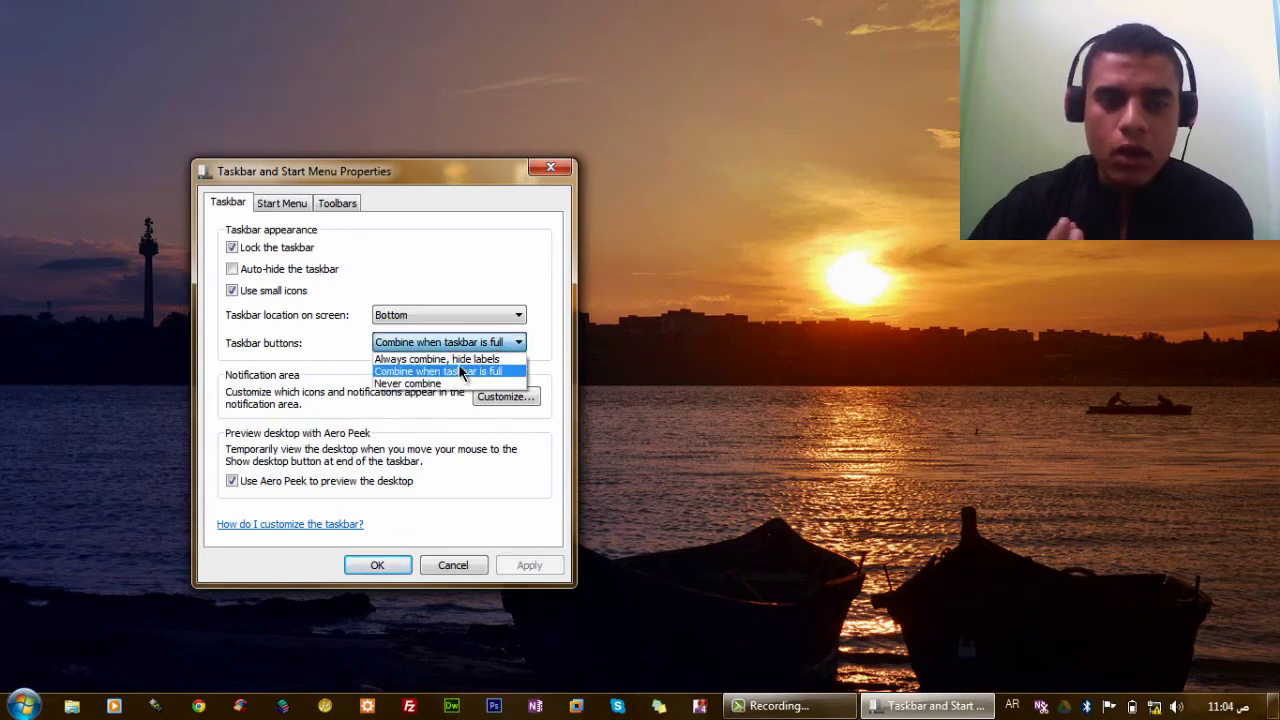
click(434, 384)
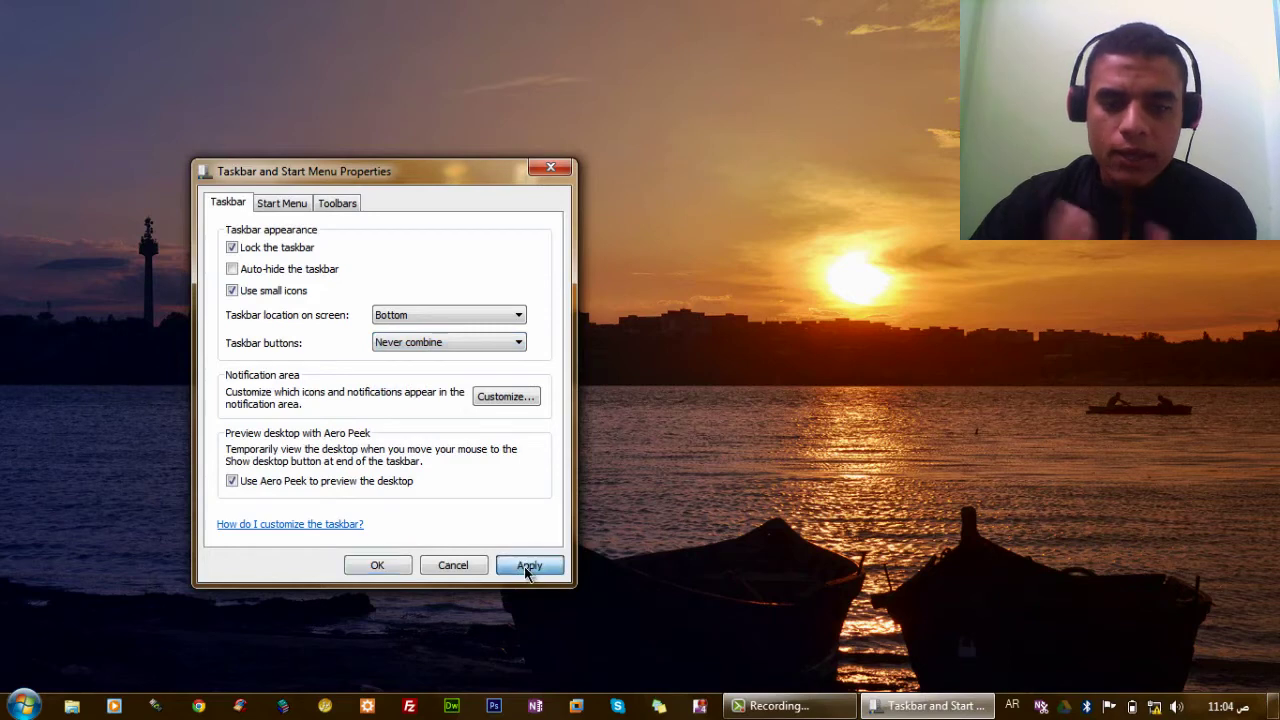
click(529, 565)
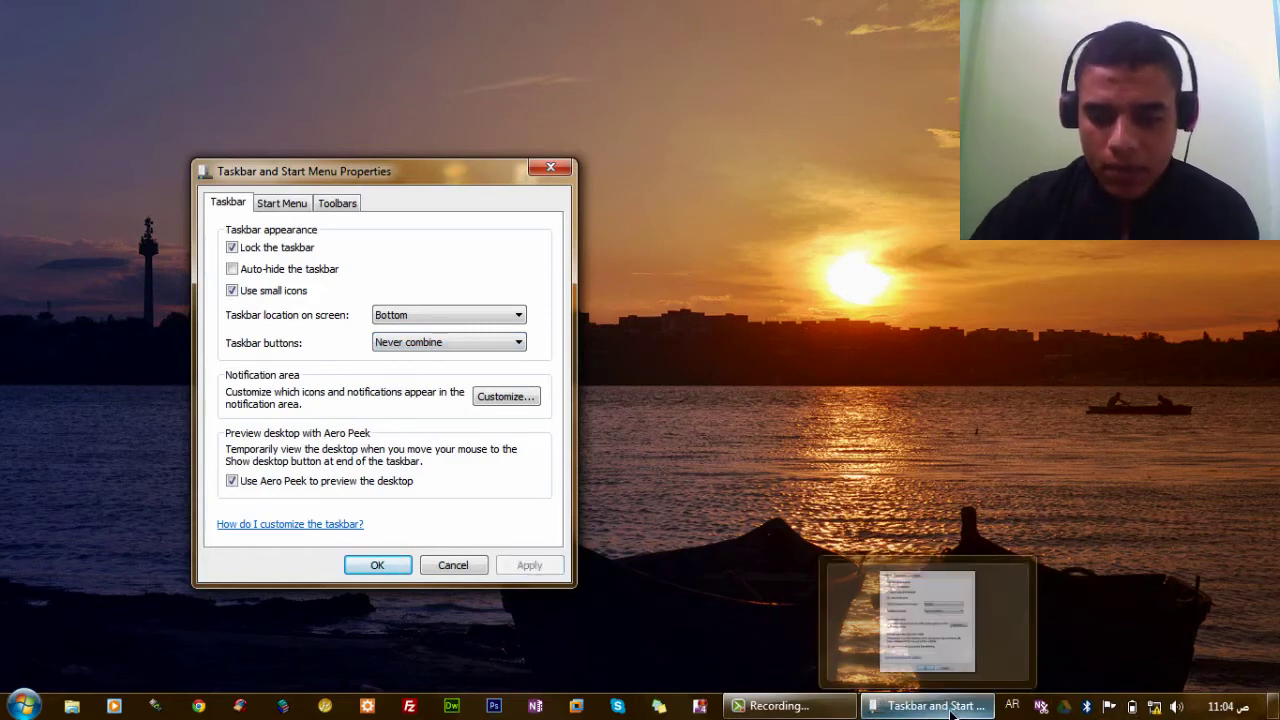
Set the taskbar buttons option back to Always combine, hide labels and apply it
click(455, 343)
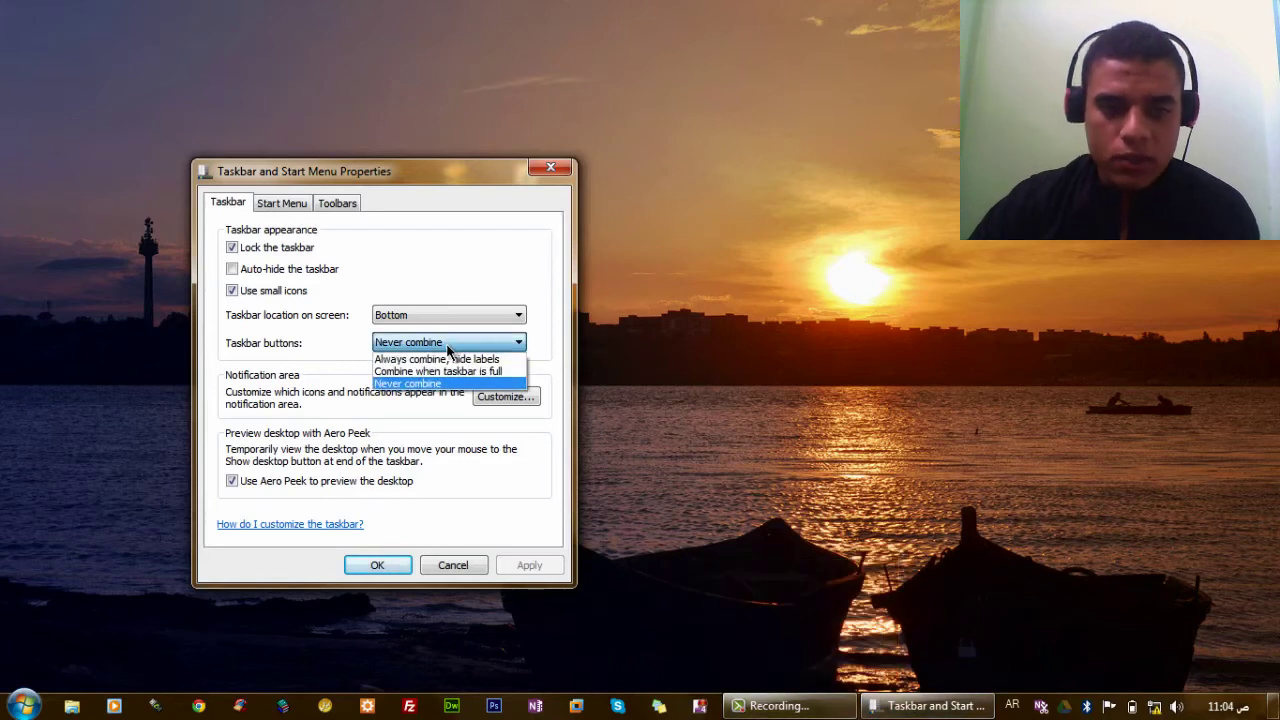
click(440, 360)
click(527, 568)
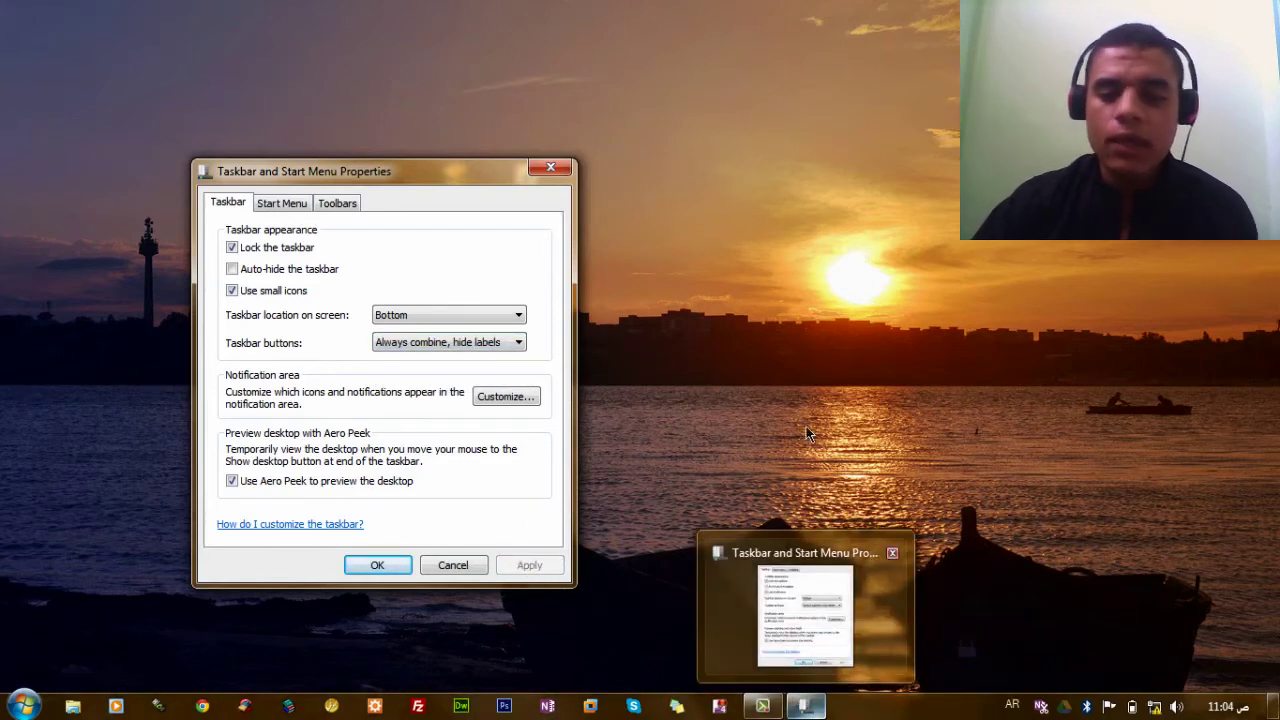
click(805, 392)
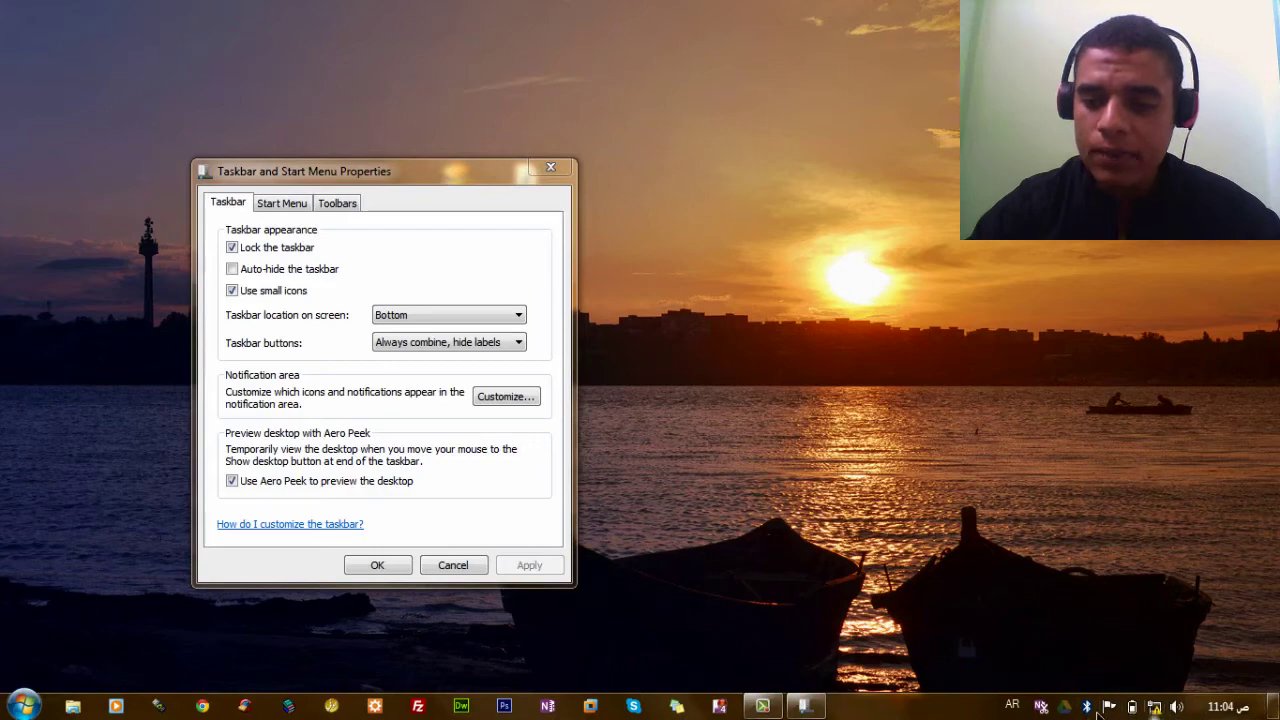
Turn off always showing all notification area icons, and turn it back on after viewing the behavior choices for Send to OneNote Tool
click(504, 397)
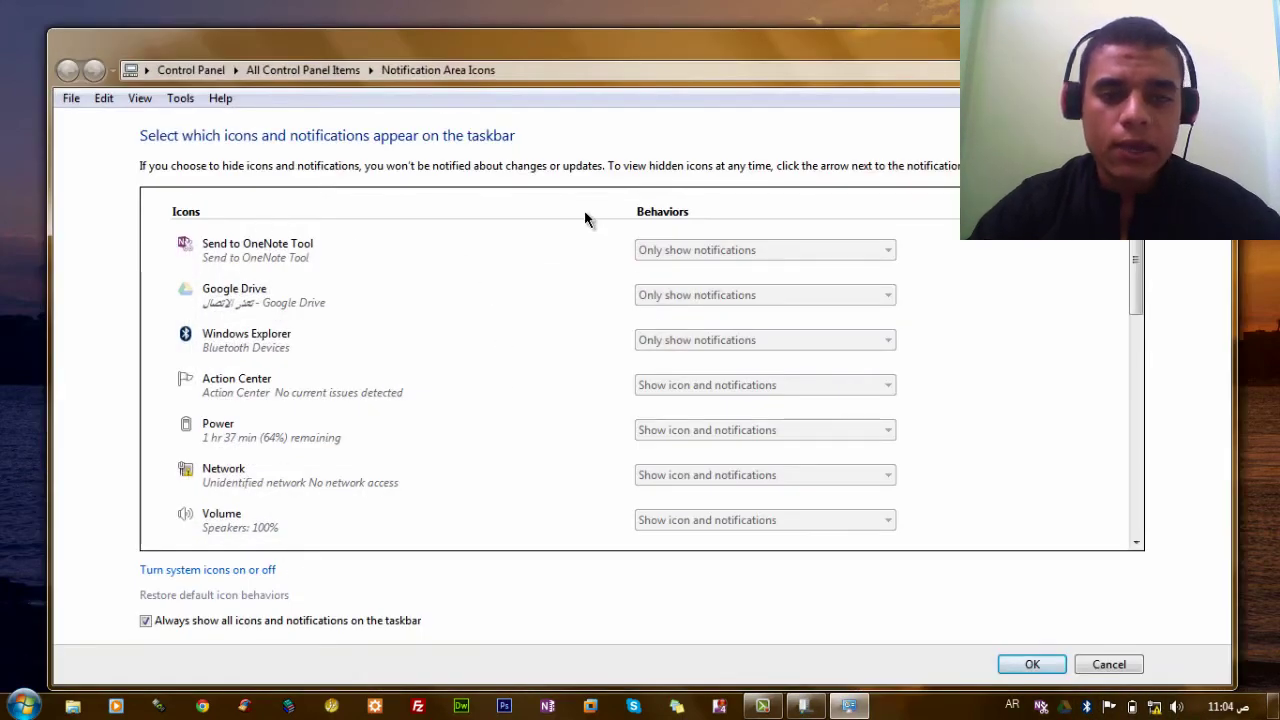
click(147, 622)
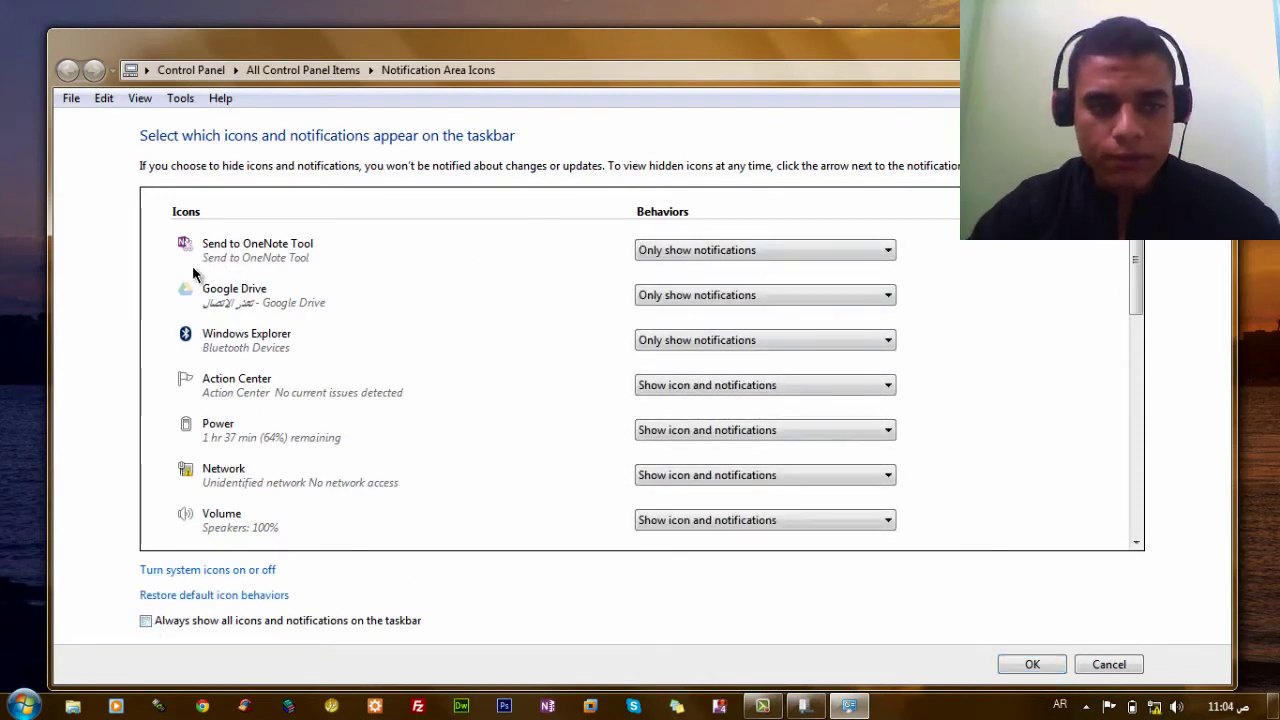
click(710, 251)
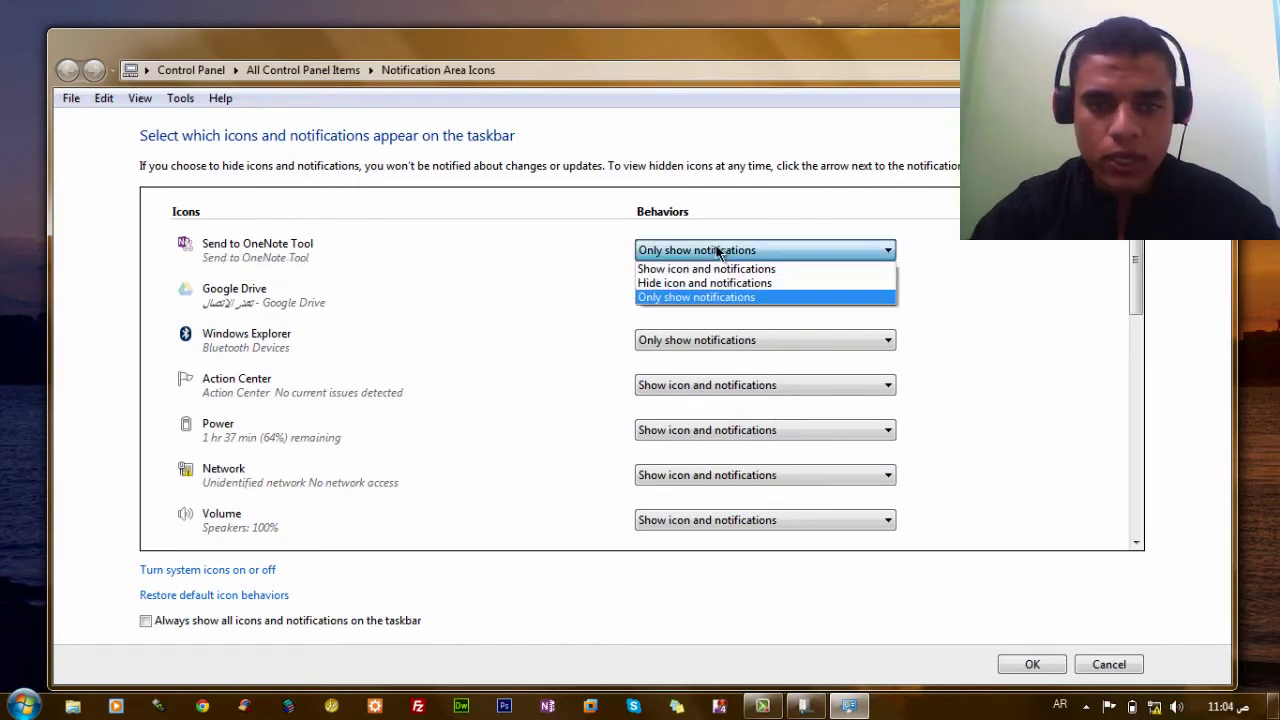
click(521, 259)
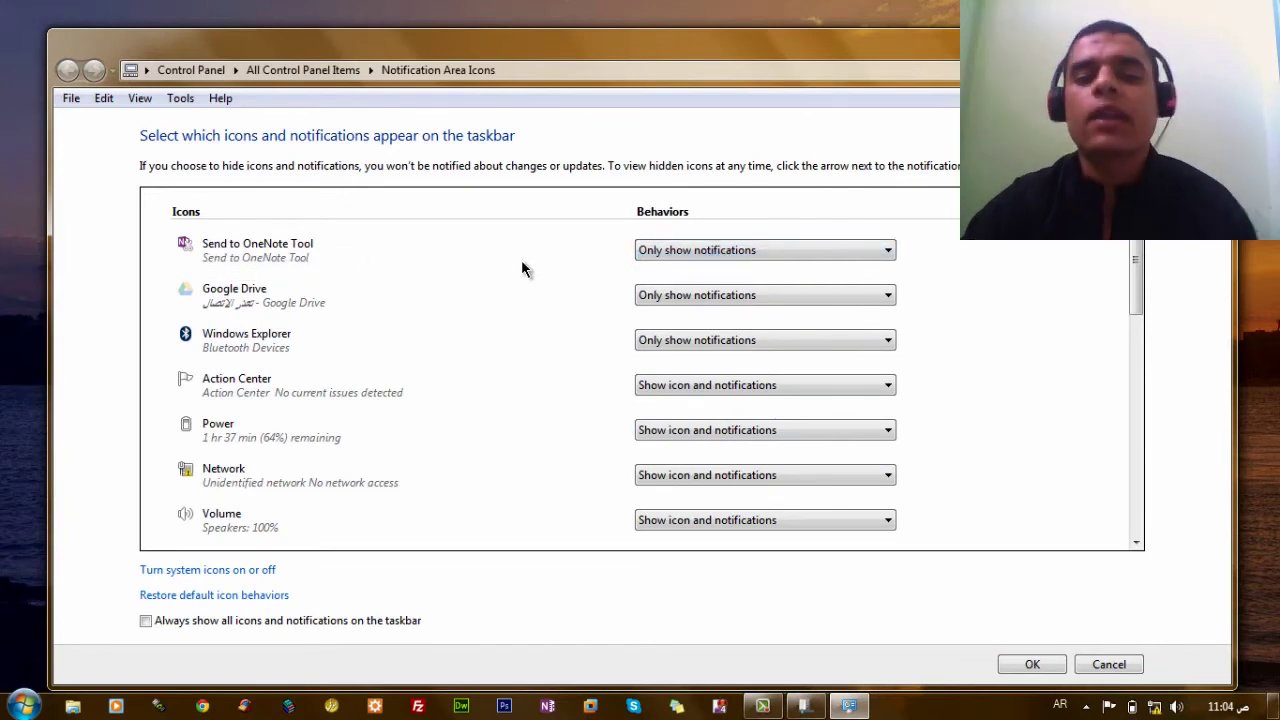
click(174, 624)
click(1020, 663)
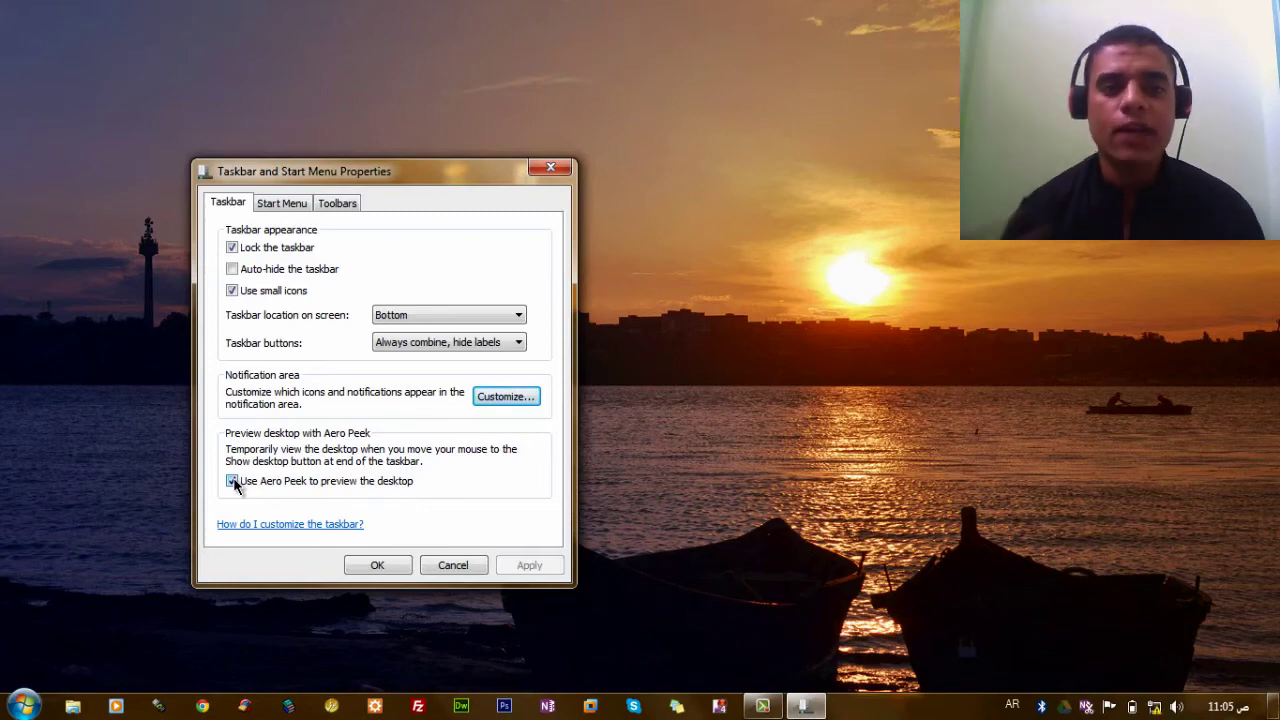
Turn off Aero Peek desktop previewing, apply it, and test showing the desktop and restoring the windows
drag(434, 184, 551, 175)
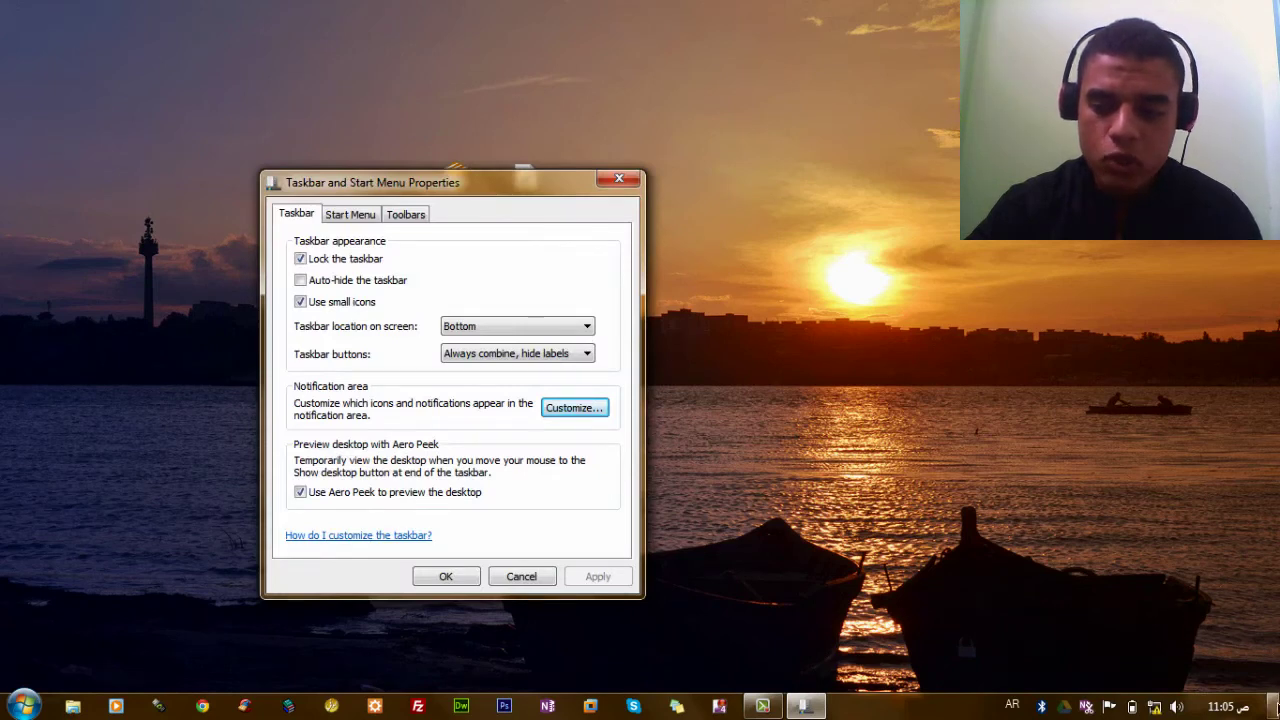
mouse_move(1276, 708)
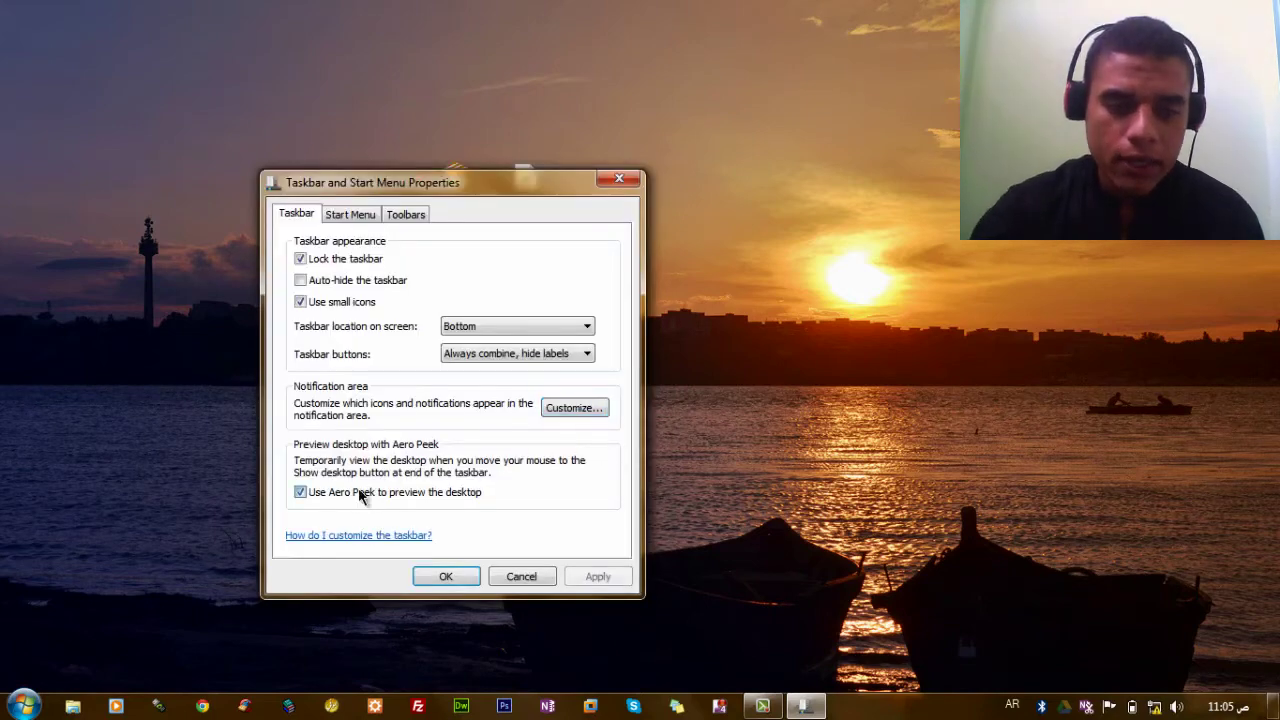
click(358, 494)
click(597, 578)
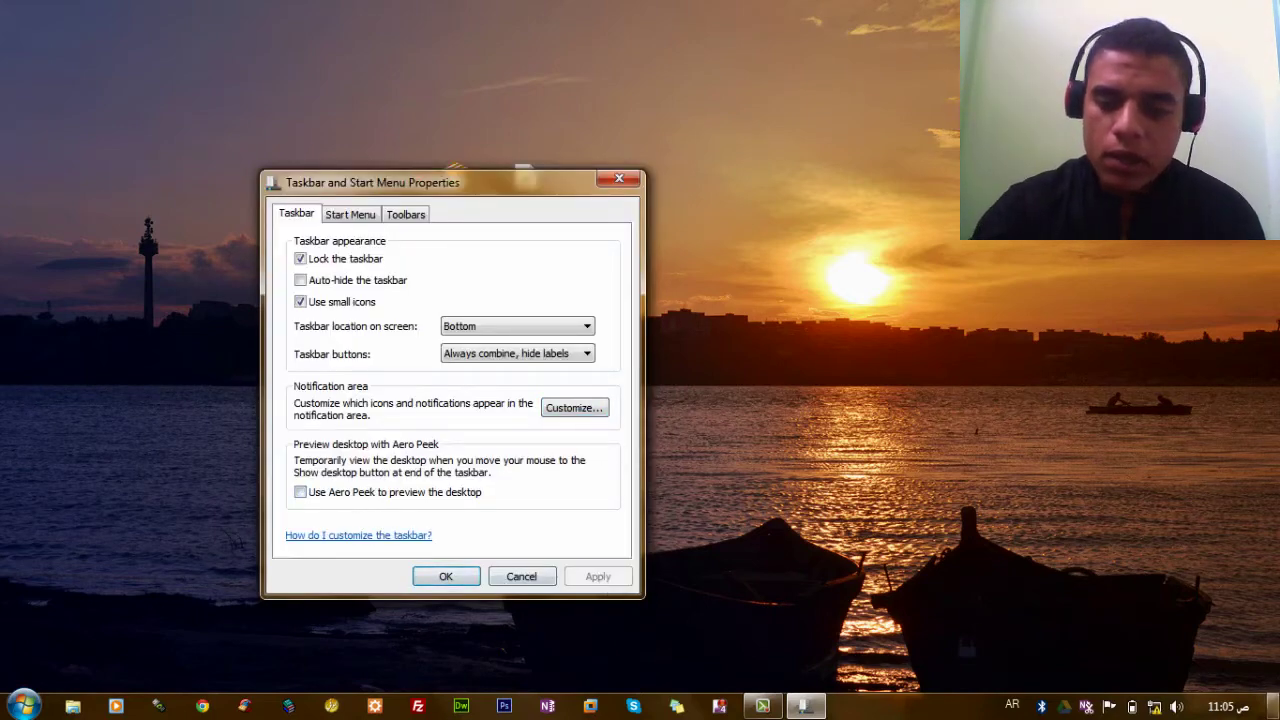
click(1275, 703)
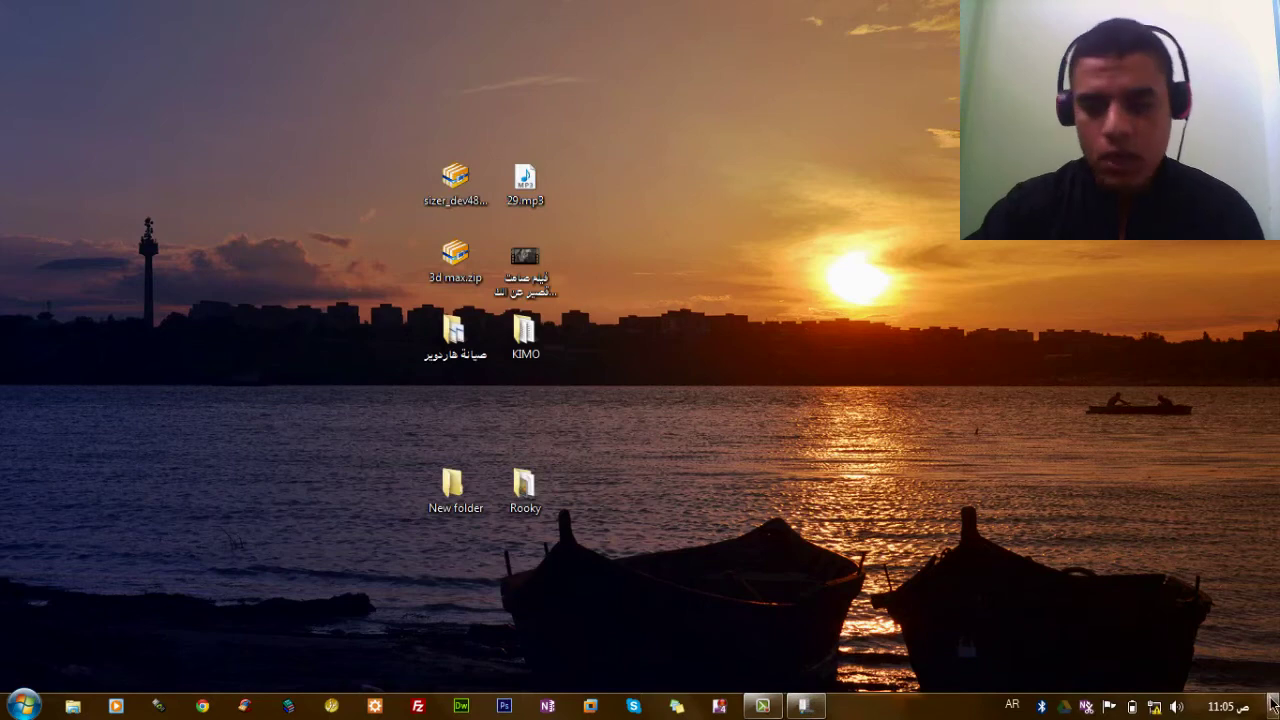
click(1274, 703)
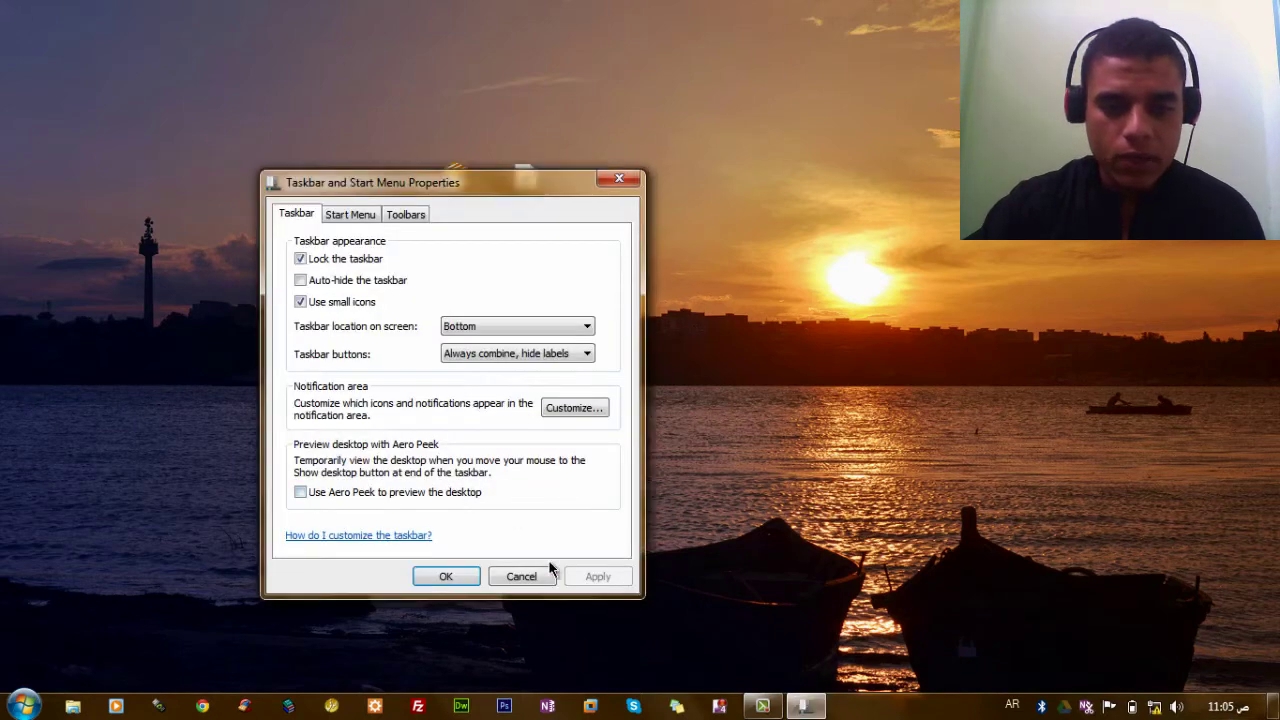
Turn Aero Peek desktop previewing back on, apply it, and preview the desktop
click(352, 493)
click(597, 576)
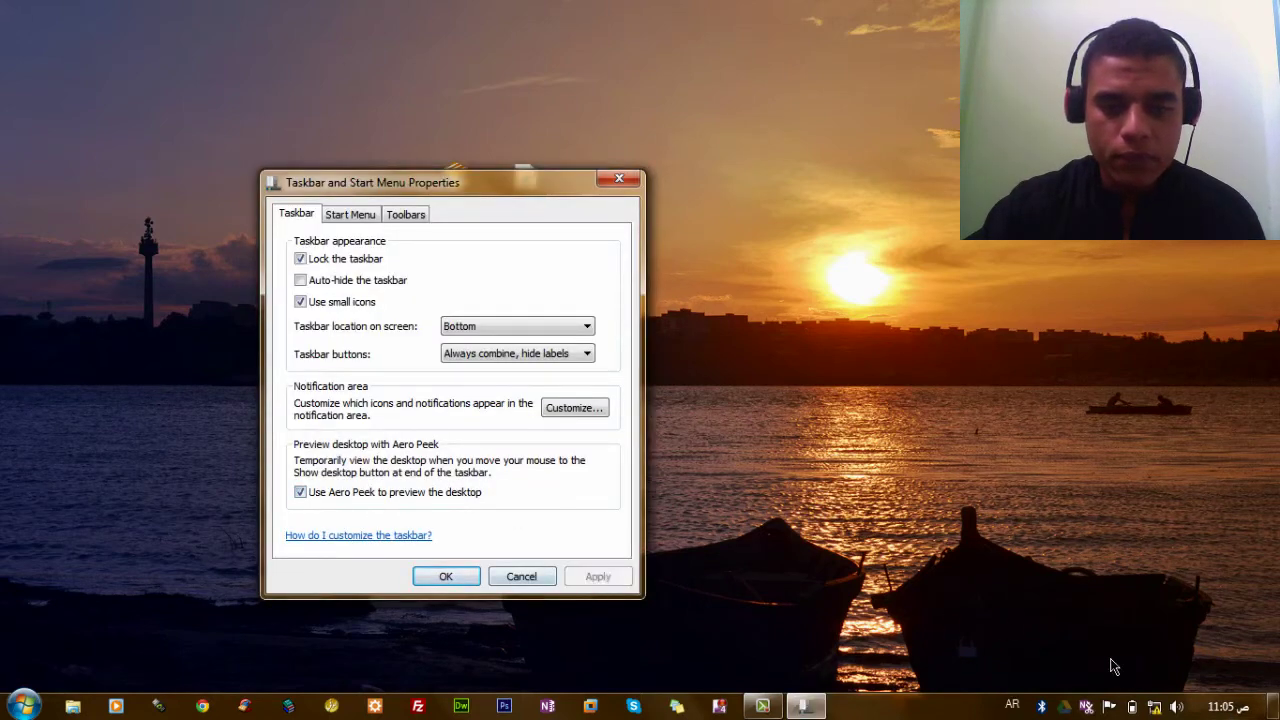
mouse_move(1272, 707)
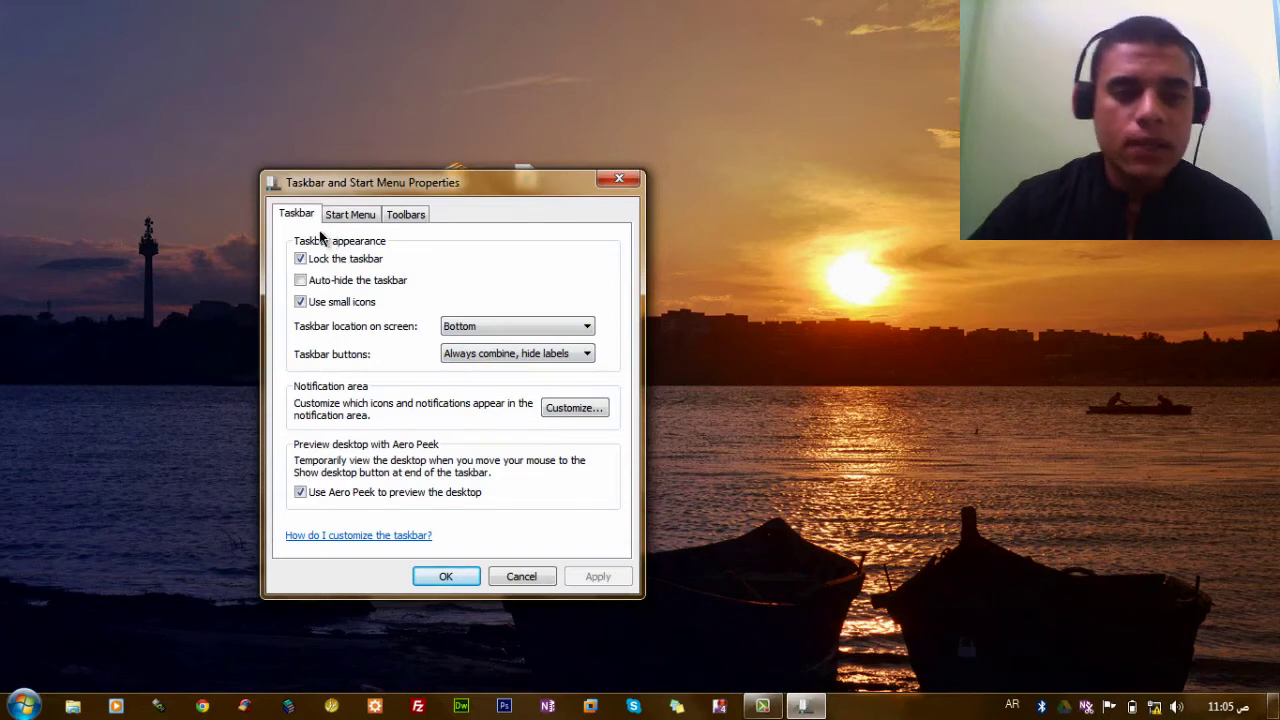
Set the Start menu power button action to Hibernate, apply it, and check the power button in the Start menu
click(366, 215)
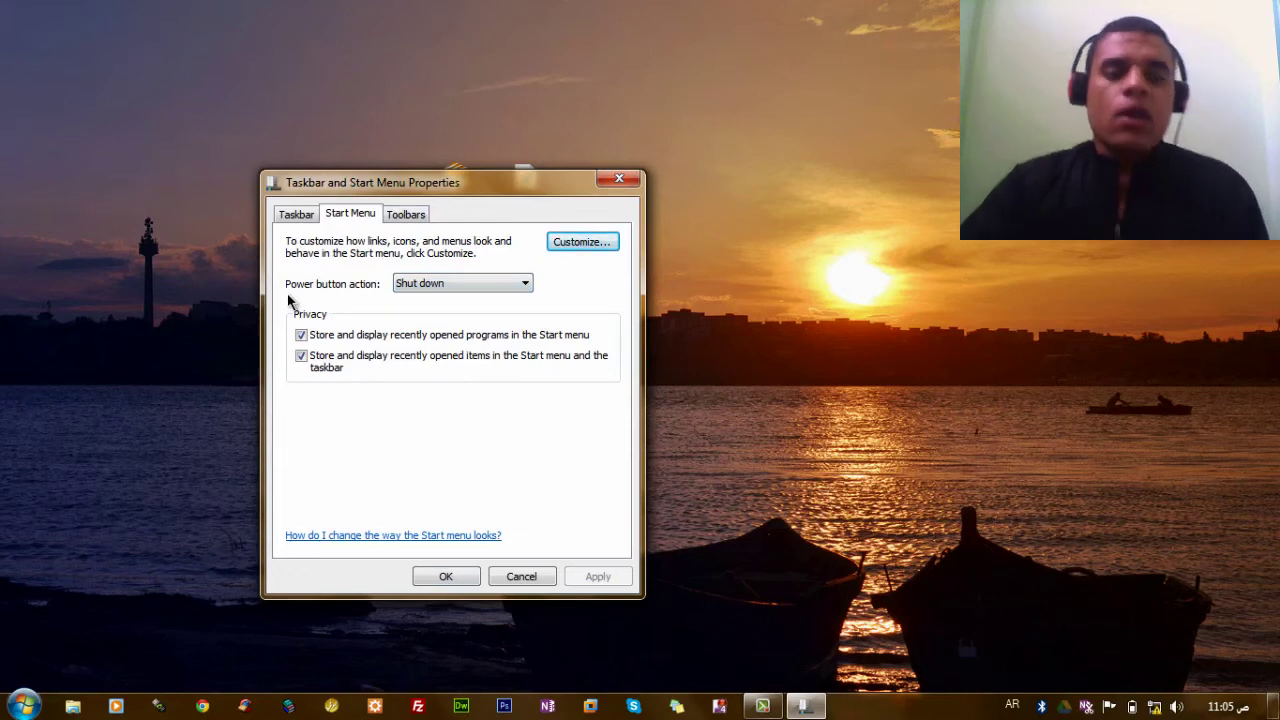
click(24, 706)
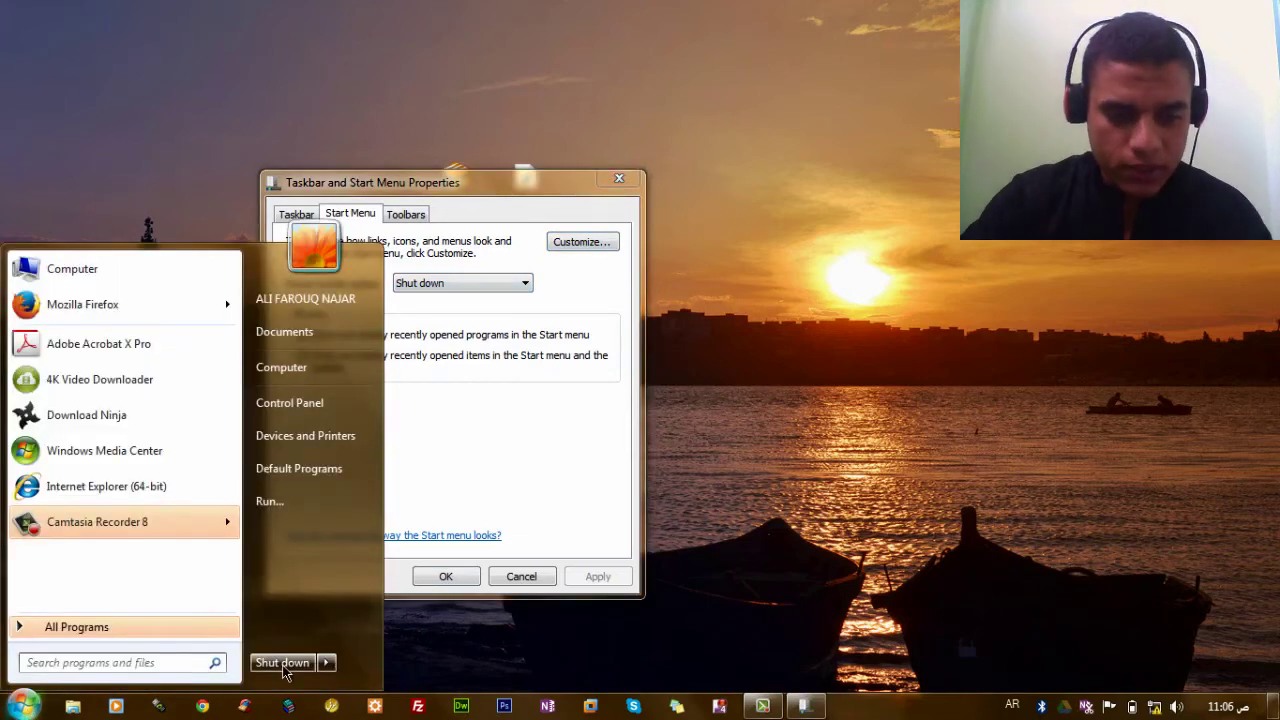
click(611, 457)
click(460, 284)
click(458, 362)
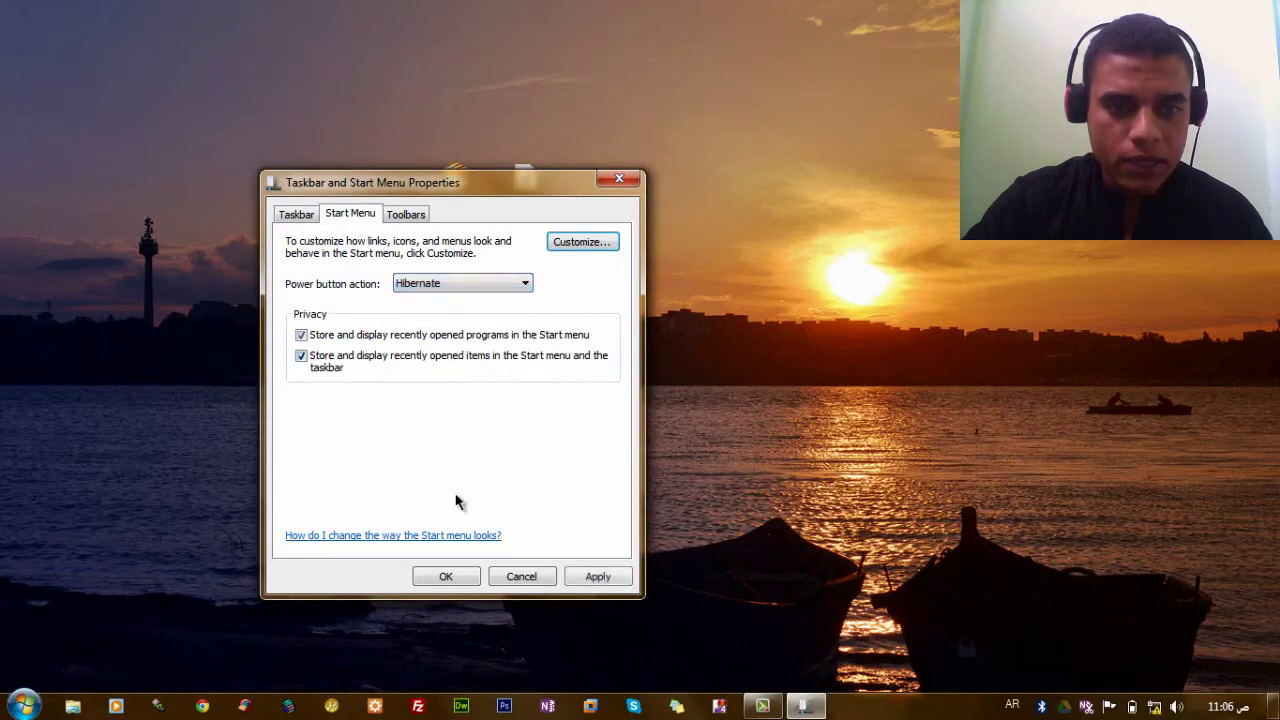
click(605, 577)
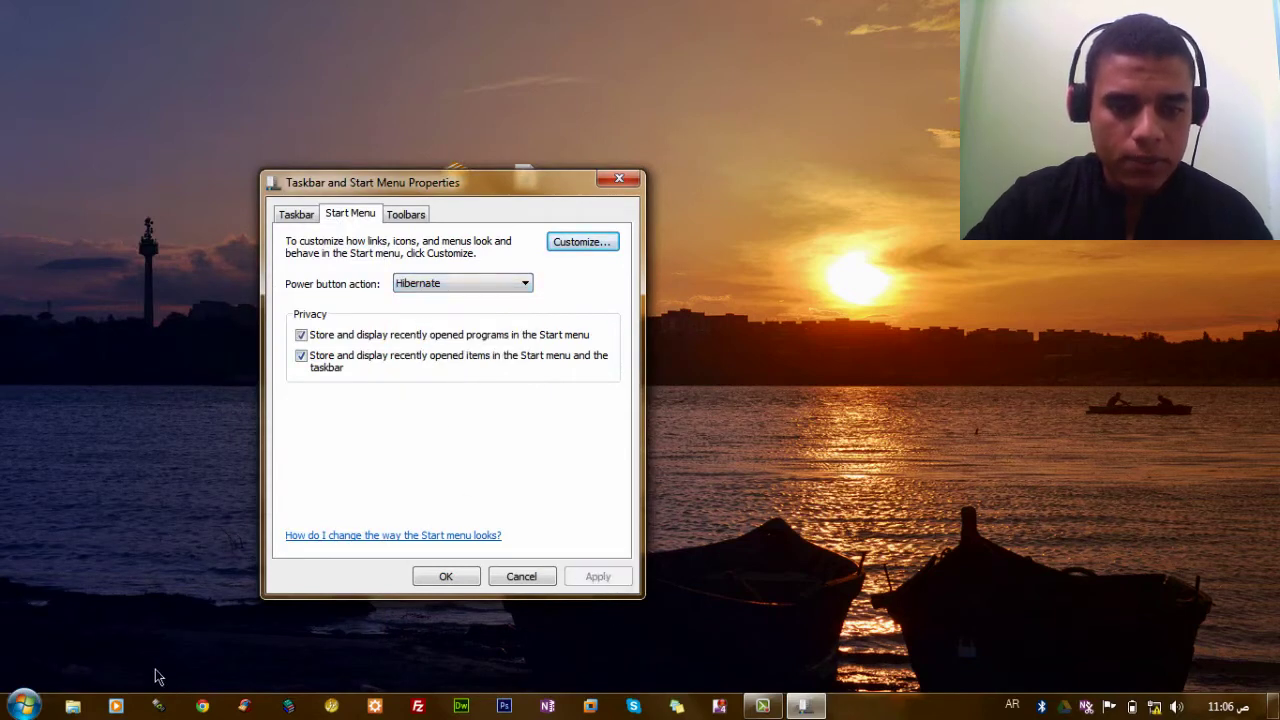
click(30, 706)
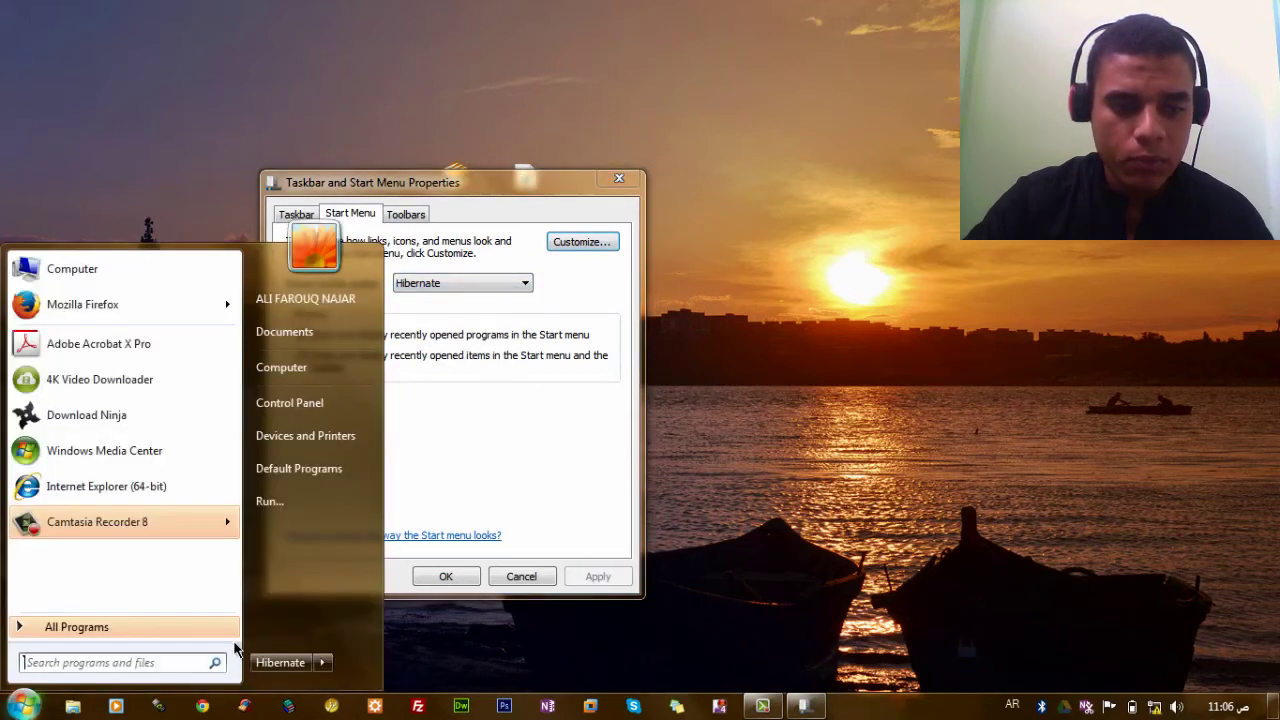
click(511, 469)
click(462, 284)
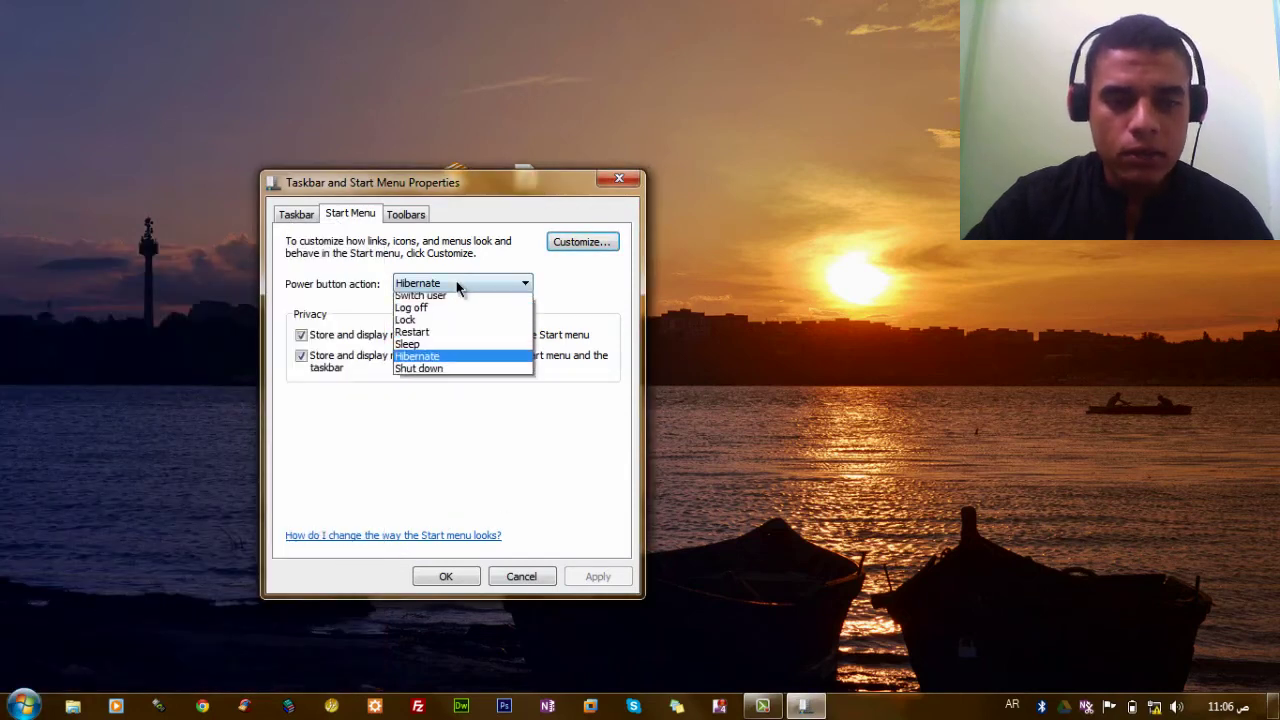
click(597, 307)
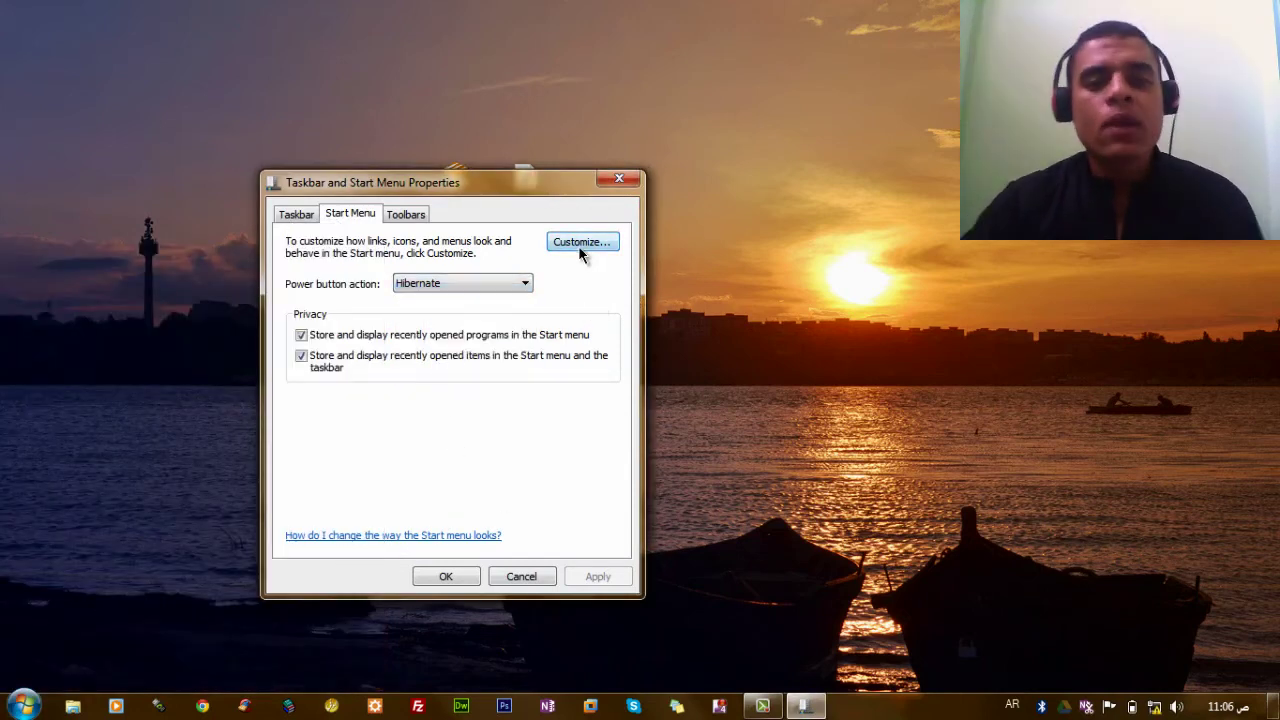
Customize the Start menu to show Computer as a menu, apply it, and view the Computer submenu in the Start menu
click(603, 242)
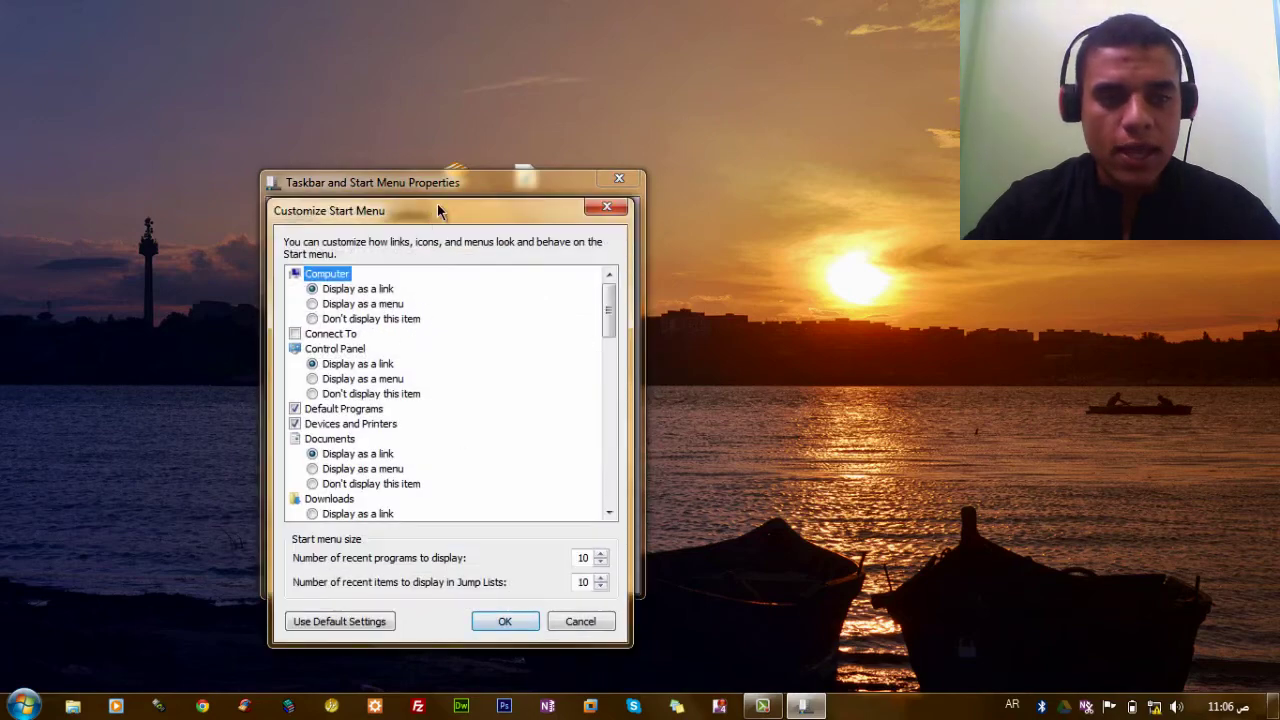
drag(437, 205, 439, 113)
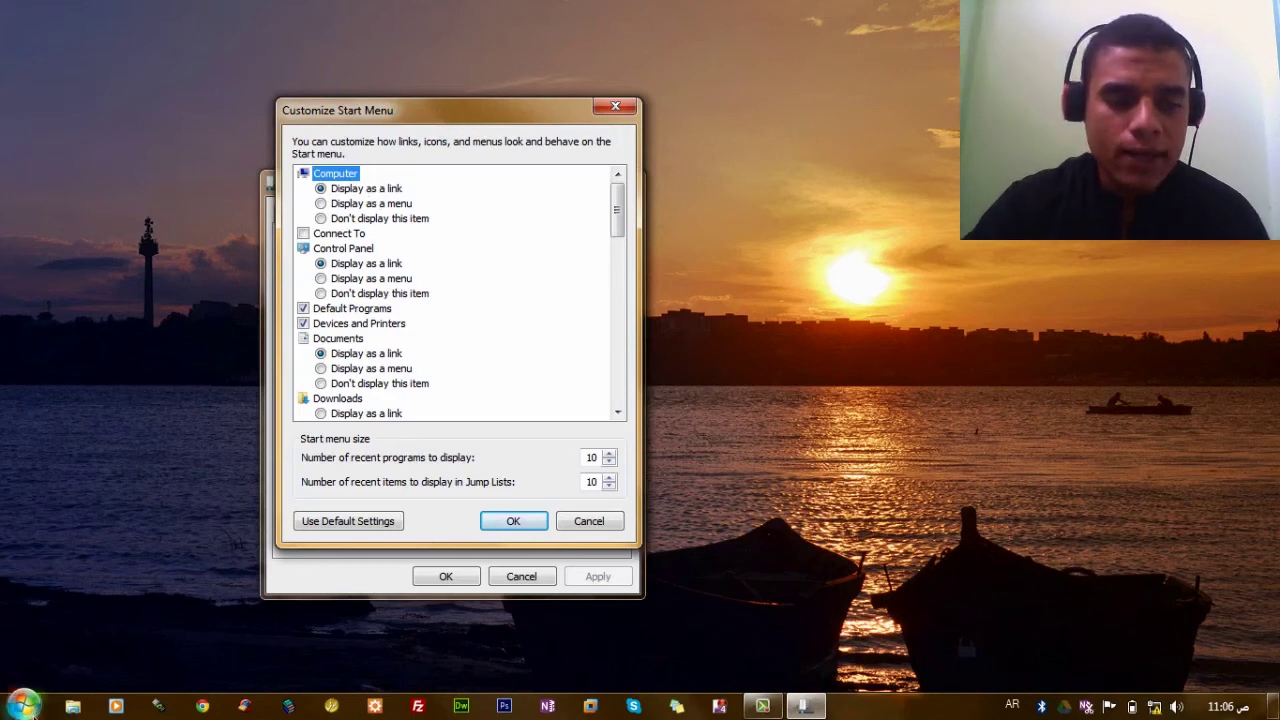
click(22, 706)
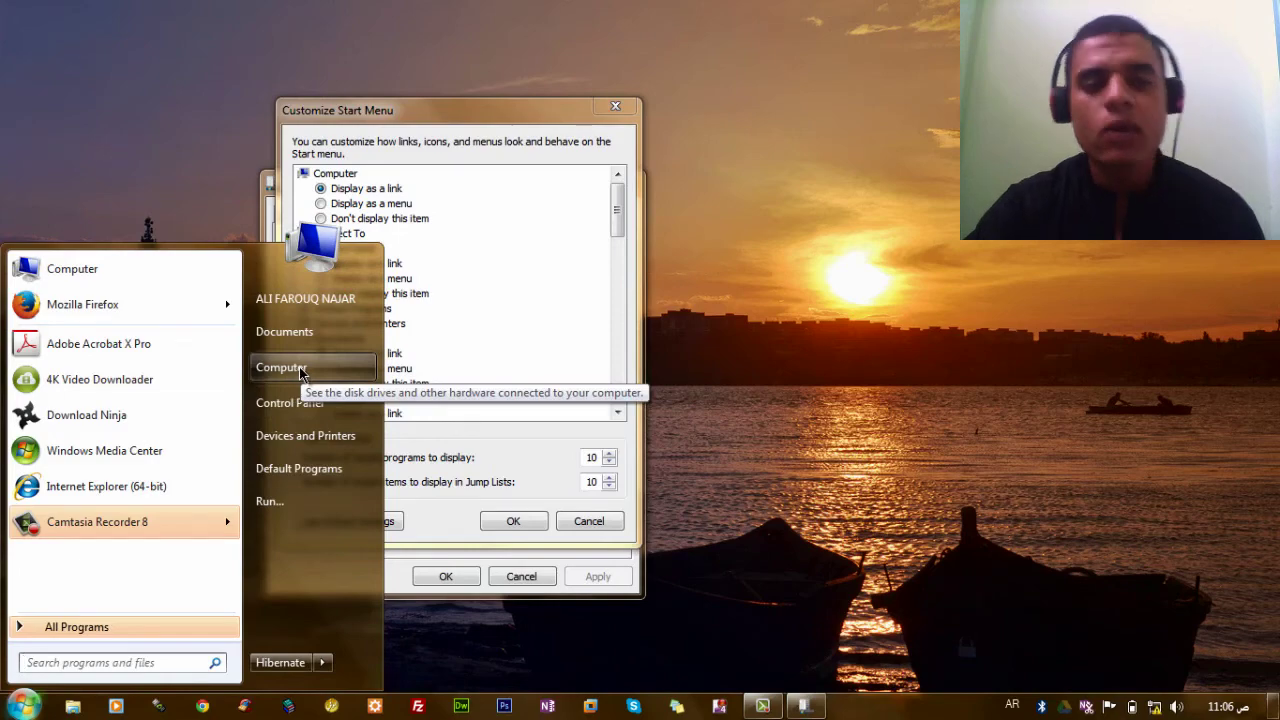
click(399, 204)
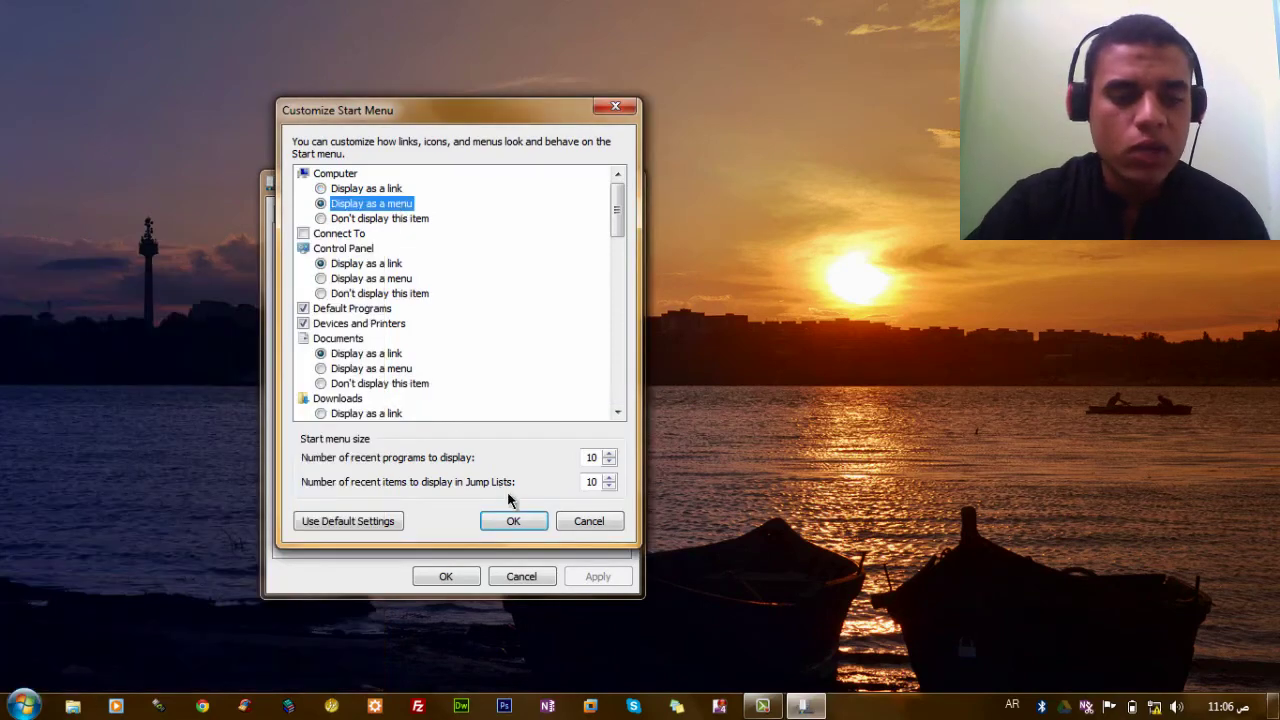
click(520, 527)
click(22, 706)
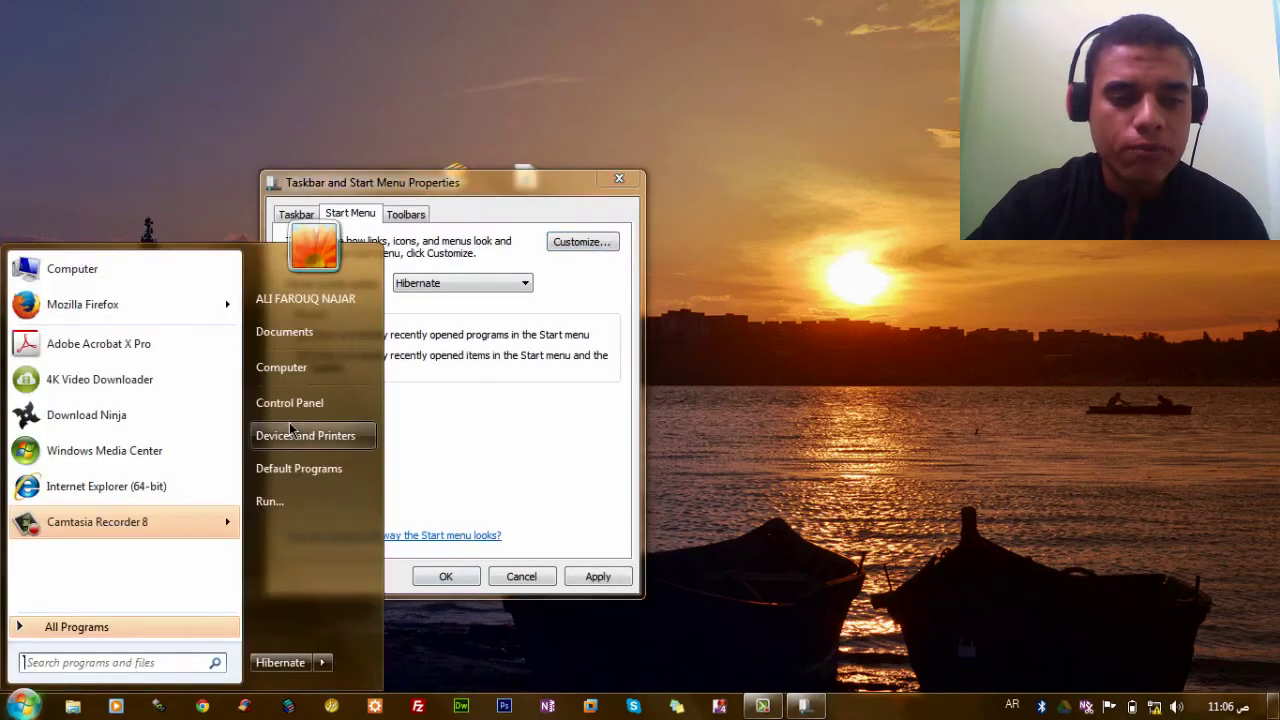
click(605, 582)
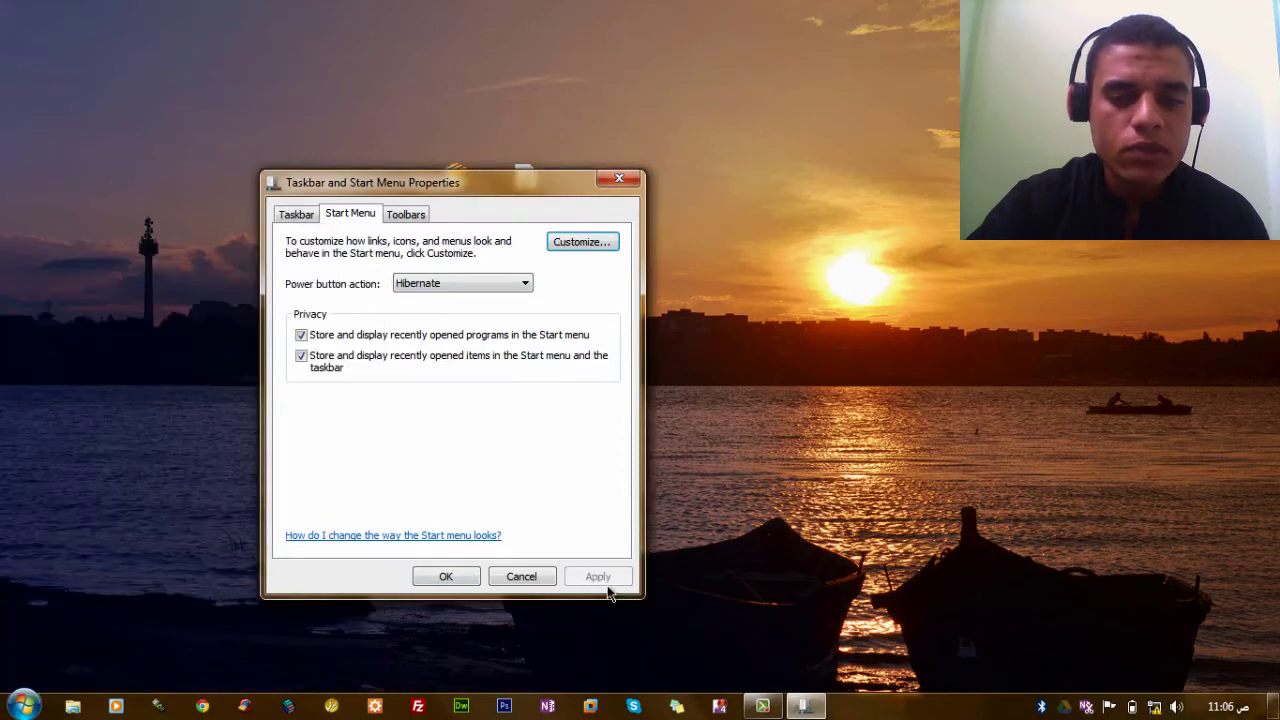
click(18, 710)
mouse_move(333, 368)
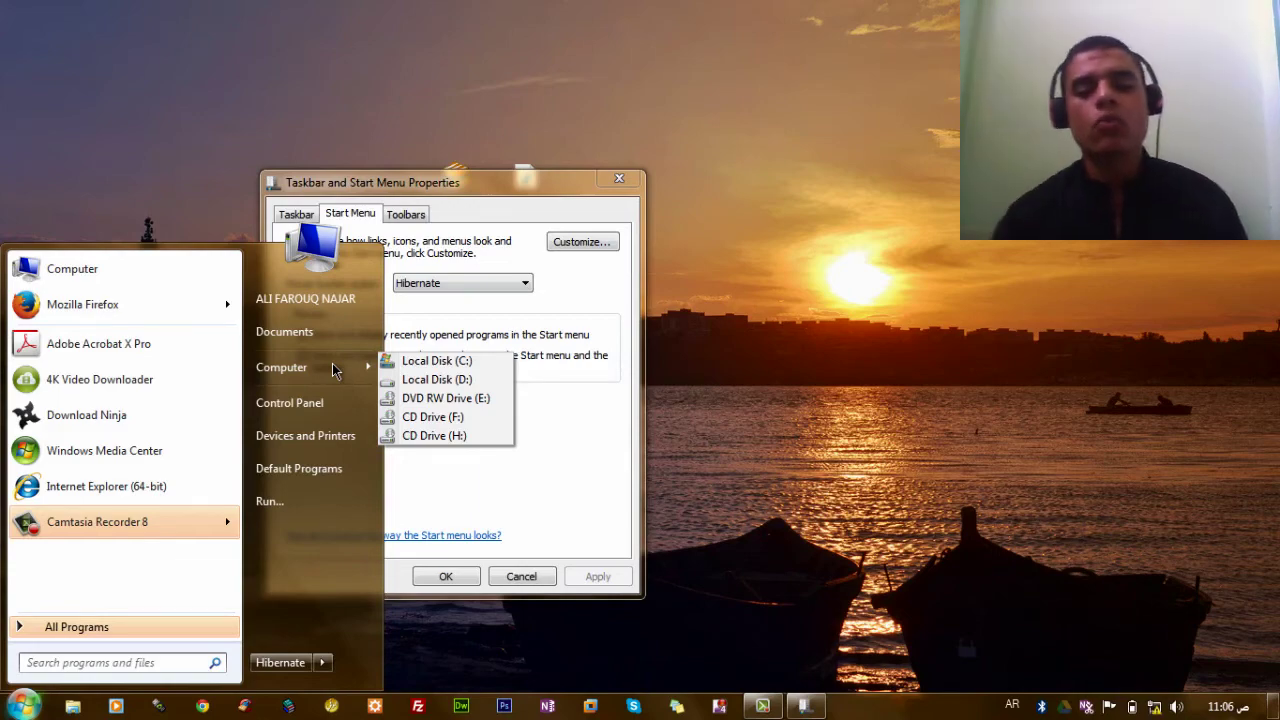
Set Computer to Don't display this item in the Start menu customization, confirm, and check the Start menu
click(600, 241)
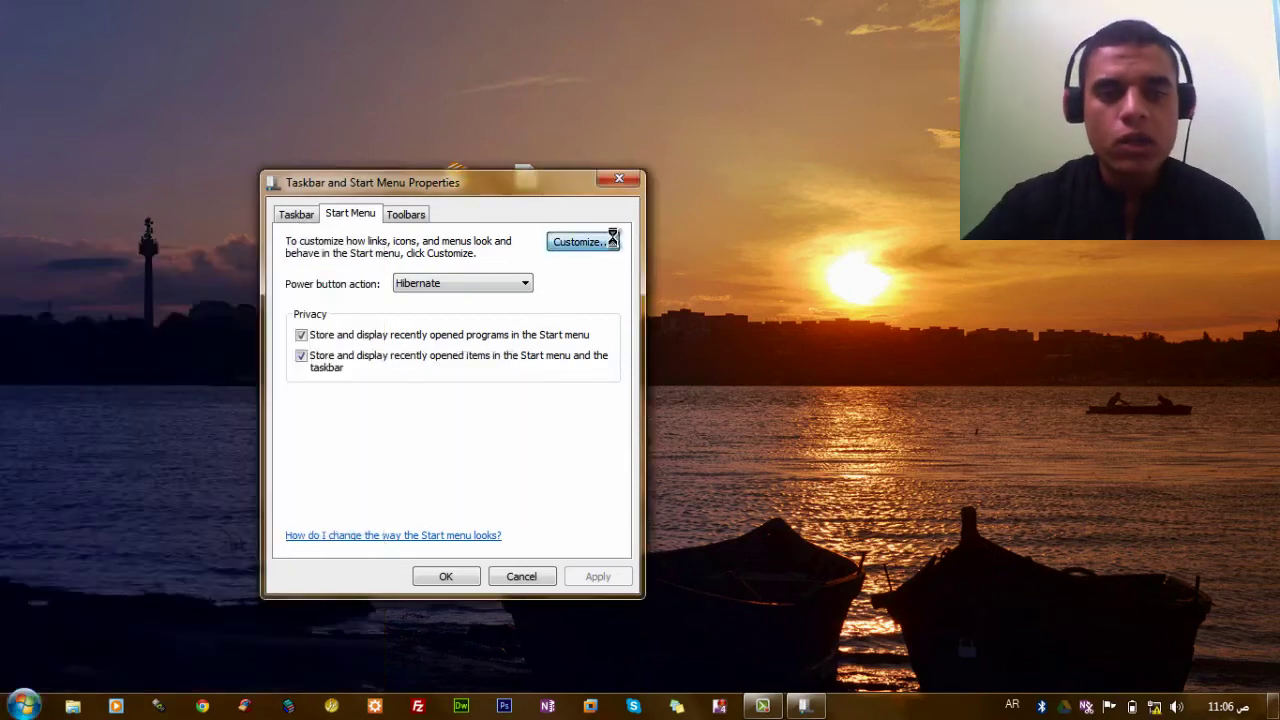
click(358, 319)
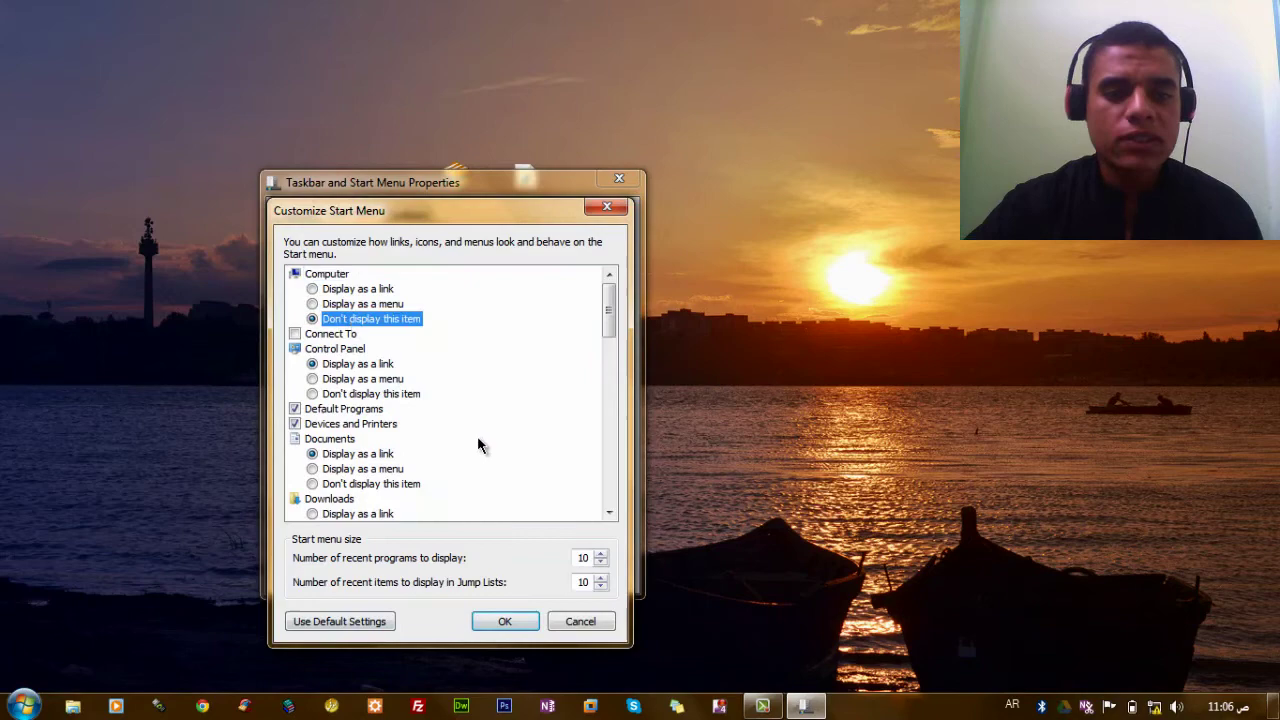
click(505, 621)
click(14, 706)
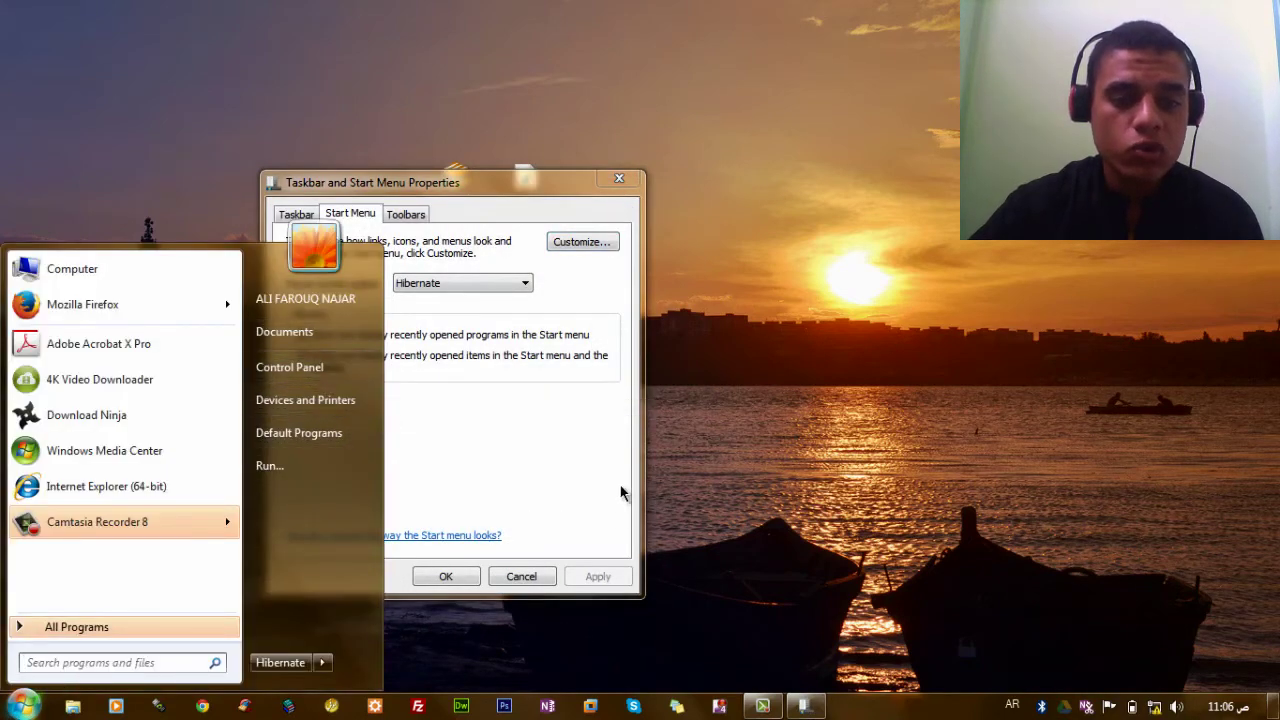
Set Computer back to Display as a link and review the remaining Start menu item options through Videos
click(584, 242)
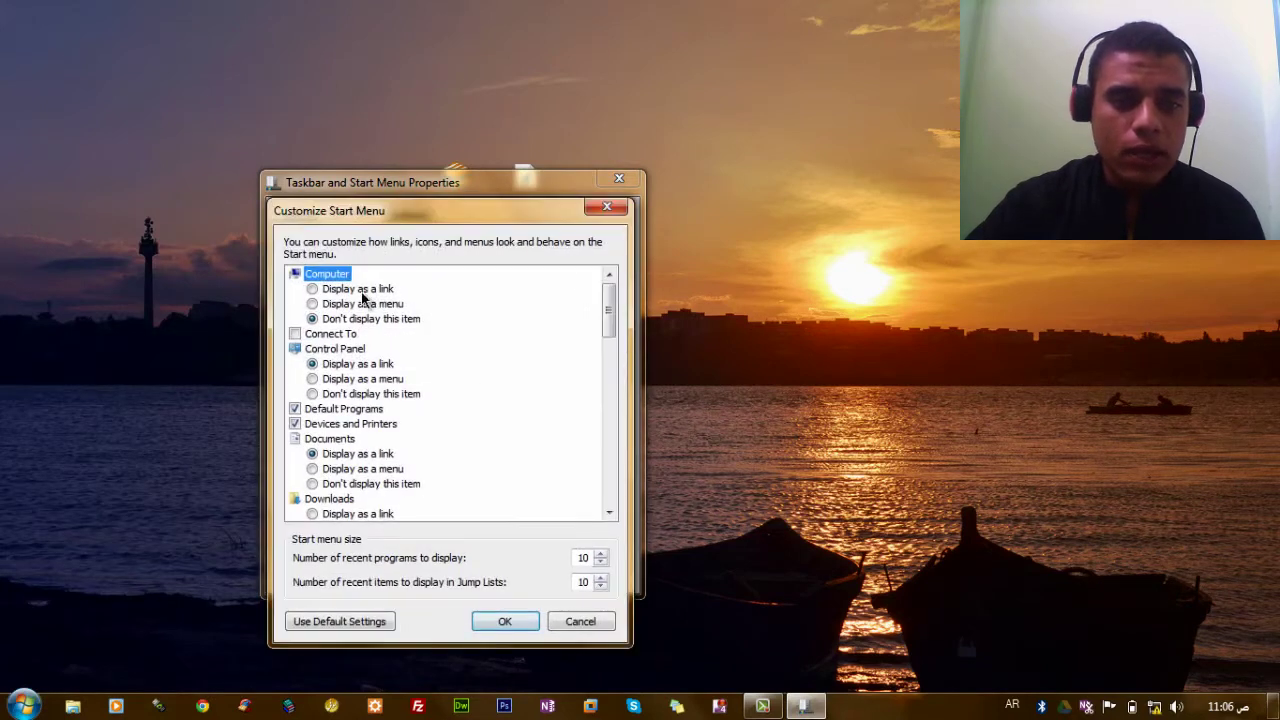
click(358, 289)
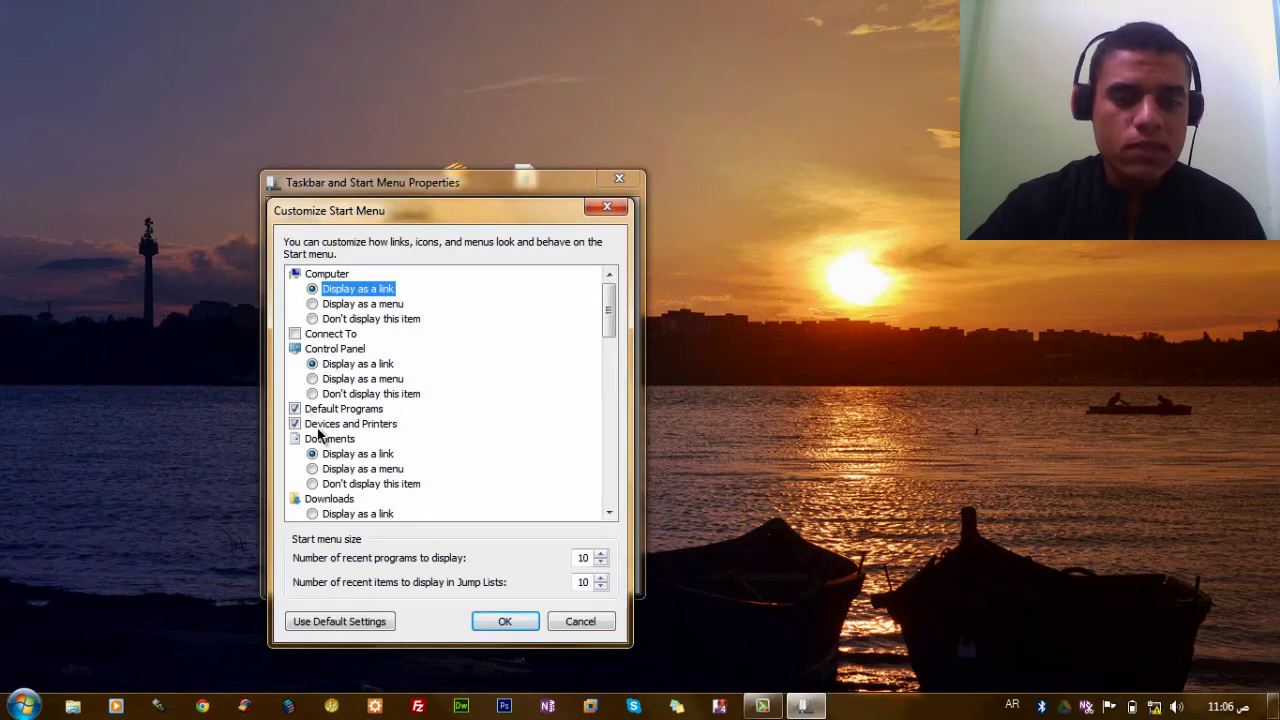
click(22, 706)
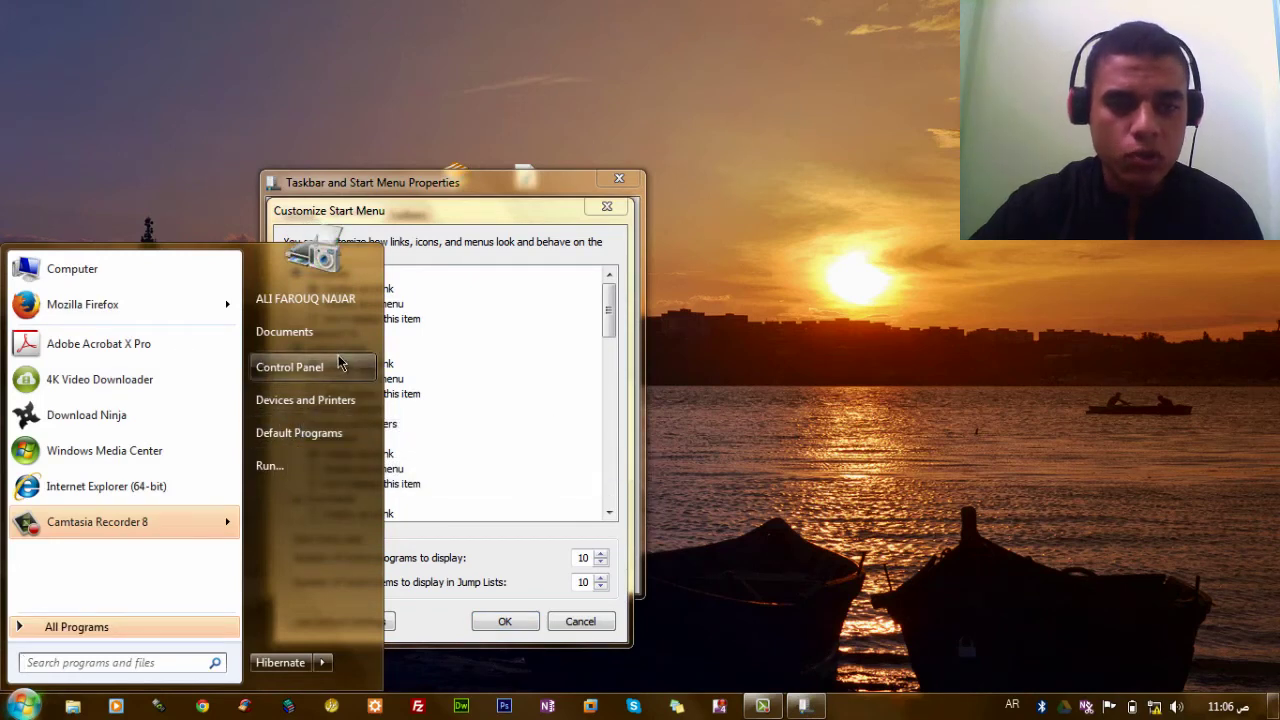
click(445, 218)
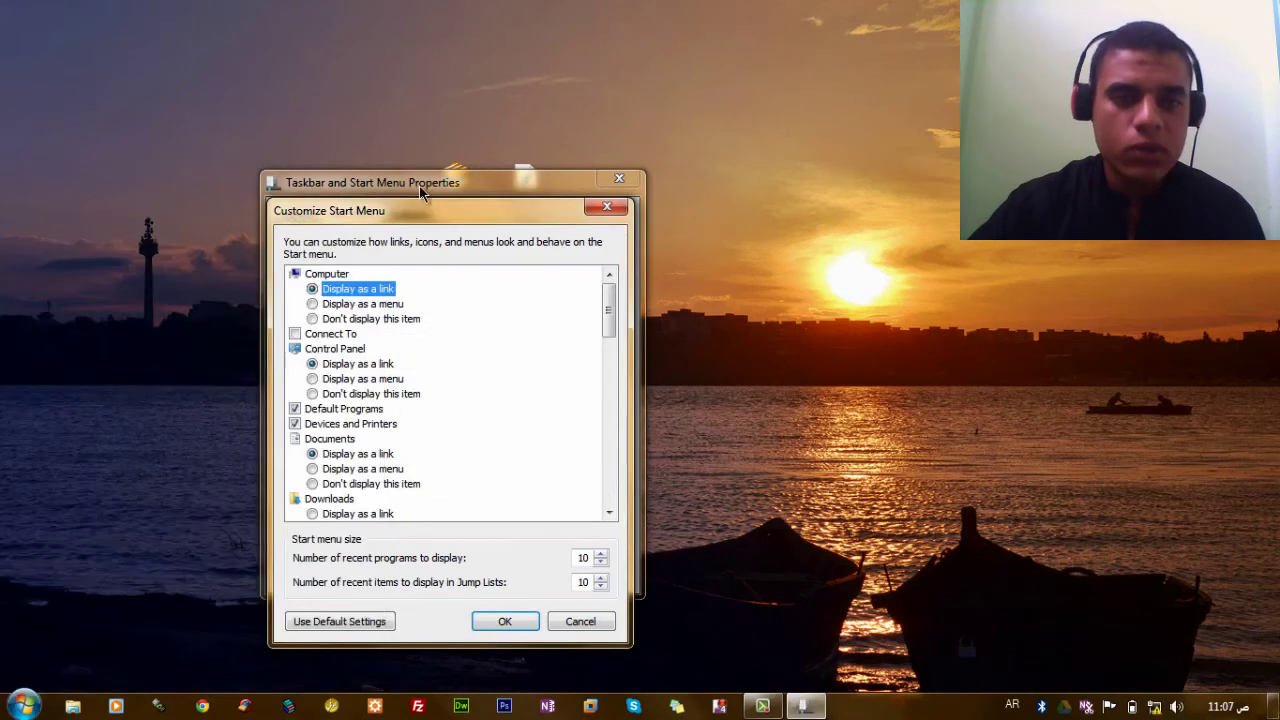
drag(606, 312, 603, 341)
scroll(603, 353, down, 3)
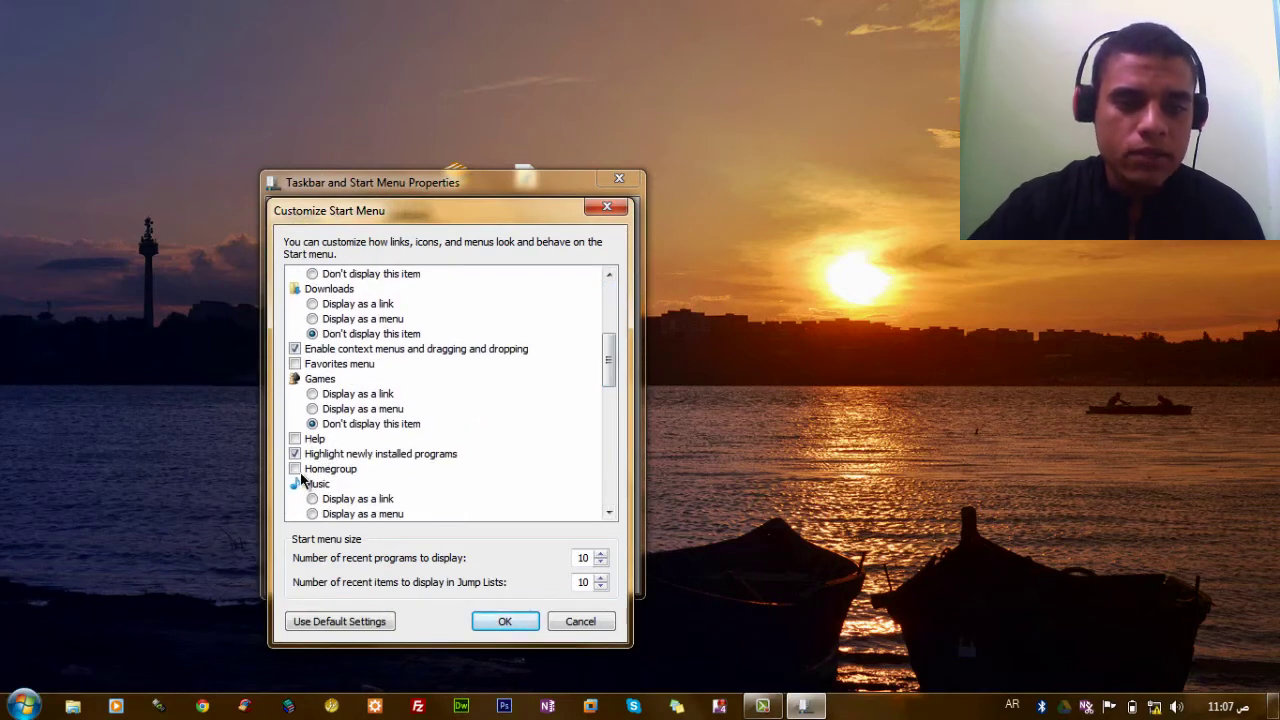
drag(617, 370, 606, 404)
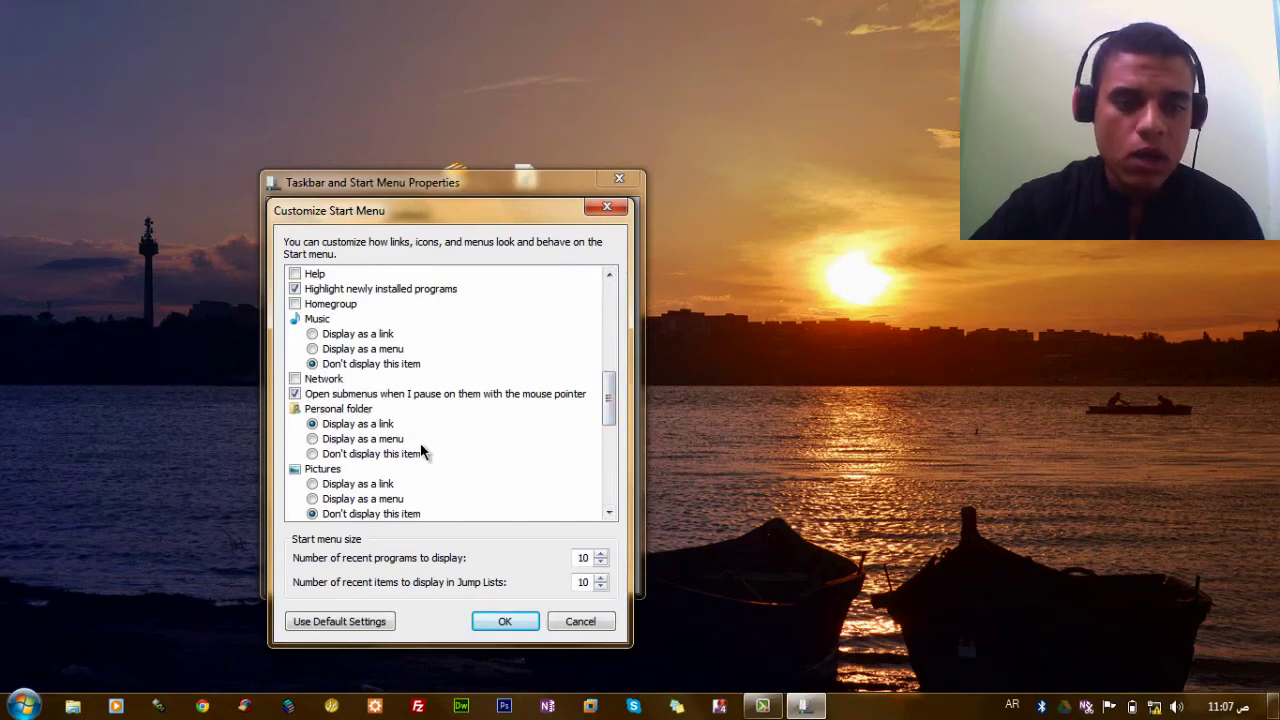
scroll(610, 418, down, 3)
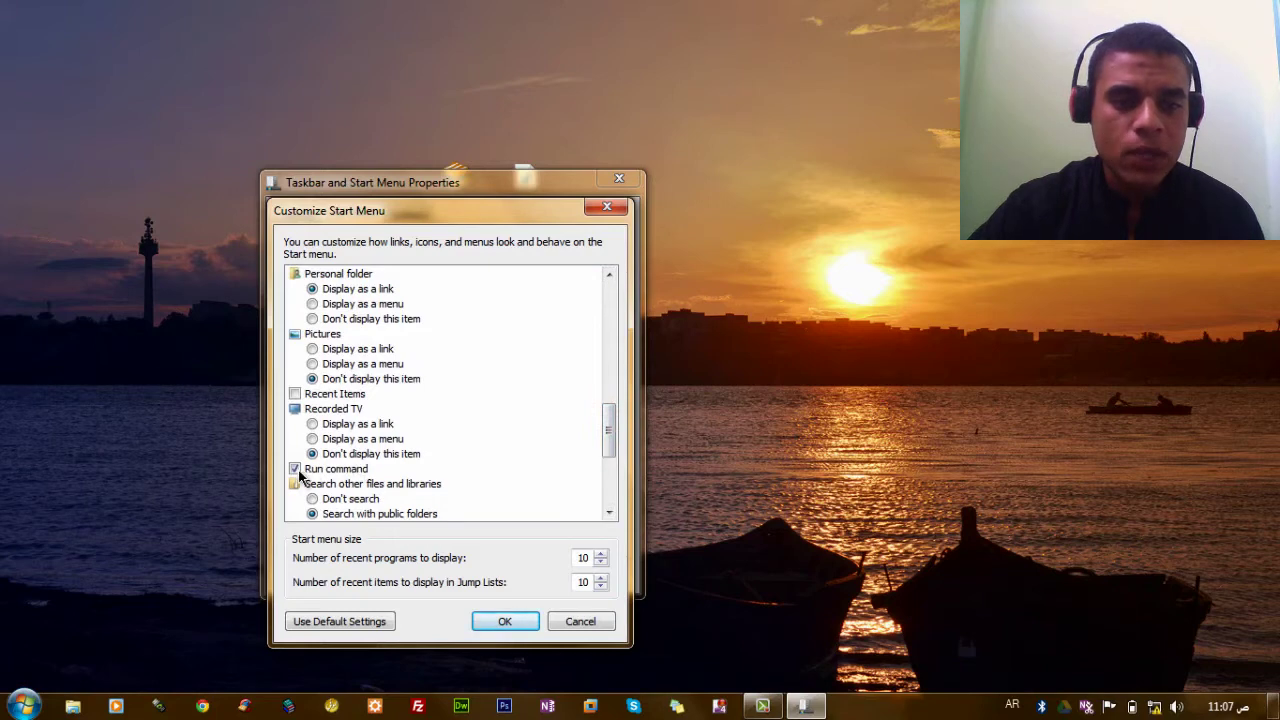
scroll(608, 450, down, 4)
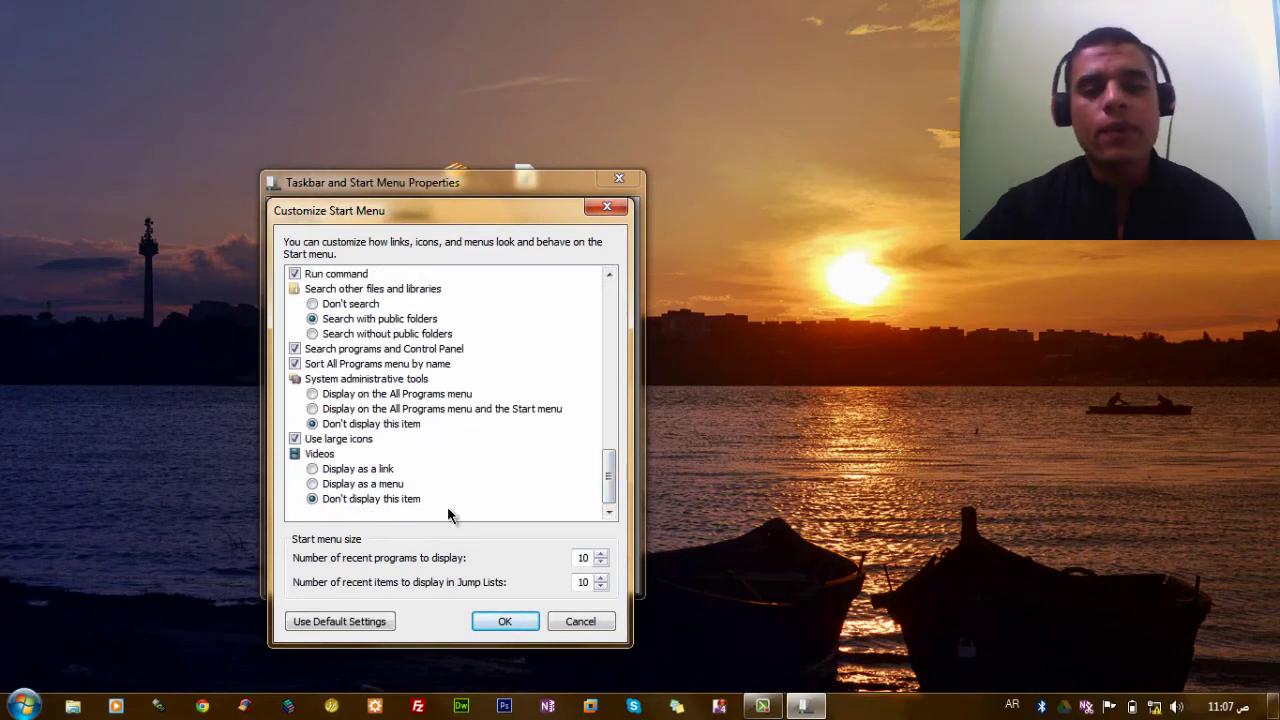
Launch µTorrent from the full program list in the Start menu
click(24, 705)
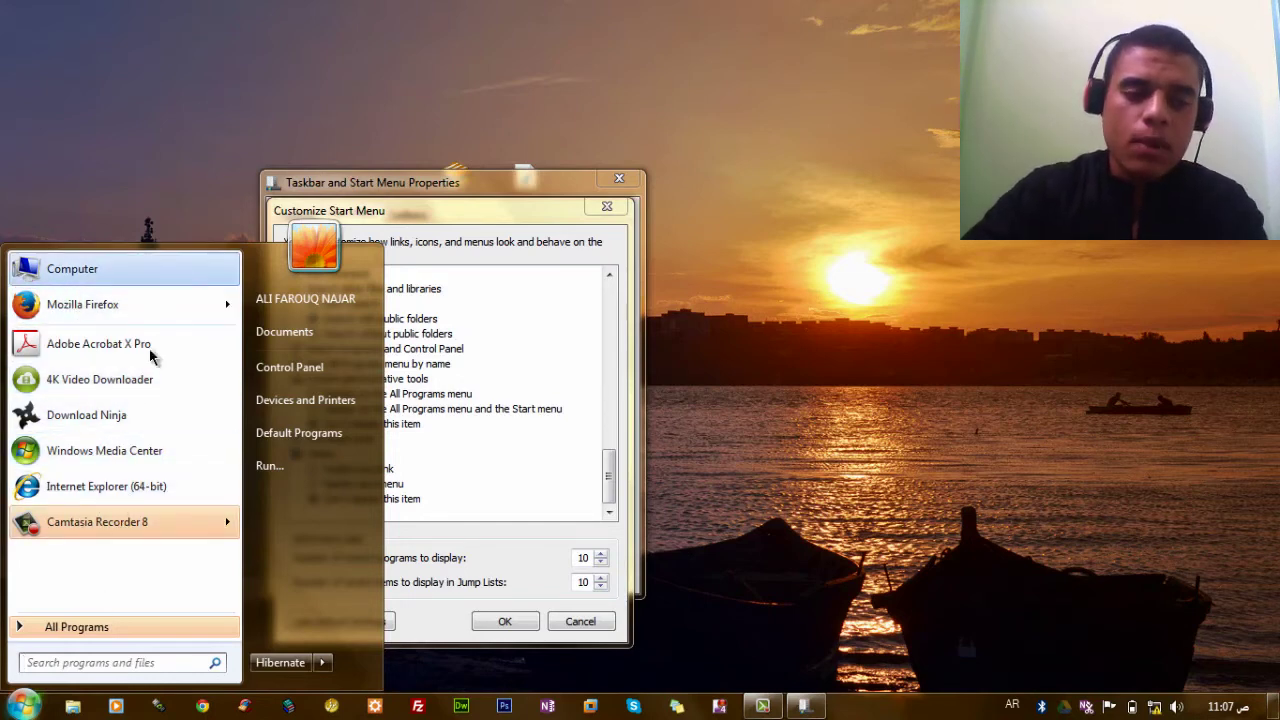
click(112, 627)
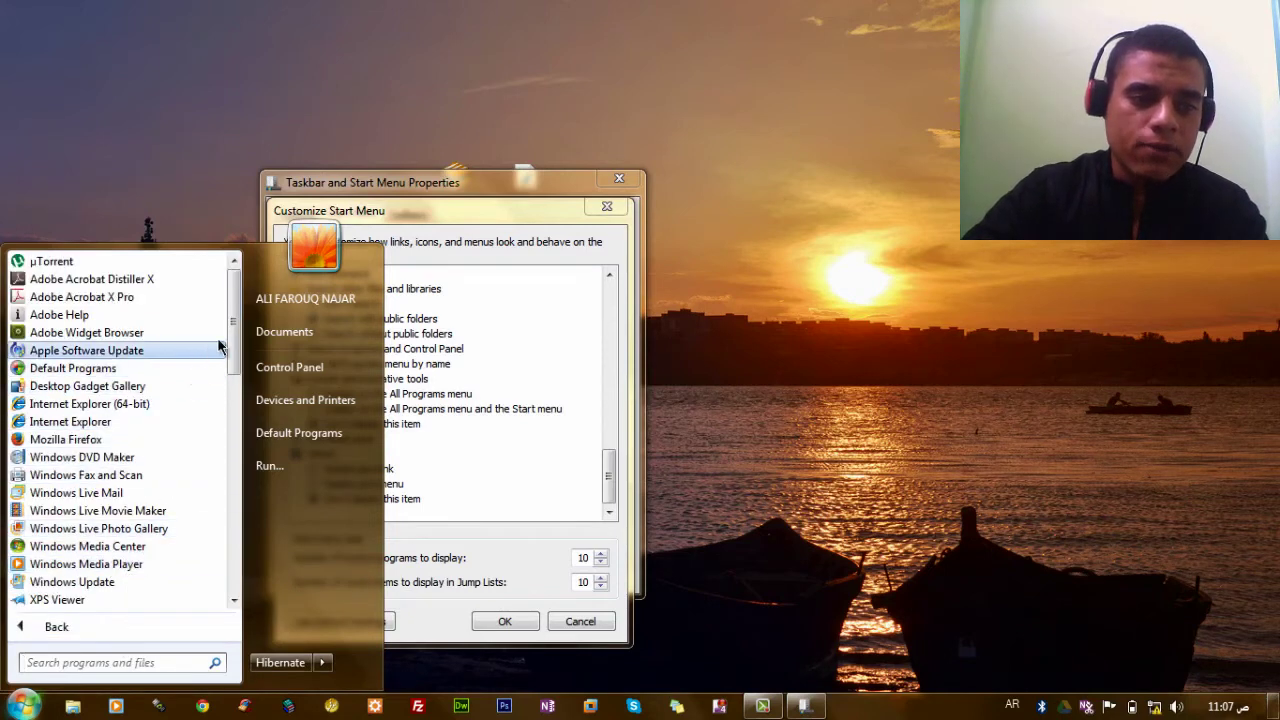
click(206, 259)
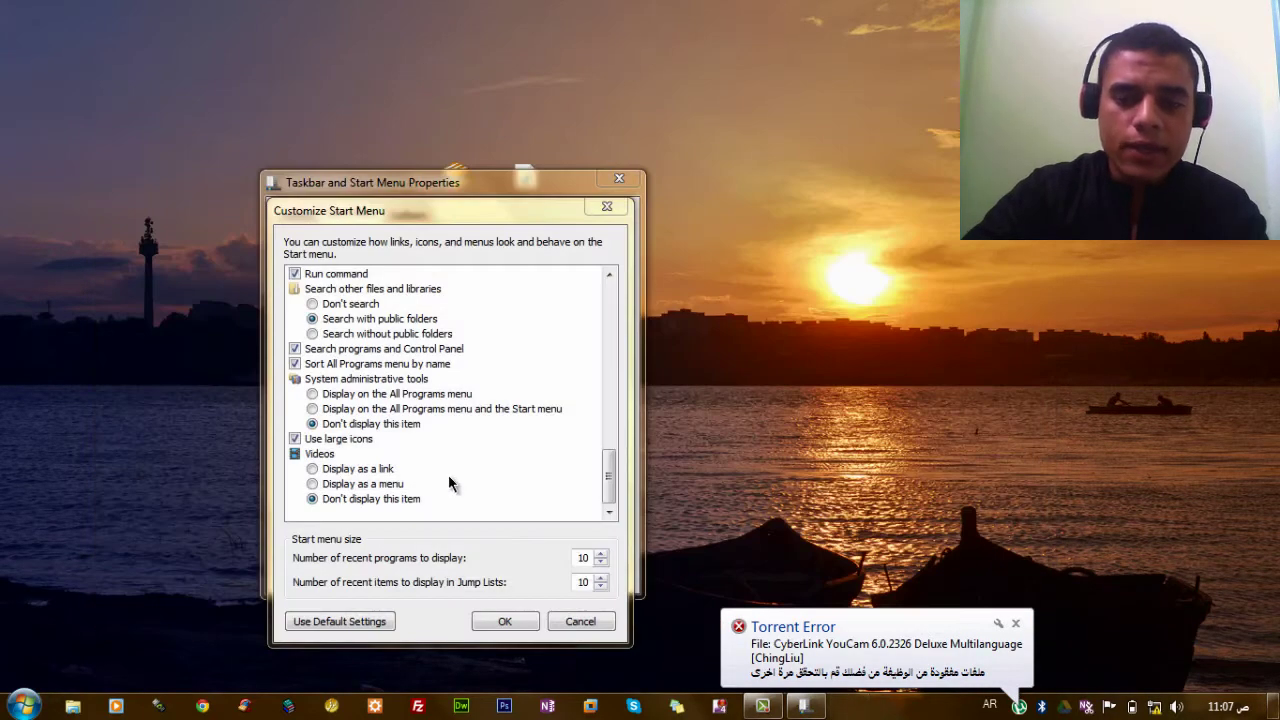
Dismiss the Torrent Error notification, exit µTorrent from the notification area, and view the recent programs in the Start menu
click(1015, 623)
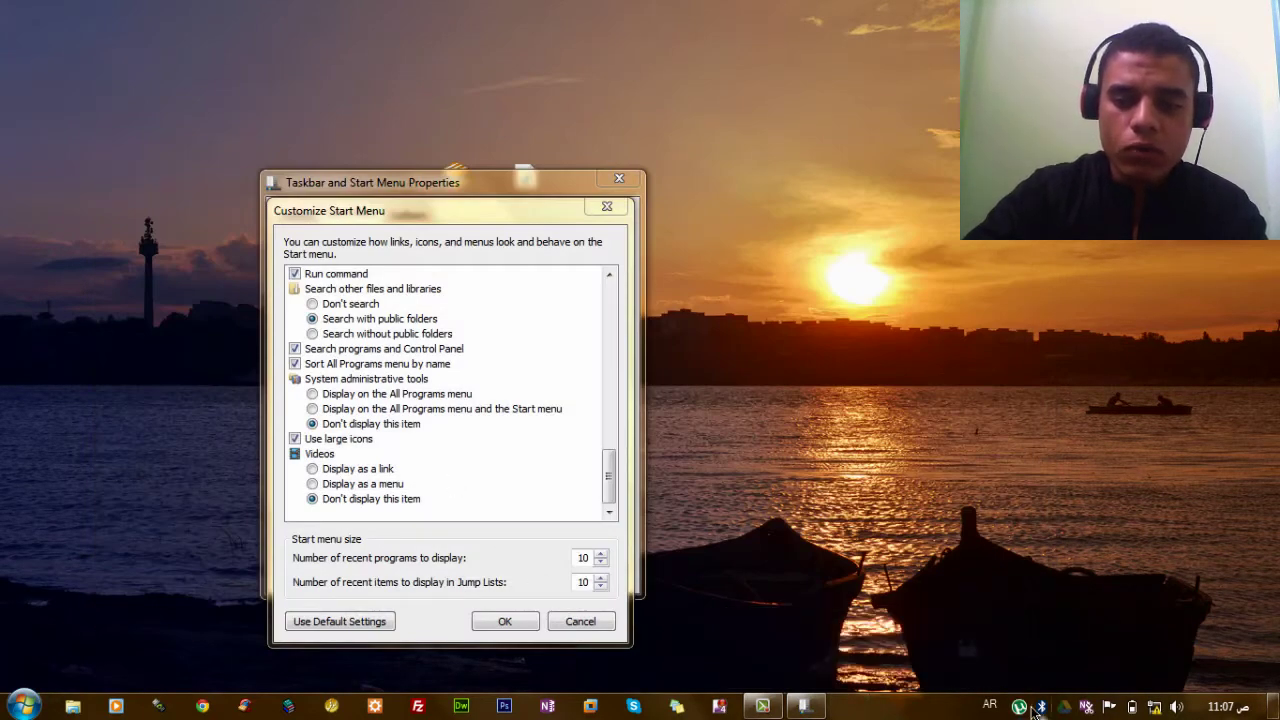
right_click(1038, 707)
right_click(1019, 707)
click(1068, 686)
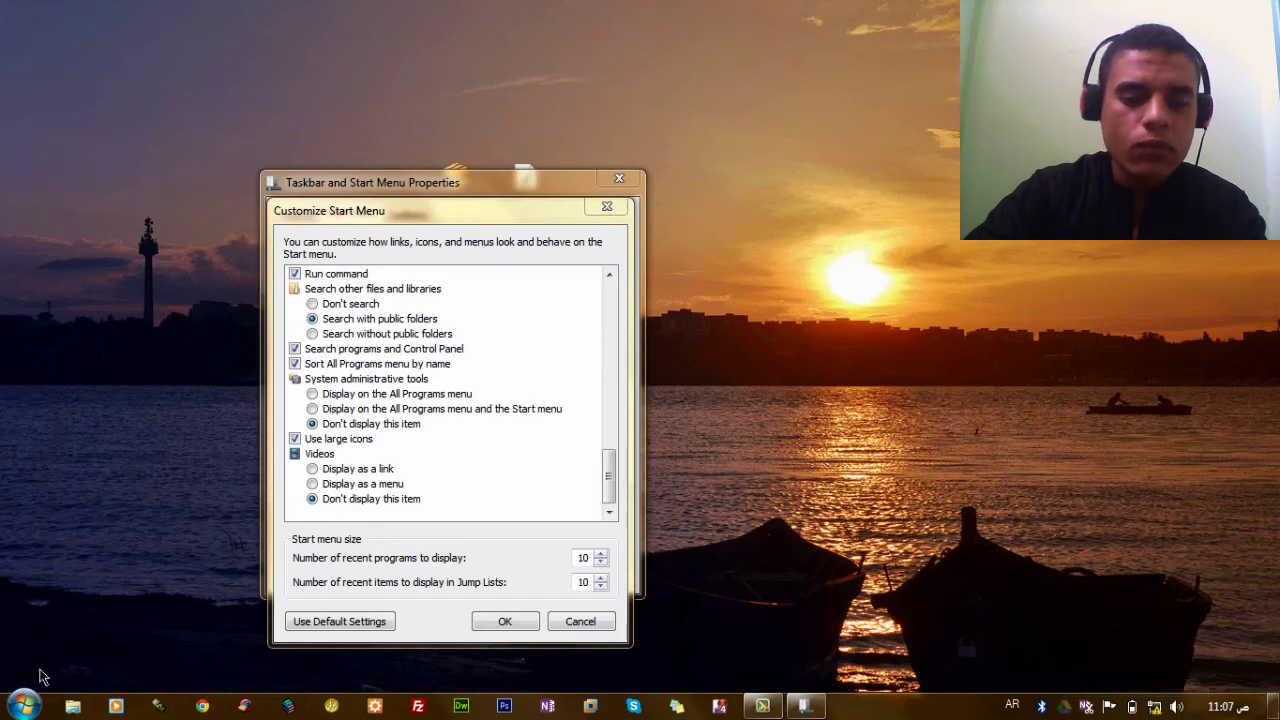
click(24, 705)
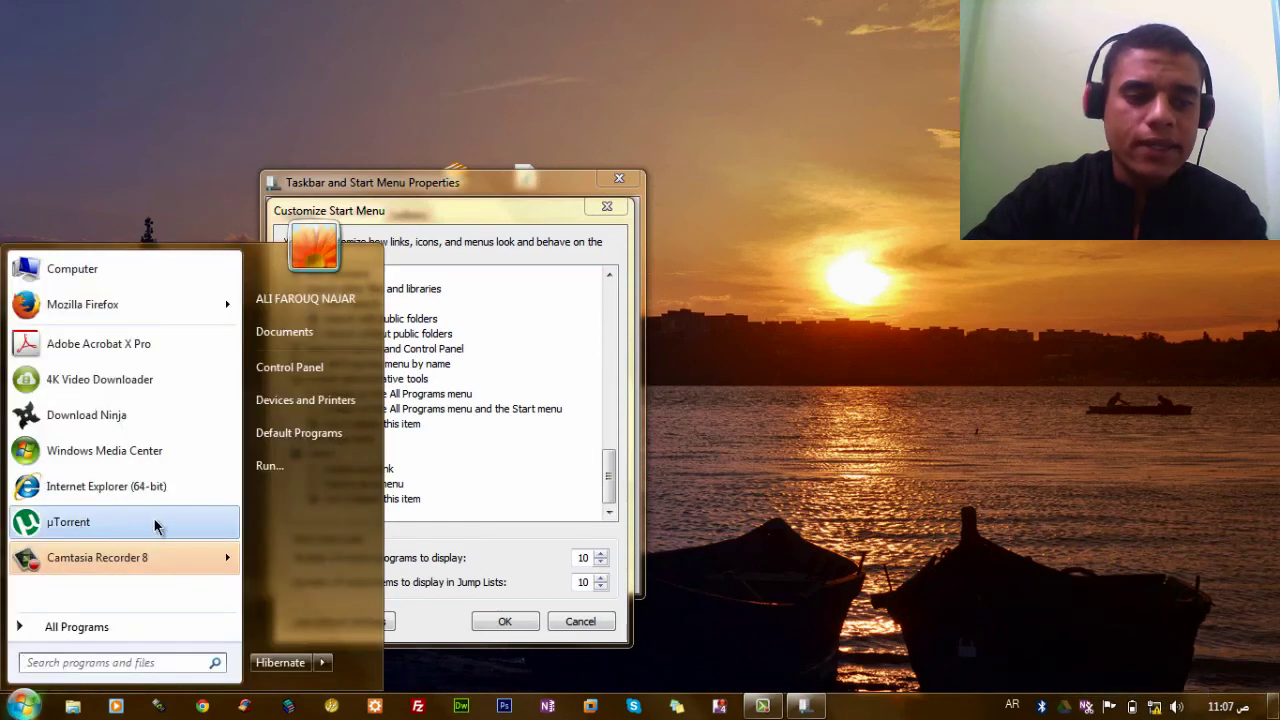
Set Videos to Display as a link and the number of recent programs to 1, confirm, and check the Start menu
click(524, 486)
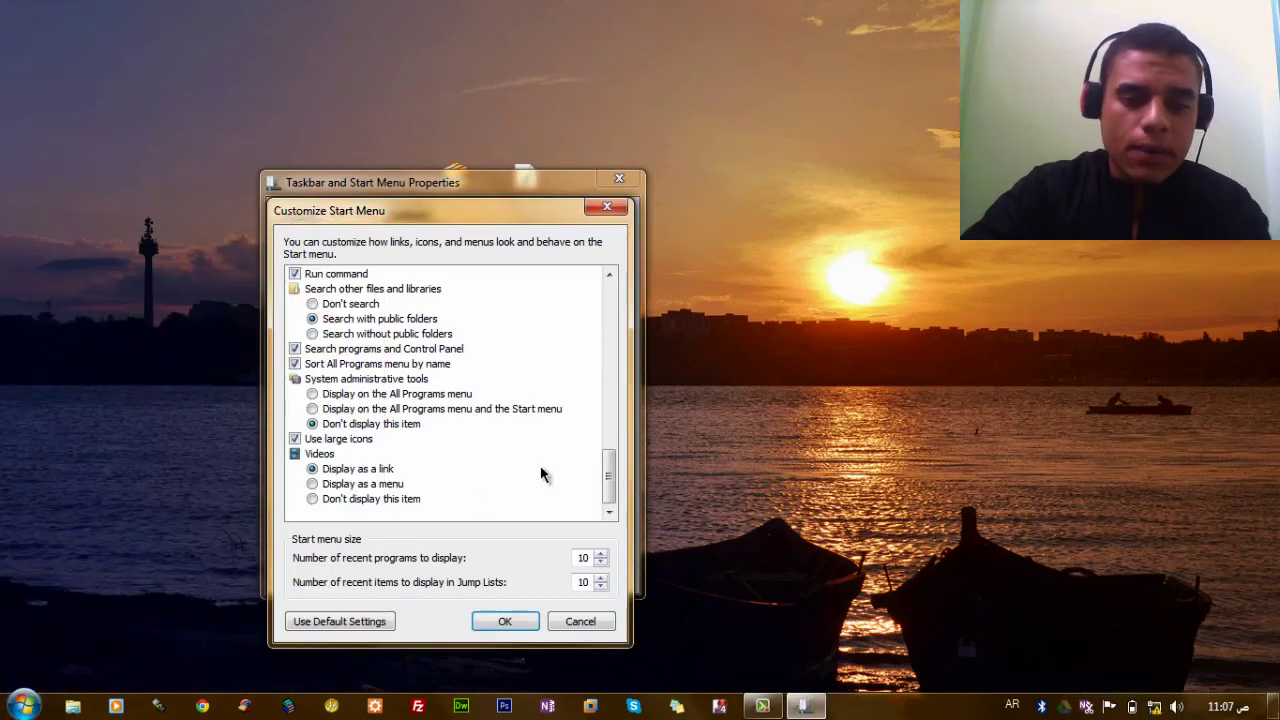
double_click(585, 557)
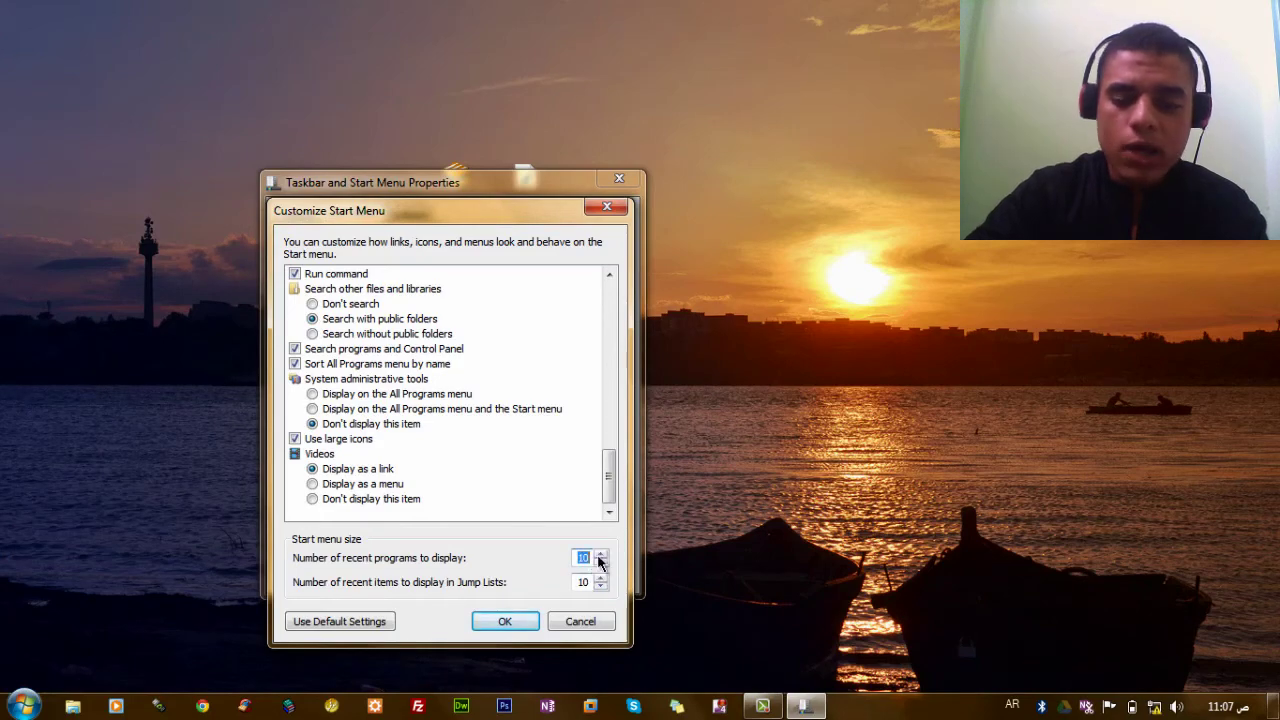
click(600, 555)
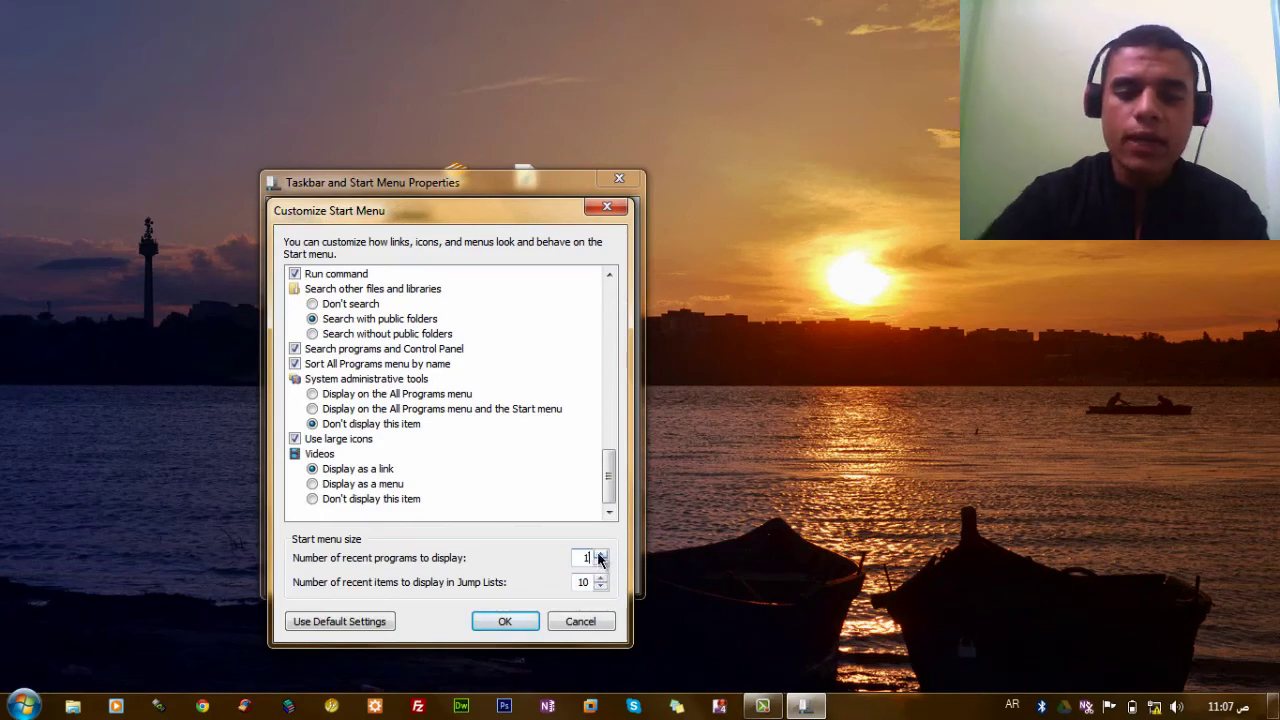
click(505, 624)
click(22, 706)
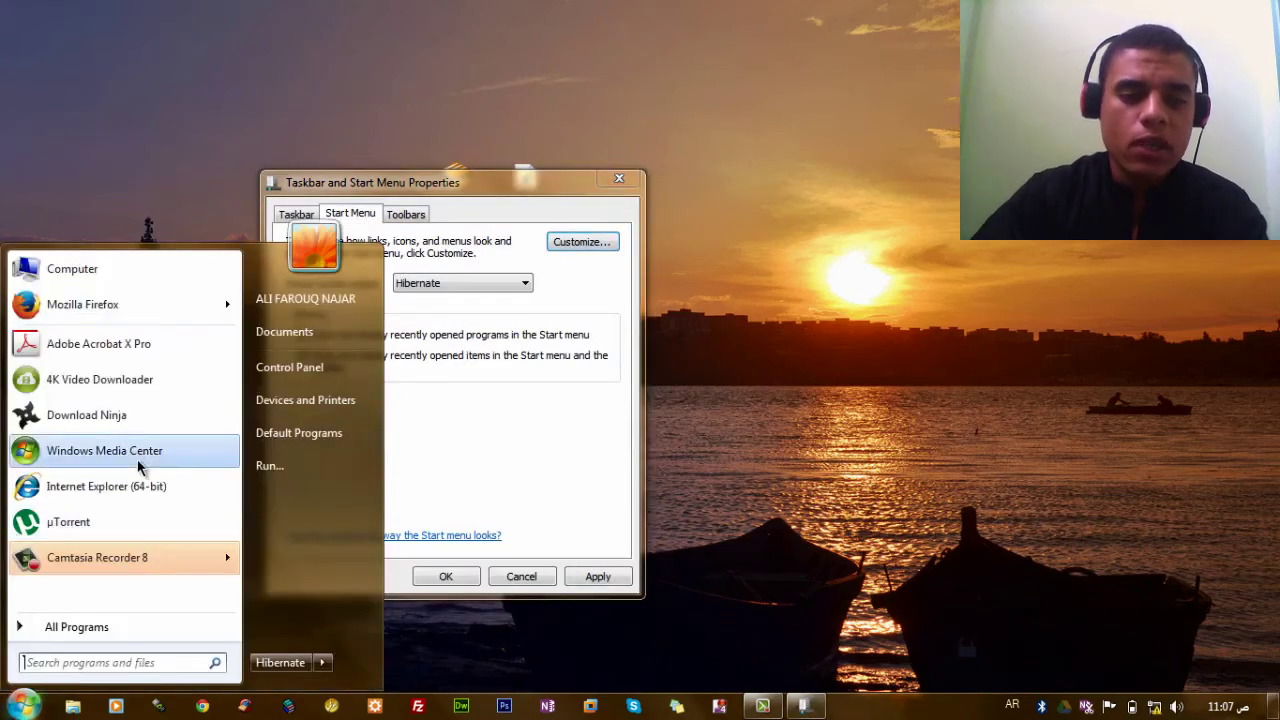
Apply the Start menu property changes and view the shortened program list in the Start menu
click(595, 576)
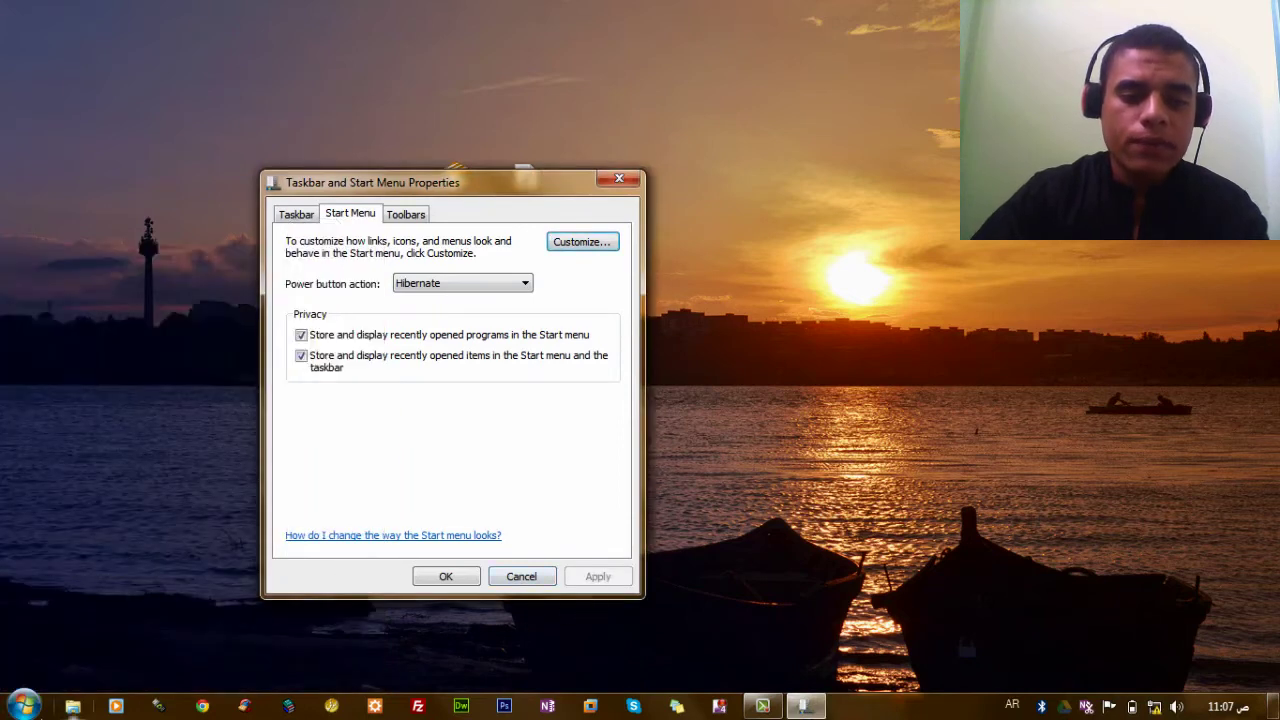
click(22, 706)
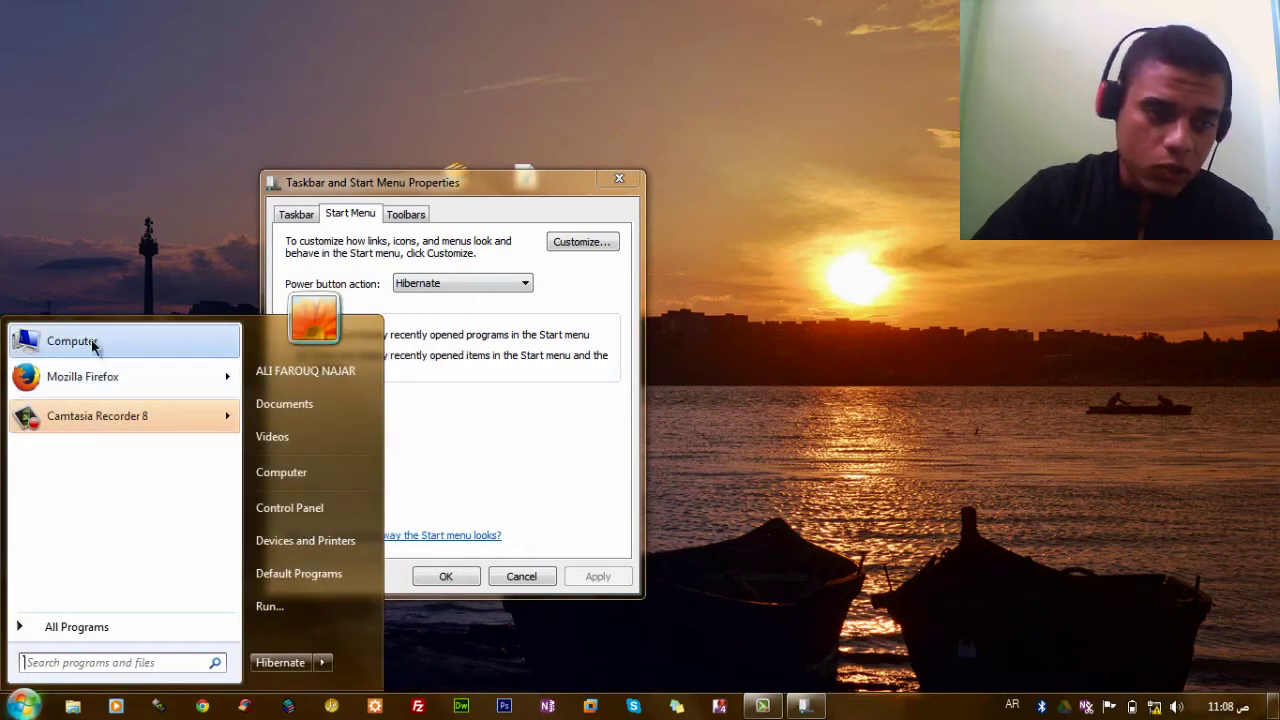
mouse_move(96, 420)
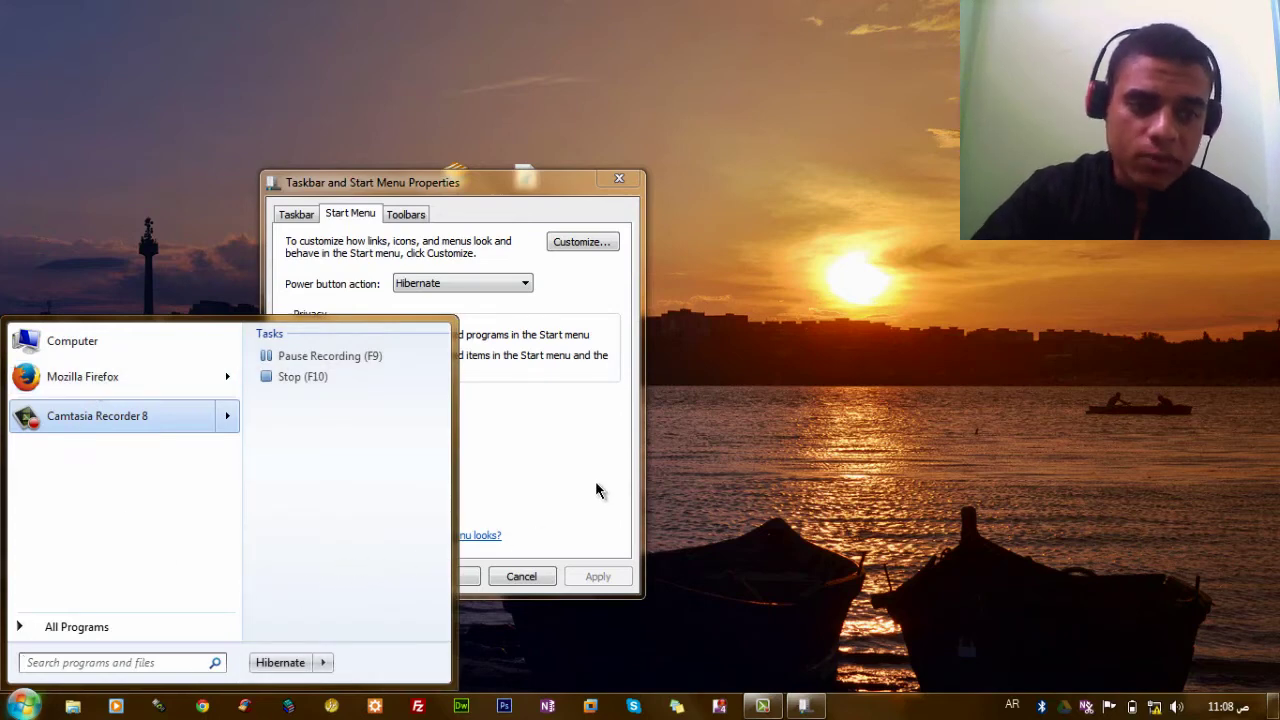
Pin Adobe Photoshop CS6 (64 Bit) from the Adobe Master Collection CS6 folder to the Start menu, and unpin it again
click(121, 630)
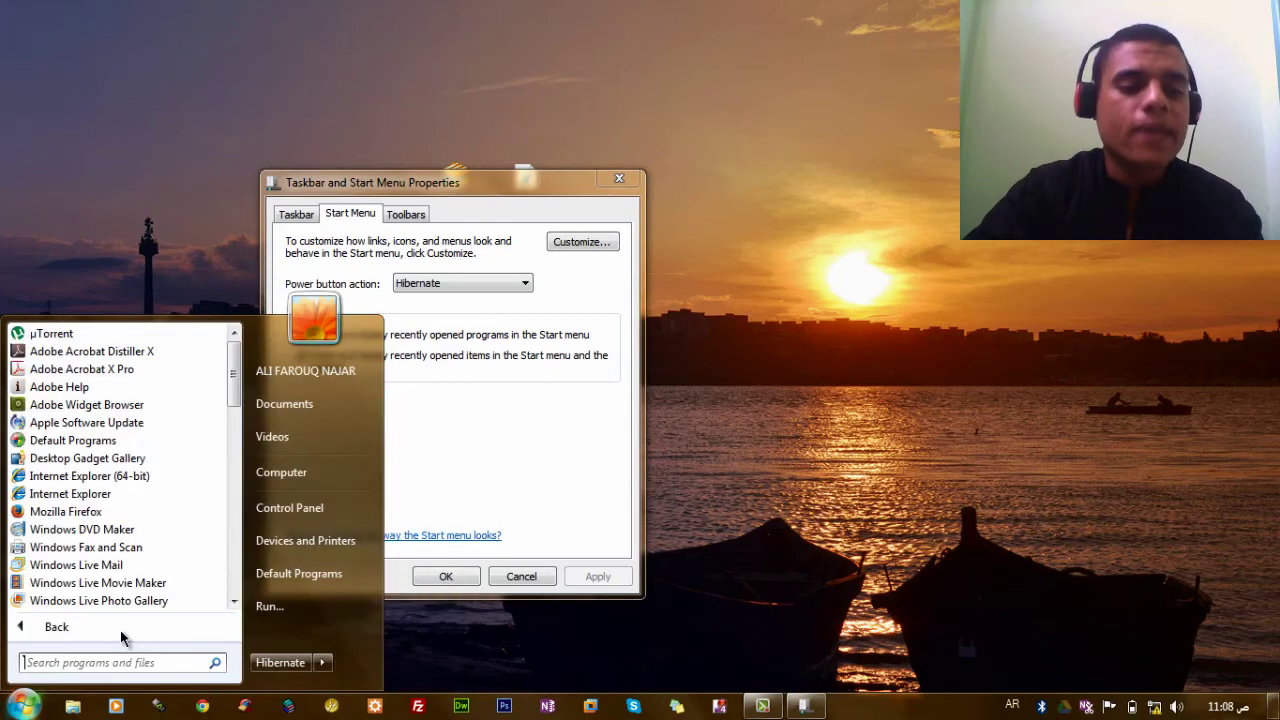
drag(232, 382, 236, 478)
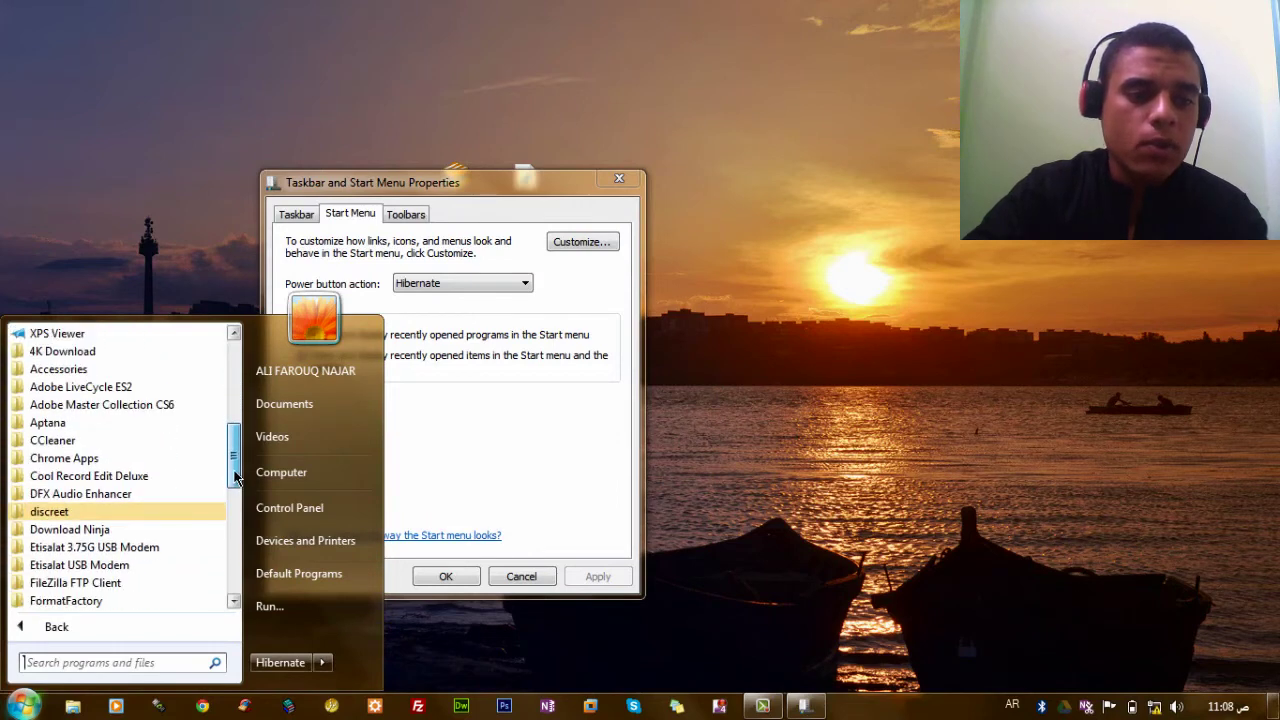
click(106, 405)
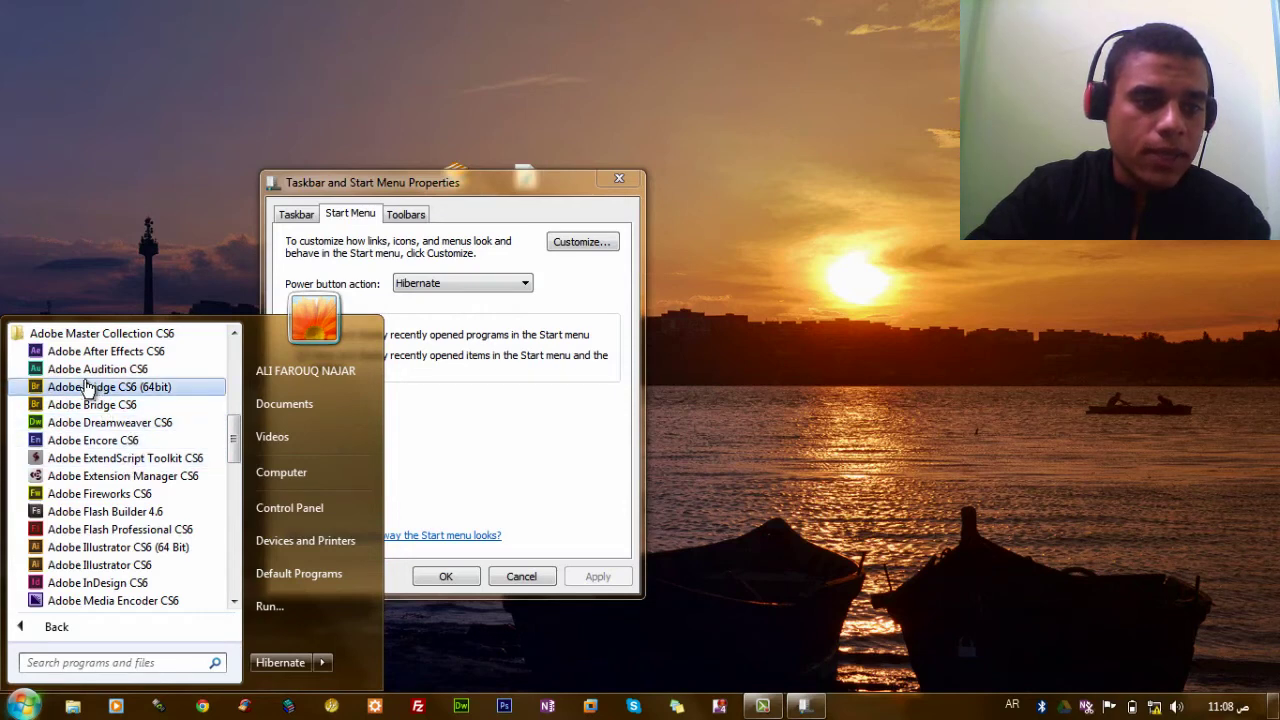
scroll(229, 440, down, 4)
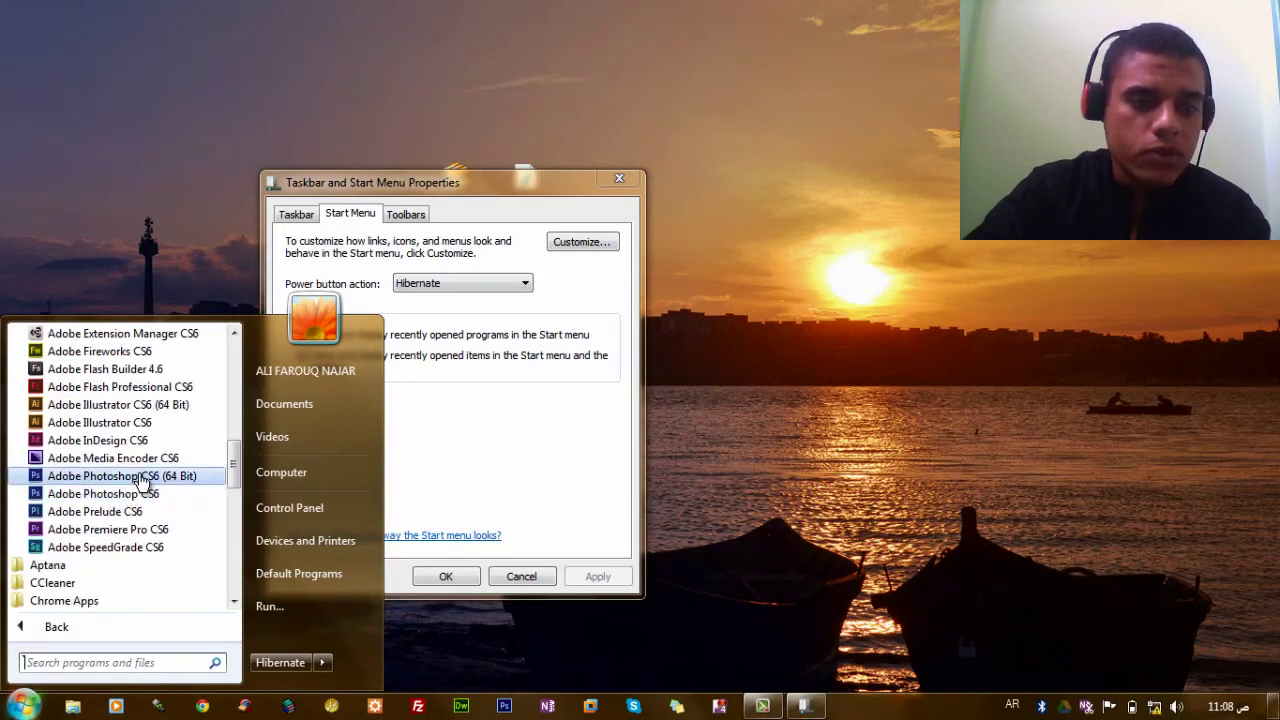
right_click(141, 476)
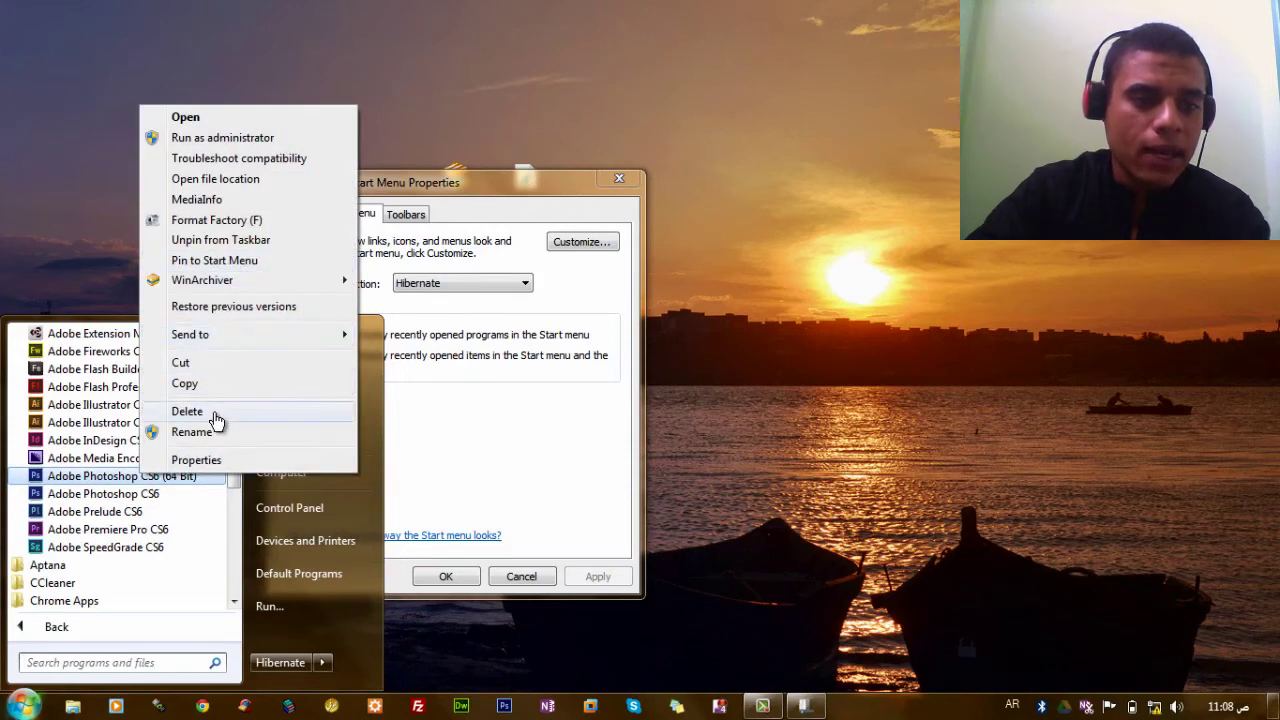
click(266, 262)
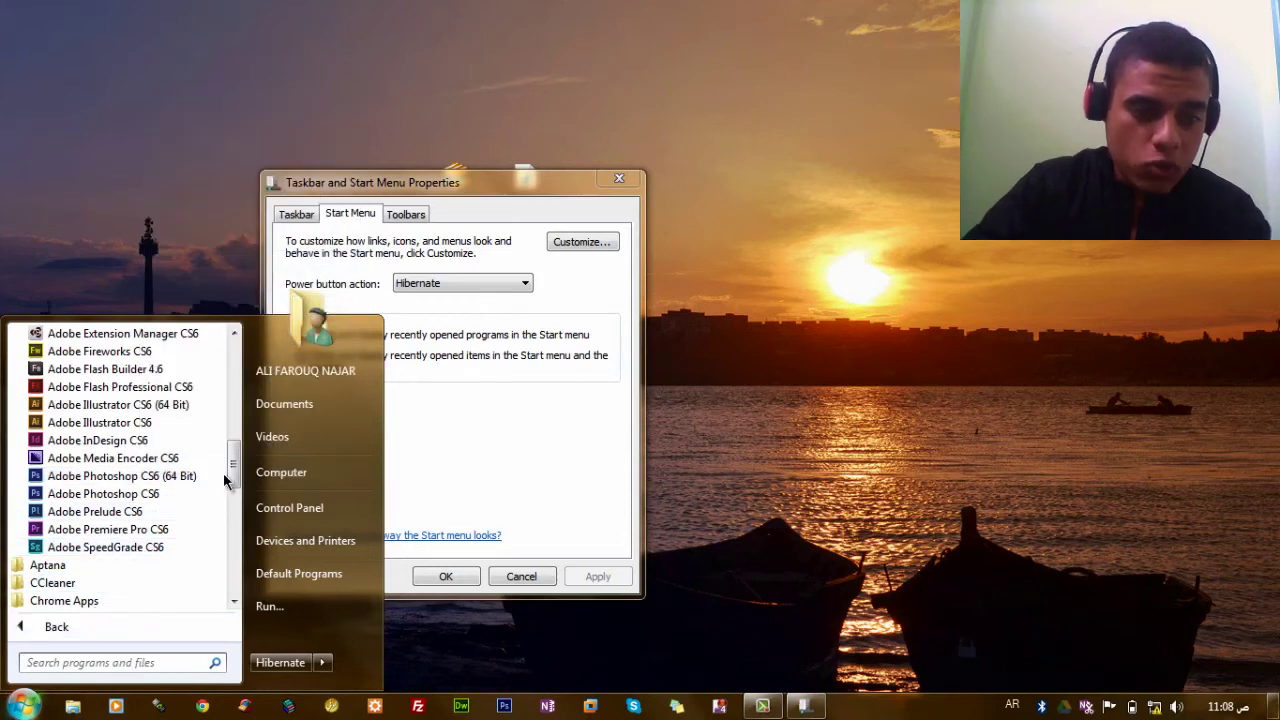
click(126, 623)
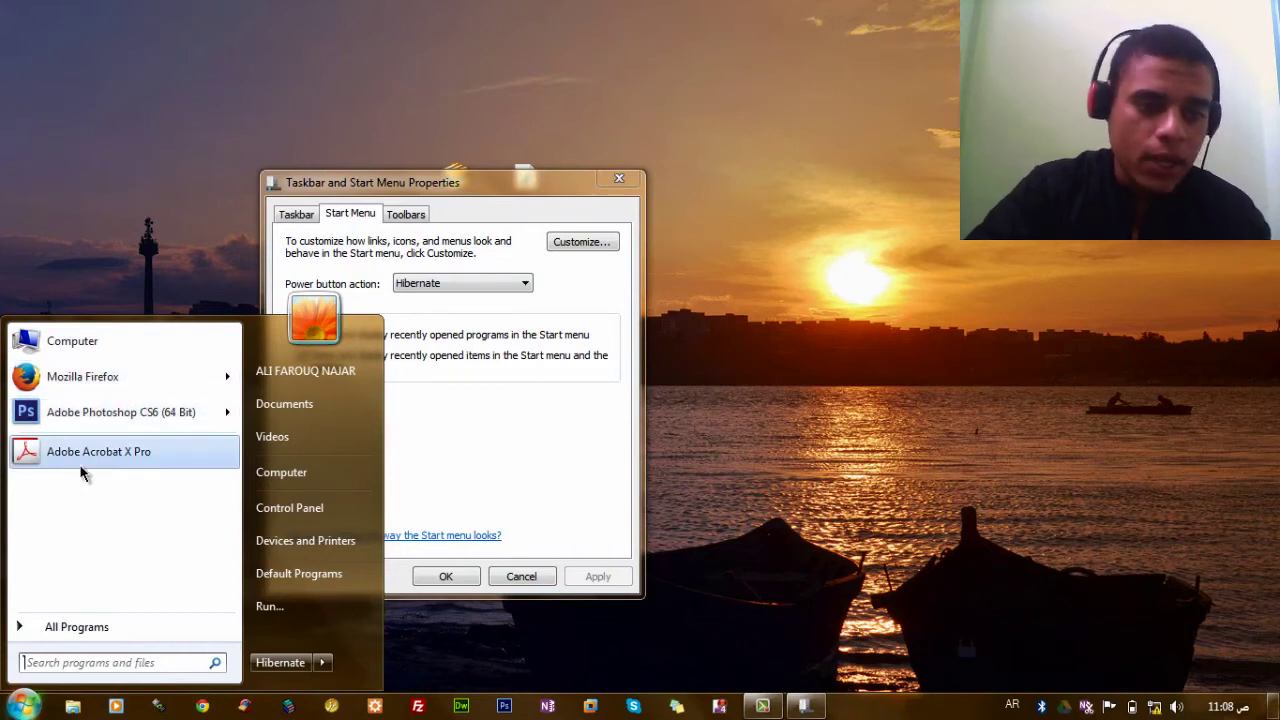
right_click(110, 418)
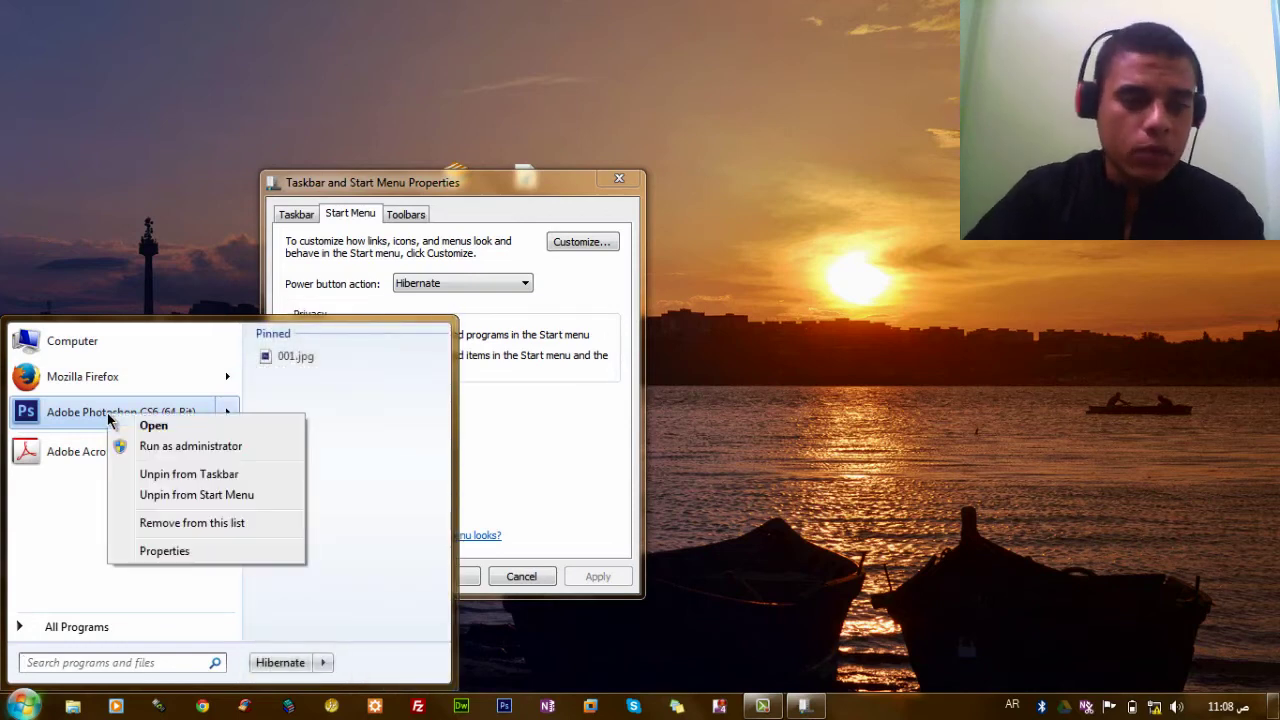
click(186, 495)
Unpin Mozilla Firefox from the Start menu and remove Computer from its program list
right_click(77, 383)
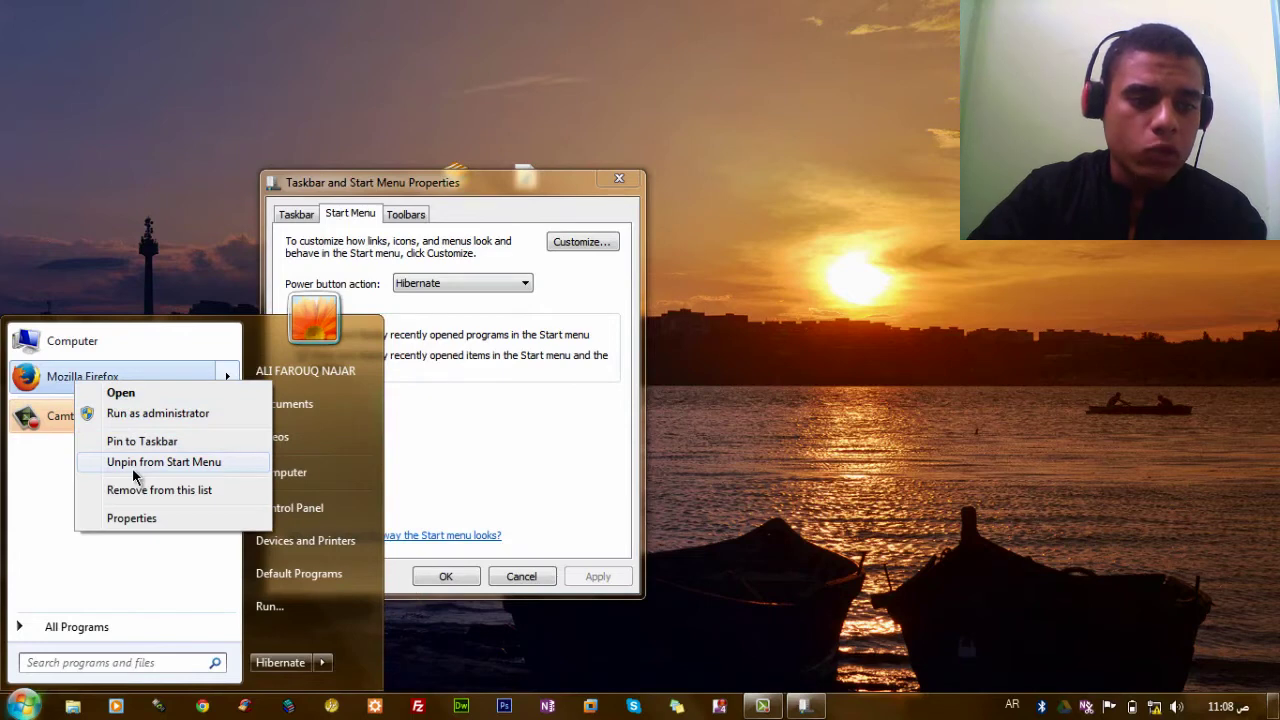
click(132, 465)
right_click(92, 336)
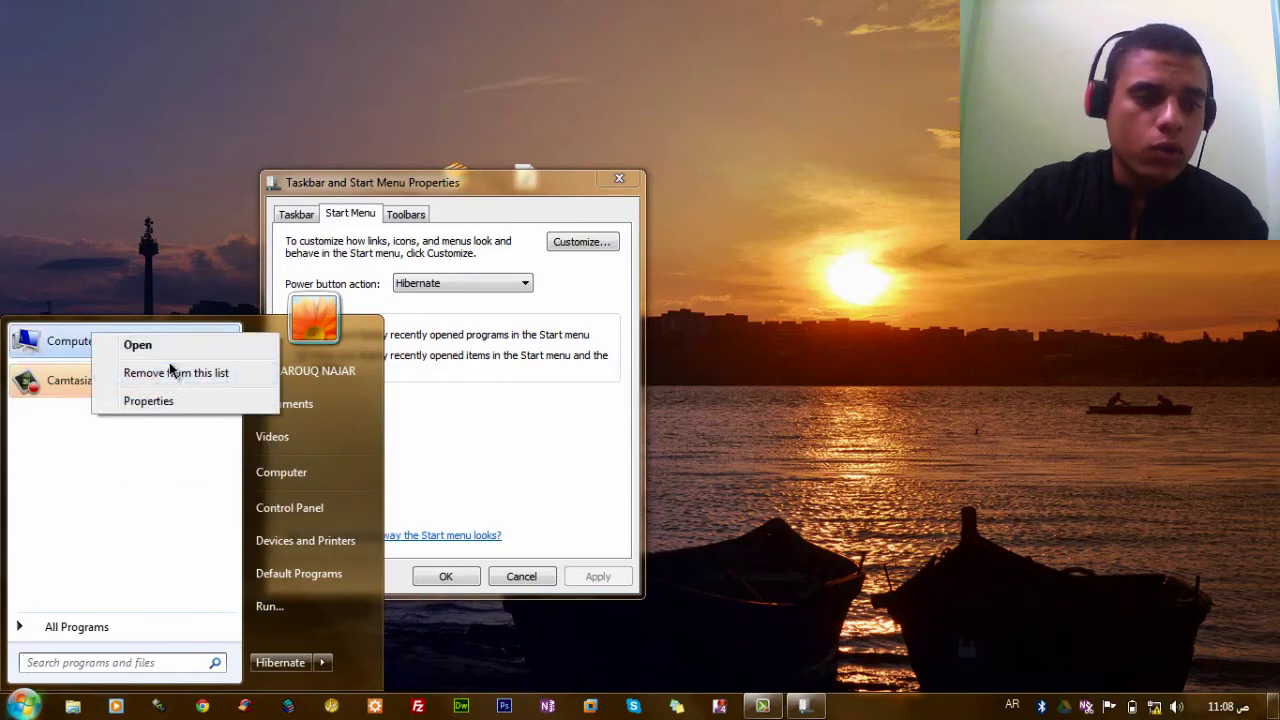
click(171, 373)
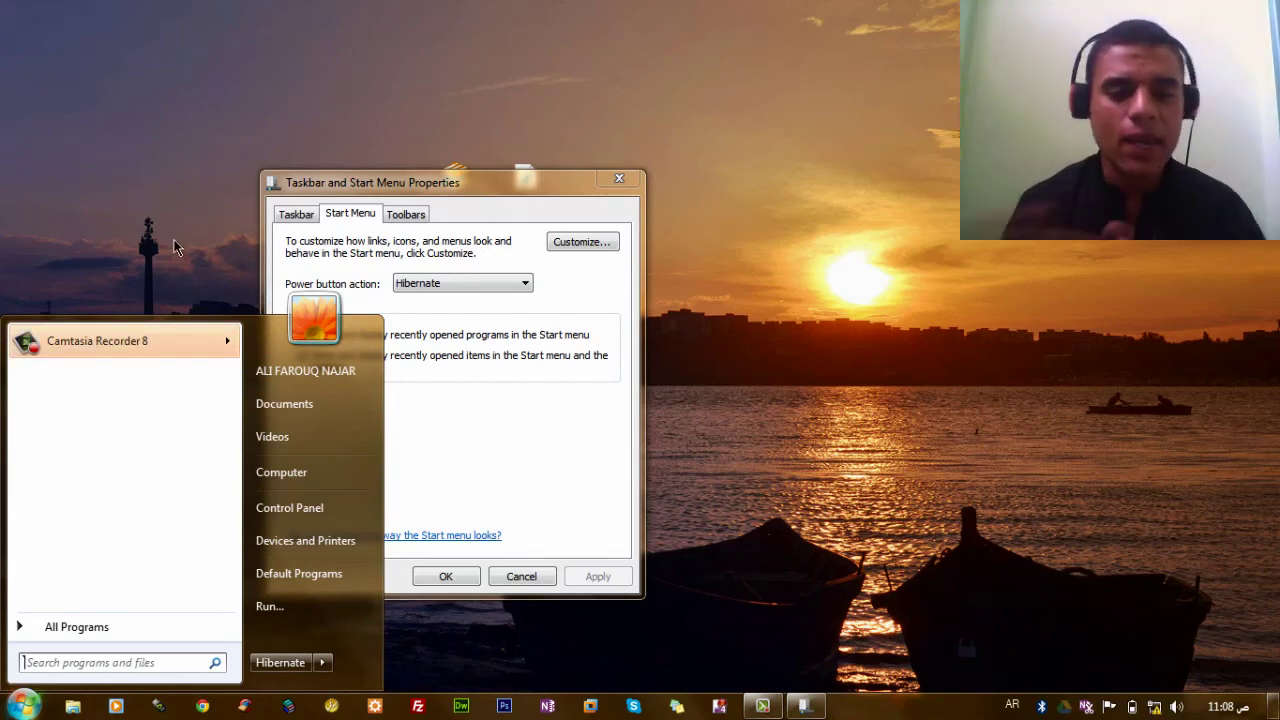
Reset the Start menu customization to the default settings and confirm it
click(489, 385)
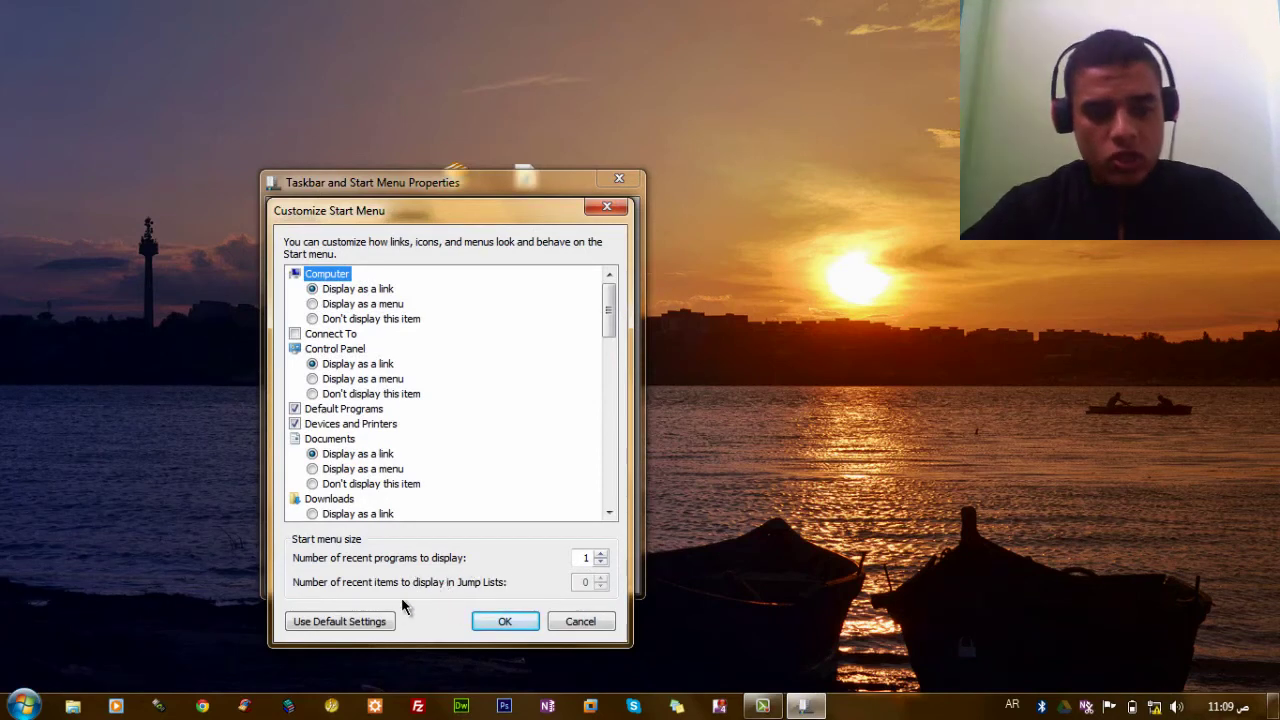
click(376, 622)
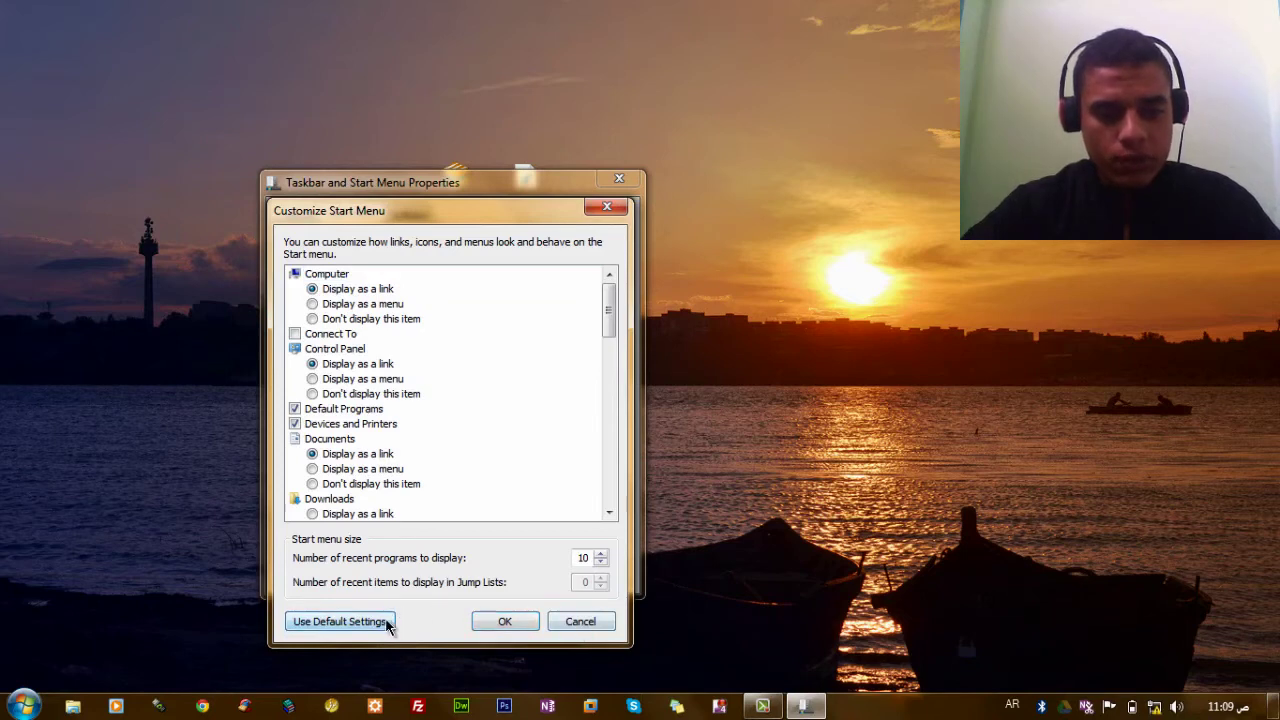
click(520, 617)
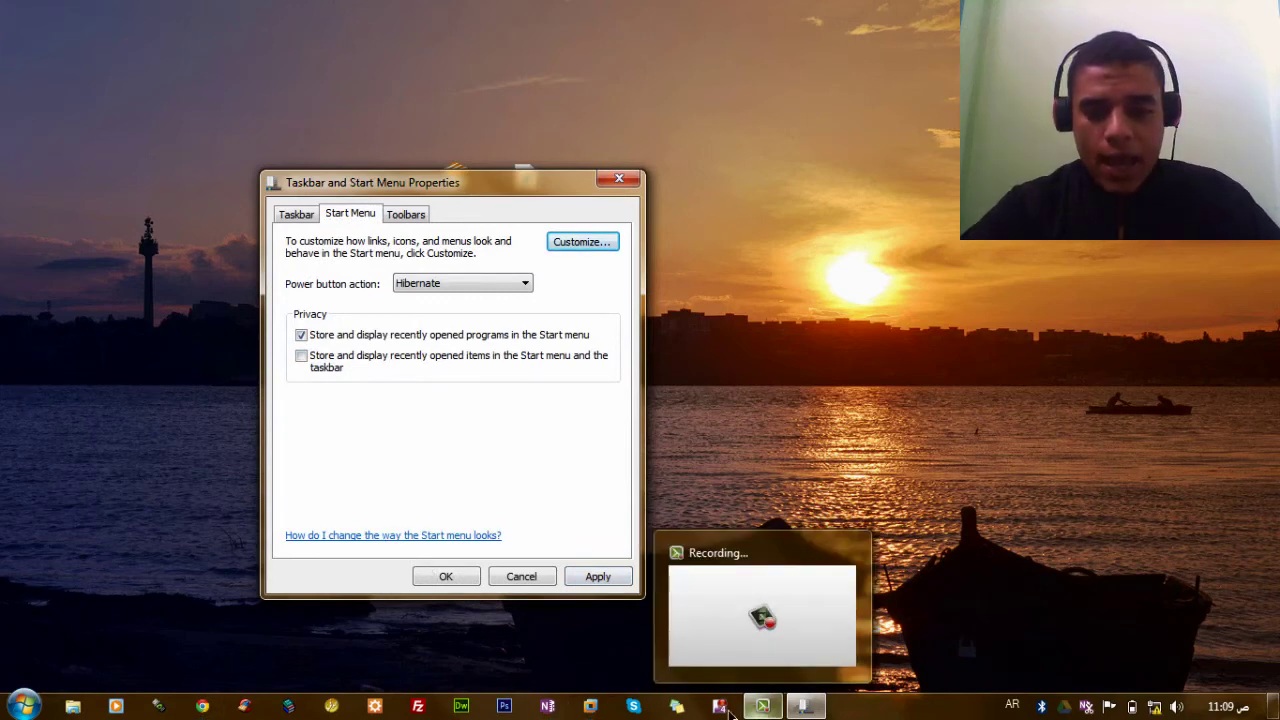
View the Google Chrome jump list on the taskbar, and open and close Windows Media Player
right_click(203, 707)
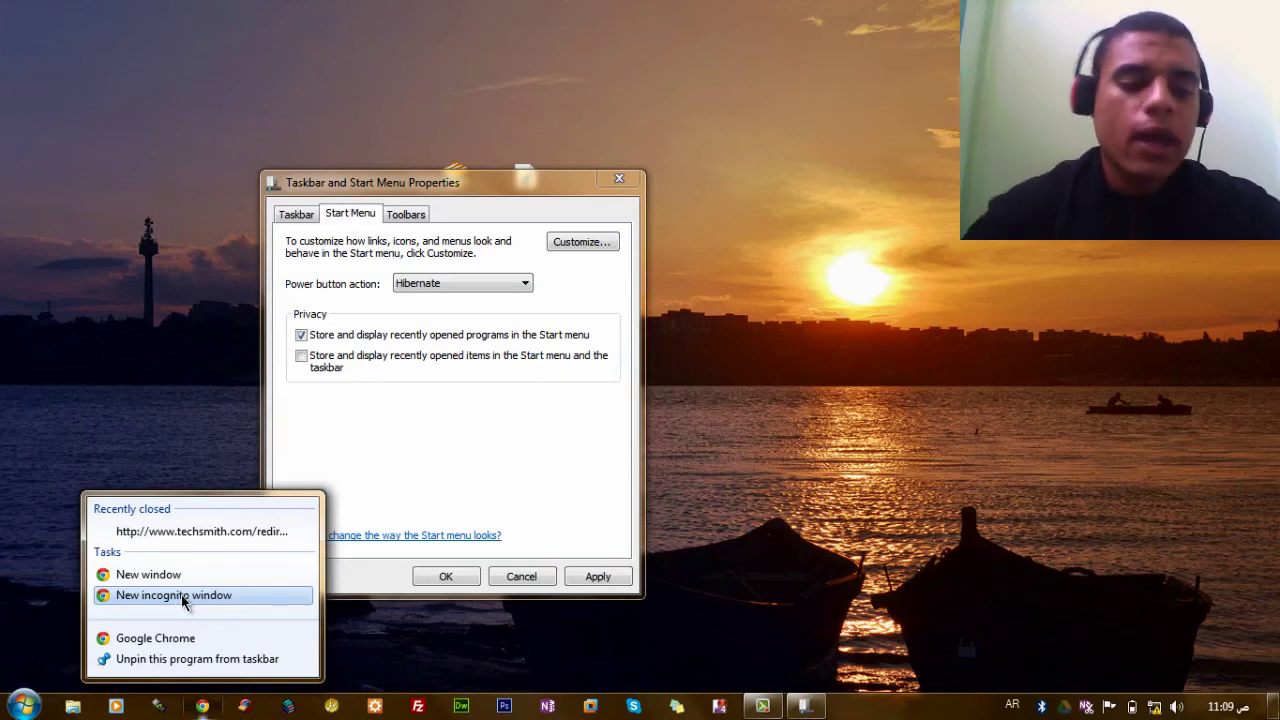
key(Escape)
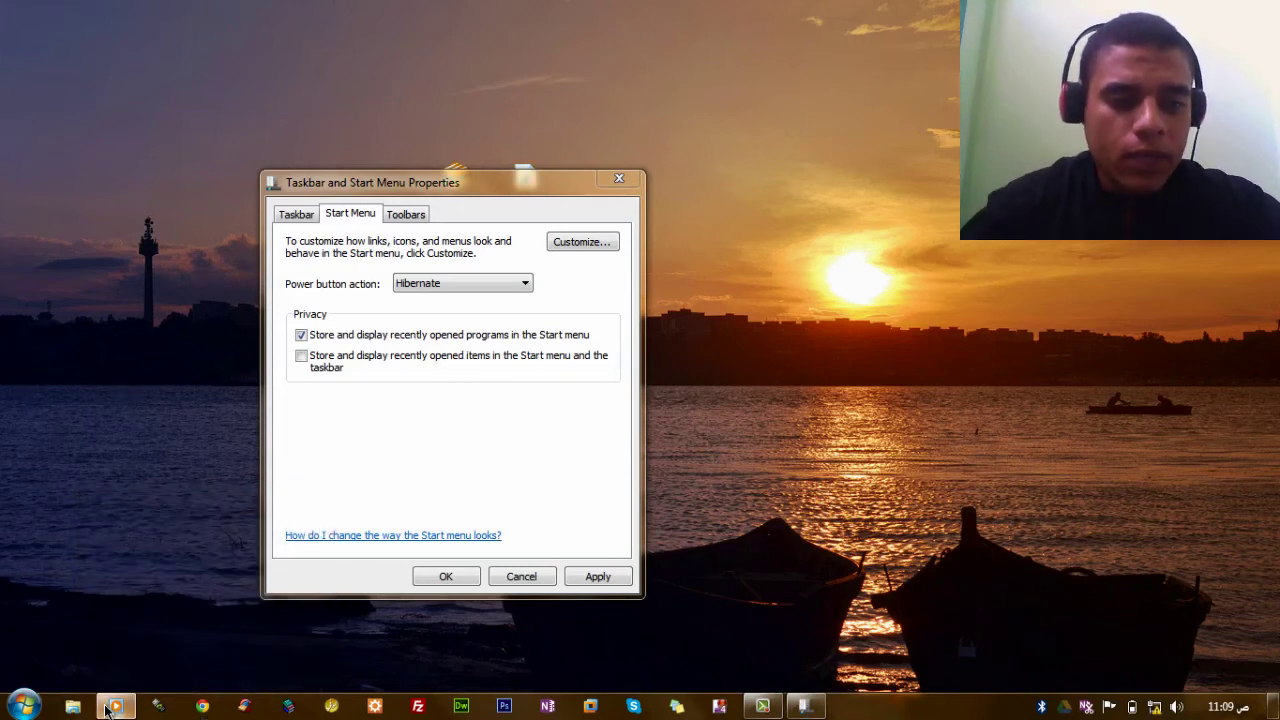
click(110, 708)
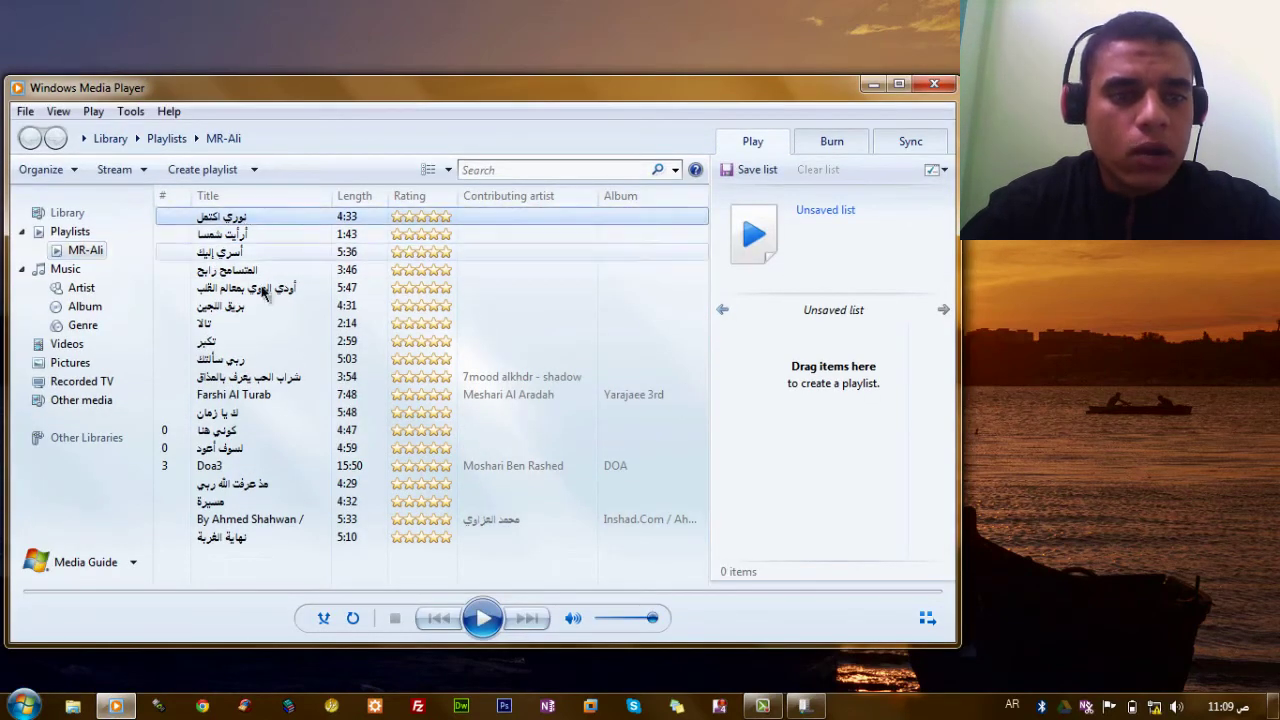
click(934, 84)
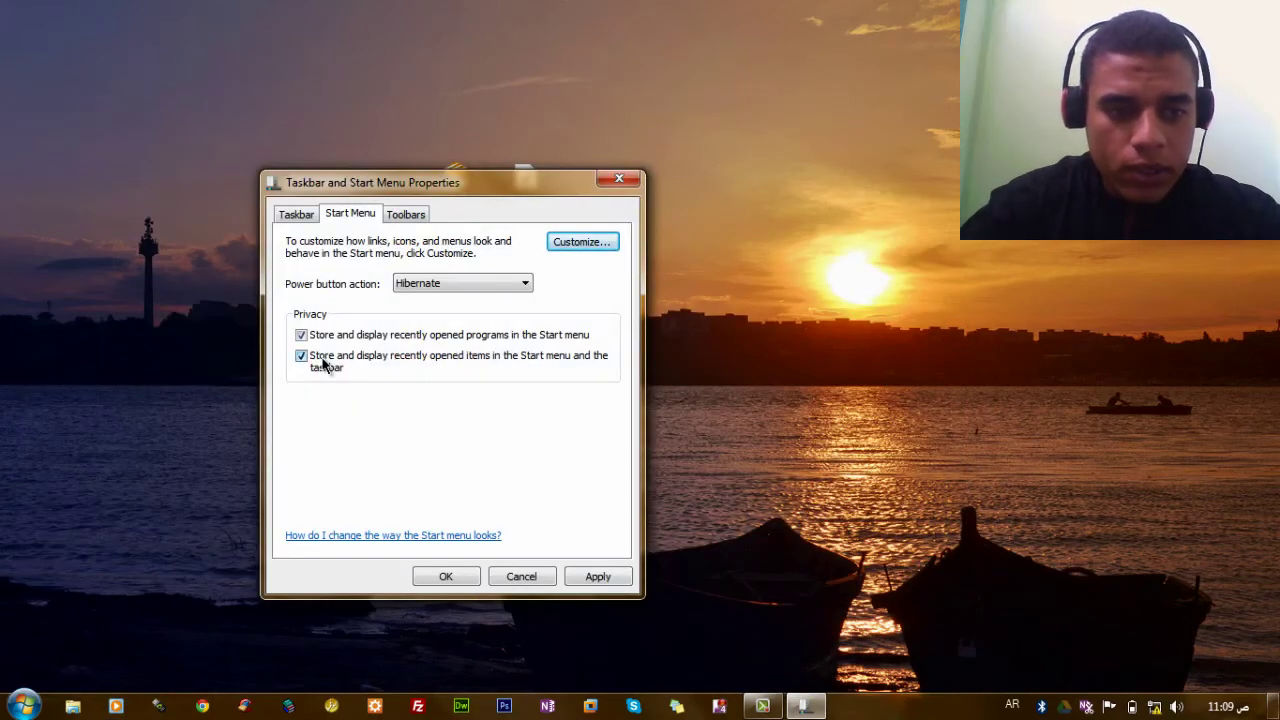
Enable storing recently opened items in the Start menu and taskbar, apply it, confirm the customization settings, and close the properties
click(606, 584)
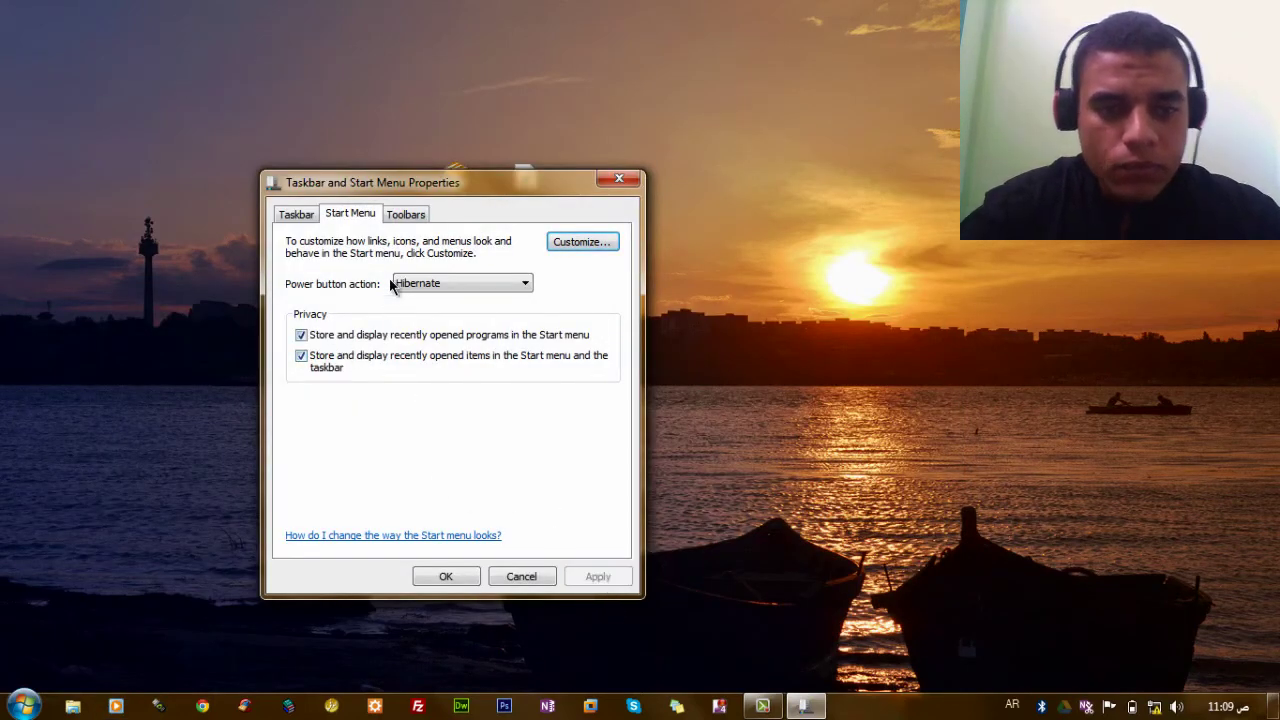
click(610, 242)
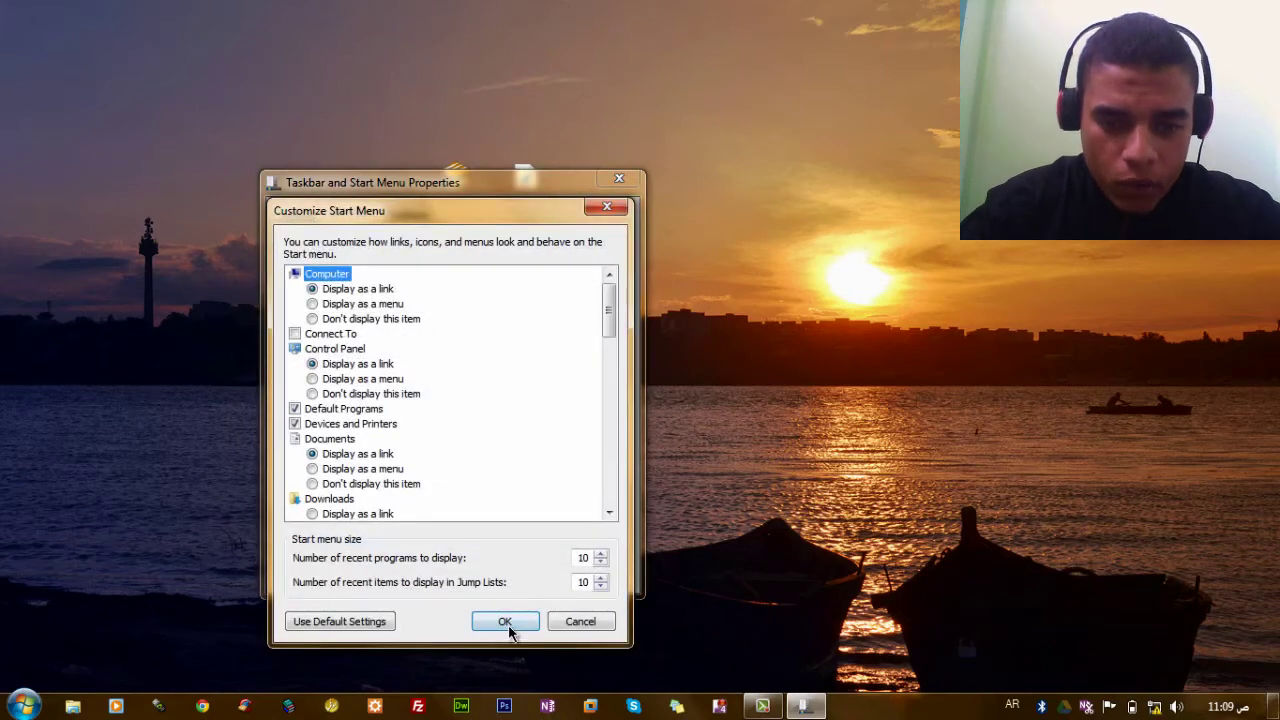
click(505, 621)
click(596, 578)
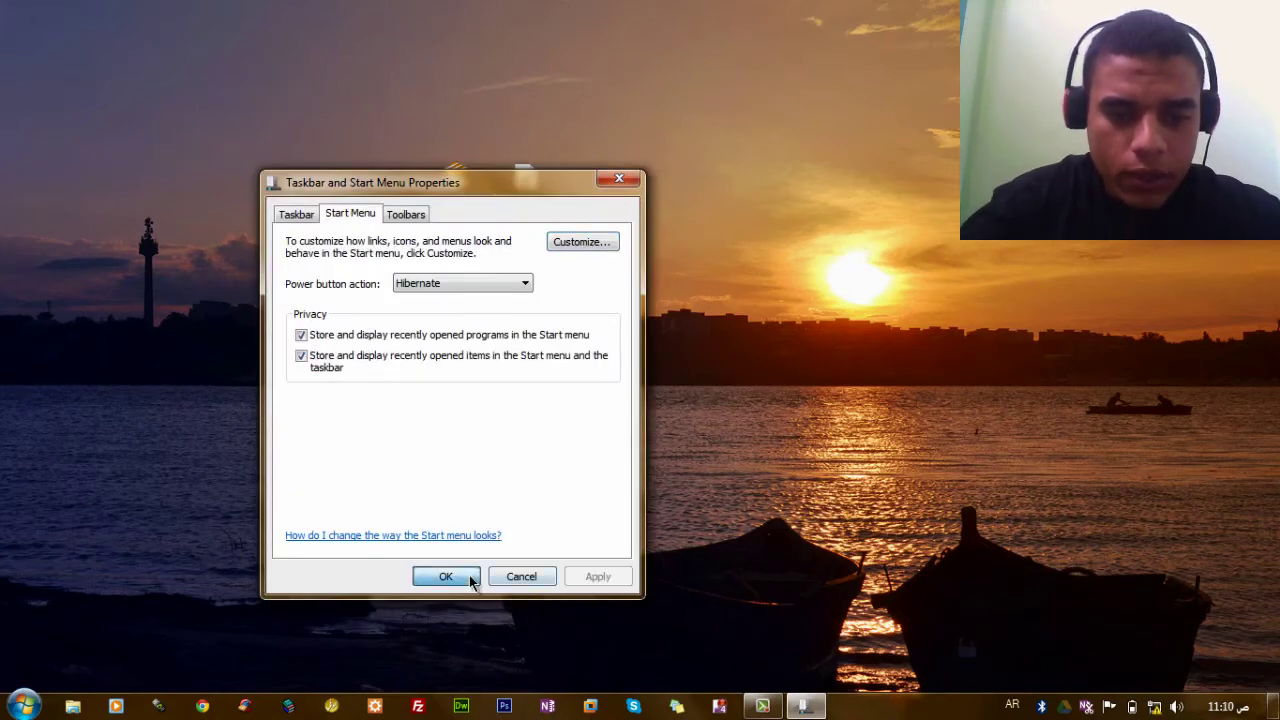
click(446, 577)
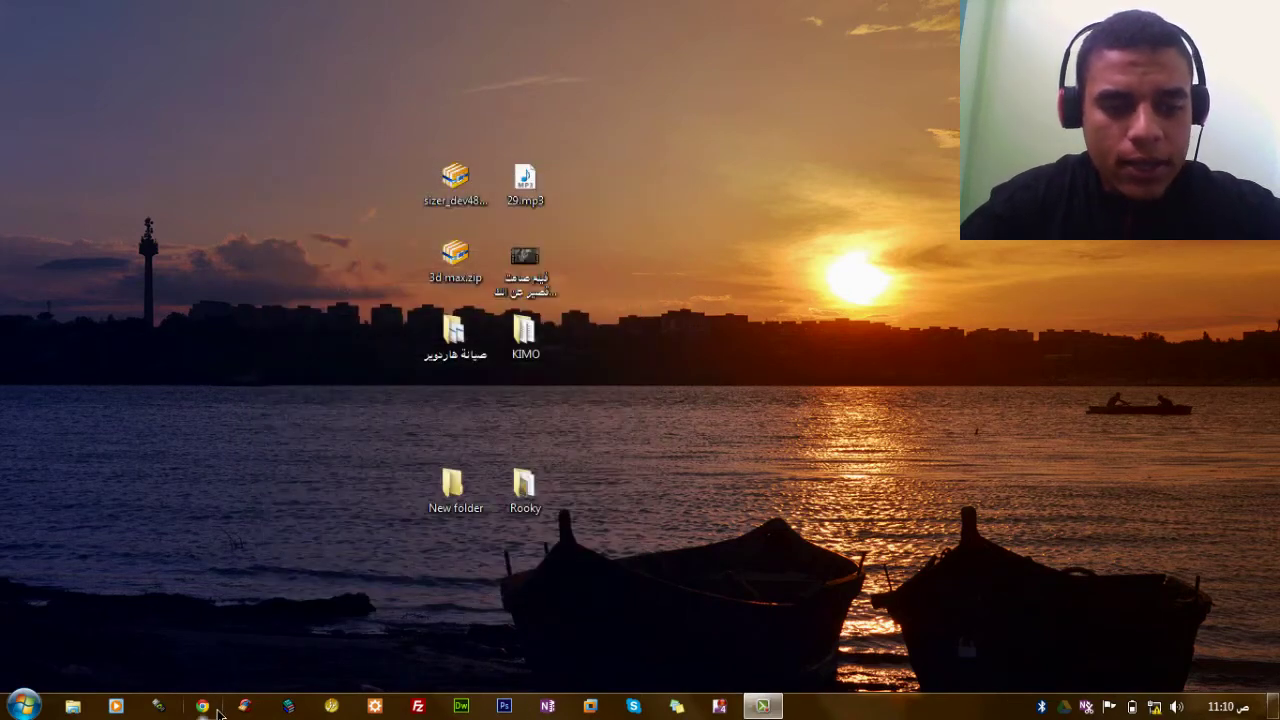
Create a new quick note through the OneNote jump list and expand it to the full OneNote window
right_click(550, 706)
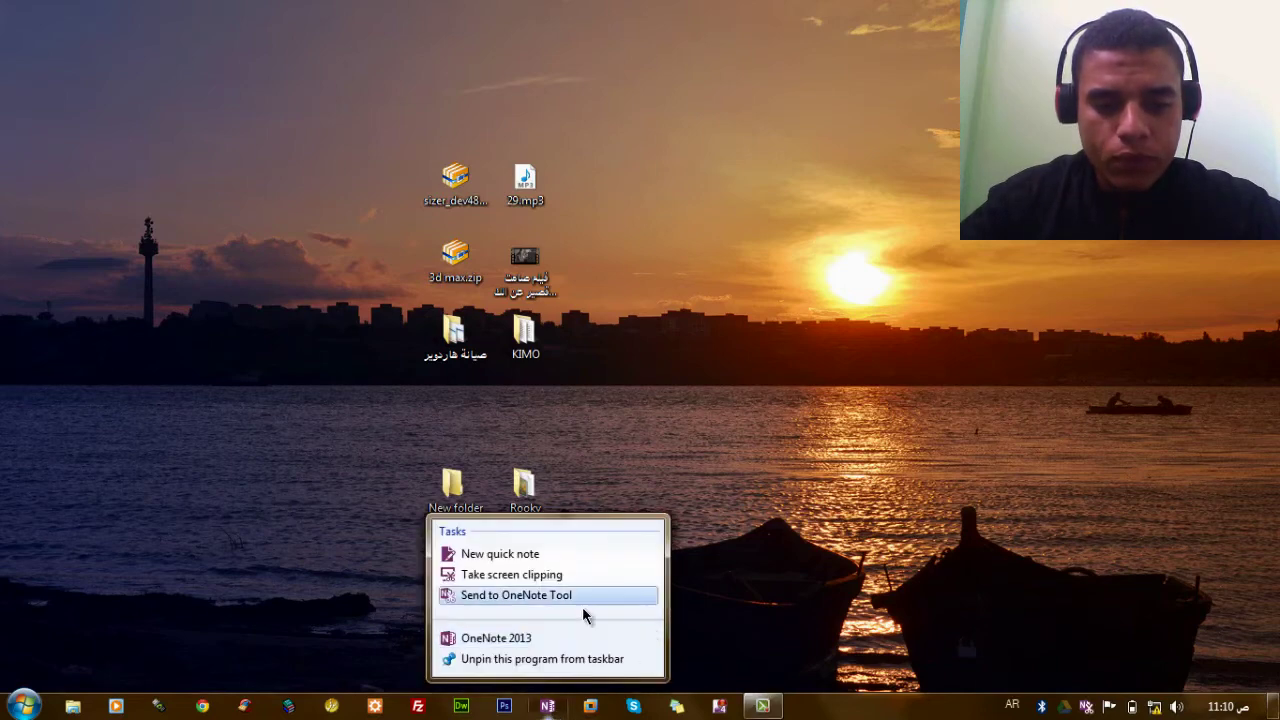
click(552, 561)
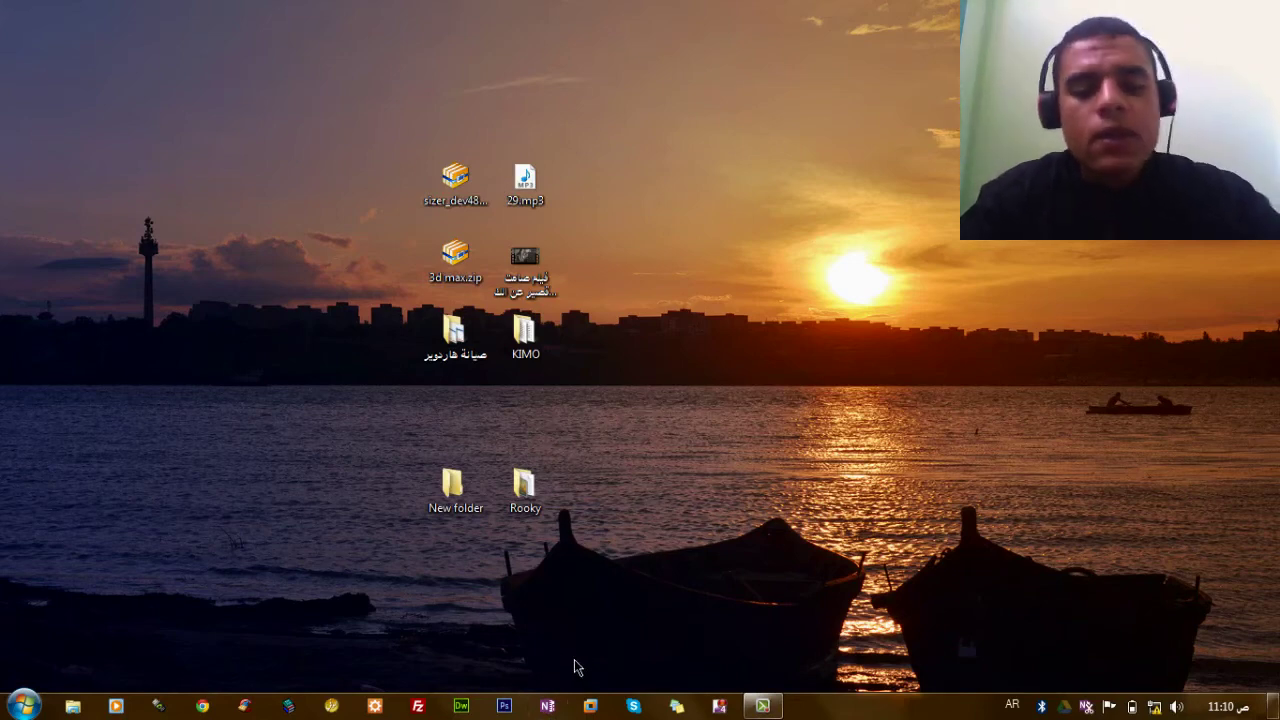
click(549, 707)
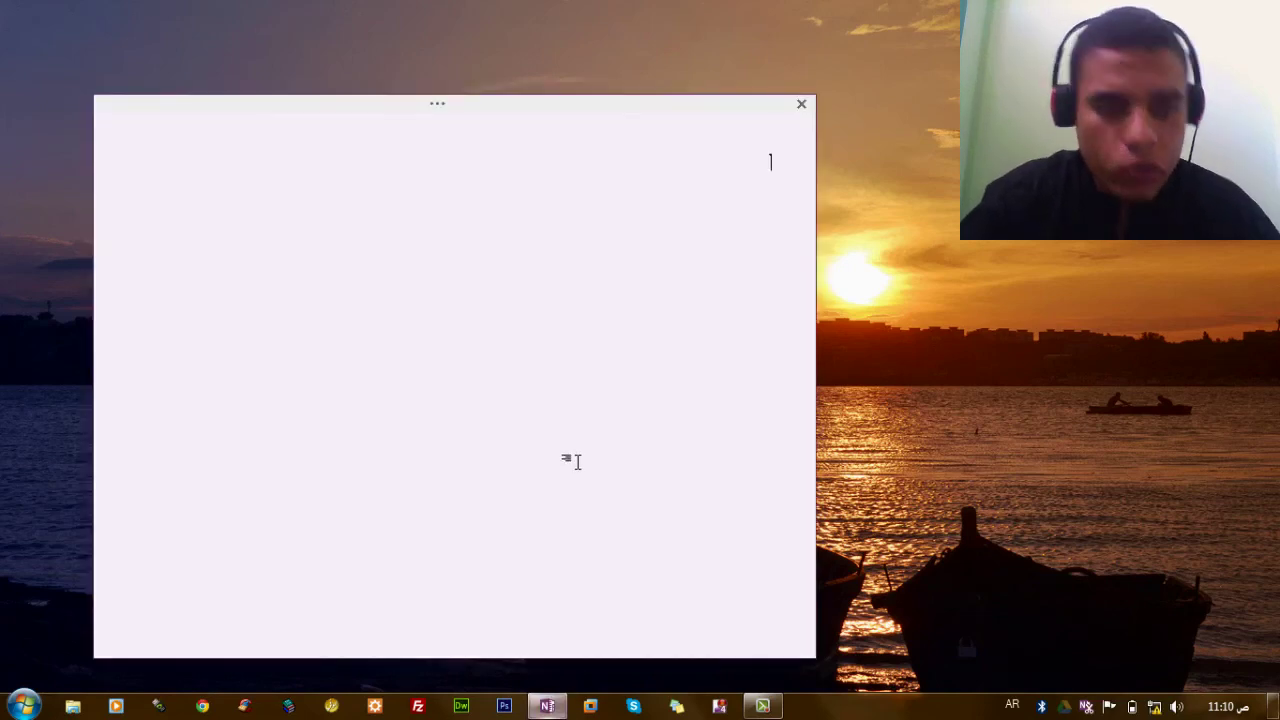
click(802, 132)
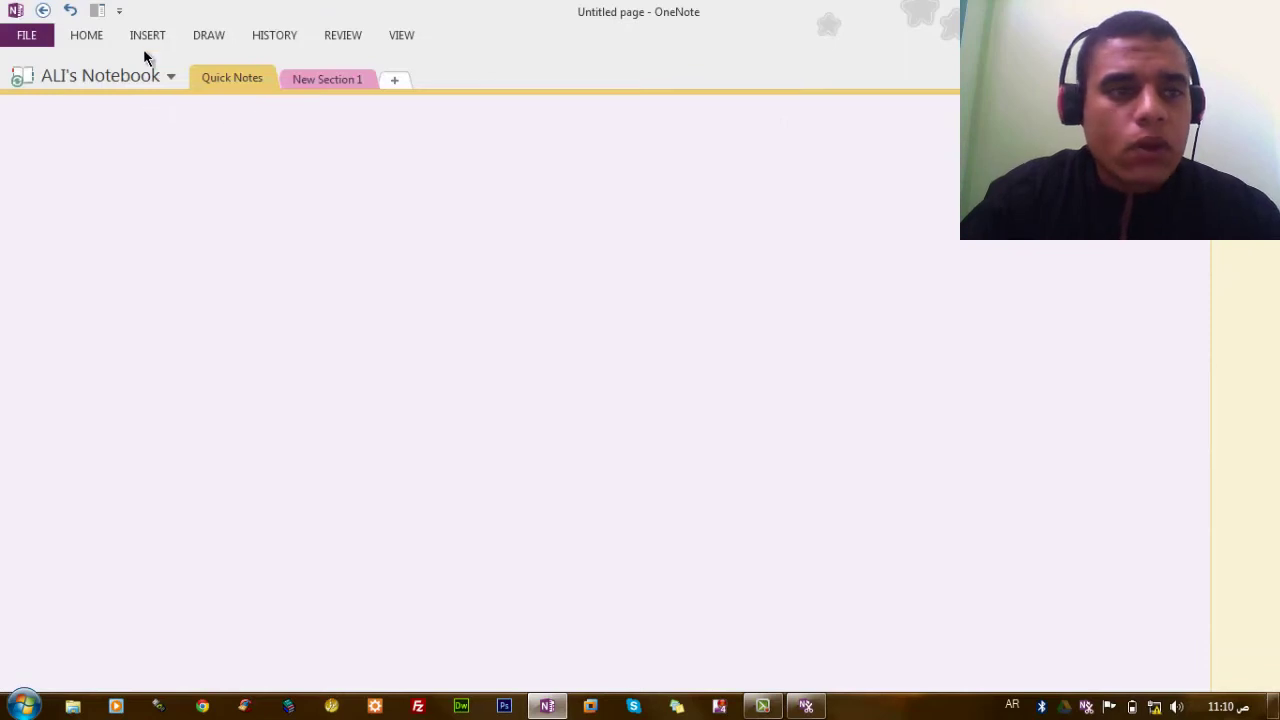
Draw several freehand strokes on the note with a built-in black pen, and check the notebook information
click(210, 38)
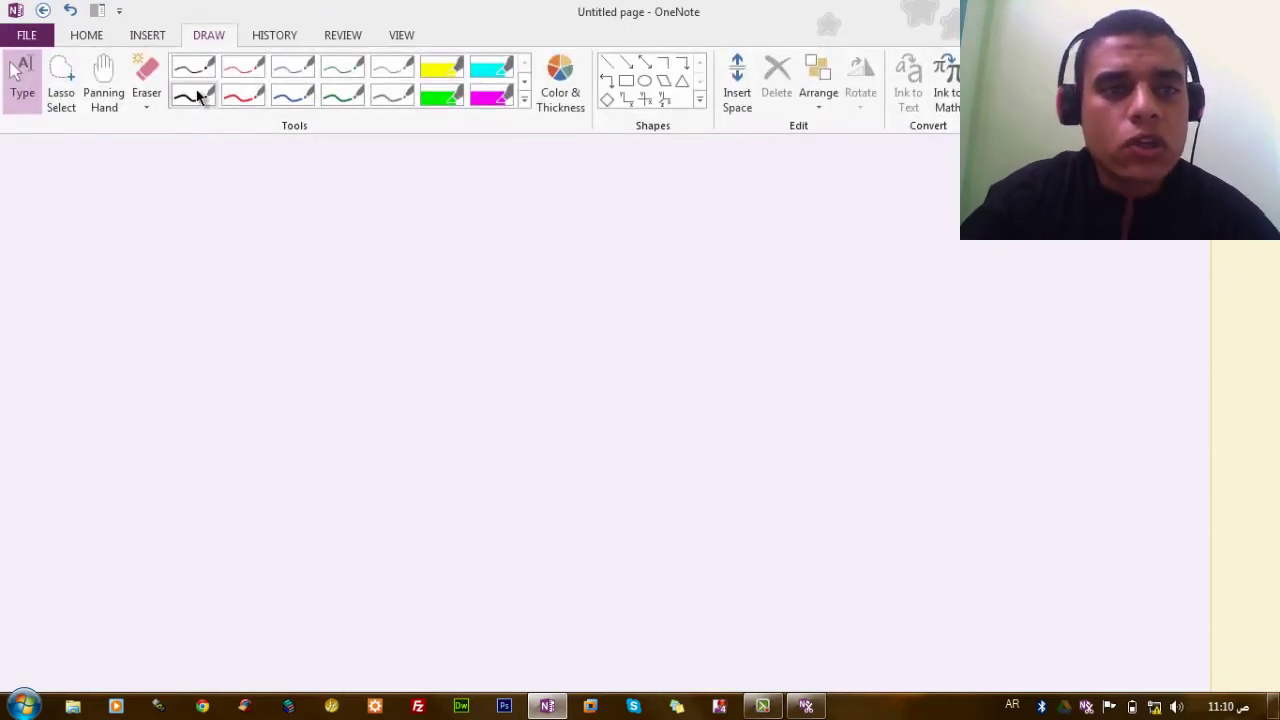
click(525, 104)
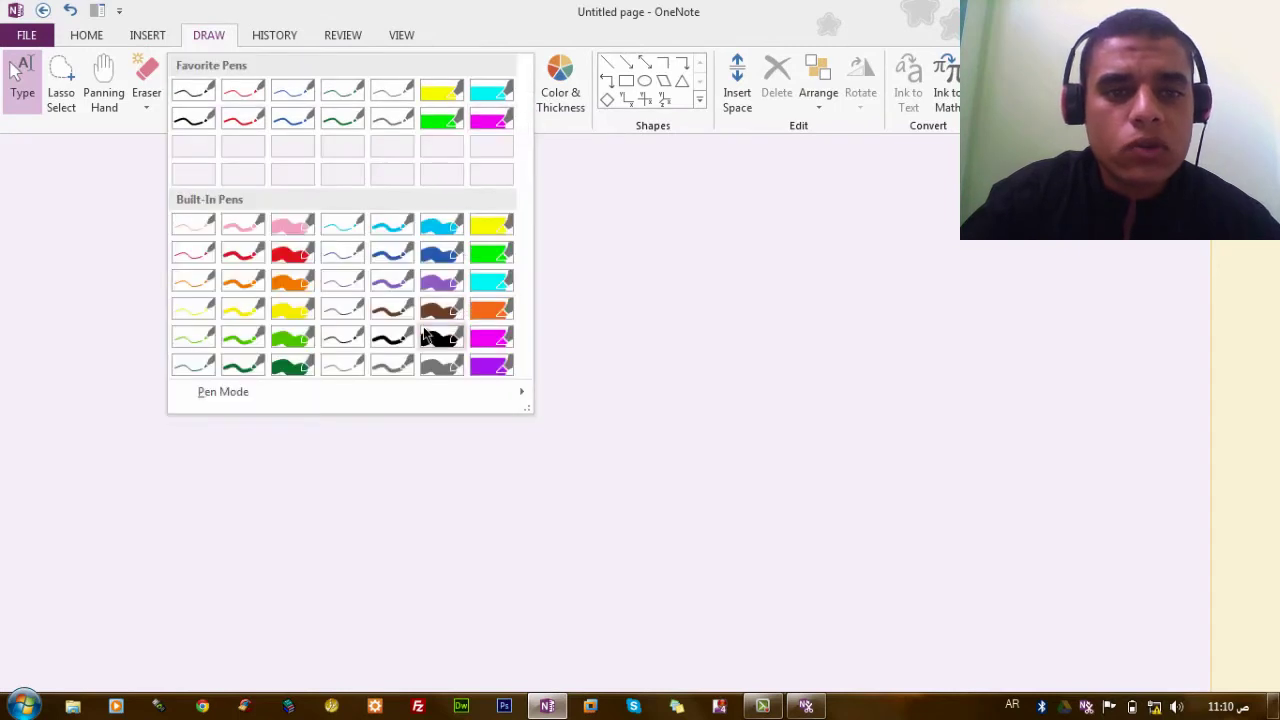
click(391, 338)
click(414, 332)
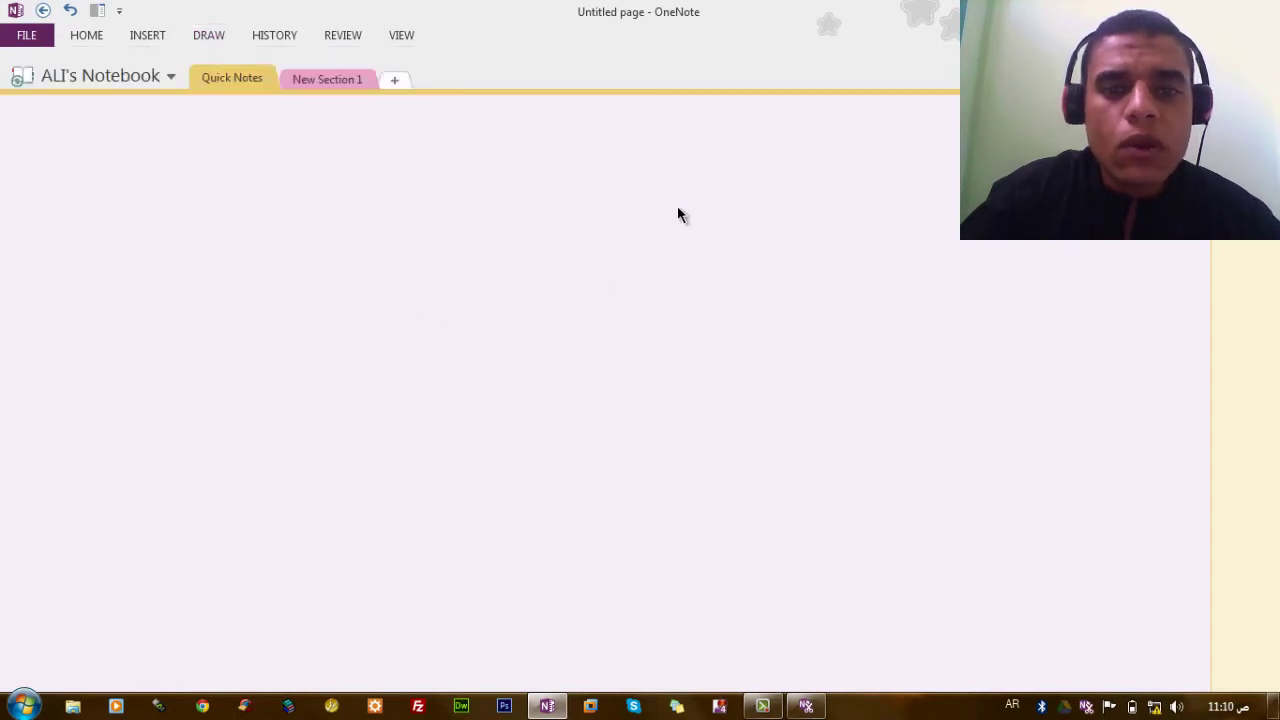
mouse_move(723, 185)
mouse_down()
mouse_move(637, 277)
mouse_move(760, 460)
mouse_up()
drag(391, 243, 469, 325)
mouse_move(395, 175)
mouse_down()
mouse_move(482, 357)
mouse_move(354, 346)
mouse_move(346, 437)
mouse_move(266, 456)
mouse_move(286, 414)
mouse_up()
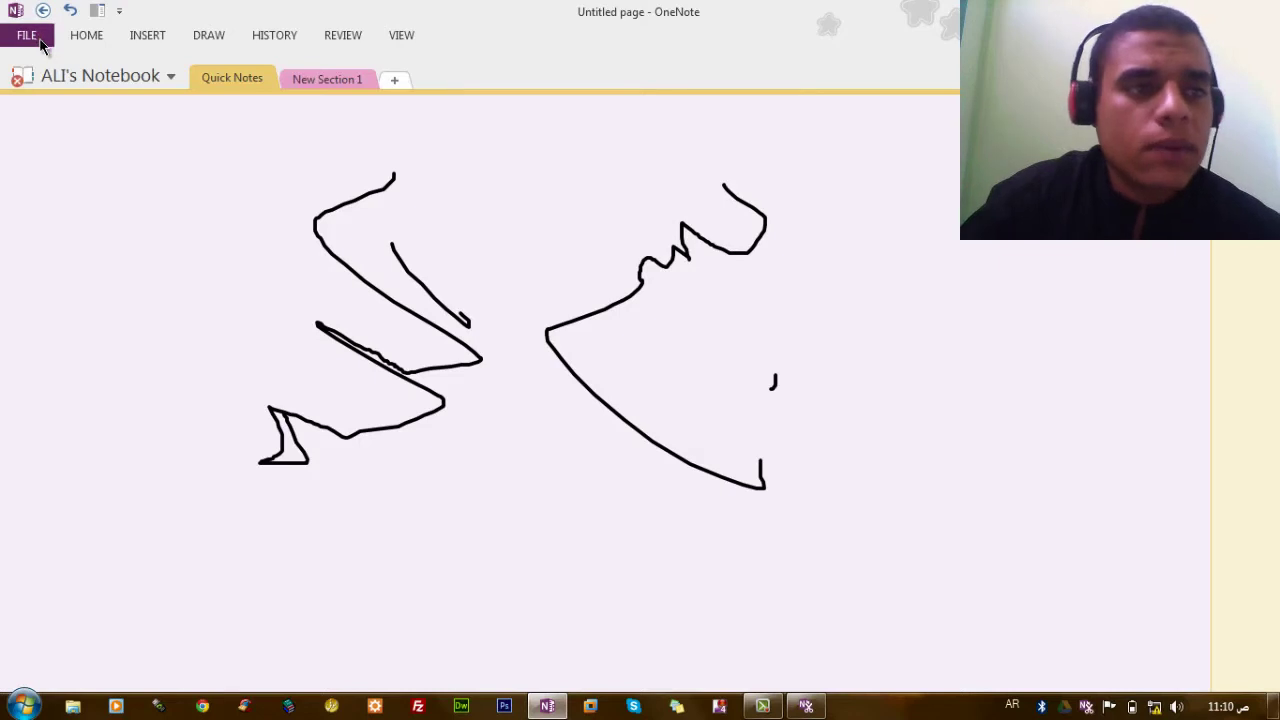
click(32, 37)
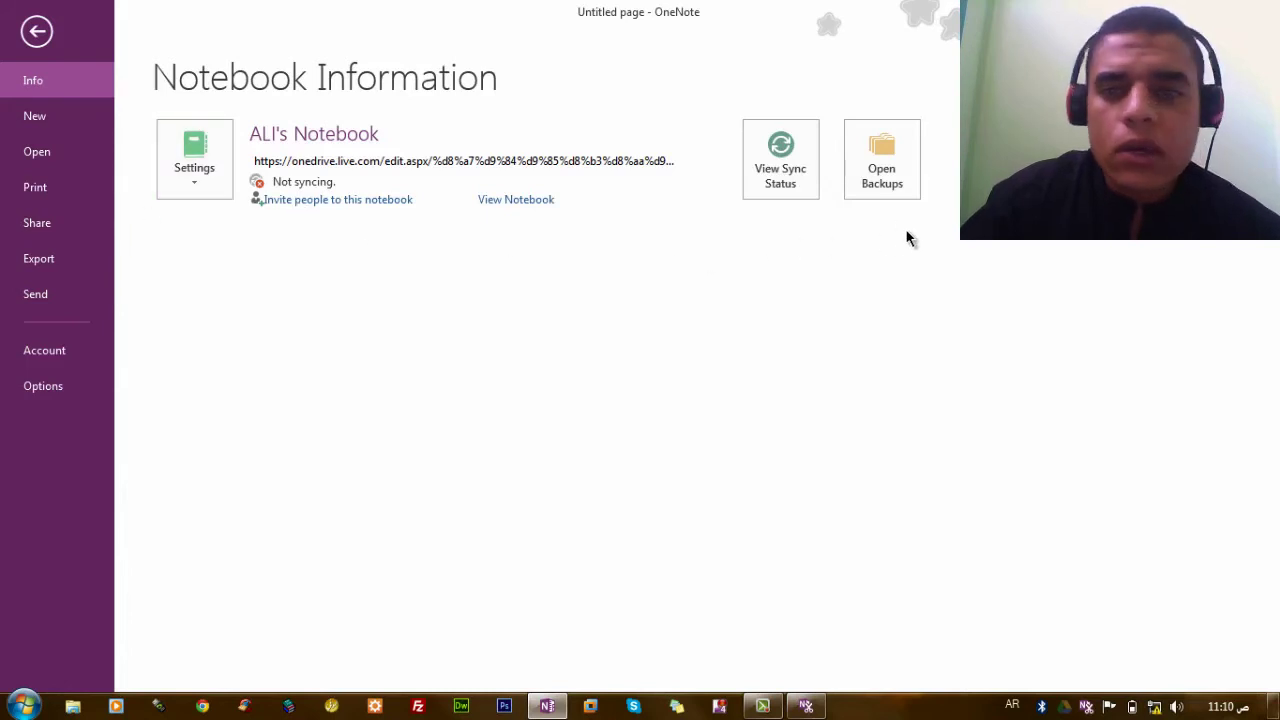
click(36, 31)
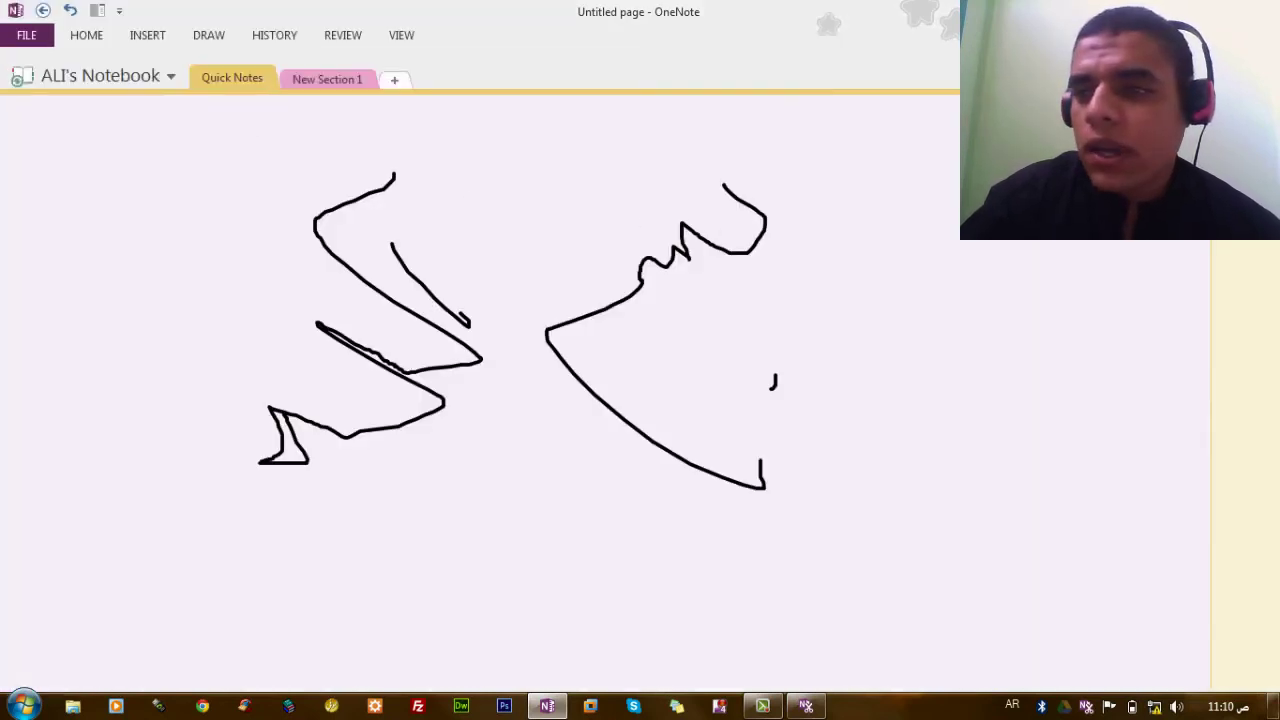
Restore the maximized OneNote window to a smaller size, view the Home commands, and minimize it to show the desktop
right_click(1237, 240)
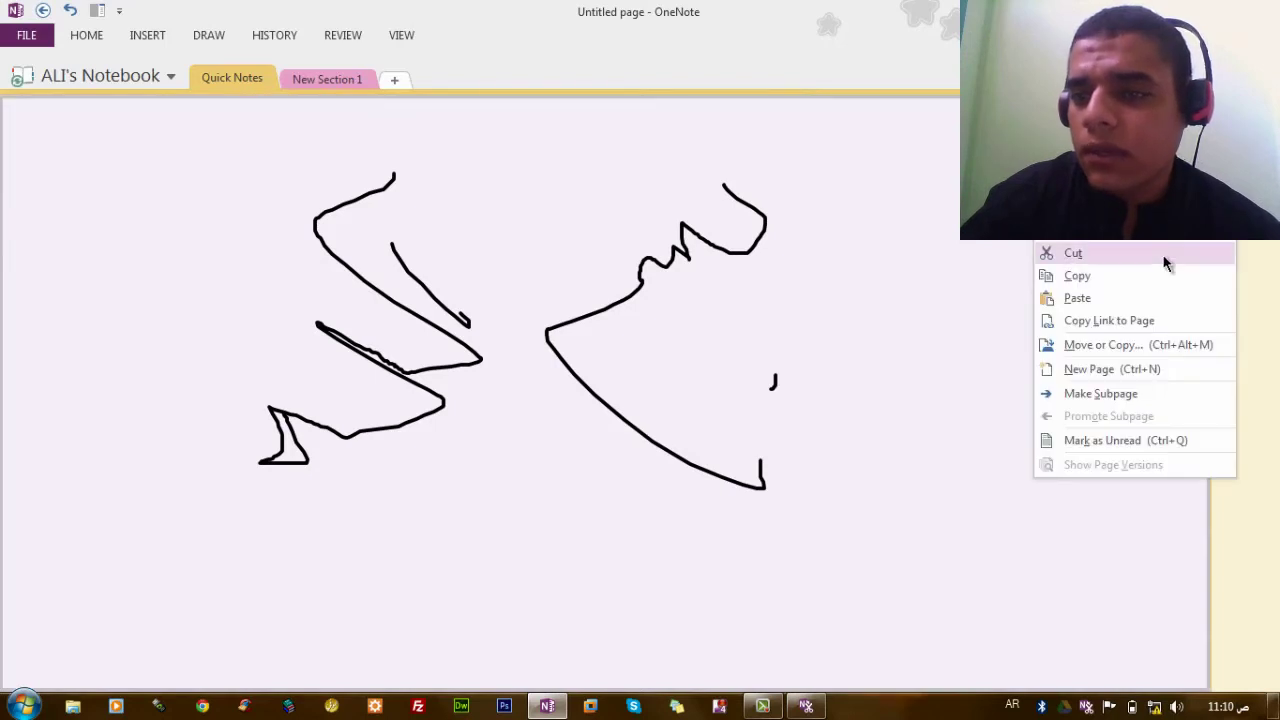
click(873, 235)
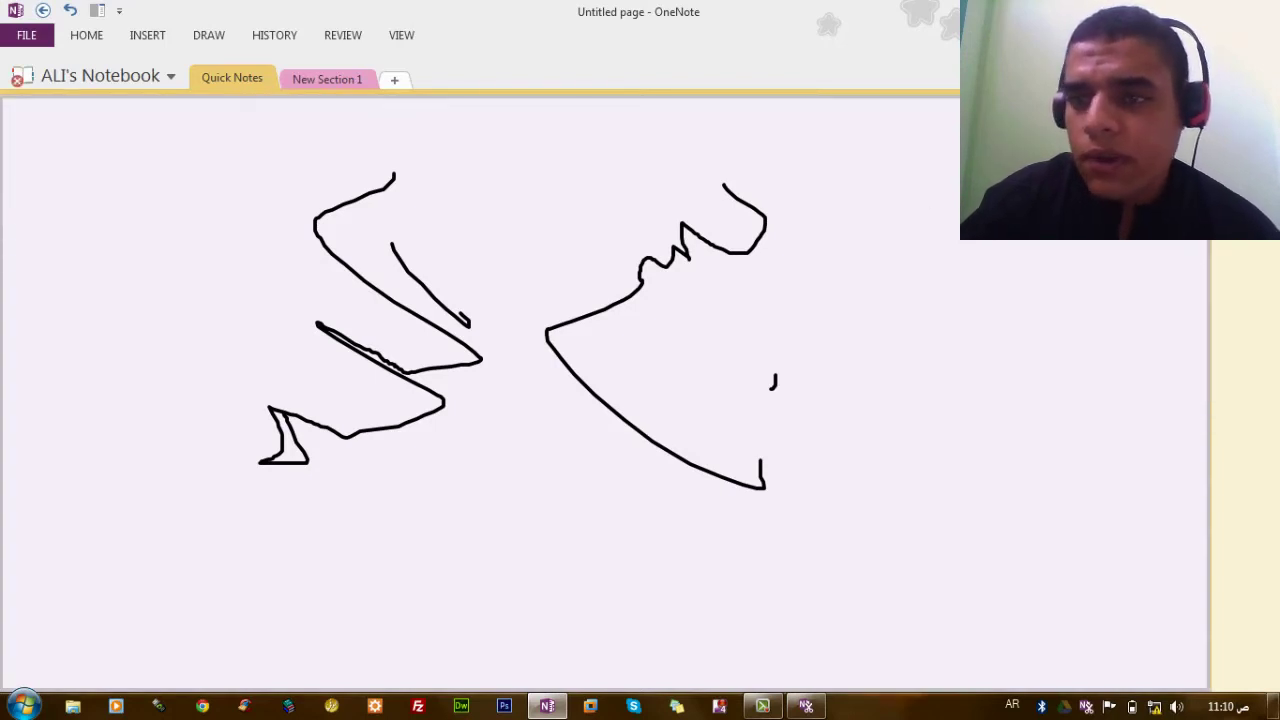
key(super+Down)
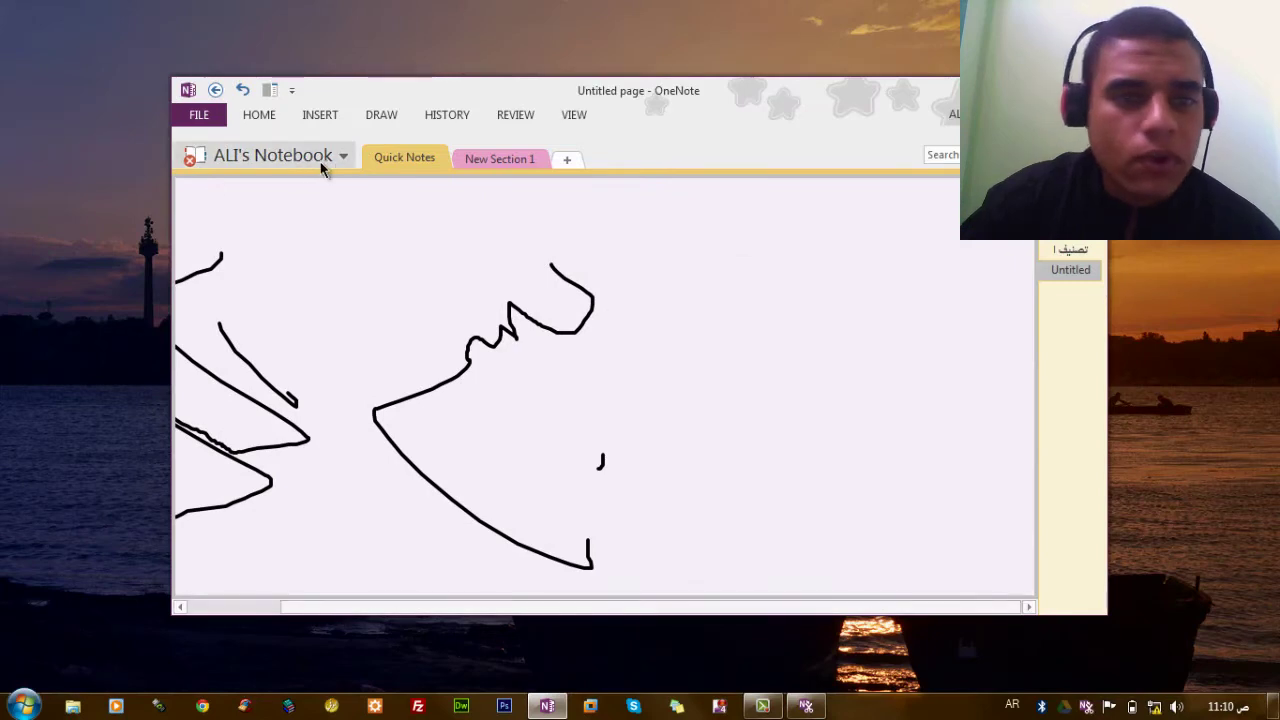
click(262, 115)
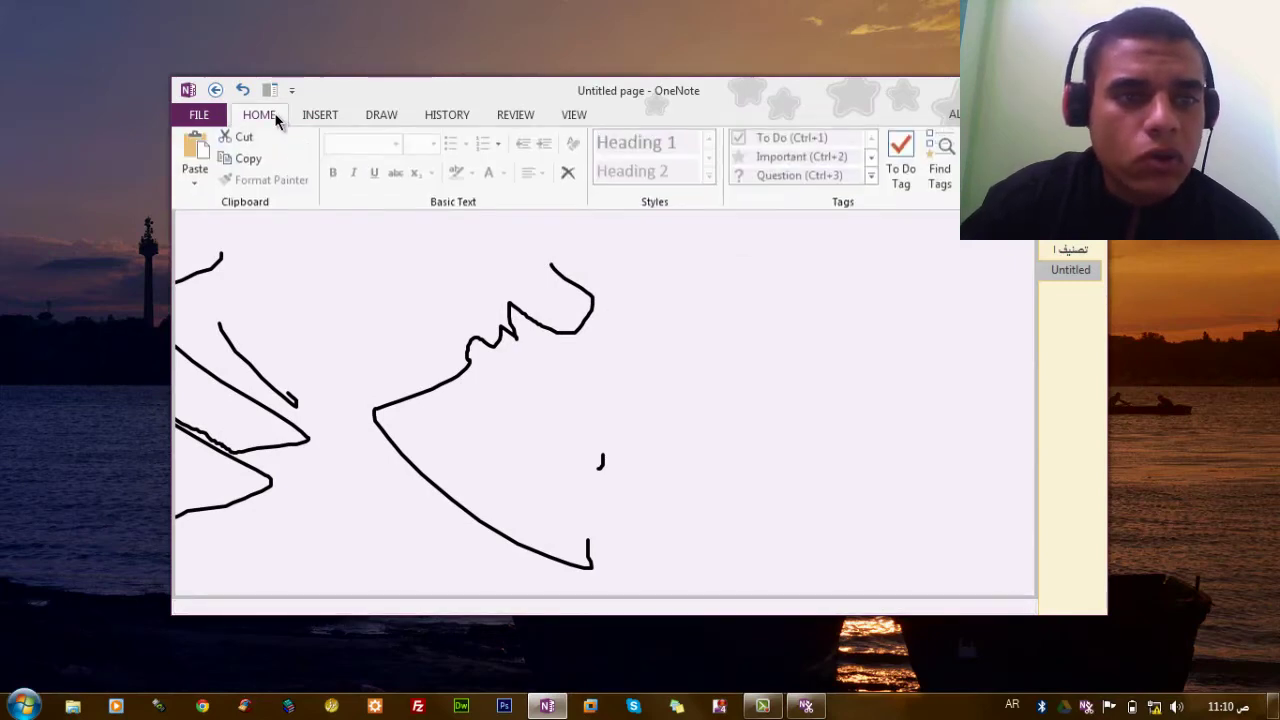
click(656, 345)
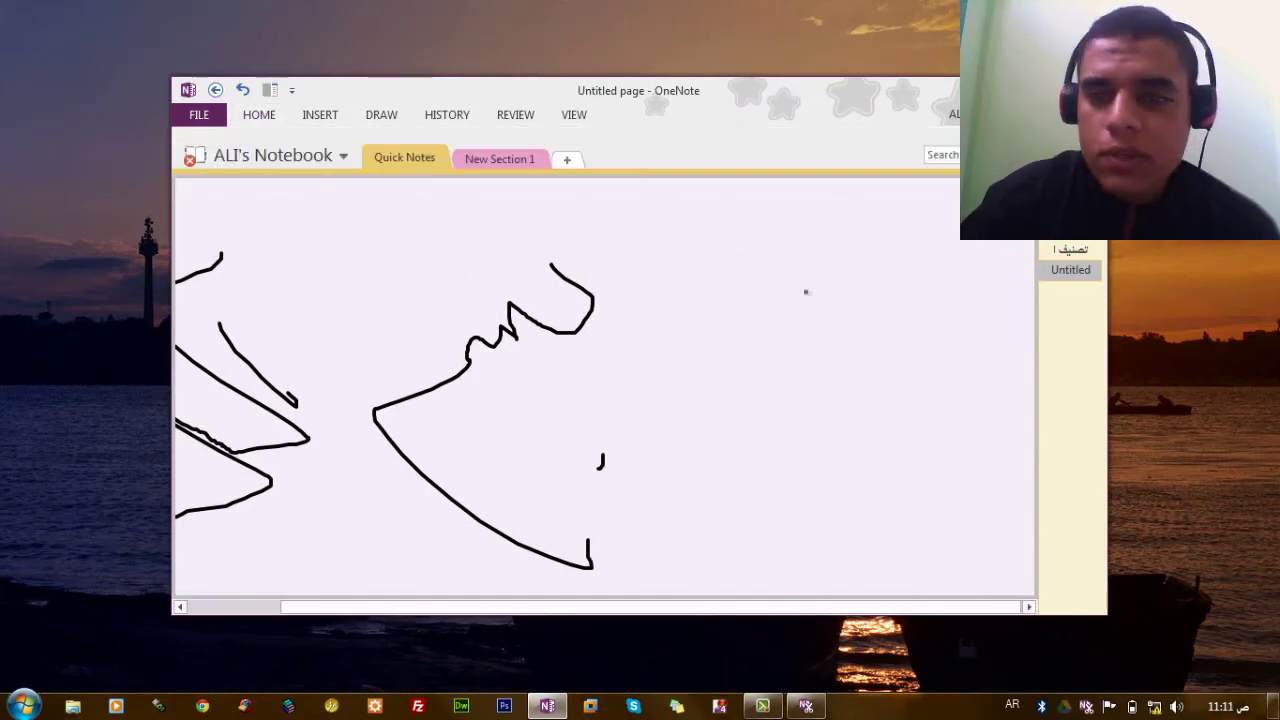
key(super+Down)
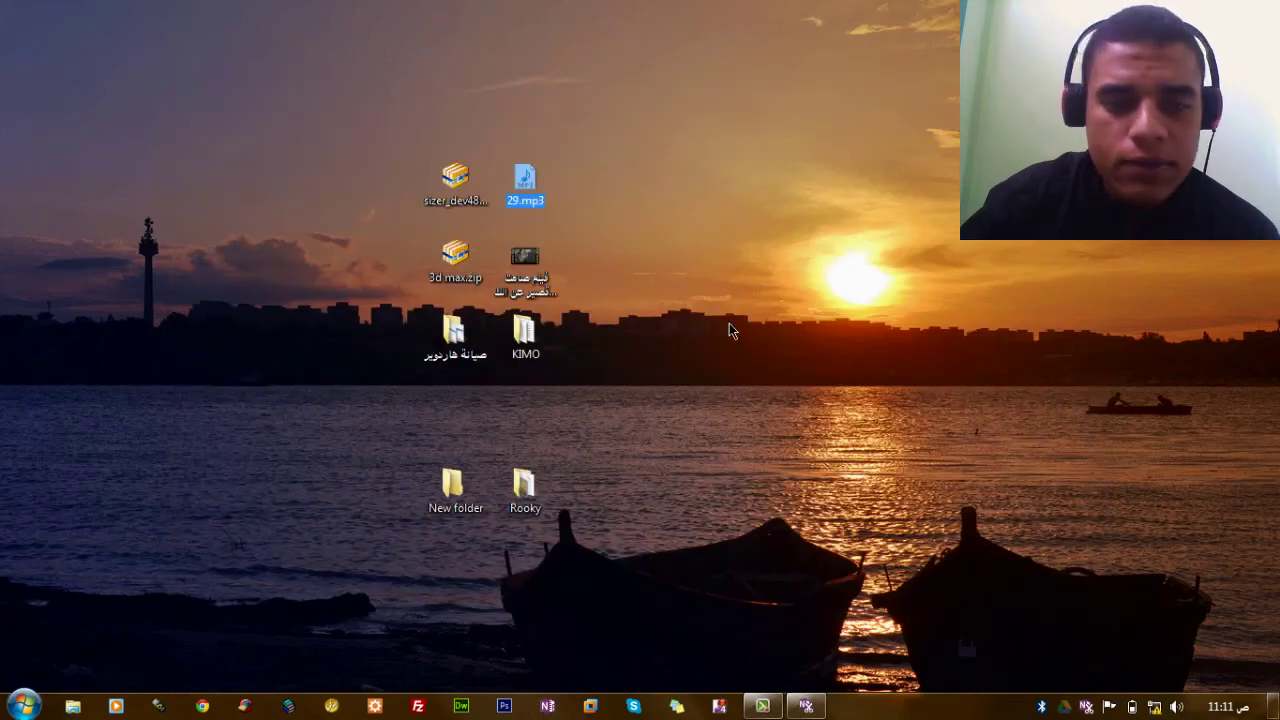
Start a new quick note from the Send To OneNote tool and expand it to the full OneNote window
right_click(548, 707)
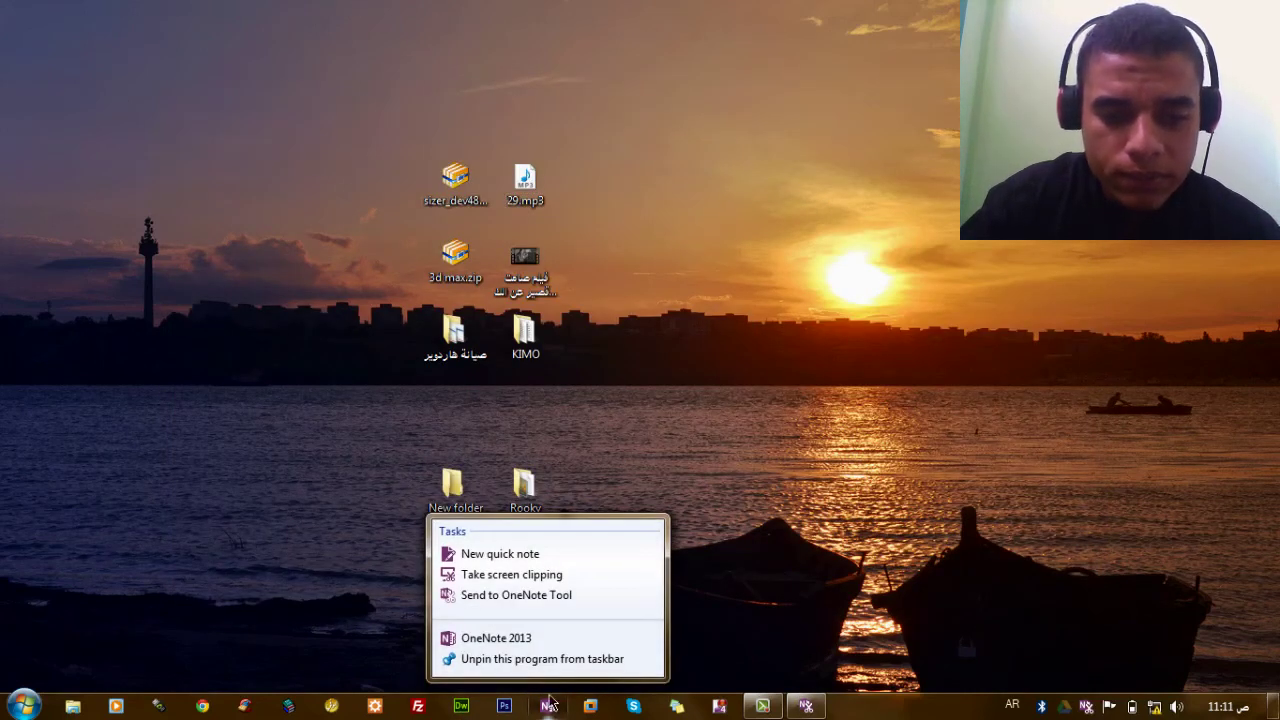
click(811, 606)
click(818, 706)
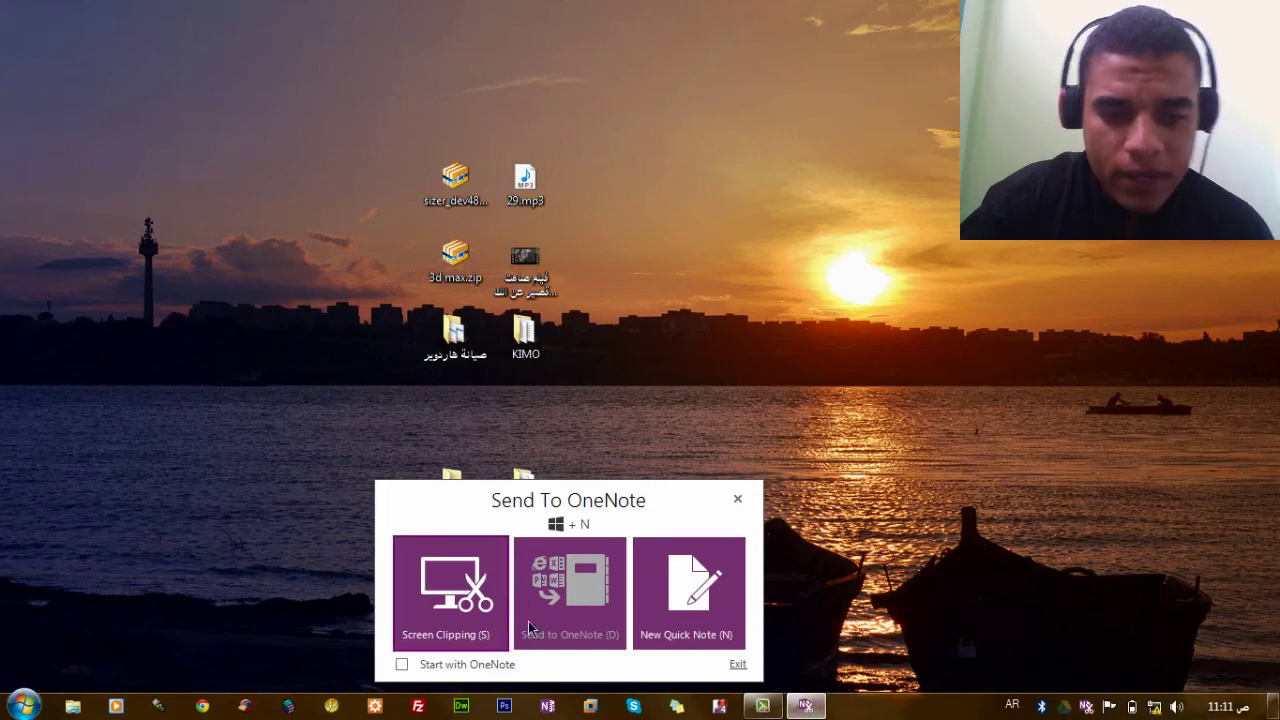
click(688, 612)
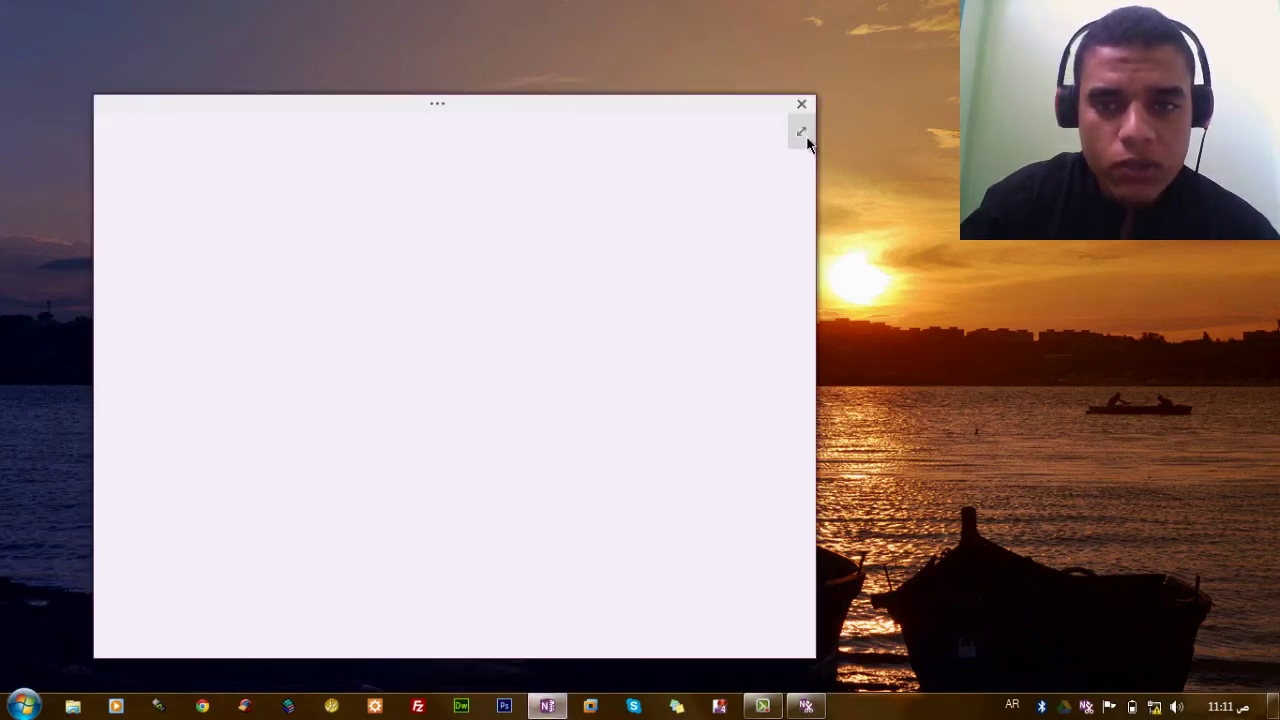
click(803, 134)
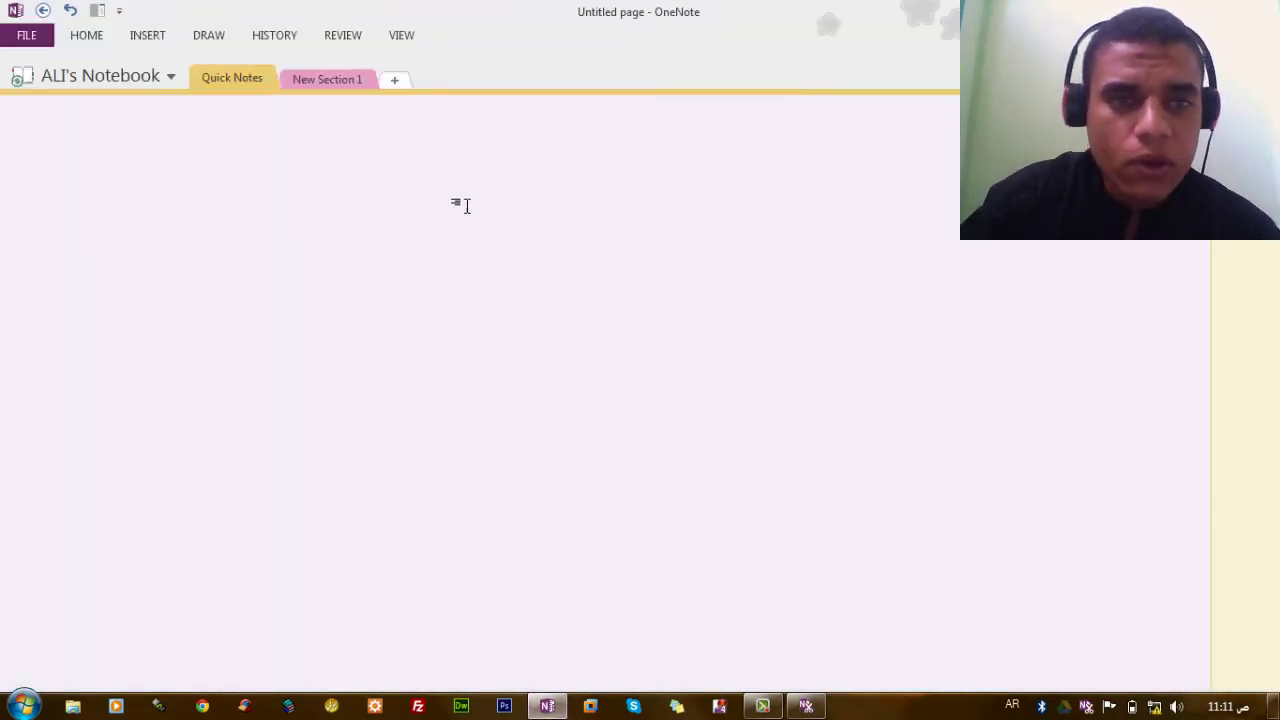
Look over New Section 1, and delete the Quick Notes section from the notebook
click(340, 78)
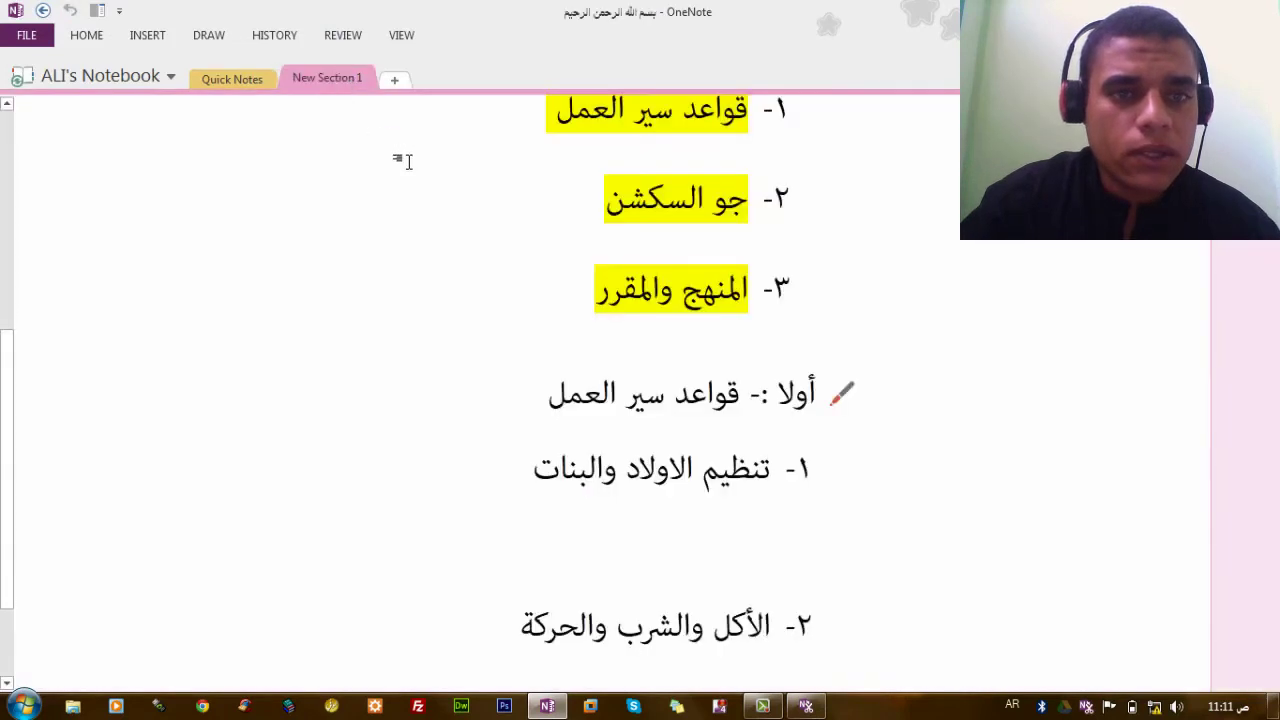
scroll(493, 225, up, 5)
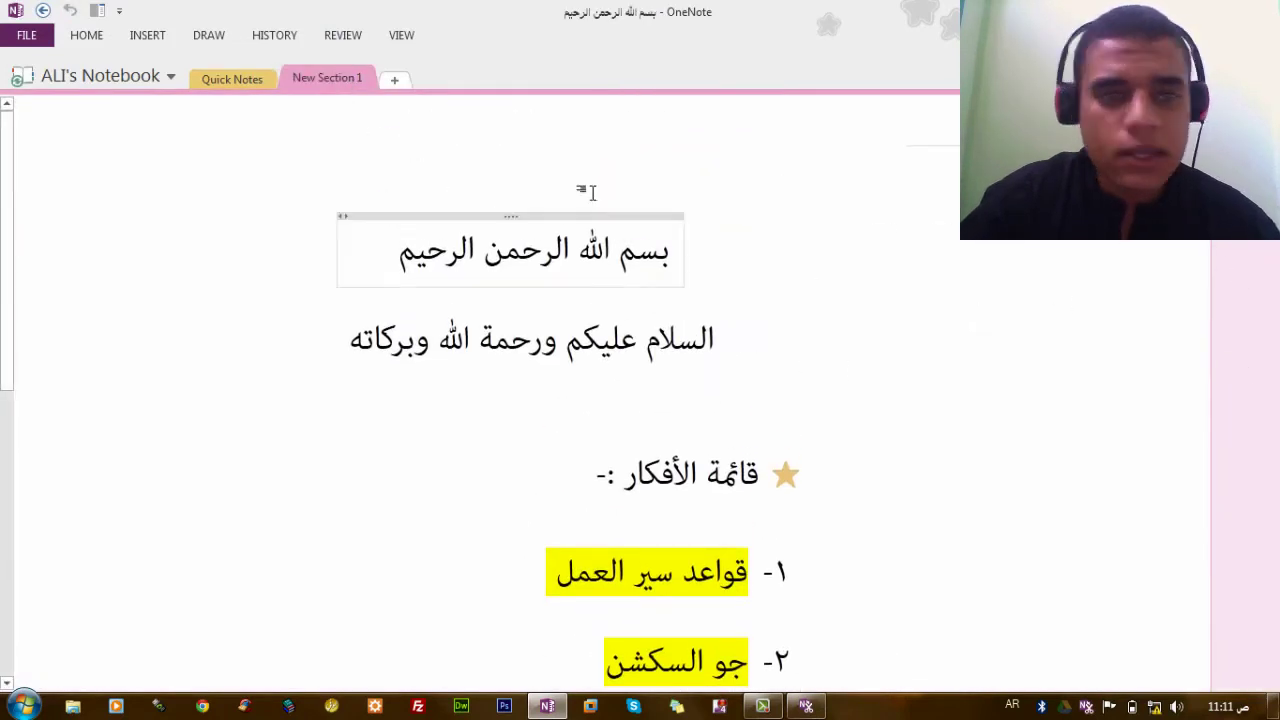
right_click(246, 80)
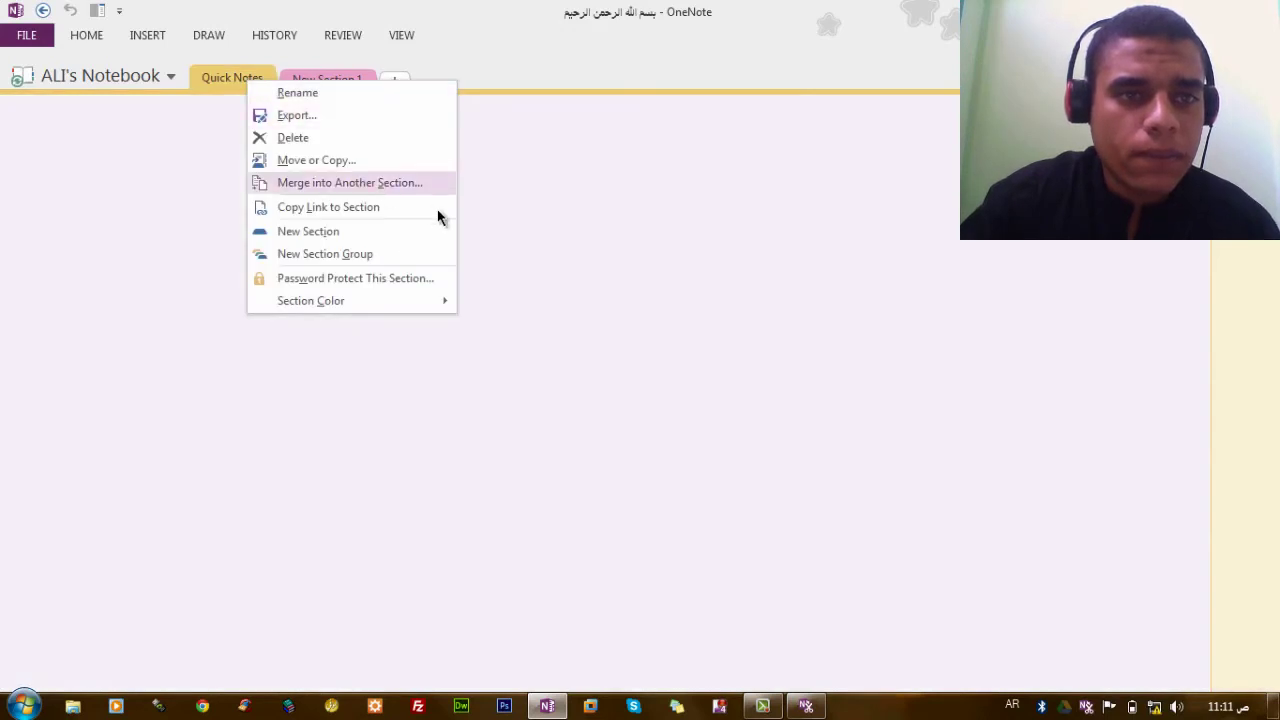
click(557, 229)
right_click(254, 73)
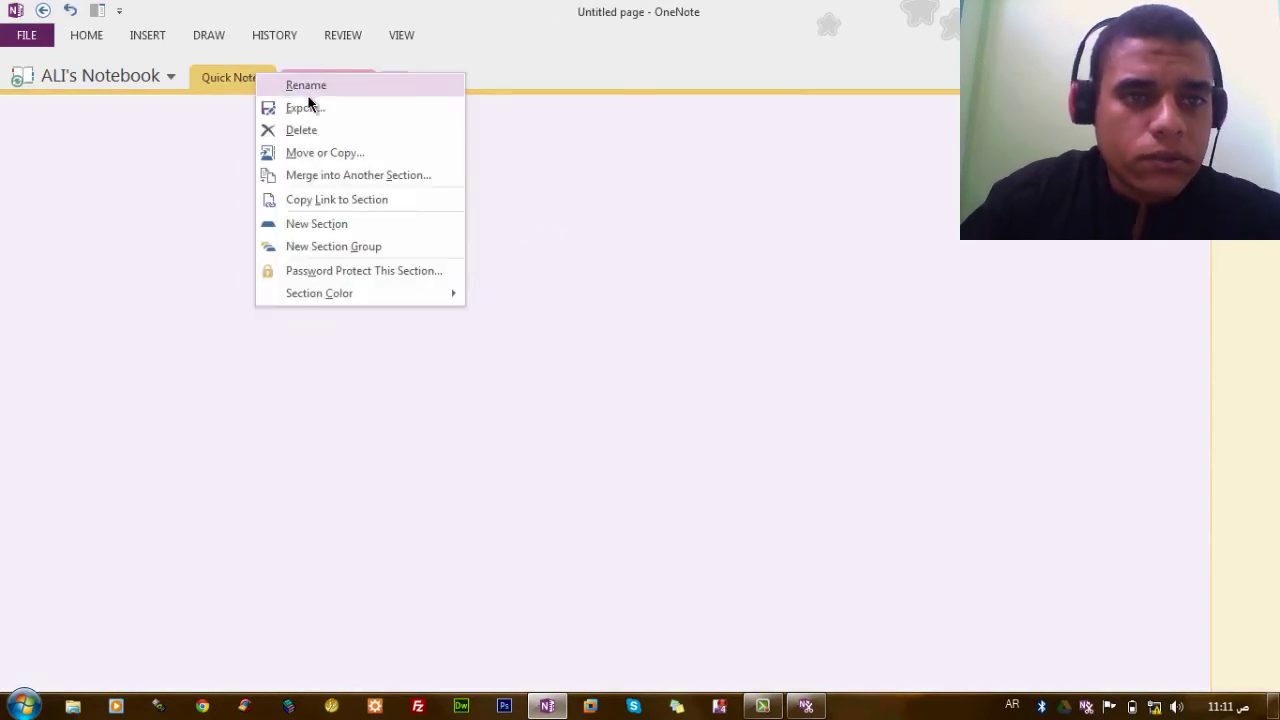
click(320, 134)
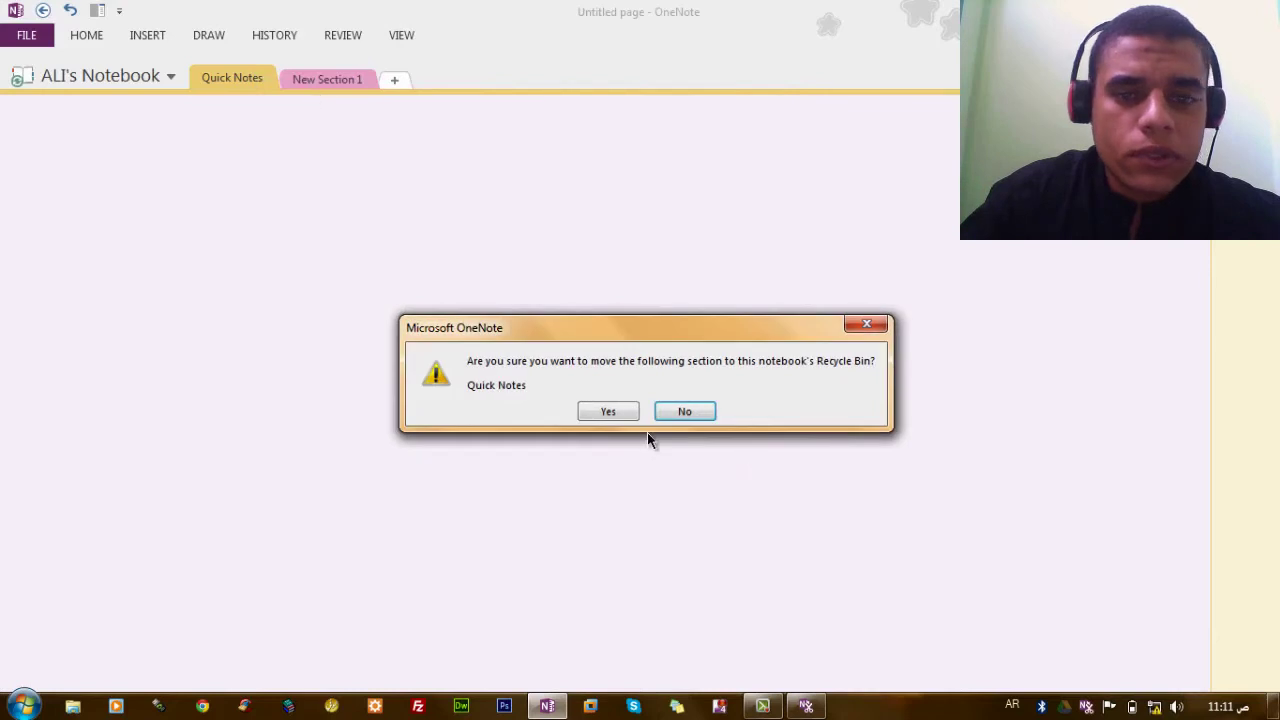
click(609, 410)
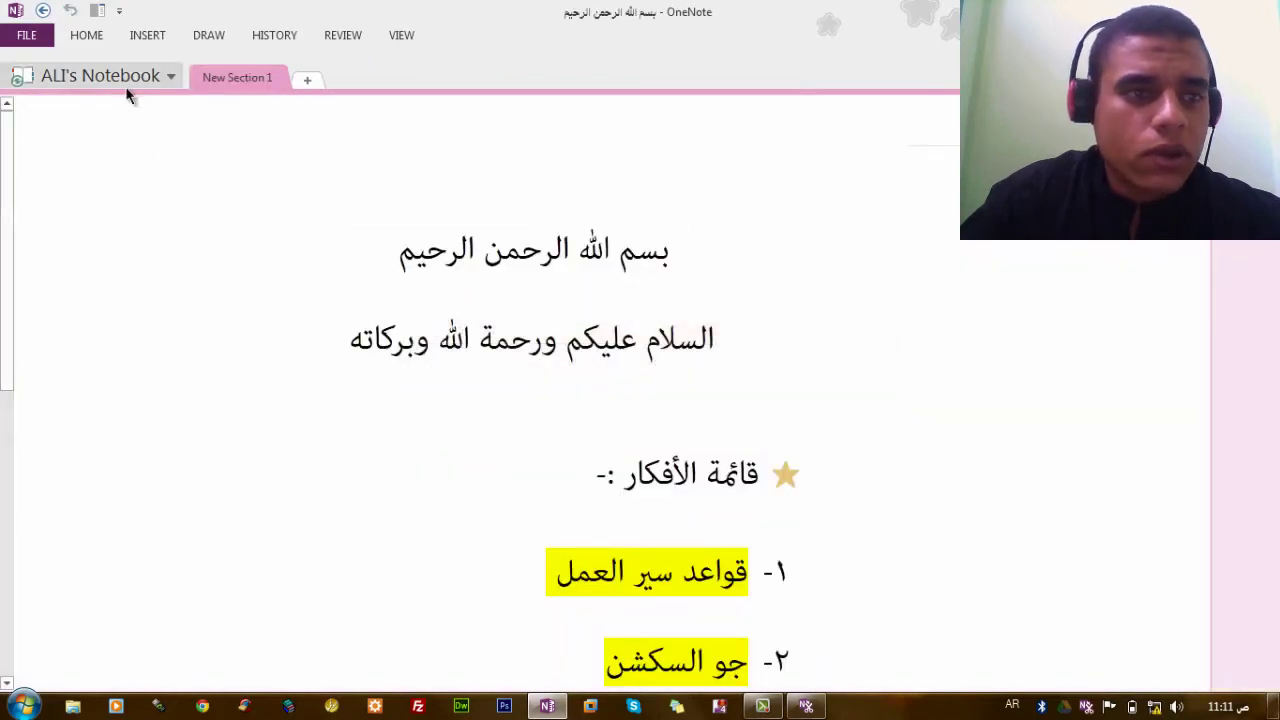
Check the notebook information, and return to the desktop and refresh it
click(27, 35)
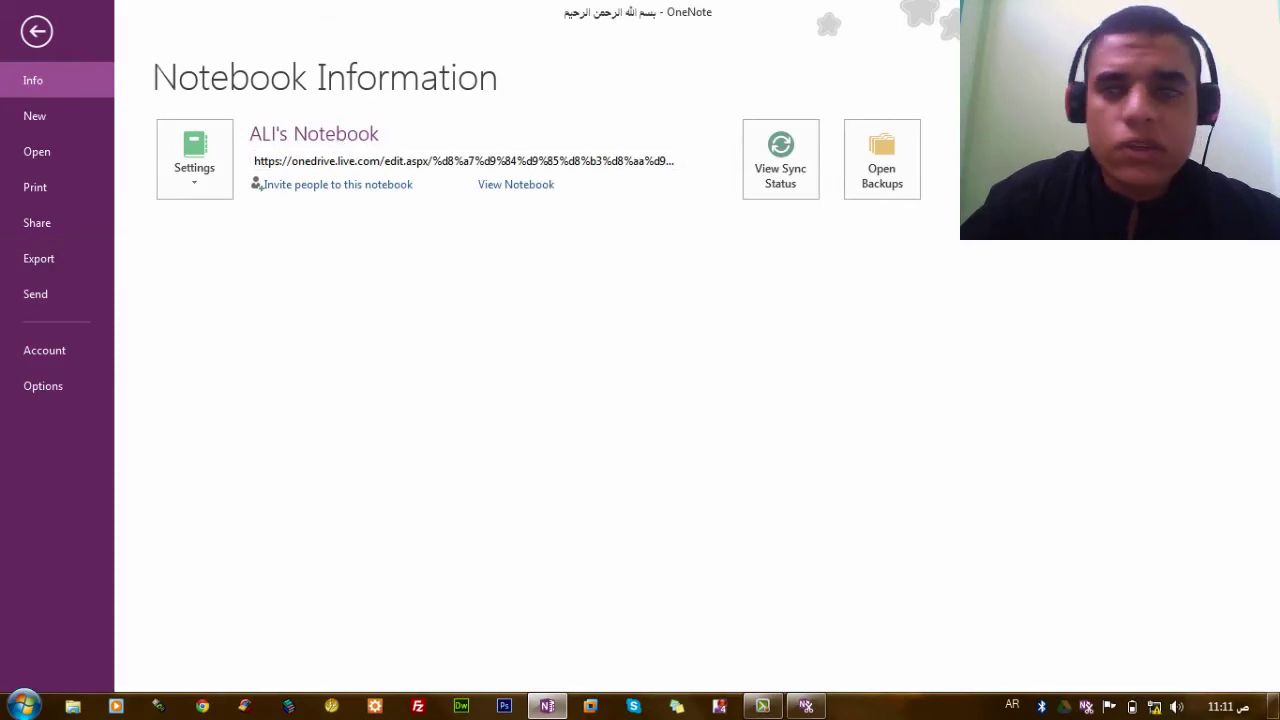
key(super+d)
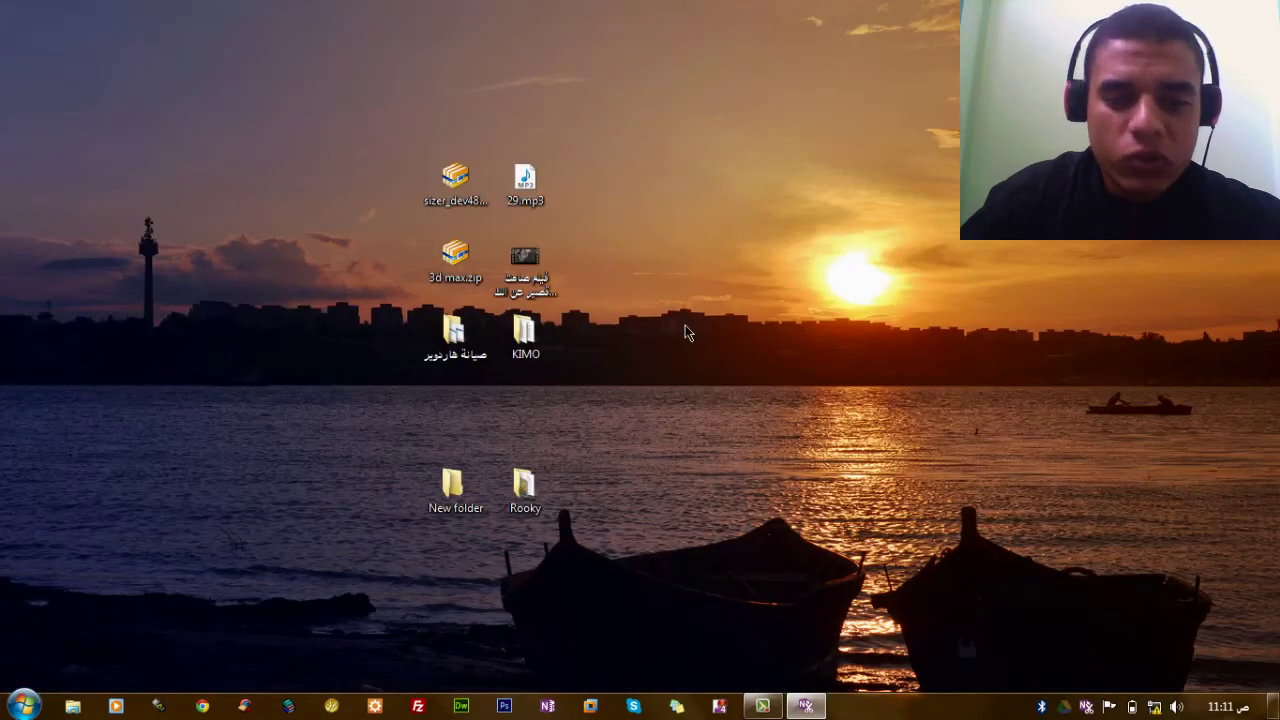
right_click(654, 362)
click(670, 402)
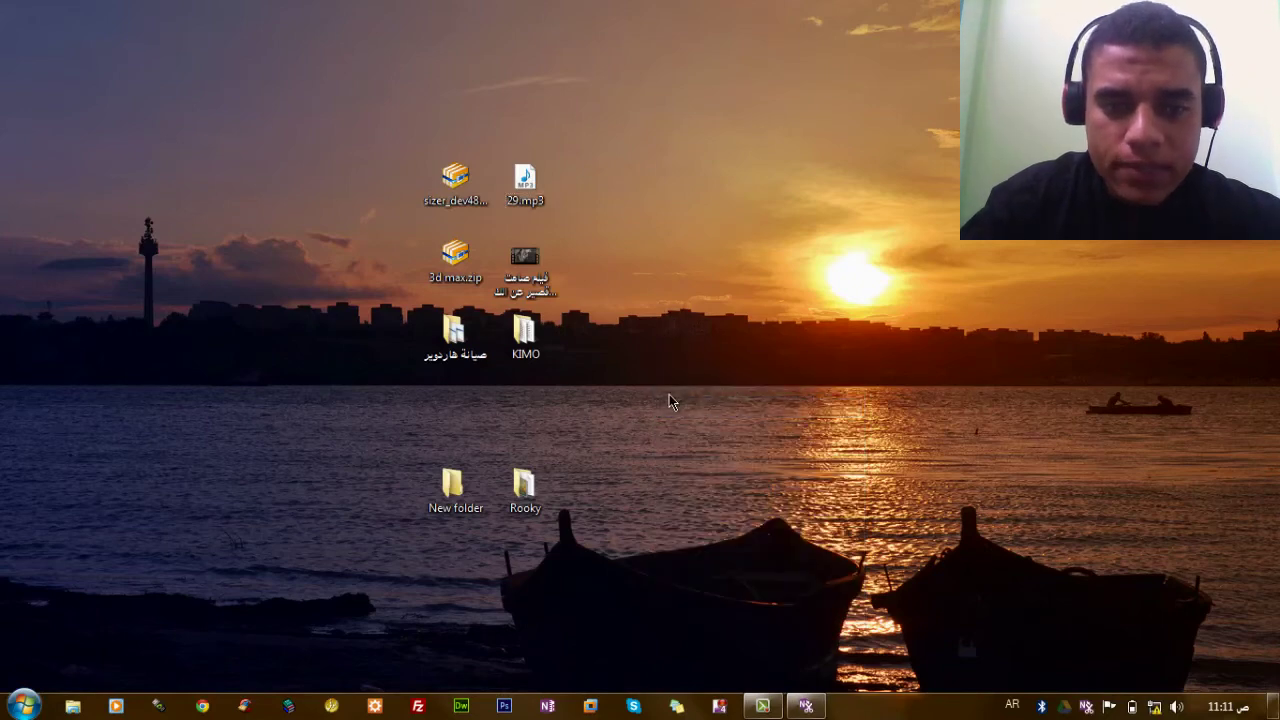
Create a new Microsoft Word document on the desktop and name it asd.docx
right_click(643, 585)
mouse_move(700, 496)
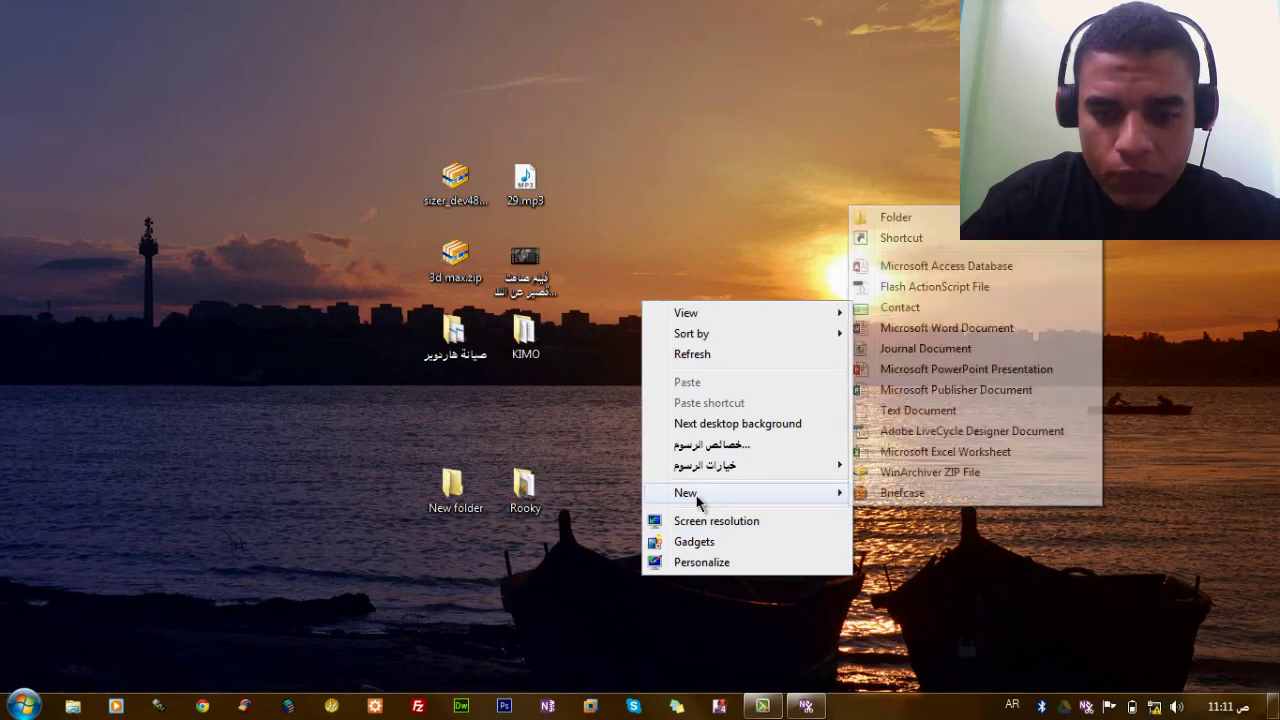
click(936, 330)
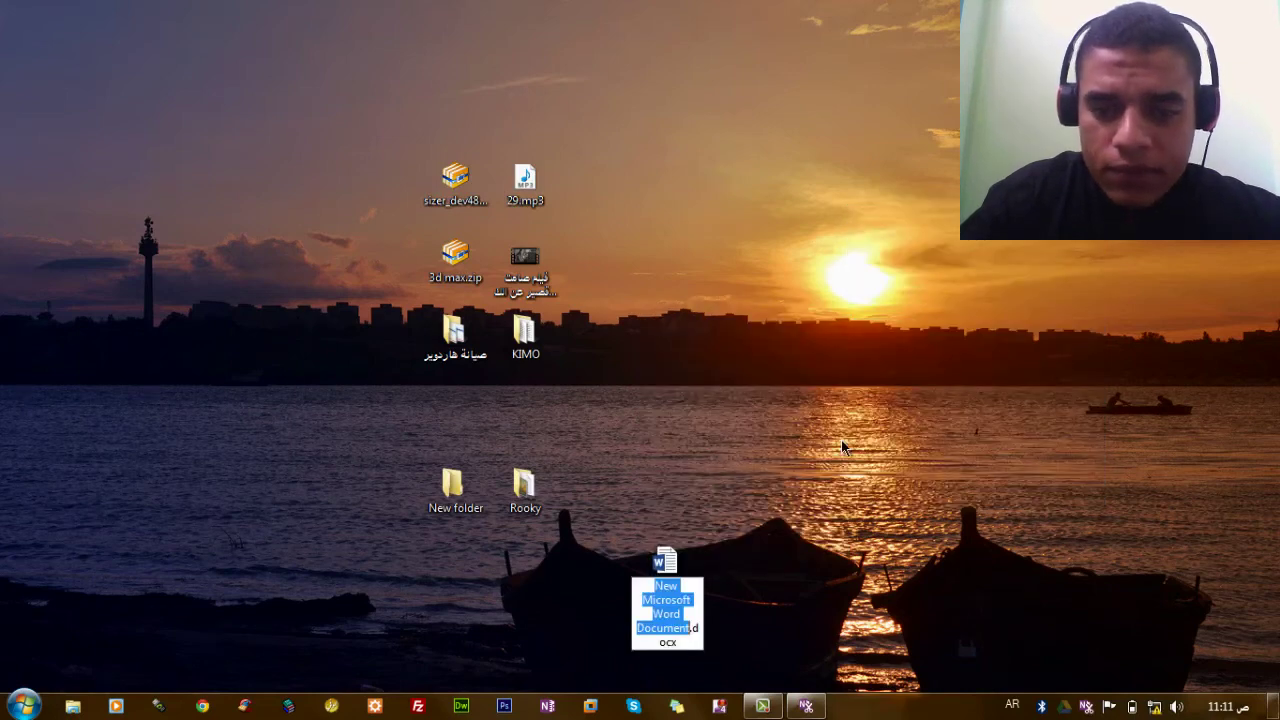
key(BackSpace)
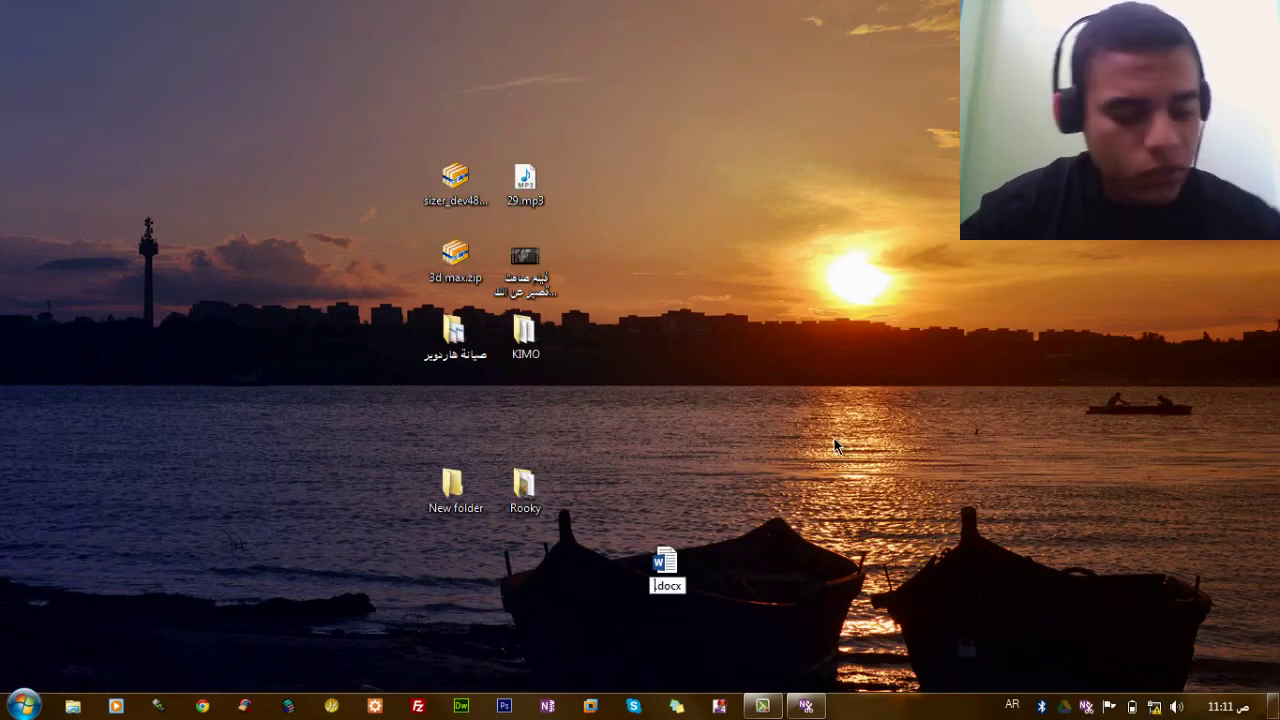
key(alt+shift)
text(asd)
key(Return)
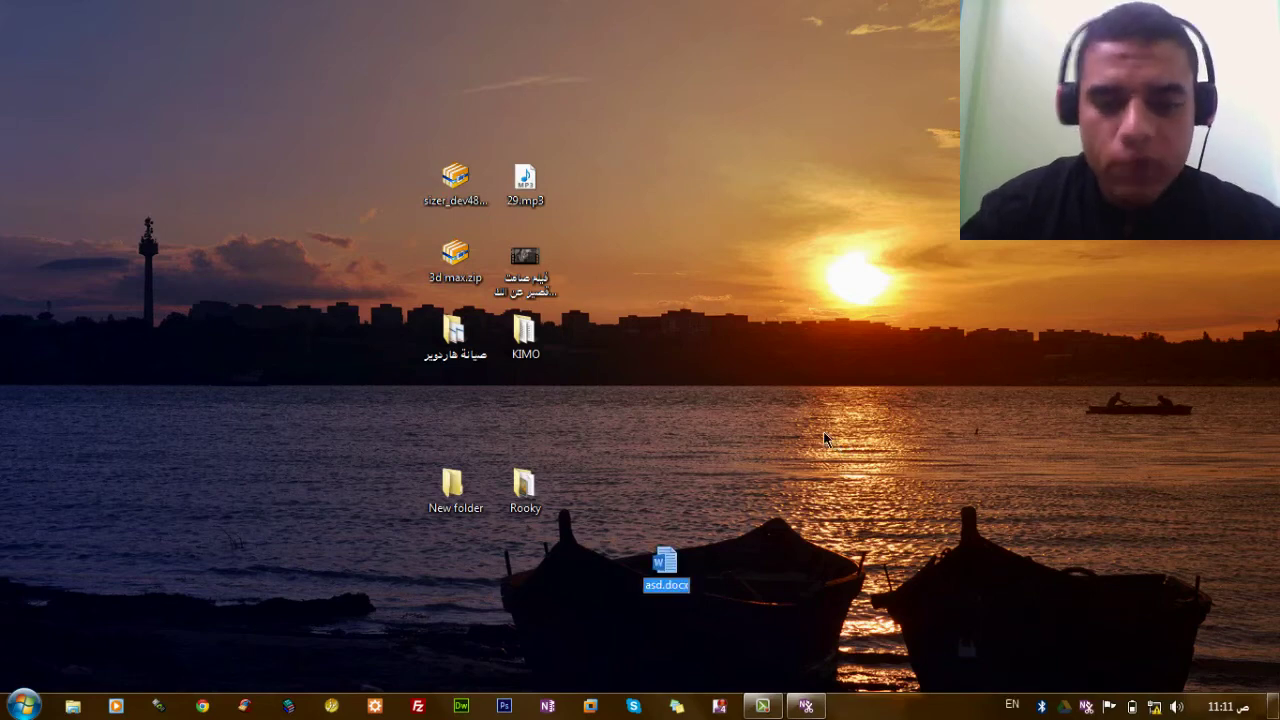
click(686, 474)
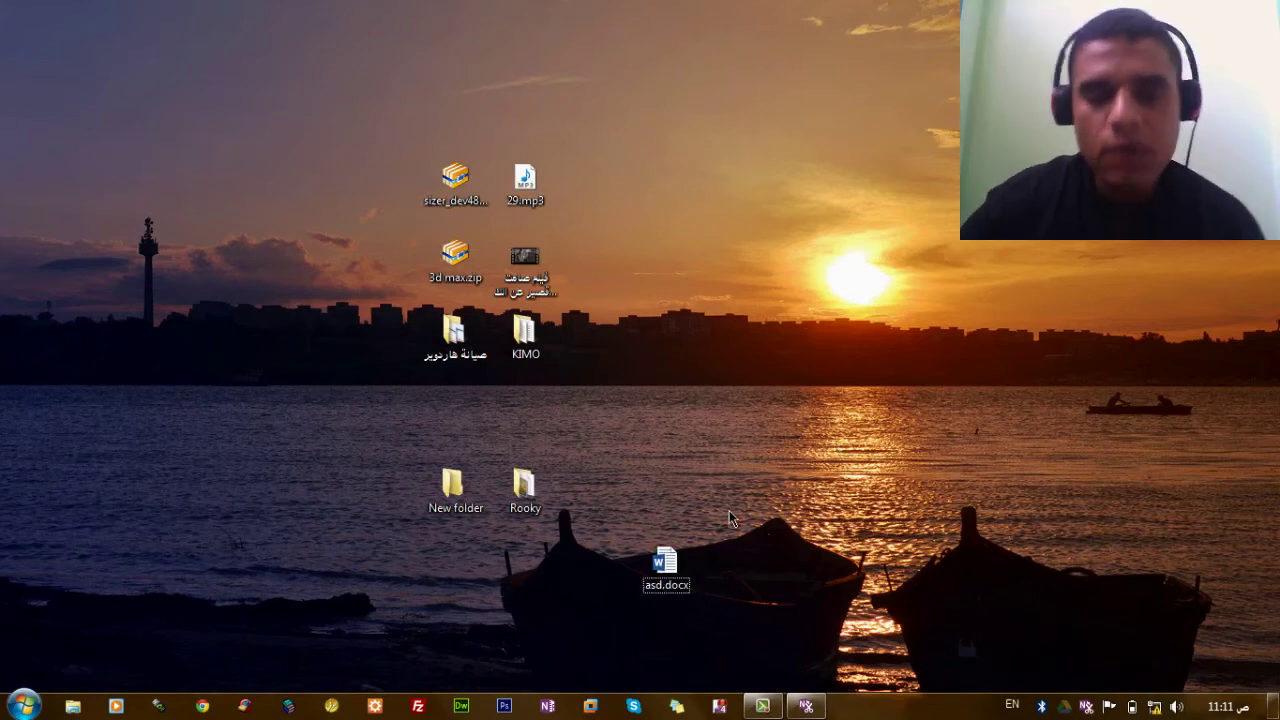
Pin asd.docx to the taskbar and view the Word jump list holding it
drag(665, 568, 850, 706)
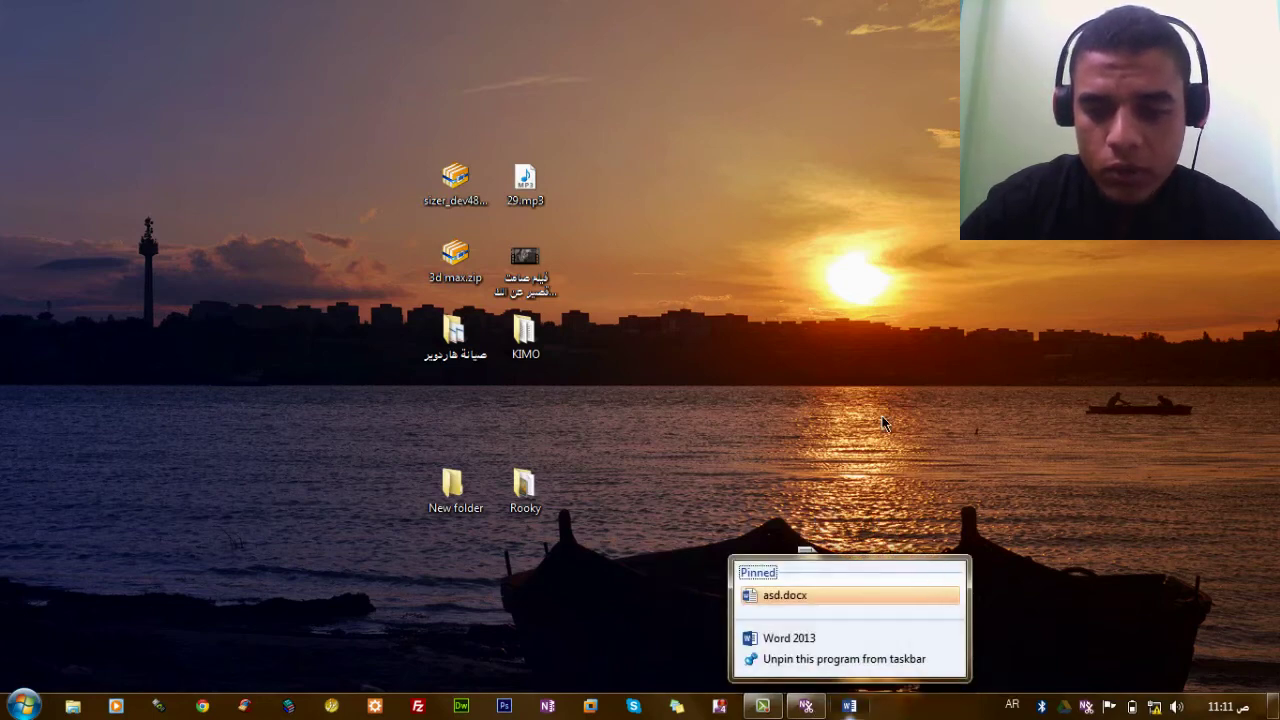
click(903, 607)
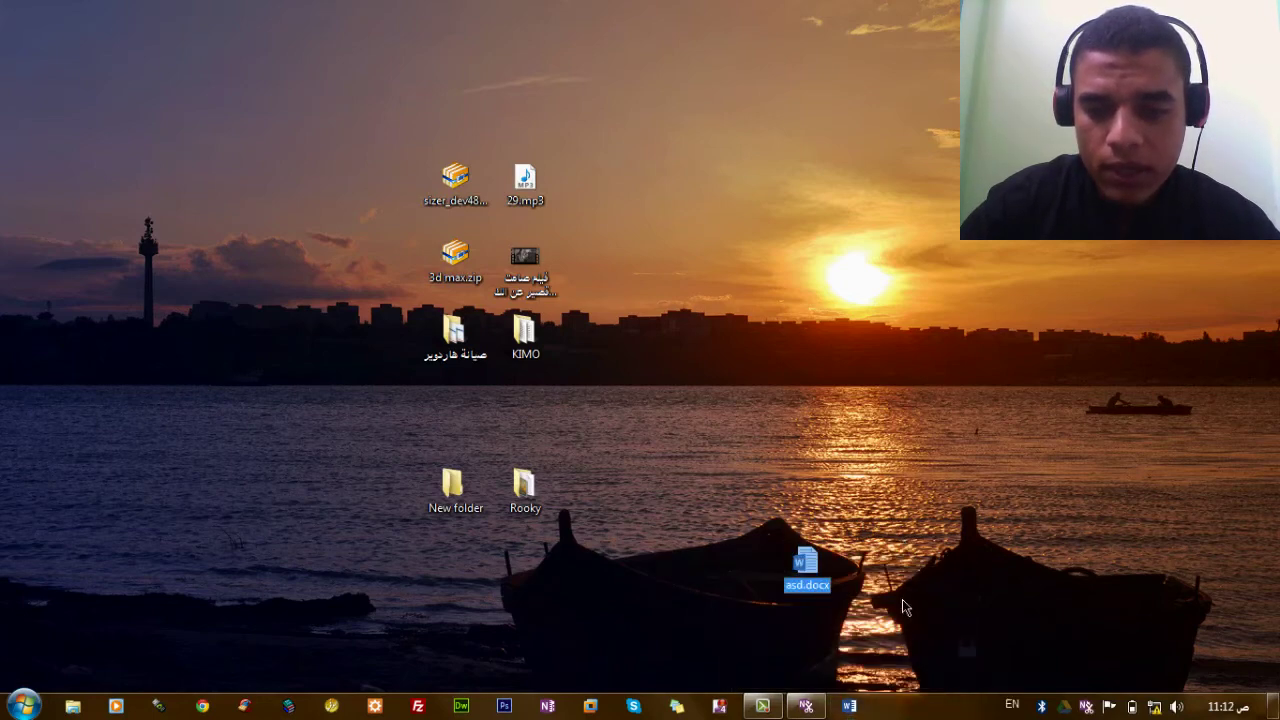
right_click(849, 706)
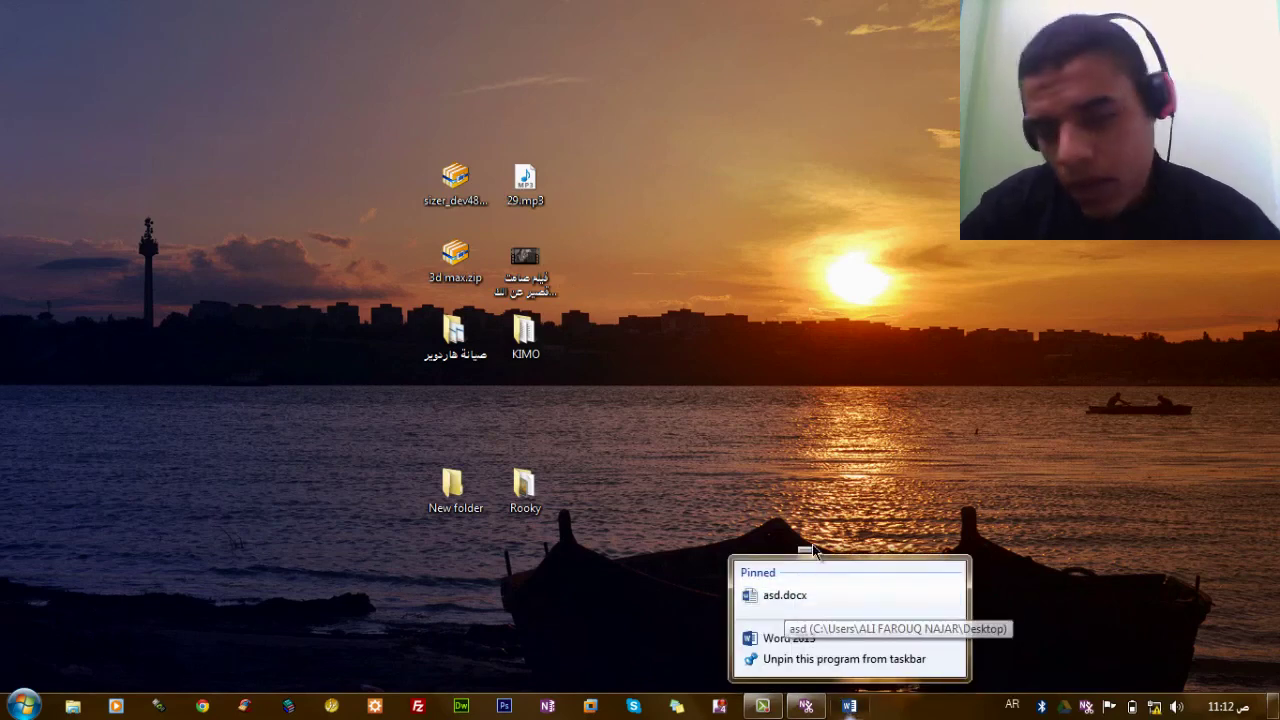
click(826, 574)
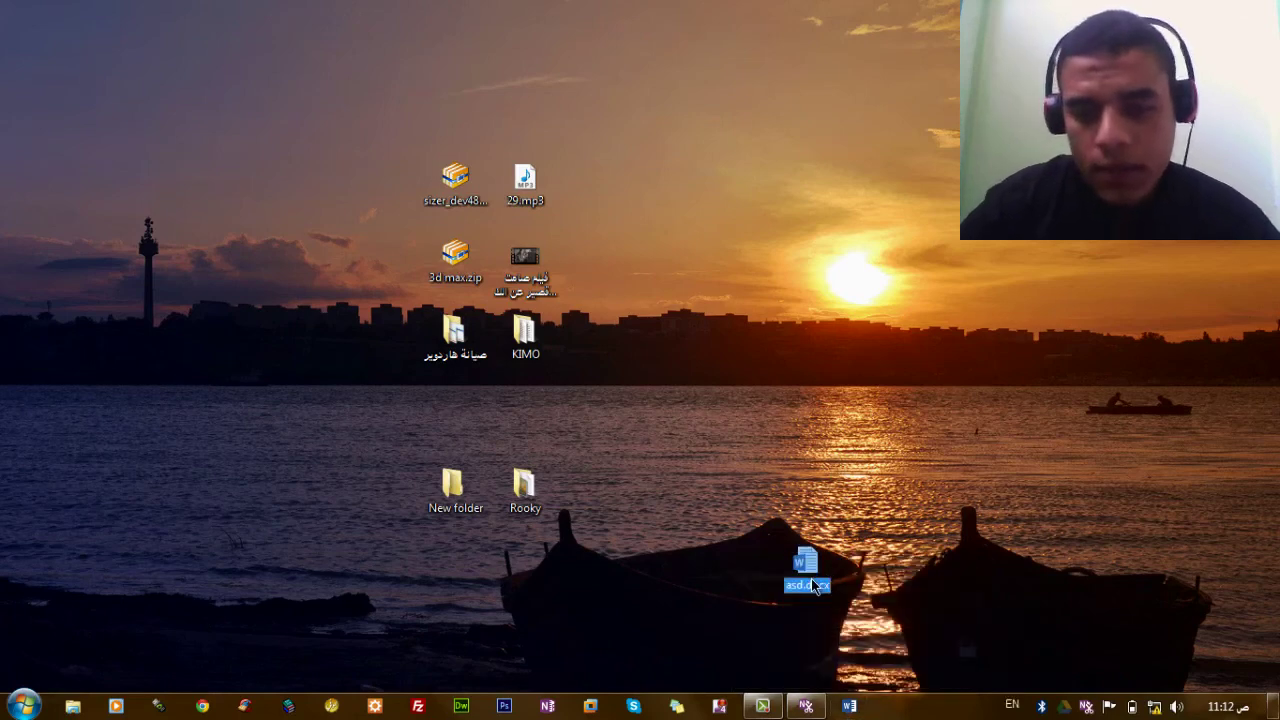
Duplicate asd.docx on the desktop, placing the copy beside the original and renaming it asdf.docx
key(ctrl+c)
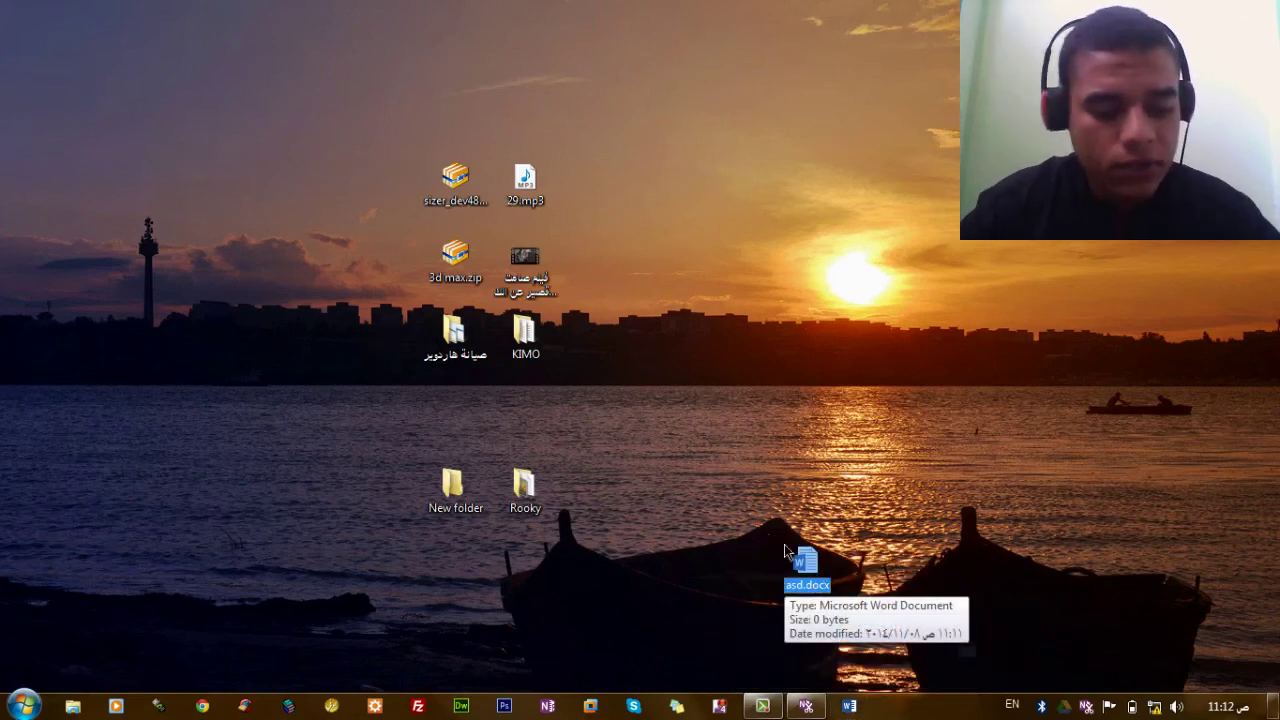
click(774, 472)
key(ctrl+v)
drag(33, 30, 890, 598)
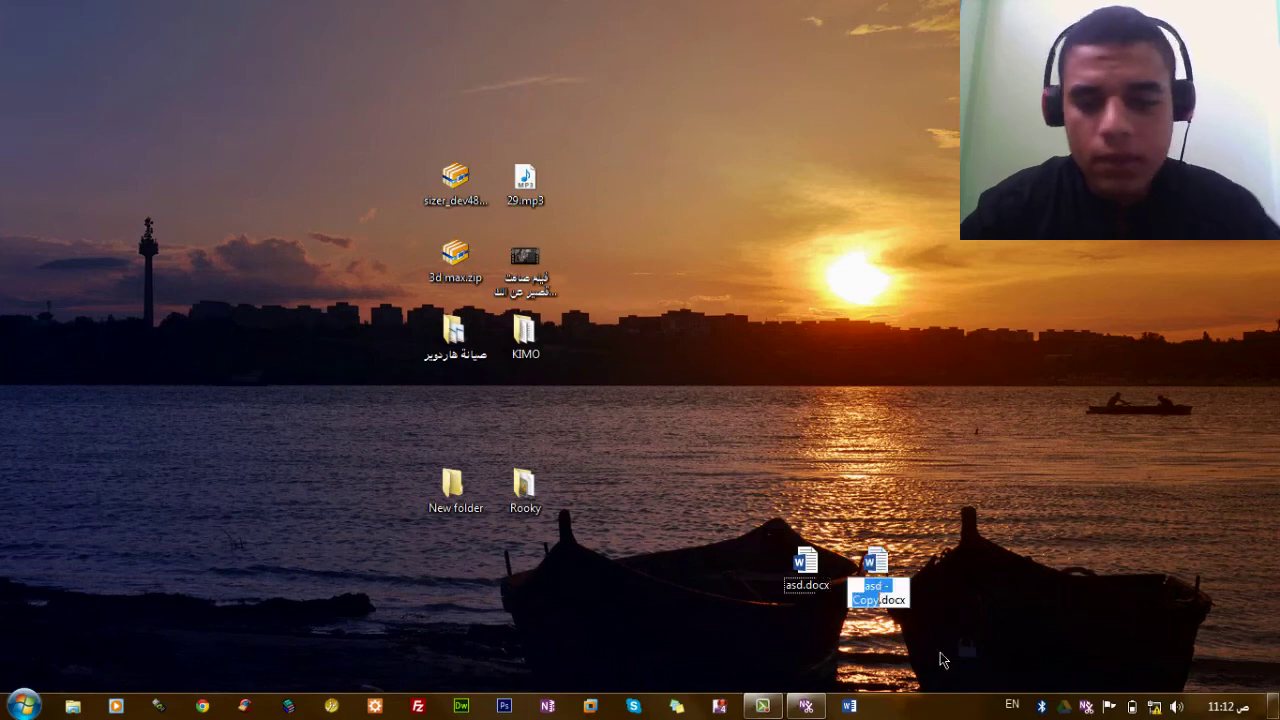
key(F2)
text(asdf)
key(Return)
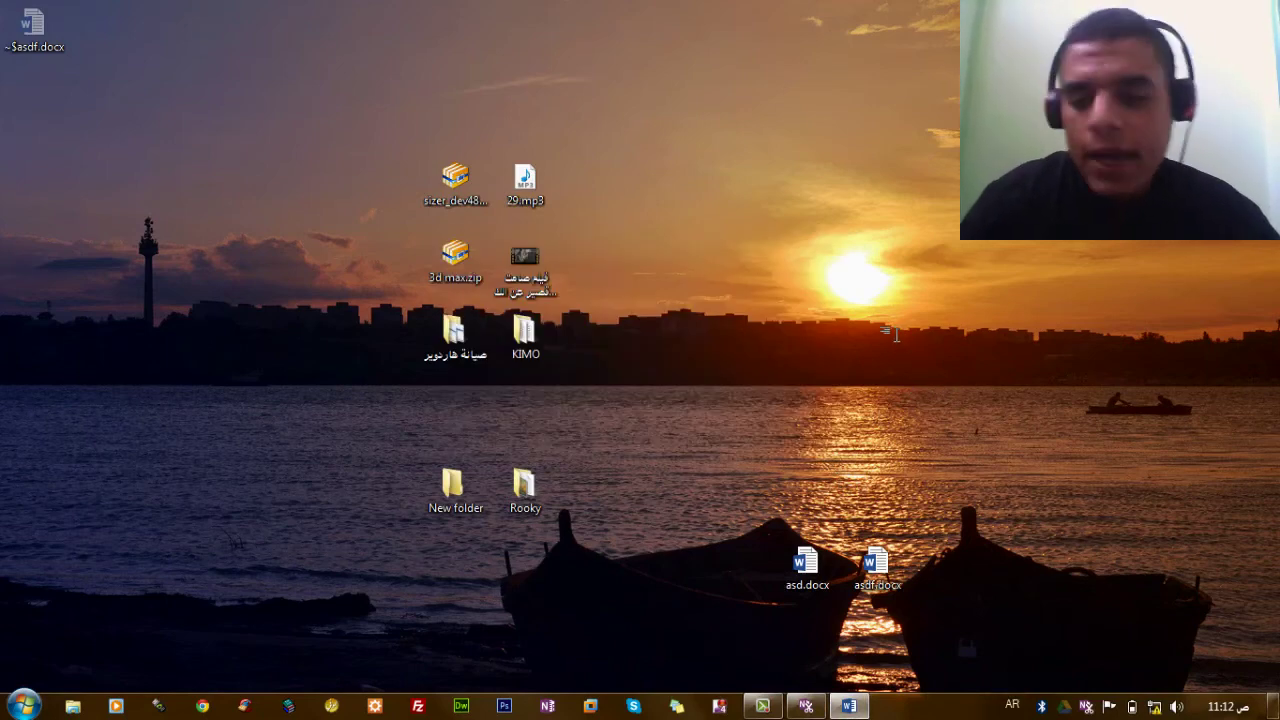
Review Word's pinned and recent files, close its window through the jump list, and exit the Send to OneNote tool
right_click(854, 711)
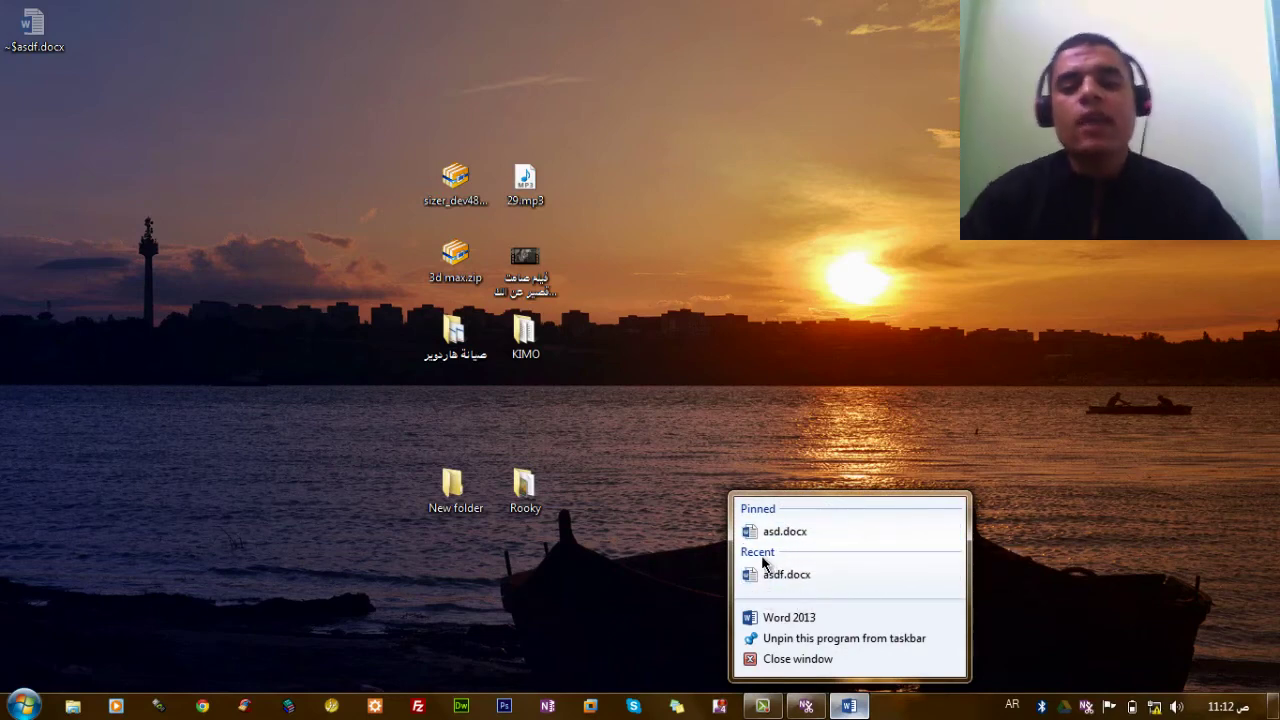
click(850, 395)
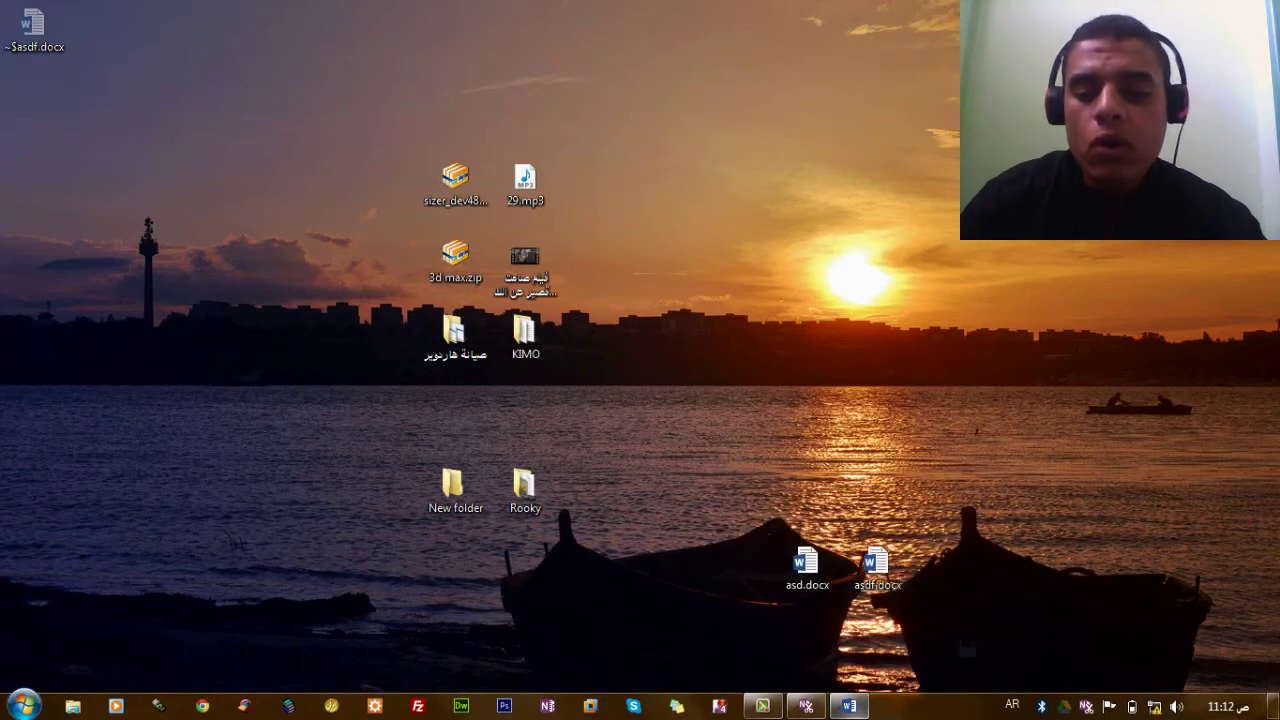
right_click(850, 706)
click(834, 660)
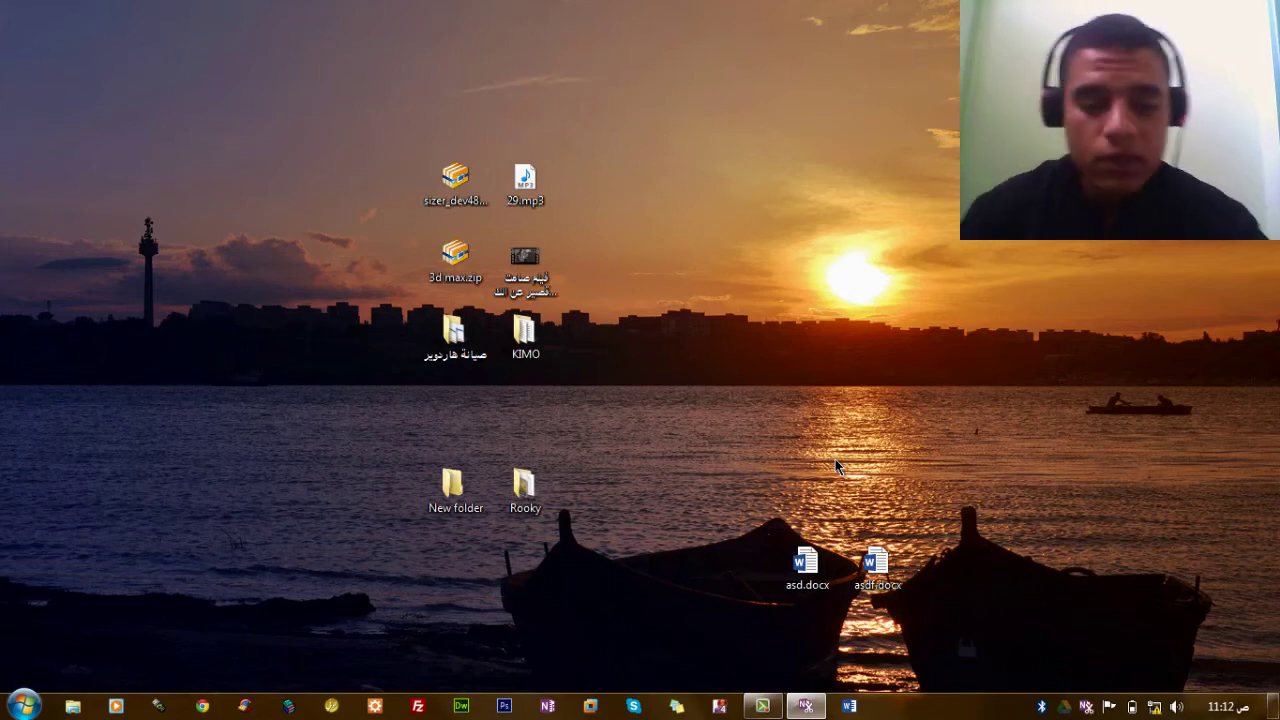
right_click(1086, 706)
click(1085, 693)
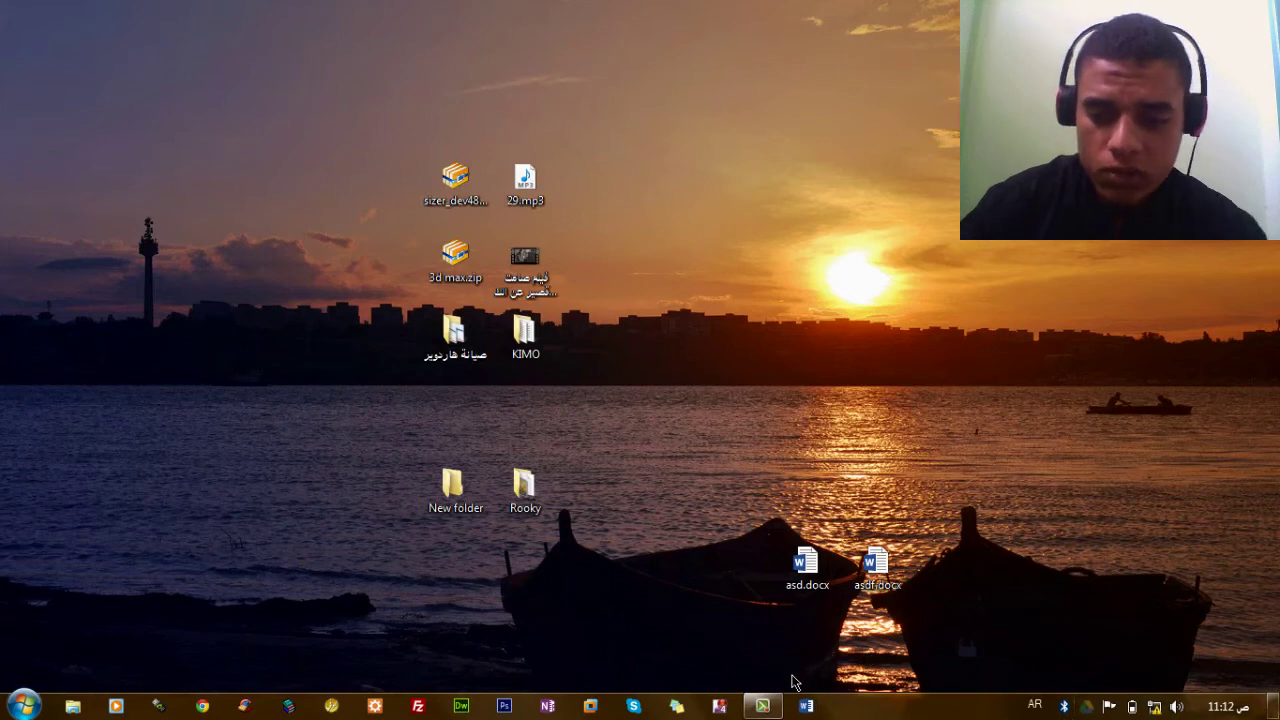
Permanently delete asd.docx and asdf.docx from the desktop
key(alt+shift)
drag(1006, 503, 697, 597)
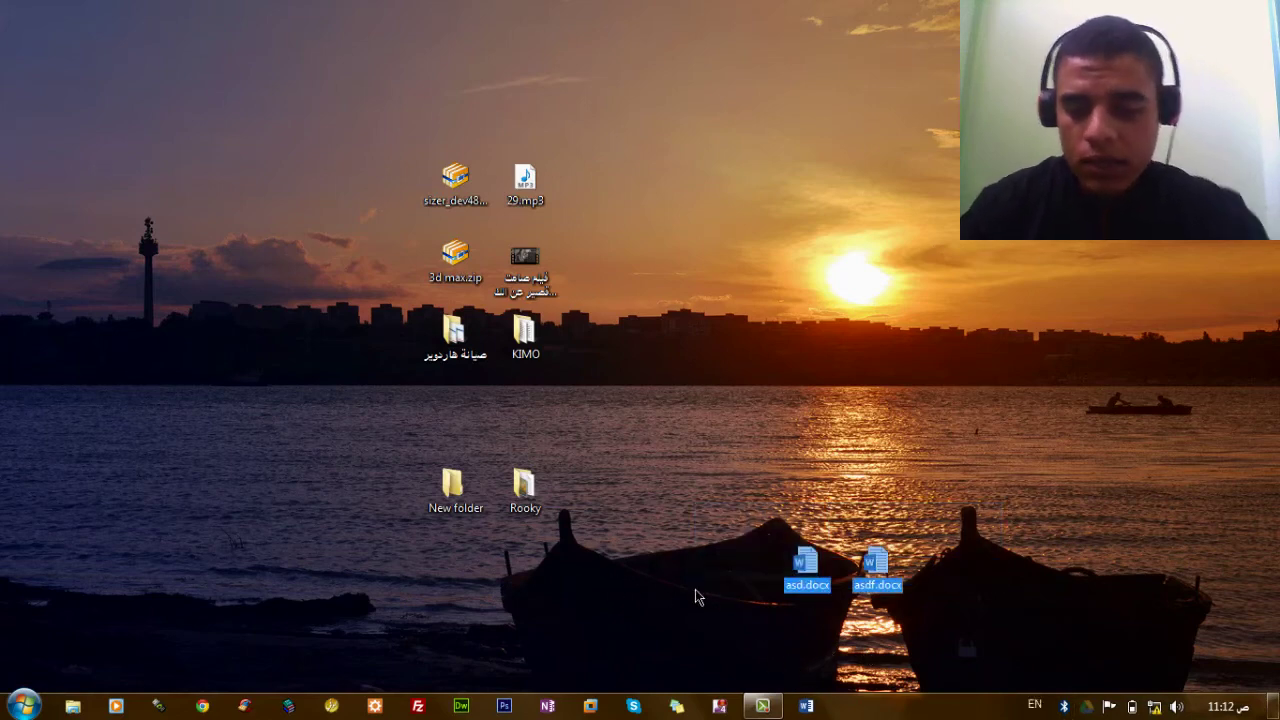
key(shift+Delete)
click(715, 372)
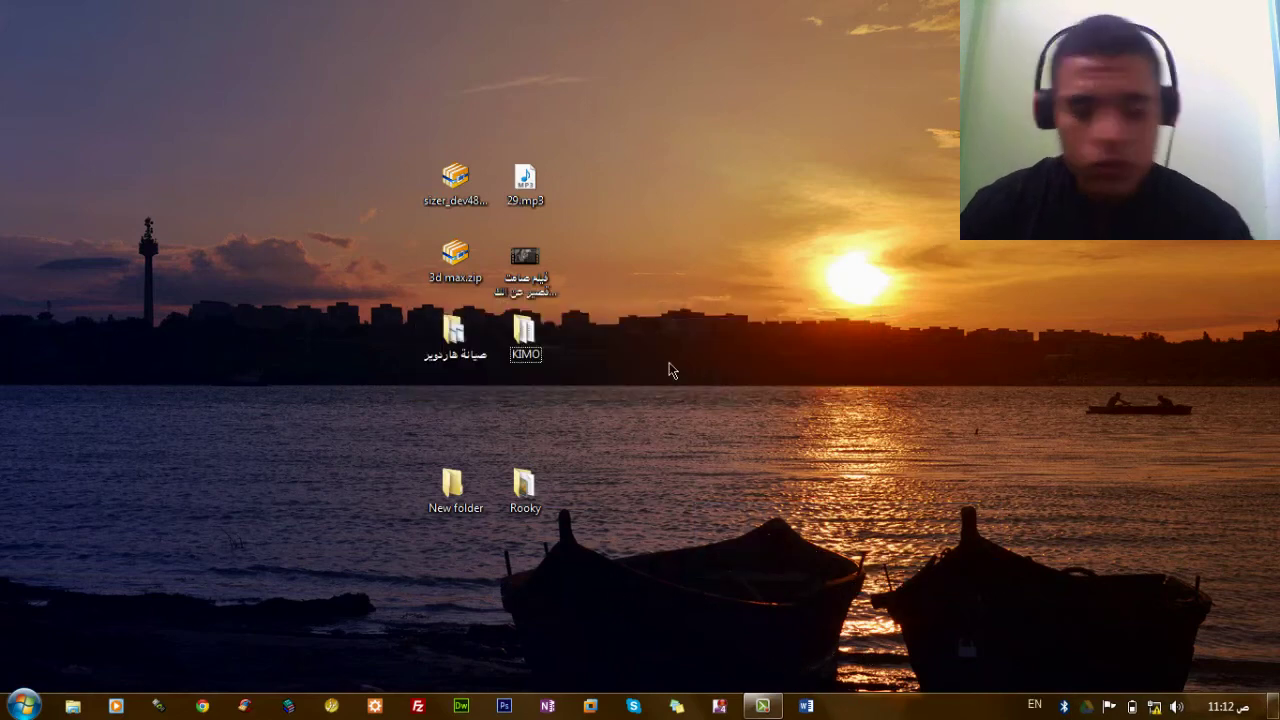
Open the Start menu properties and stop storing and displaying recently opened programs, applying the change
right_click(857, 713)
click(900, 691)
click(139, 288)
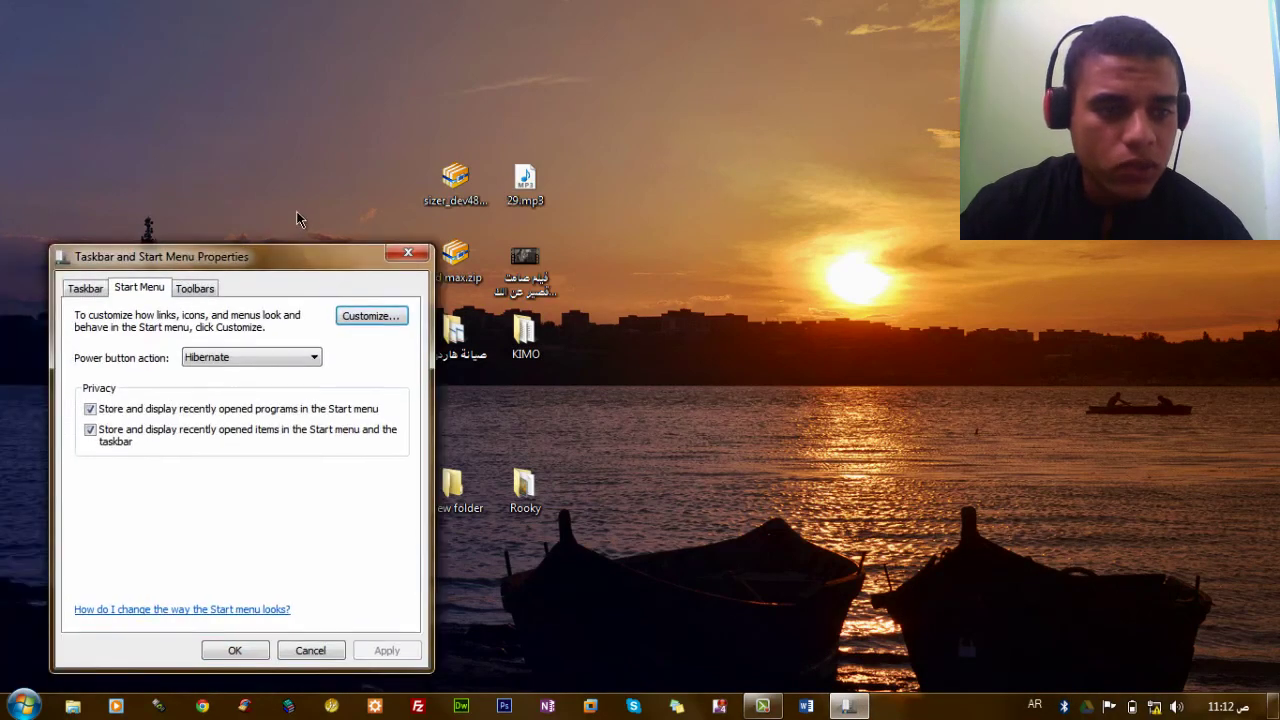
drag(250, 256, 348, 197)
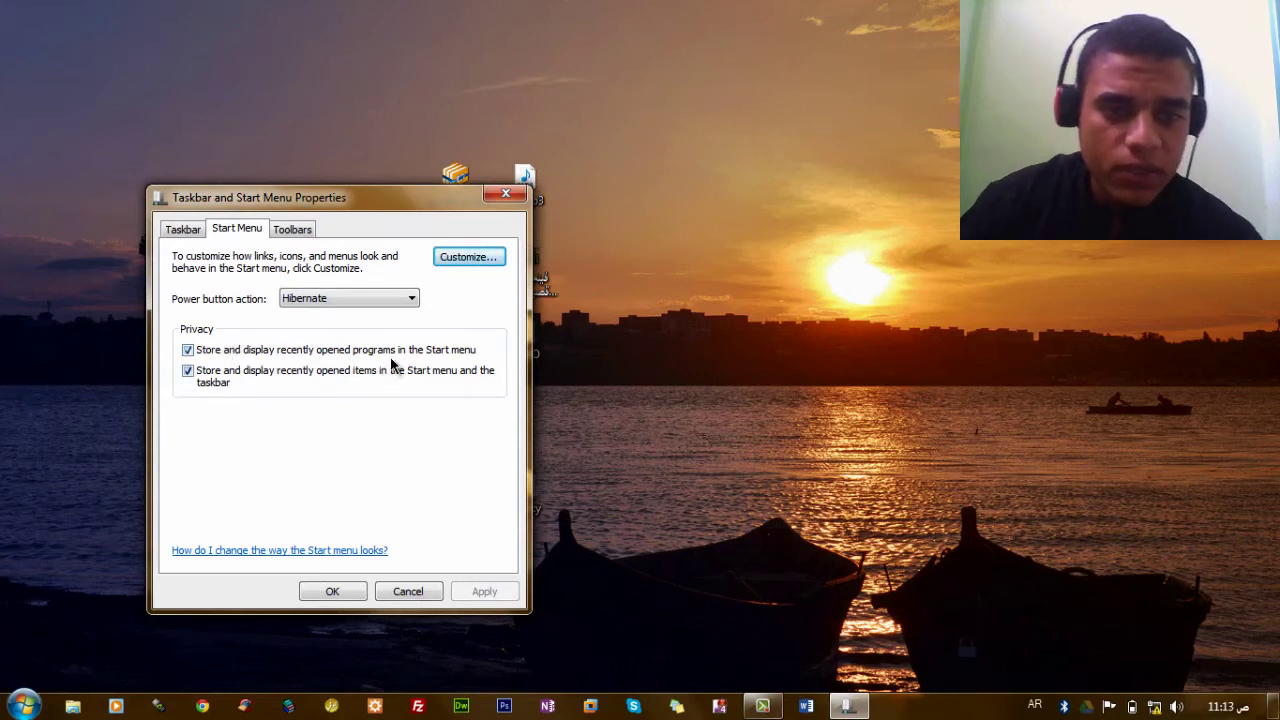
click(228, 353)
click(482, 597)
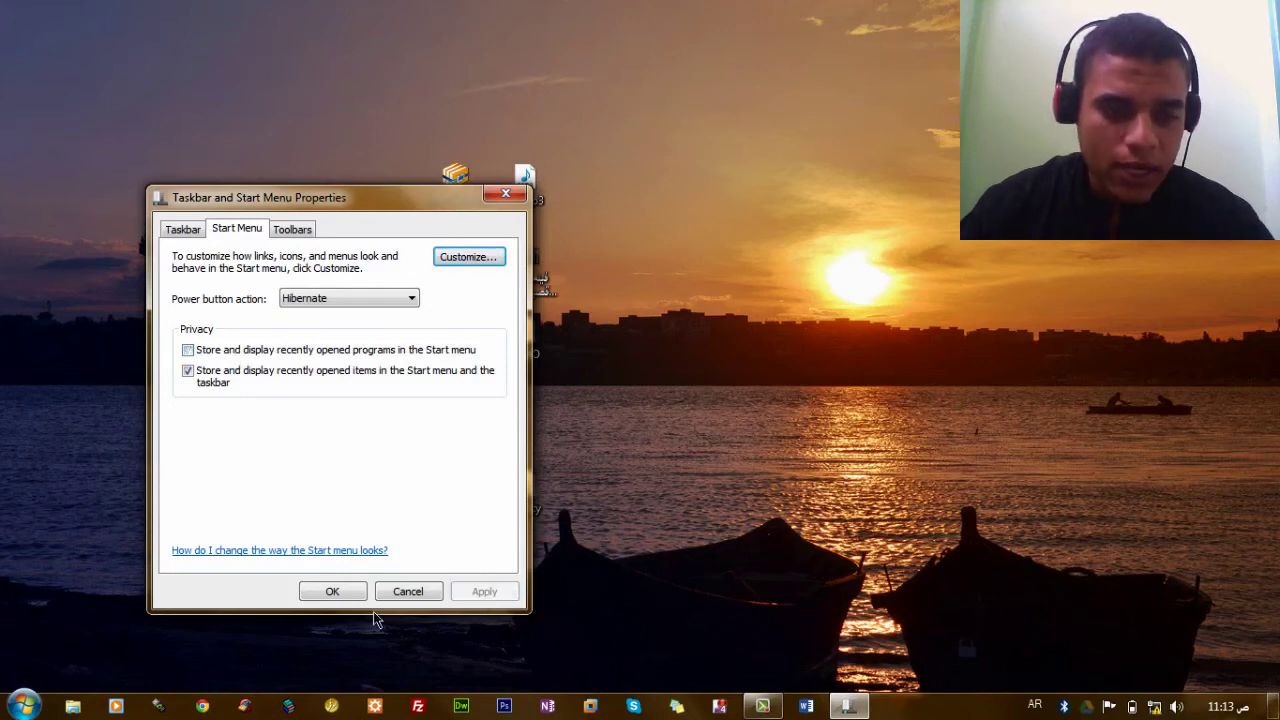
Inspect the Start menu's recent programs area before and after launching and exiting µTorrent
click(36, 706)
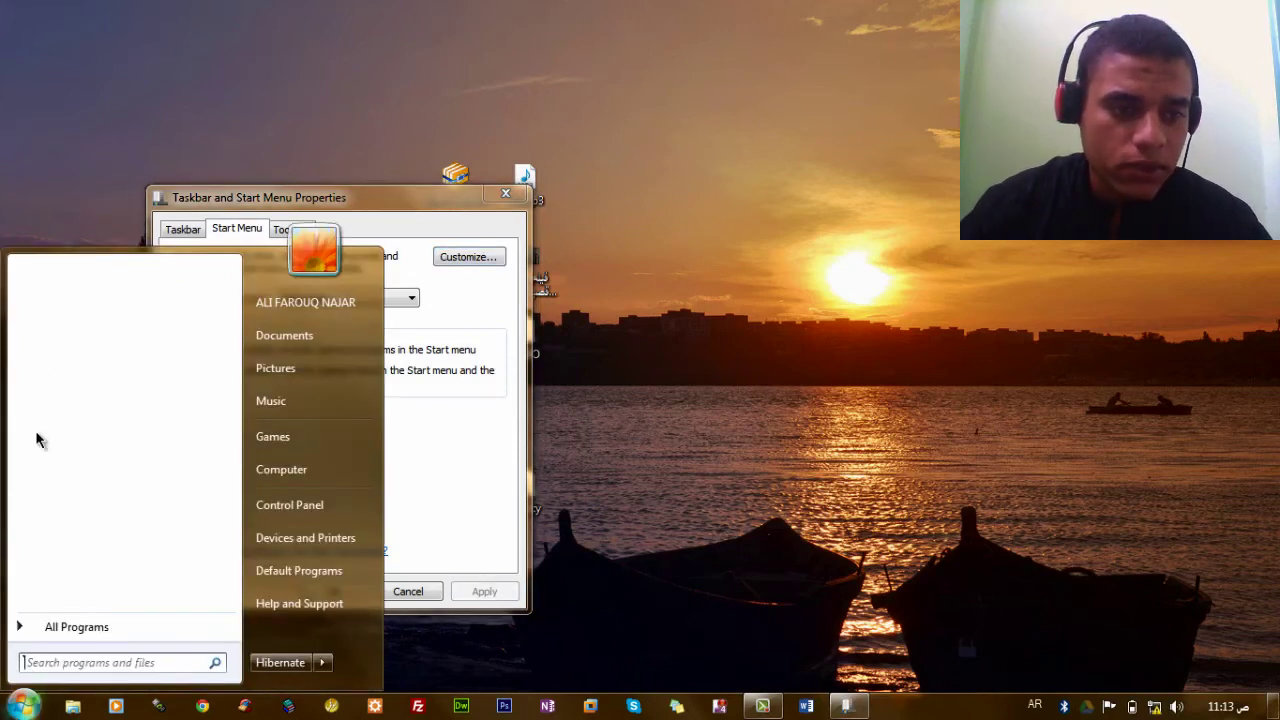
click(75, 627)
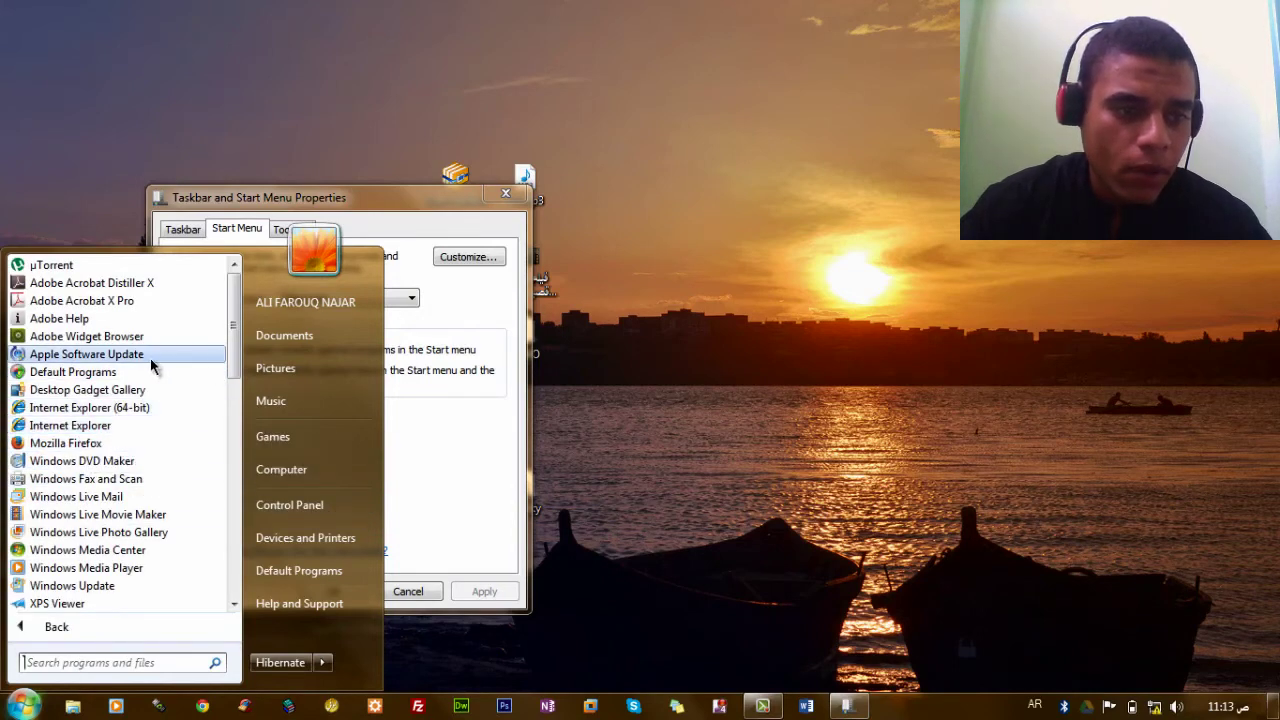
click(135, 255)
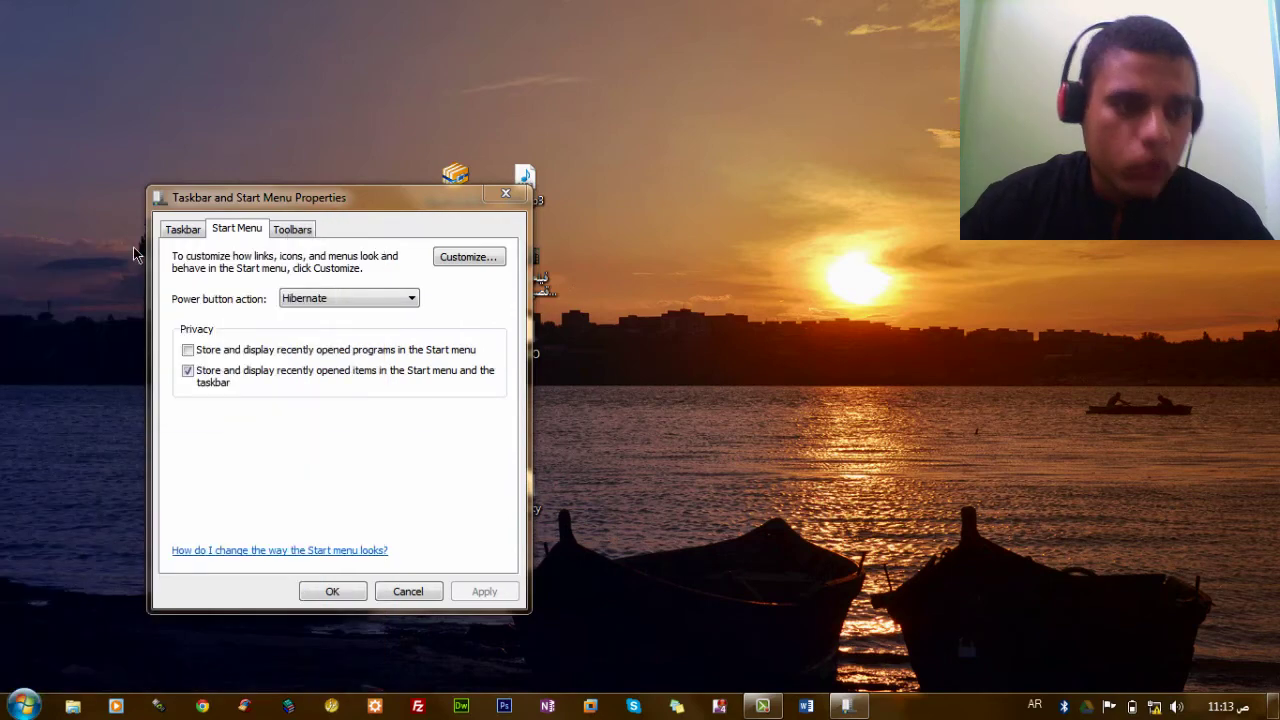
click(935, 88)
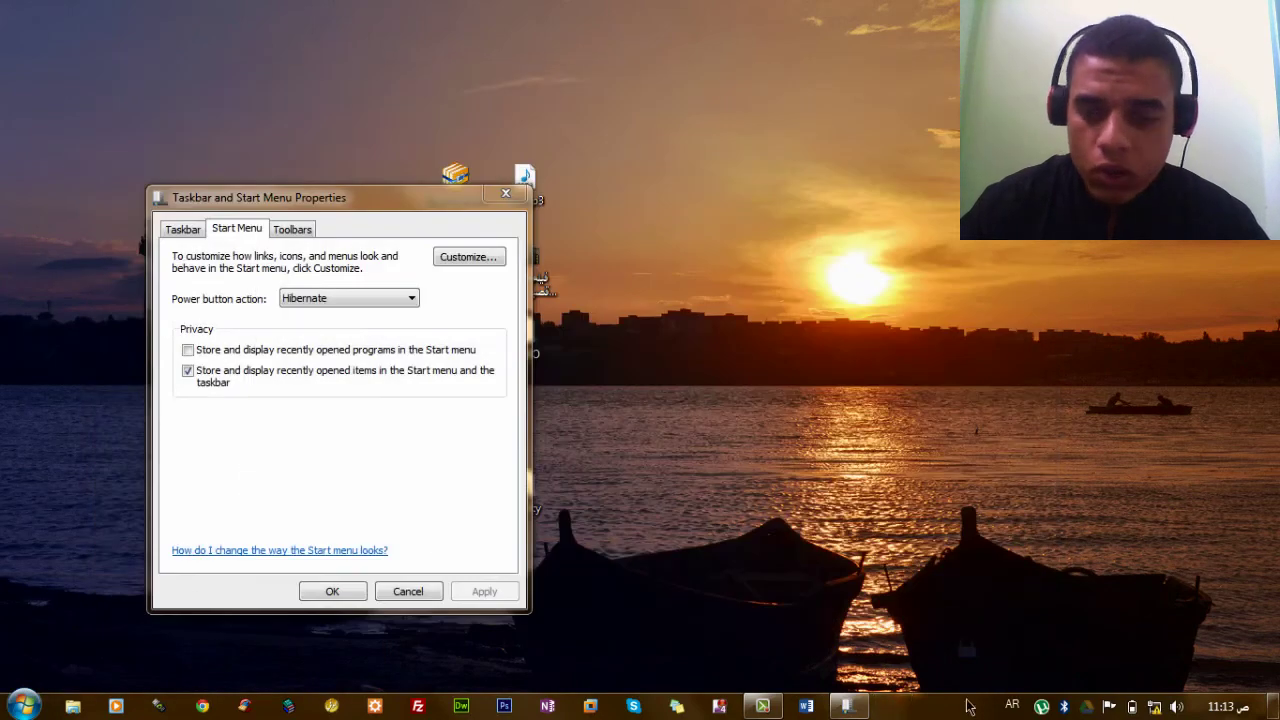
right_click(1041, 708)
click(1077, 686)
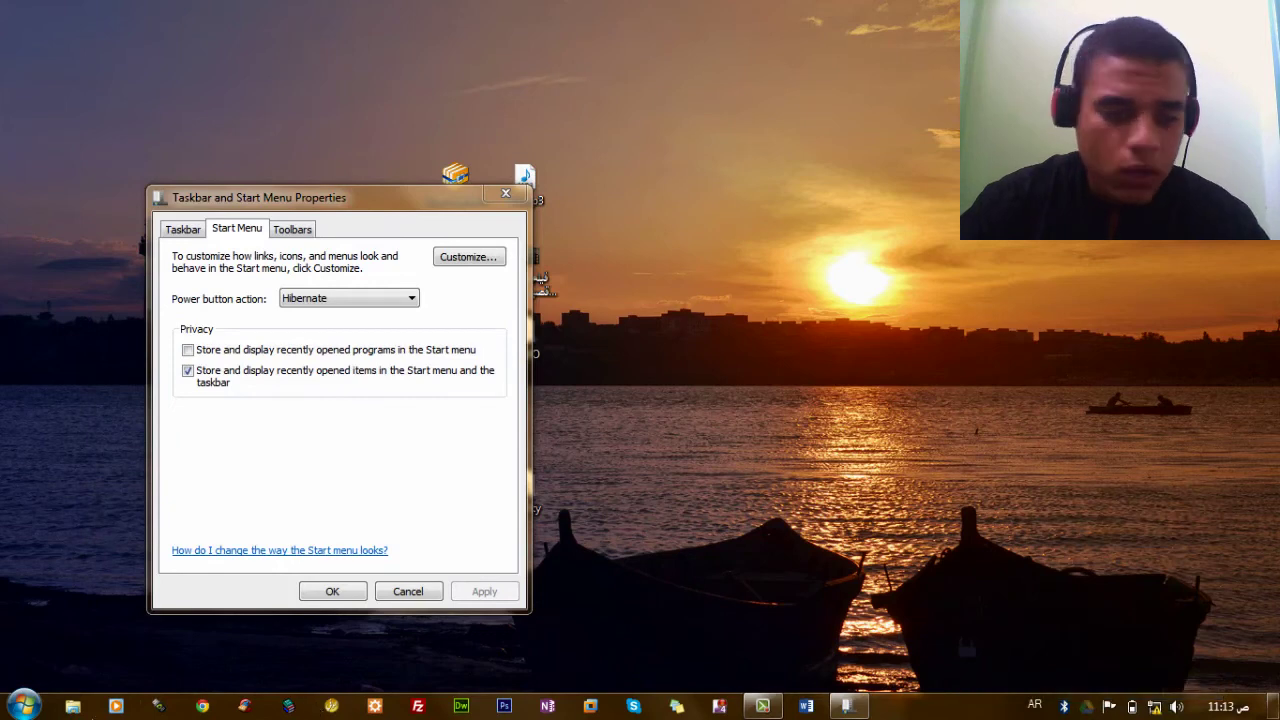
click(24, 706)
Stop storing recently opened items and re-enable recently opened programs, checking Word's jump list before applying the change
click(413, 388)
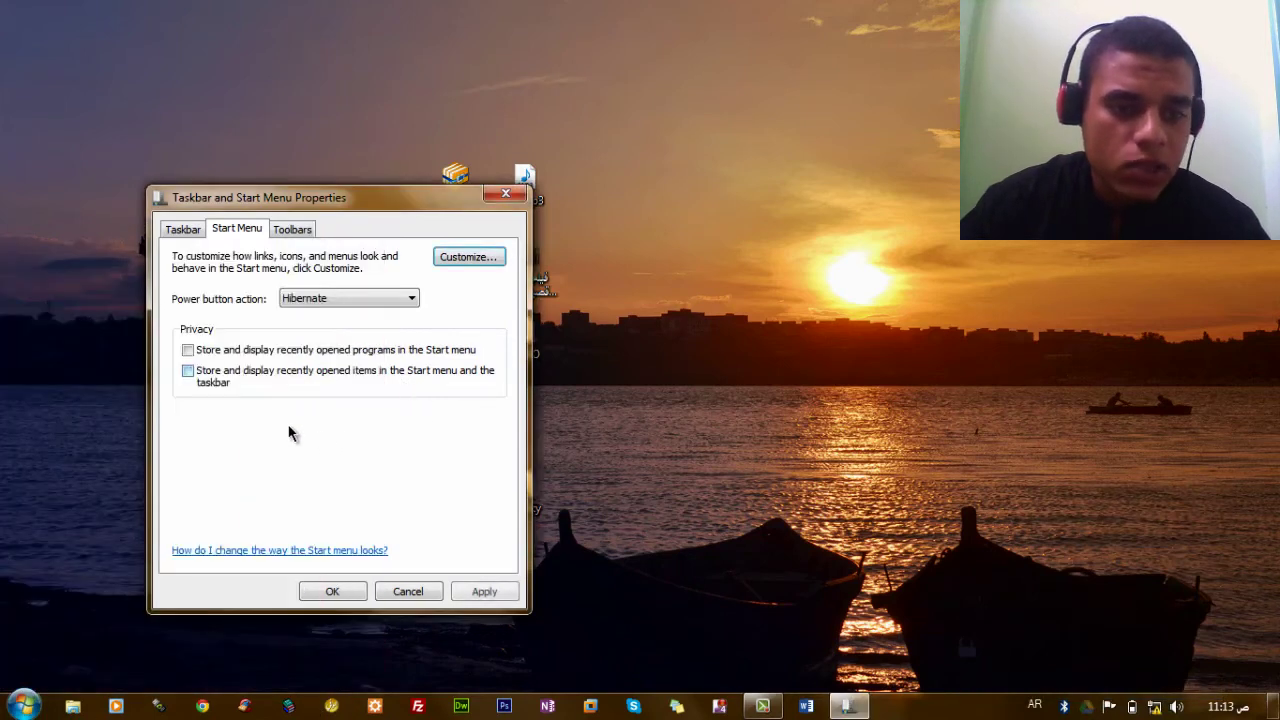
click(215, 355)
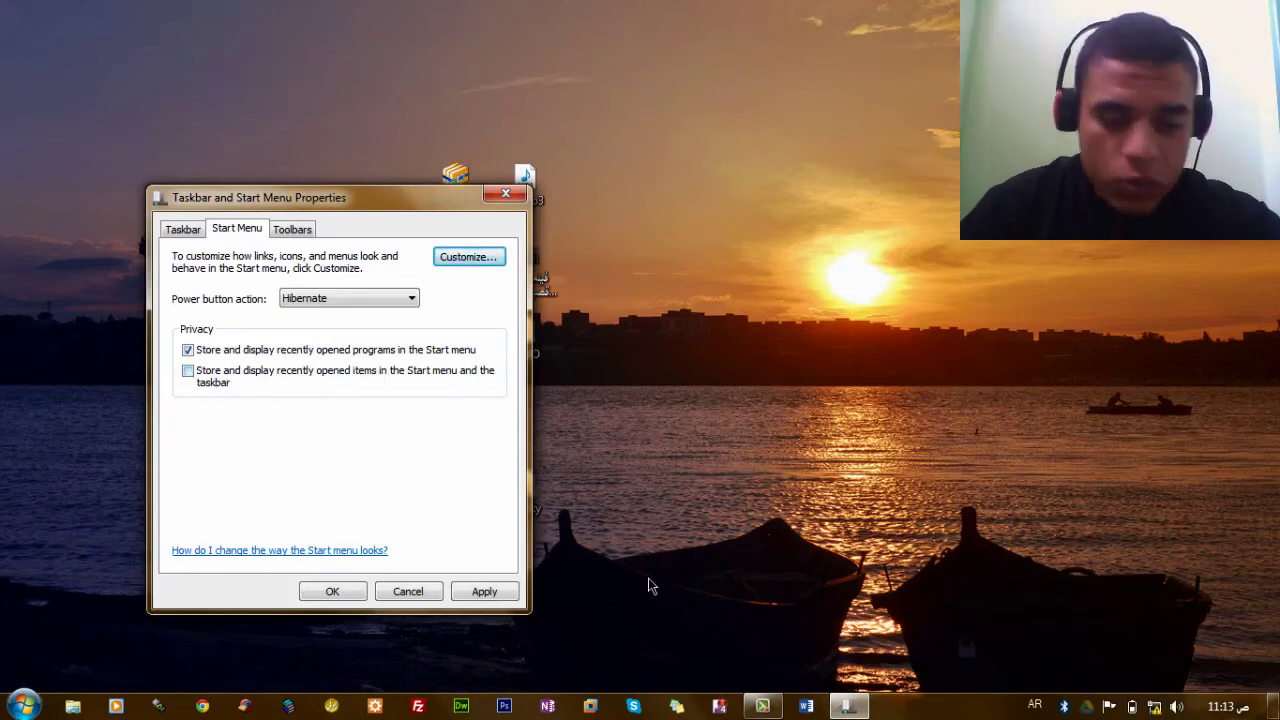
right_click(840, 707)
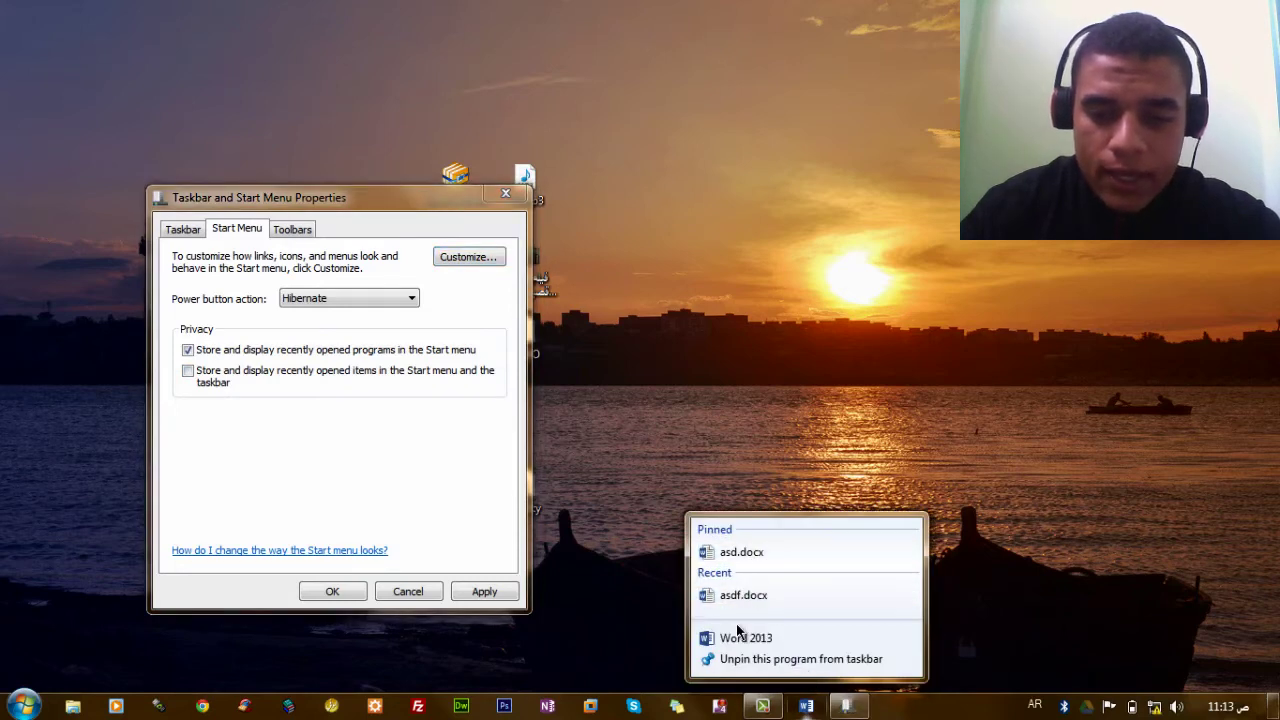
click(628, 372)
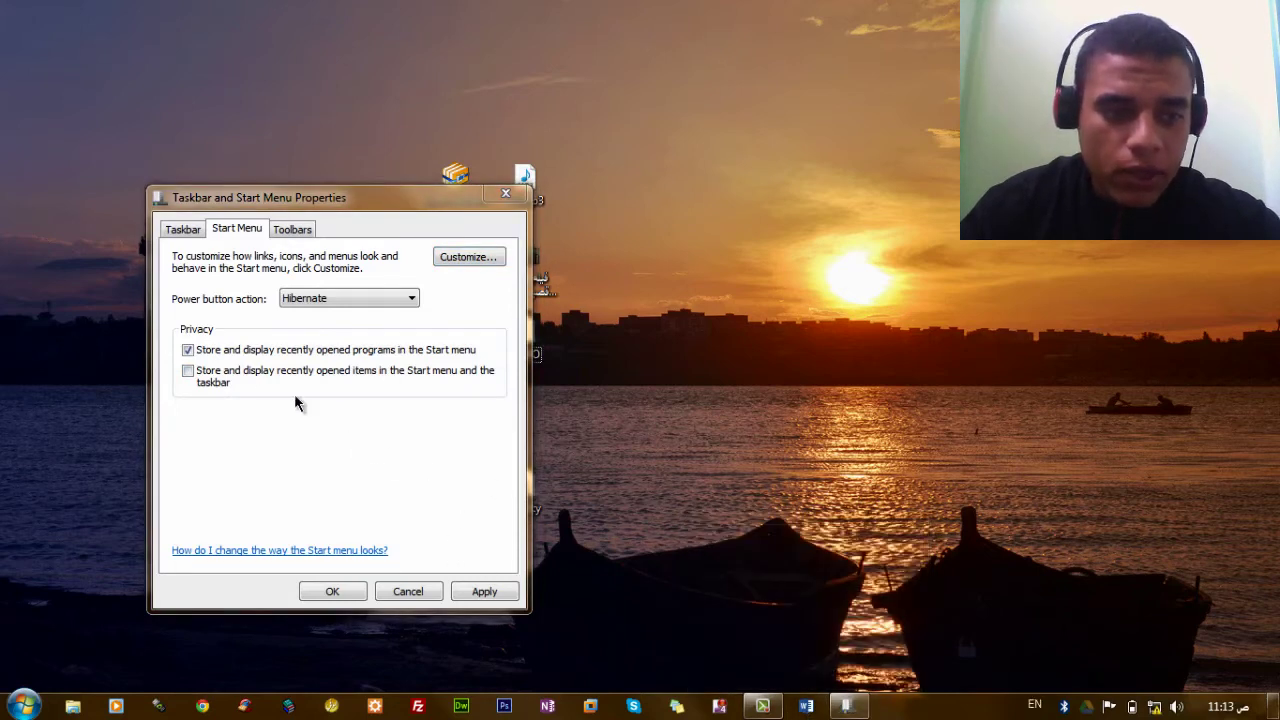
click(484, 591)
Examine Word's taskbar jump list for its pinned and recent documents with recent items disabled
right_click(806, 707)
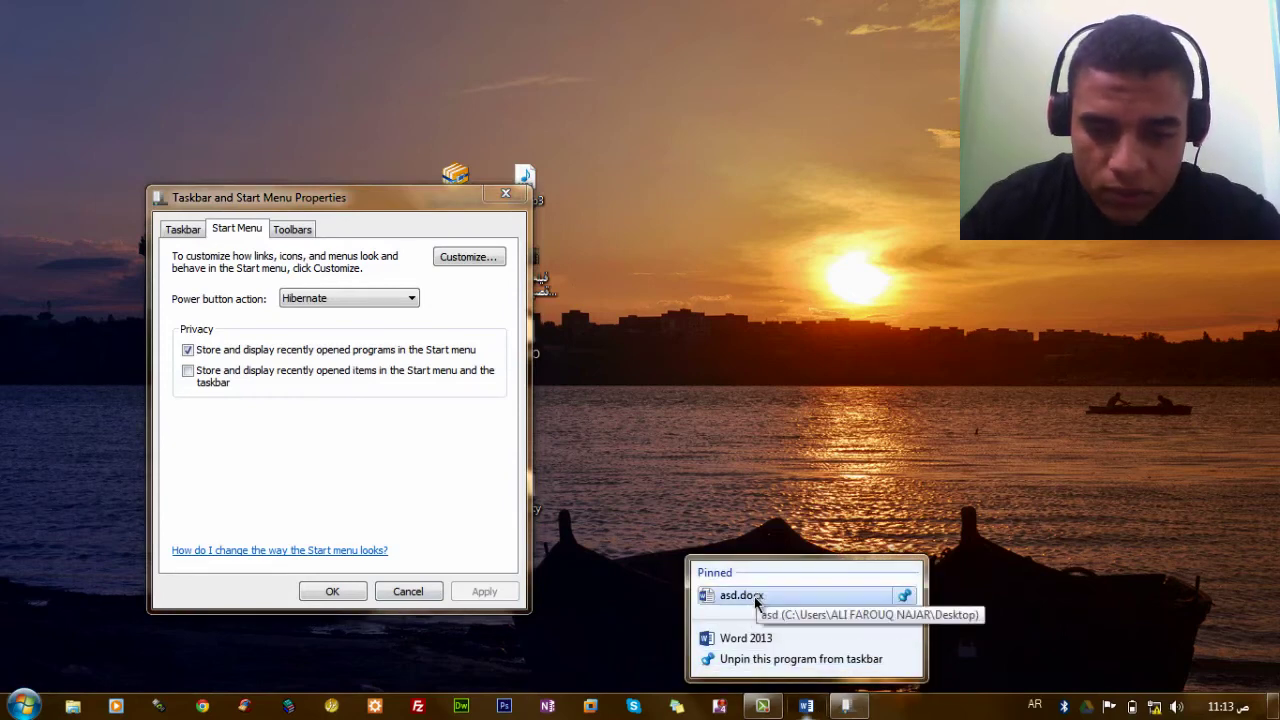
drag(755, 598, 772, 578)
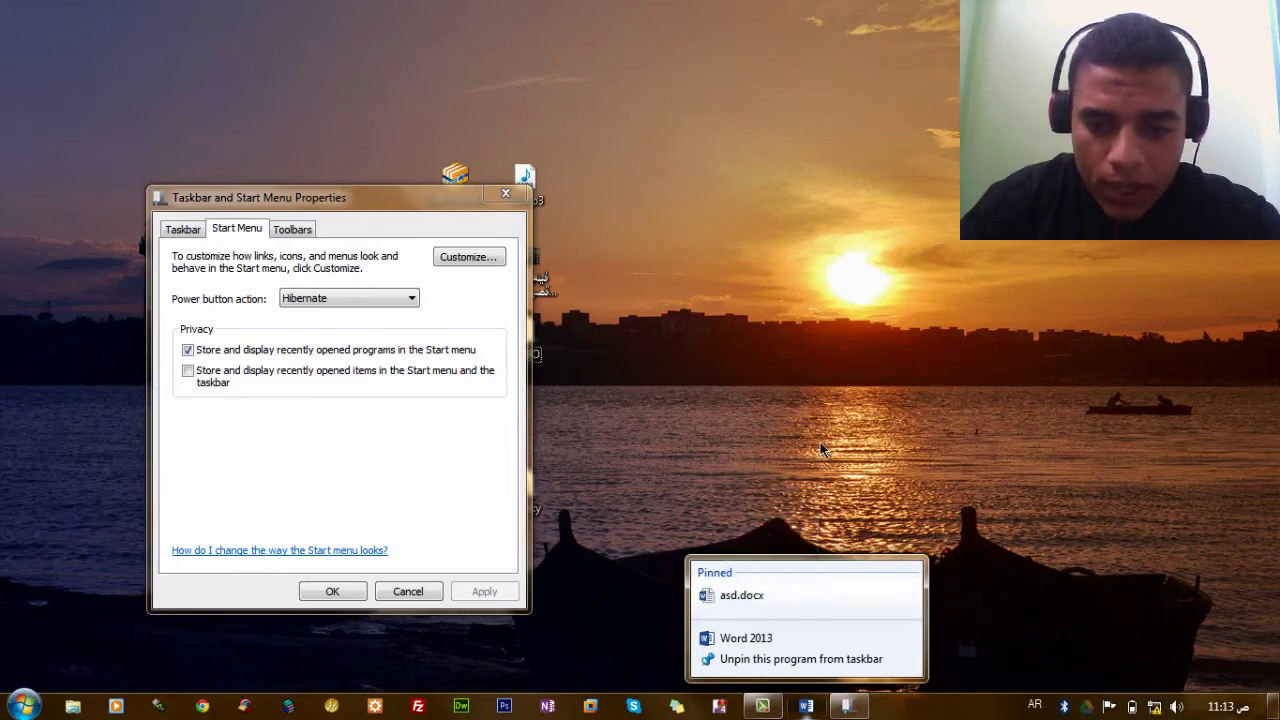
click(808, 480)
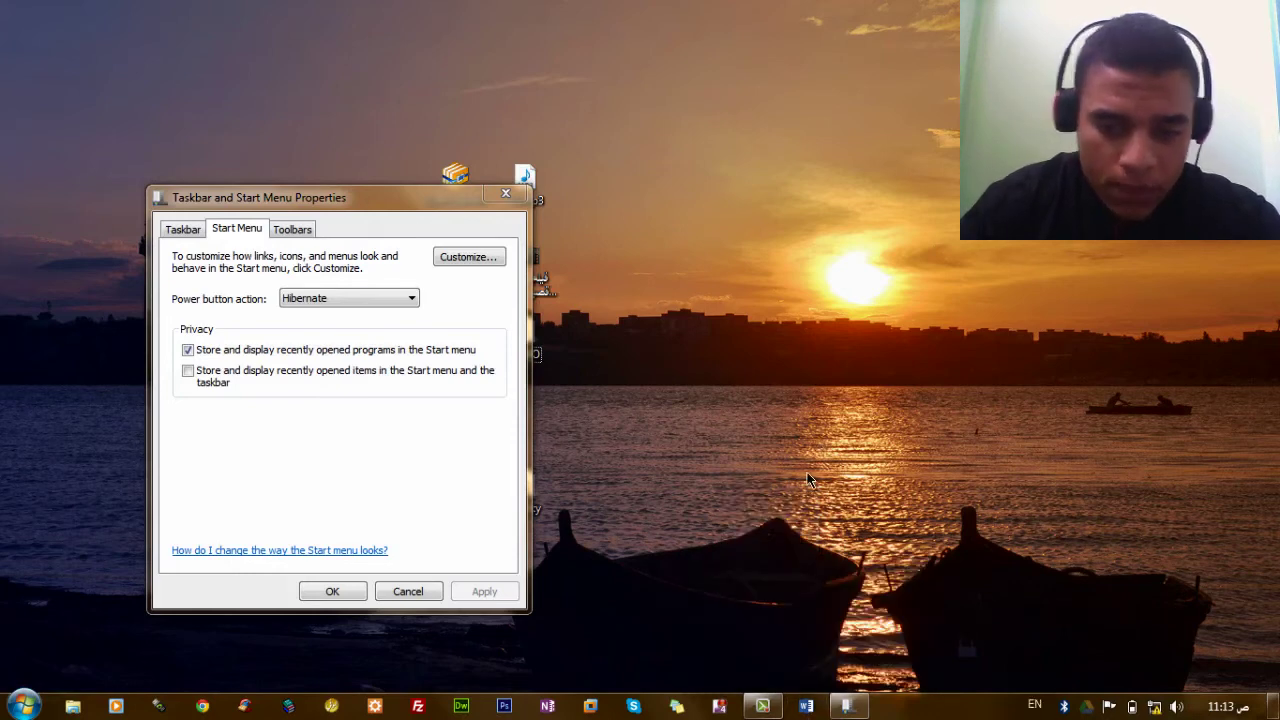
right_click(808, 708)
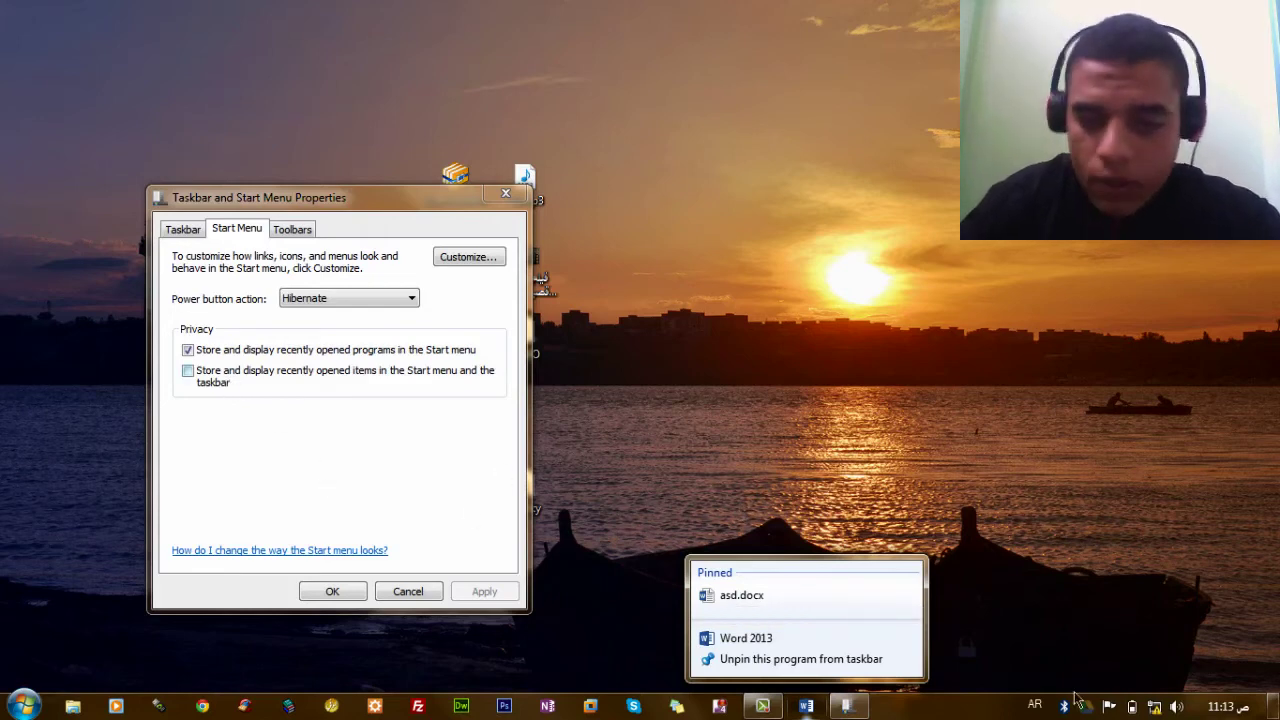
Re-enable and apply storing recently opened items in the Start menu and taskbar, and close the properties after viewing the available taskbar toolbars
click(212, 374)
click(212, 374)
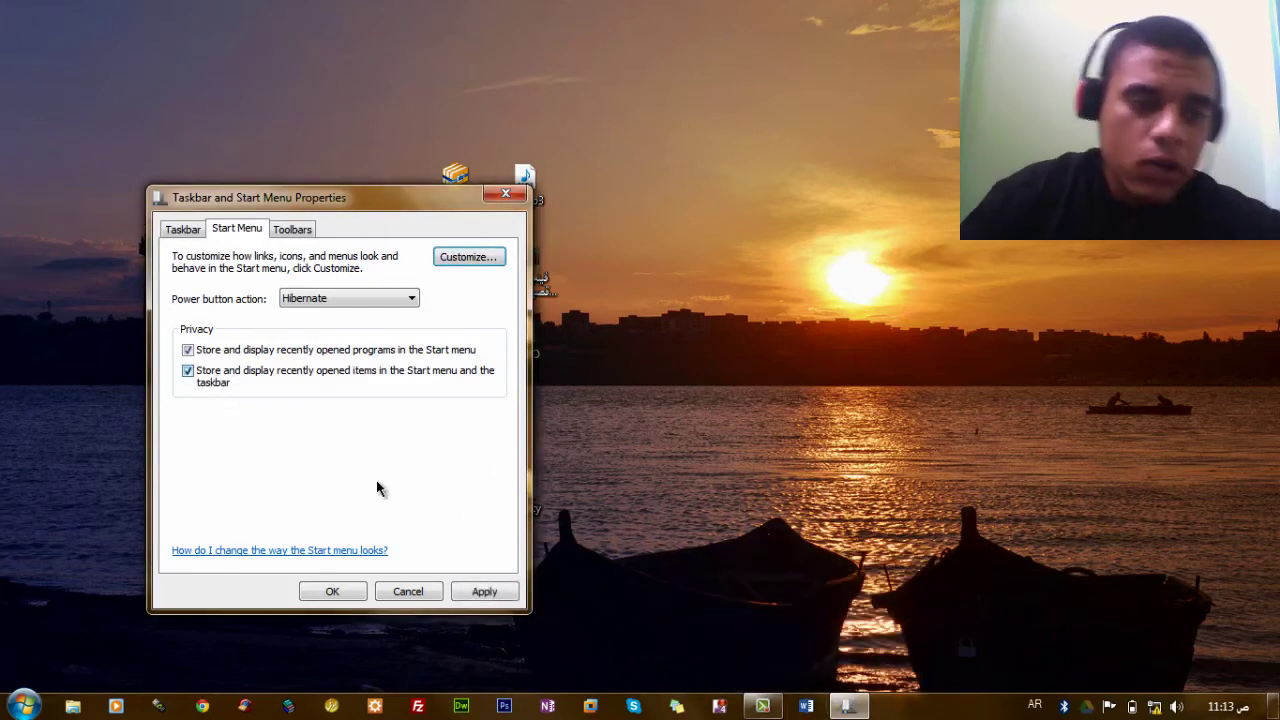
click(484, 591)
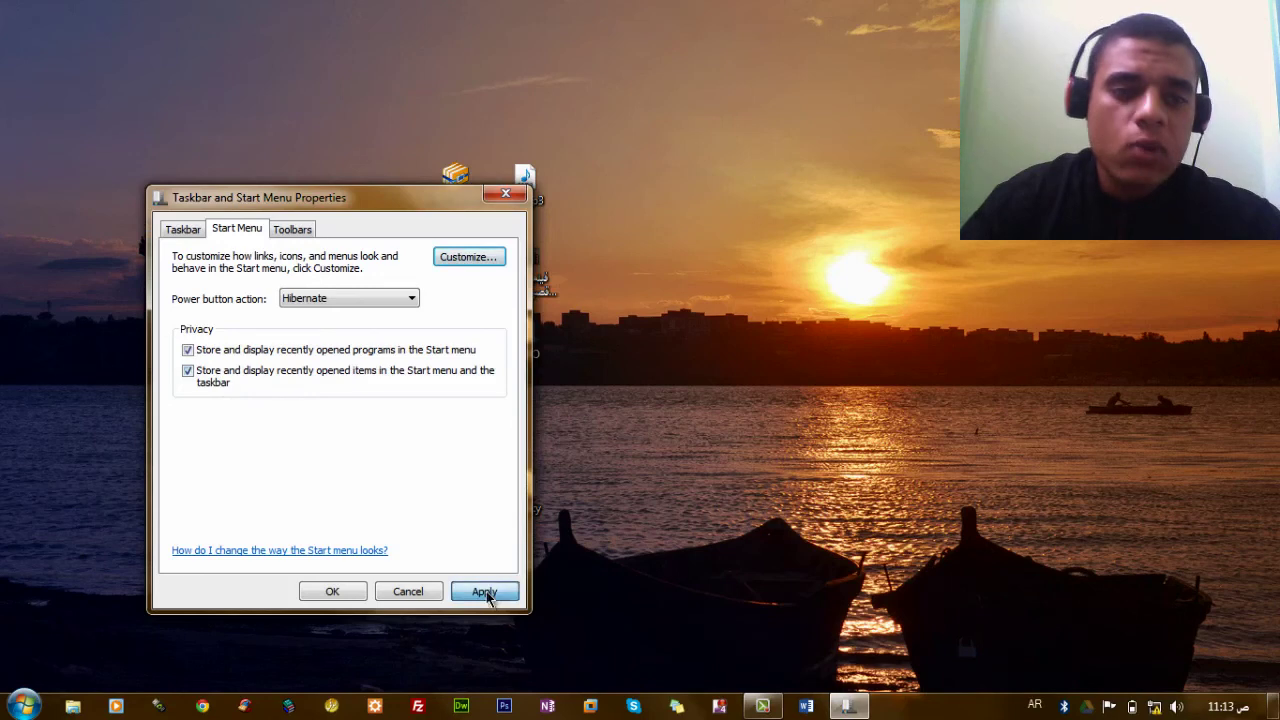
click(293, 230)
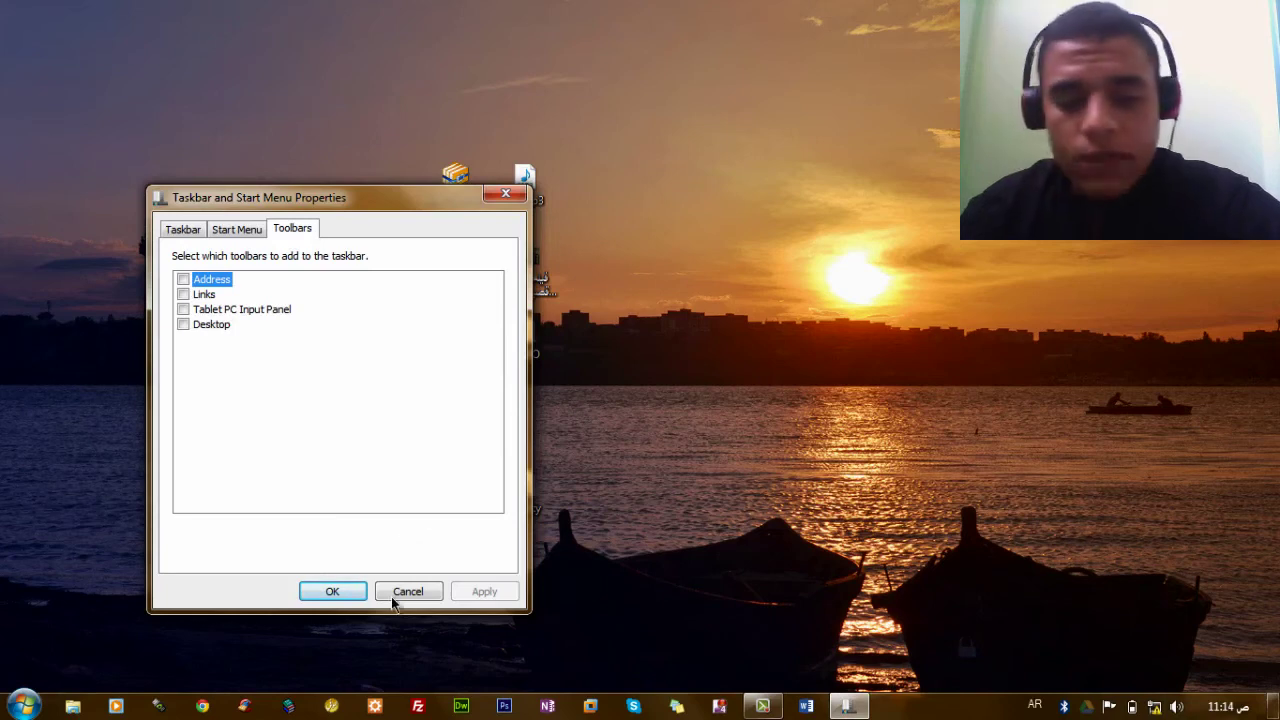
click(419, 588)
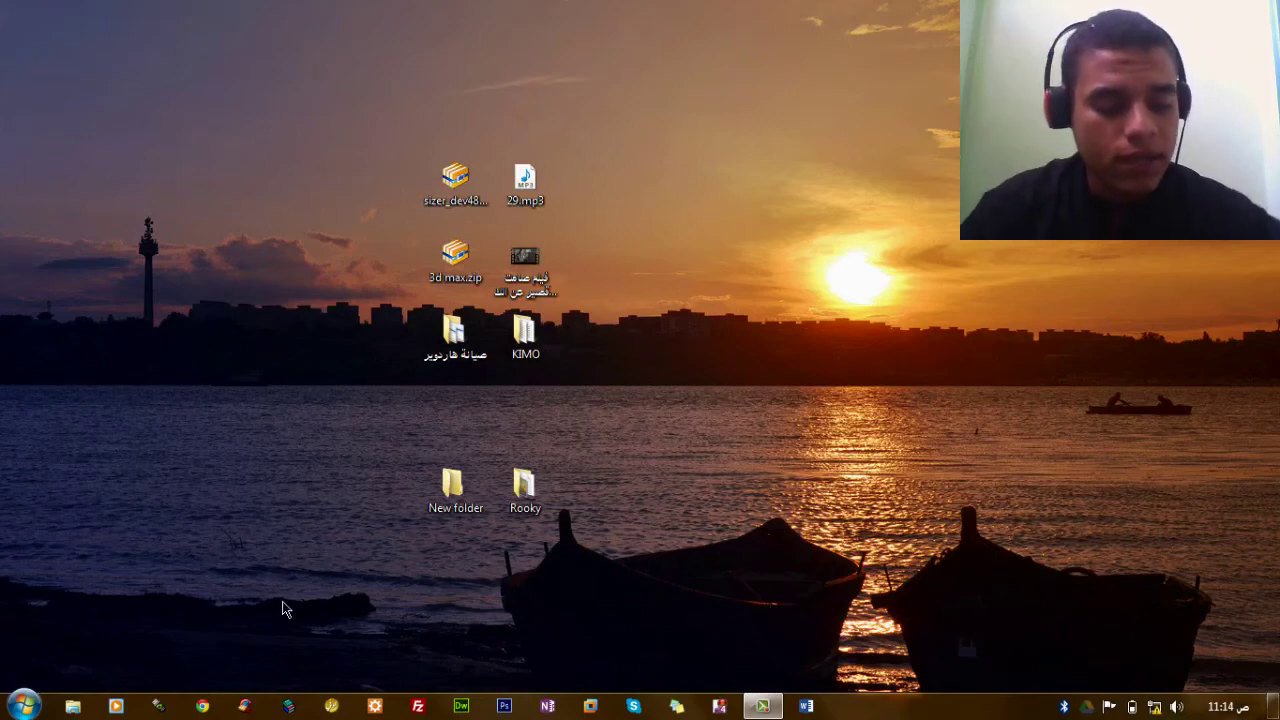
Open the Computer window and view Folder Options from it, closing the dialog without changes
key(super+e)
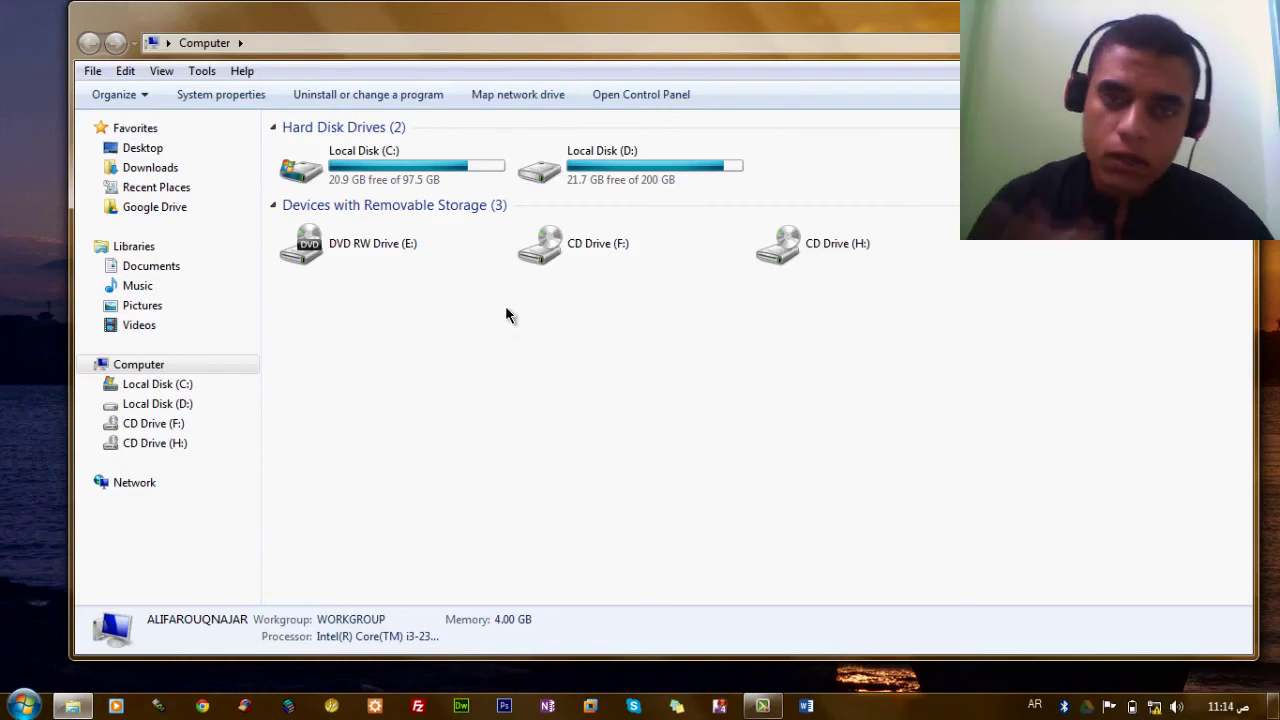
click(201, 71)
click(146, 94)
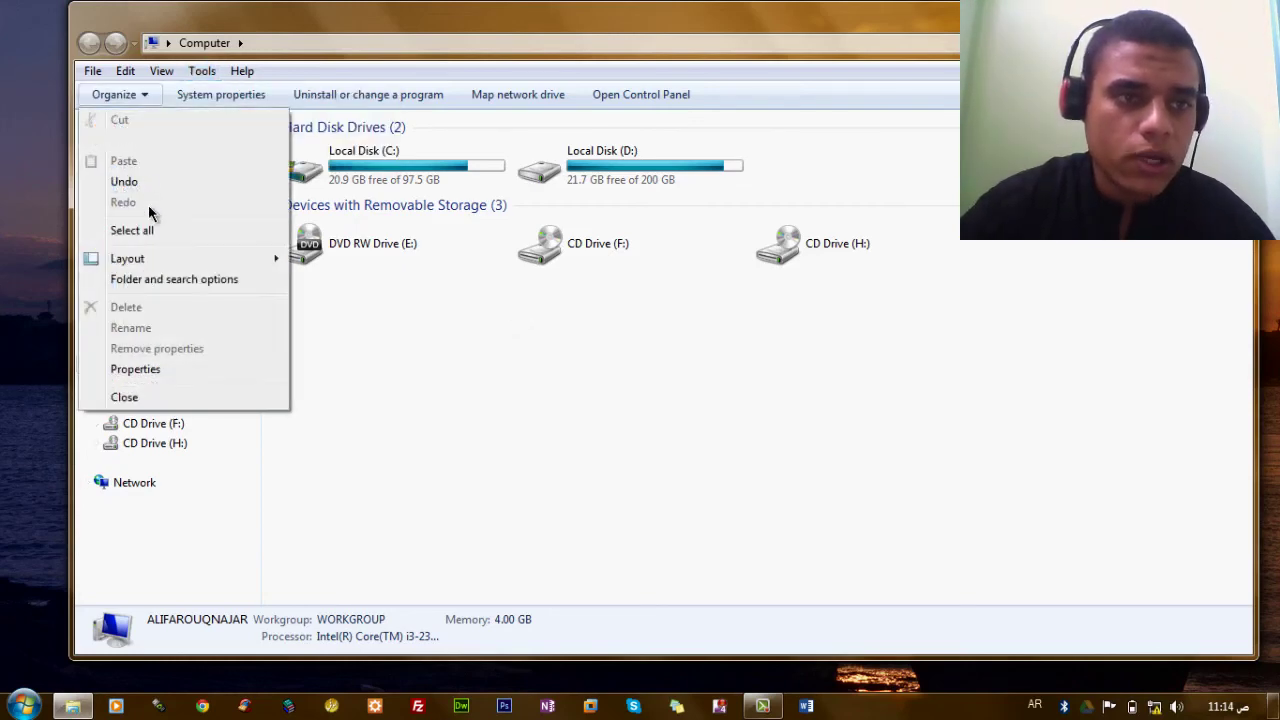
click(175, 280)
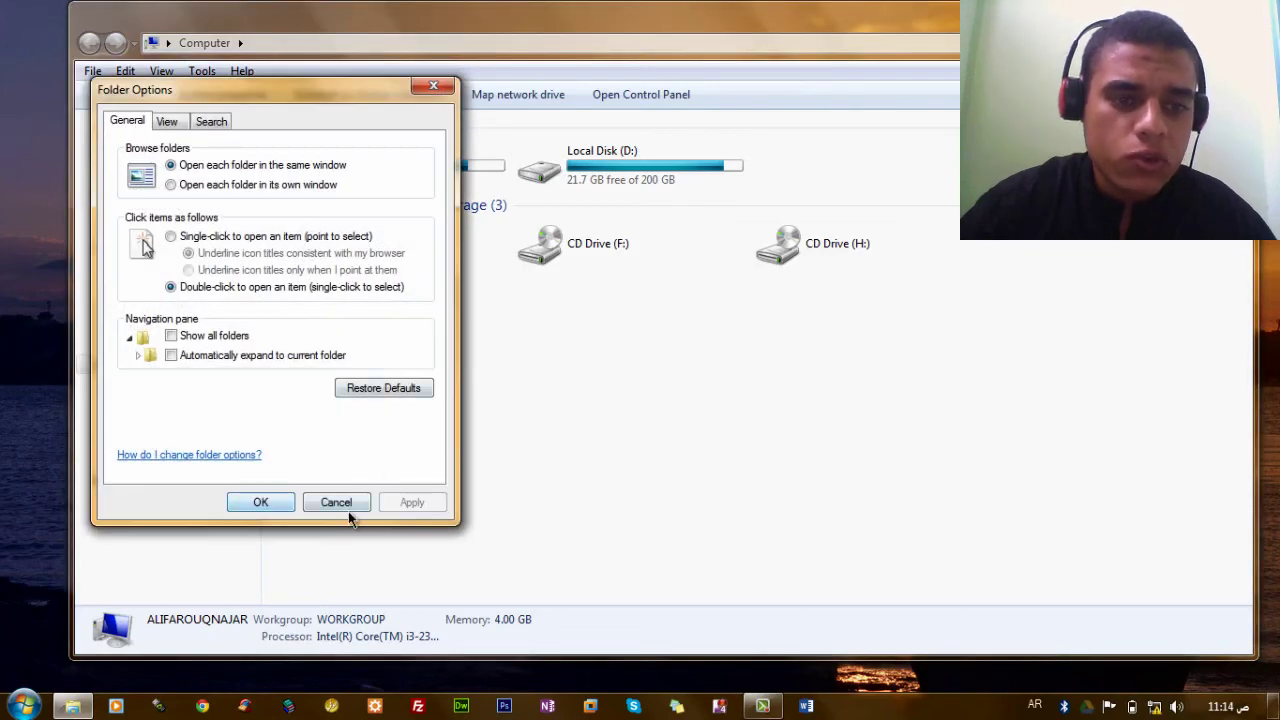
click(336, 503)
Review the advanced view settings for hidden and protected files in Folder Options via Control Panel, and close both windows
click(30, 707)
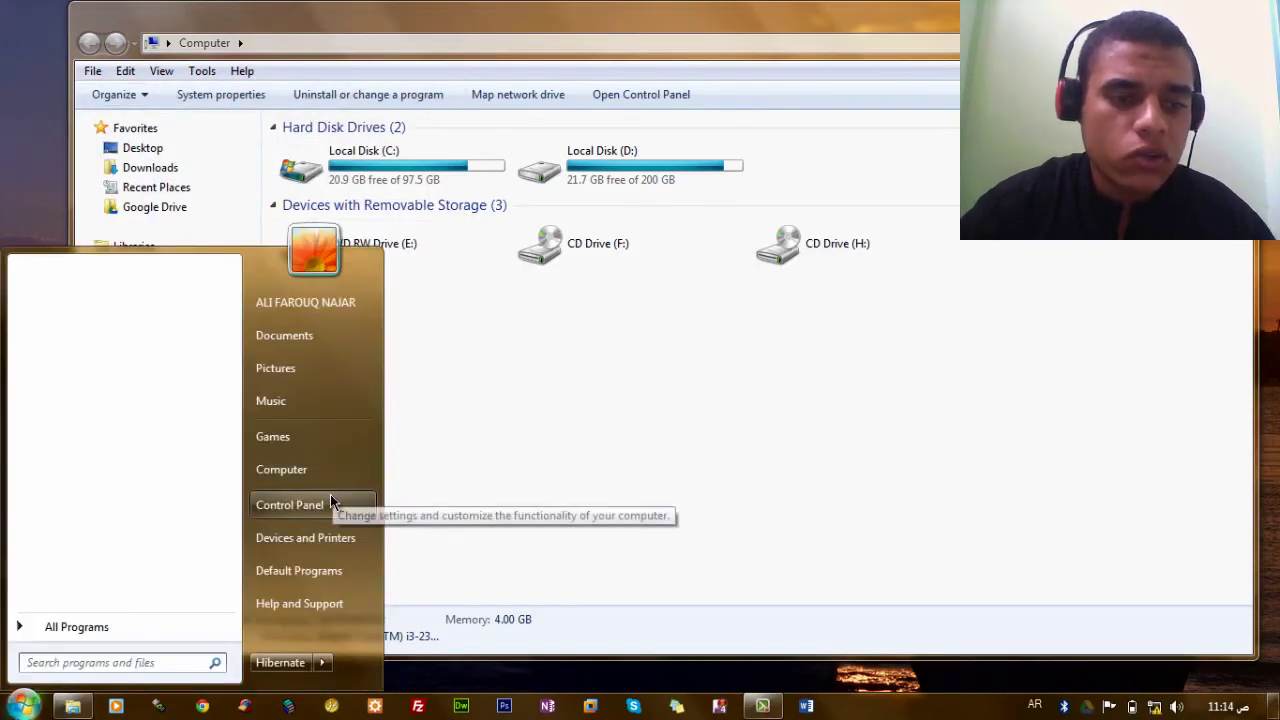
click(328, 494)
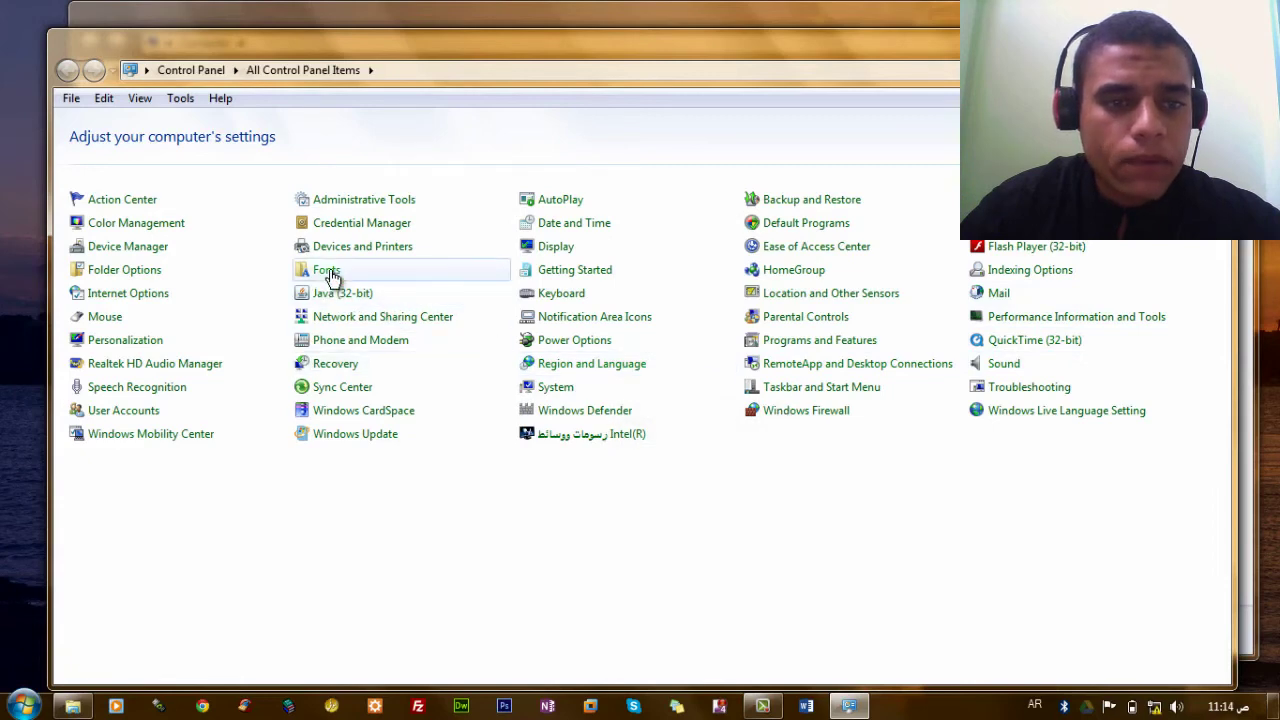
click(124, 269)
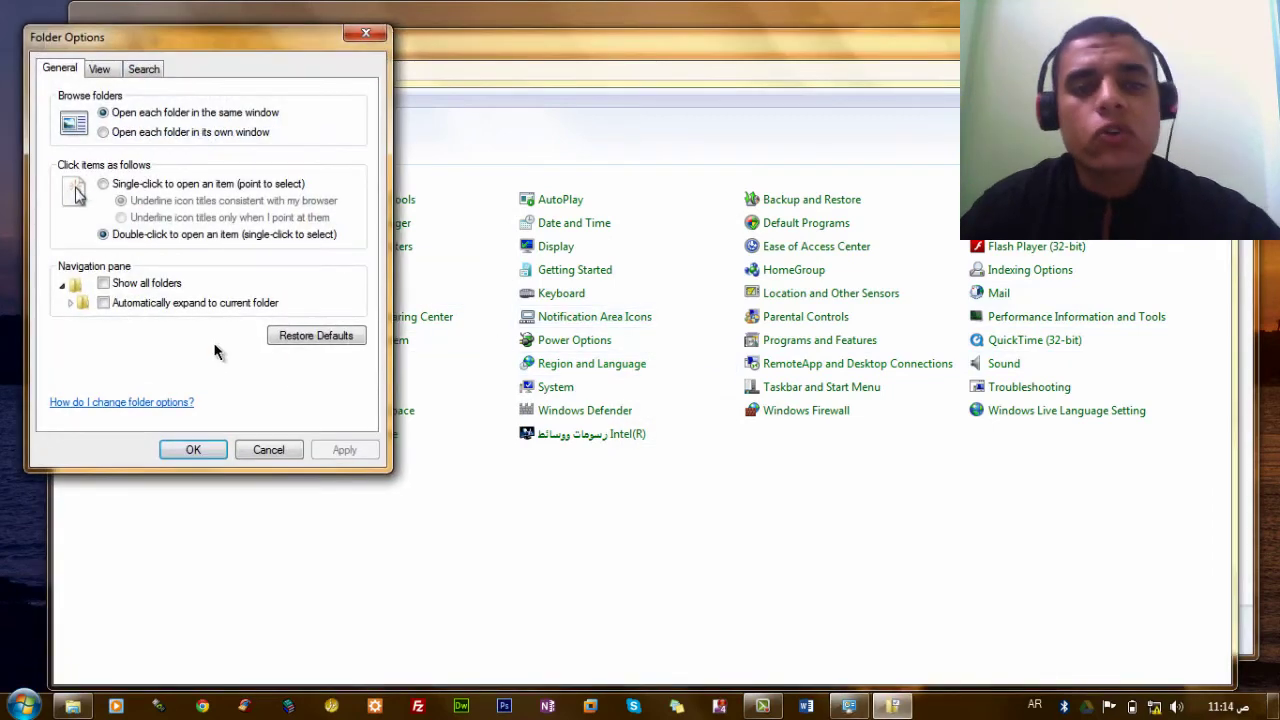
click(100, 69)
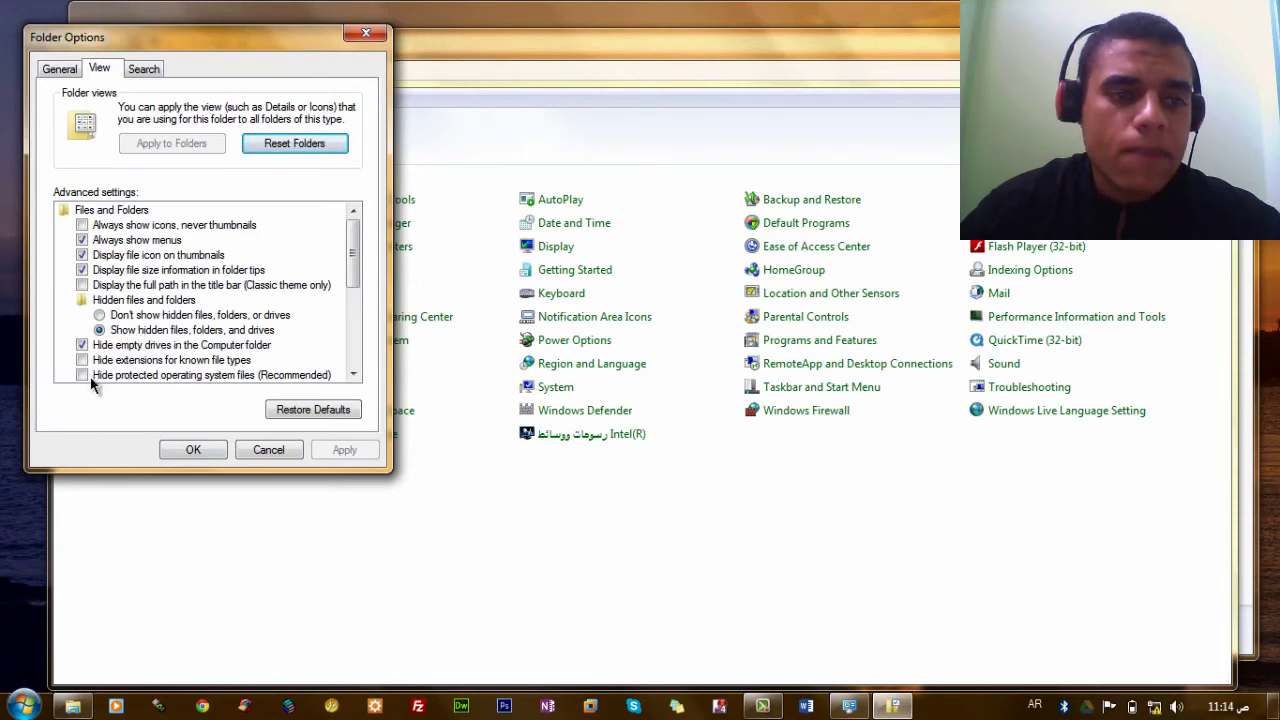
click(193, 449)
key(alt+F4)
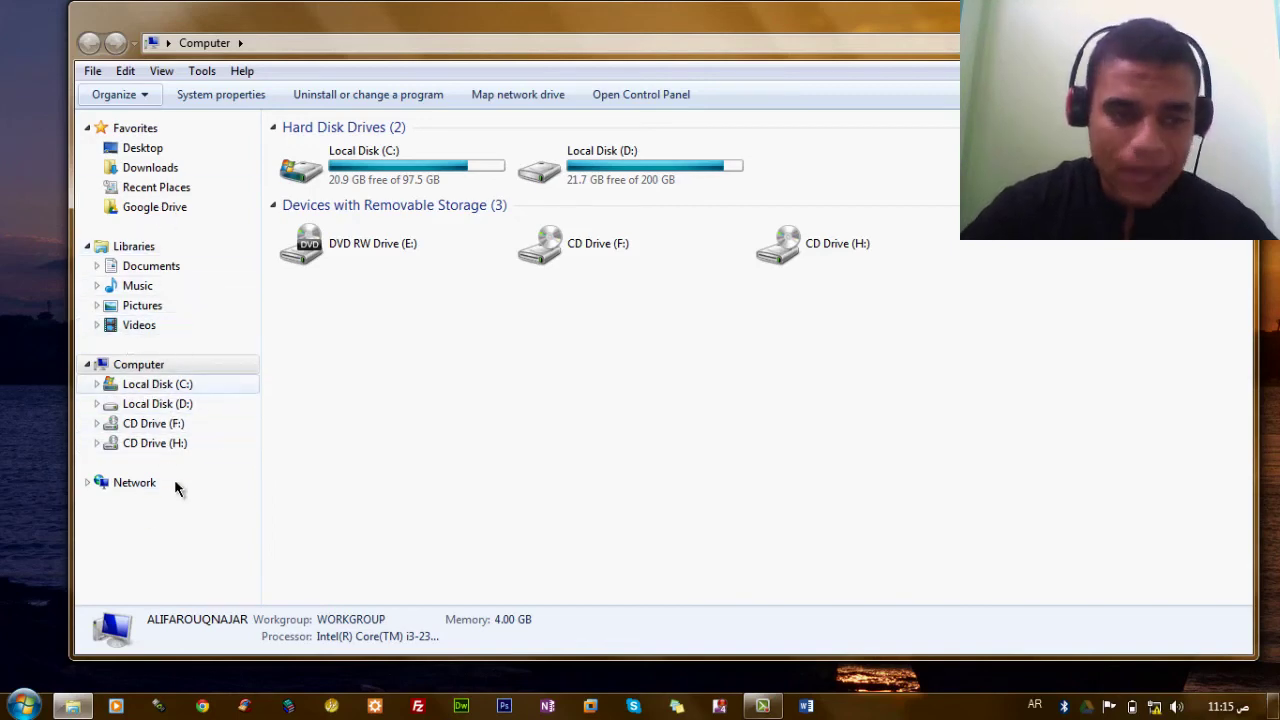
Open Local Disk (D:) and examine its system folders and the defaultPerfLog.txt file
click(160, 404)
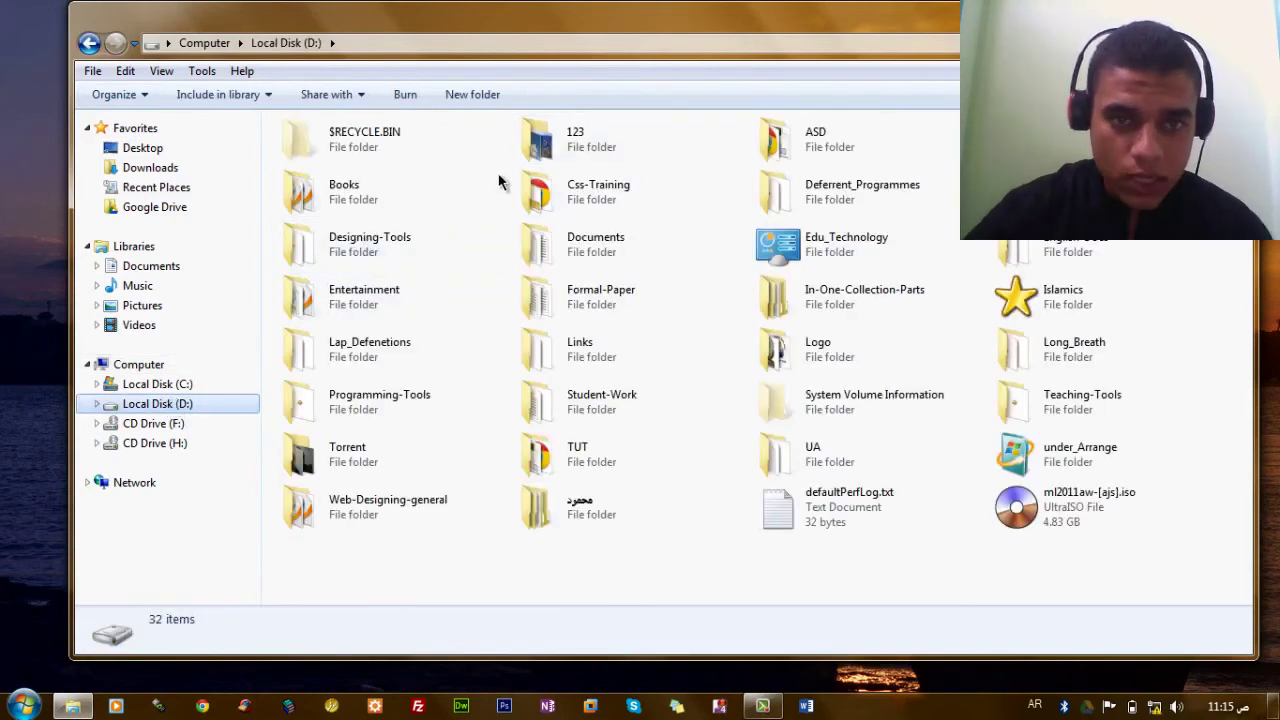
click(402, 146)
click(868, 398)
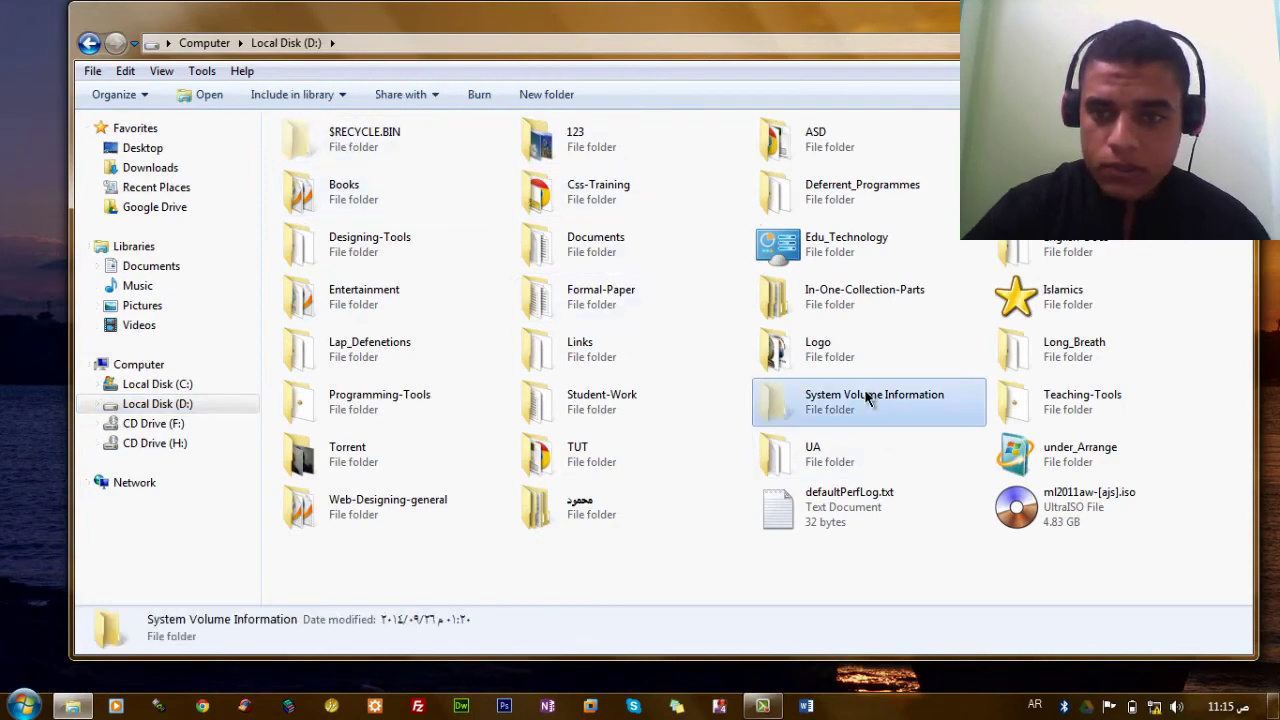
click(780, 504)
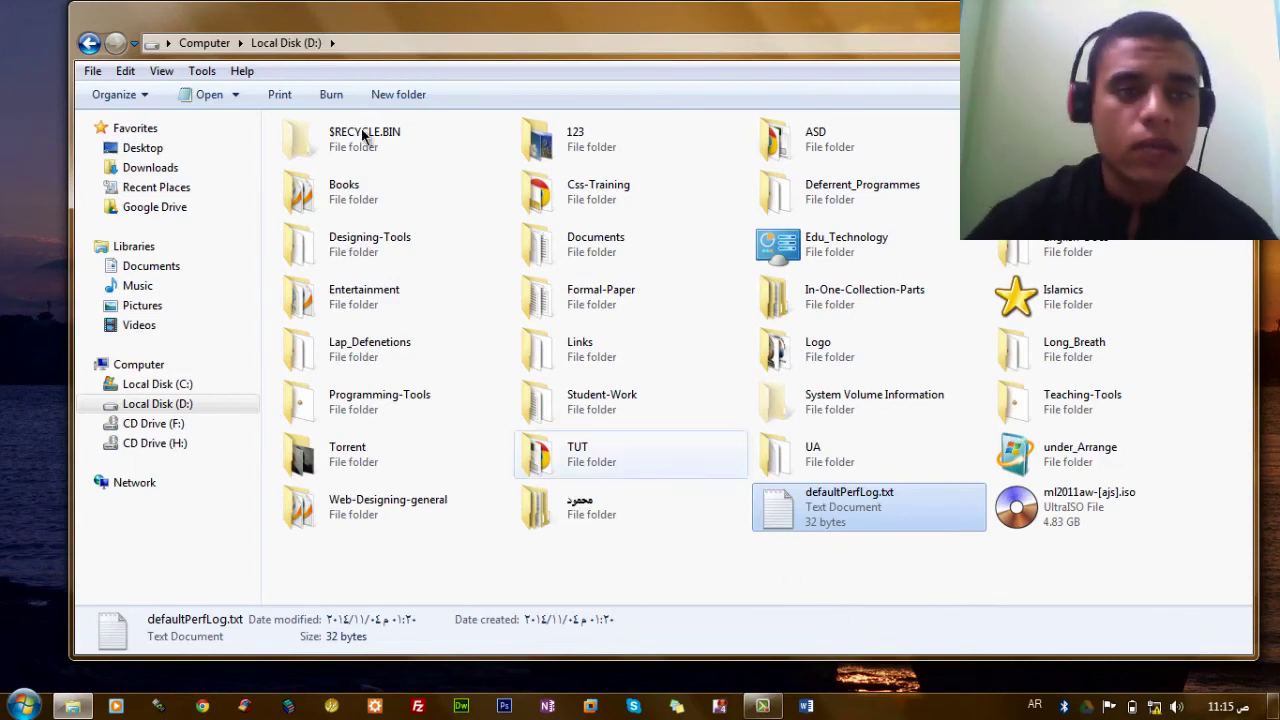
Review the Explorer layout options and examine the details of a folder and of the ml2011aw-[ajs].iso file on Local Disk (D:)
click(145, 95)
mouse_move(200, 258)
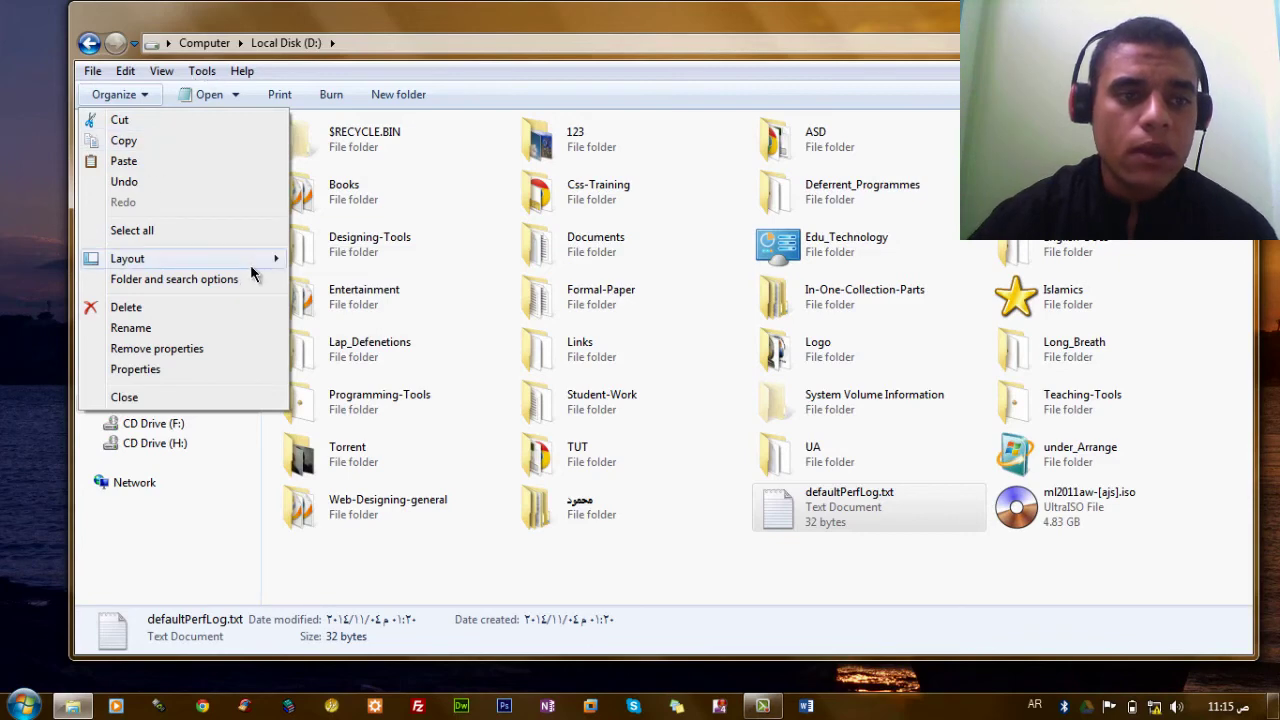
mouse_move(255, 262)
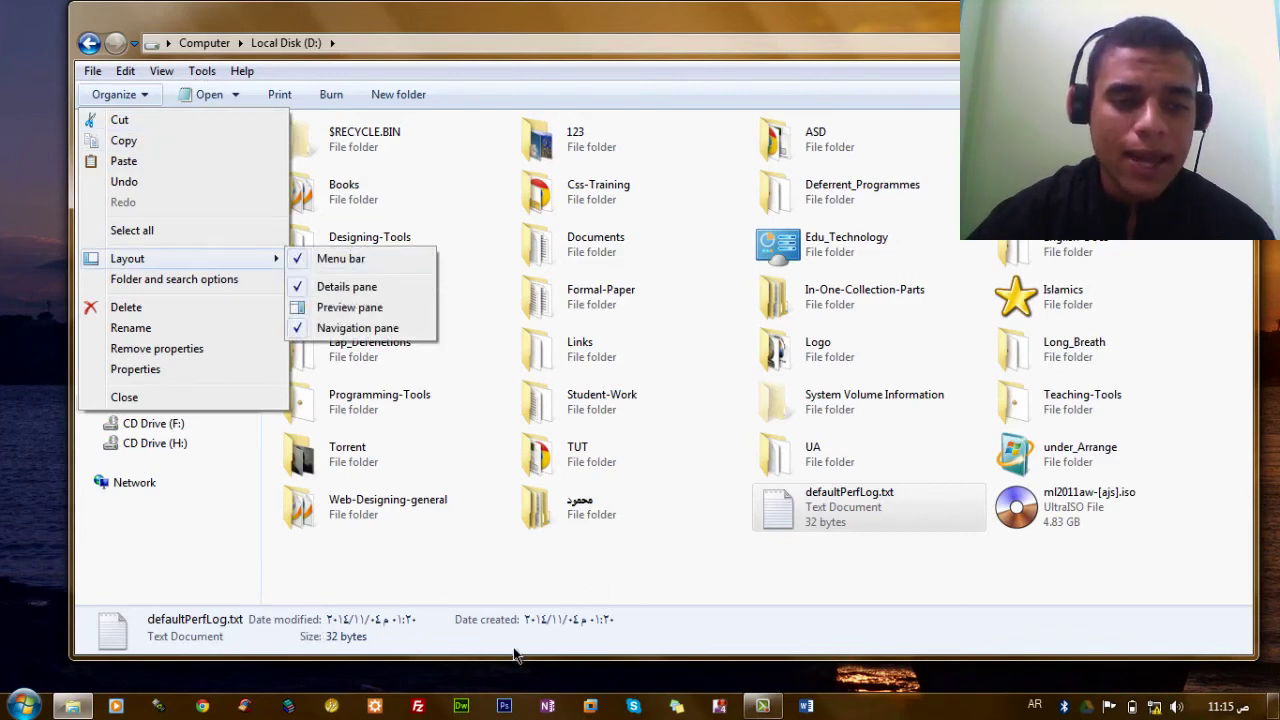
click(584, 515)
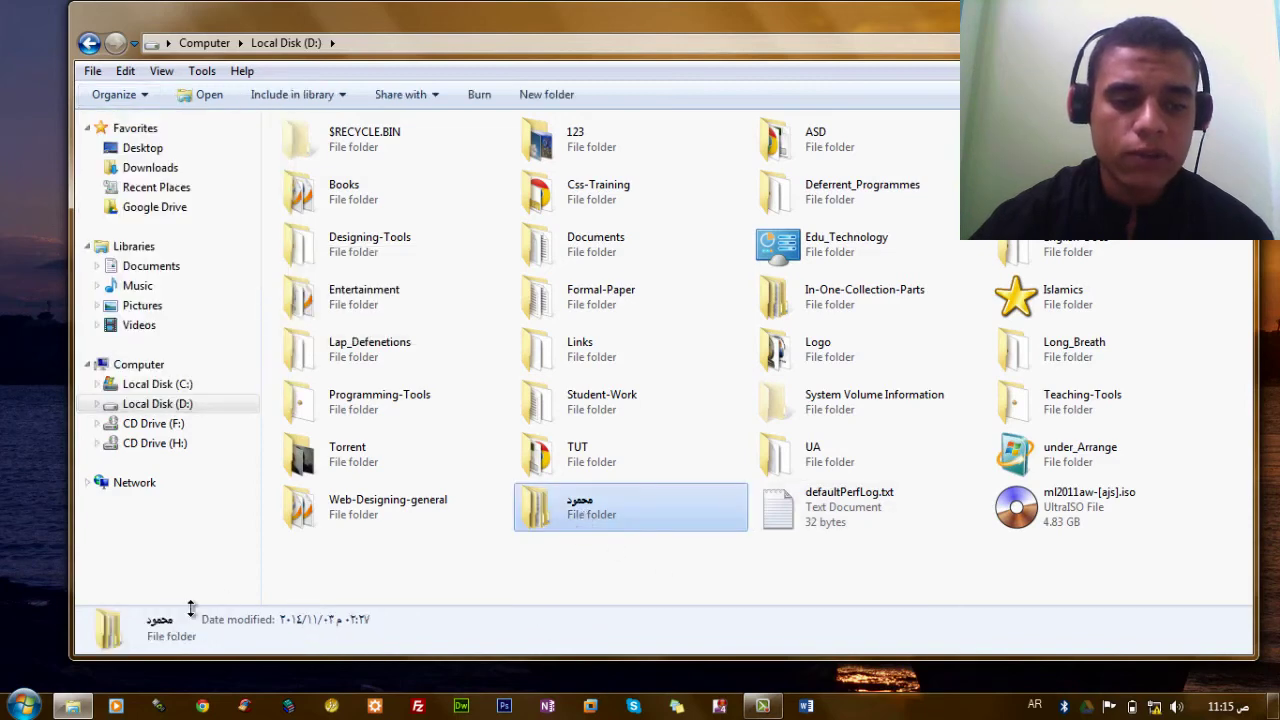
click(1047, 505)
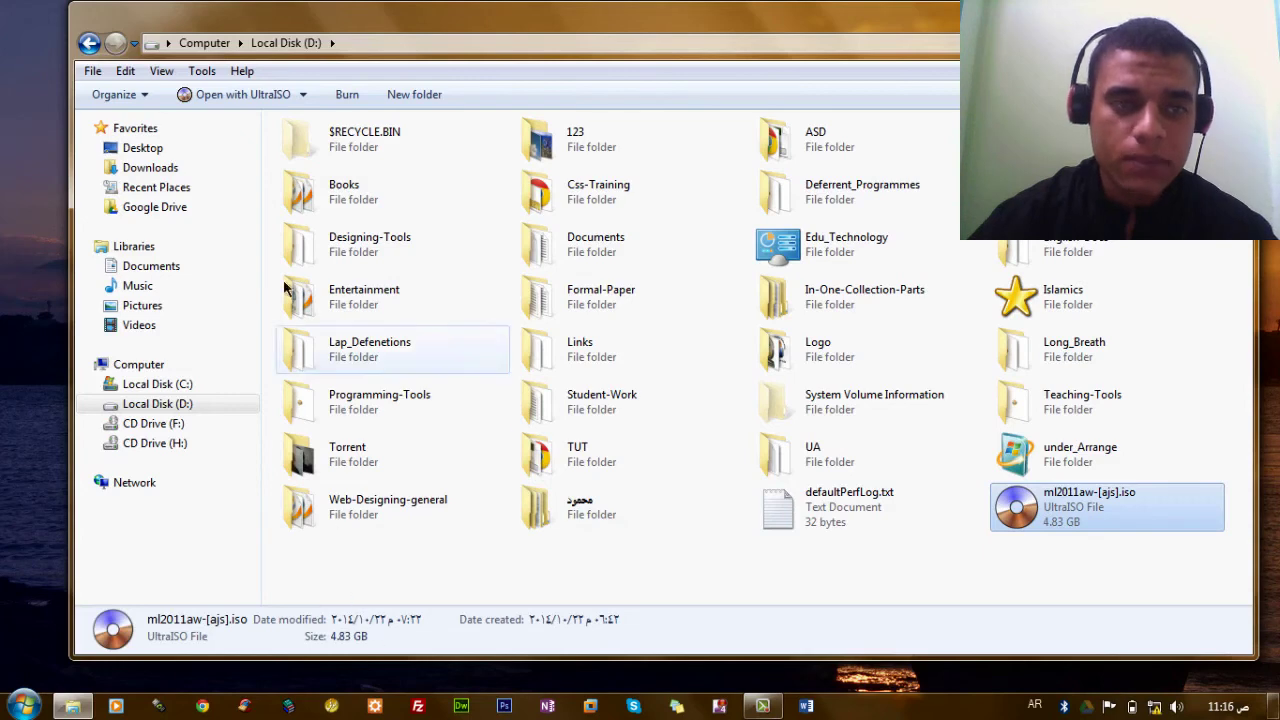
Show the preview pane and preview the 000.jpg image in the under_Arrange folder
click(143, 96)
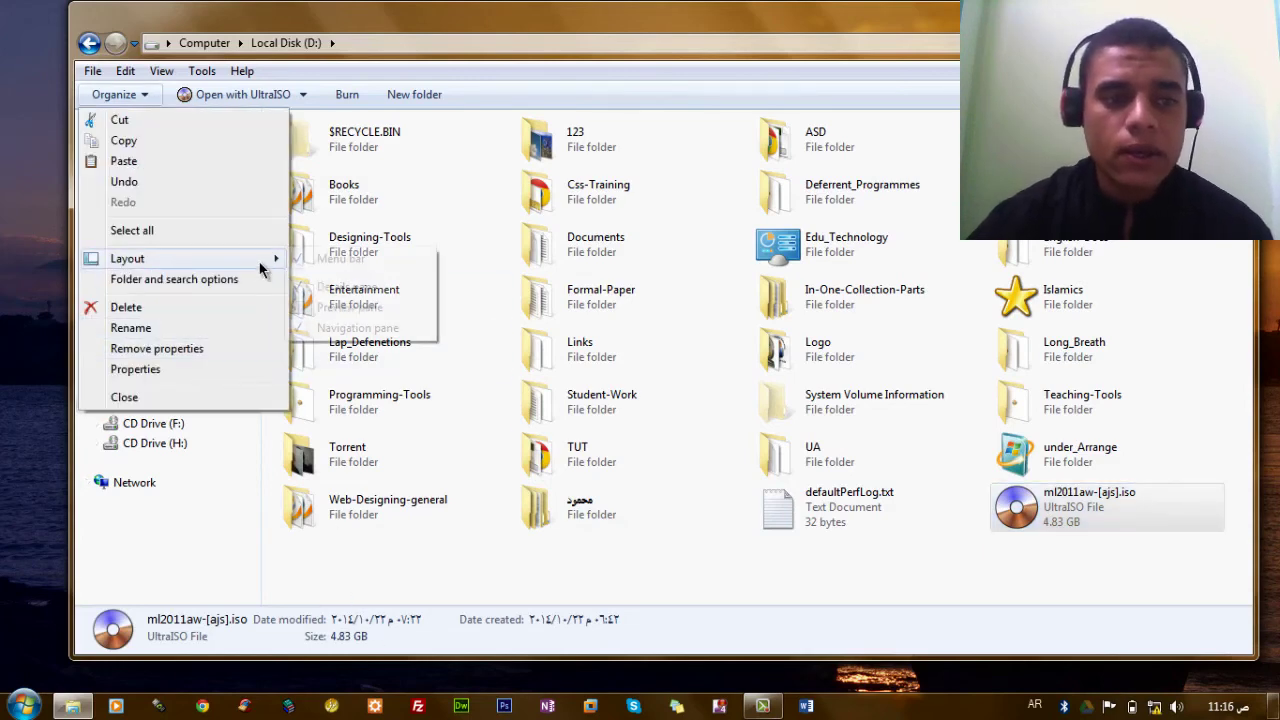
mouse_move(268, 259)
click(347, 308)
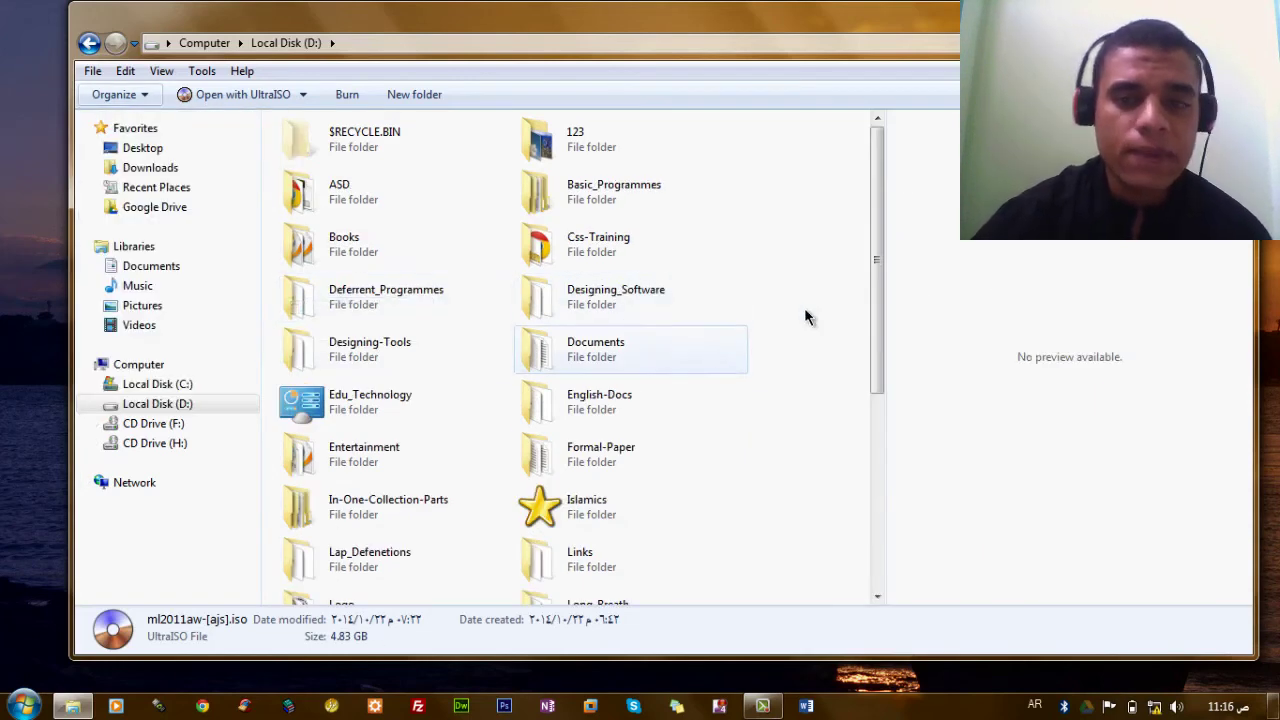
drag(876, 317, 875, 513)
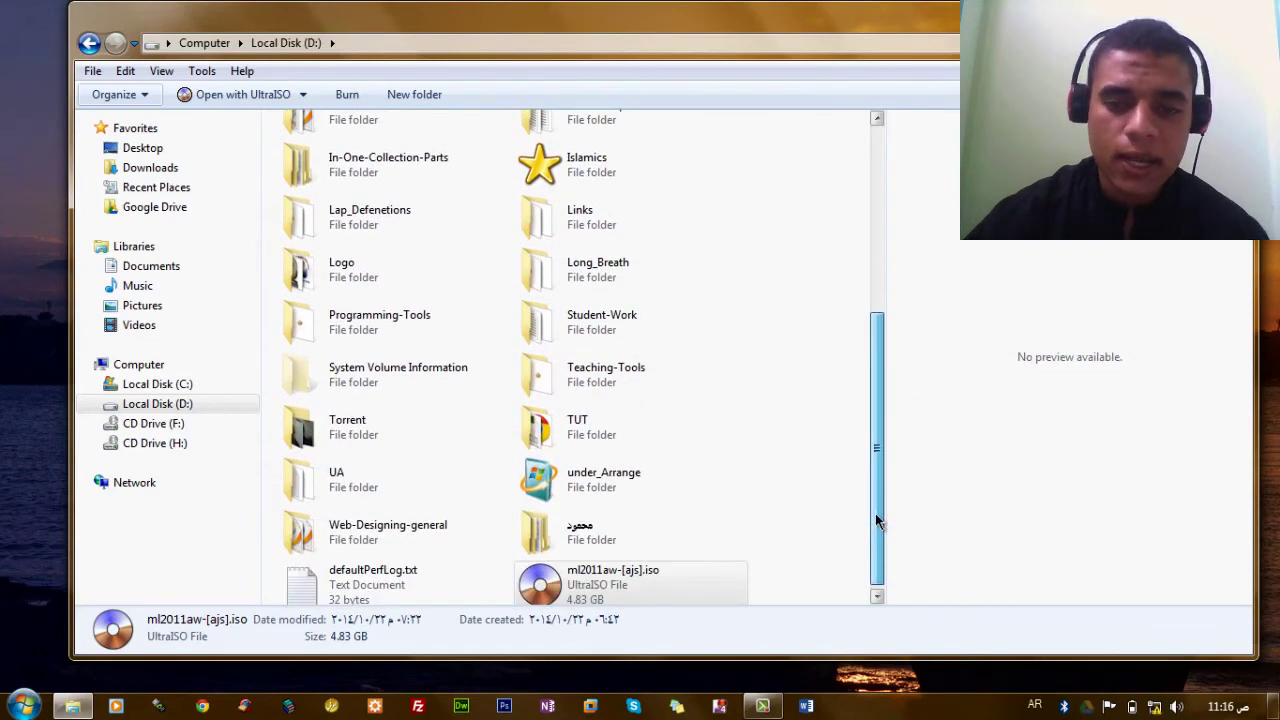
double_click(580, 486)
click(357, 560)
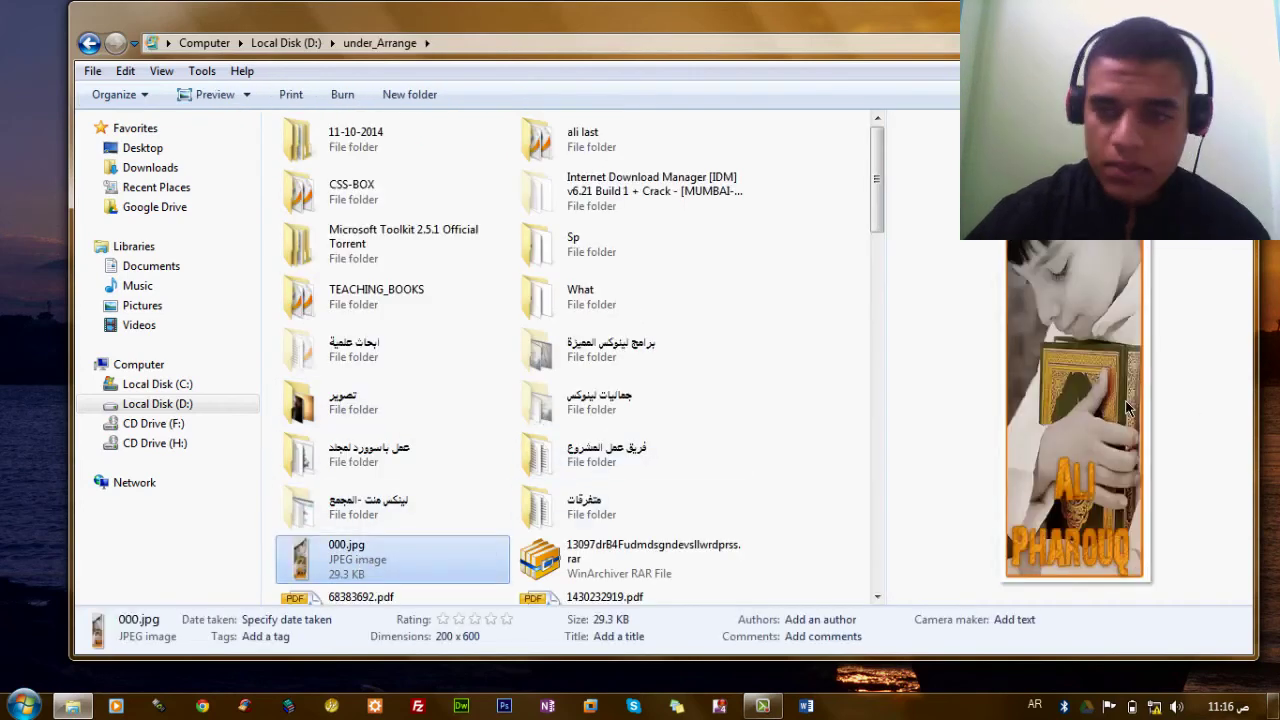
Preview 1430232919.pdf and page forward through it to its table of contents in the preview pane
drag(877, 194, 875, 217)
click(628, 445)
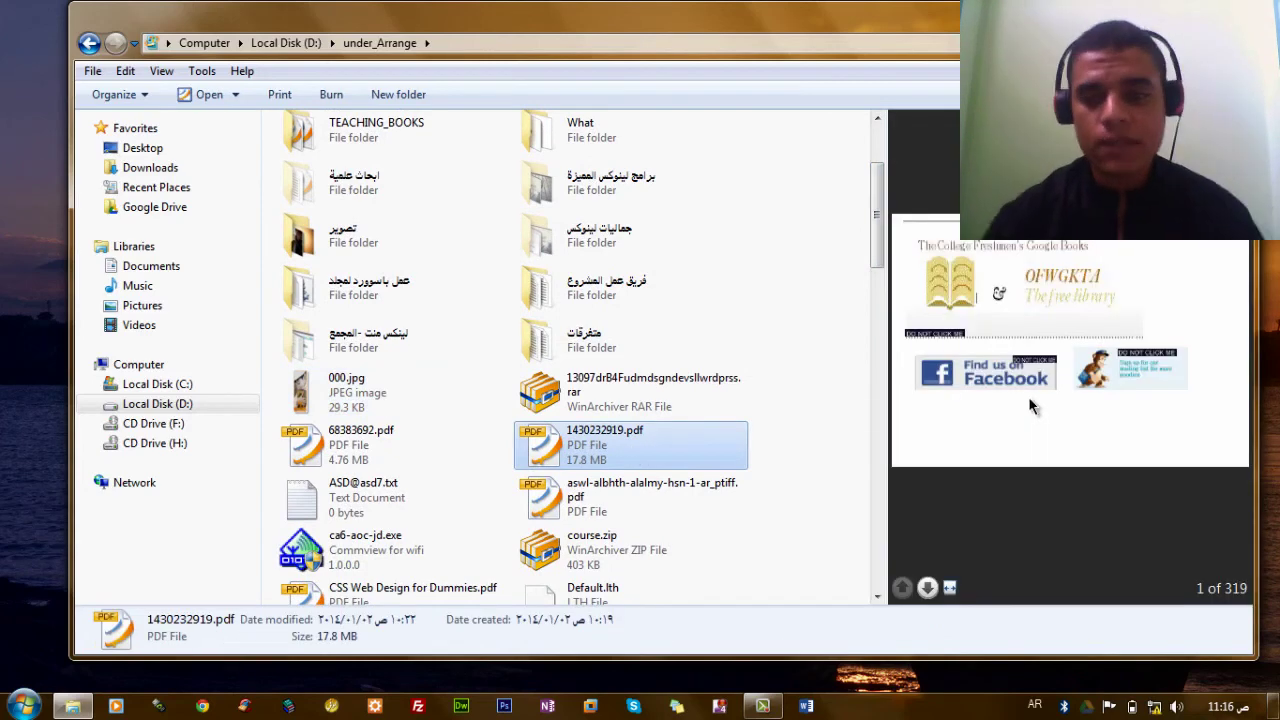
click(928, 588)
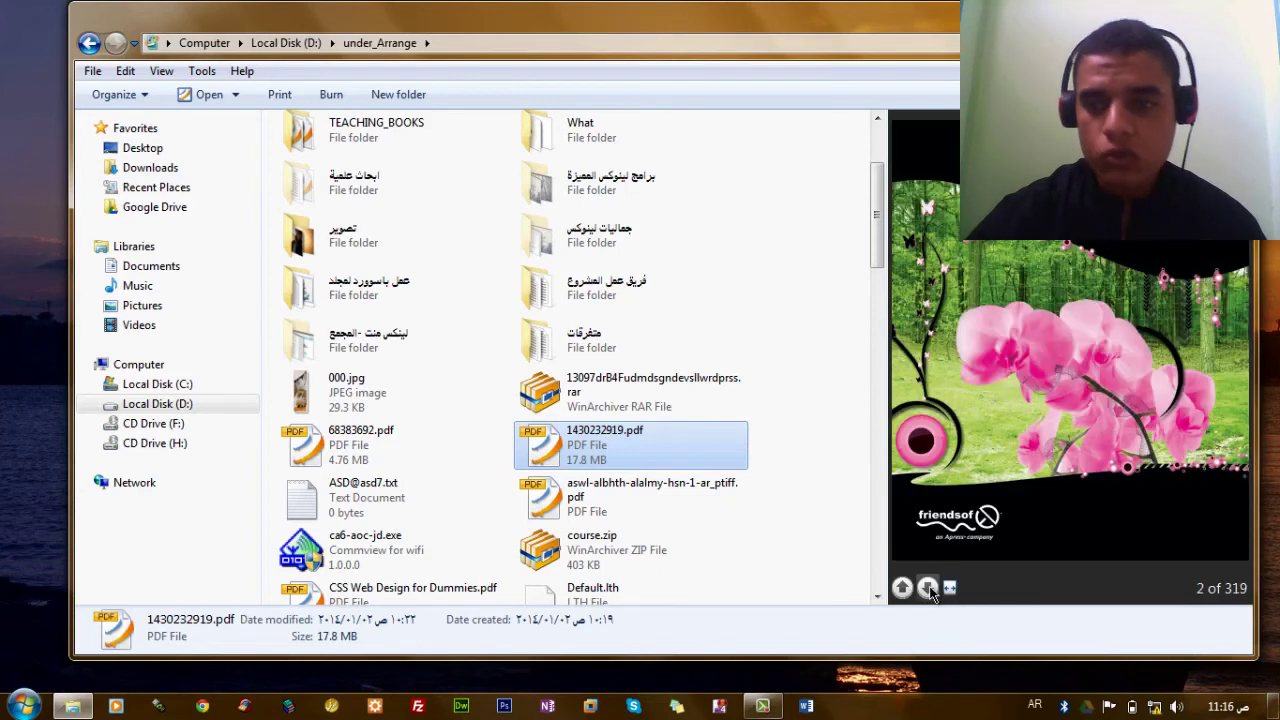
click(928, 588)
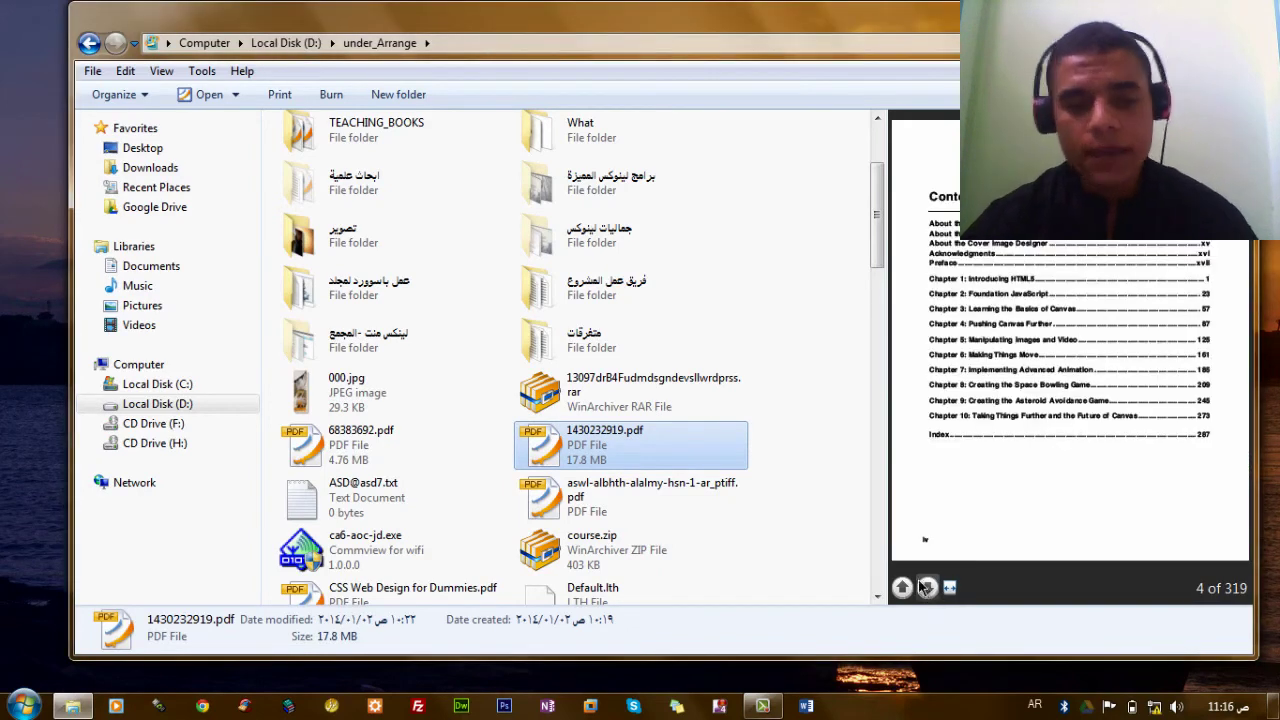
Find the Photoshop PSD file further down the under_Arrange folder and check whether it can be previewed
drag(878, 233, 883, 316)
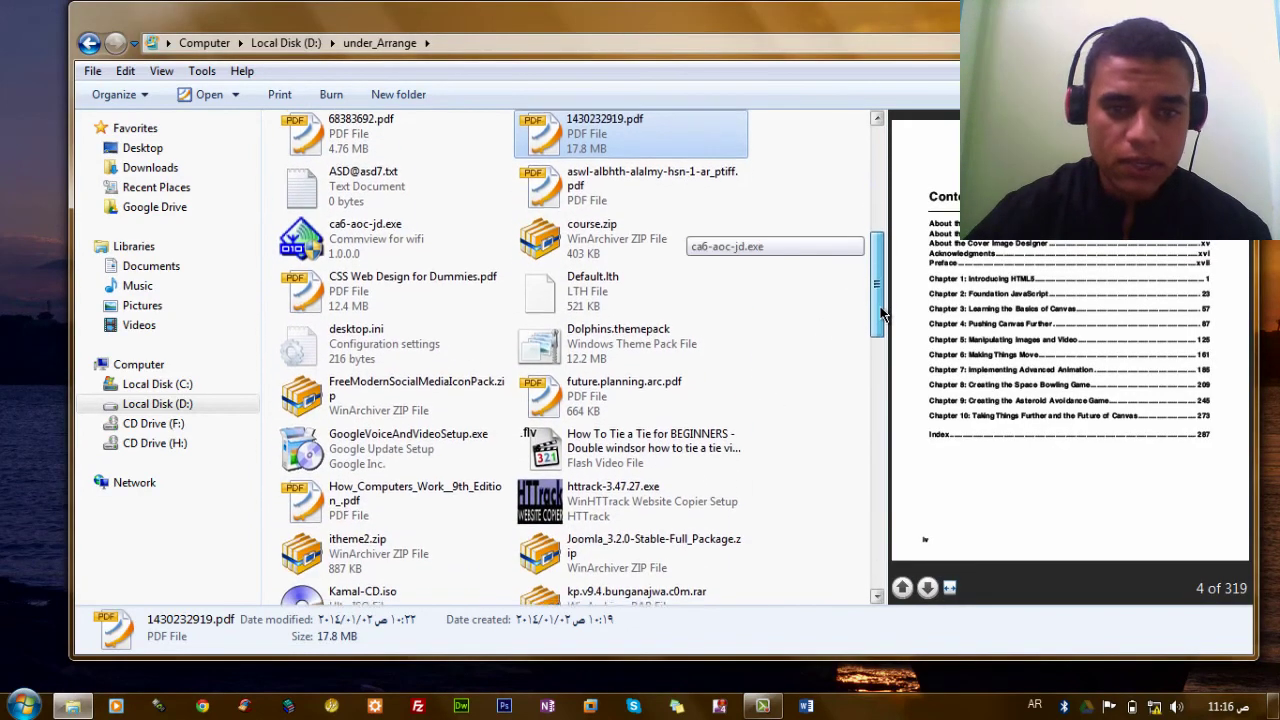
scroll(882, 315, down, 4)
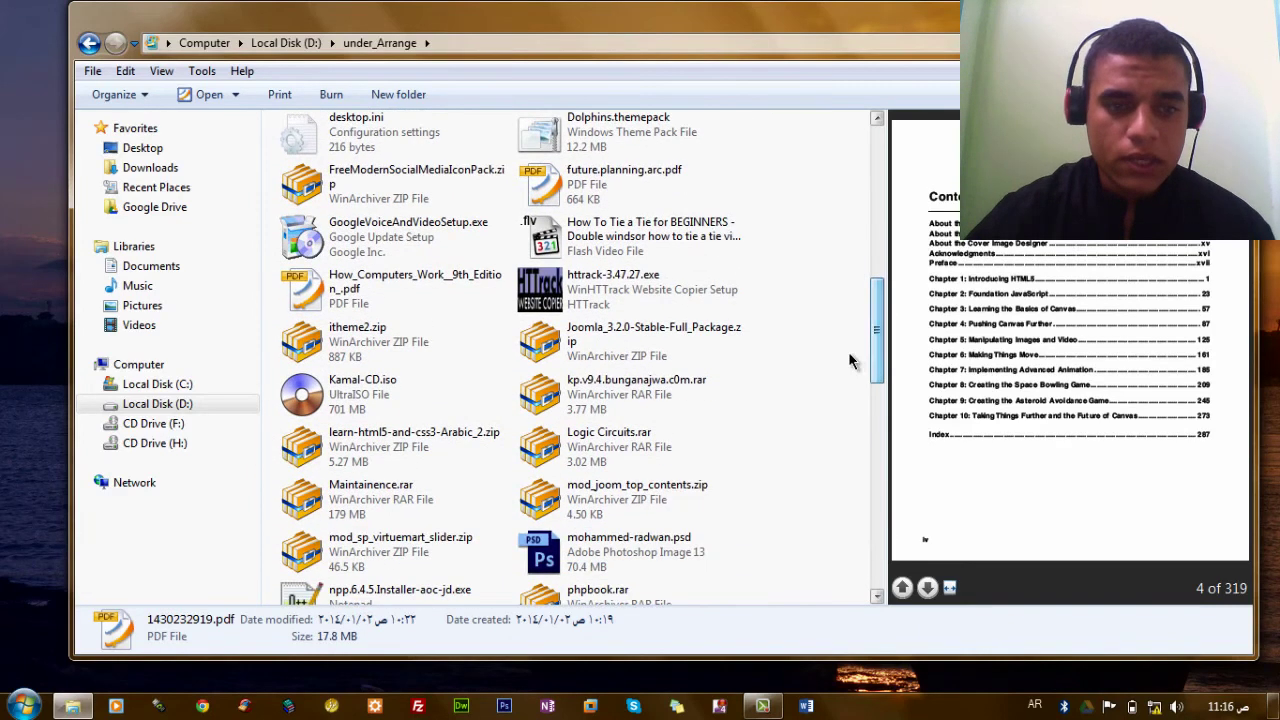
scroll(875, 323, down, 1)
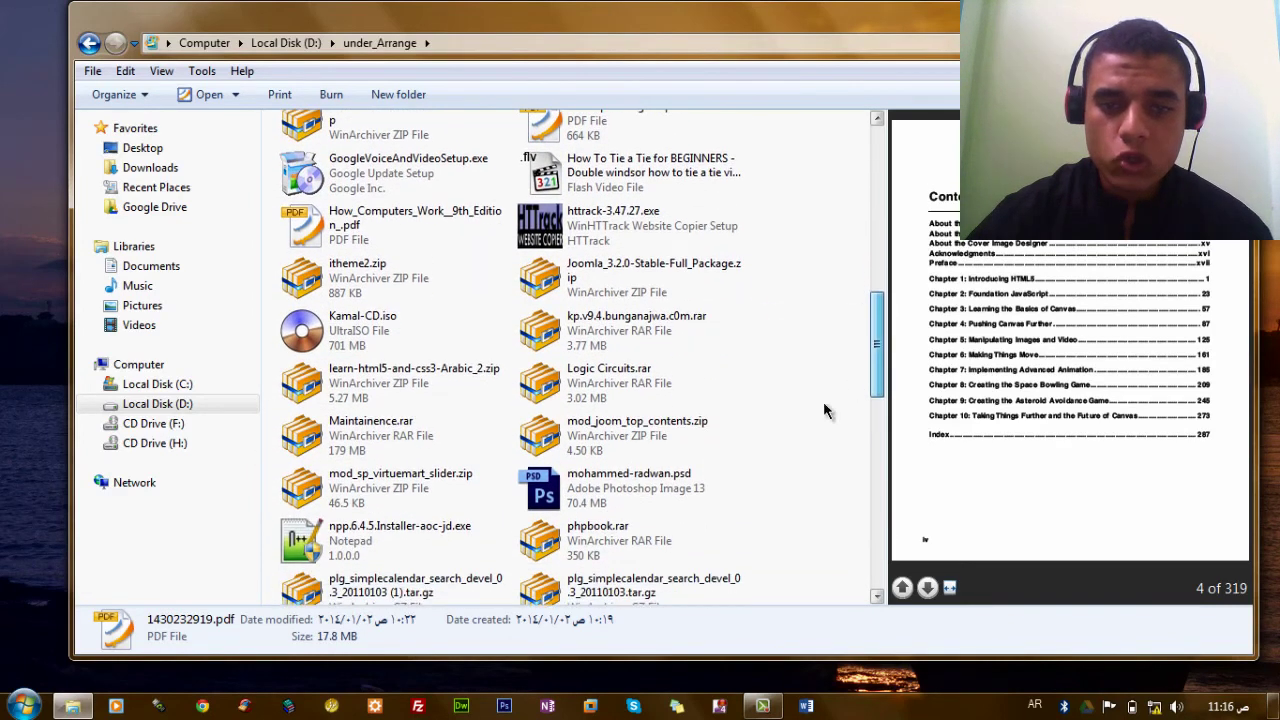
click(672, 486)
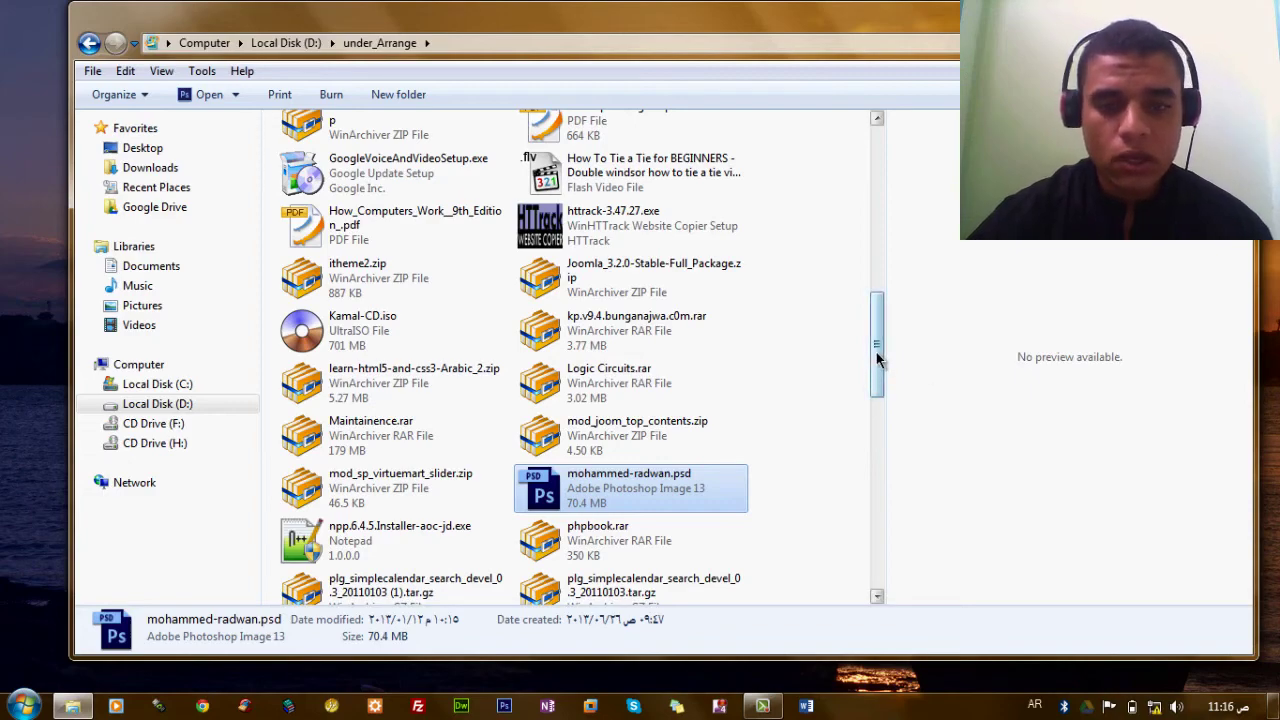
Open the تصوير folder inside under_Arrange and preview the CineStyle.mp4 video there
drag(876, 352, 885, 203)
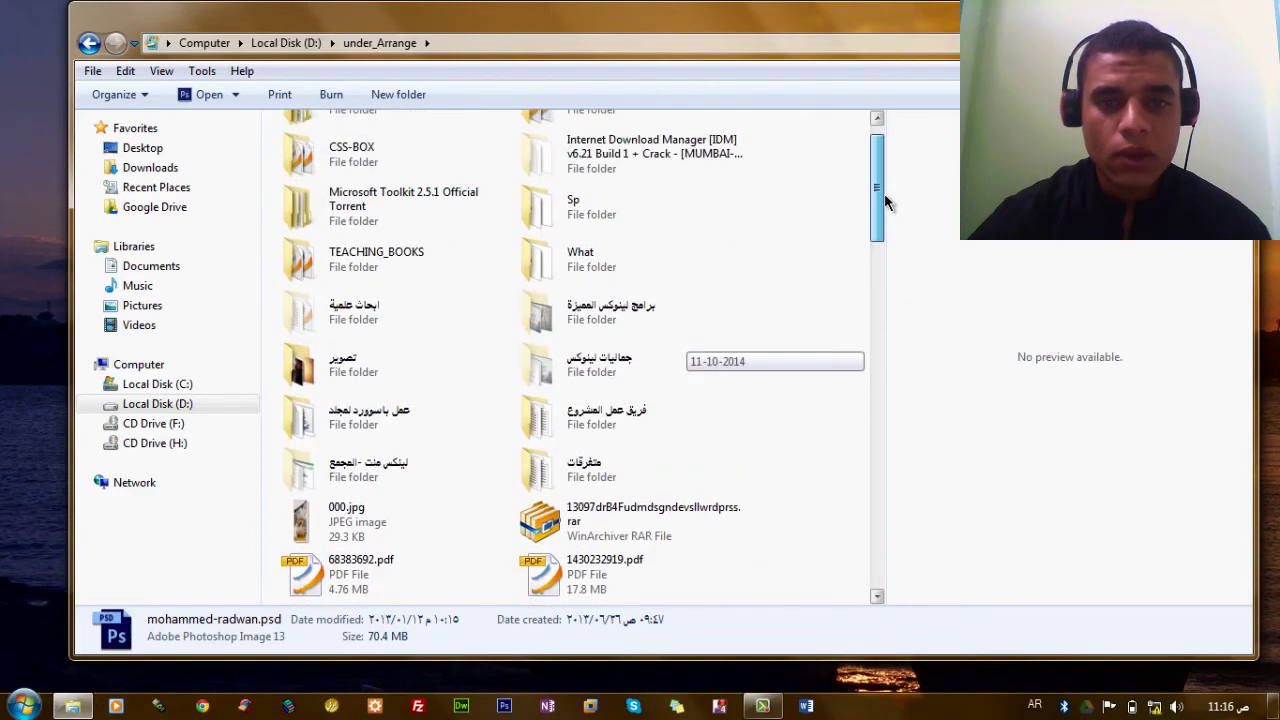
double_click(365, 366)
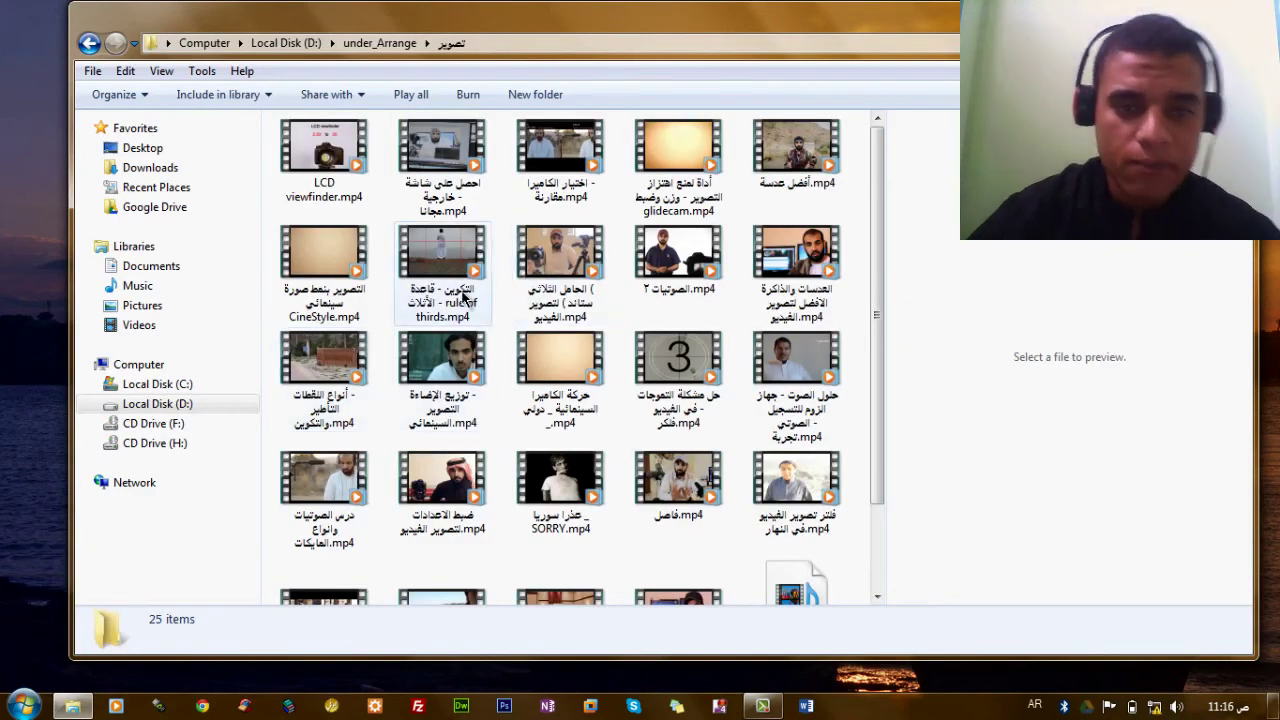
click(327, 256)
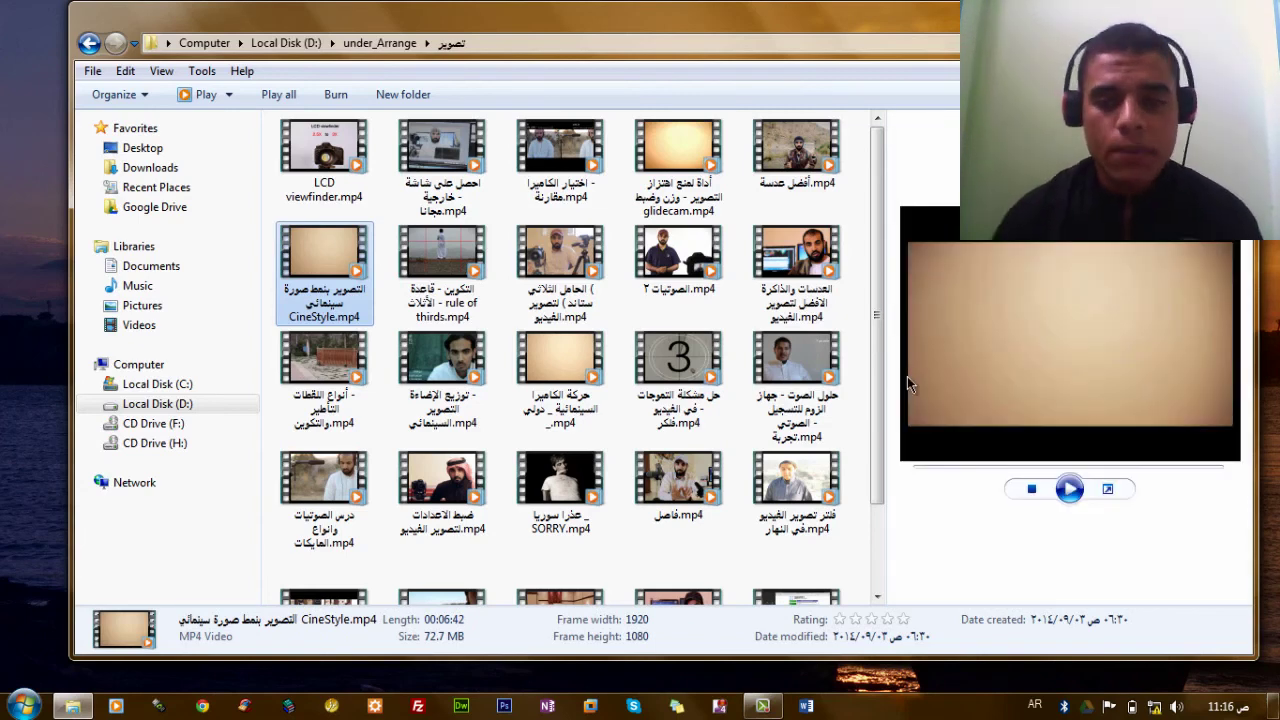
click(1070, 488)
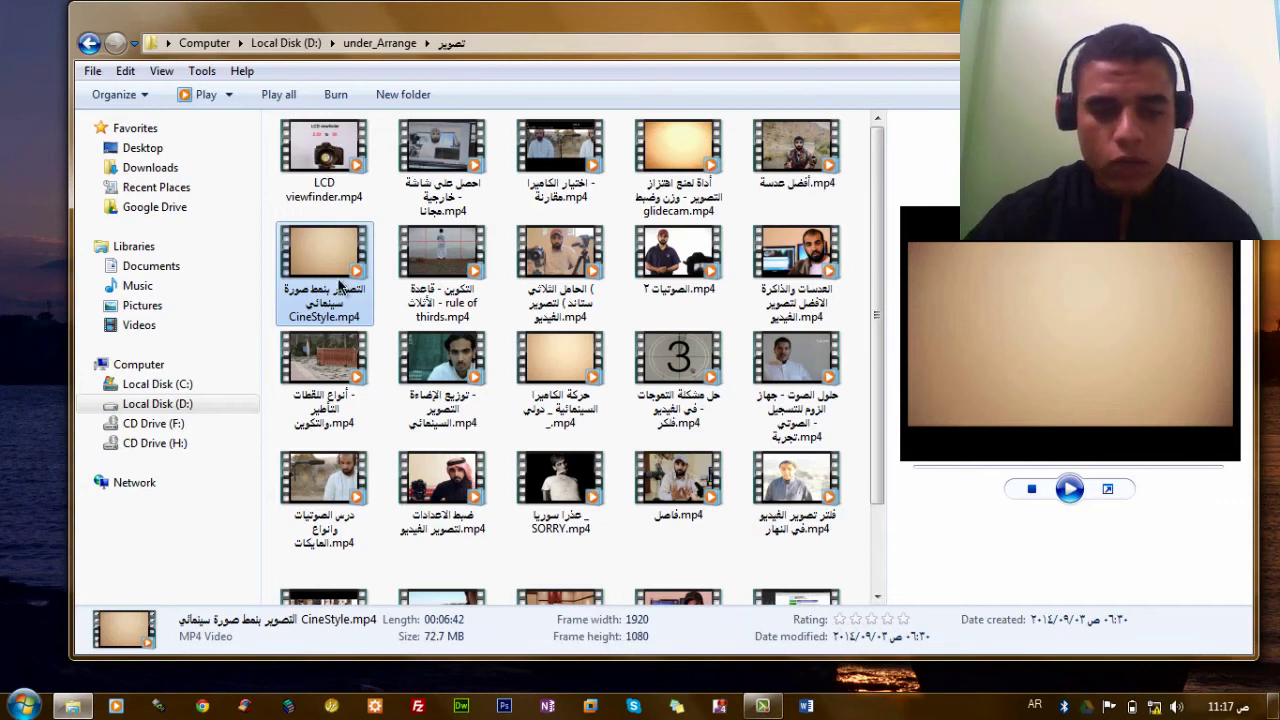
Review the navigation pane and its layout option, and hide the preview pane
click(145, 95)
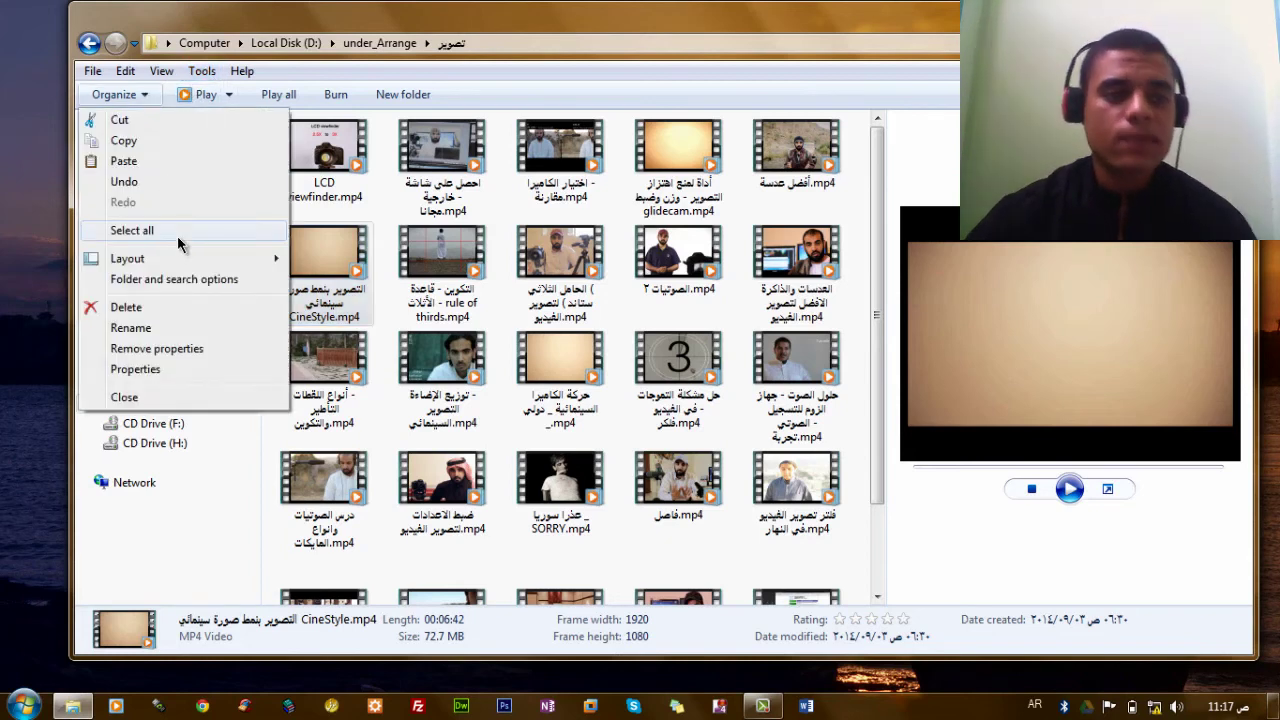
mouse_move(189, 257)
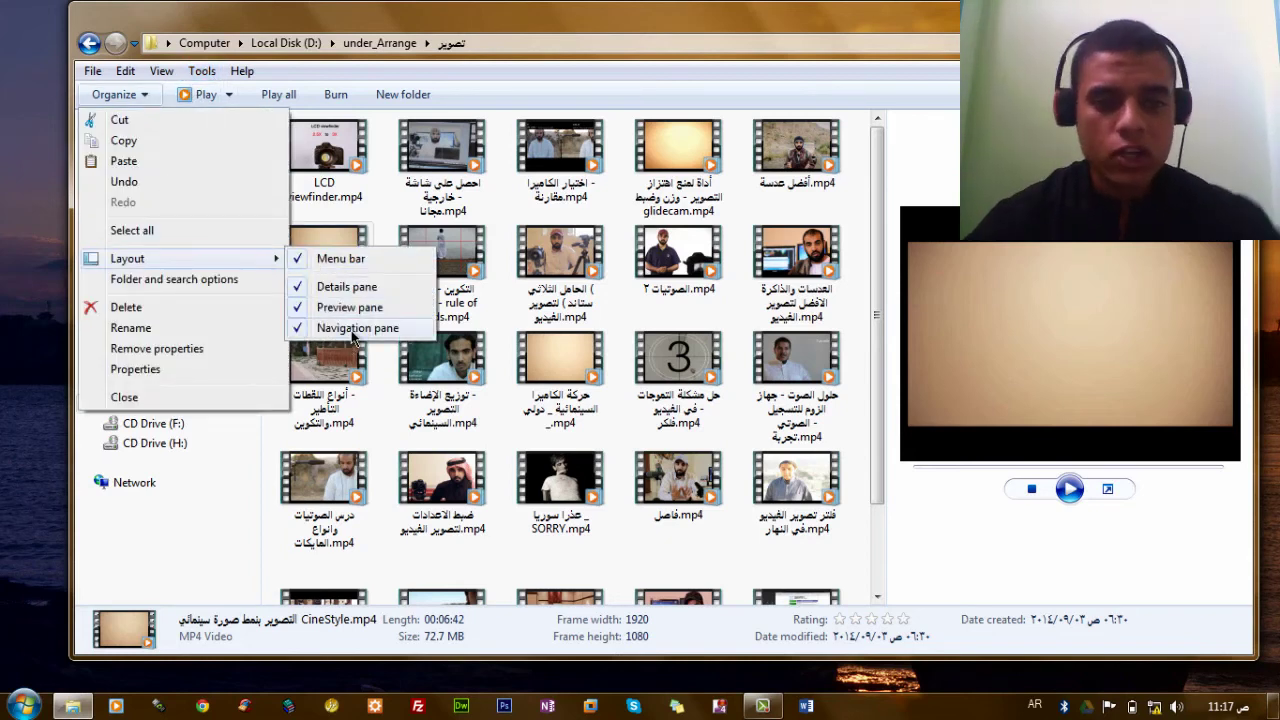
click(207, 511)
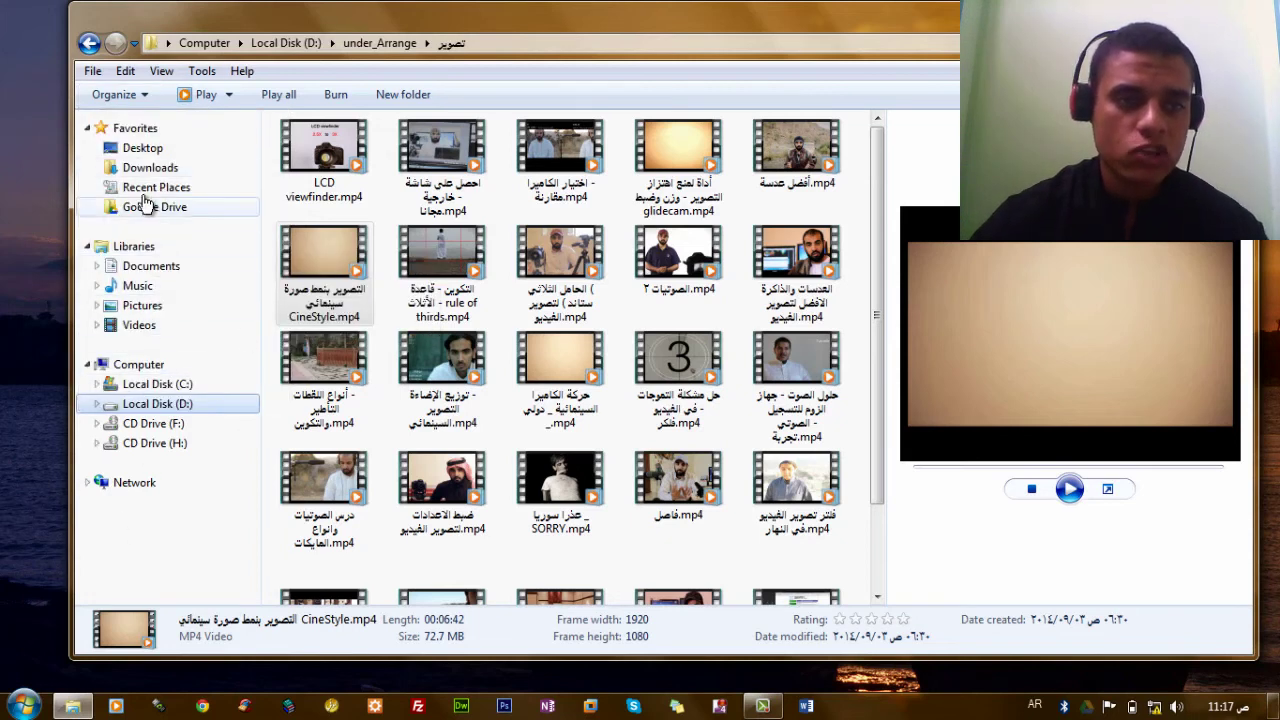
click(140, 94)
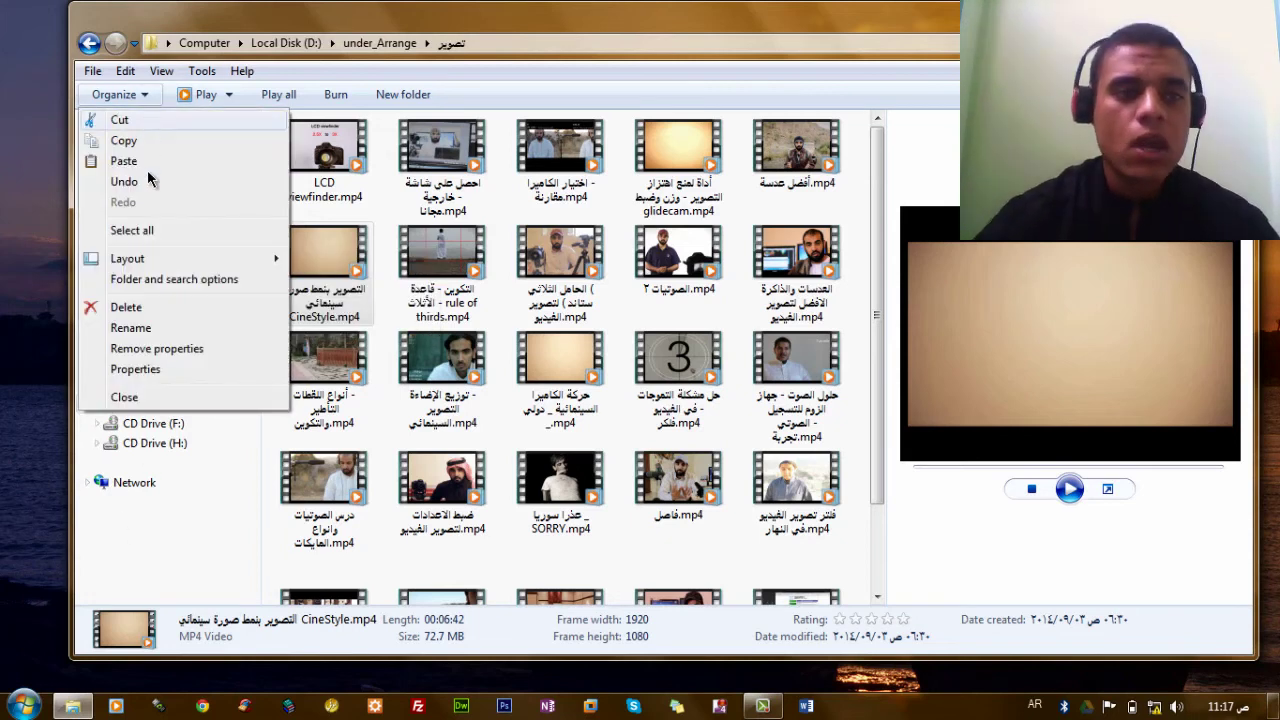
mouse_move(150, 258)
click(340, 306)
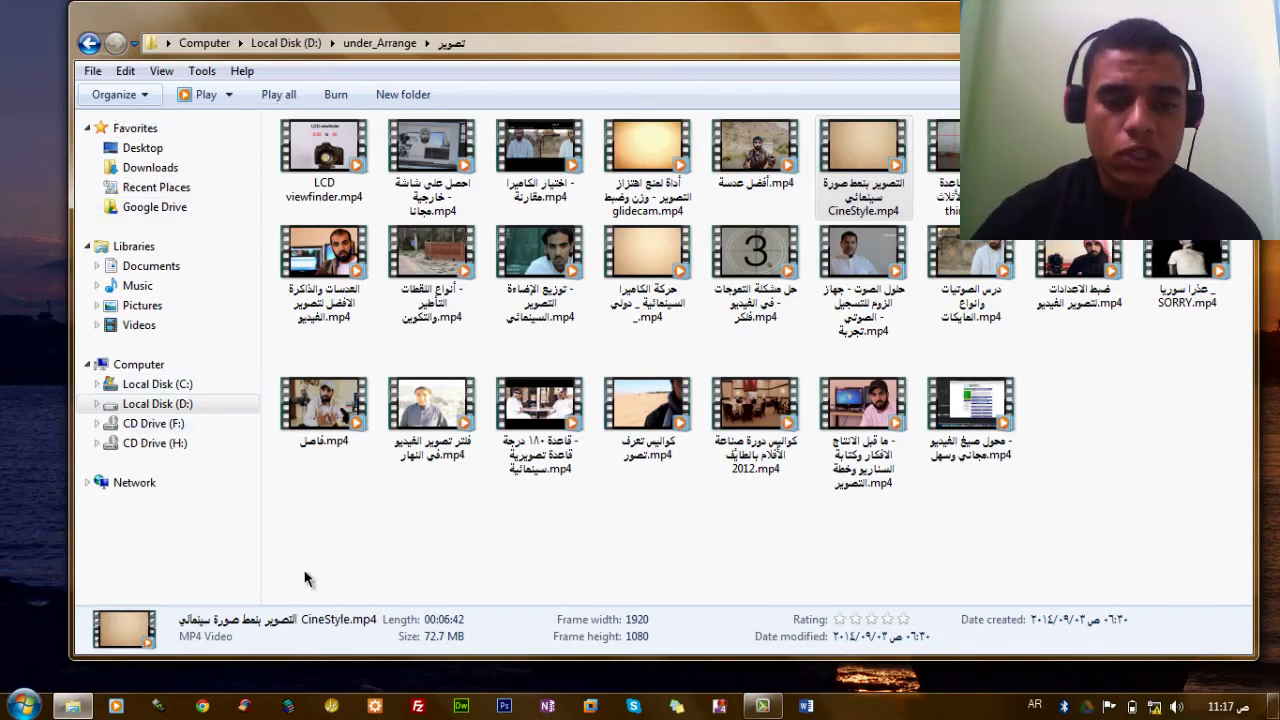
Create a new folder with the default name in the تصوير folder and delete it again
click(455, 549)
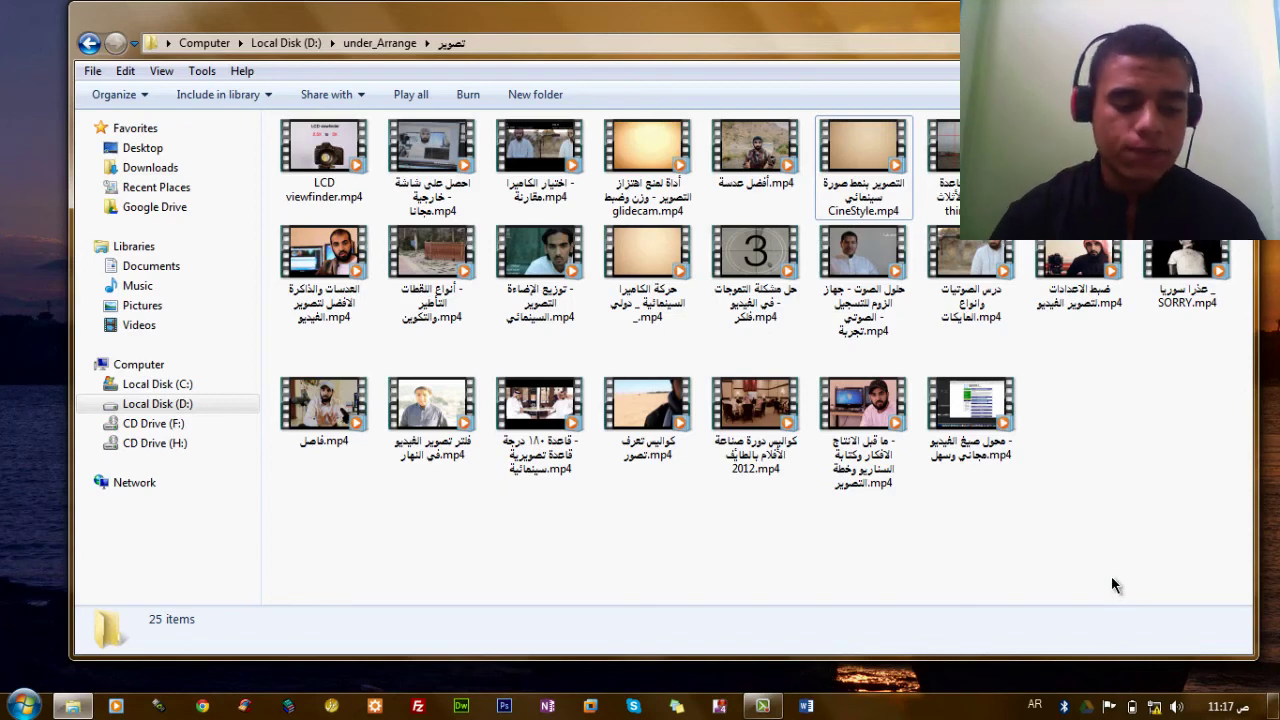
key(ctrl+shift+n)
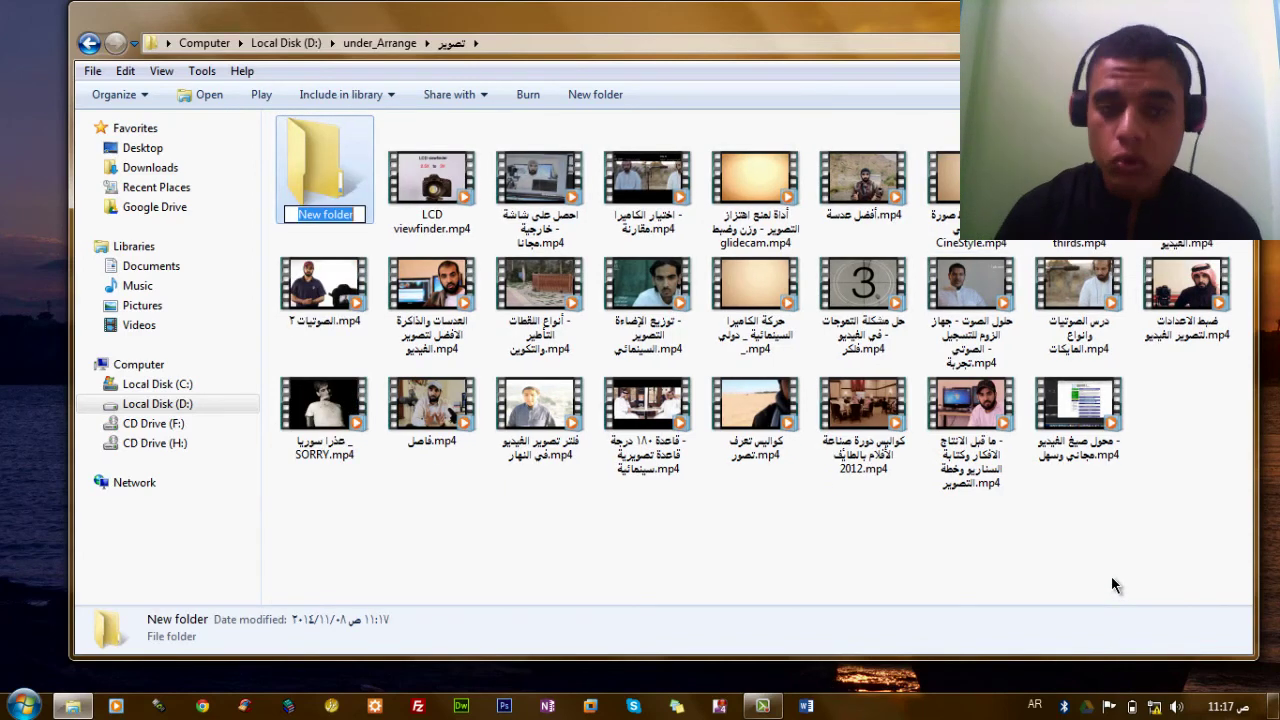
click(916, 577)
click(310, 197)
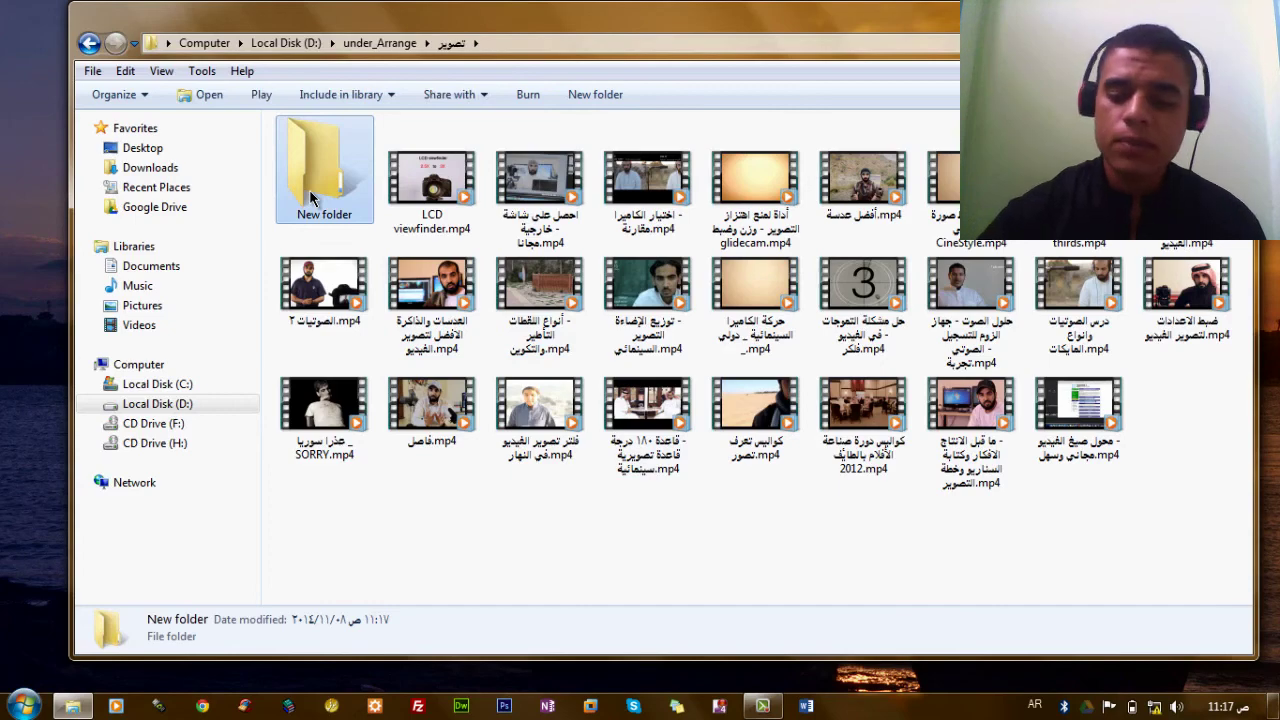
key(Delete)
key(Return)
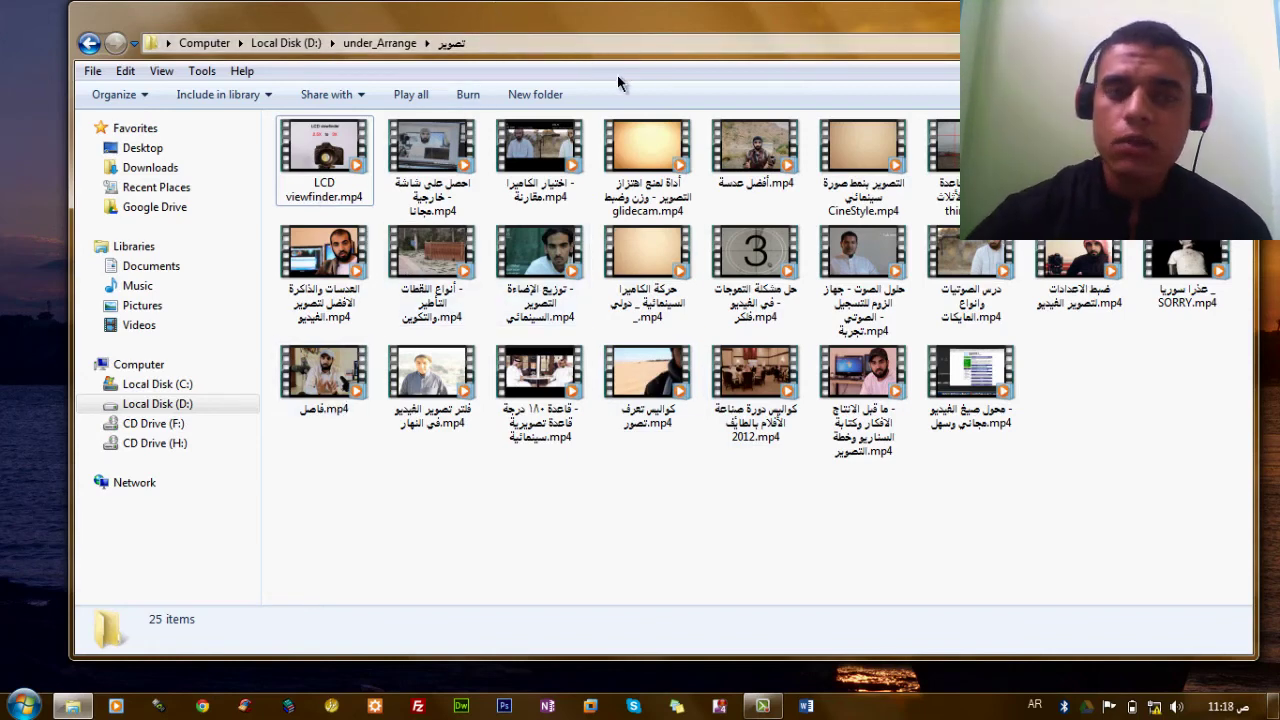
Move the selection from the first video to the last one in the folder, and select the whole range of videos between them
key(Right)
key(Left)
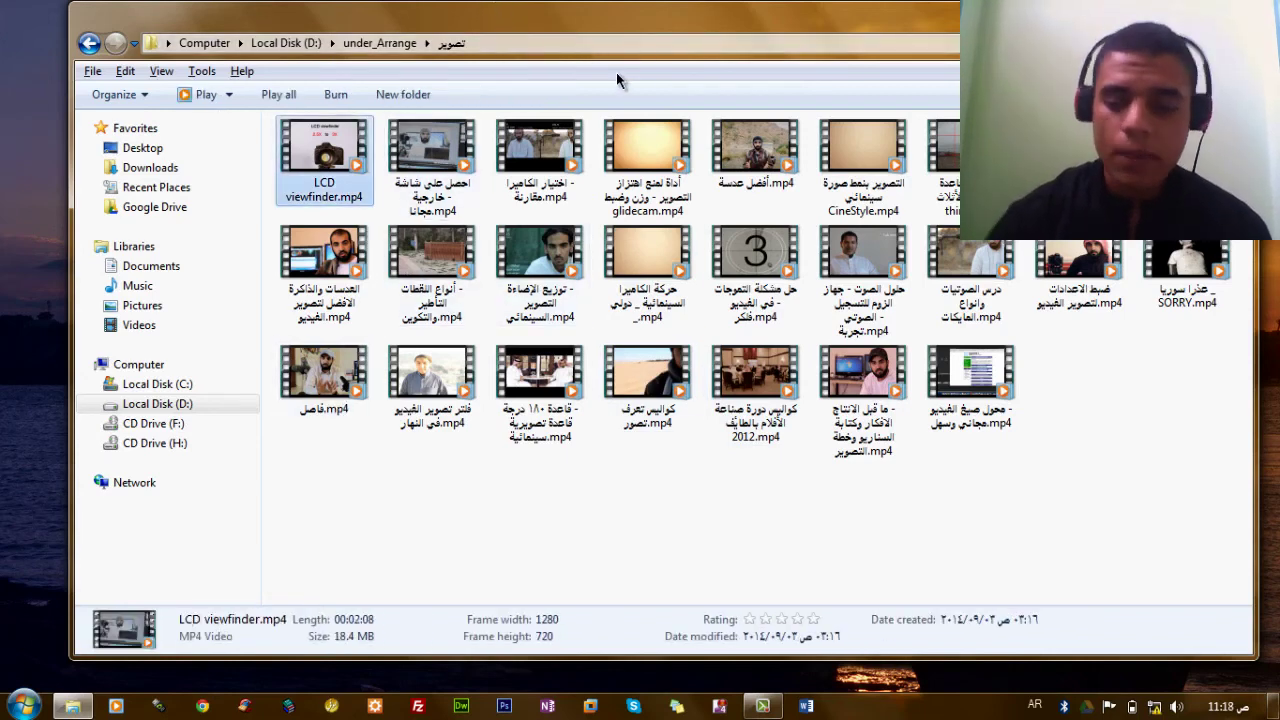
key(End)
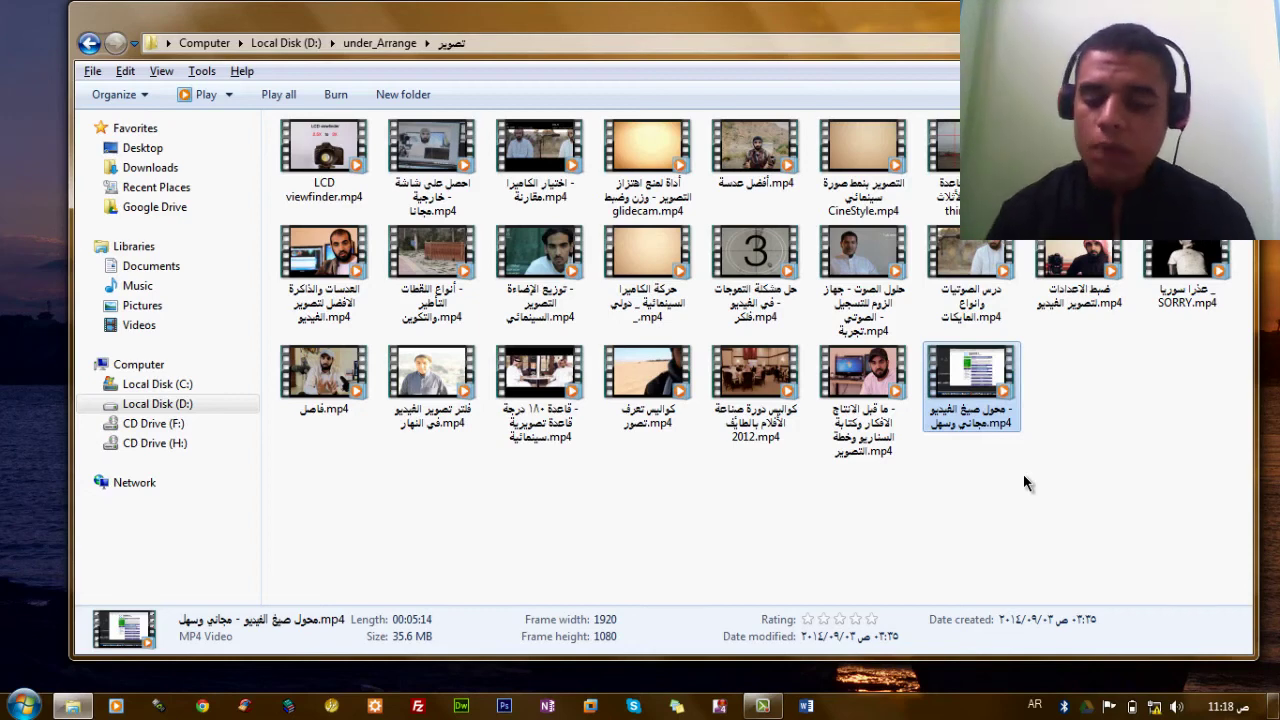
key(ctrl+a)
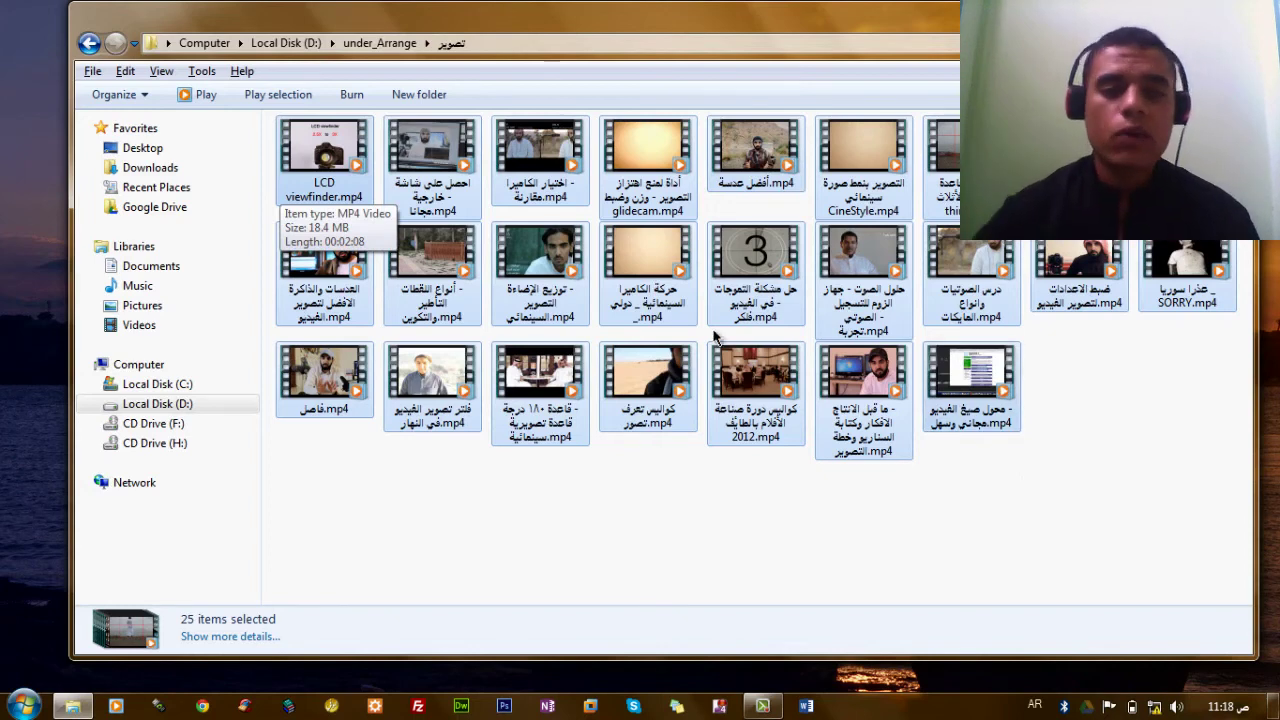
click(360, 157)
key(ctrl+a)
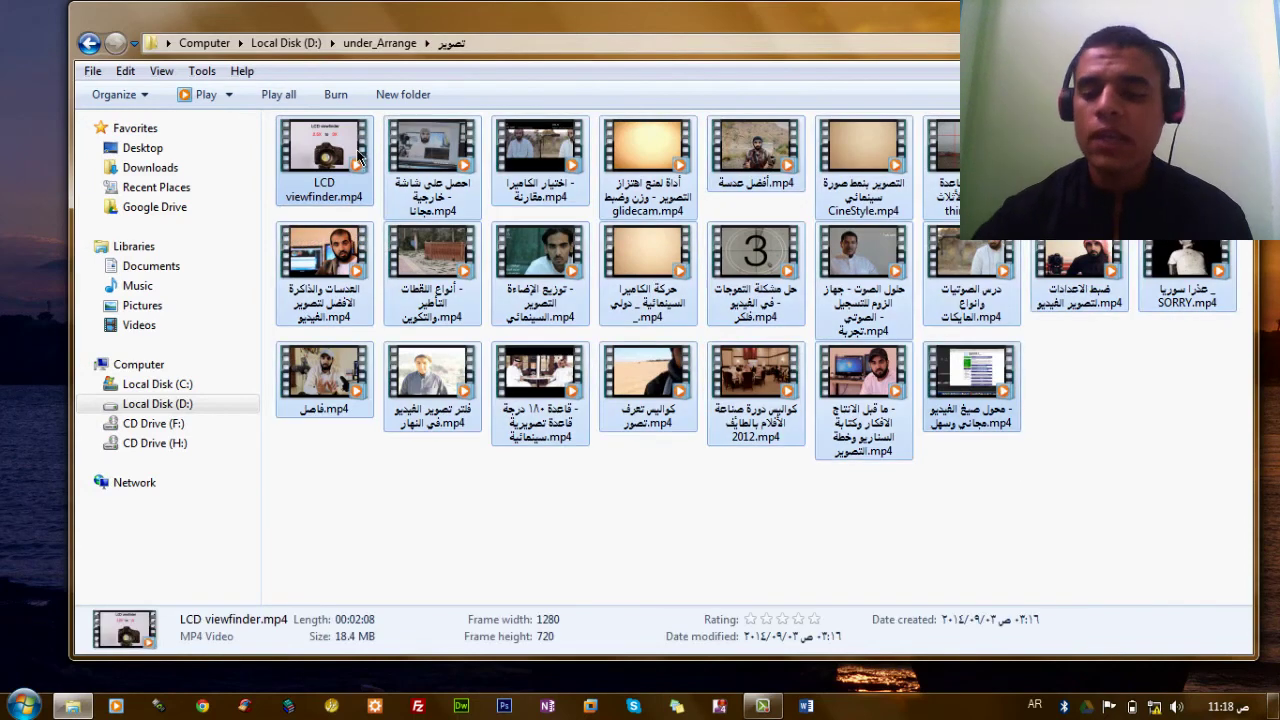
Shrink the selected range of videos file by file from its end, and extend it again
ctrl+click(972, 385)
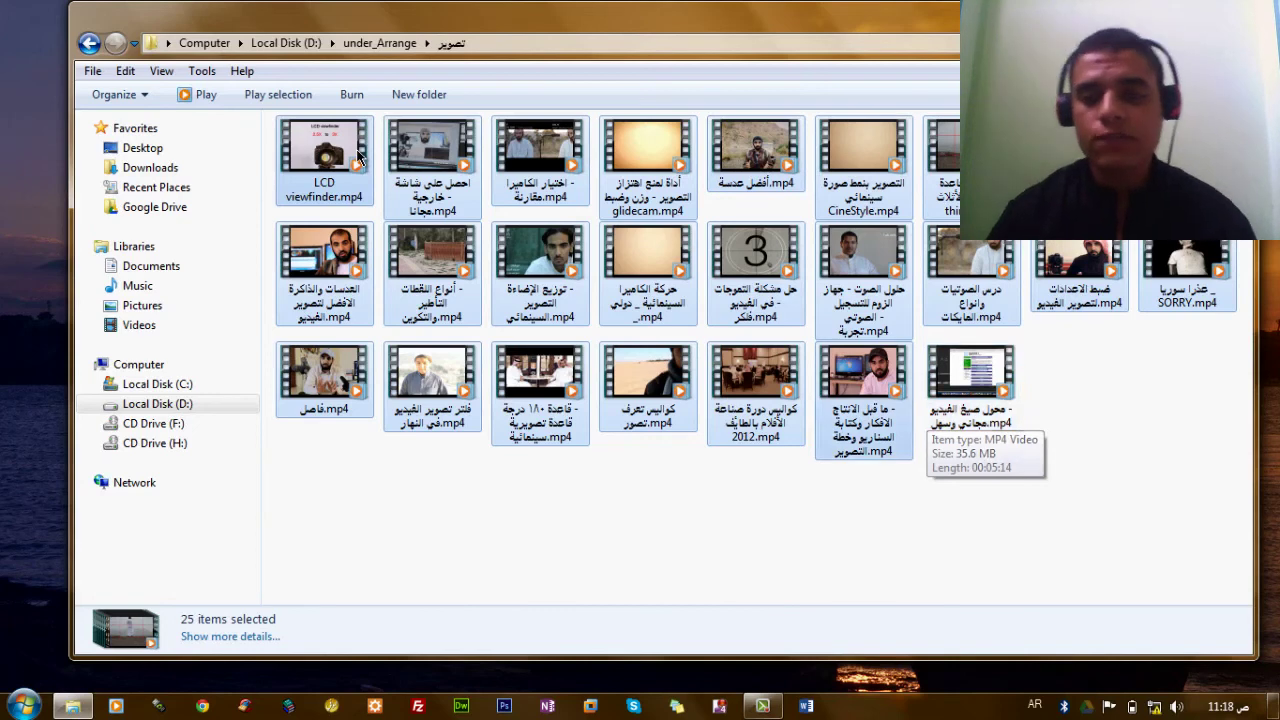
key(shift+Left)
key(shift+Left)
key(shift+Left)
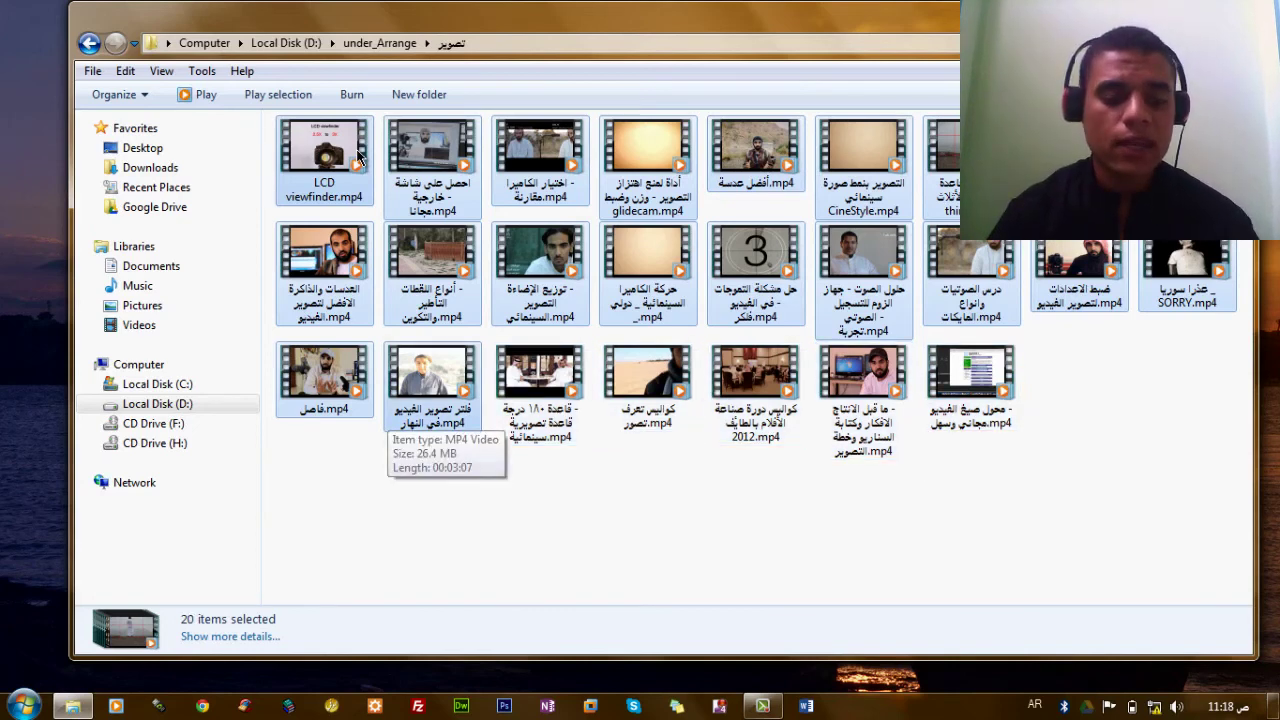
key(shift+Right)
key(shift+Right)
key(shift+Right)
key(shift+Right)
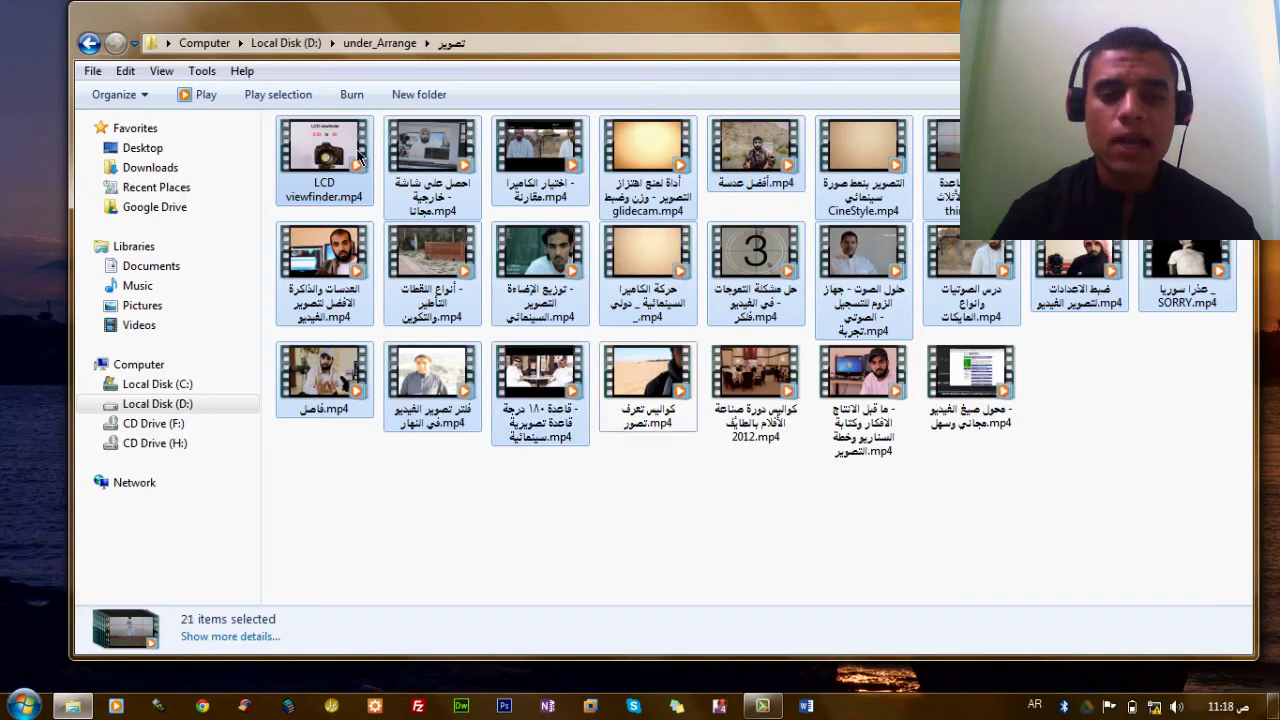
Add two more videos of the last row to the selection, skipping the one between them, and clear the selection
key(shift+Right)
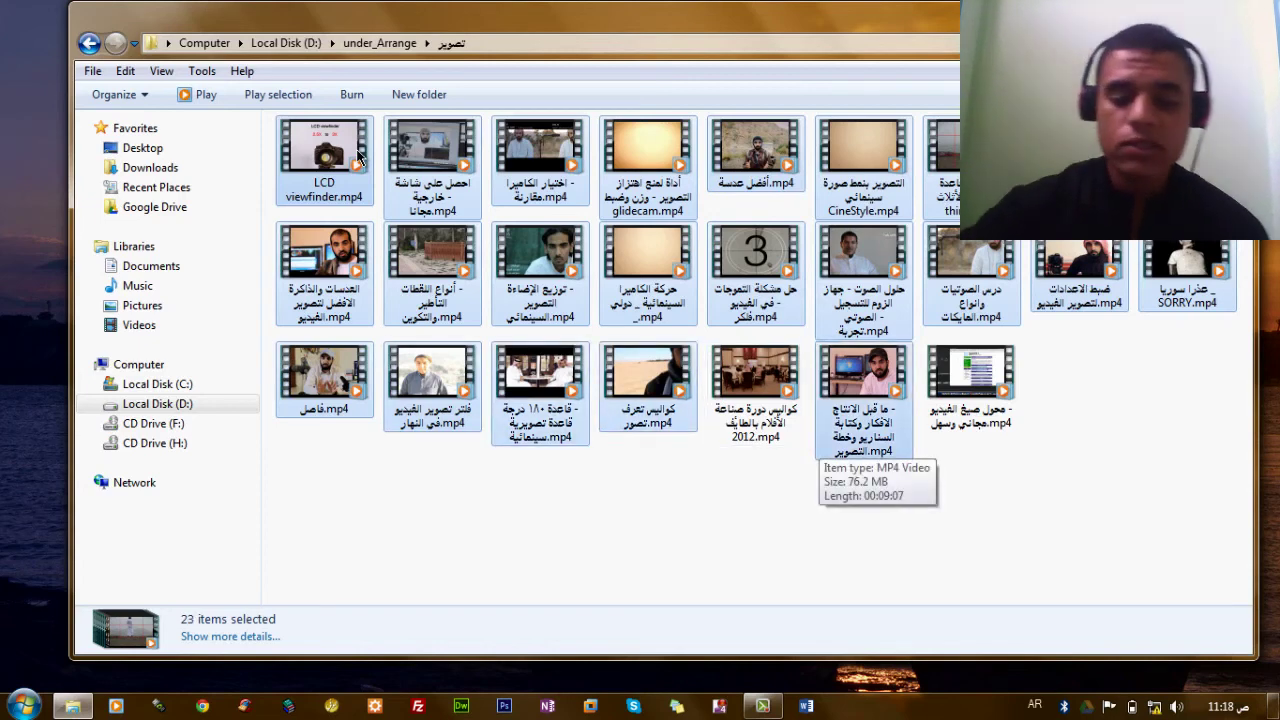
key(F11)
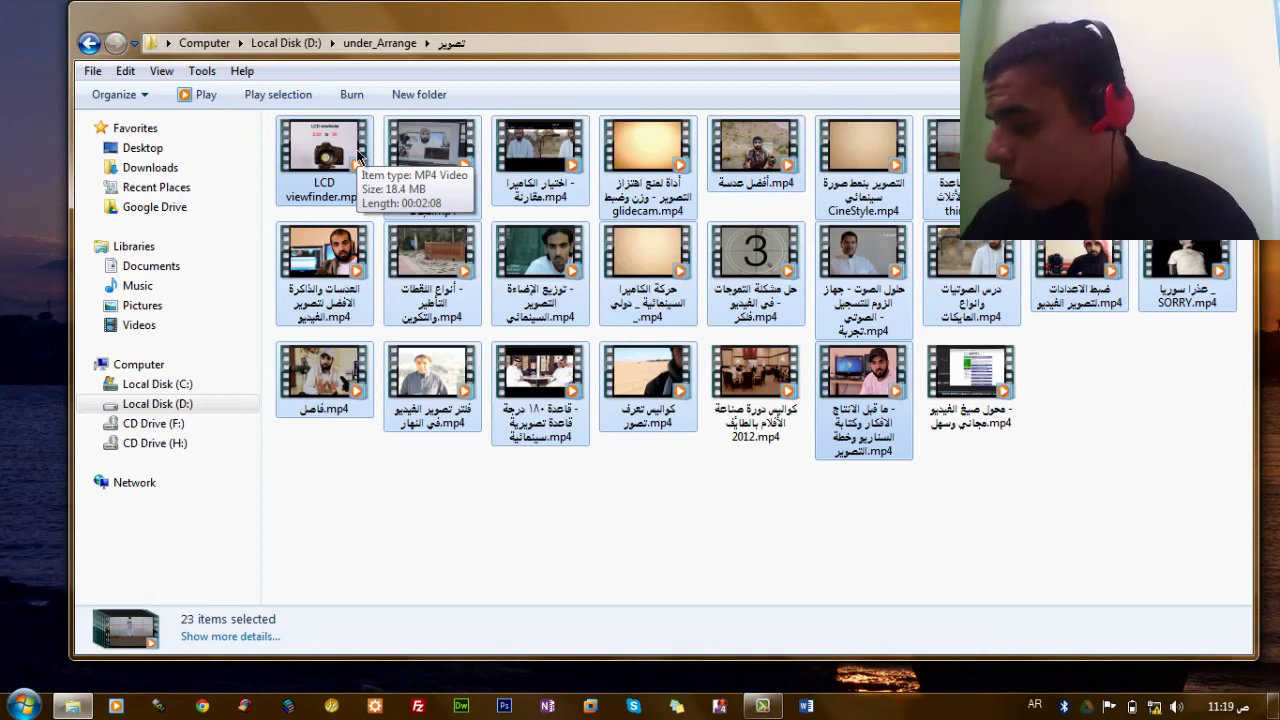
click(873, 491)
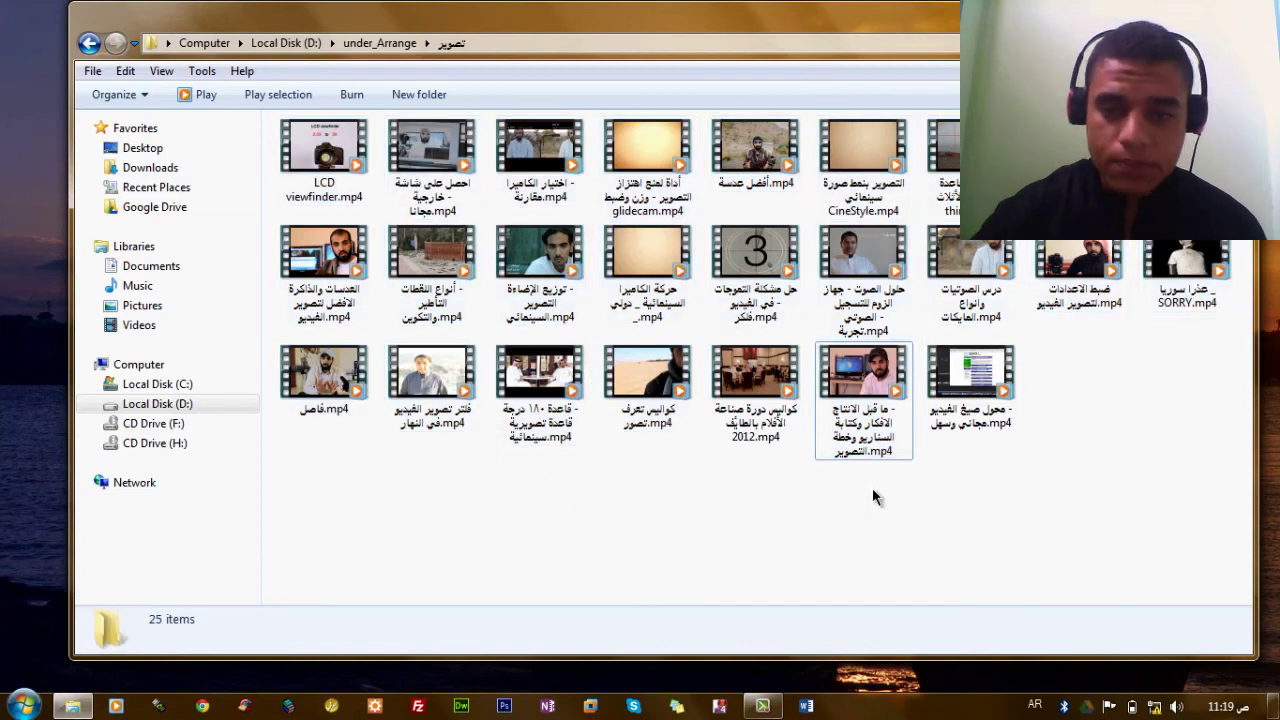
Select the last video in the folder, view its Properties dialog twice, and close it each time without changes
key(Right)
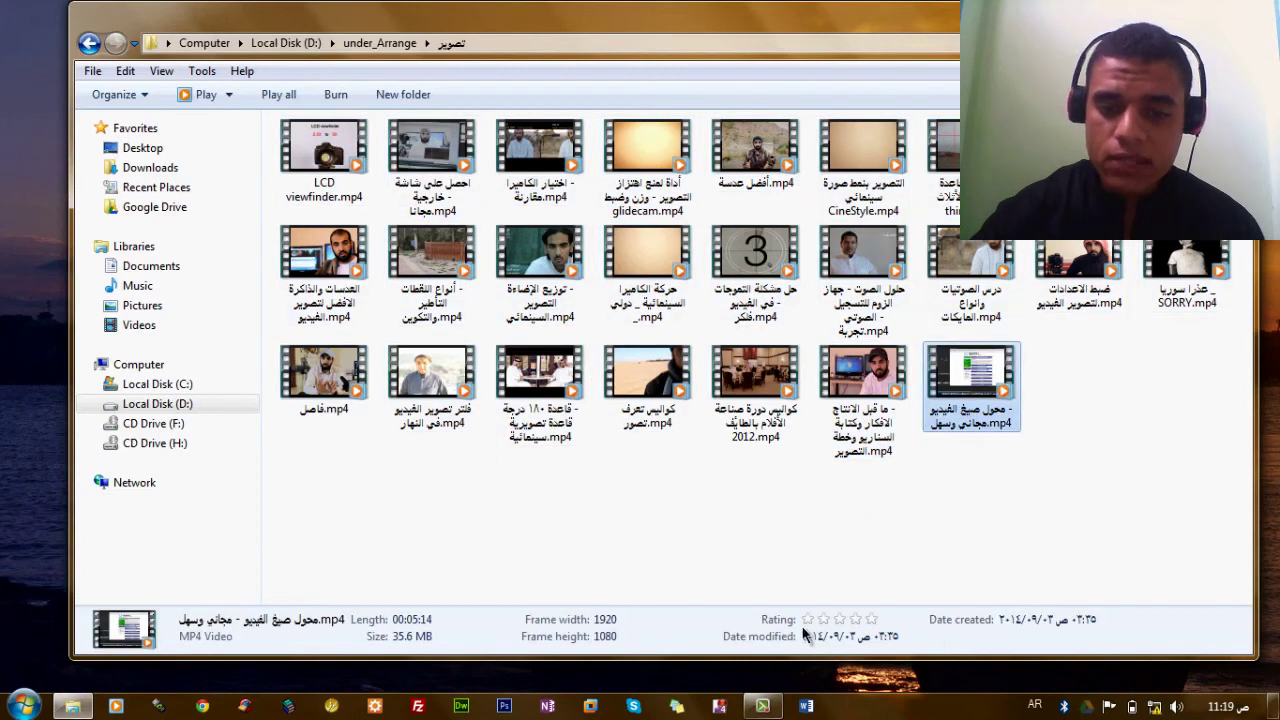
right_click(997, 432)
click(1025, 415)
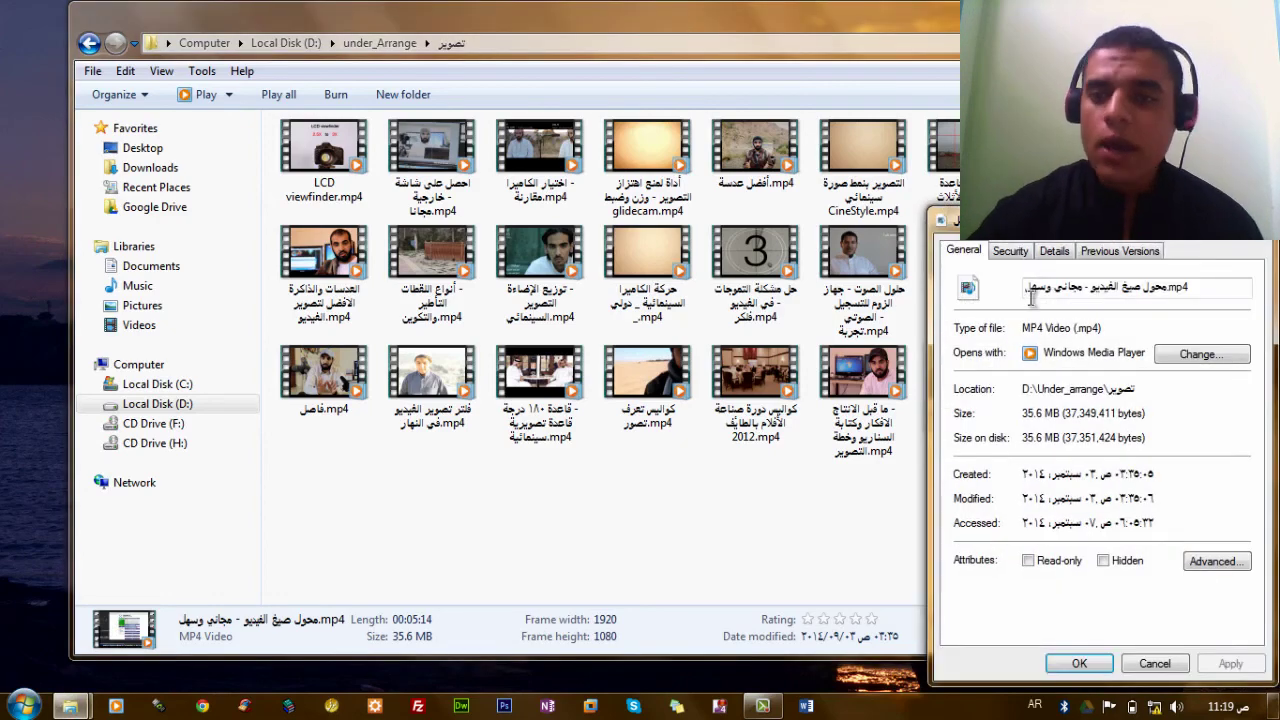
drag(1040, 220, 750, 94)
click(868, 541)
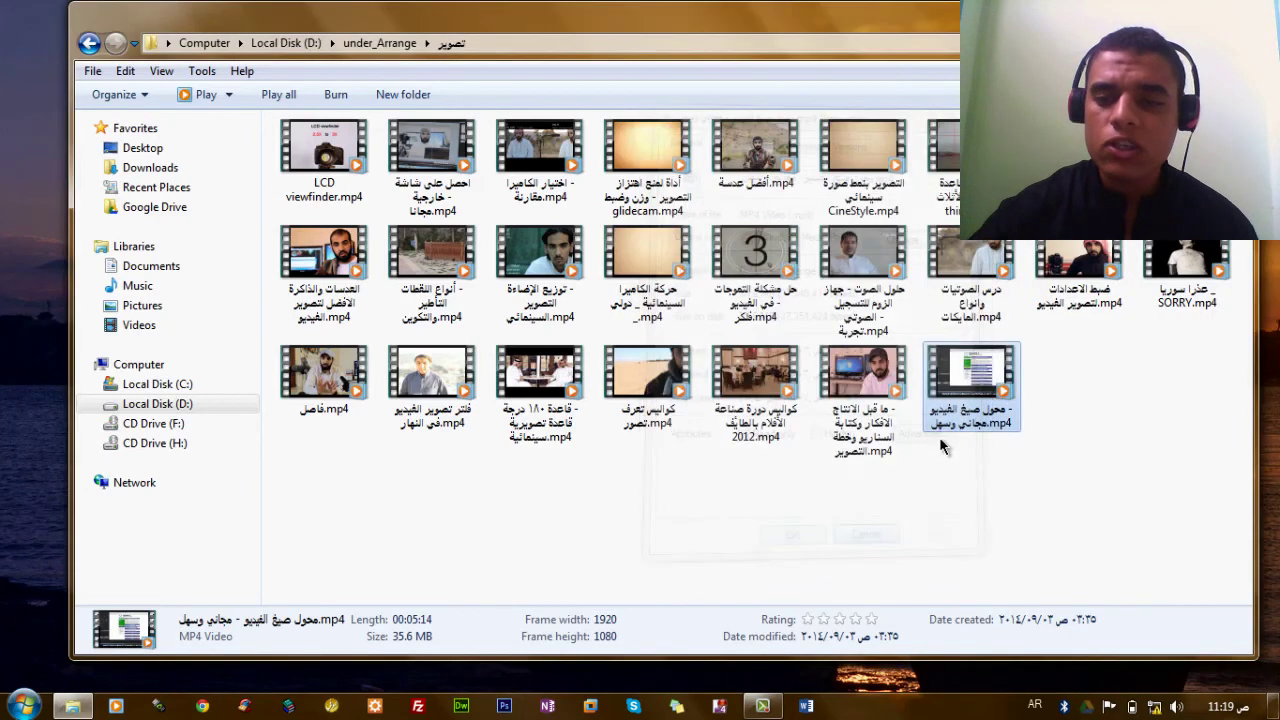
key(alt+Return)
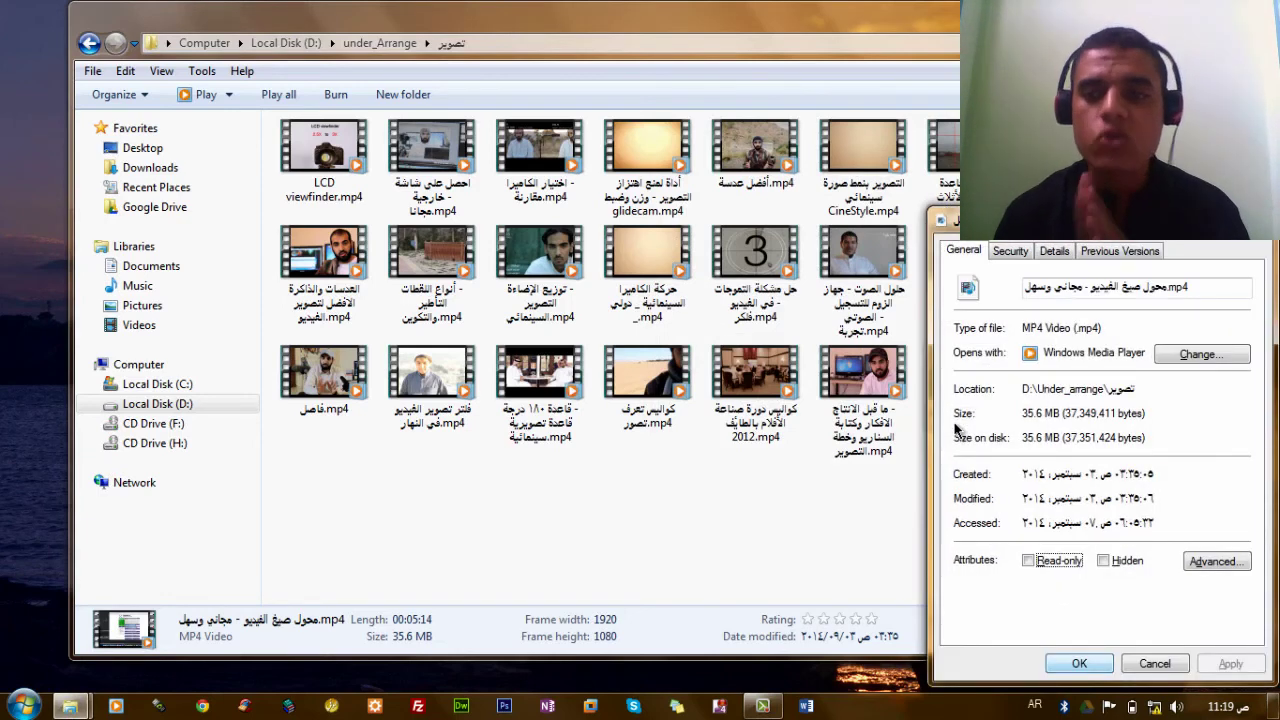
key(Escape)
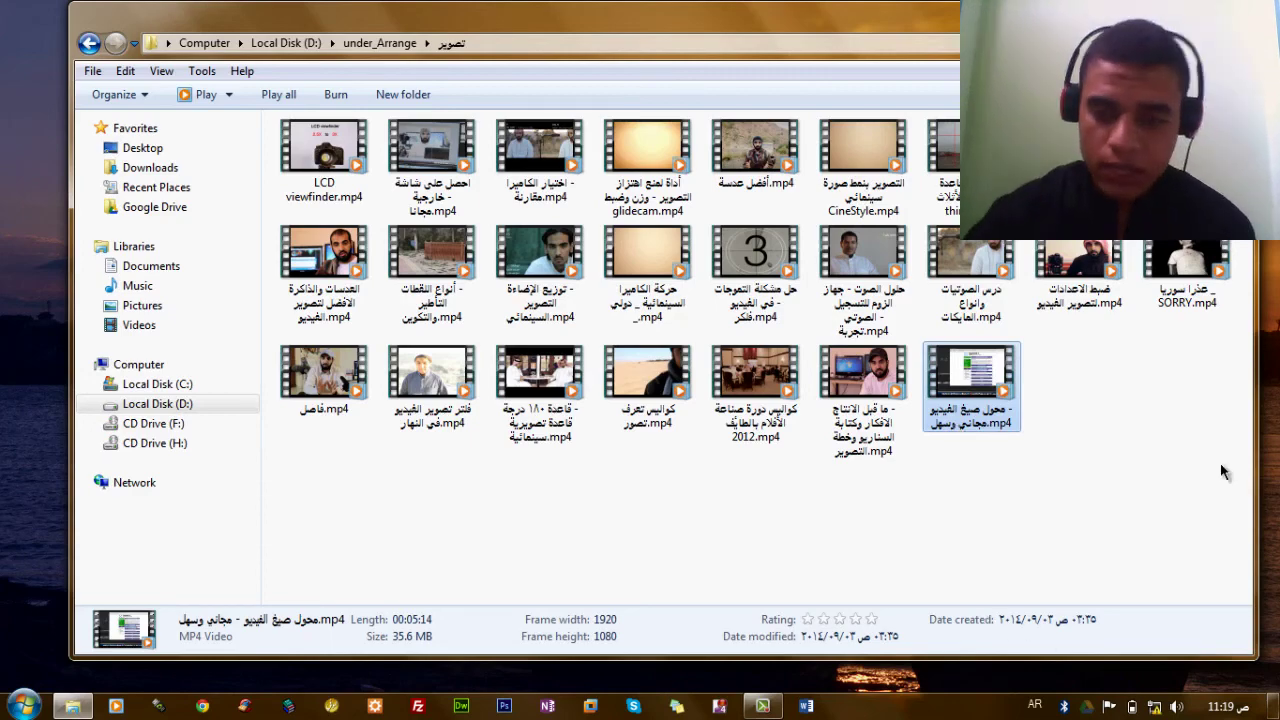
Enlarge the video thumbnails by one zoom increment, reduce them again, and enlarge them once more
scroll(900, 449, up, 1)
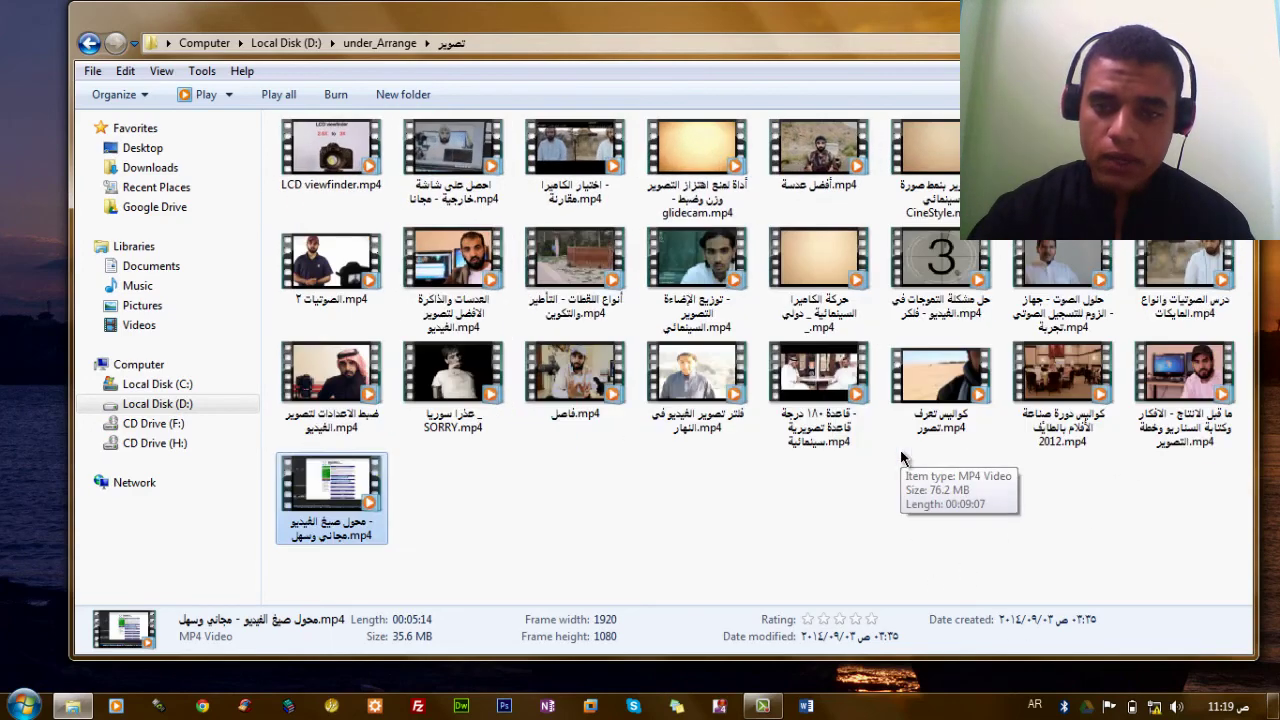
scroll(900, 458, down, 1)
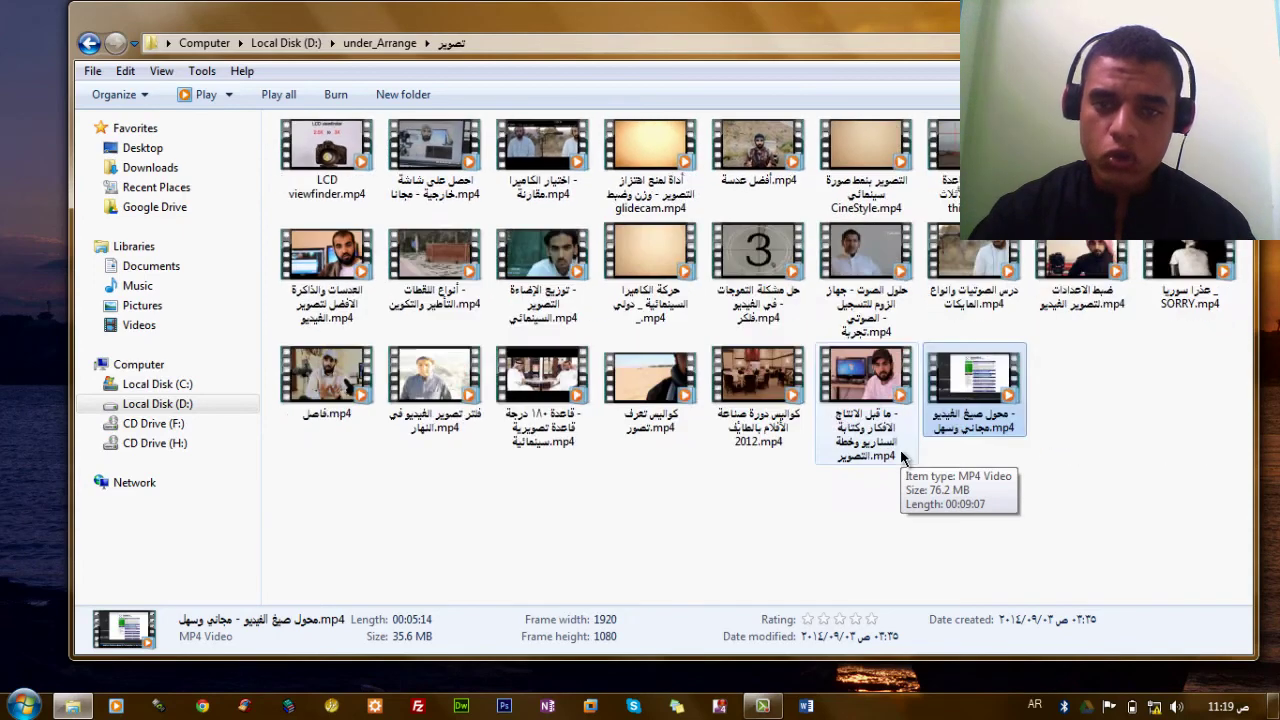
scroll(900, 458, up, 1)
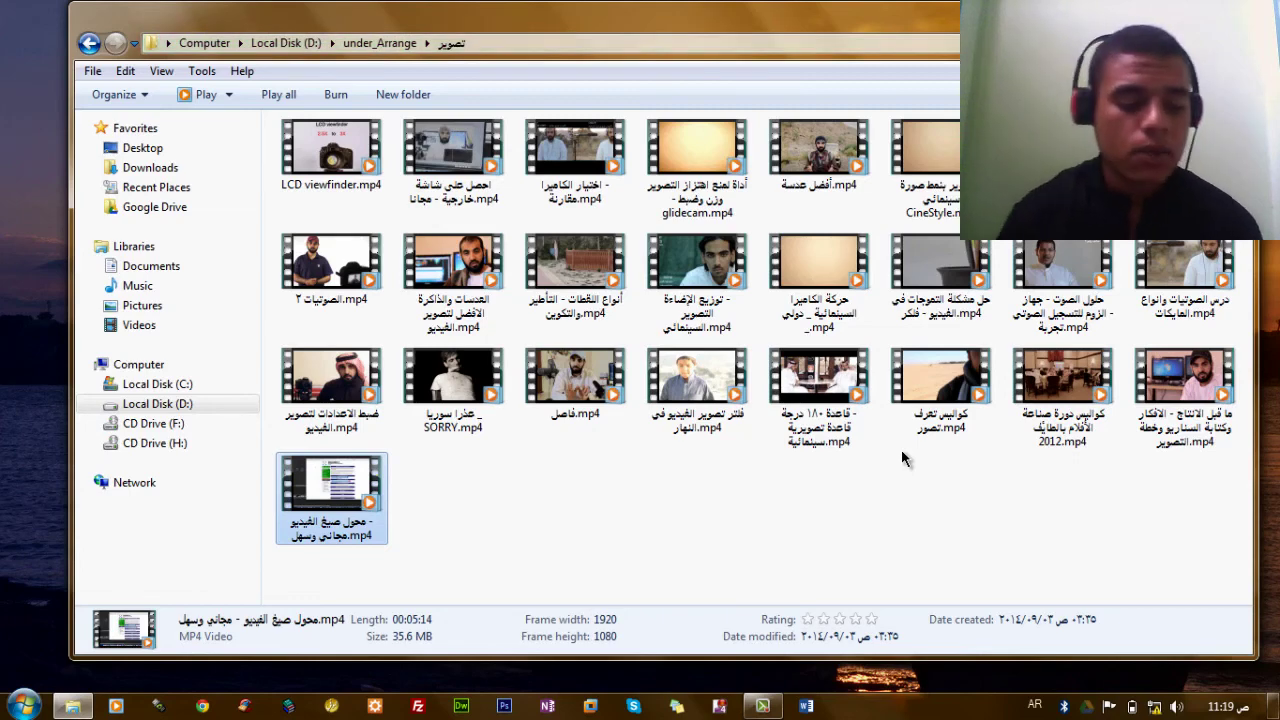
Open and close the Start menu, and switch from the folder window to the desktop and back
key(super)
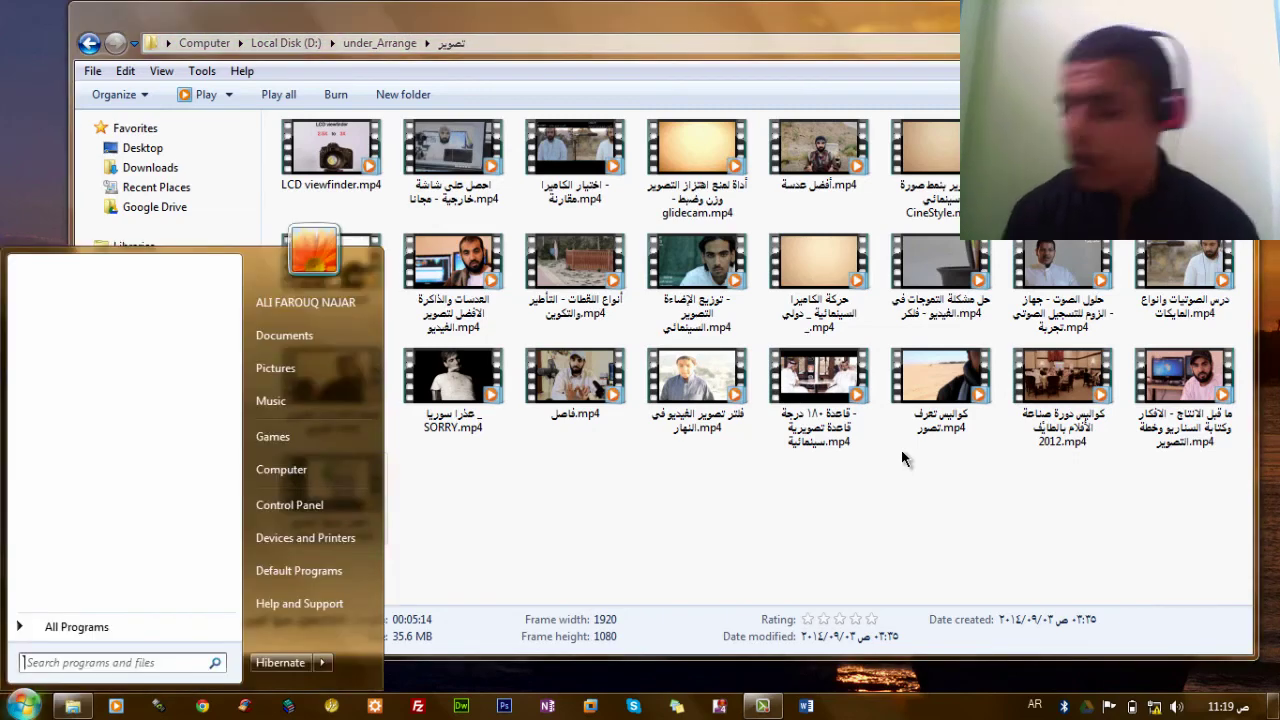
key(Escape)
key(super+d)
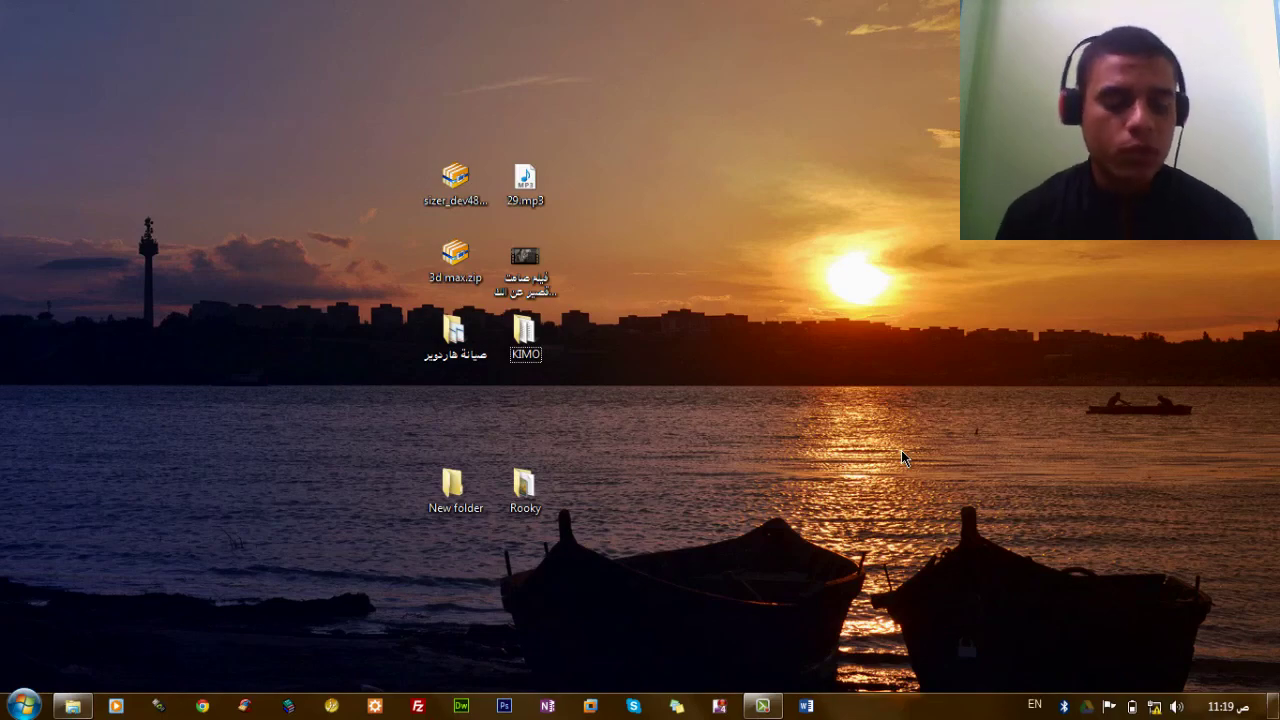
click(84, 708)
Open Google Chrome, and minimize all windows to the desktop and restore them
click(203, 707)
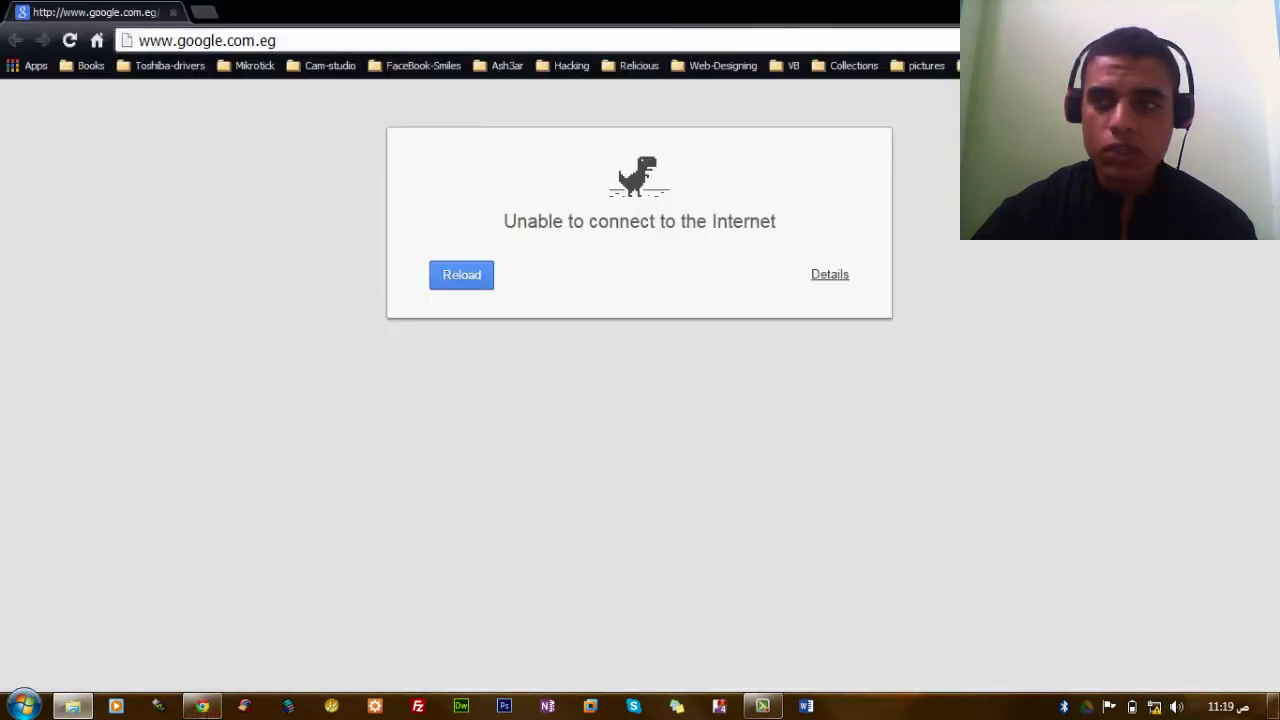
key(super+d)
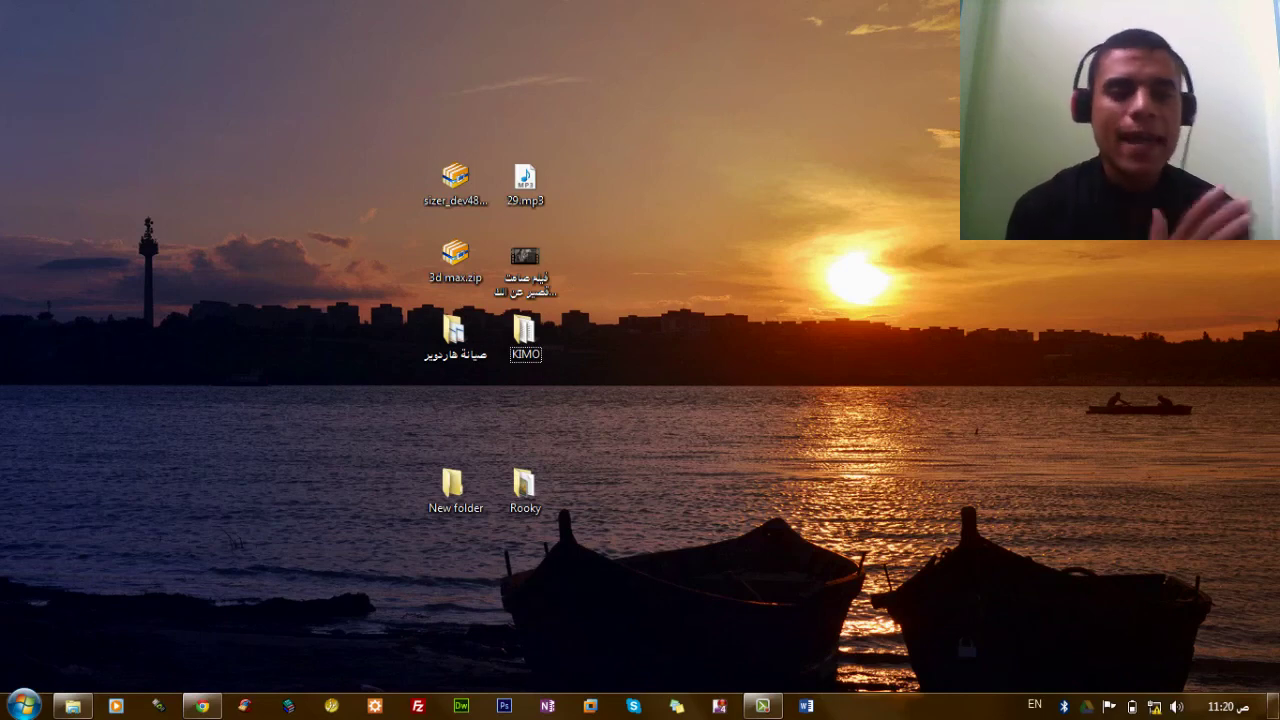
click(202, 706)
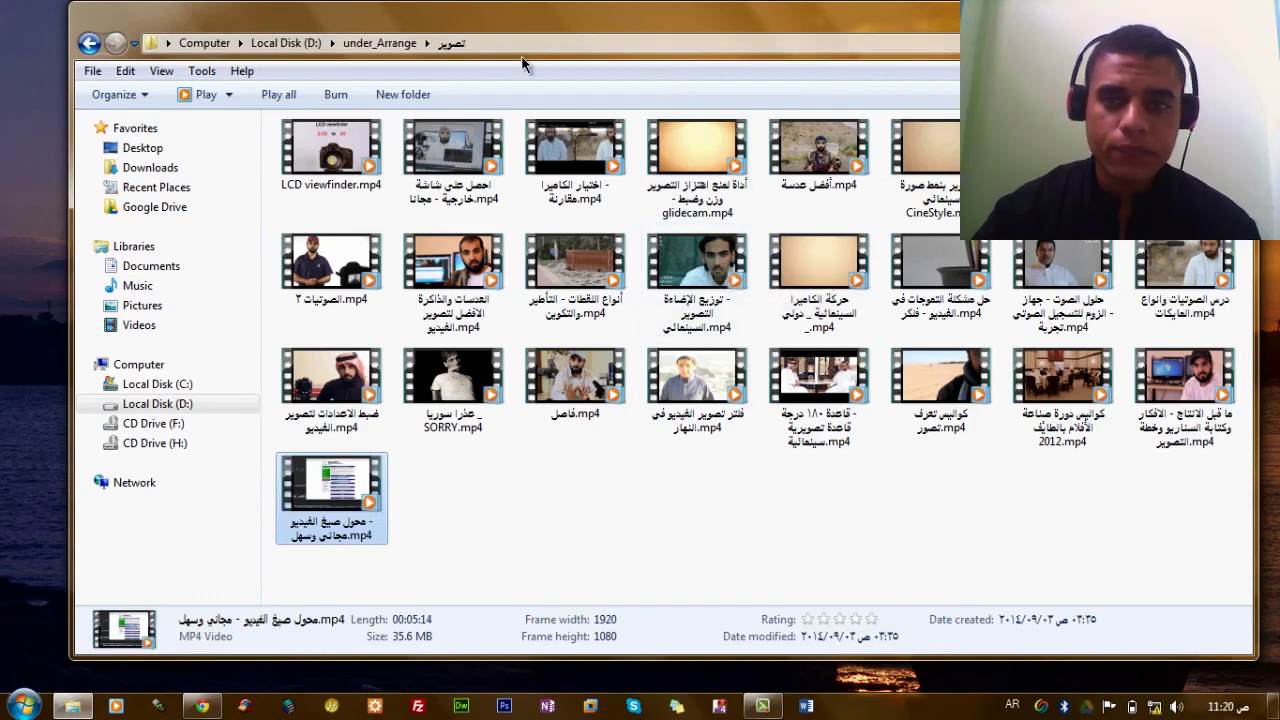
Move the تصوير folder window slightly lower, and call up and dismiss the Google Desktop quick search box over it
drag(800, 26, 748, 63)
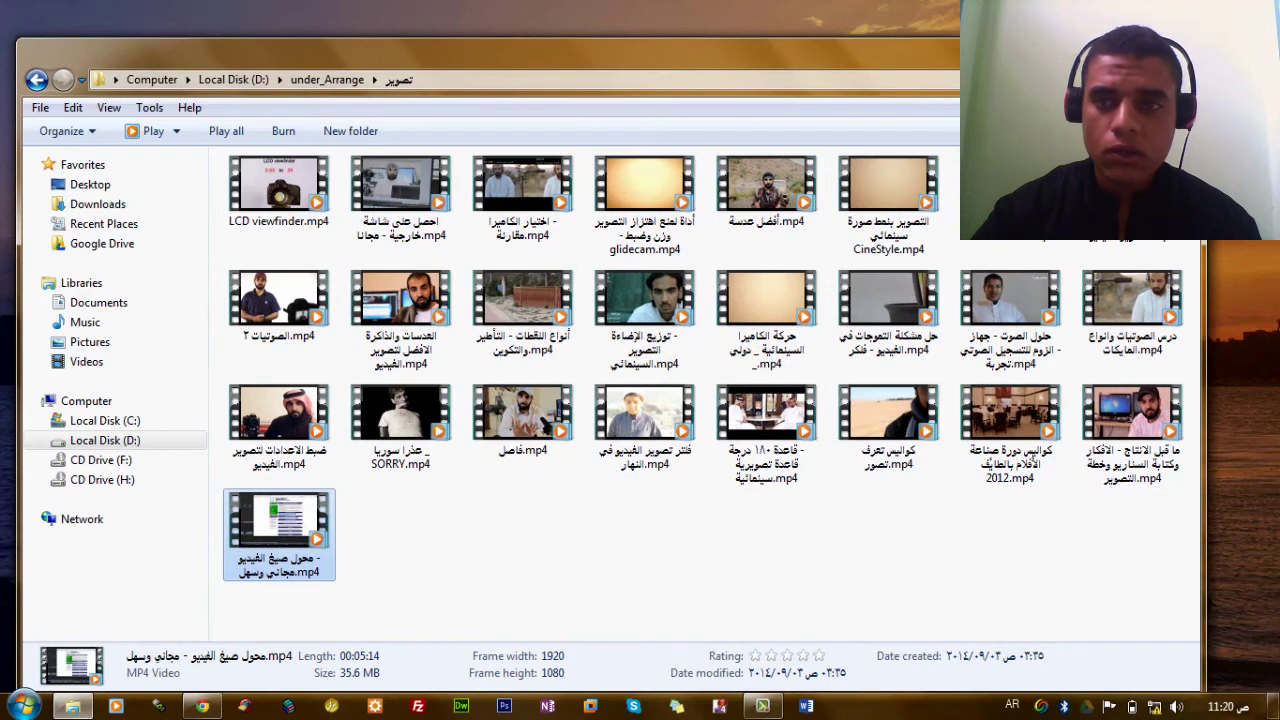
click(424, 636)
key(ctrl)
key(ctrl)
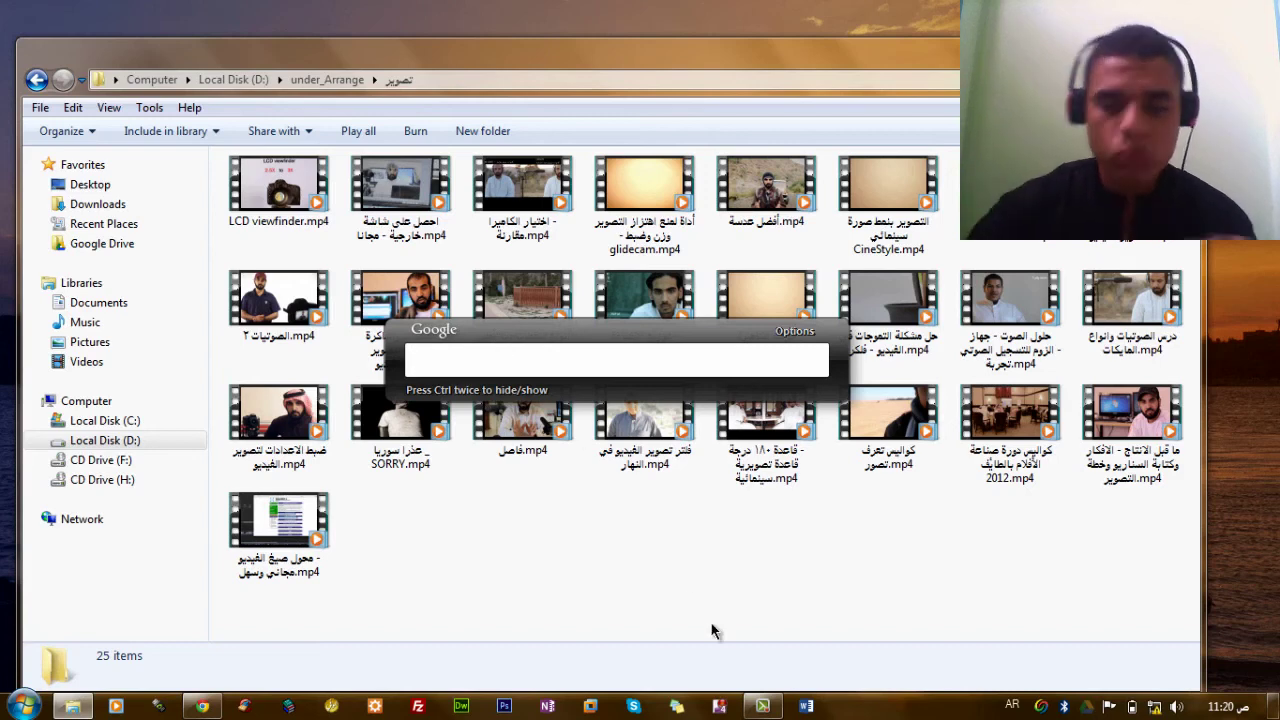
mouse_move(1044, 710)
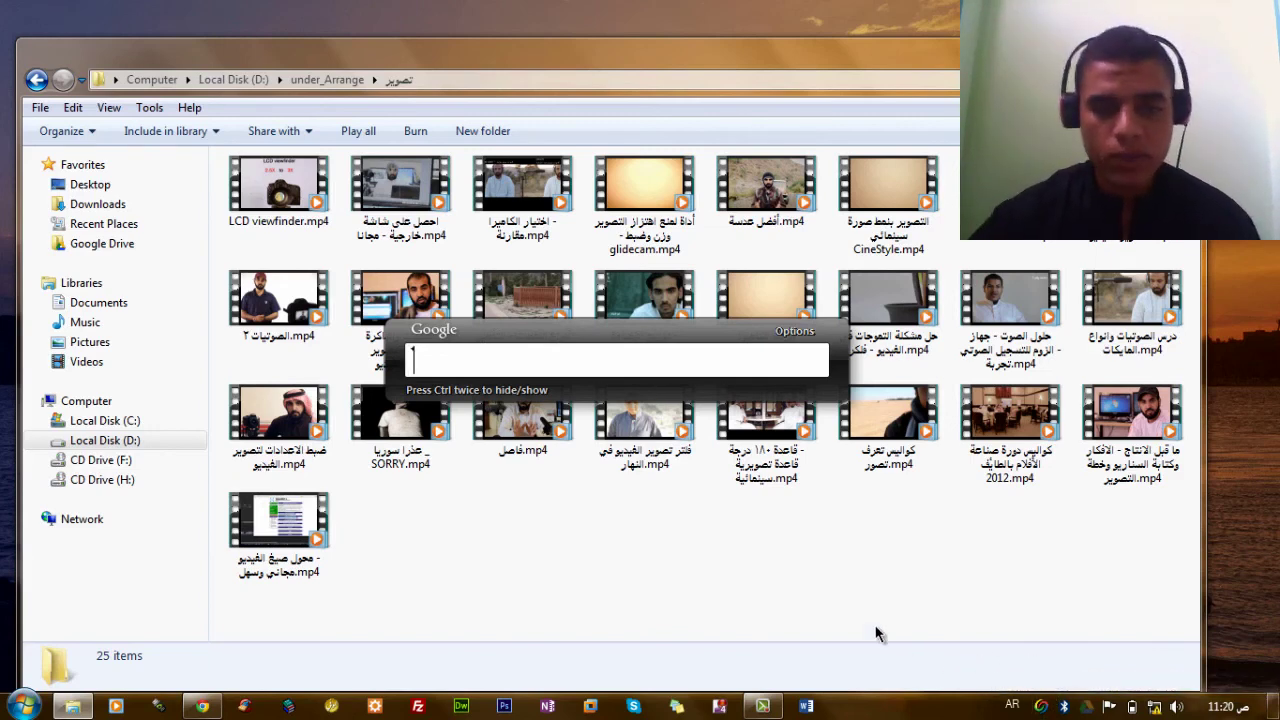
click(700, 560)
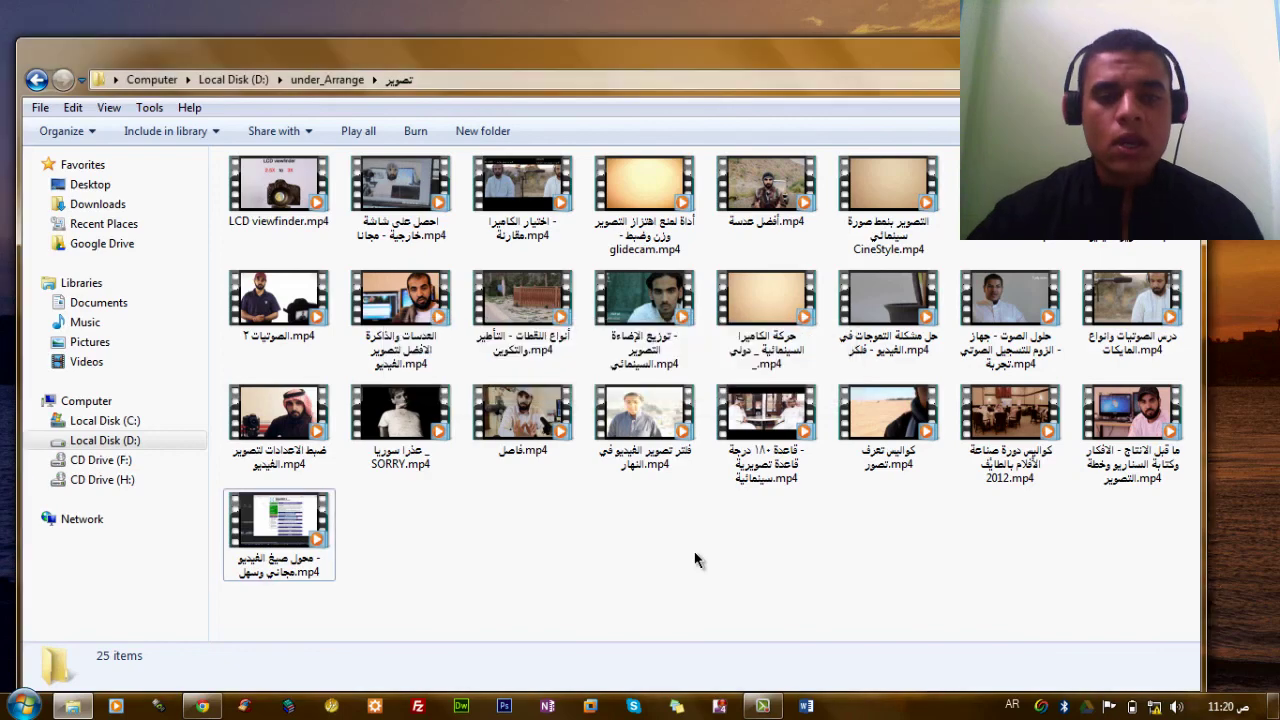
Quit Google Desktop, keeping the option to start it with the computer enabled
right_click(1043, 710)
click(1082, 686)
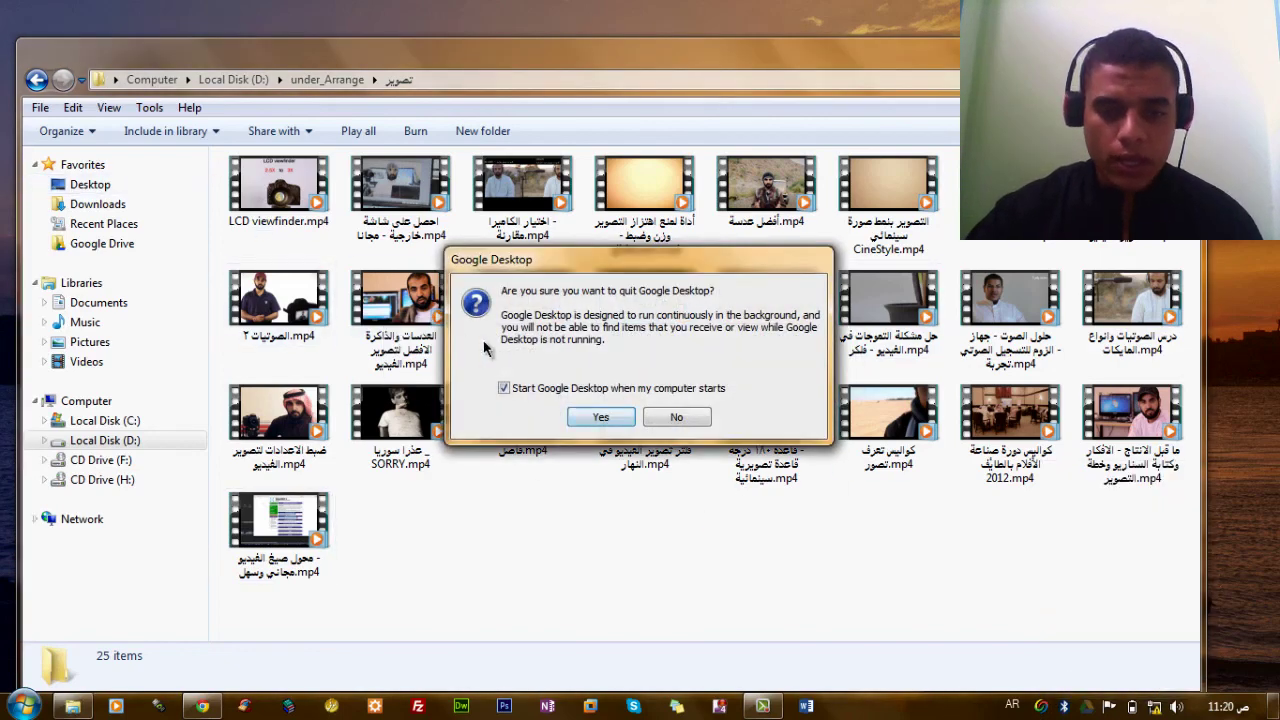
click(600, 417)
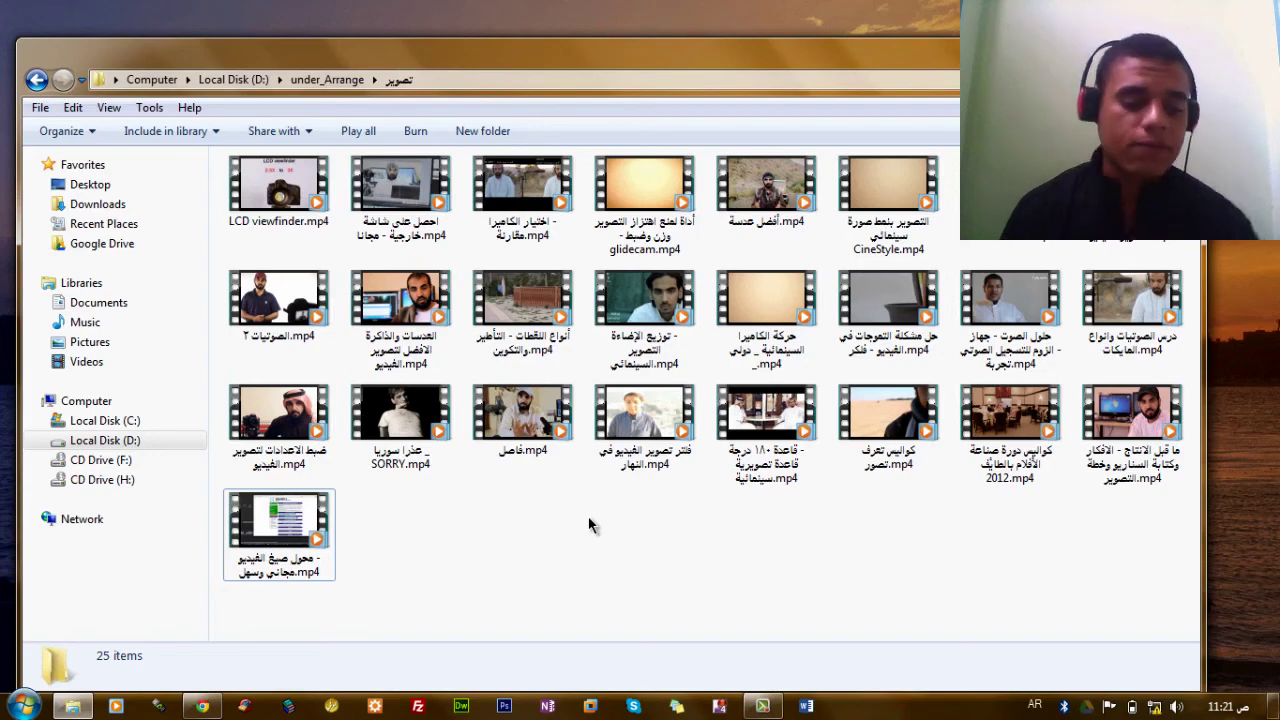
Cycle through Chrome and the desktop with the thumbnail window switcher, and return to the تصوير folder window
key(alt+Tab)
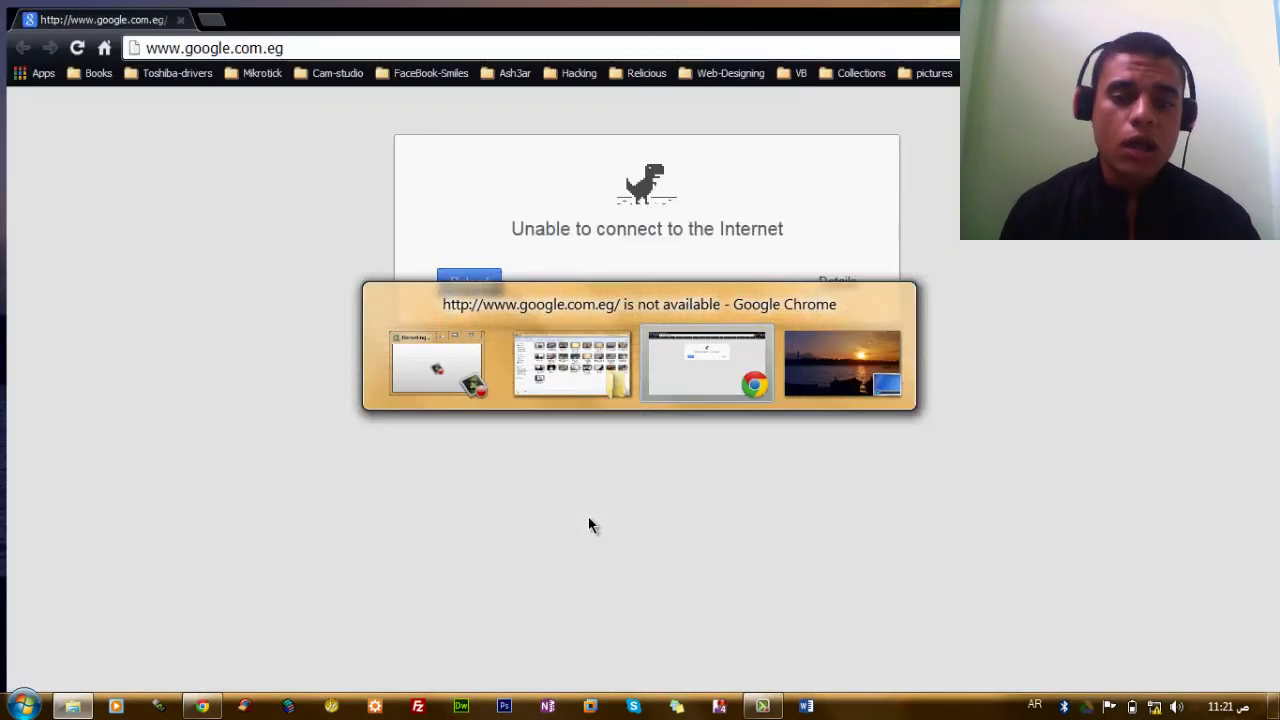
key(alt+Tab)
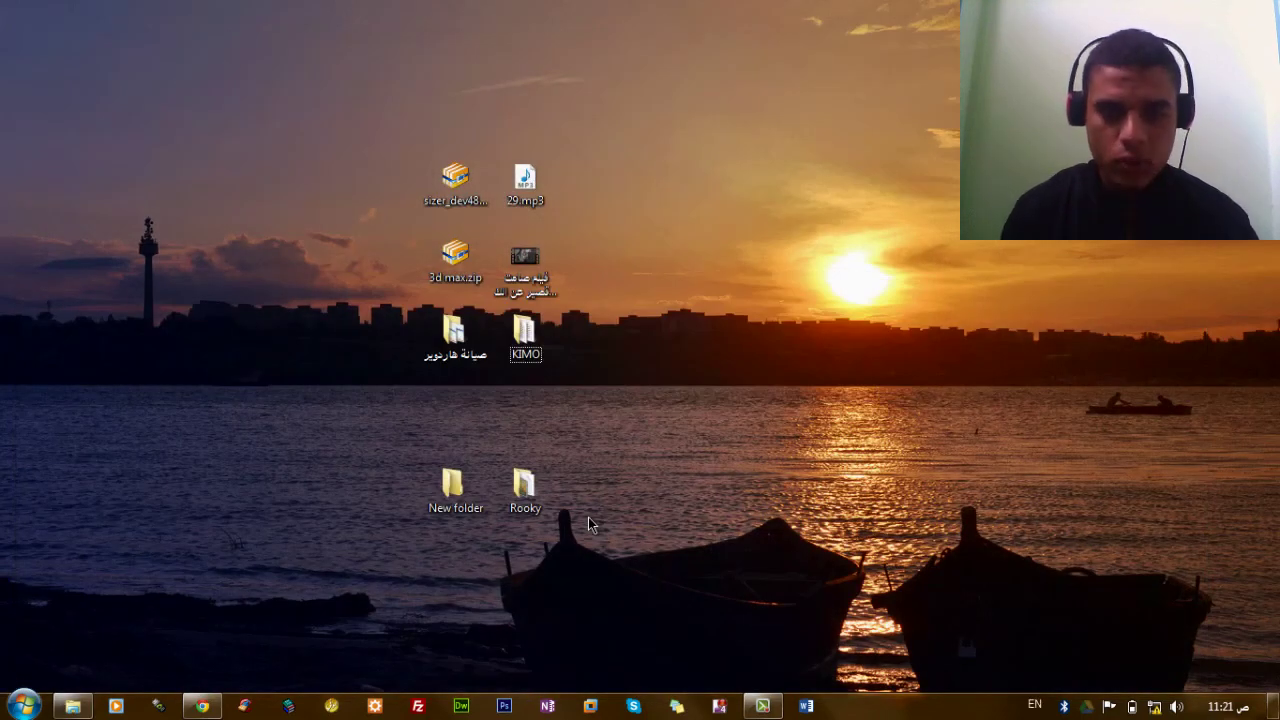
key(alt+Tab)
key(alt+Tab)
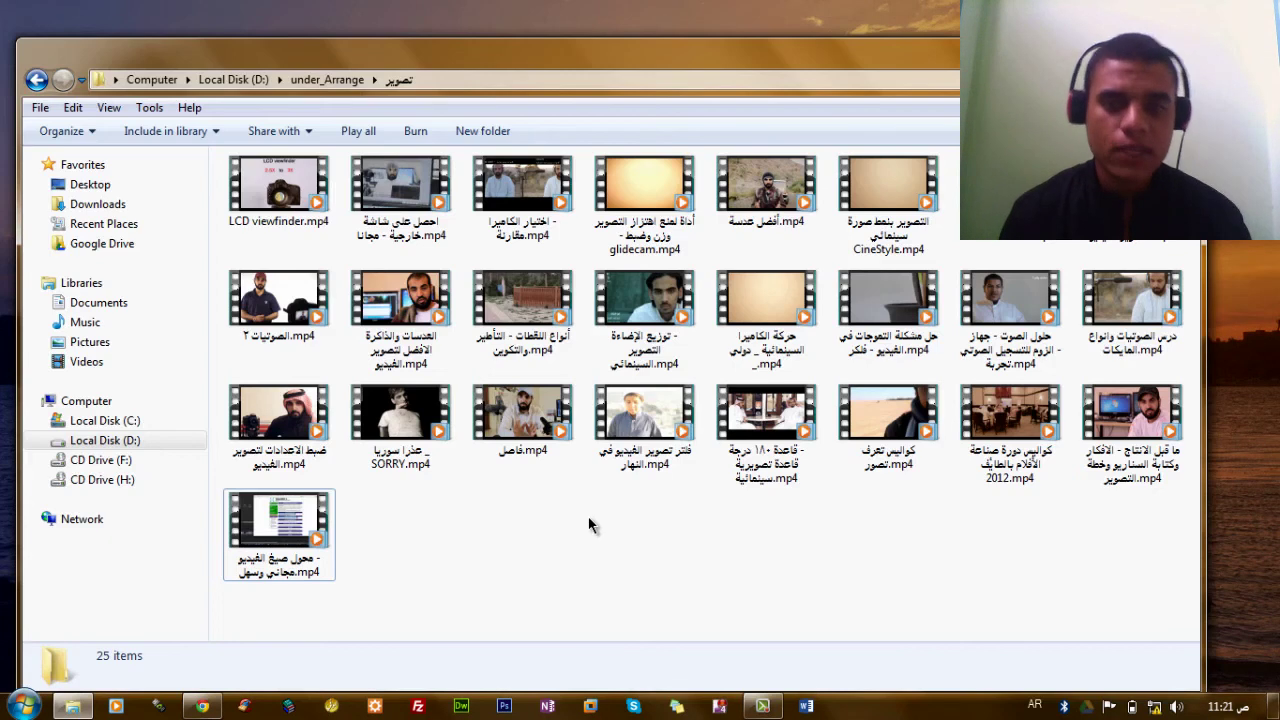
Flip through all open windows with the 3D window switcher
key(super+Tab)
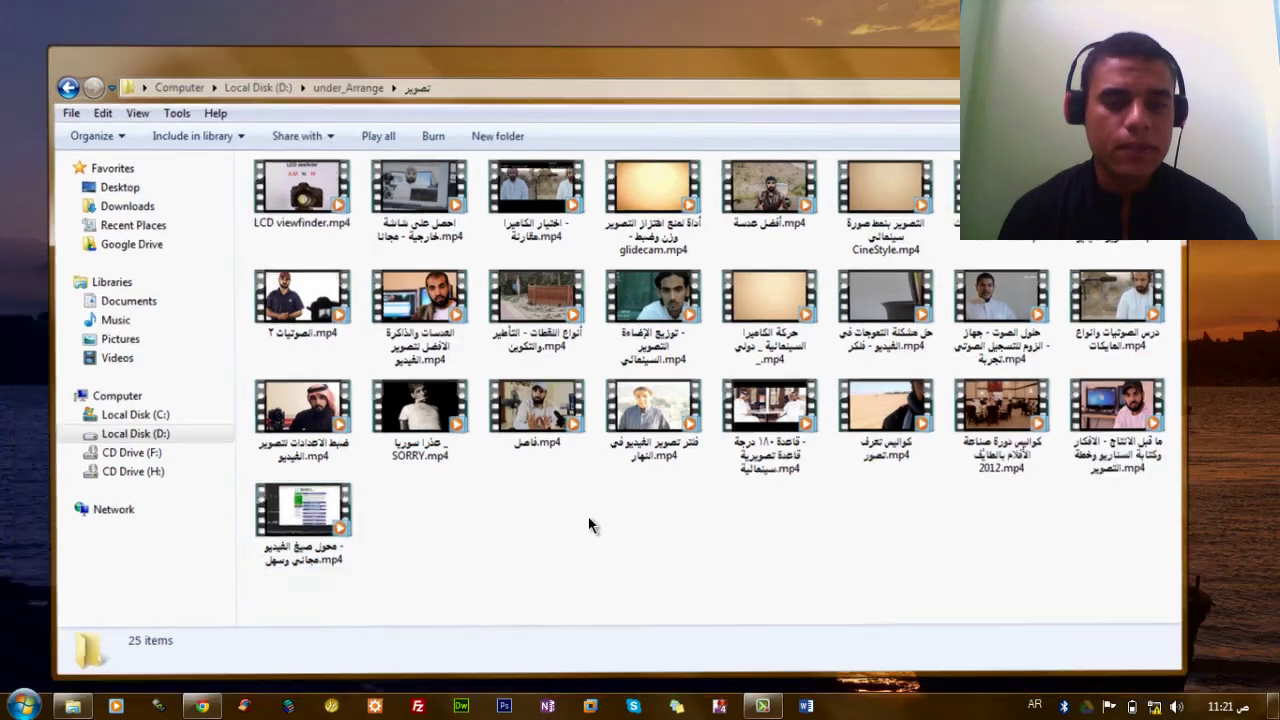
key(super+Tab)
key(super+Tab)
key(super+Tab)
key(super+Tab)
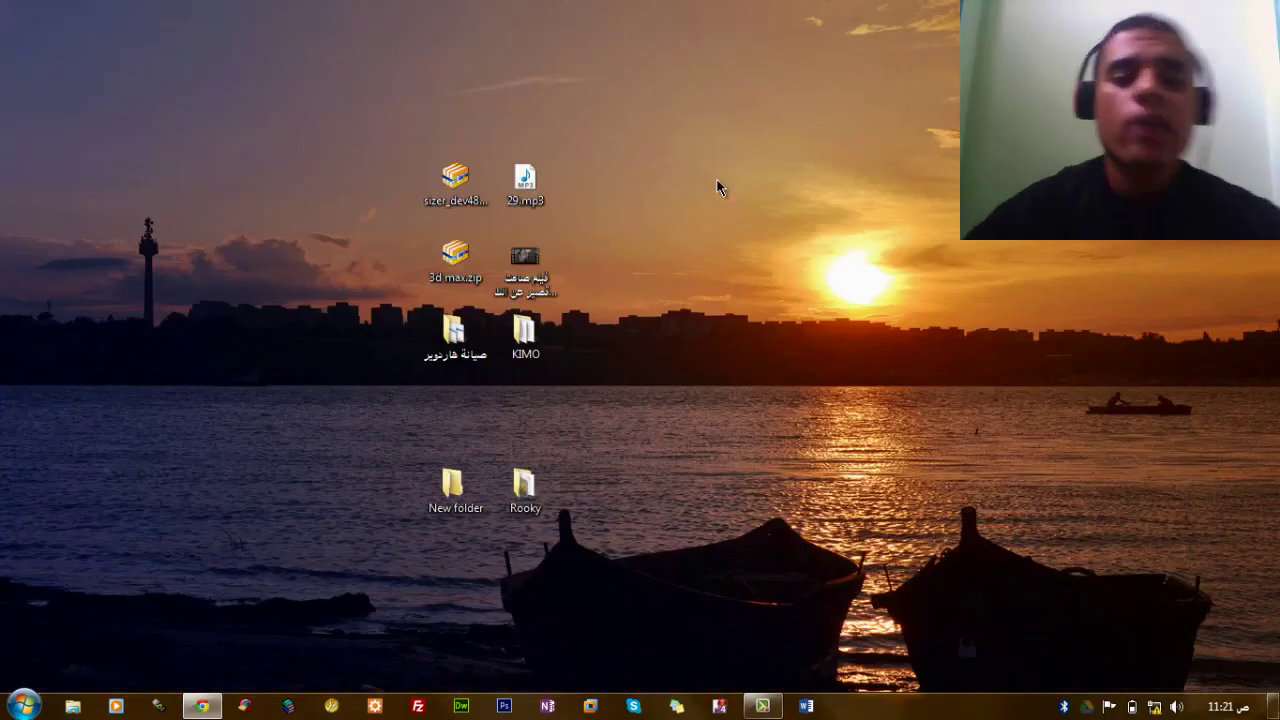
Set the Hidden attribute on the desktop folder New folder, applying the change to this folder only
click(455, 495)
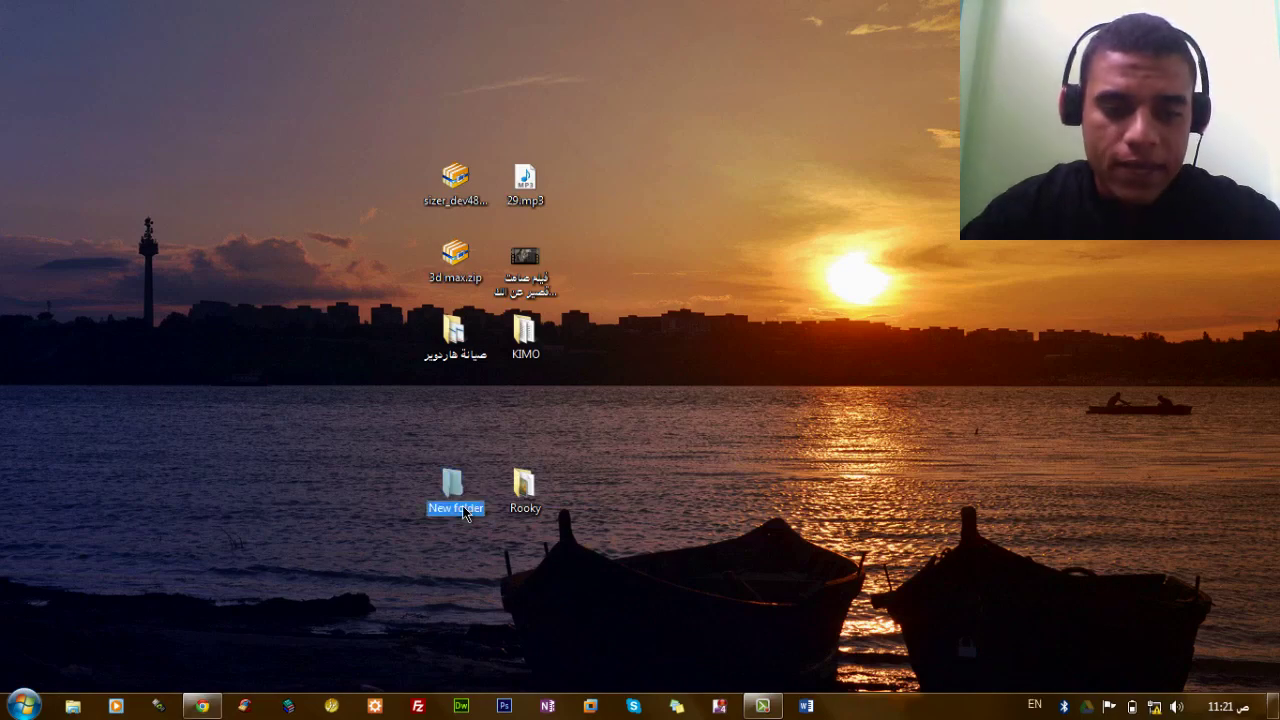
right_click(464, 505)
click(519, 492)
click(566, 548)
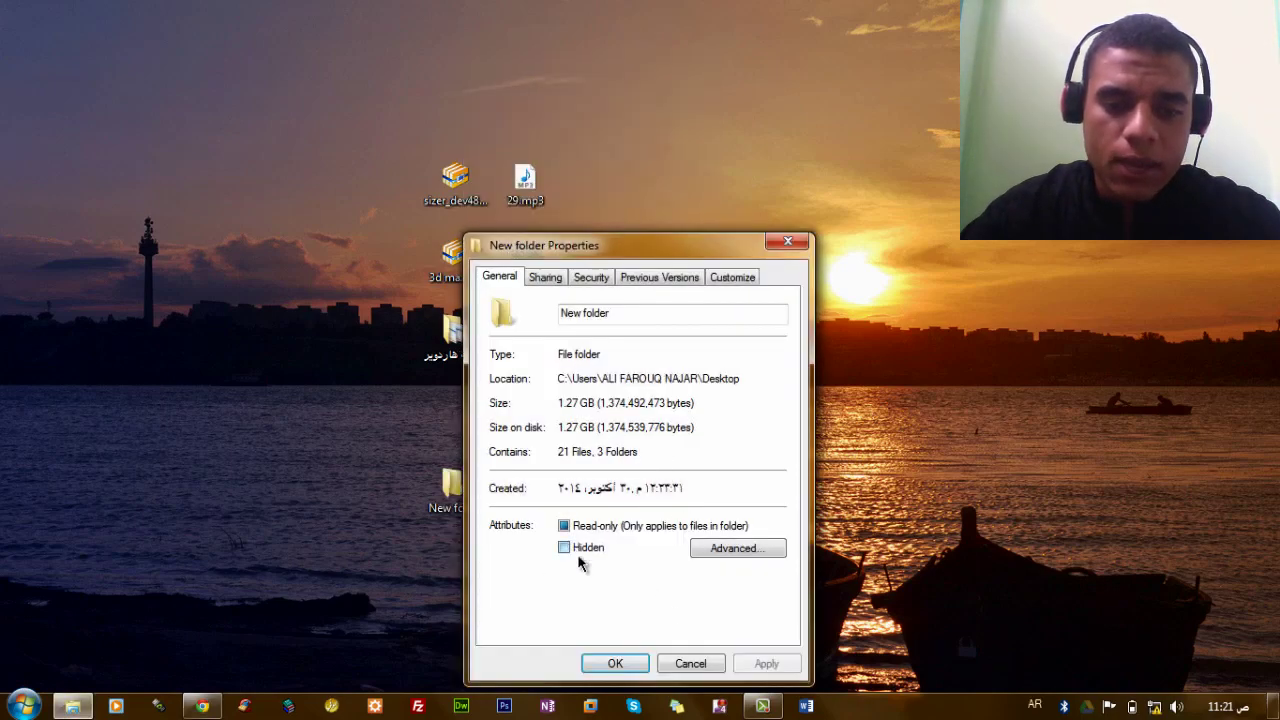
click(770, 666)
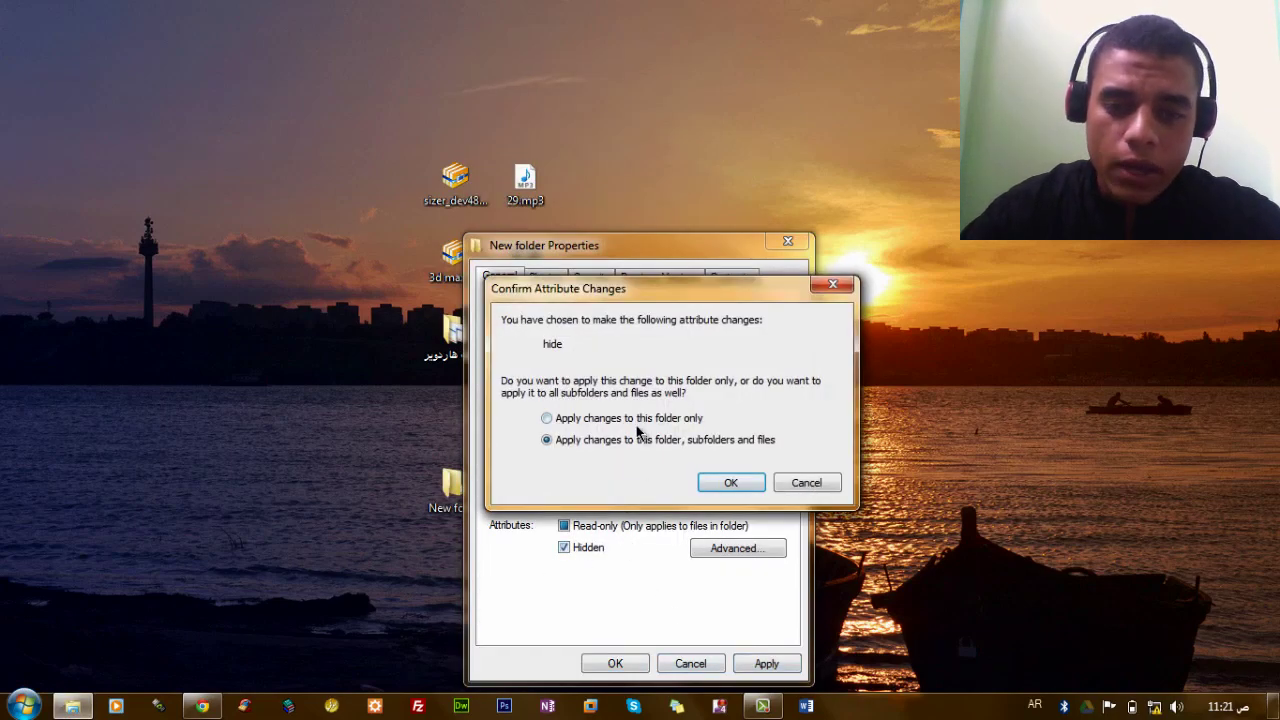
click(736, 486)
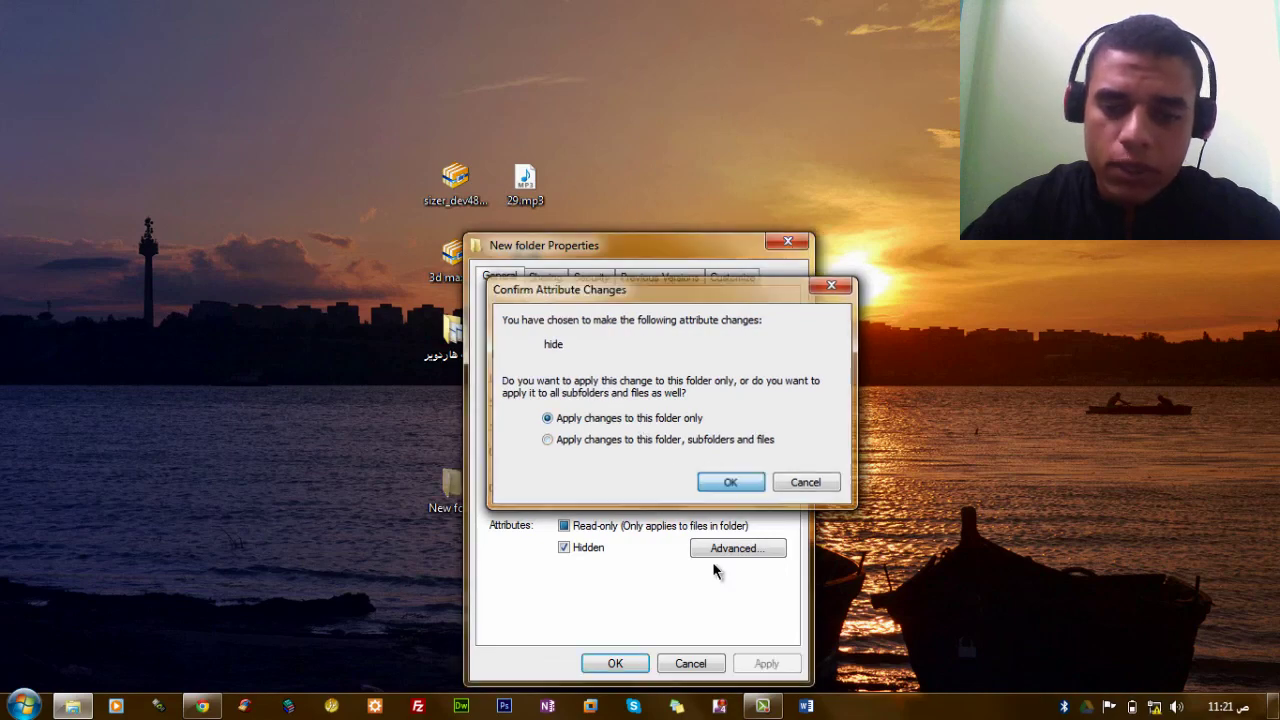
click(617, 663)
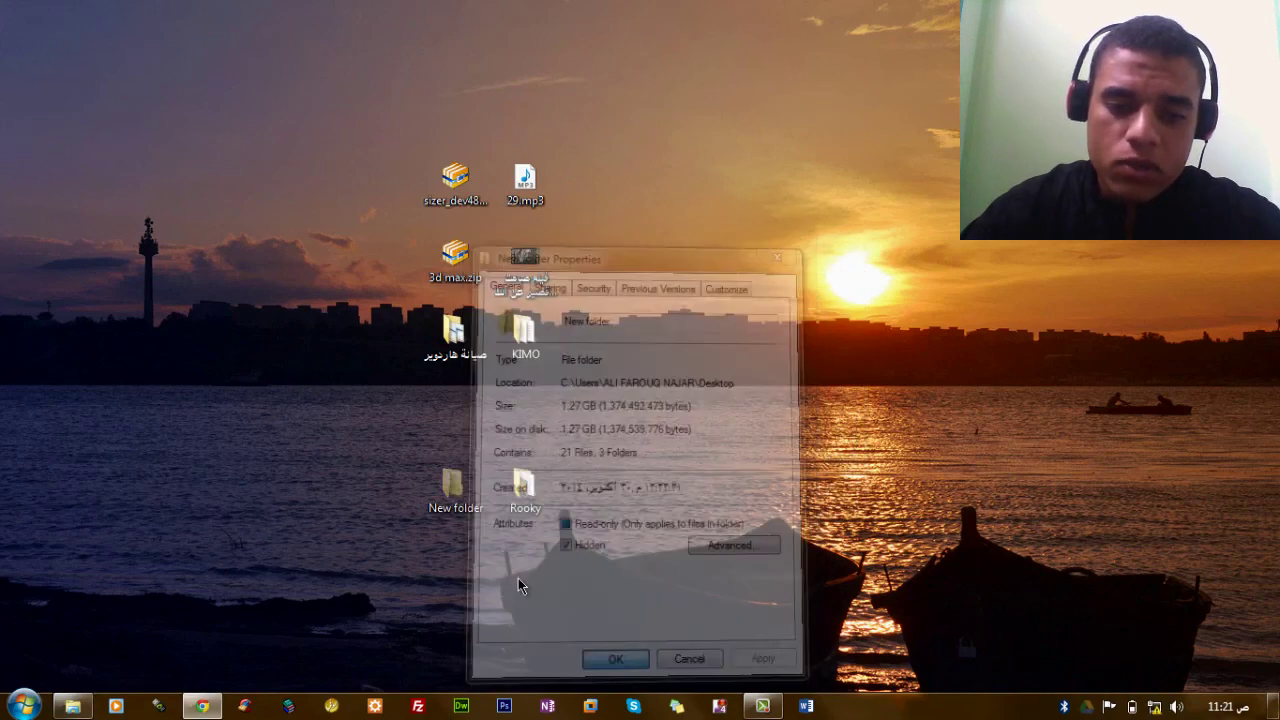
Select the dimmed New folder on the desktop, and open the Computer window
click(12, 702)
click(472, 508)
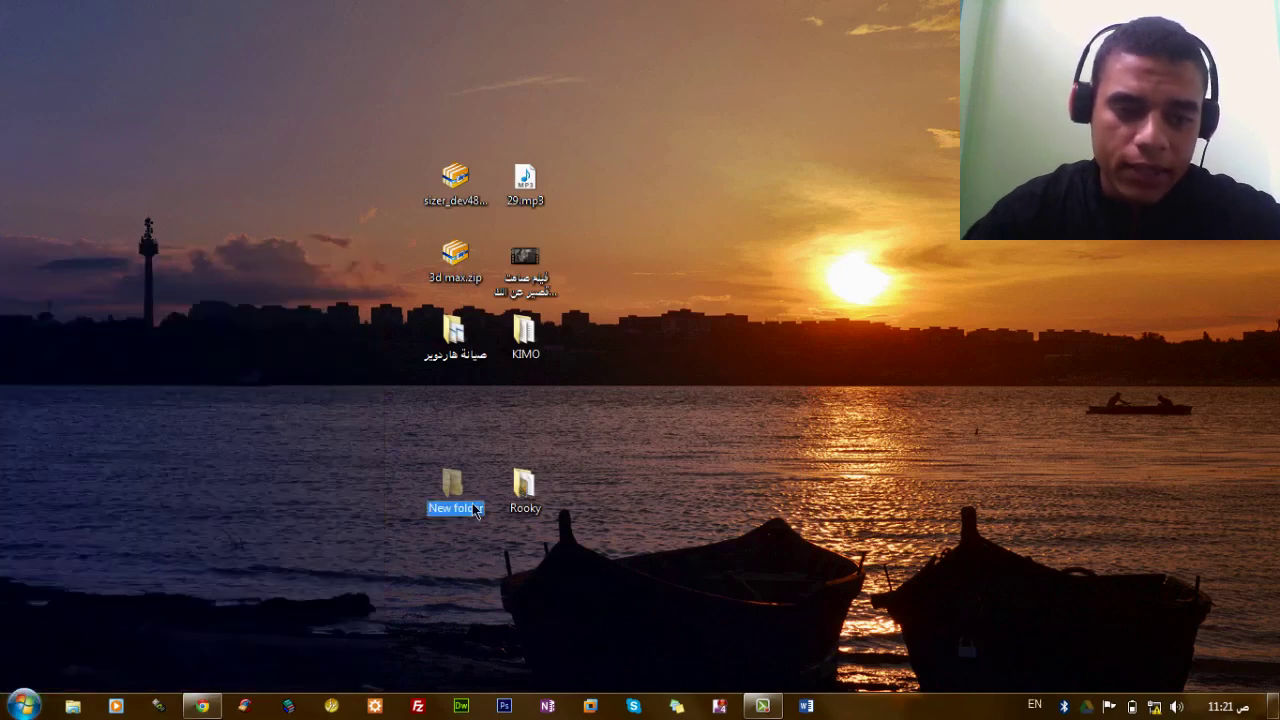
click(30, 706)
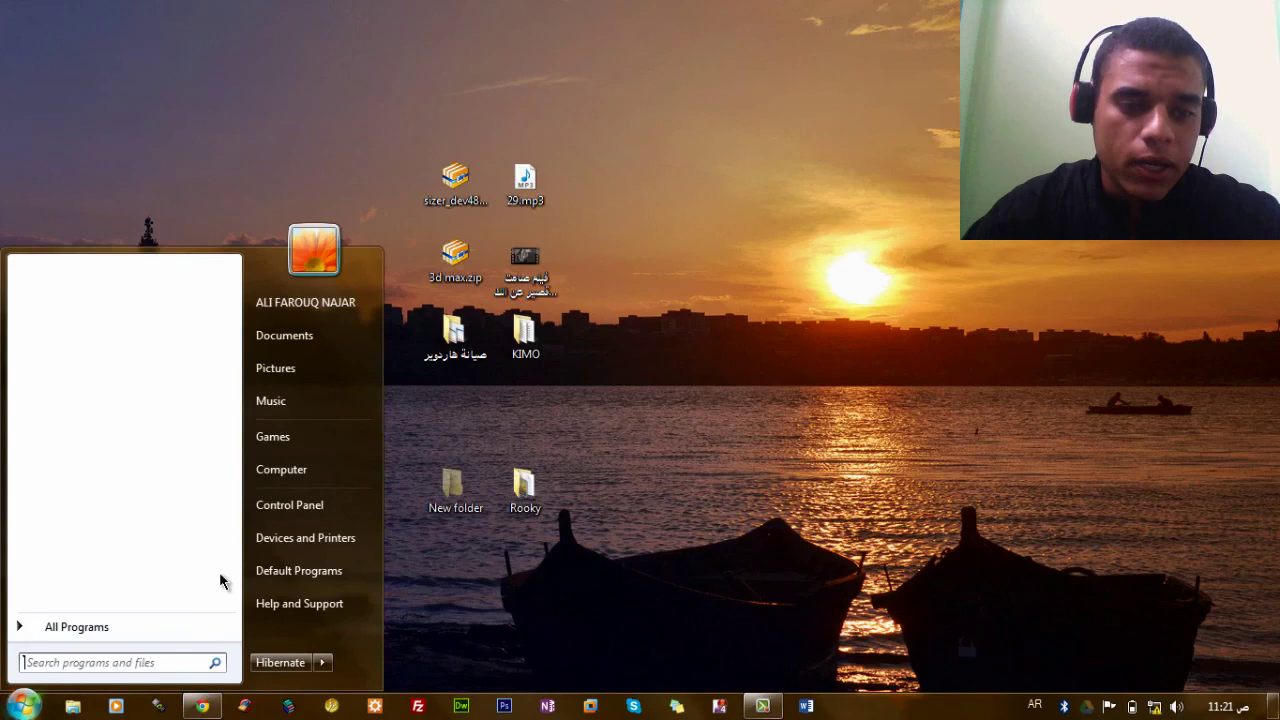
click(290, 469)
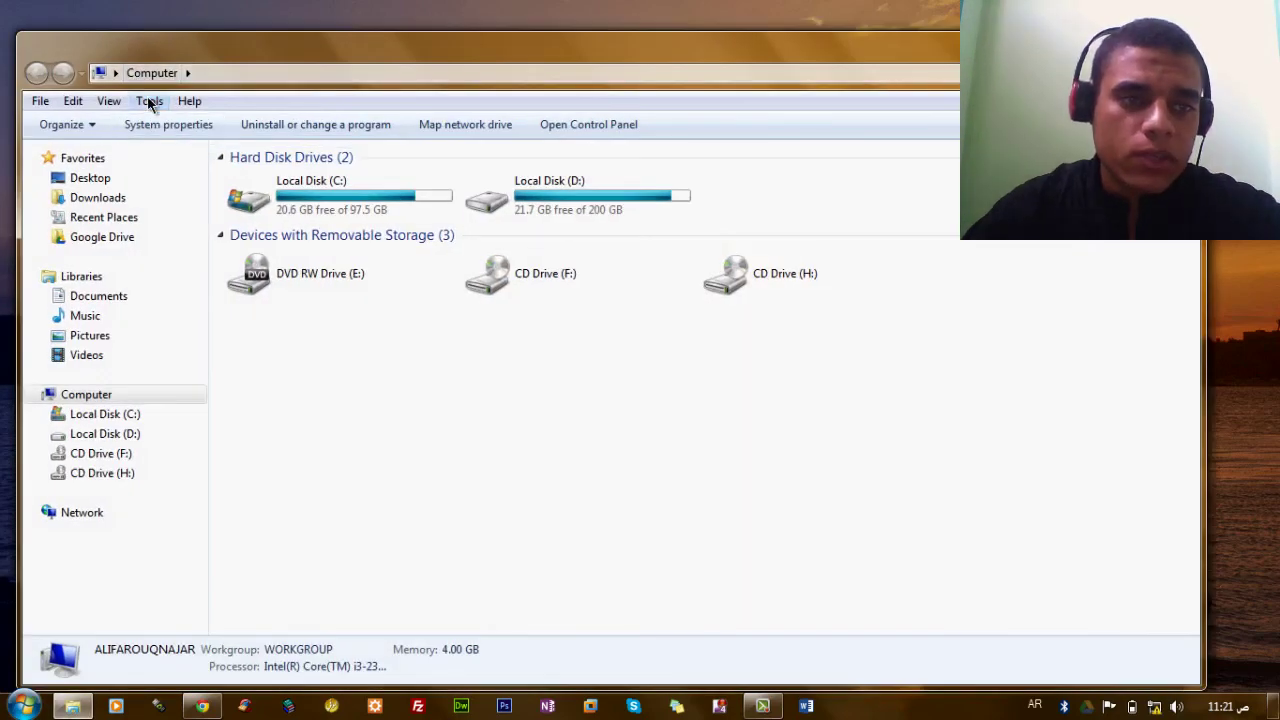
Set the folder options to not show hidden files, folders, or drives, and check the desktop for New folder
click(149, 101)
click(195, 193)
click(115, 151)
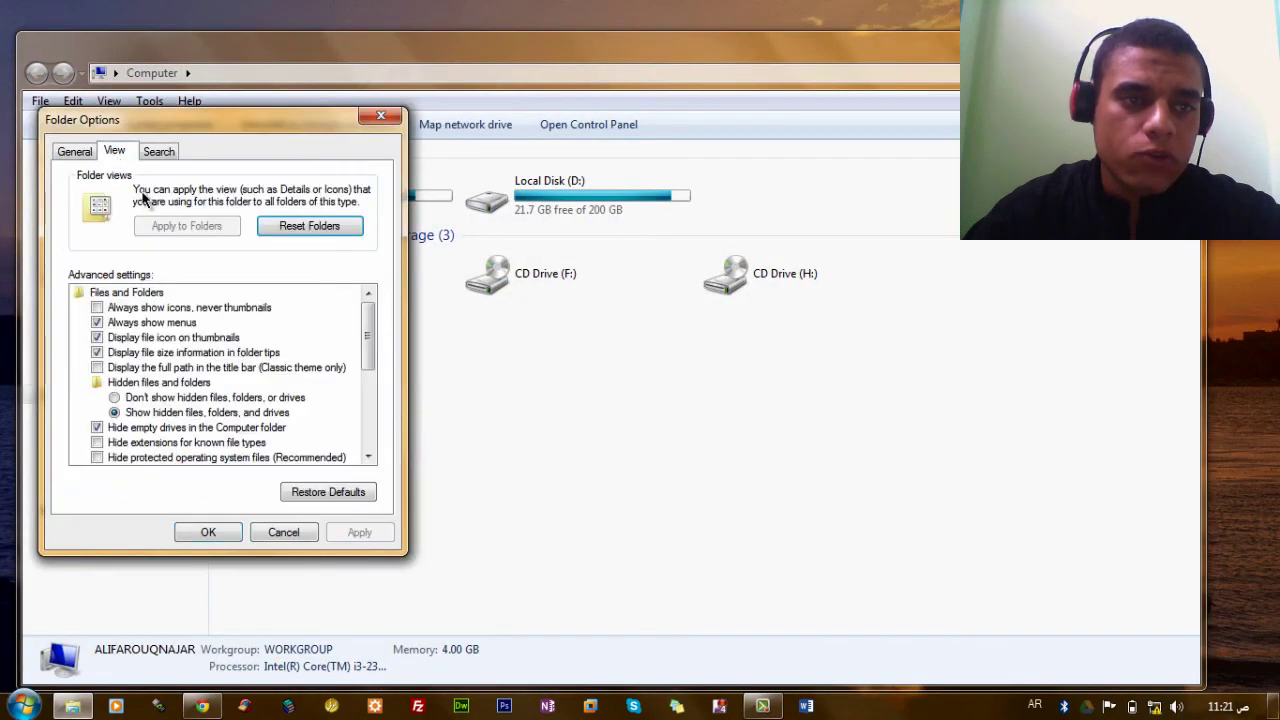
click(140, 397)
click(208, 532)
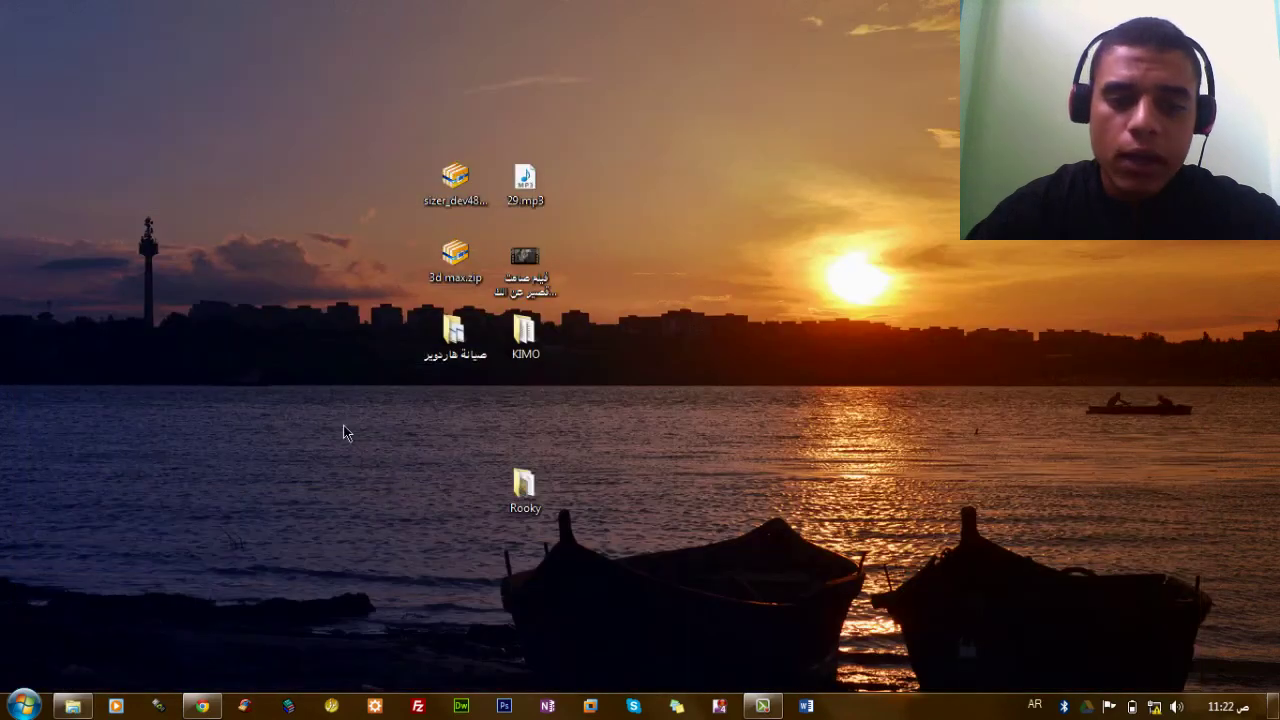
drag(346, 431, 487, 521)
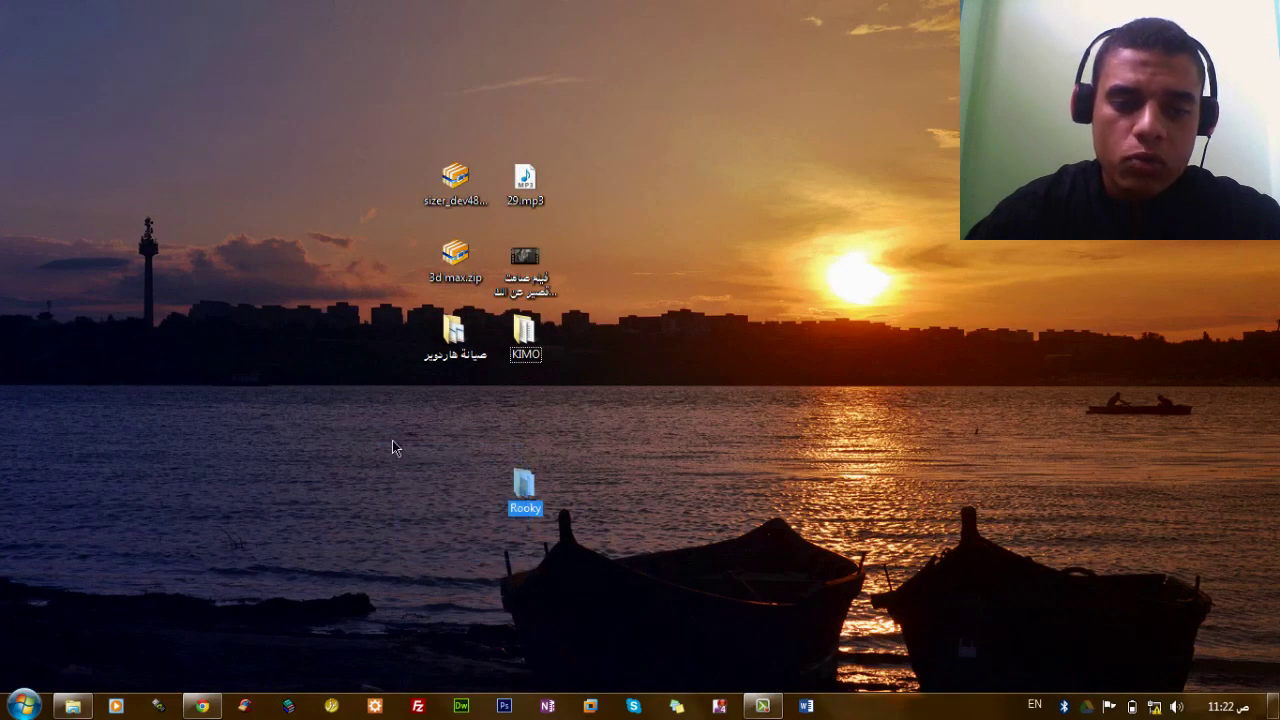
click(408, 513)
Set the Computer window's folder options to show hidden files, folders, and drives, and return to the desktop
click(73, 706)
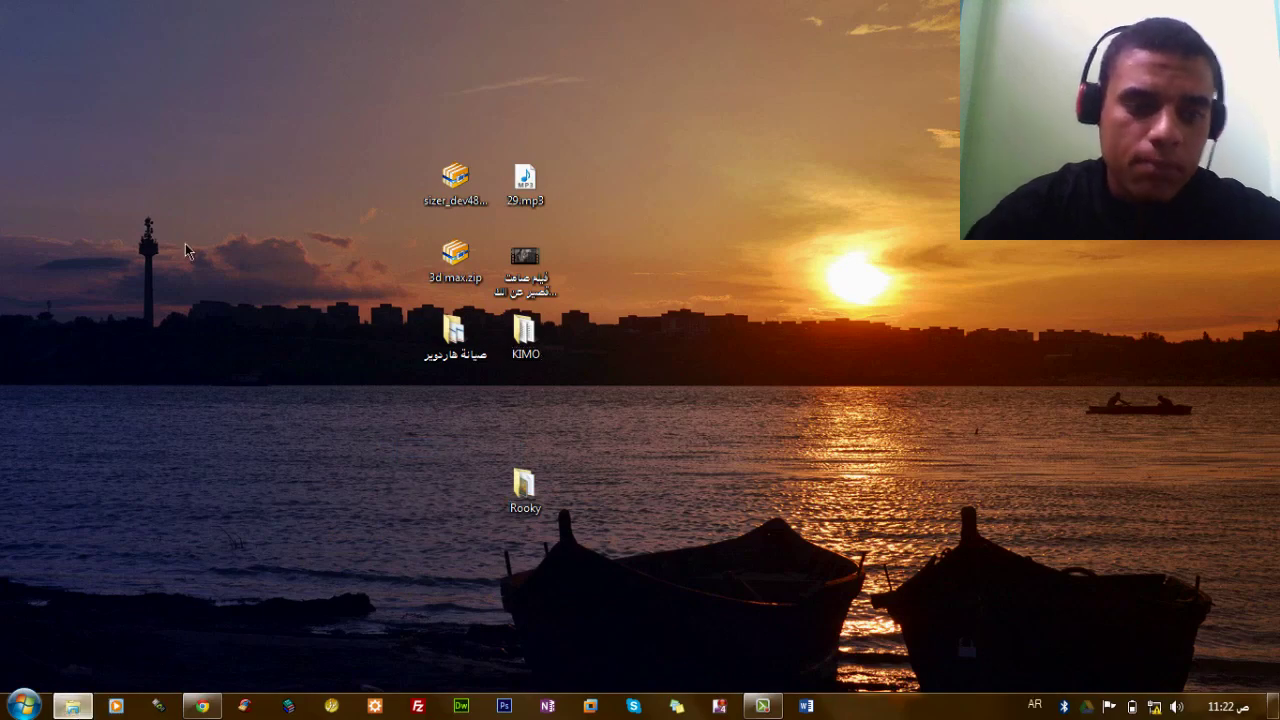
click(149, 102)
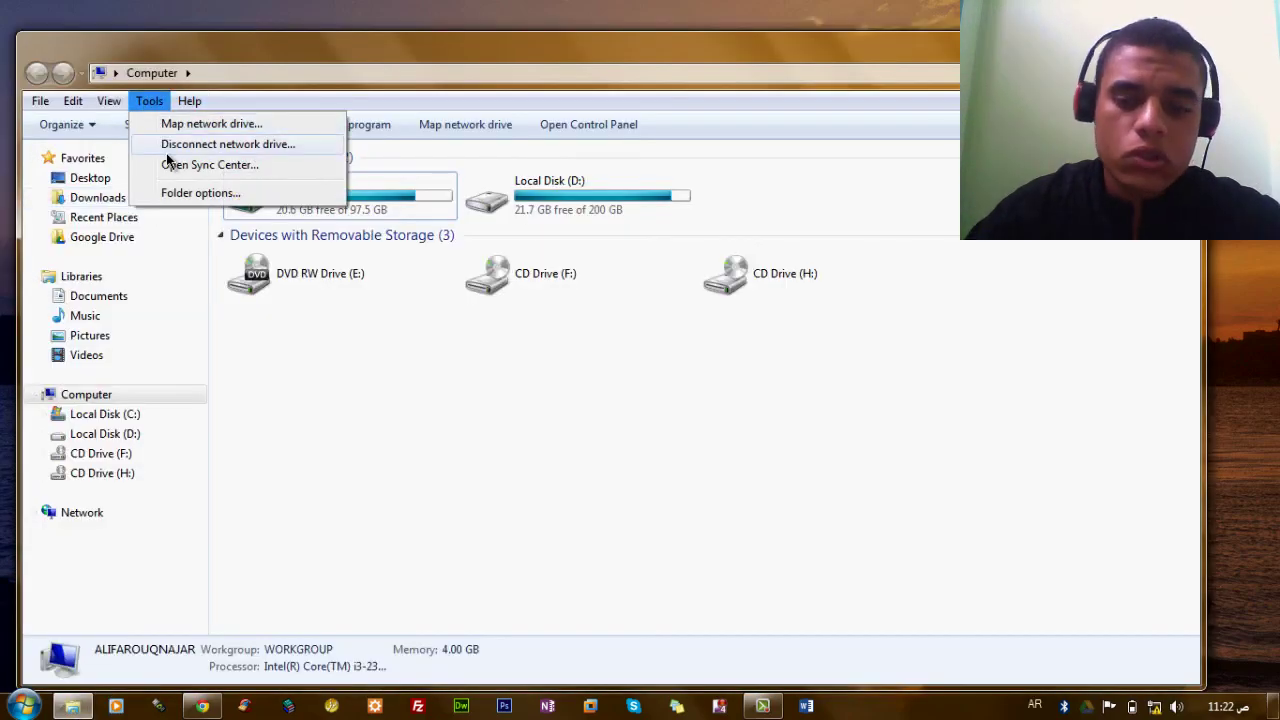
click(180, 192)
click(114, 151)
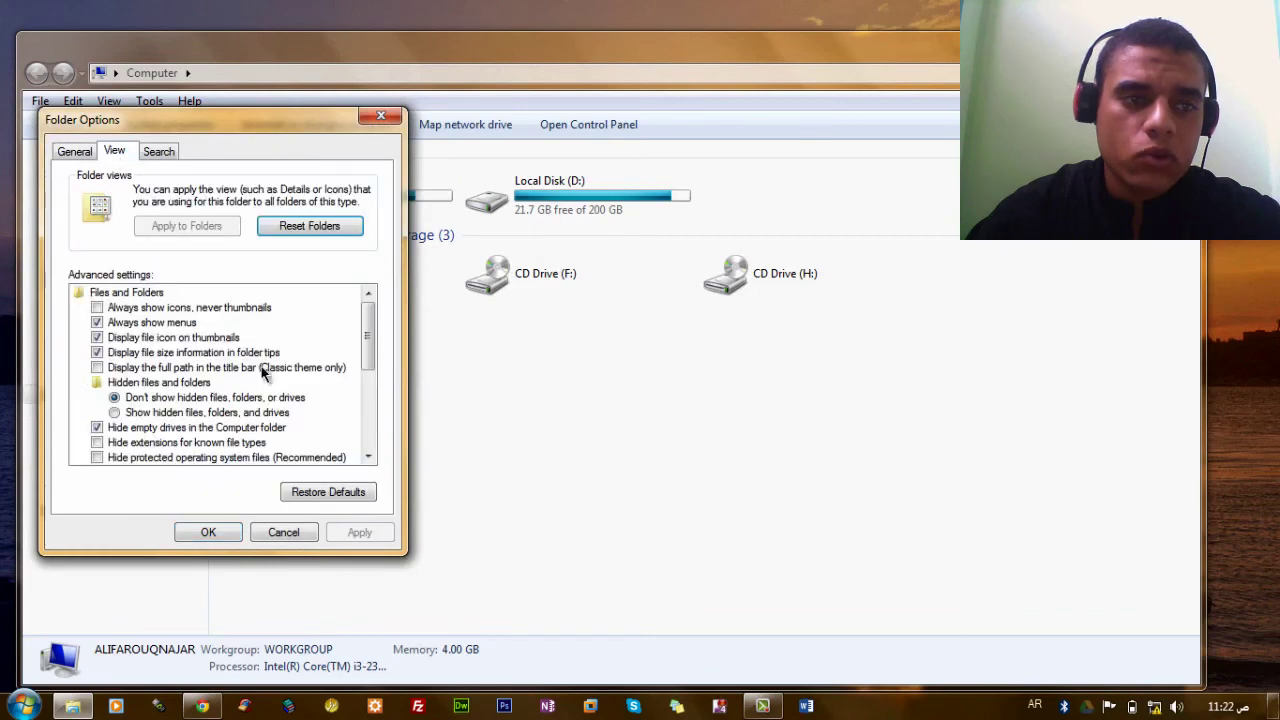
click(165, 412)
click(205, 532)
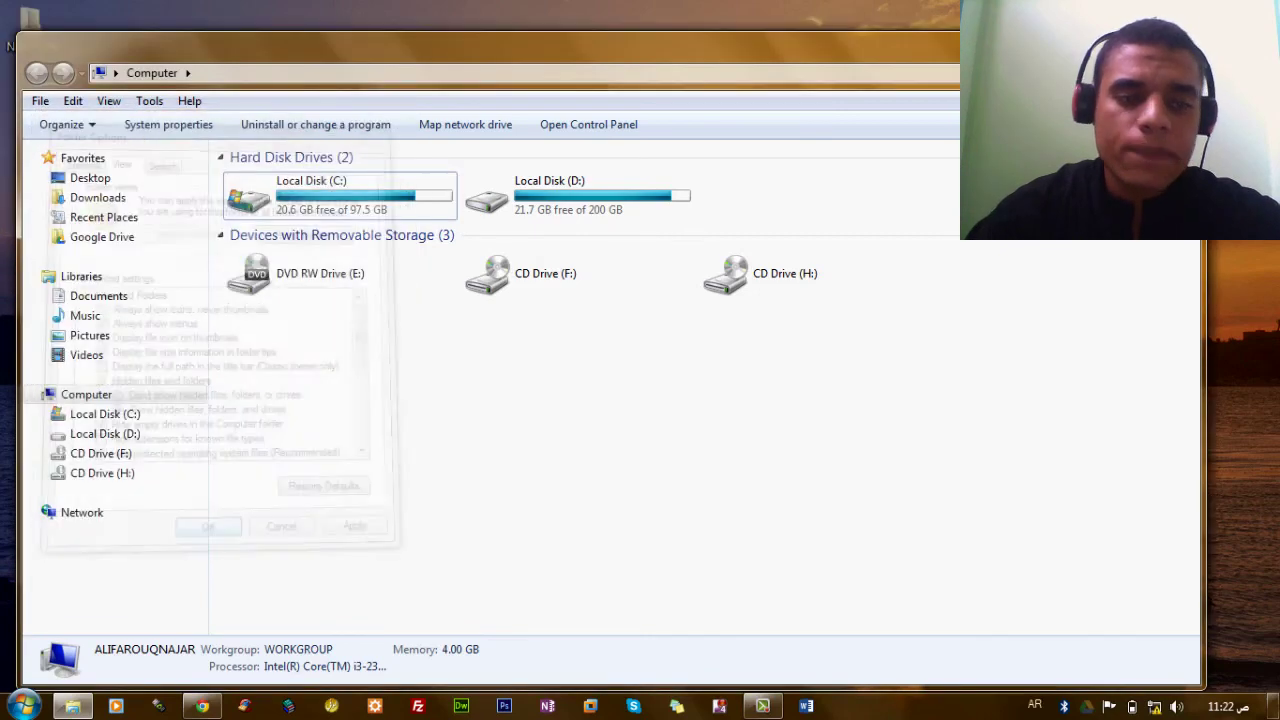
key(super+d)
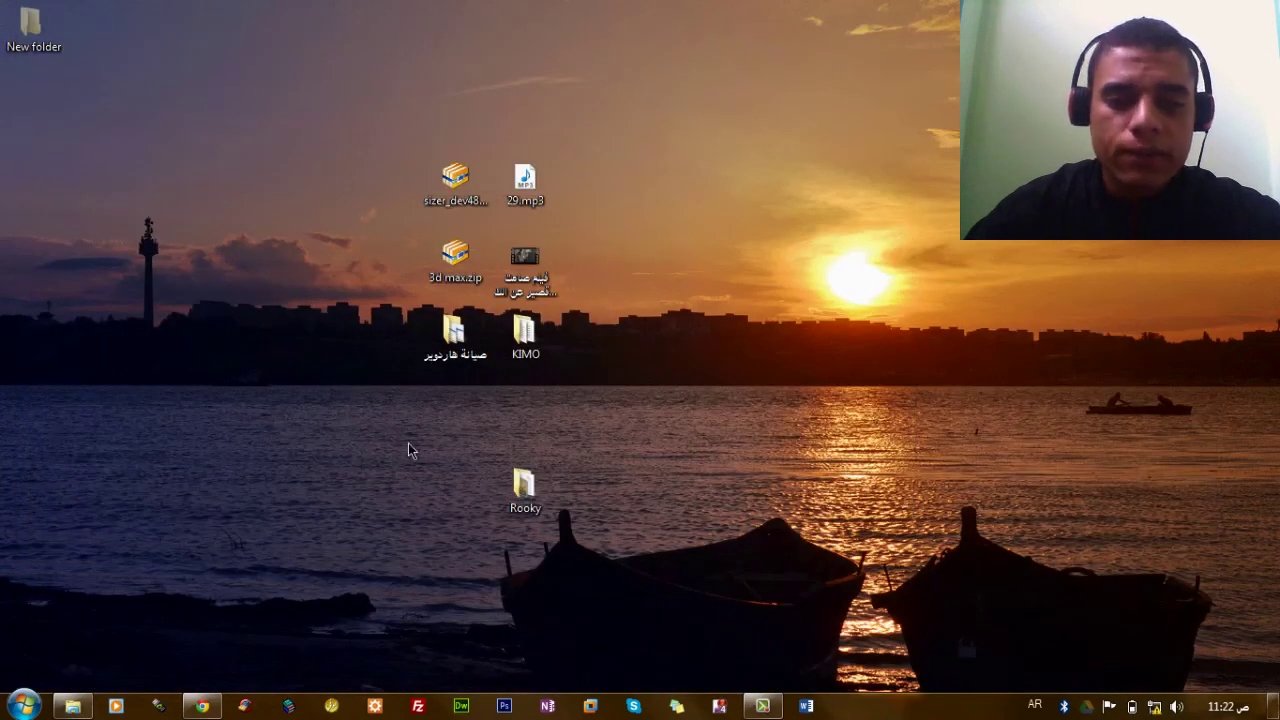
Move New folder beside the Rooky folder on the desktop and refresh the desktop
drag(18, 38, 448, 492)
key(alt+shift)
right_click(271, 228)
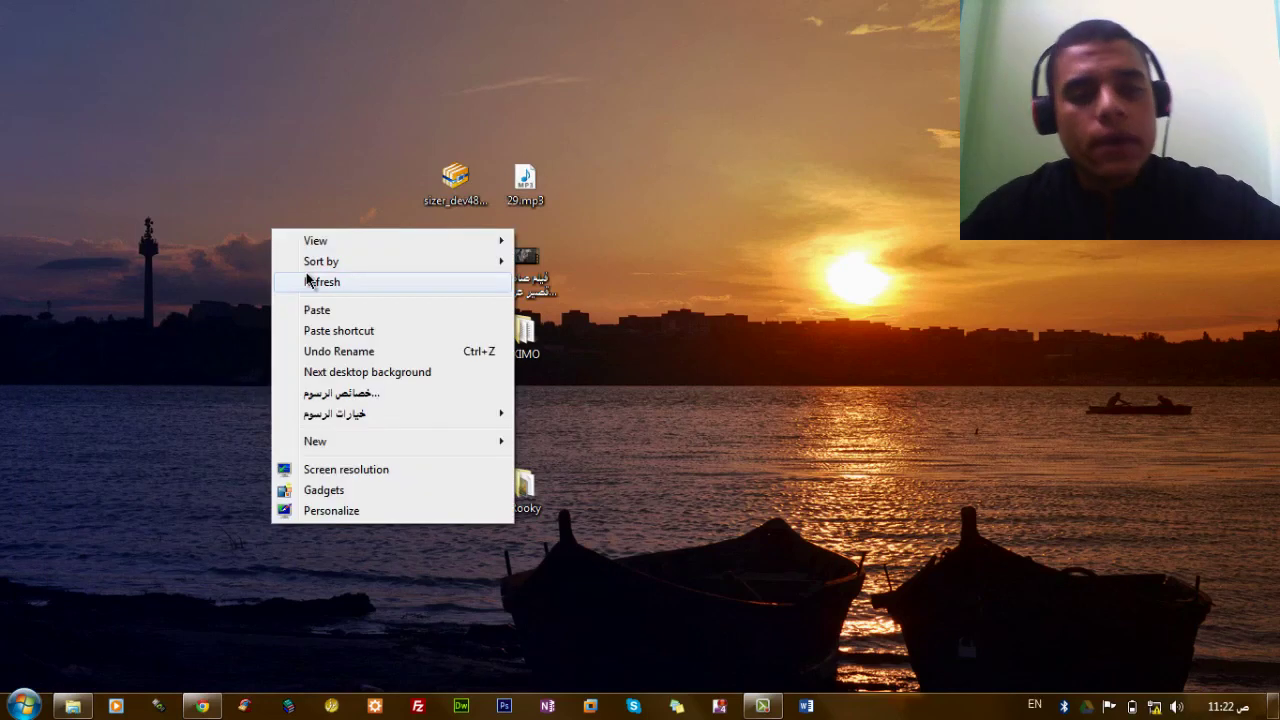
click(314, 280)
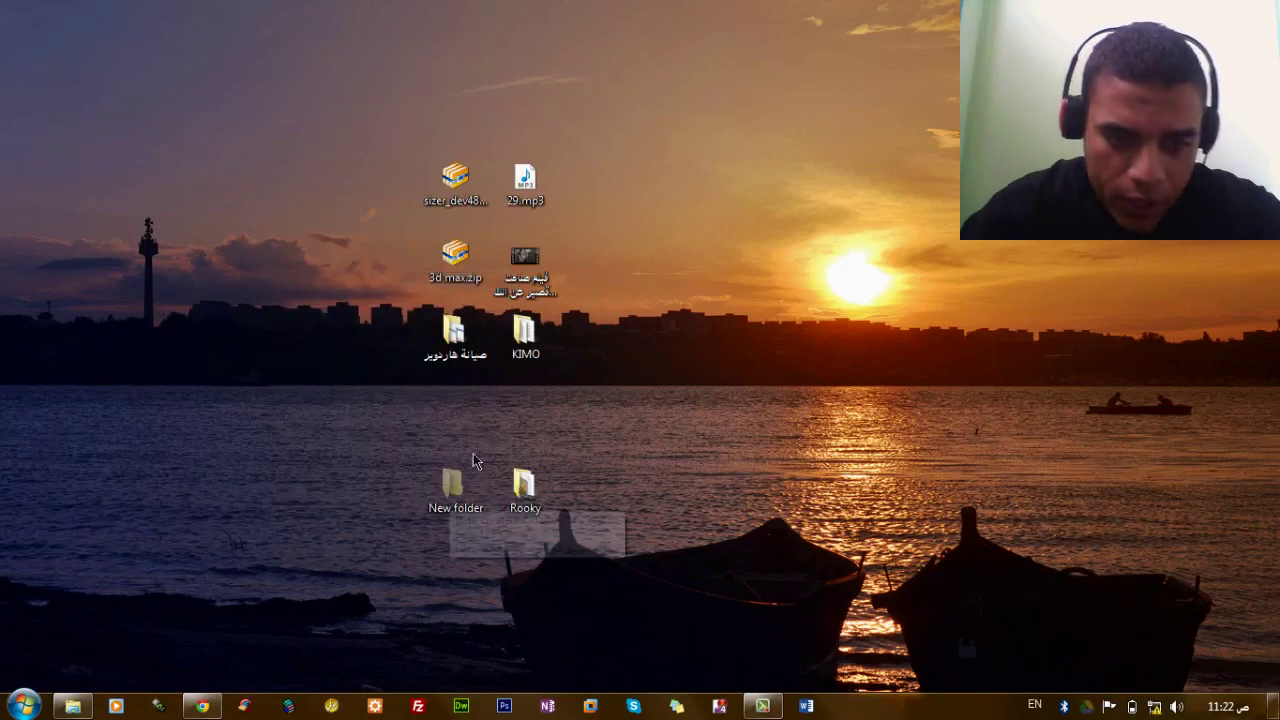
Apply the red power icon from SHELL32.dll to New folder, and move the folder to an empty desktop area away from Rooky
right_click(451, 511)
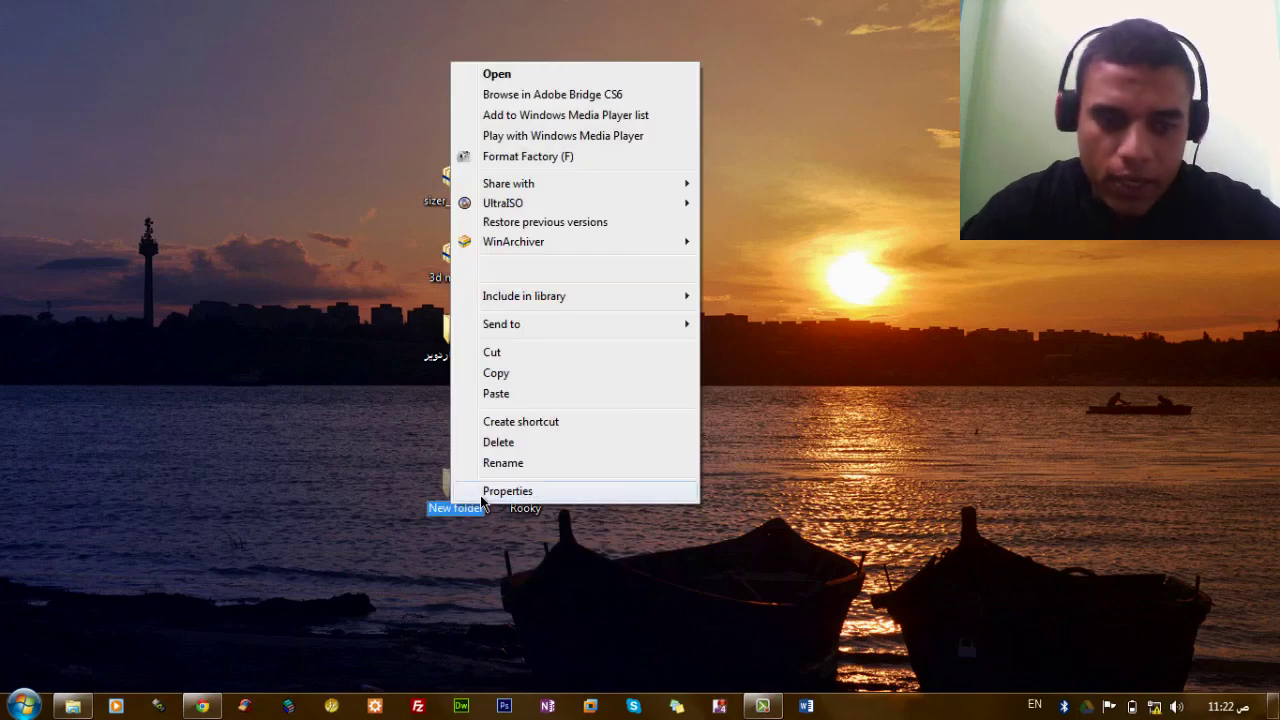
click(495, 489)
click(719, 277)
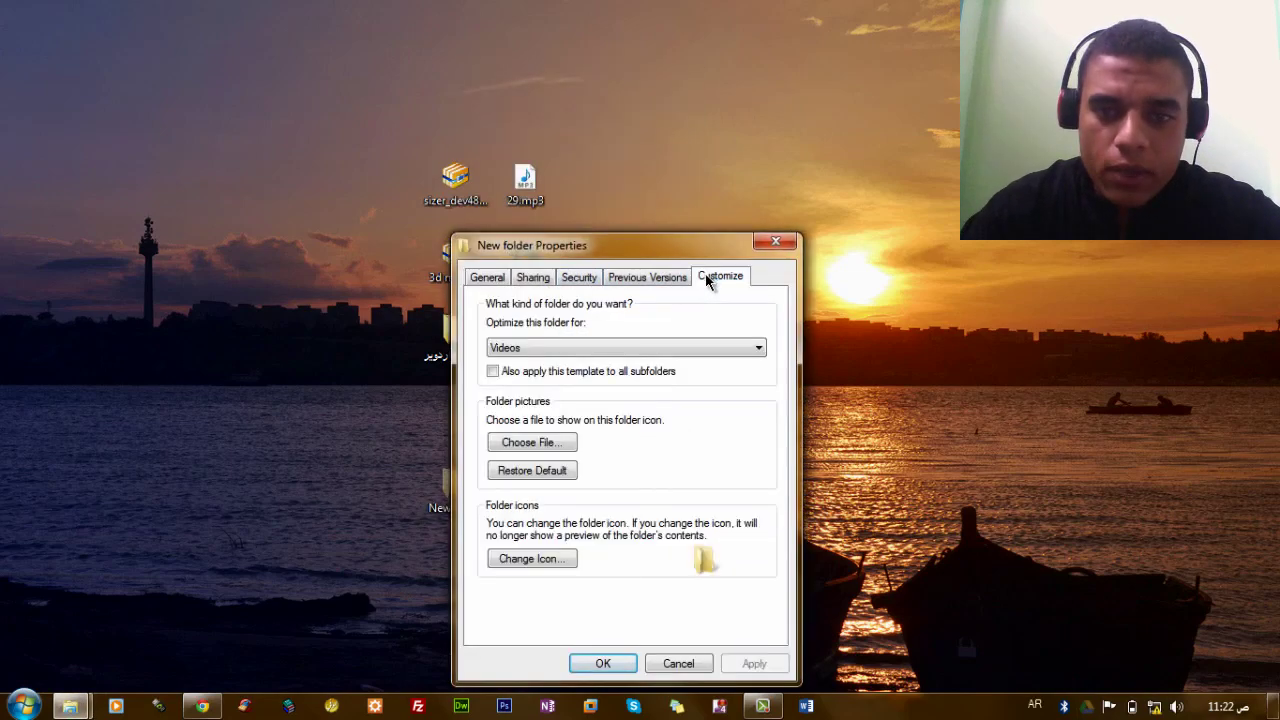
click(560, 555)
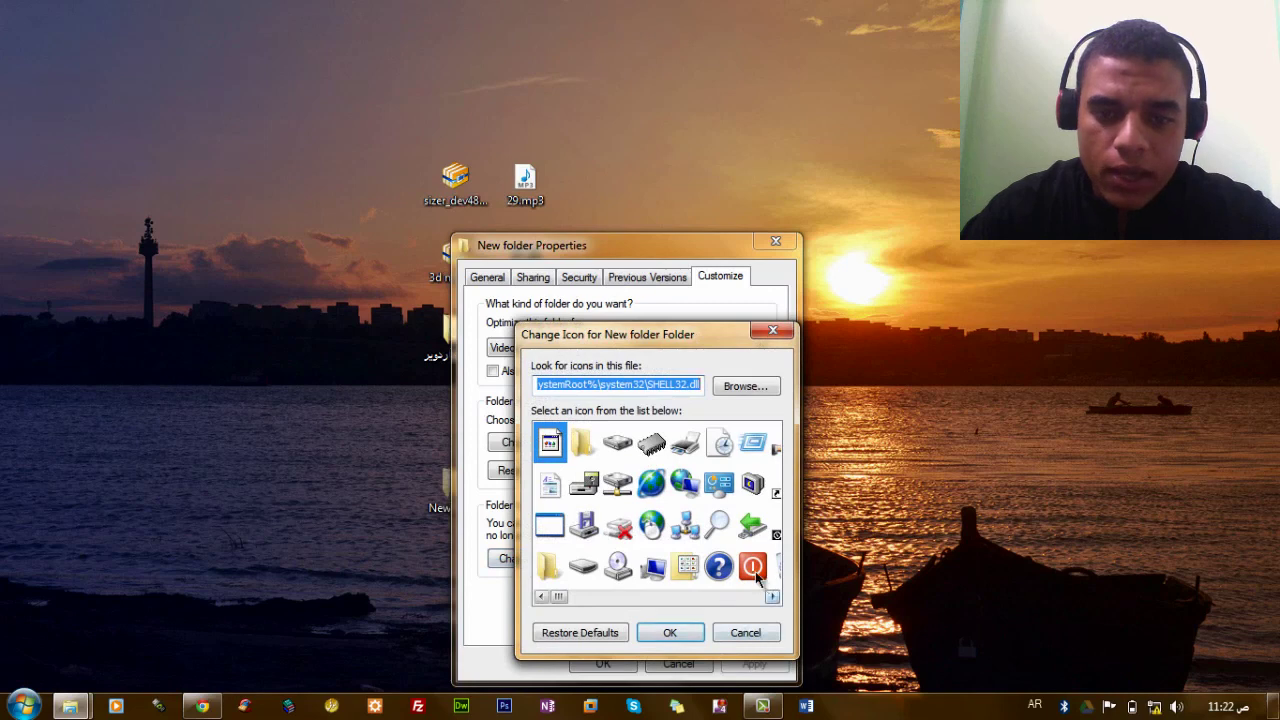
click(752, 566)
drag(436, 515, 303, 515)
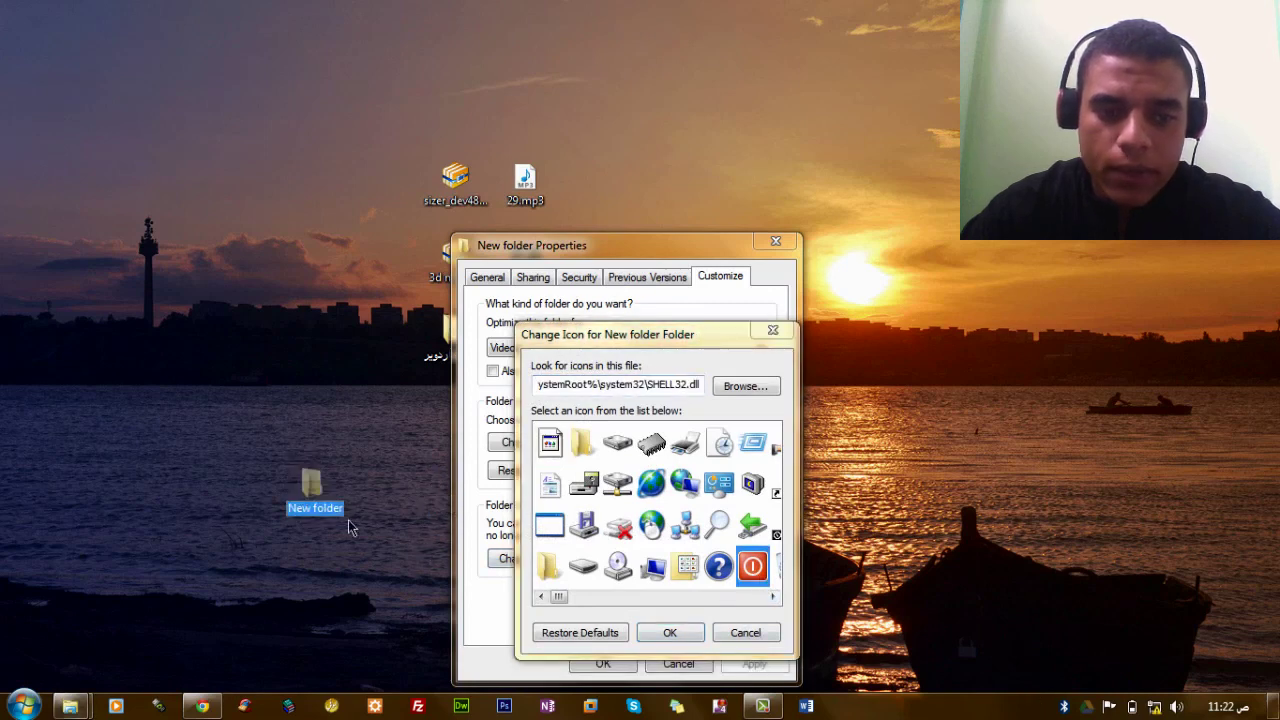
click(669, 632)
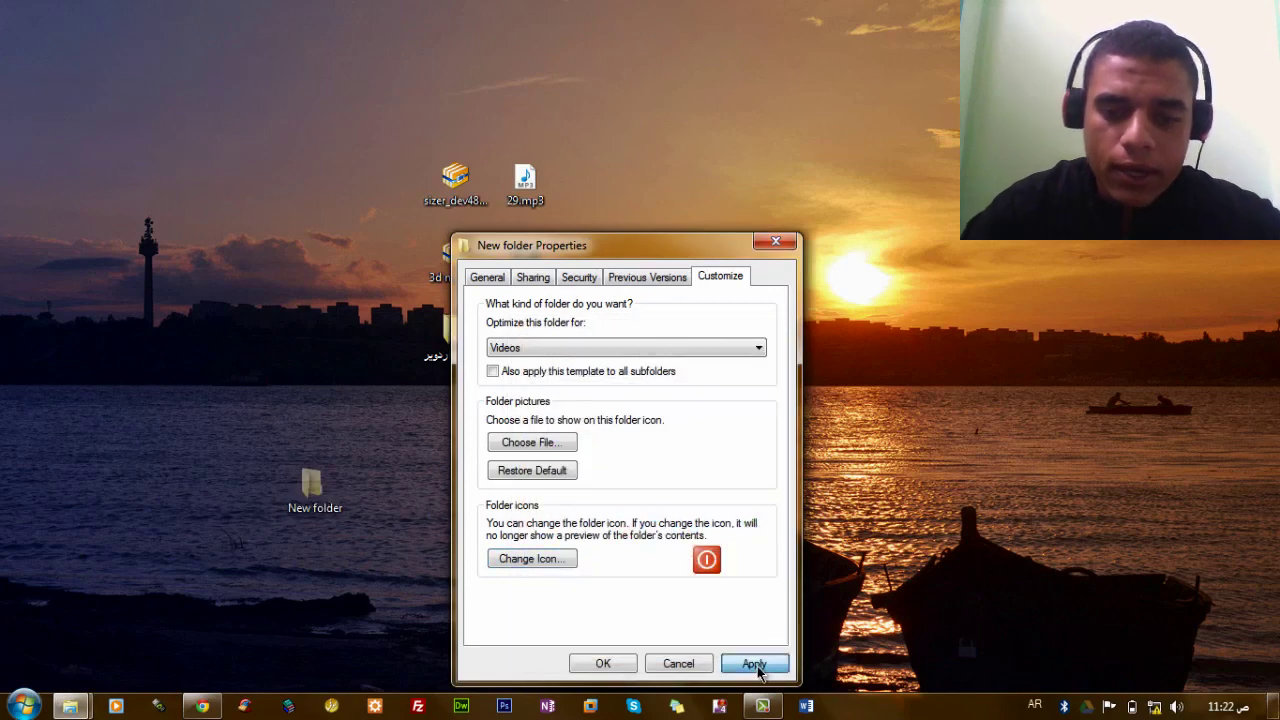
click(752, 664)
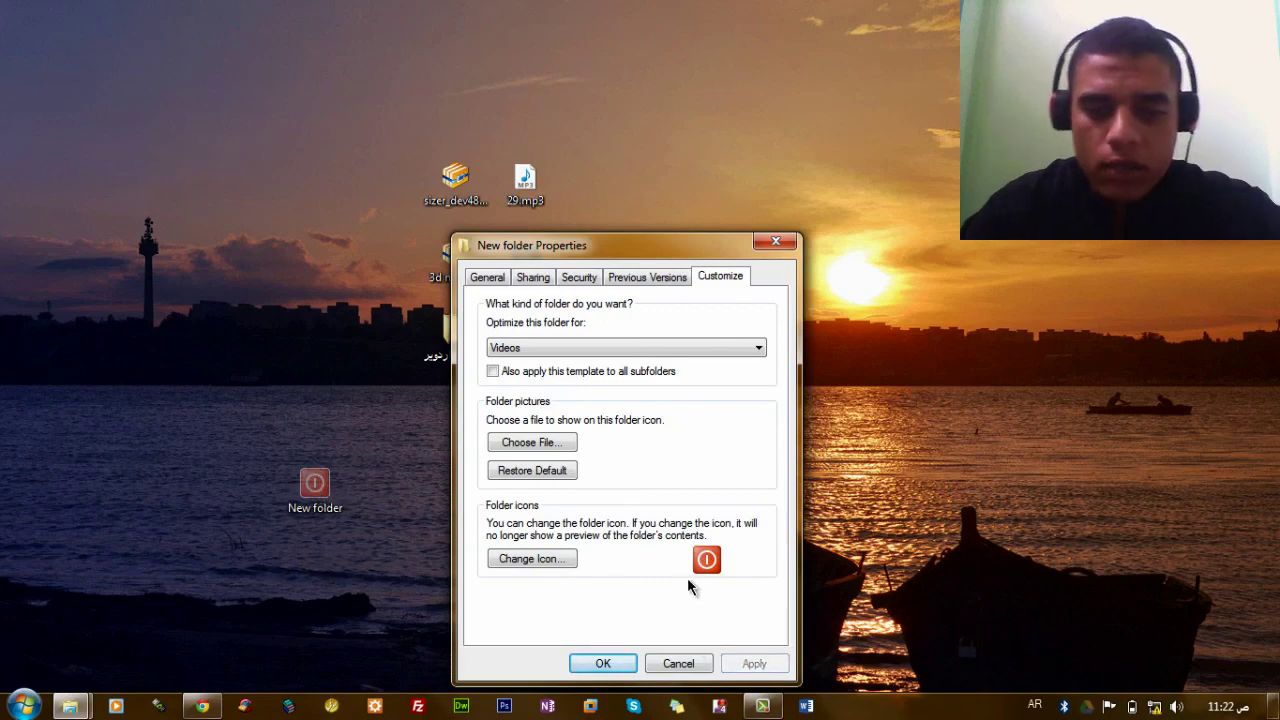
Change New folder's icon to a blank one from SHELL32.dll, and select the folder on the desktop
click(560, 560)
scroll(633, 575, right, 3)
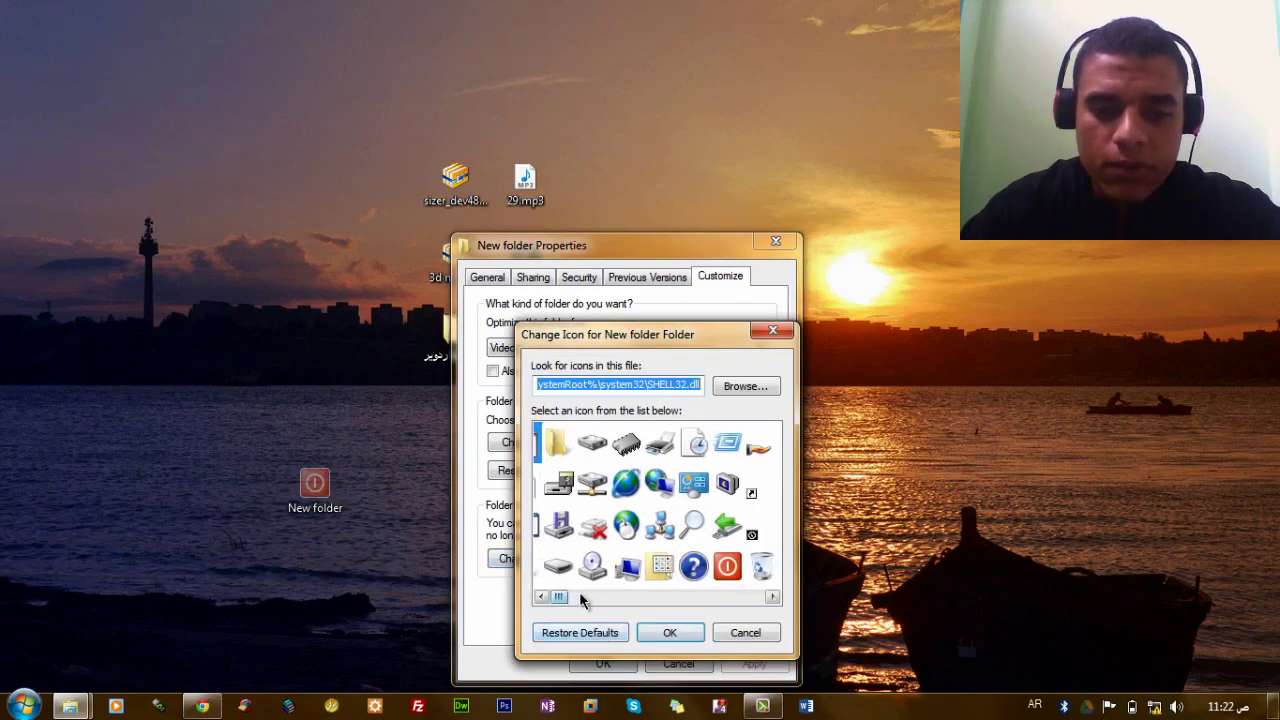
click(617, 484)
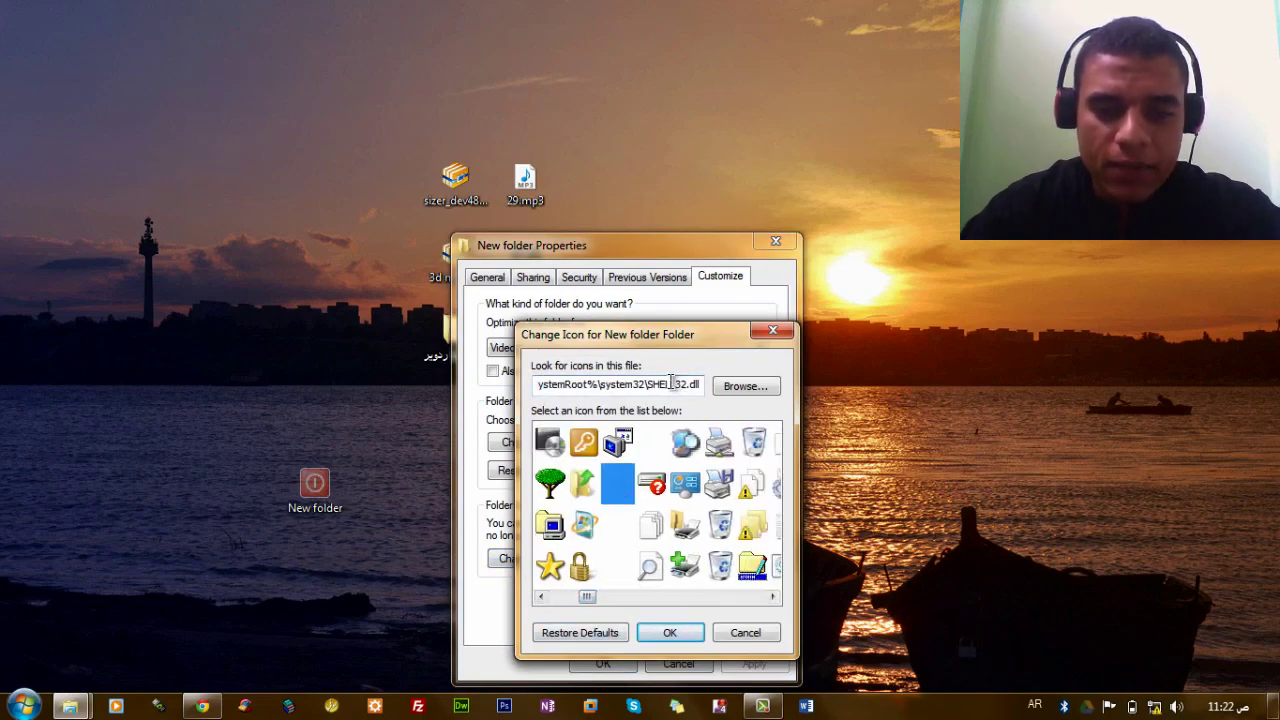
drag(669, 384, 695, 380)
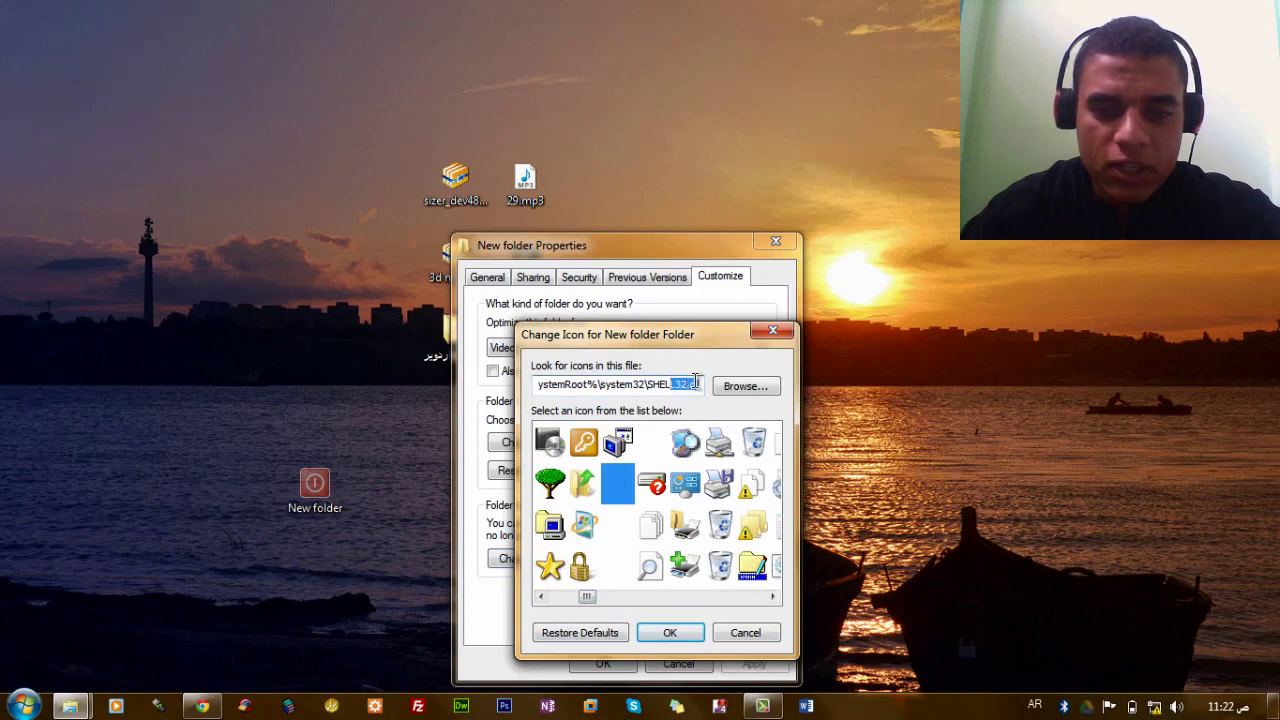
click(686, 636)
click(625, 666)
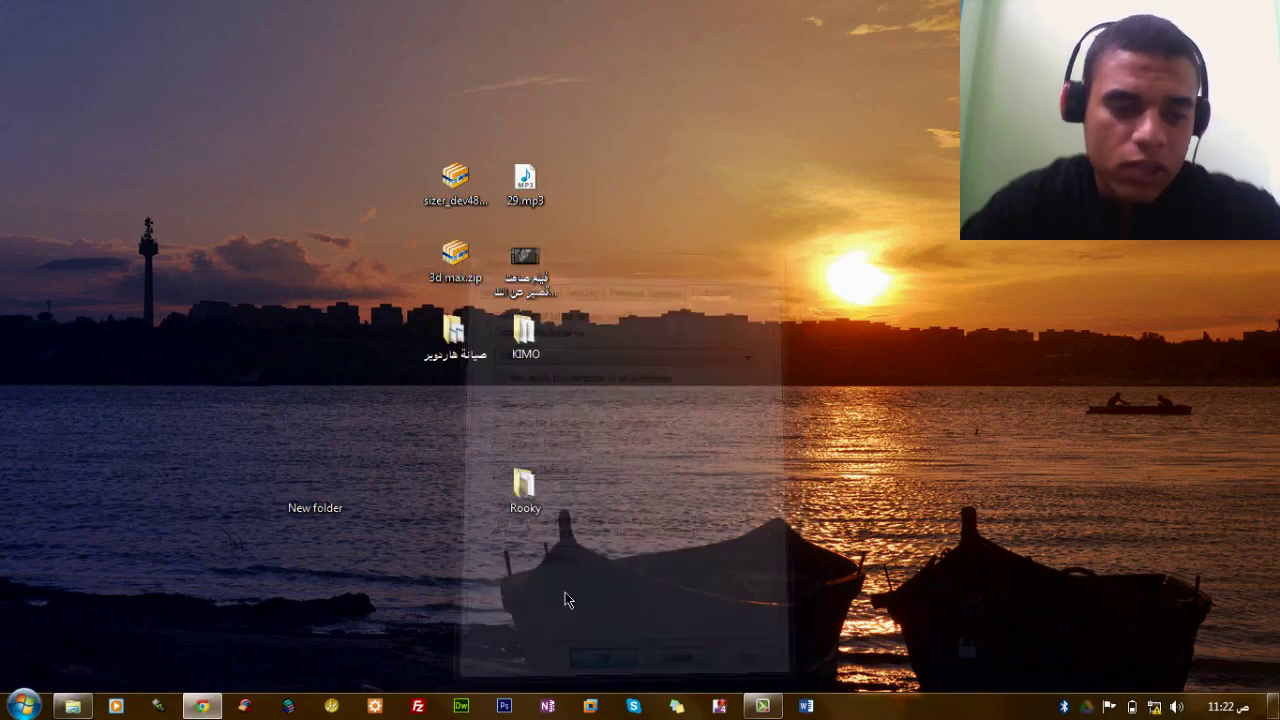
drag(364, 419, 243, 546)
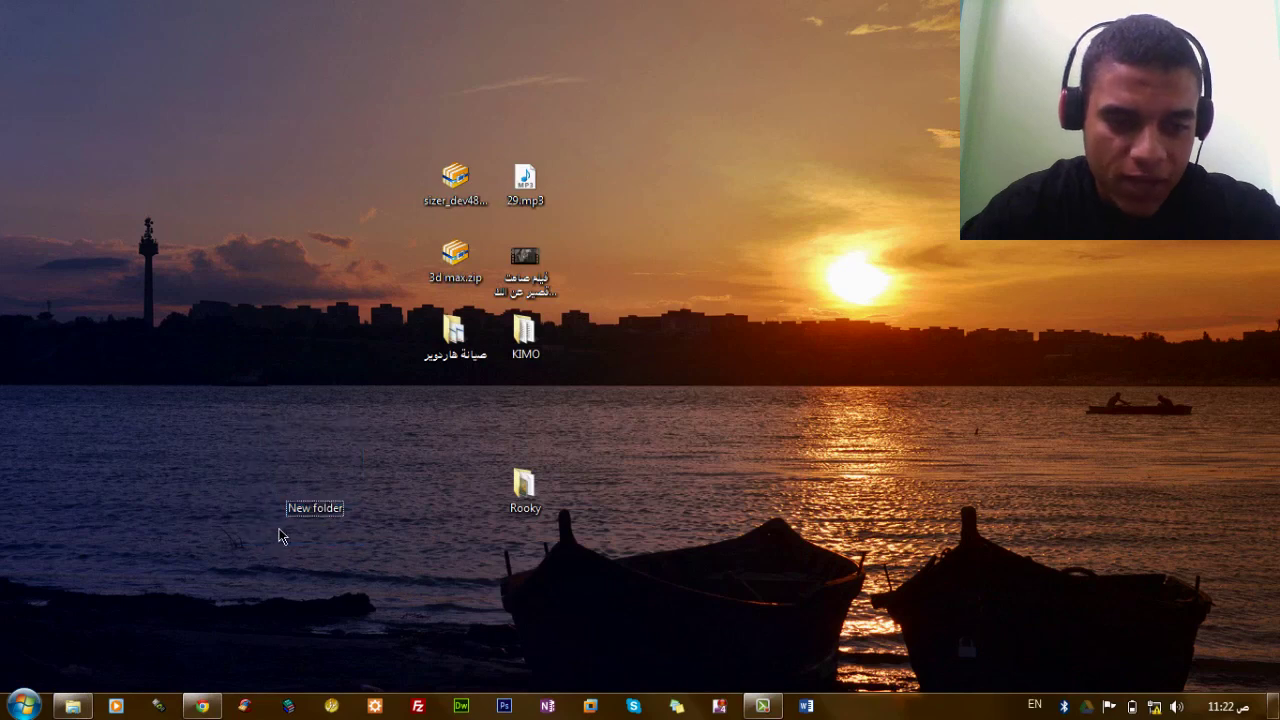
click(301, 510)
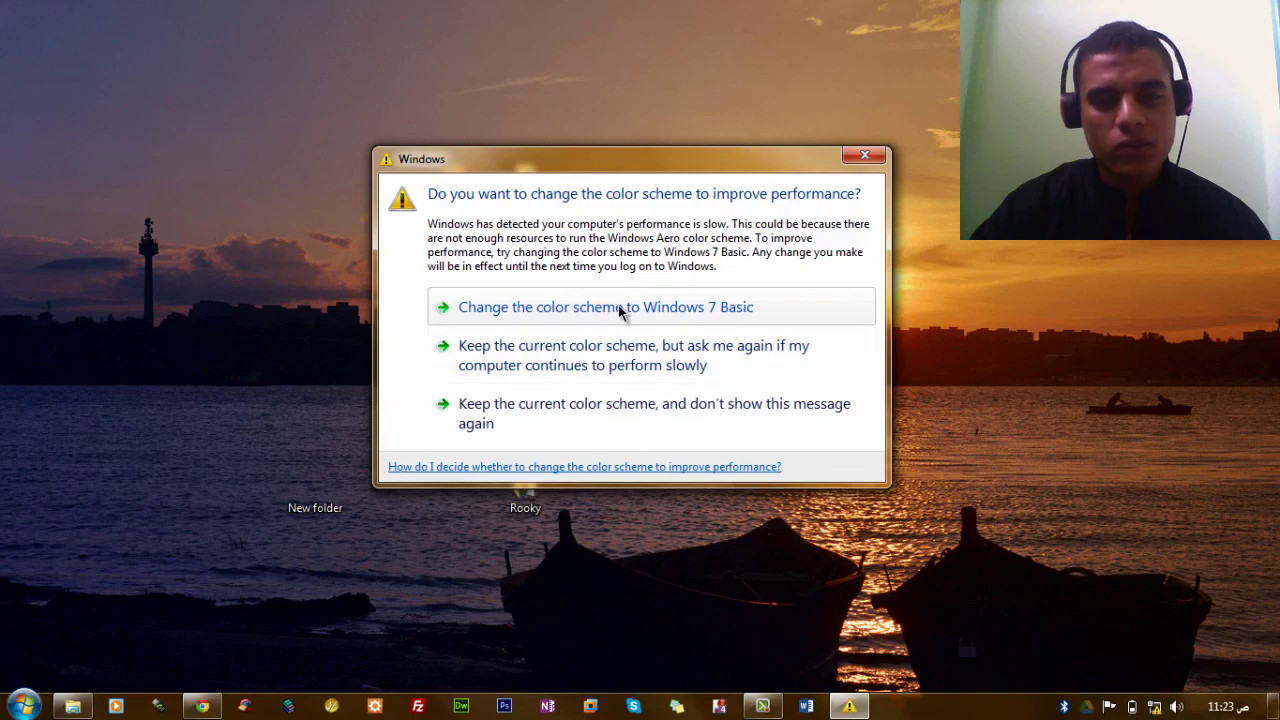
Keep the current color scheme and don't show the performance message again
click(580, 425)
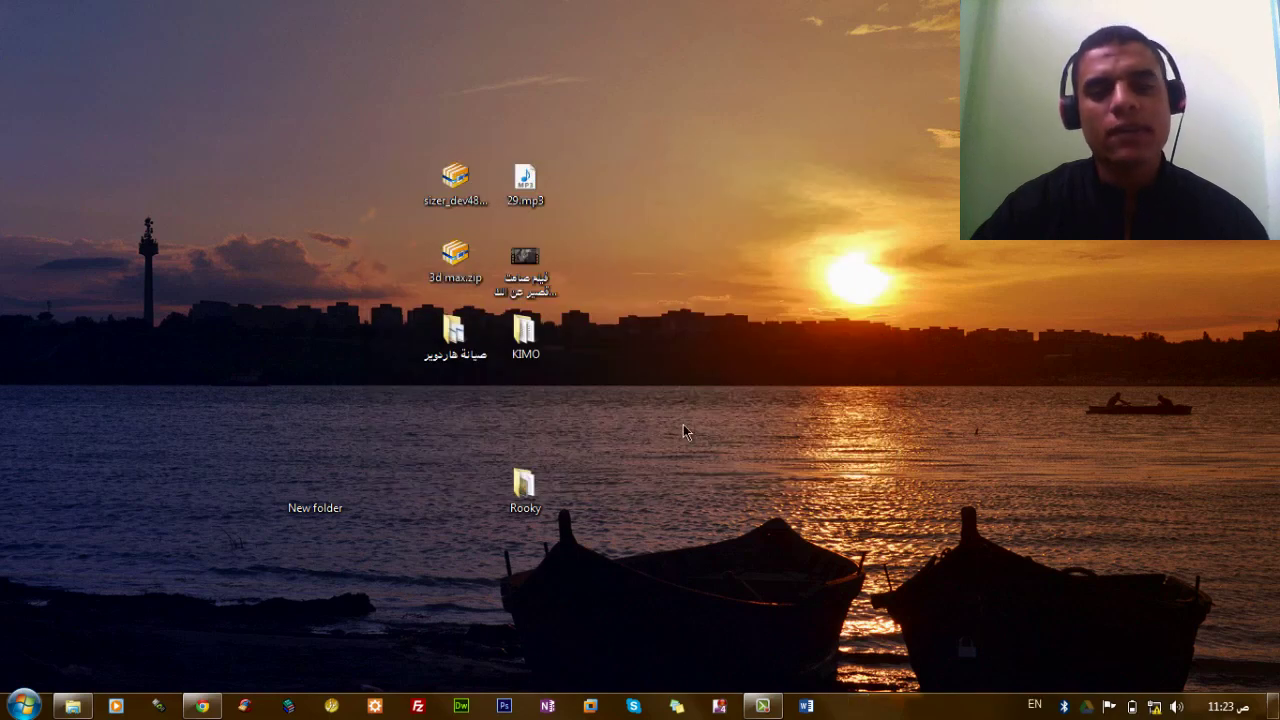